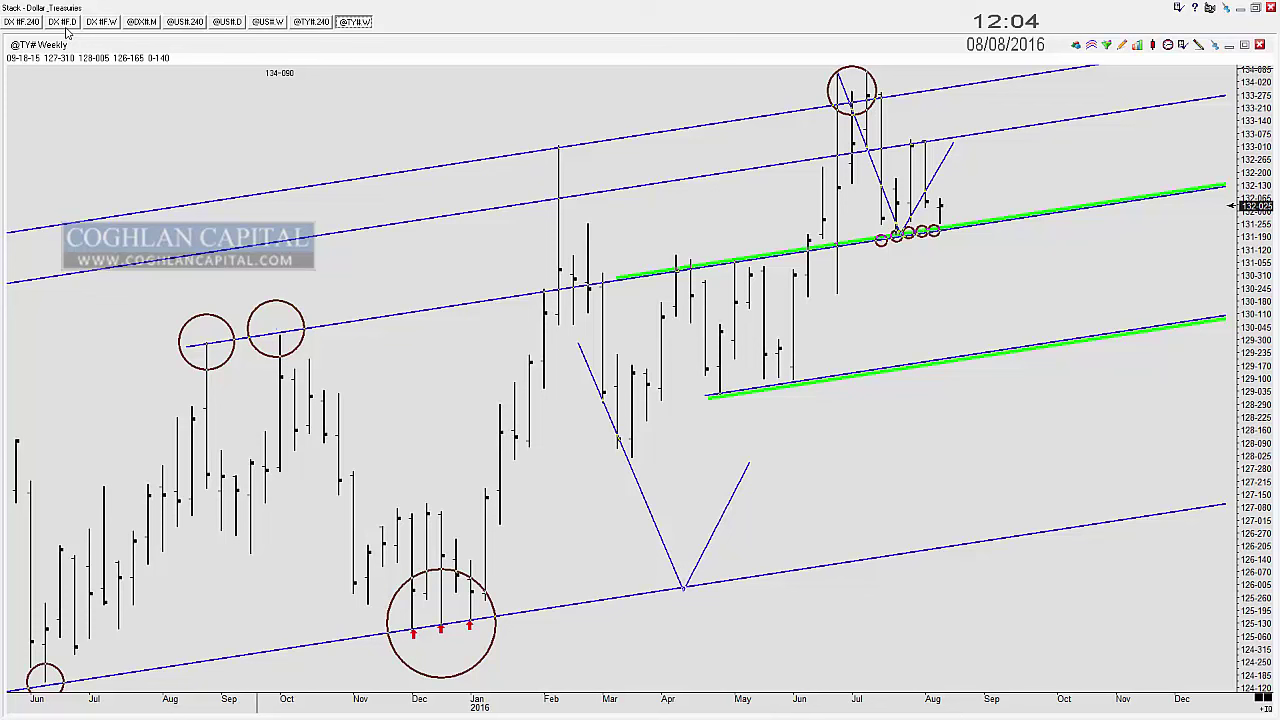
Step: View the DX #F 240-minute chart, switch to the DX #F daily chart, and circle the mid-March high at the start of the green band
click(13, 26)
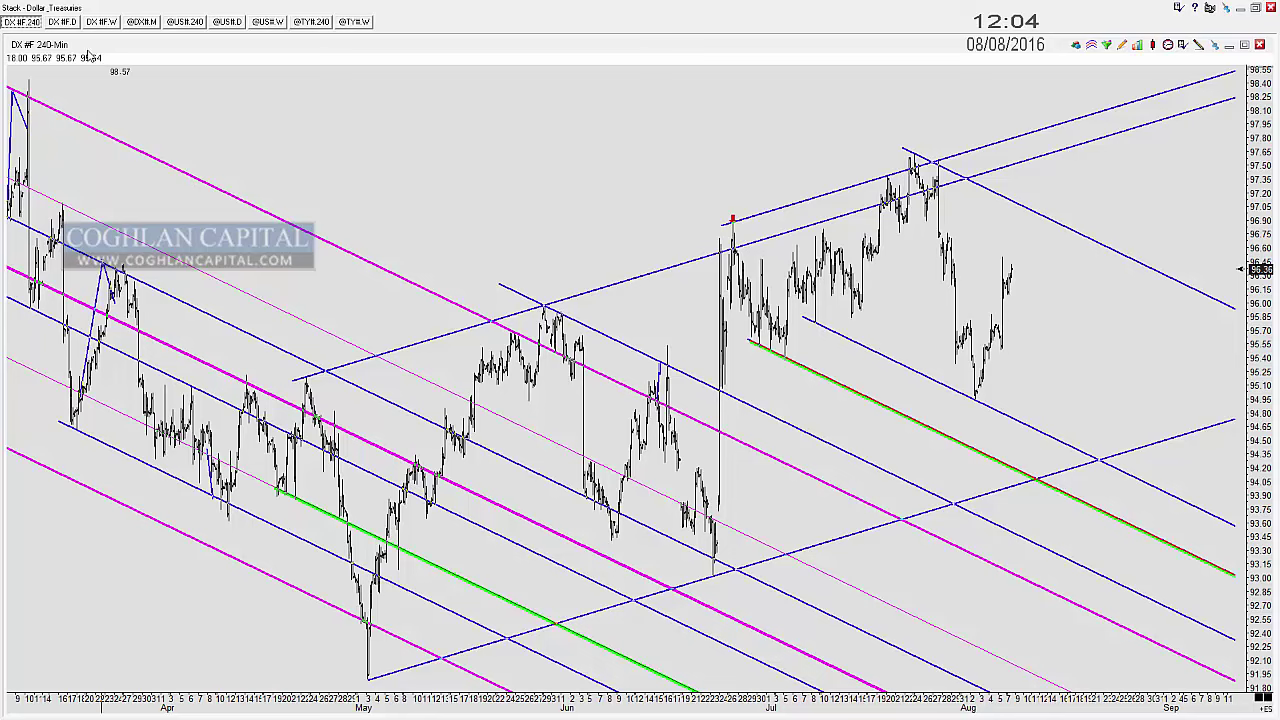
click(62, 24)
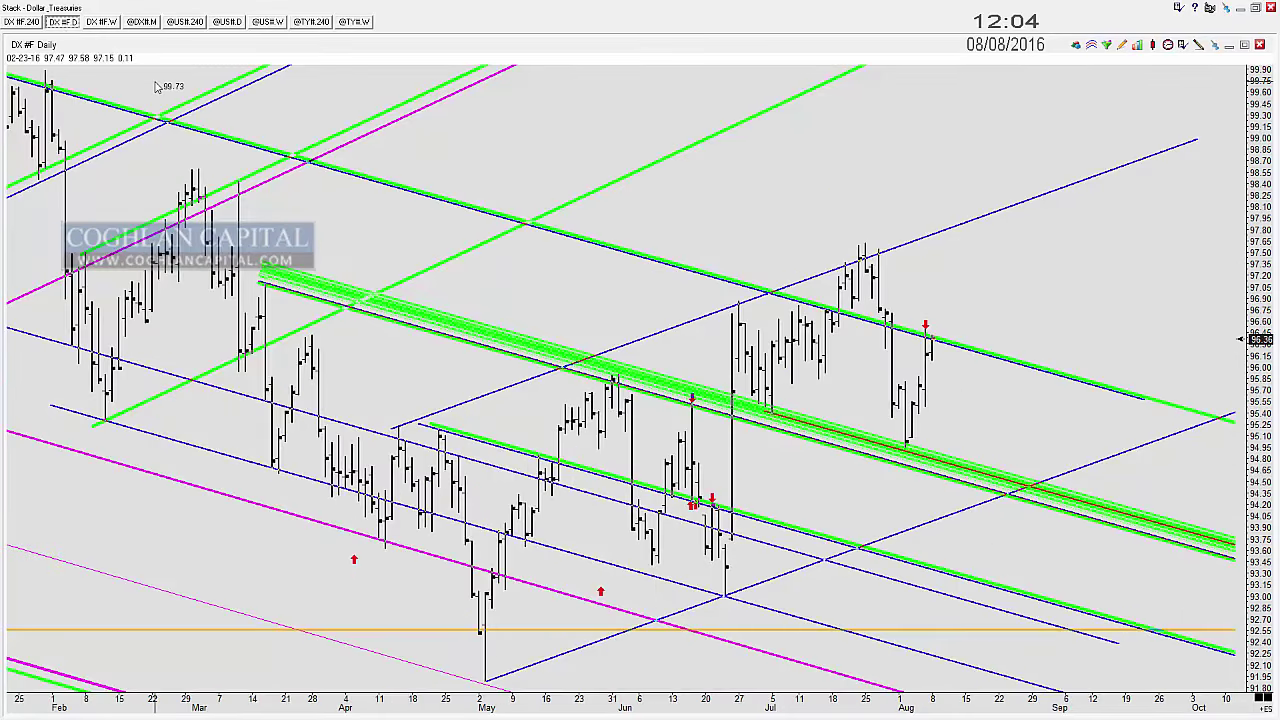
click(273, 279)
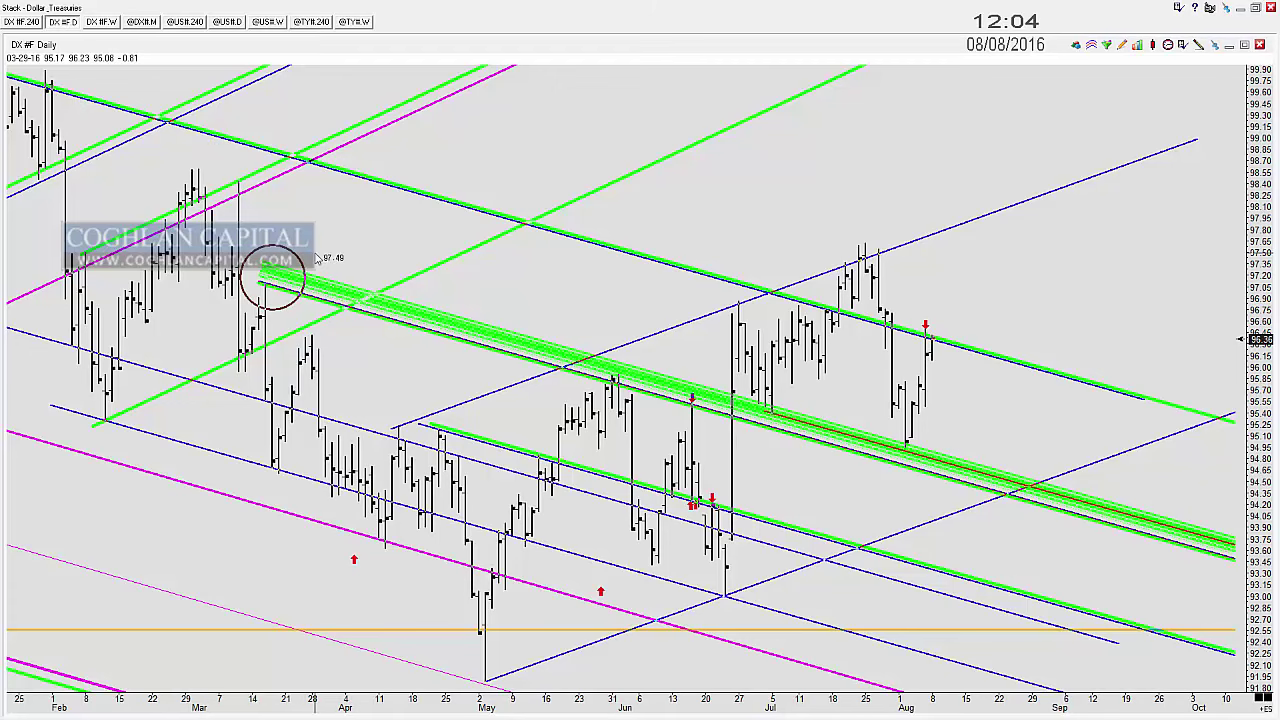
Step: Mark the 2015 price swings inside the descending magenta channel with two large overlapping circles and delete both circles
scroll(337, 246, down, 5)
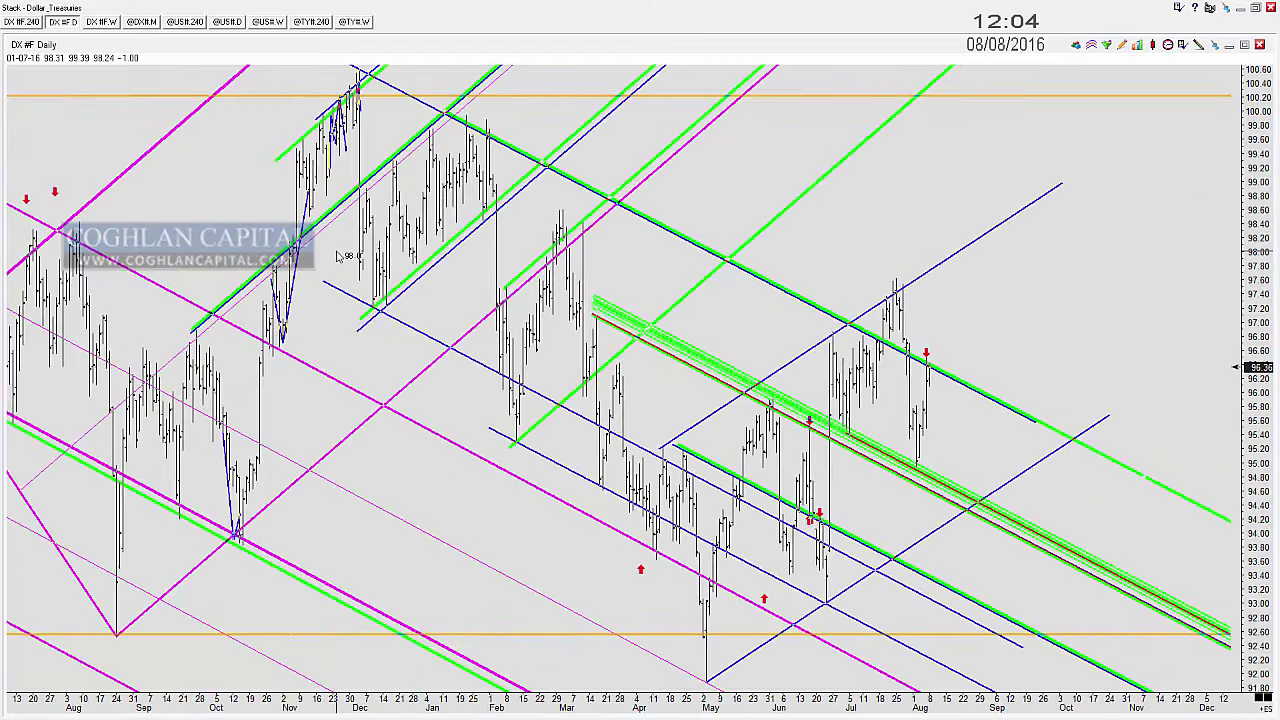
drag(264, 216, 682, 285)
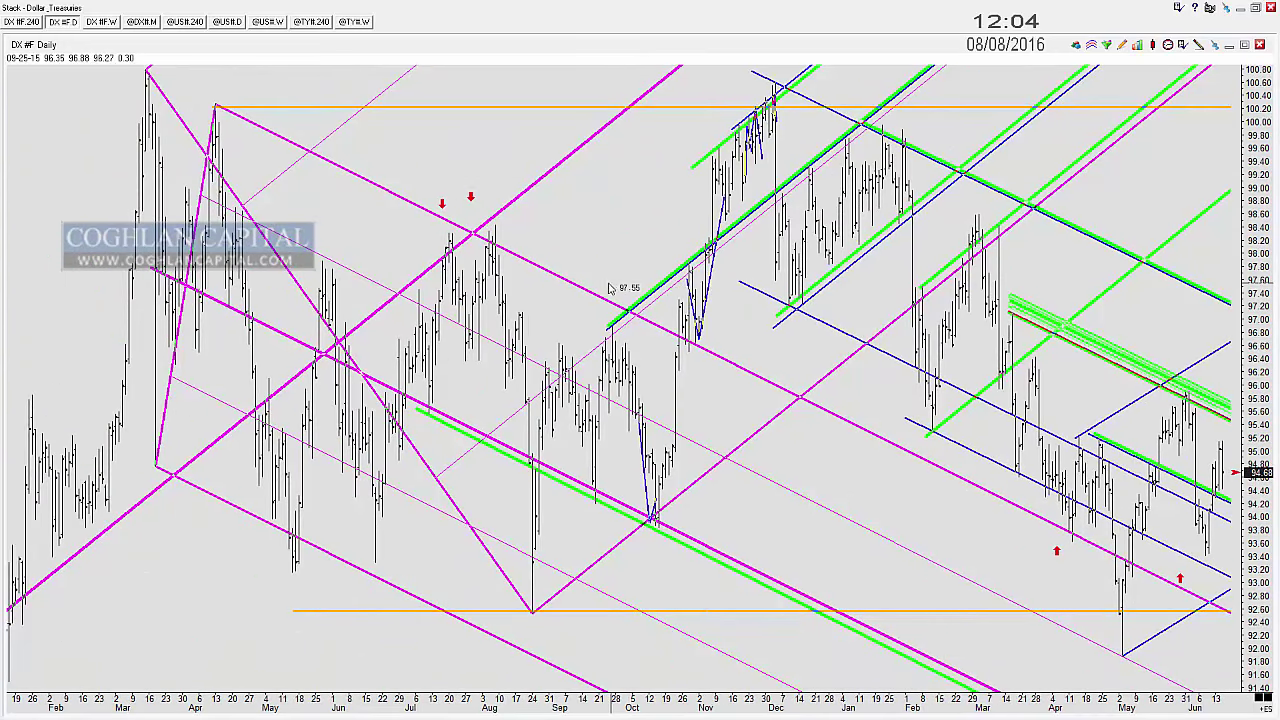
mouse_move(272, 312)
mouse_down()
mouse_move(366, 420)
mouse_move(447, 418)
mouse_up()
click(511, 435)
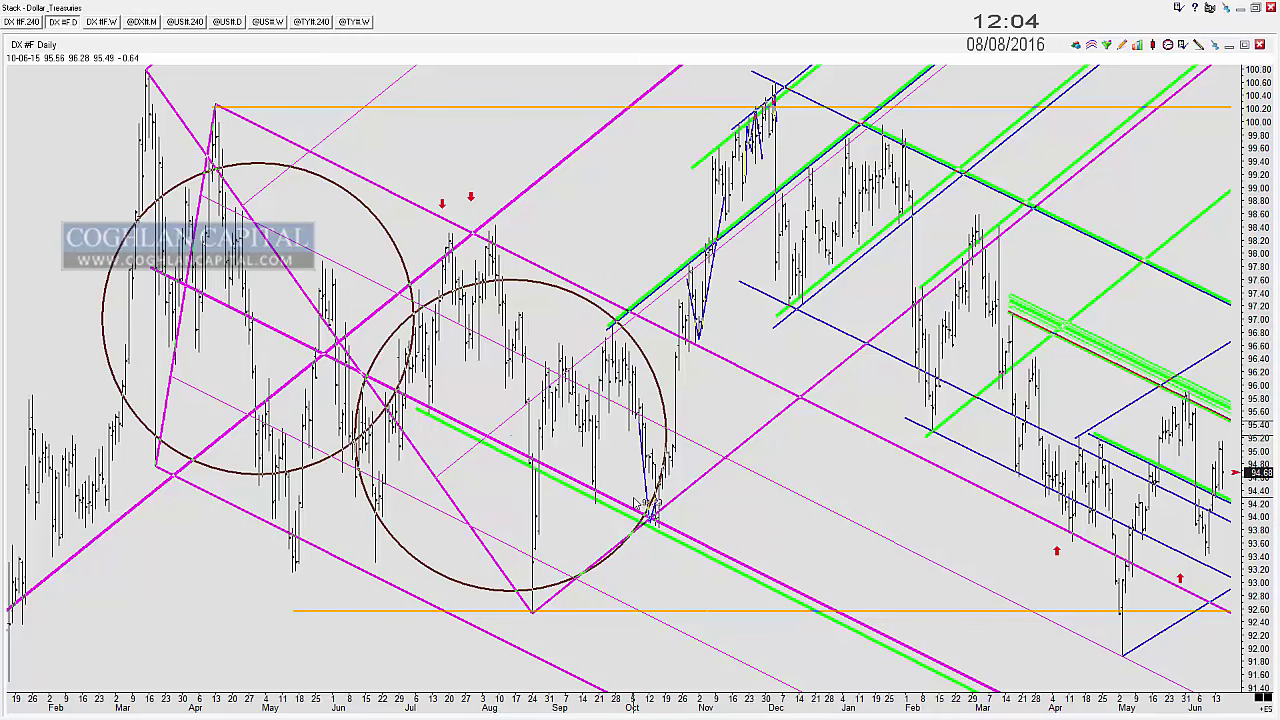
key(Delete)
key(Delete)
Step: Trace the October to early December 2015 advance with a chain of circles and clear them
scroll(643, 390, up, 2)
drag(531, 480, 357, 466)
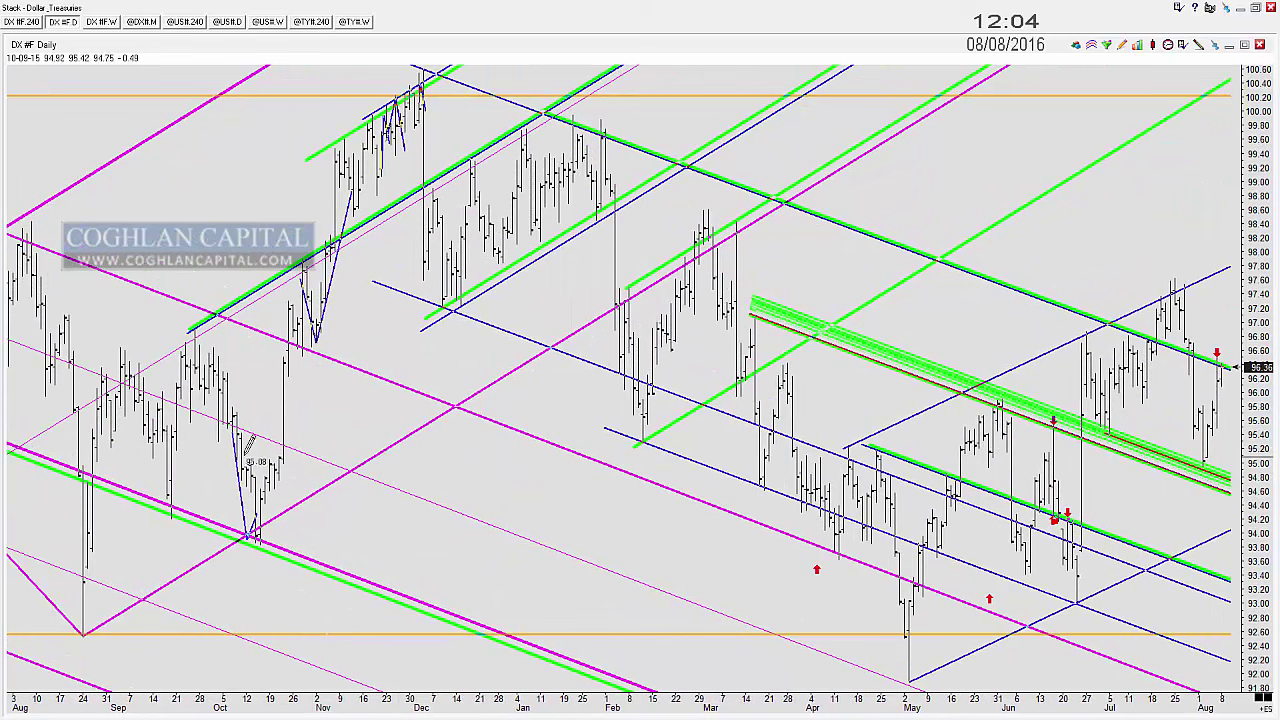
drag(246, 462, 275, 445)
click(279, 376)
click(292, 348)
click(298, 327)
click(316, 282)
click(324, 247)
click(340, 202)
click(362, 152)
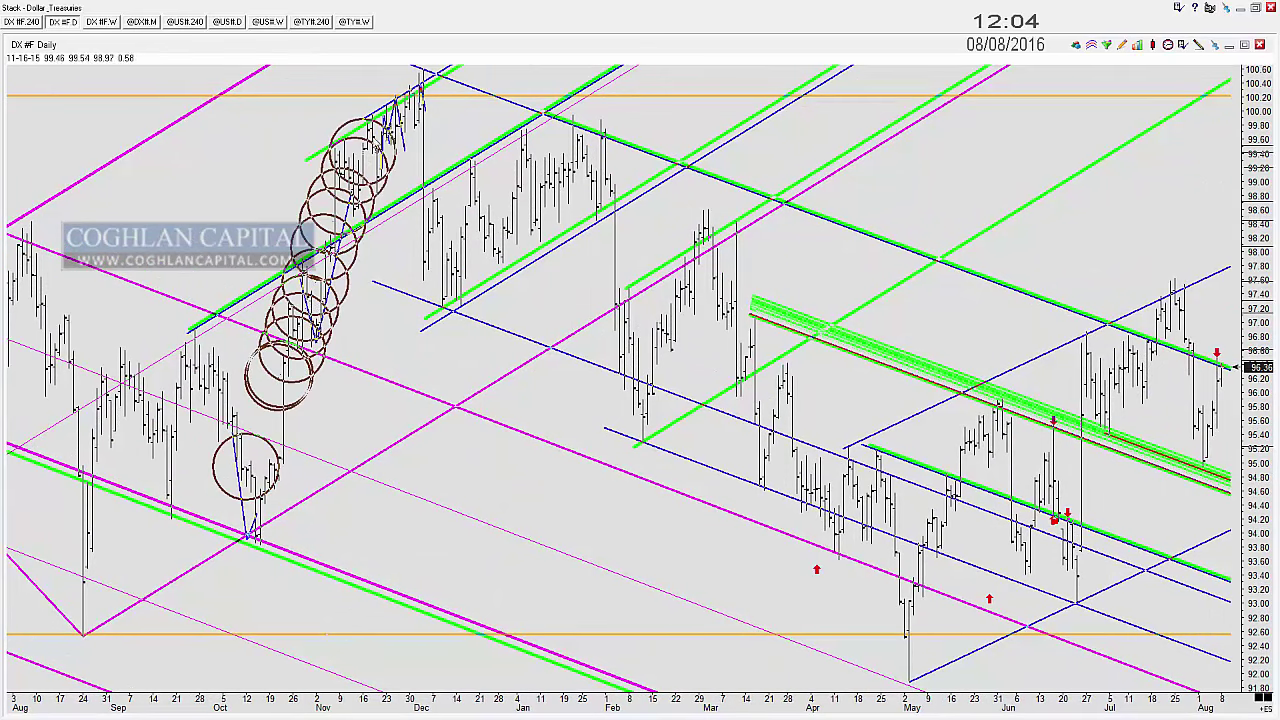
click(405, 100)
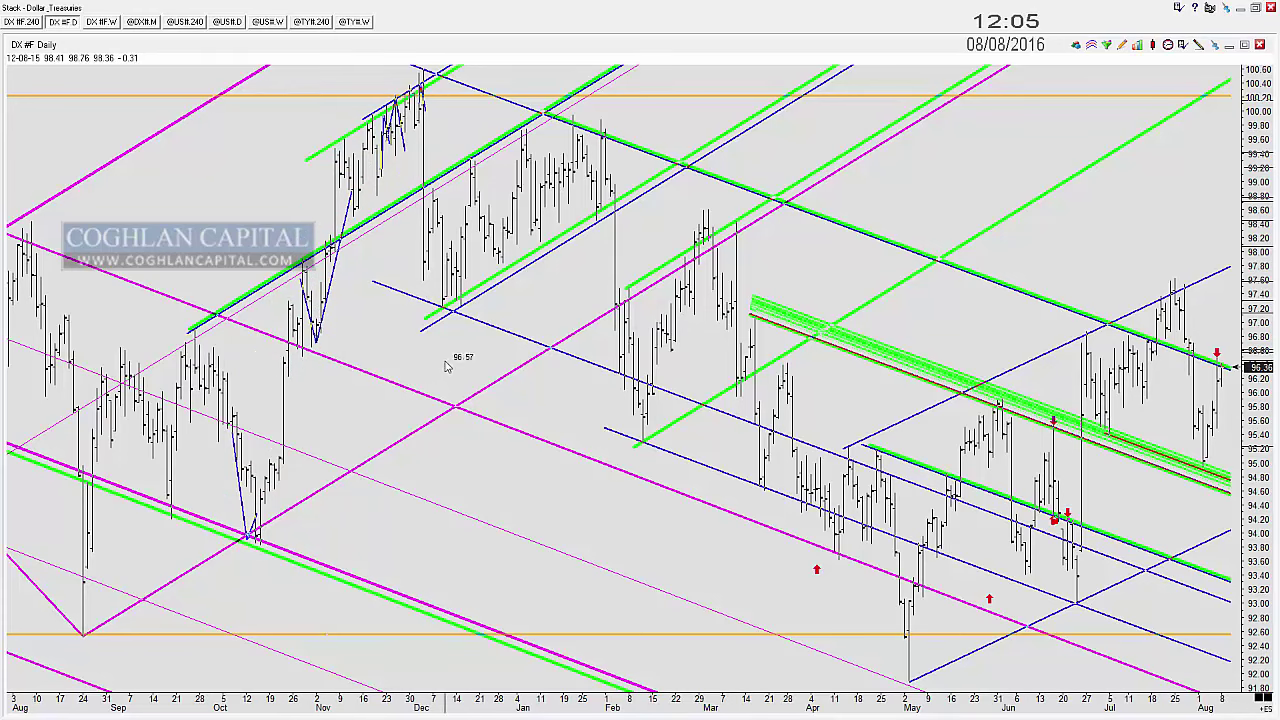
Step: Mark the 2016 descending channel with a chain of large circles from late January toward late August and remove them
drag(449, 361, 320, 352)
drag(325, 190, 795, 378)
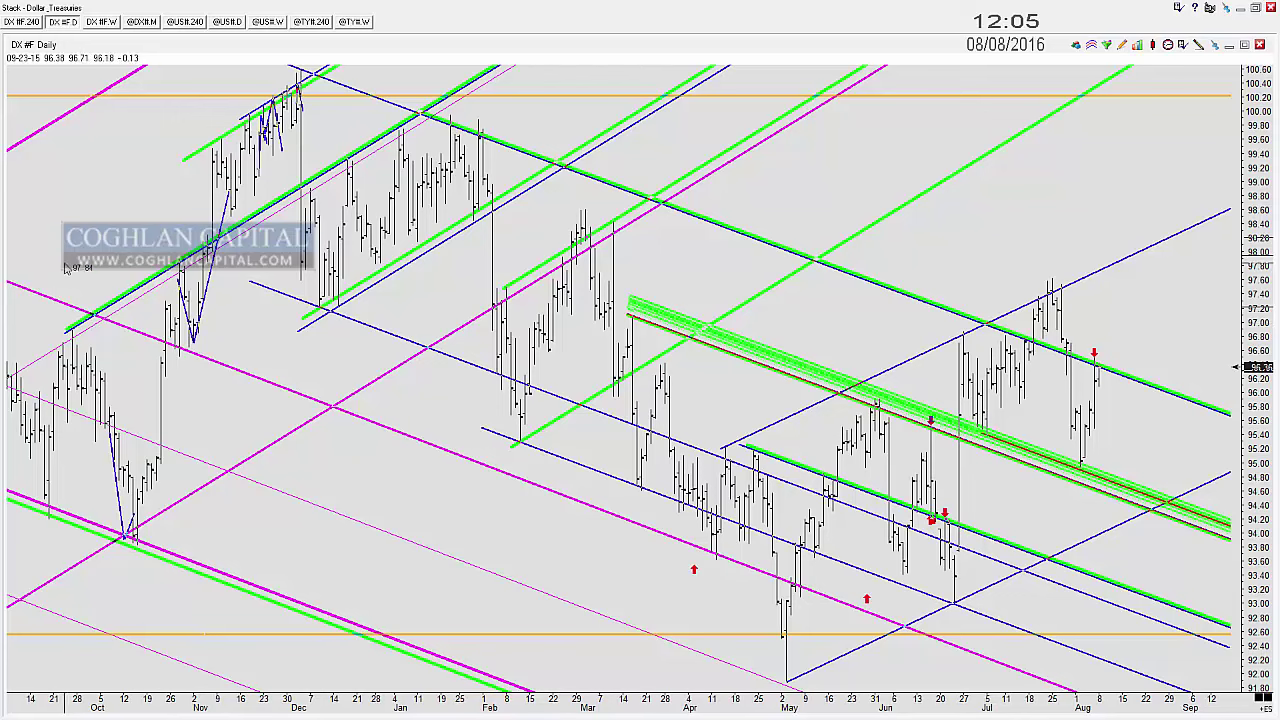
drag(568, 347, 345, 308)
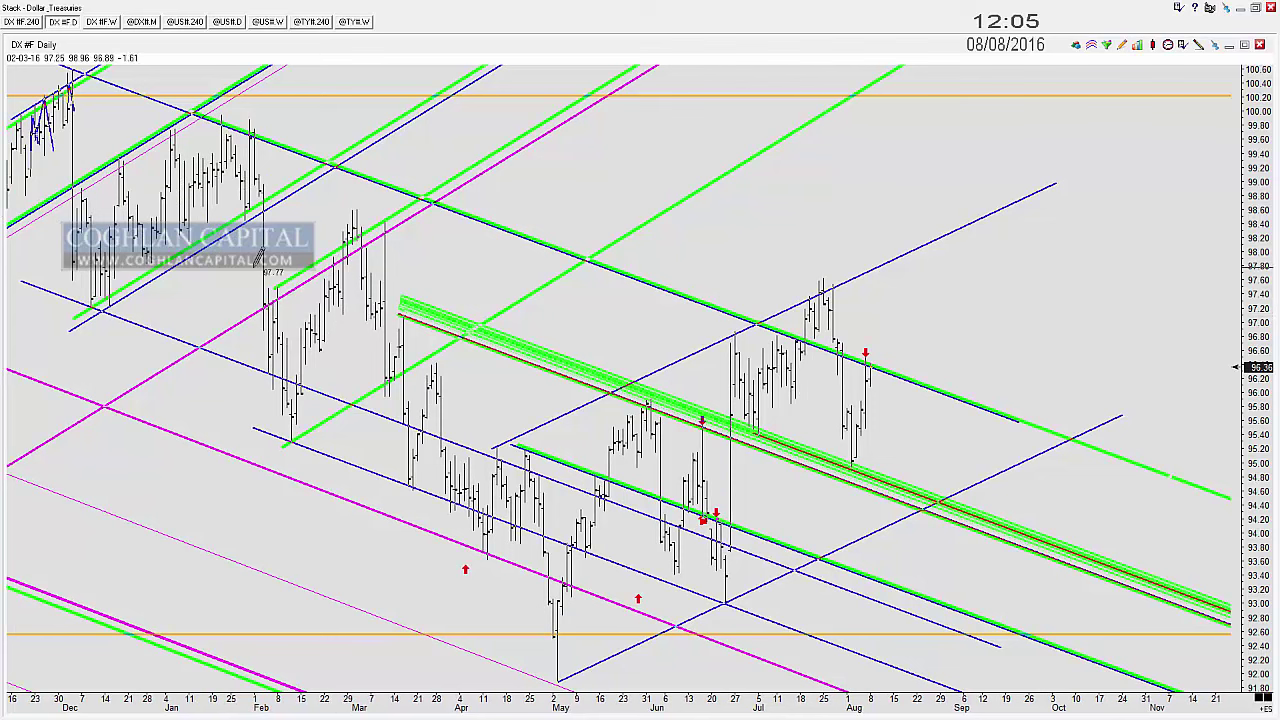
drag(252, 263, 550, 357)
click(591, 365)
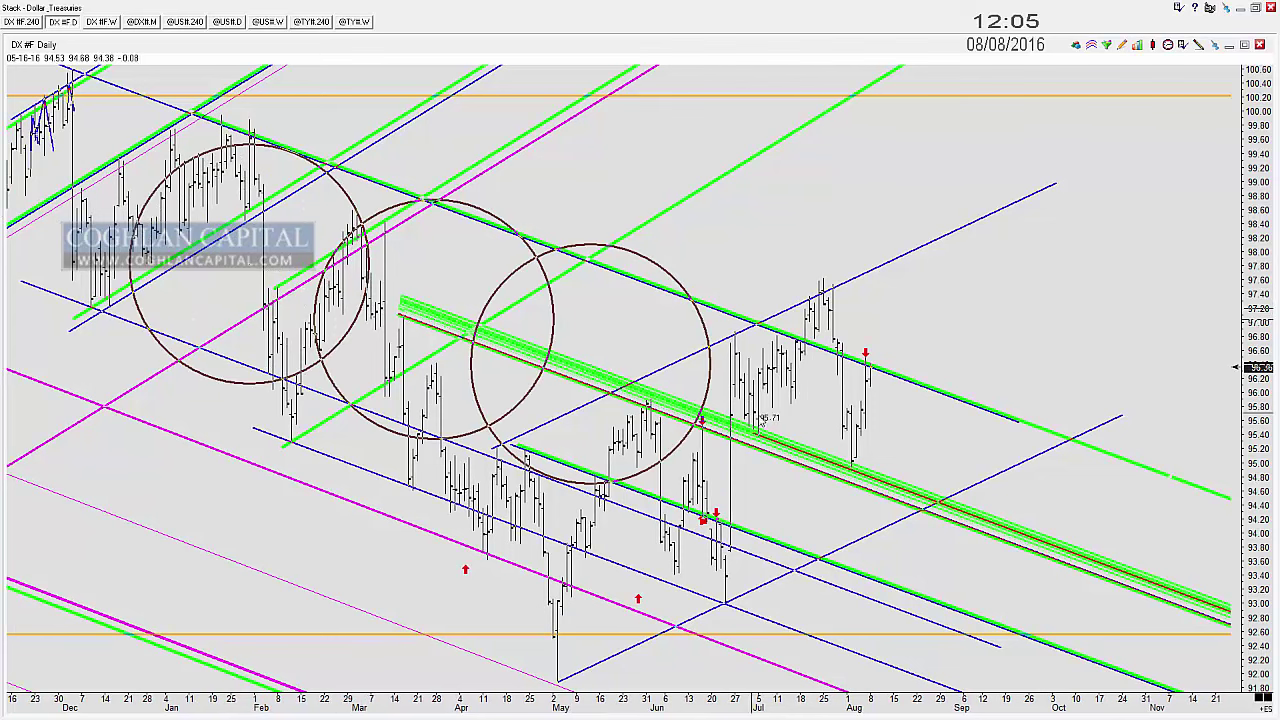
click(759, 414)
click(917, 474)
key(Delete)
key(ctrl+z)
key(ctrl+z)
key(ctrl+z)
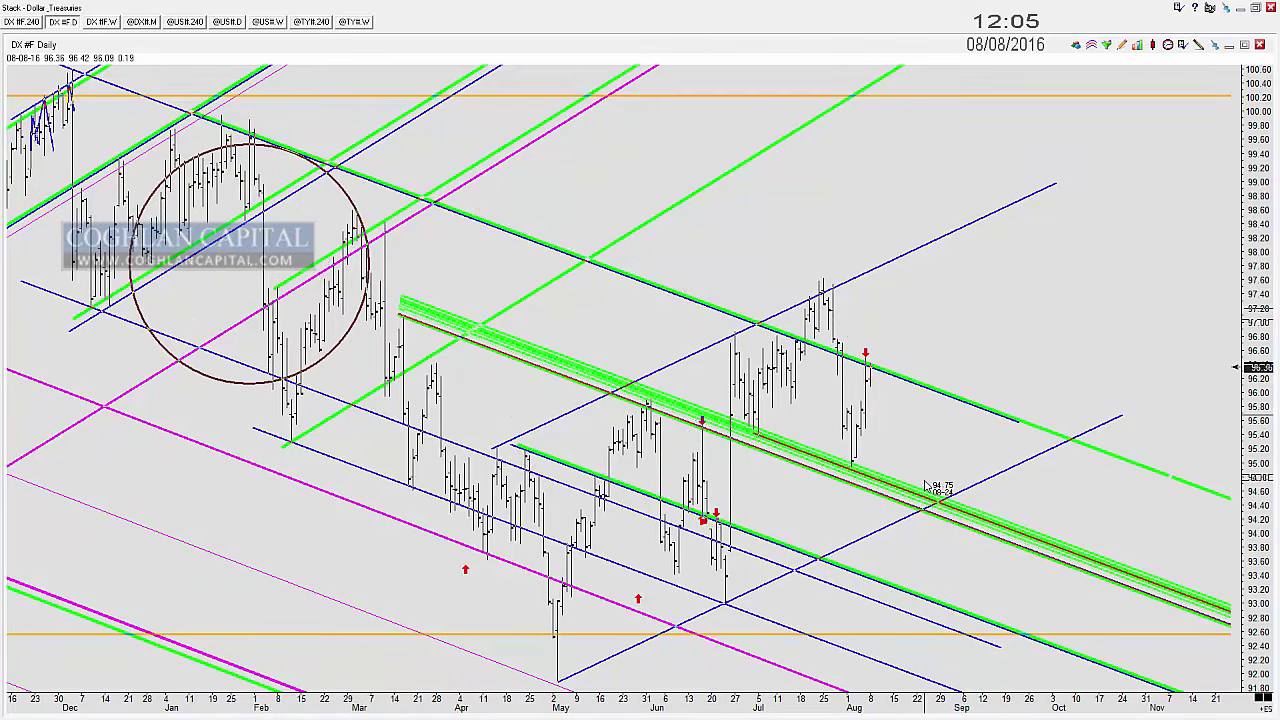
key(ctrl+z)
Step: Circle the mid-March, late-May and mid-June 2016 highs along the descending green band
scroll(880, 470, up, 2)
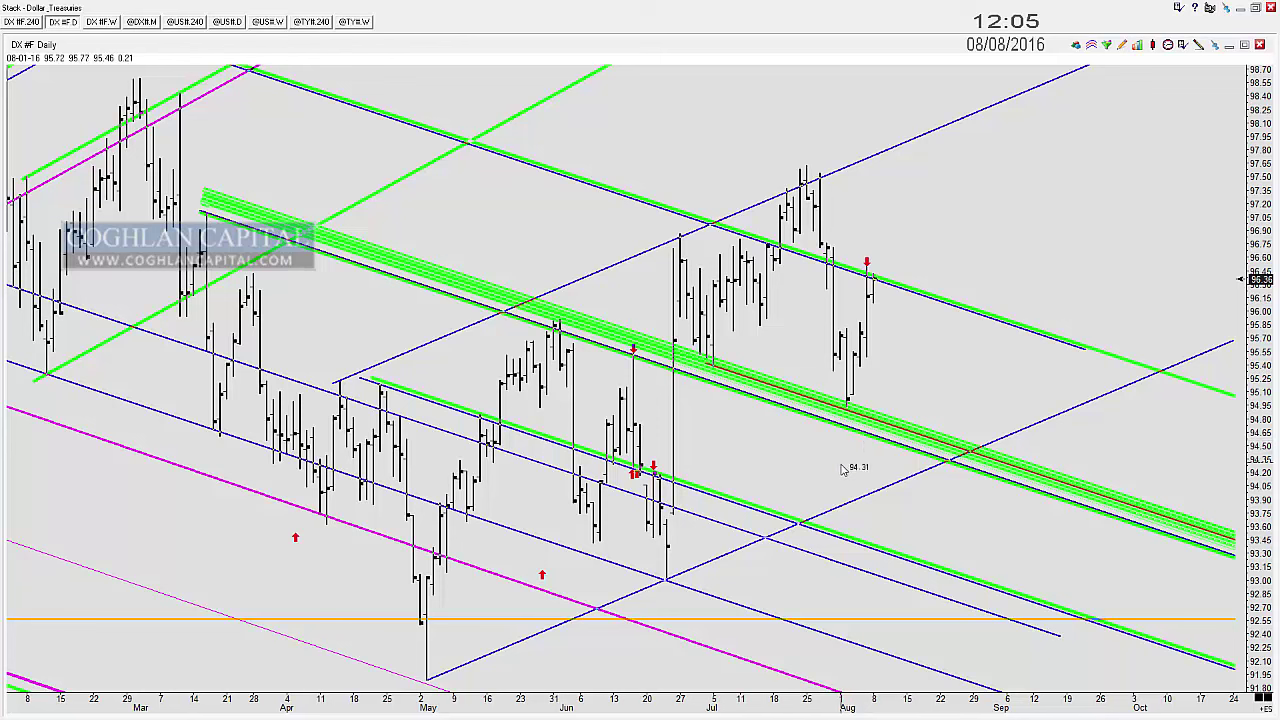
drag(207, 216, 250, 197)
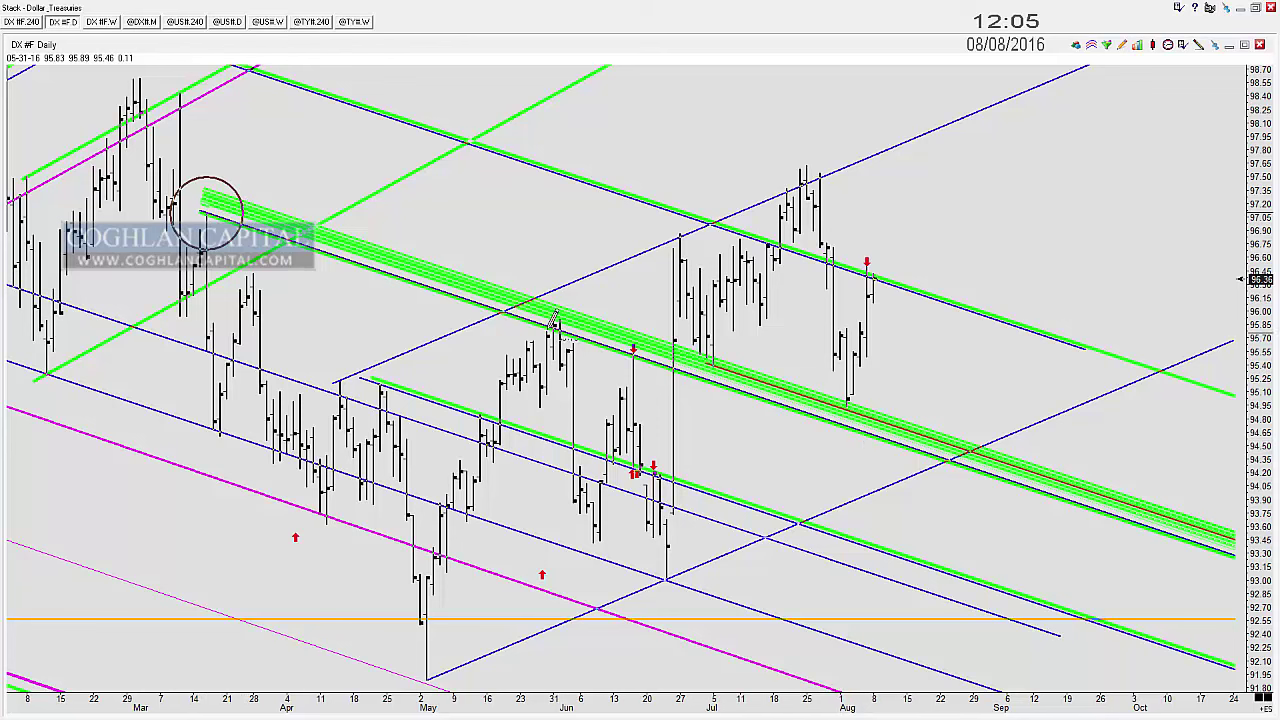
drag(549, 327, 575, 303)
drag(632, 350, 660, 327)
Step: Trace the late-June rally through the green band with a column of overlapping circles and delete that column
drag(658, 481, 681, 265)
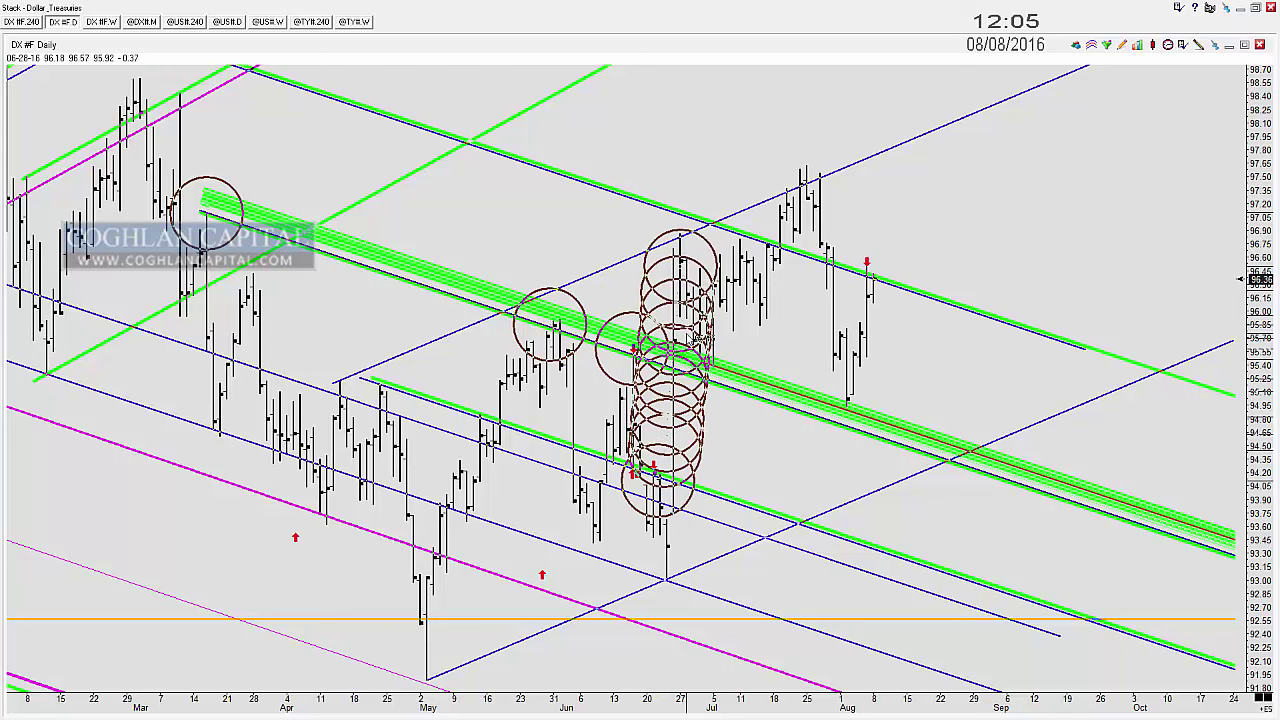
key(Delete)
key(Delete)
key(Delete)
key(Delete)
key(Delete)
key(Delete)
key(Delete)
key(Delete)
key(Delete)
key(Delete)
key(Delete)
key(Delete)
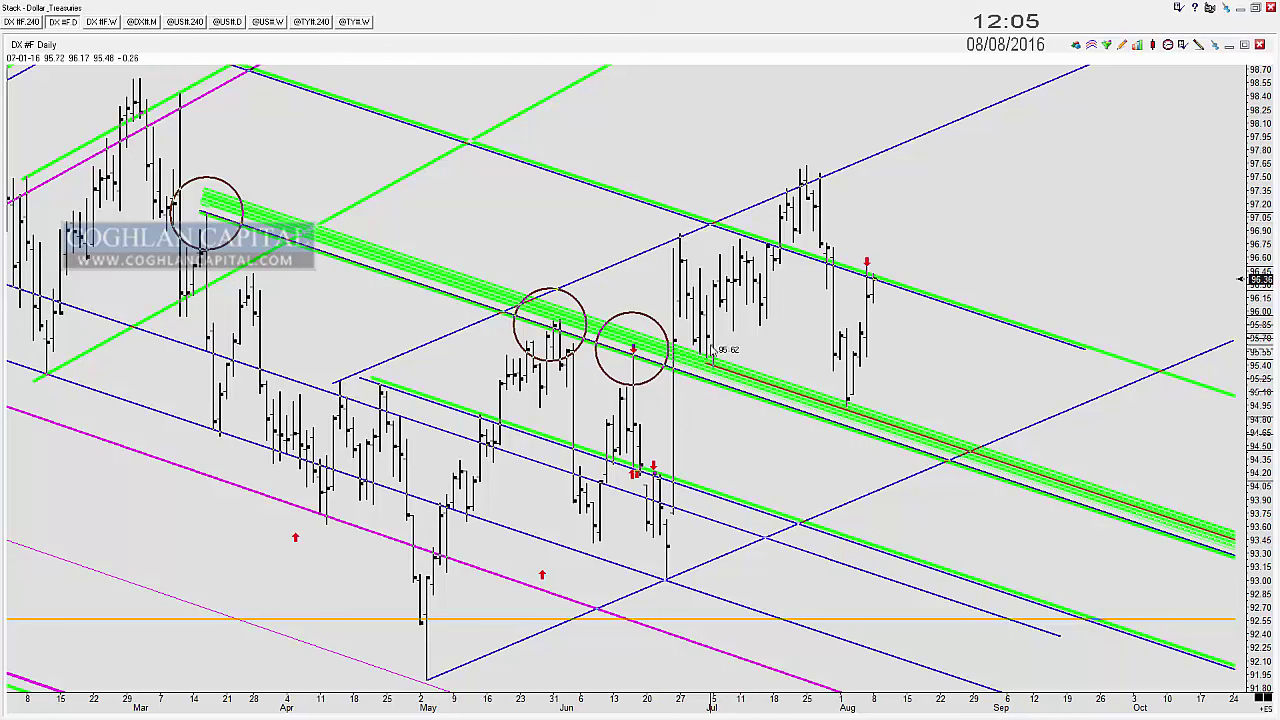
Step: Circle the early-July low on the green band with a smaller circle
drag(712, 367, 742, 354)
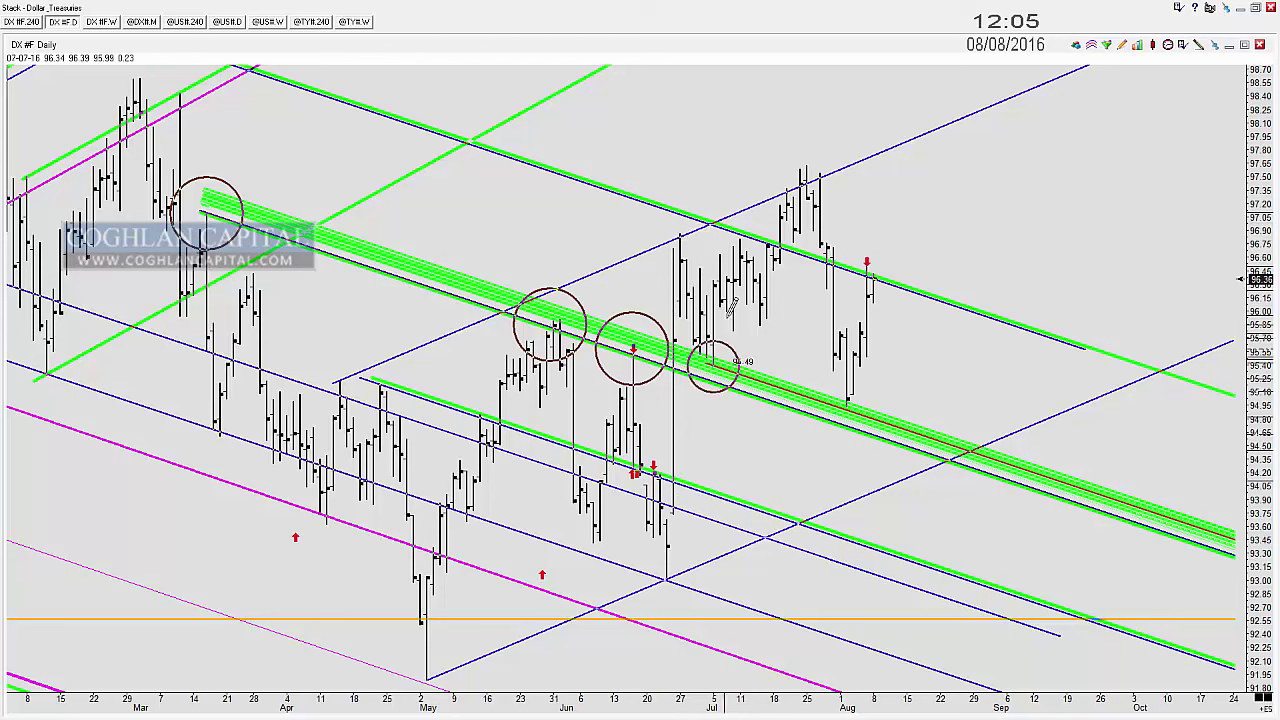
Step: Trace the drop from the late-July high to the early-August low with circles and delete them
drag(803, 191, 858, 408)
key(Delete)
key(Delete)
key(Delete)
key(Delete)
key(Delete)
key(Delete)
key(Delete)
key(Delete)
key(Delete)
key(Delete)
key(Delete)
key(Delete)
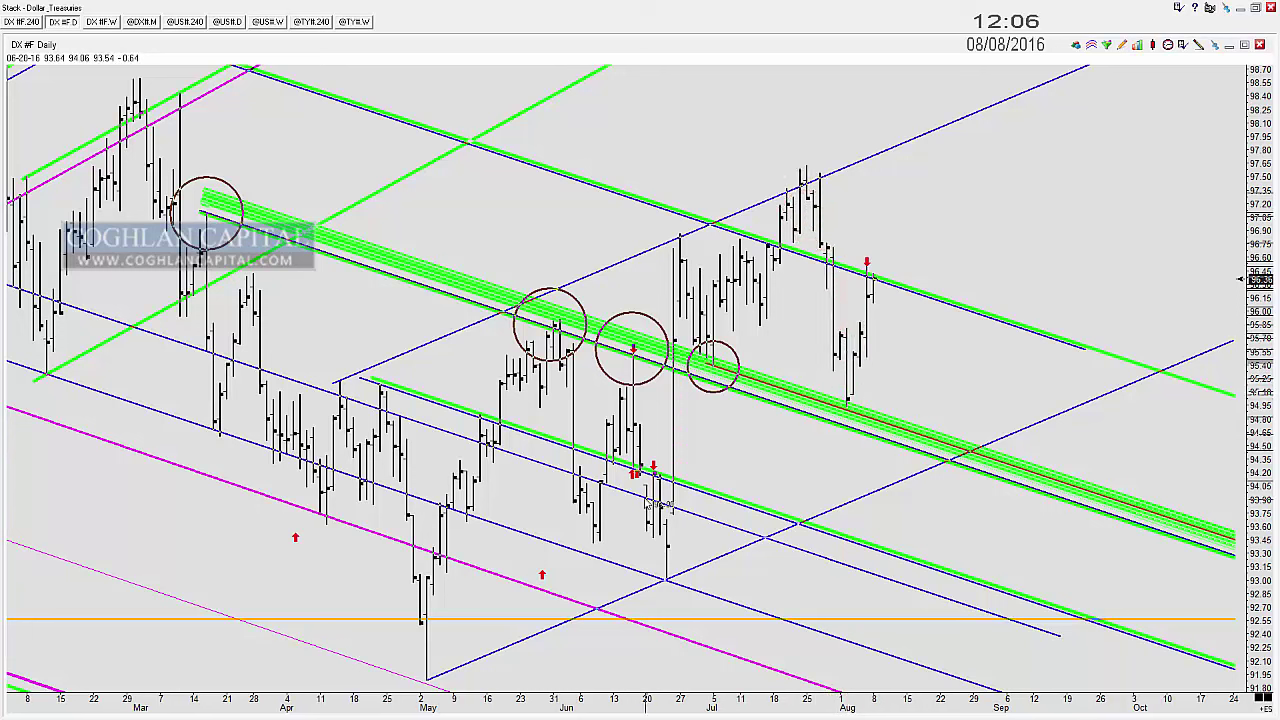
Step: Mark the rising blue channel with four large circles from May to October and clear those circles
drag(483, 495, 627, 484)
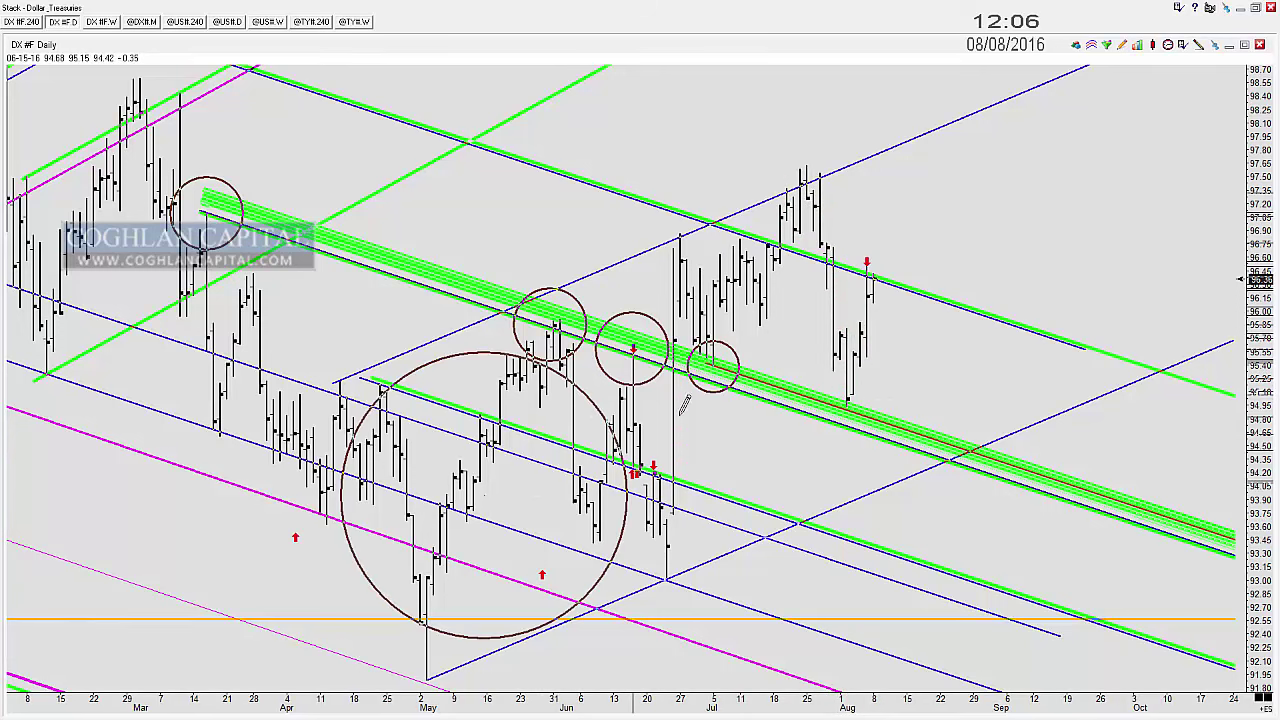
click(704, 388)
click(971, 288)
click(1156, 214)
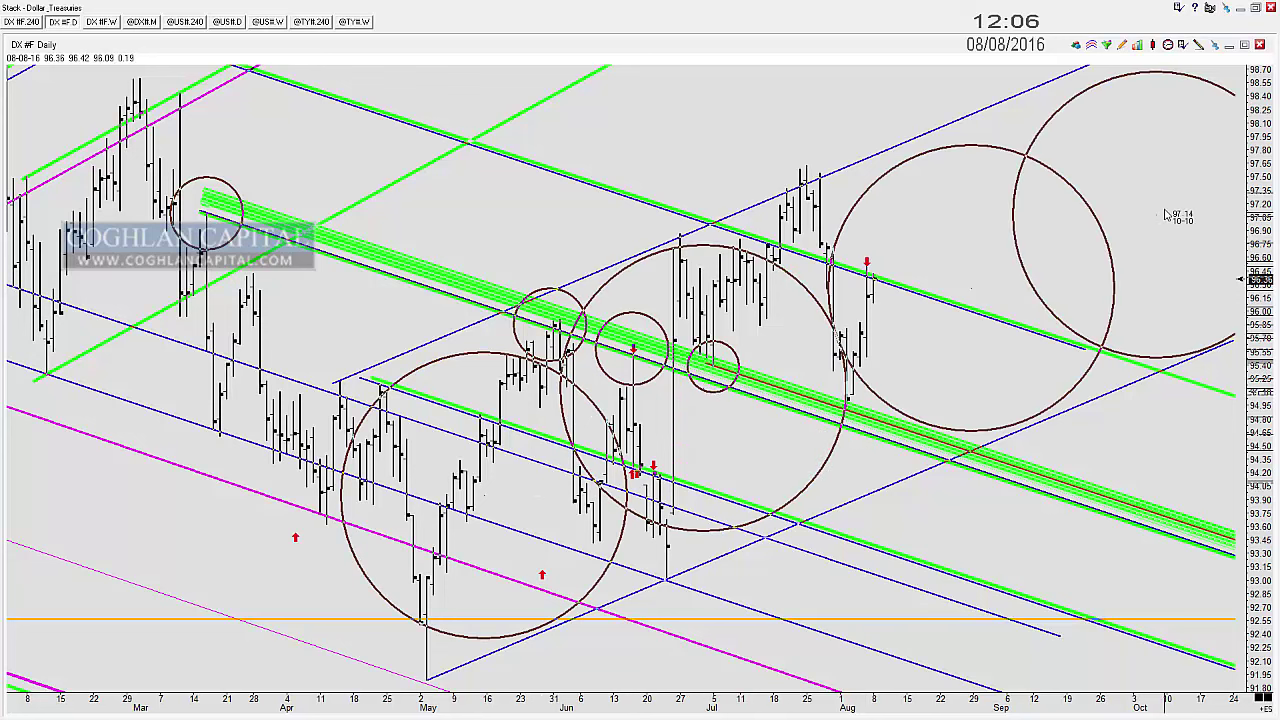
key(Delete)
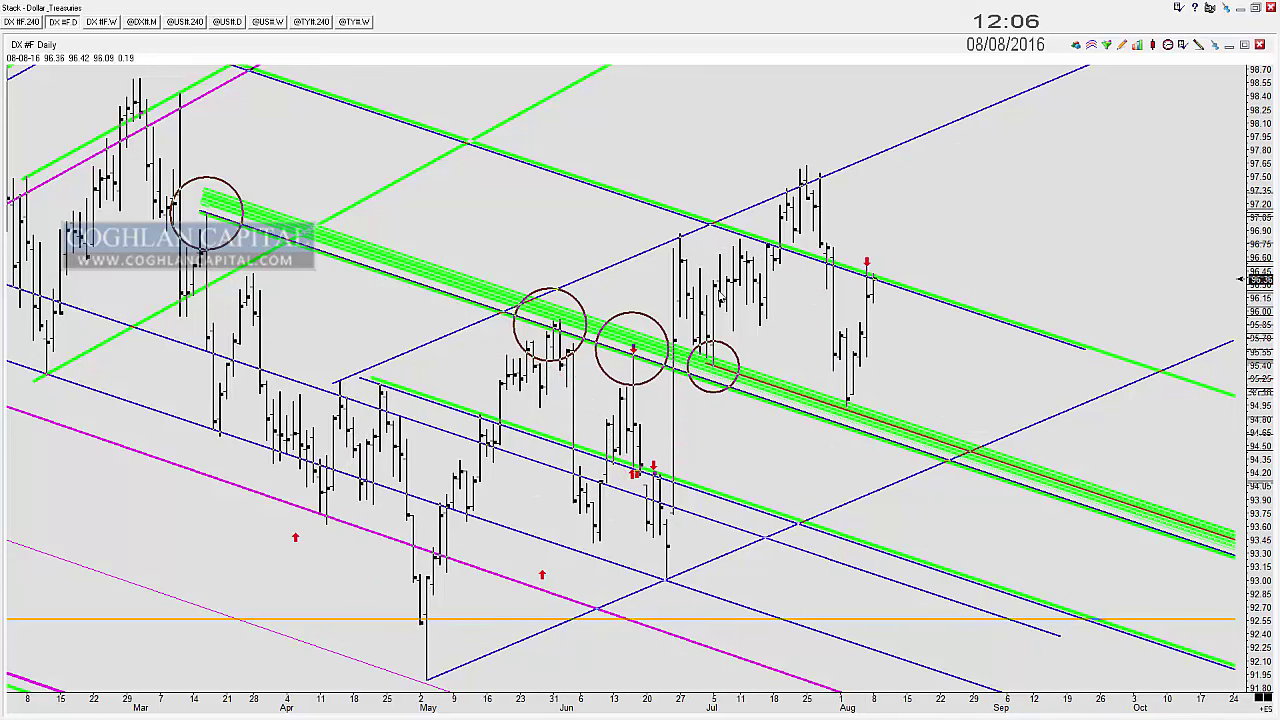
Step: Mark the rising upper blue channel line with circles from the late-June high to the late-July high and delete them
mouse_move(673, 247)
mouse_down()
mouse_move(711, 215)
mouse_move(757, 209)
mouse_up()
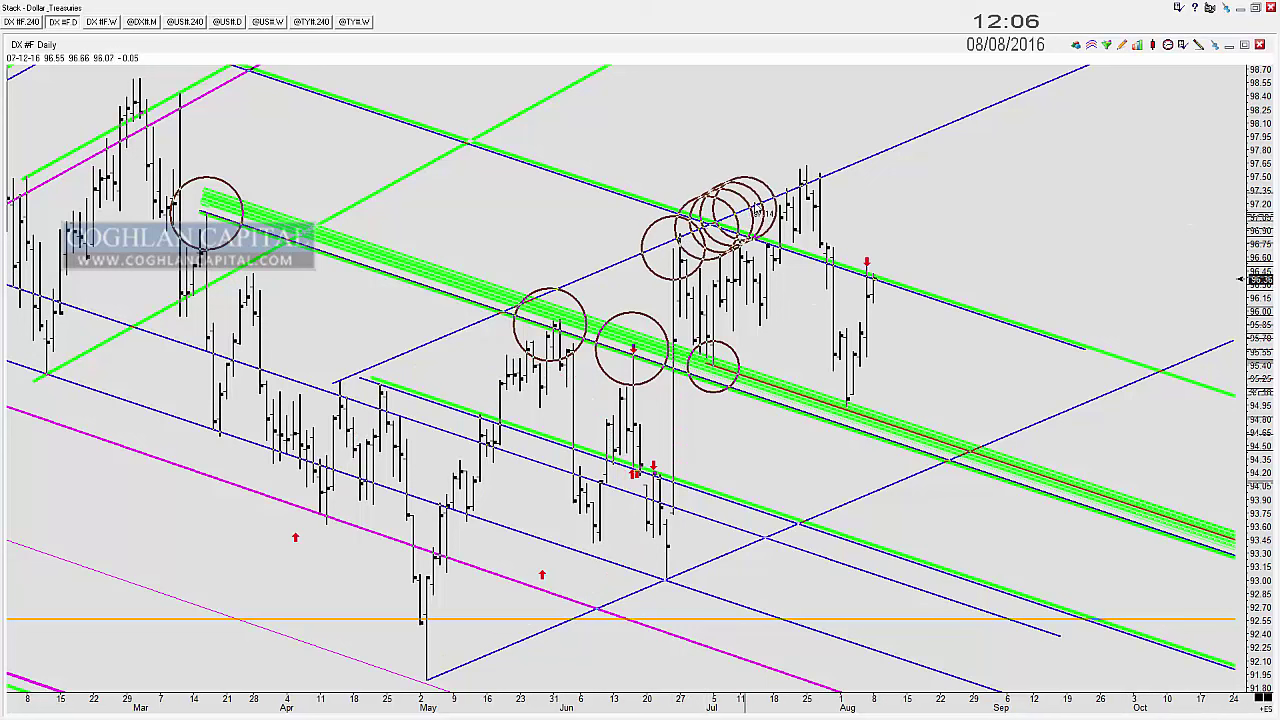
click(770, 193)
click(776, 188)
click(796, 177)
click(806, 171)
key(Delete)
key(Delete)
key(Delete)
key(Delete)
key(Delete)
key(Delete)
key(Delete)
key(Delete)
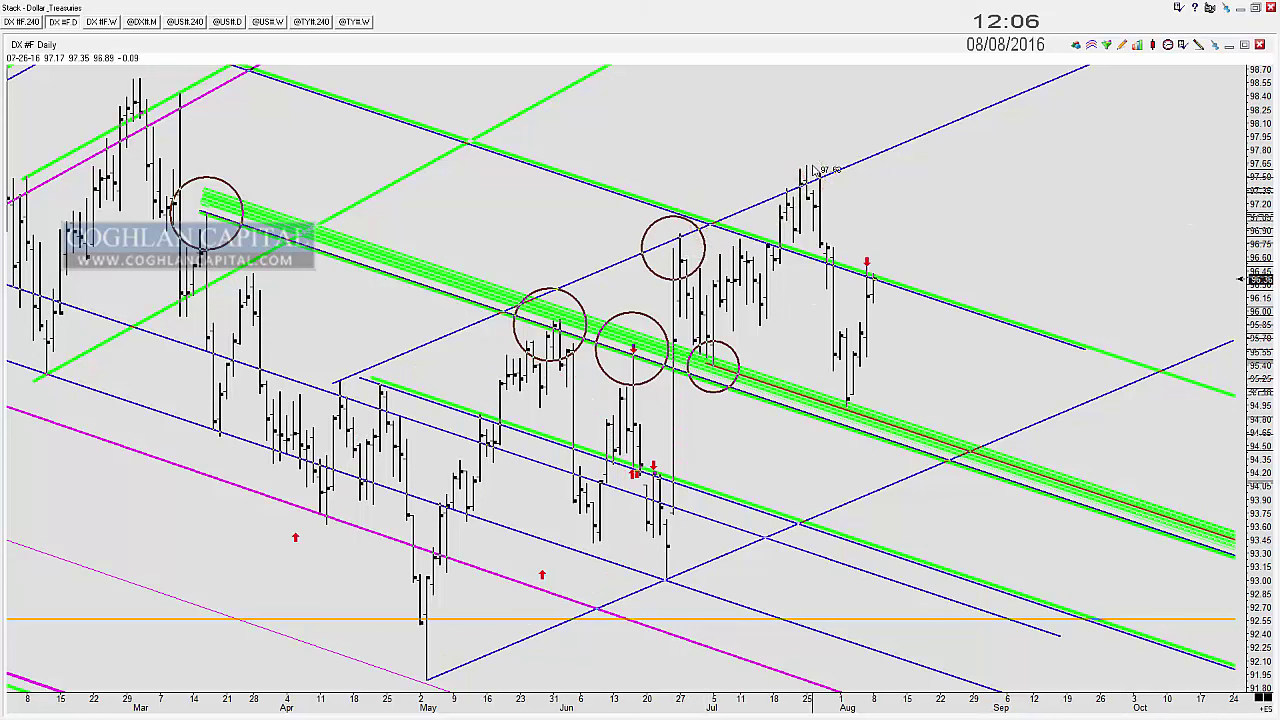
key(Delete)
Step: Sketch the decline from the late-July high to the green band with a rebound leg into mid-August, and delete the lines
drag(802, 182, 850, 394)
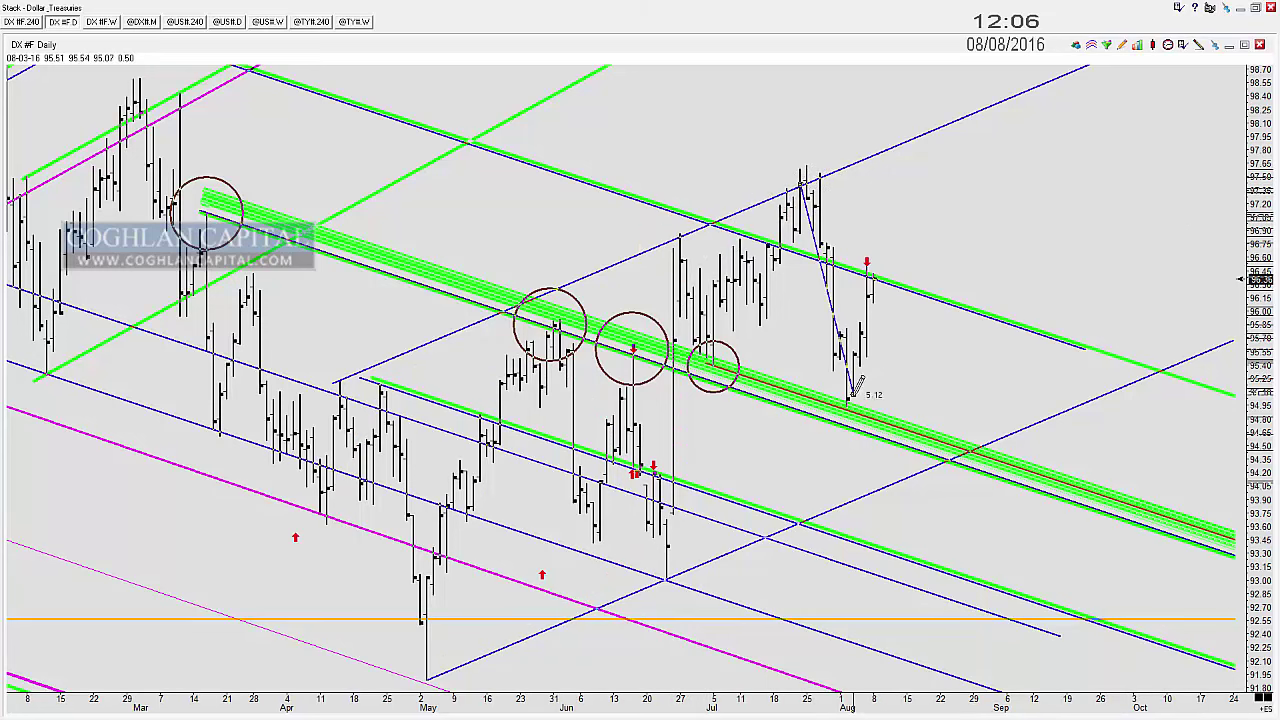
key(Delete)
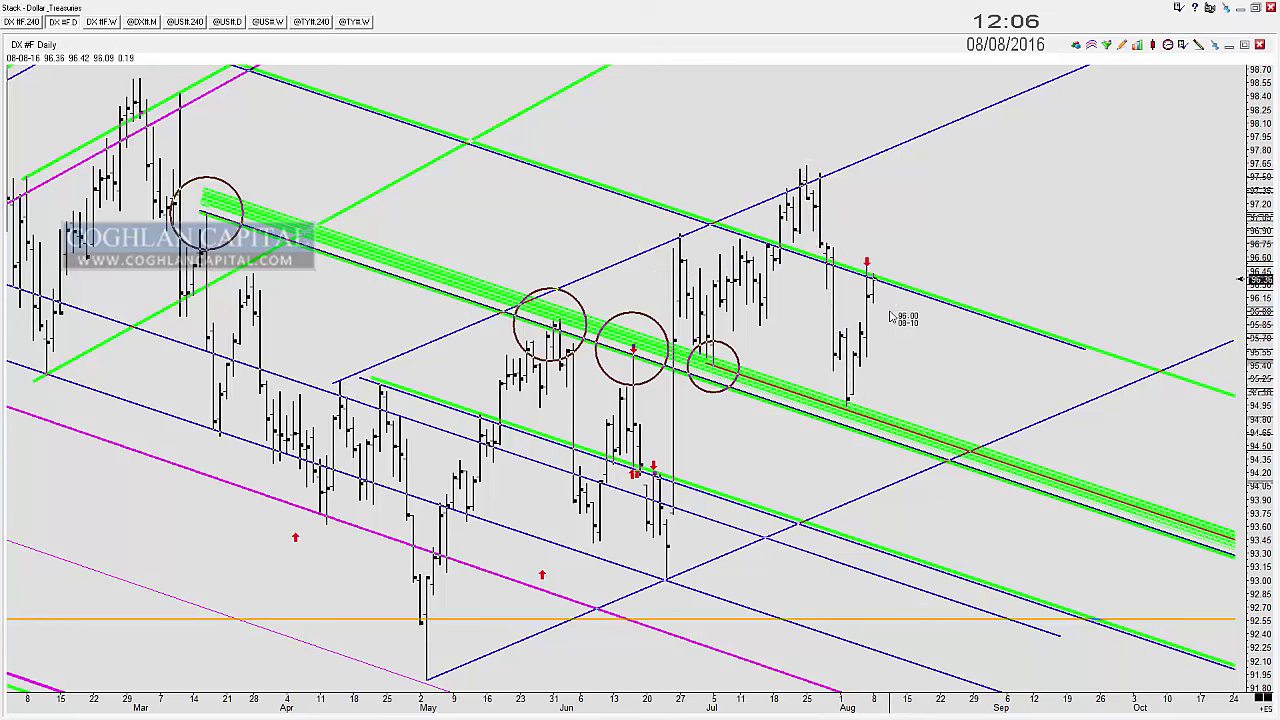
drag(797, 182, 848, 425)
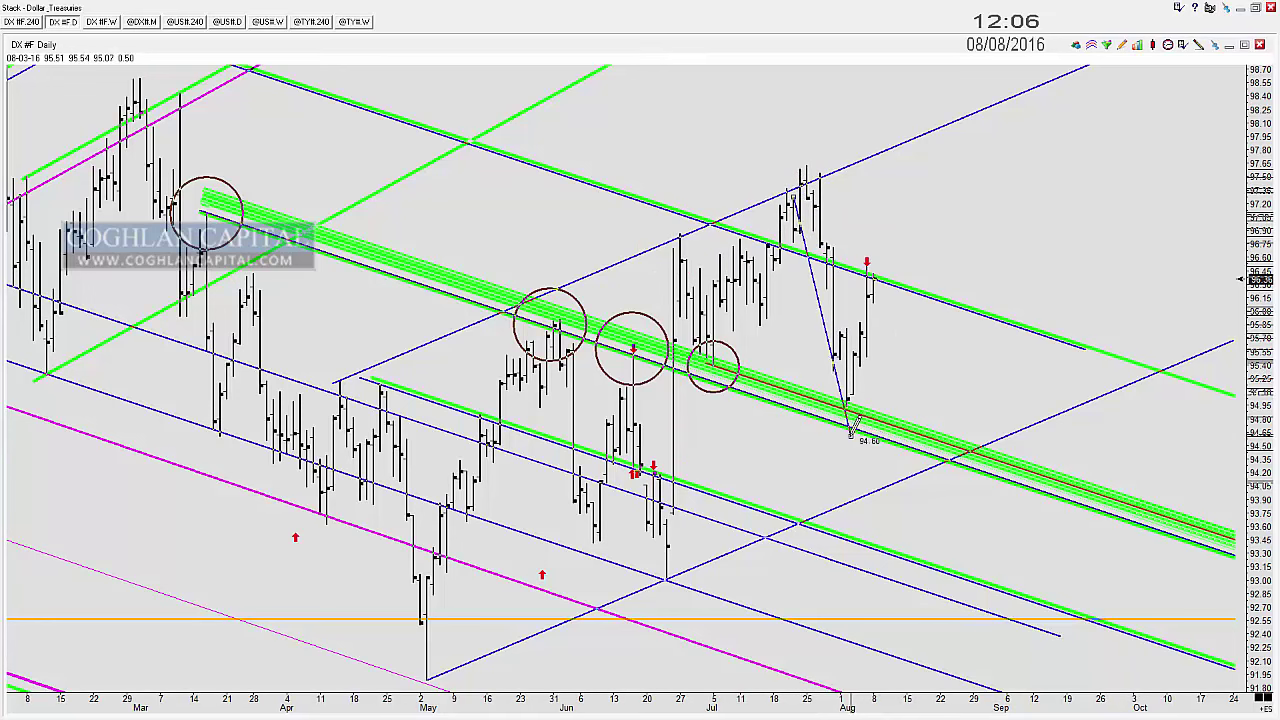
click(905, 338)
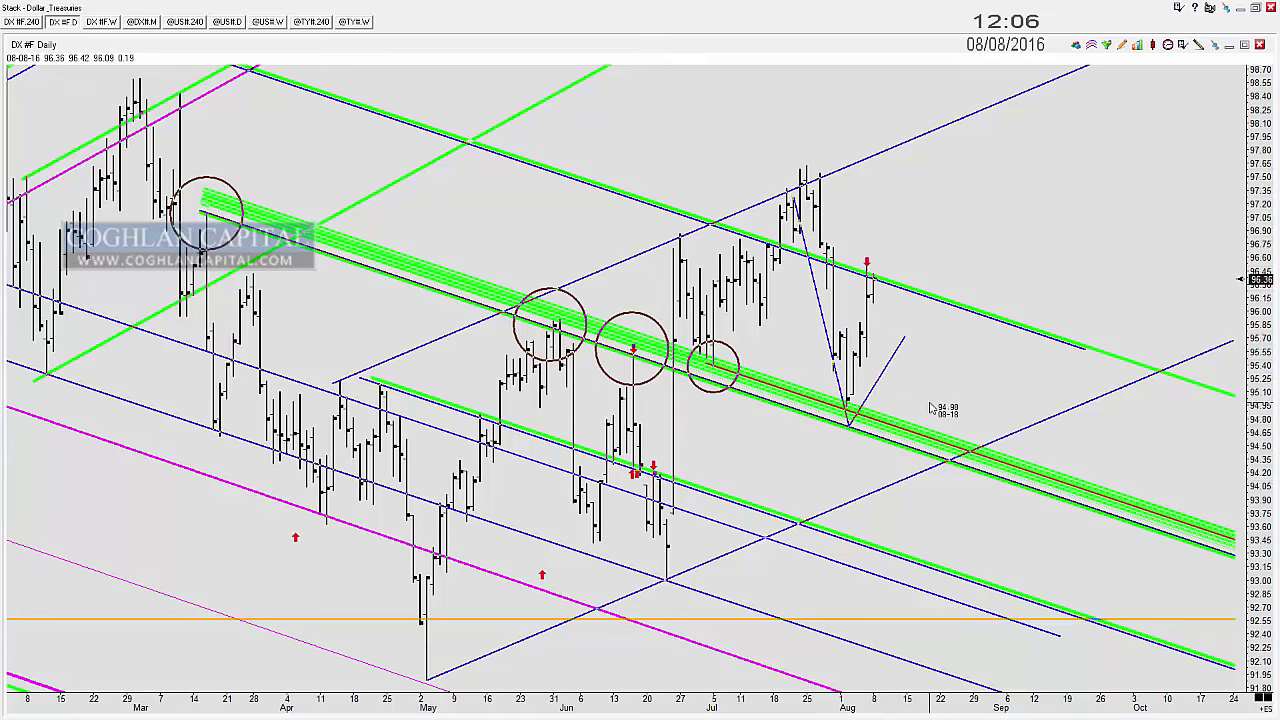
key(Delete)
key(Delete)
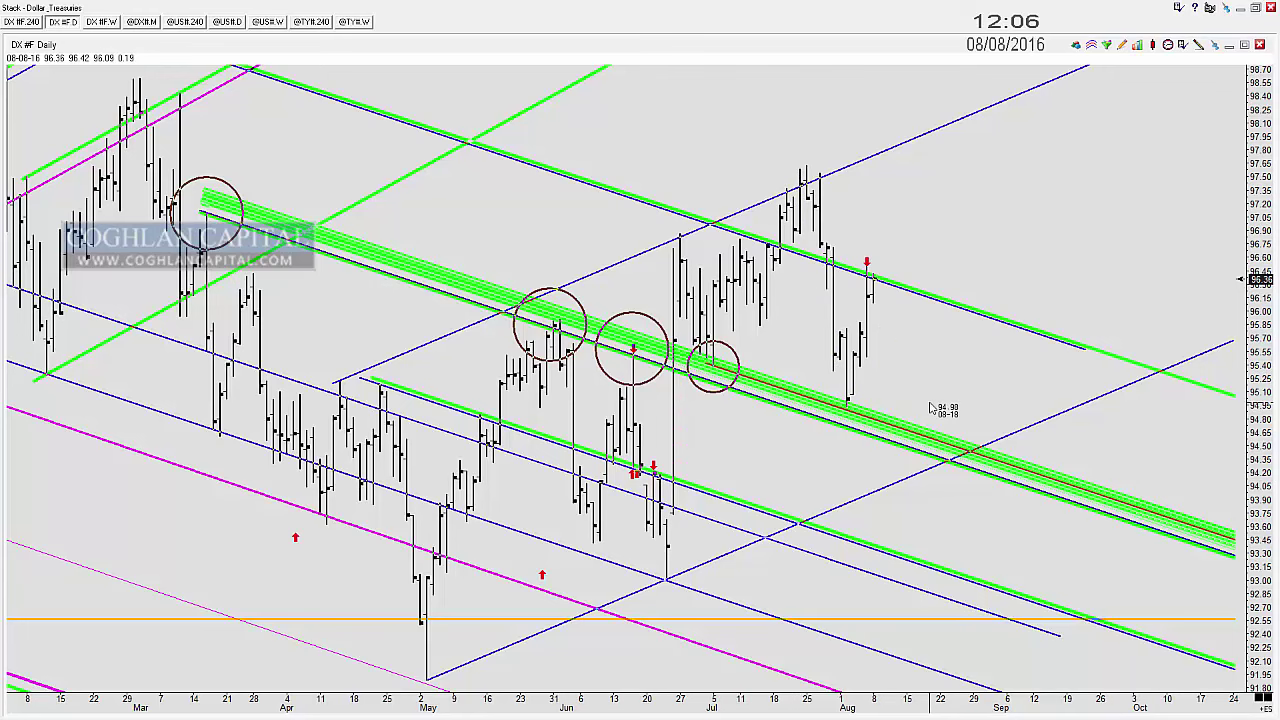
Step: Add small circles around the early-July and early-August lows on the green band
scroll(930, 408, up, 3)
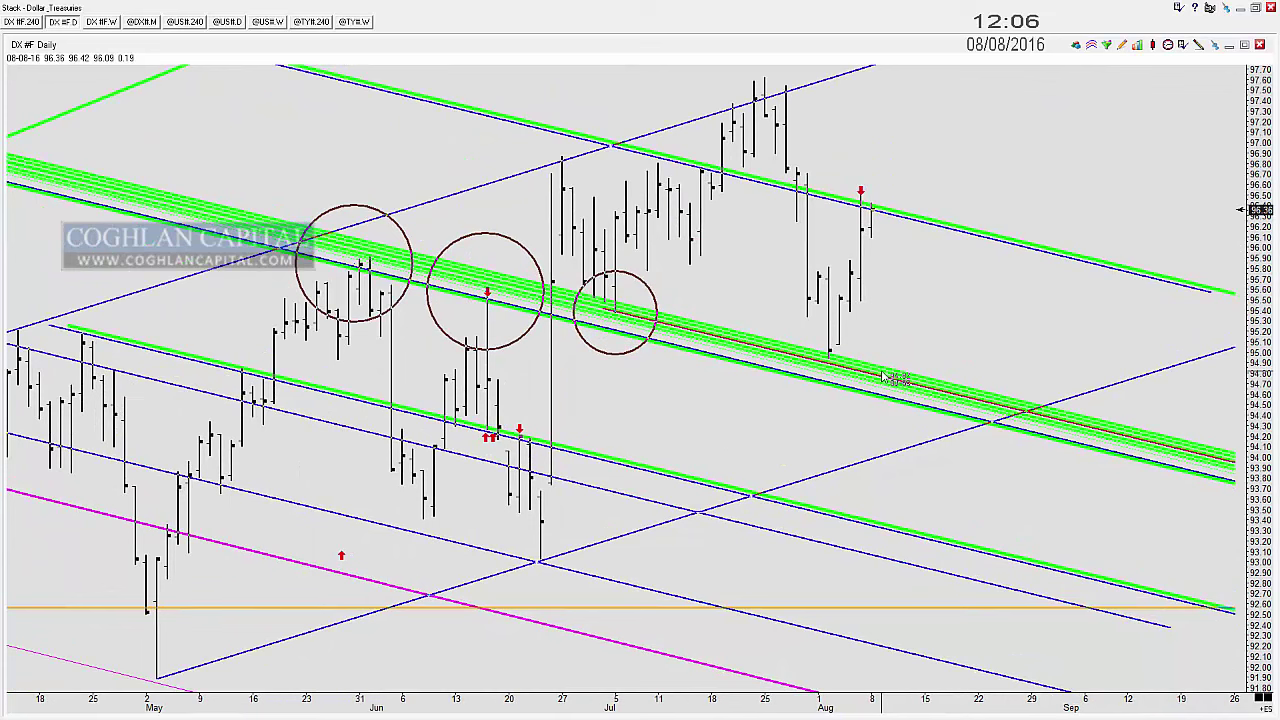
click(828, 380)
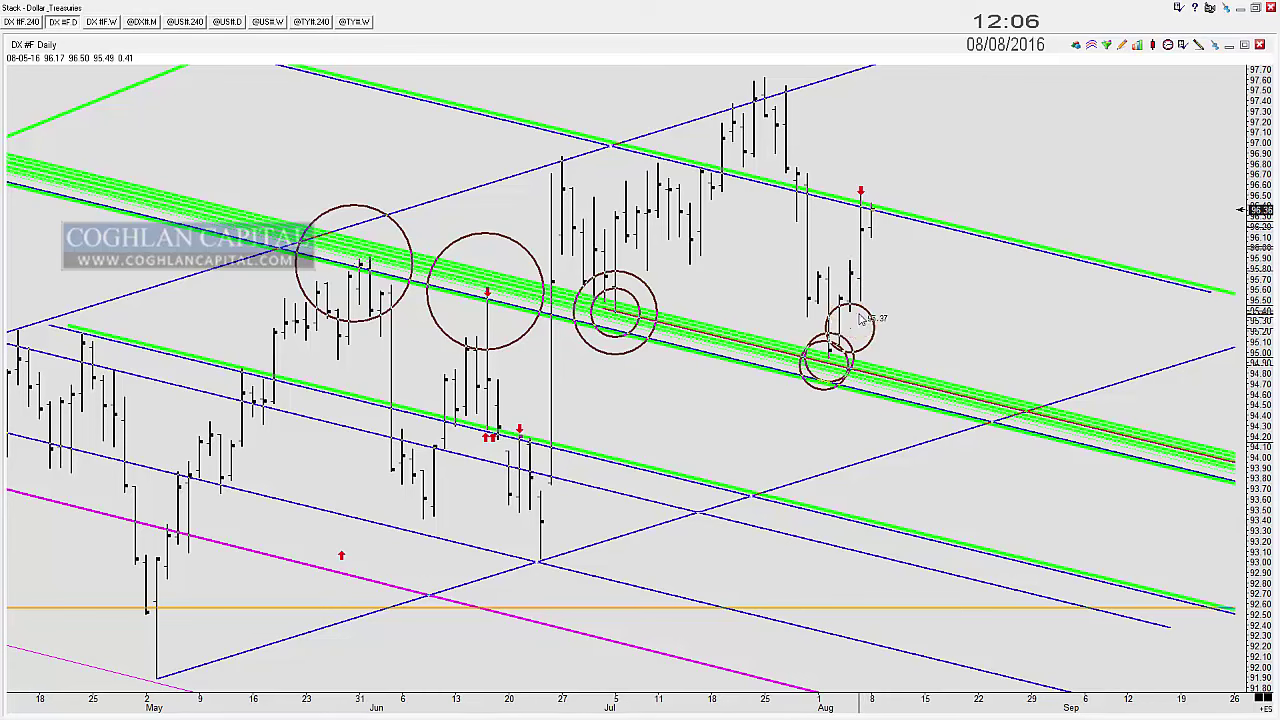
Step: Sketch possible paths from the early-August low to the upper descending line and rising blue line, each with a pullback, and delete them
scroll(835, 319, up, 2)
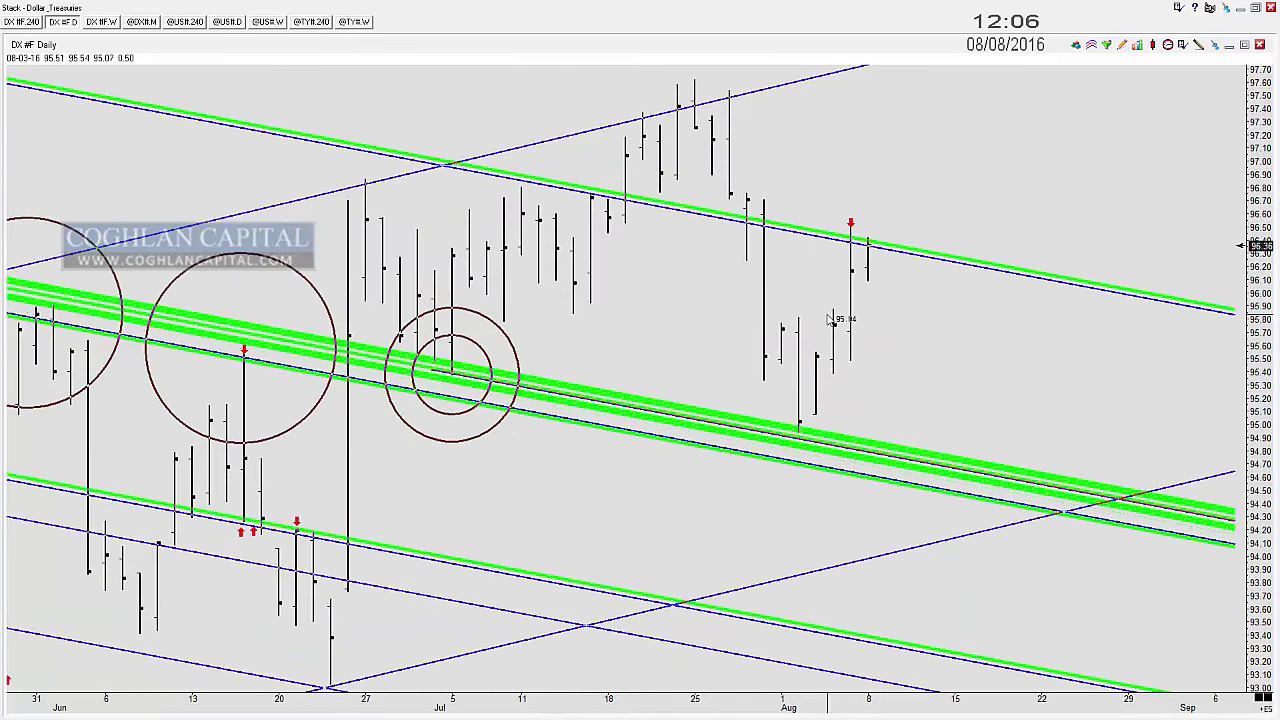
mouse_move(816, 412)
mouse_down()
mouse_move(851, 228)
mouse_move(886, 335)
mouse_move(874, 65)
mouse_move(937, 194)
mouse_up()
scroll(932, 342, down, 3)
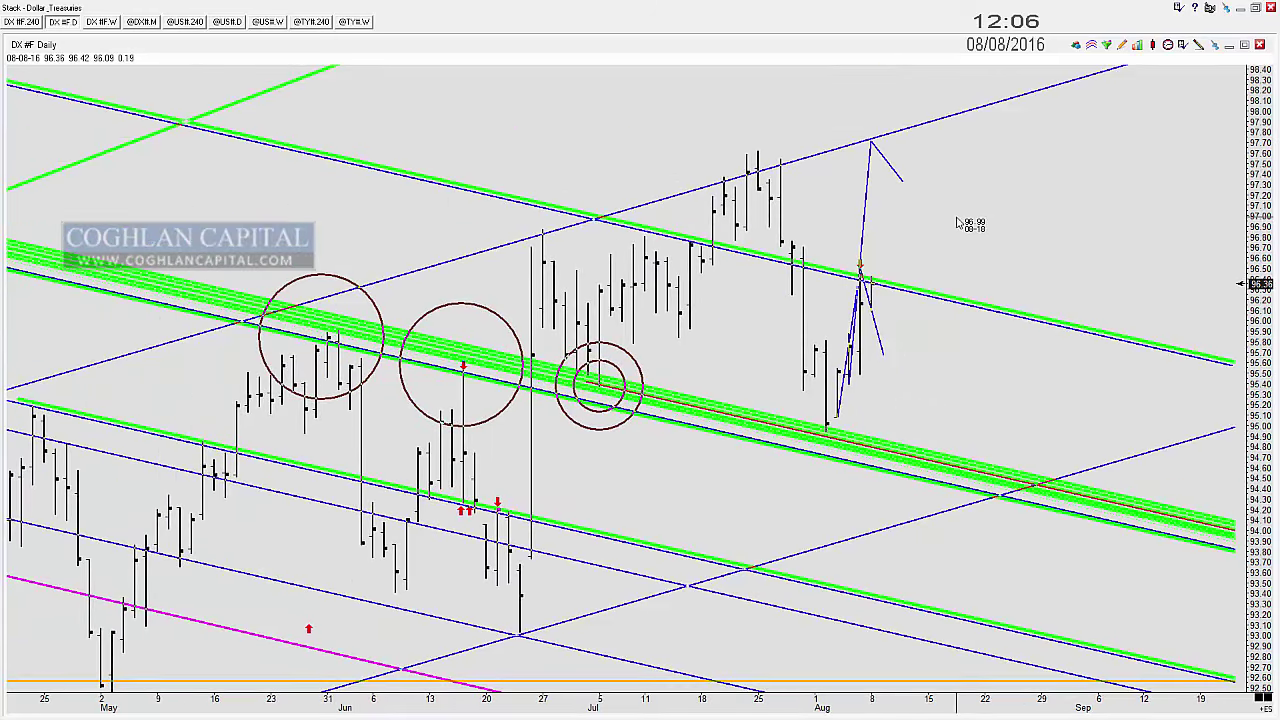
key(Delete)
key(Delete)
key(Delete)
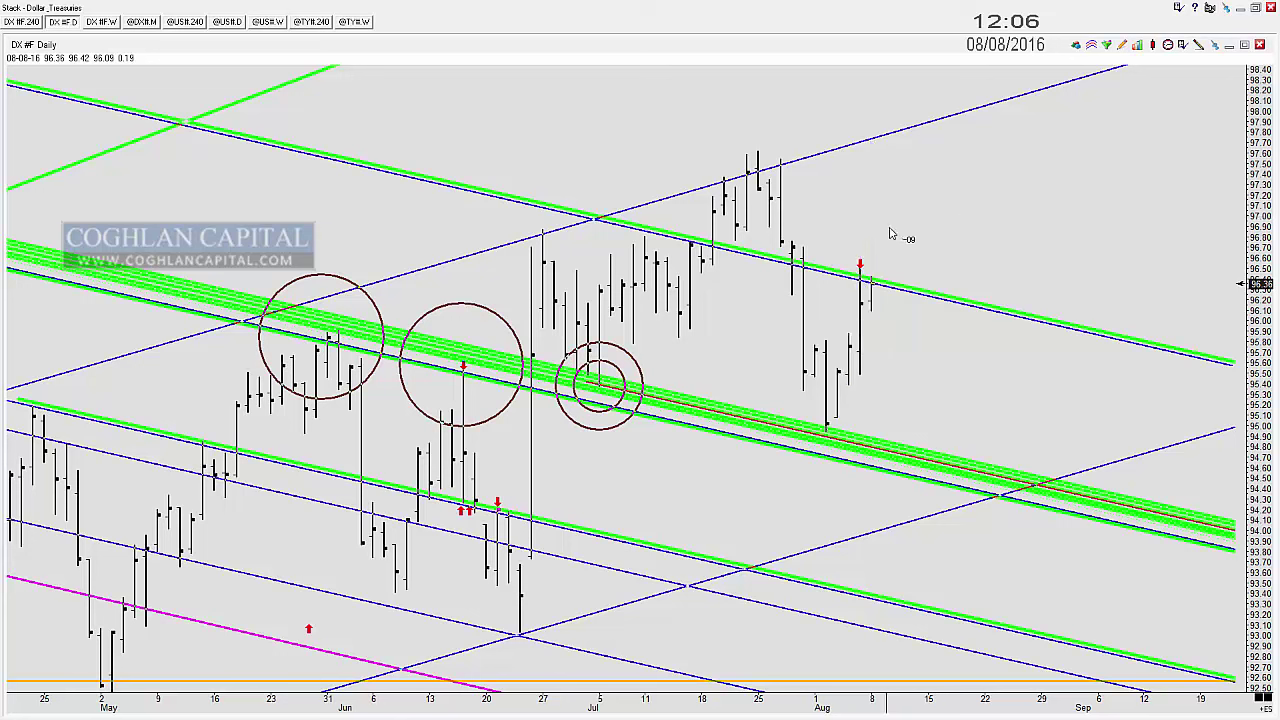
Step: Circle the early-August high at the red arrow on the upper descending channel line
drag(860, 268, 871, 277)
key(Up)
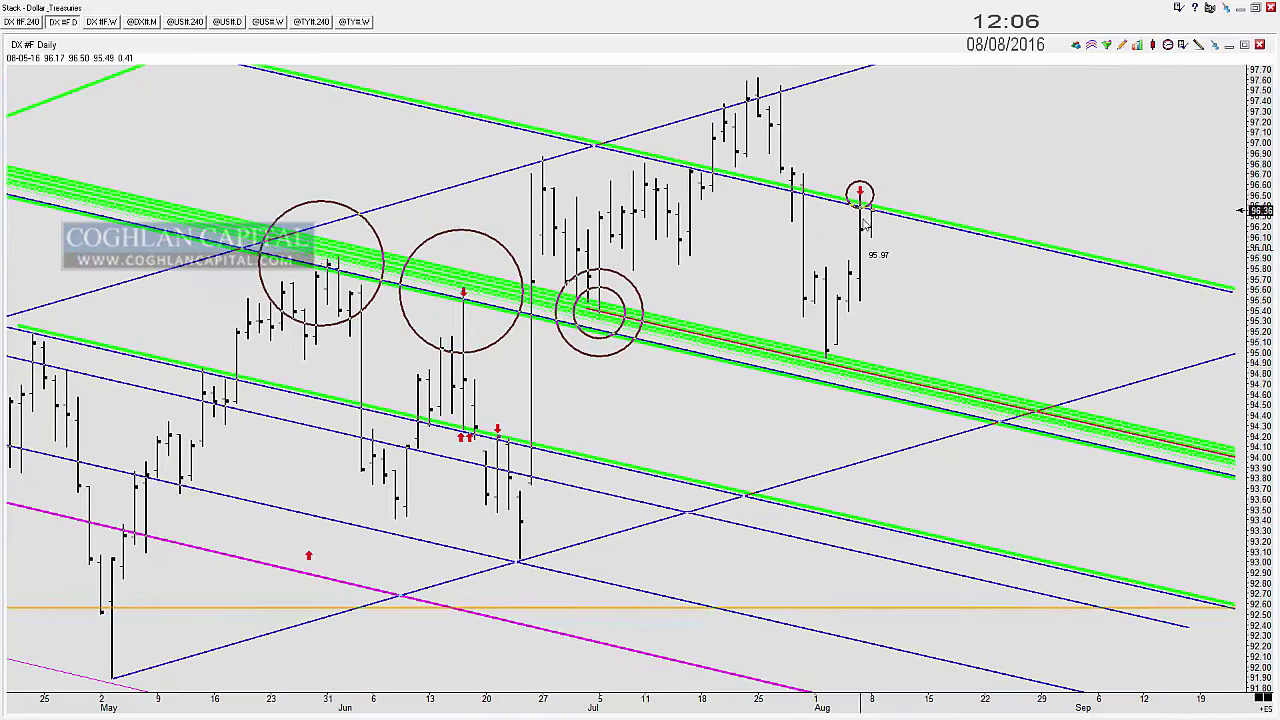
Step: Mark circles around the mid-June high, the early-July low and the early-August low where price meets the descending green band
mouse_move(868, 198)
mouse_down()
mouse_move(870, 222)
mouse_move(878, 203)
mouse_up()
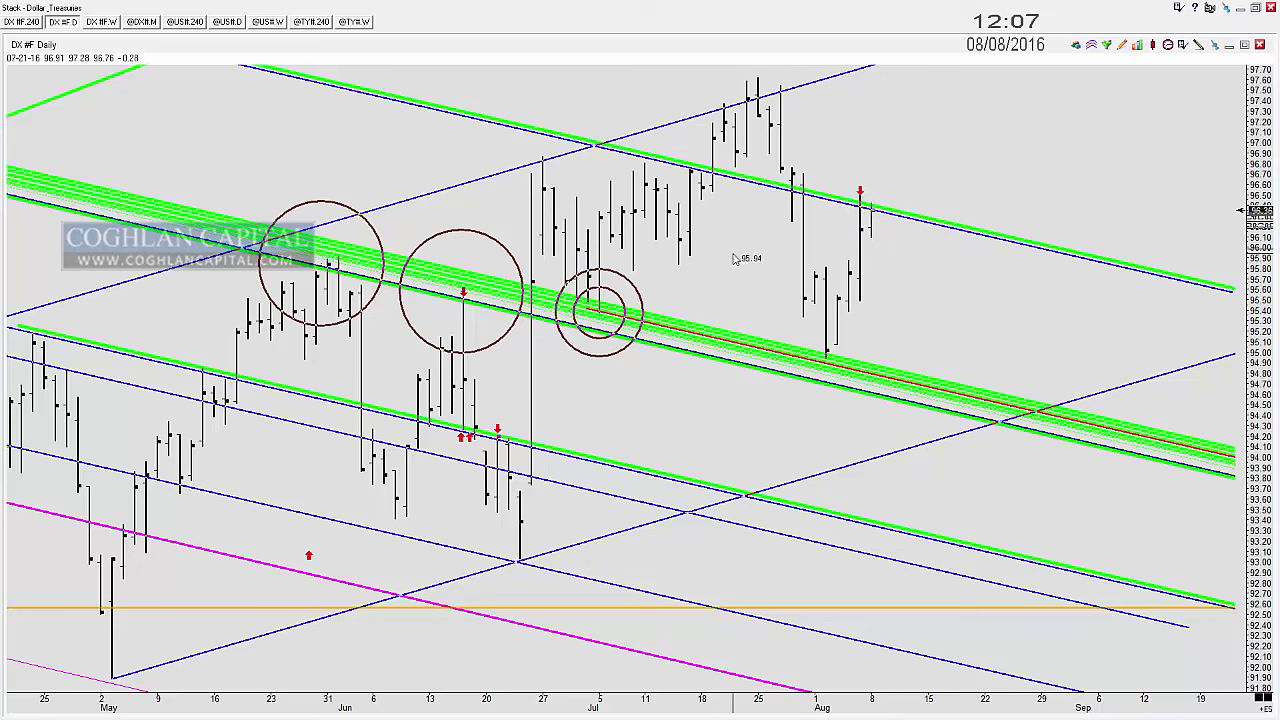
scroll(687, 252, down, 7)
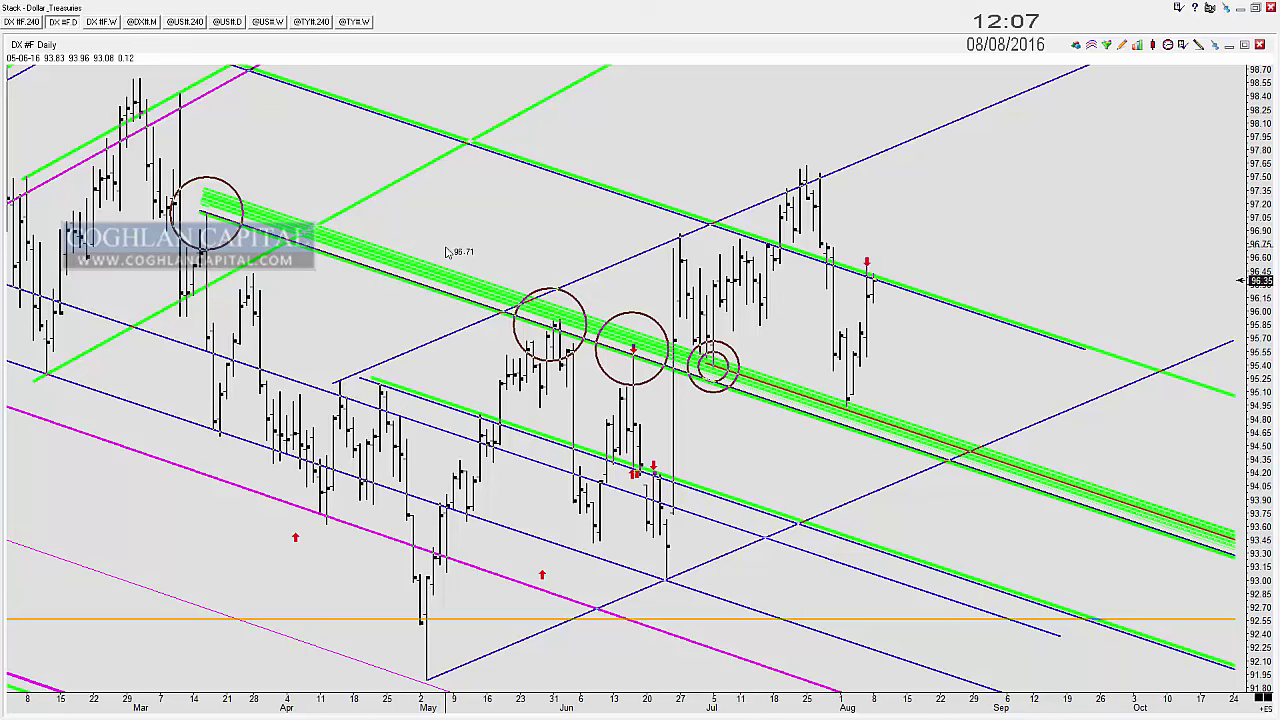
scroll(447, 251, down, 2)
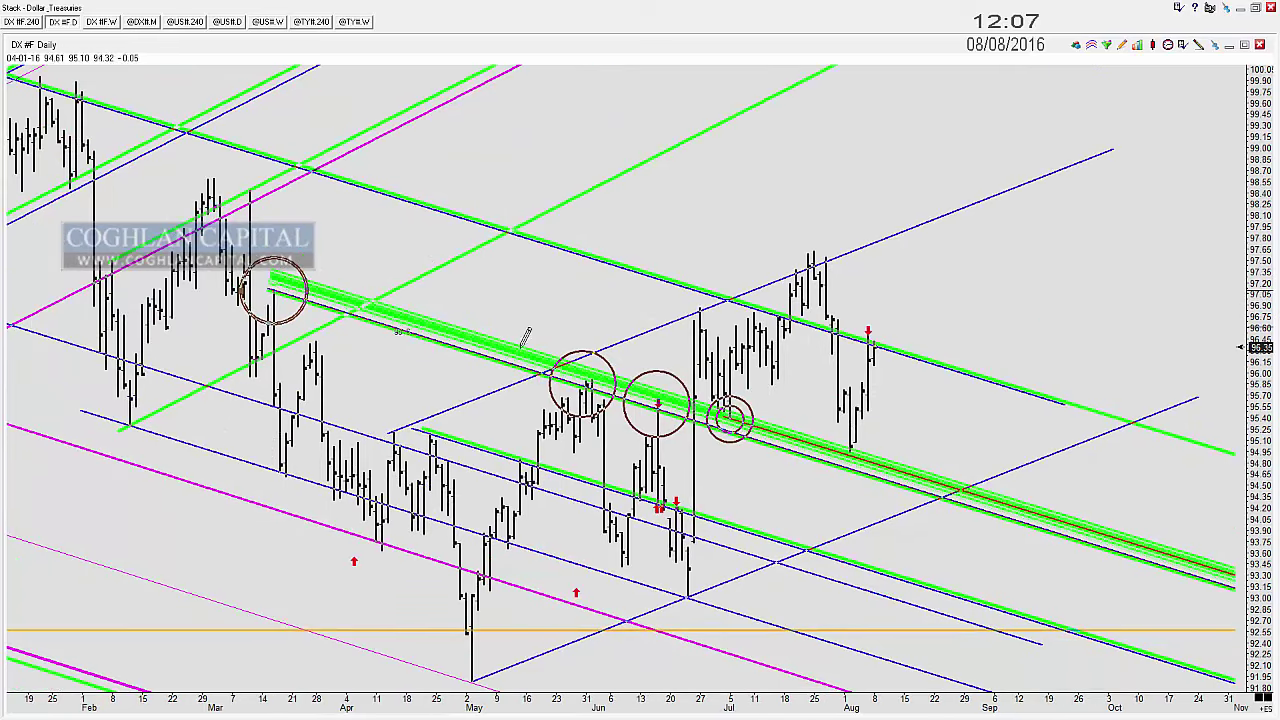
click(653, 404)
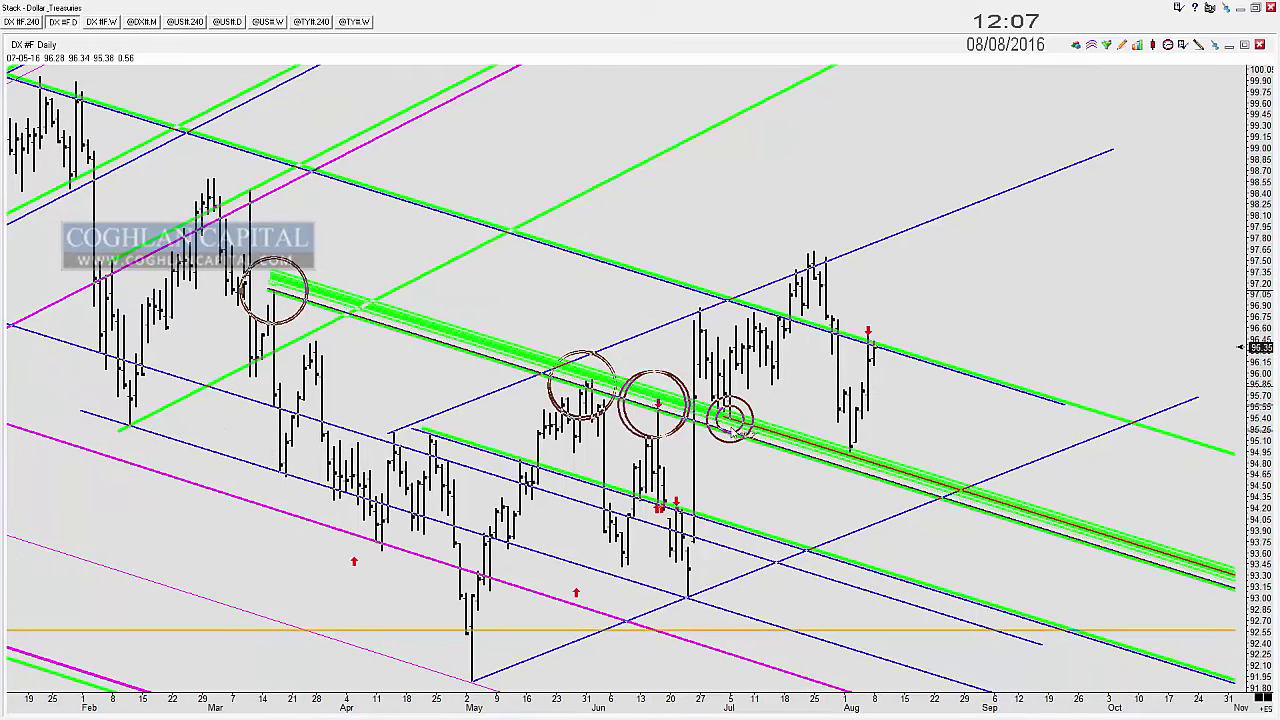
click(731, 425)
click(848, 459)
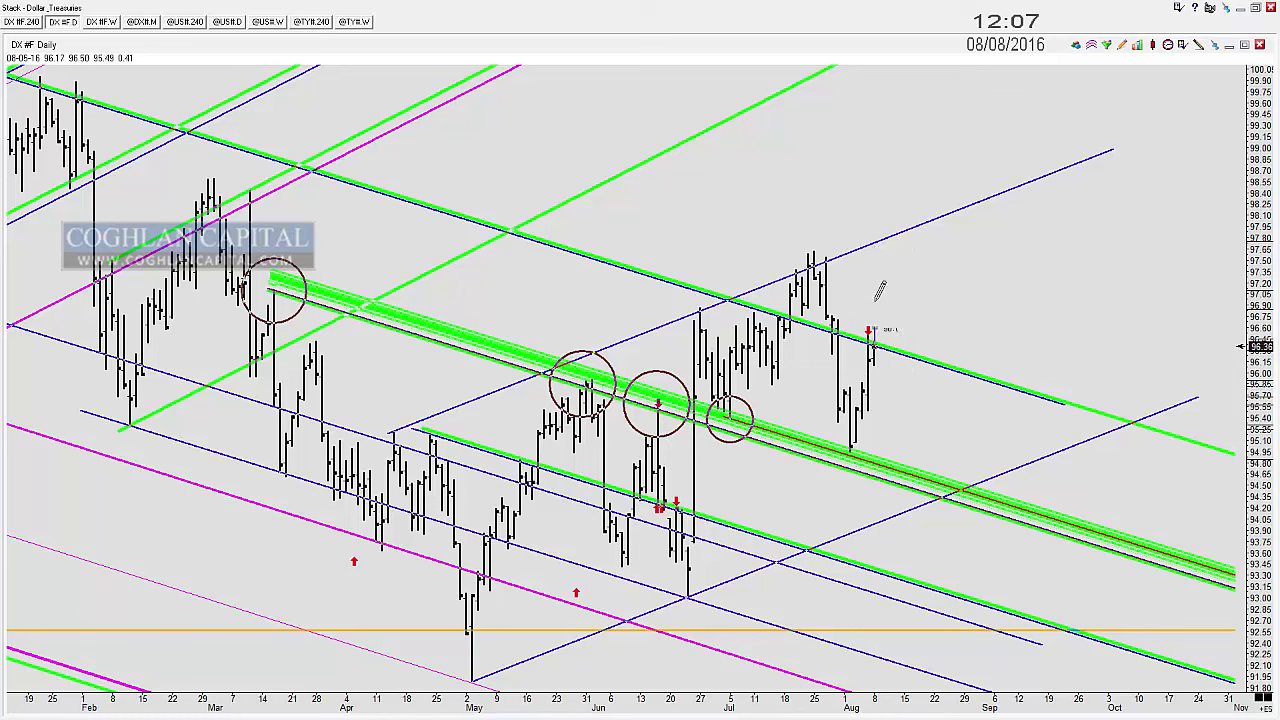
Step: Sketch a move up from the early-August high beyond the upper descending channel line, and delete it
mouse_move(873, 346)
mouse_down()
mouse_move(880, 241)
mouse_move(902, 276)
mouse_up()
key(Delete)
key(Delete)
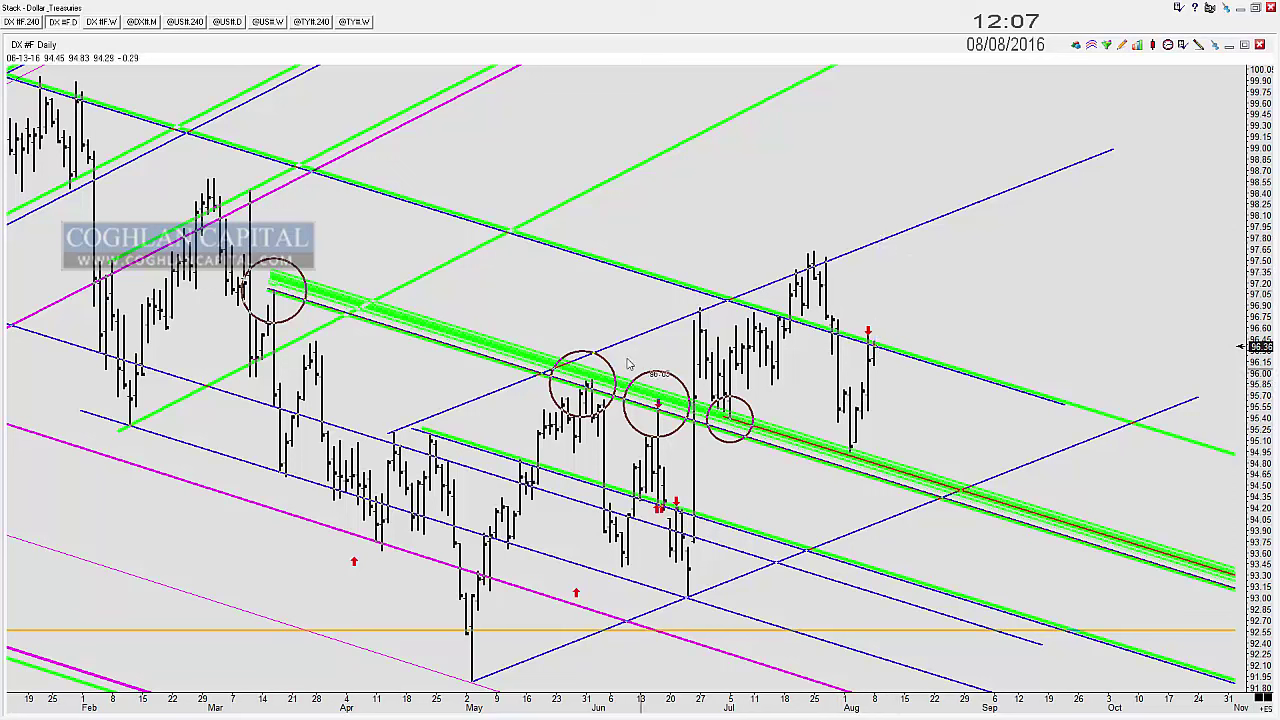
Step: Place four large circles between the rising blue channel lines from May into September, and undo them
click(528, 524)
click(711, 460)
click(868, 382)
click(1070, 307)
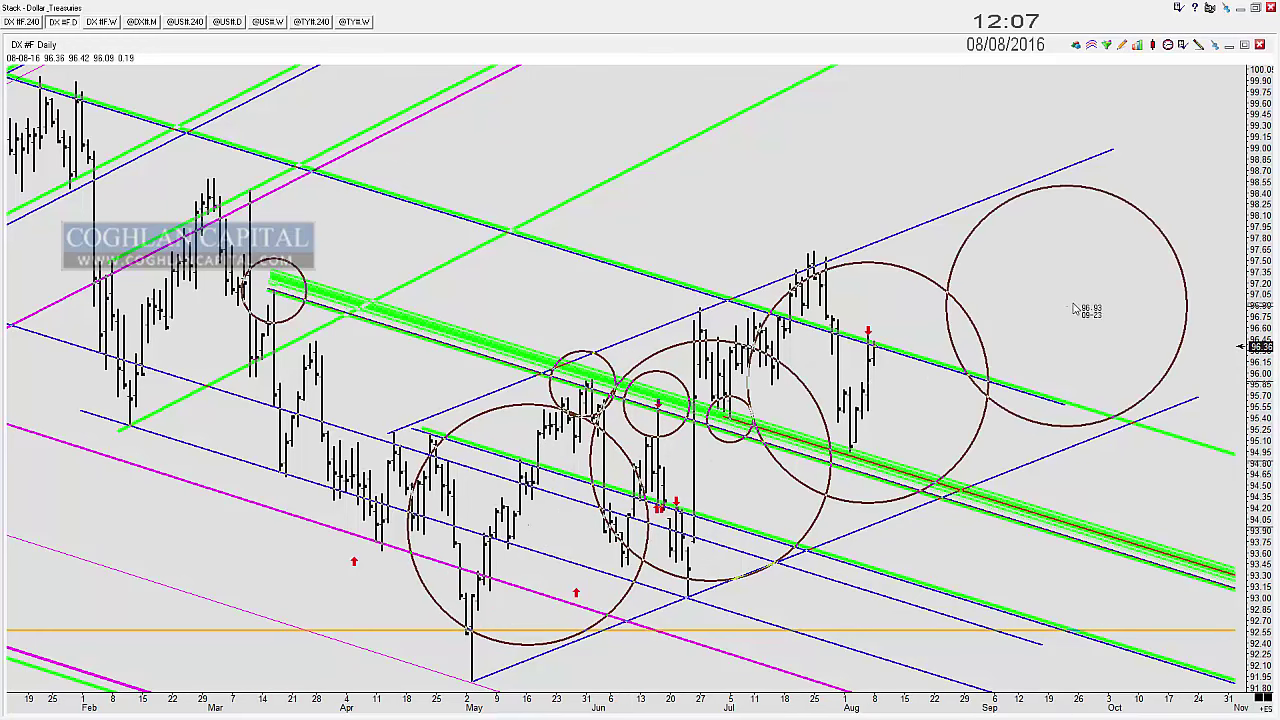
key(ctrl+z)
key(ctrl+z)
key(ctrl+z)
key(ctrl+z)
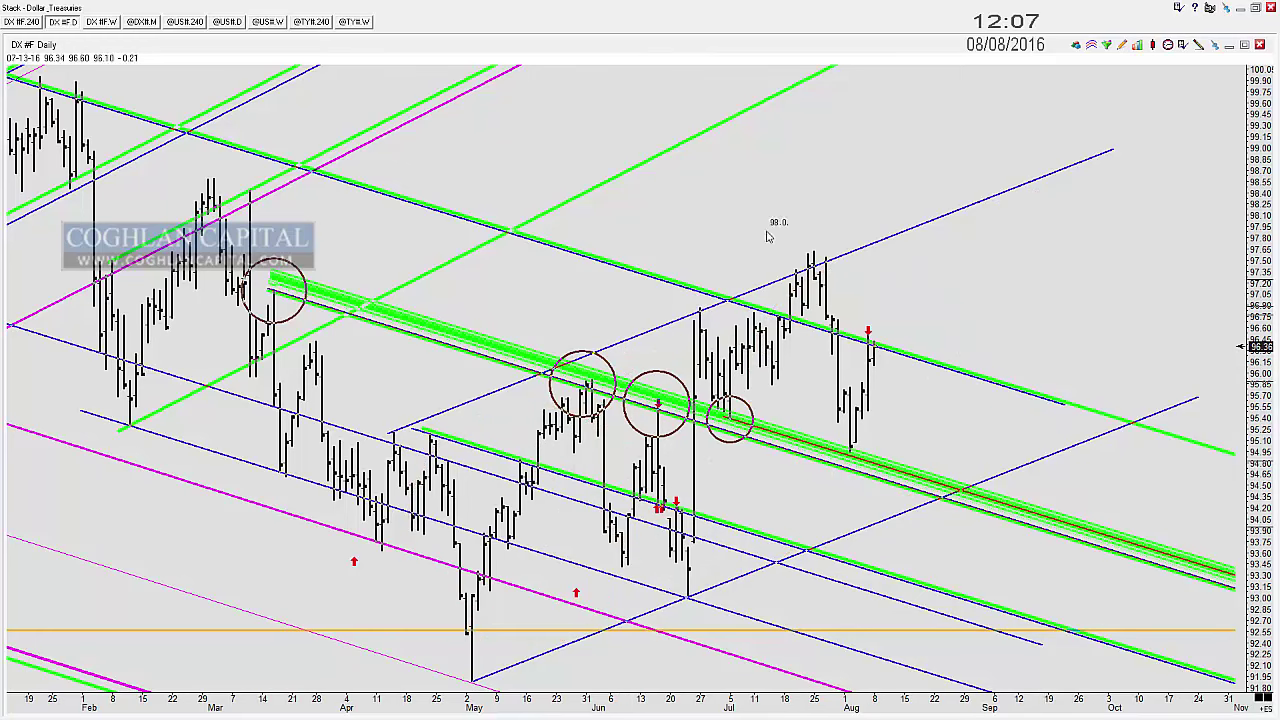
Step: Open the dollar index weekly chart and mark a row of small circles along the upper green line in August and September 2016
click(101, 21)
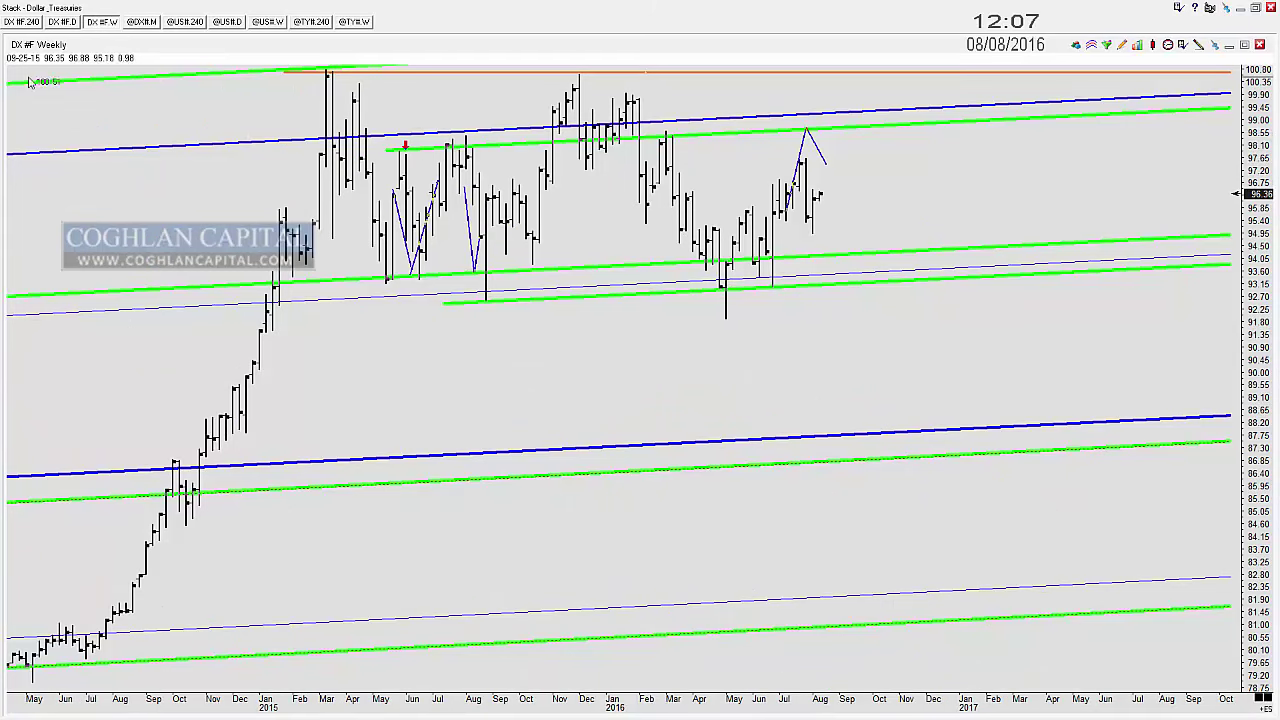
drag(826, 130, 854, 129)
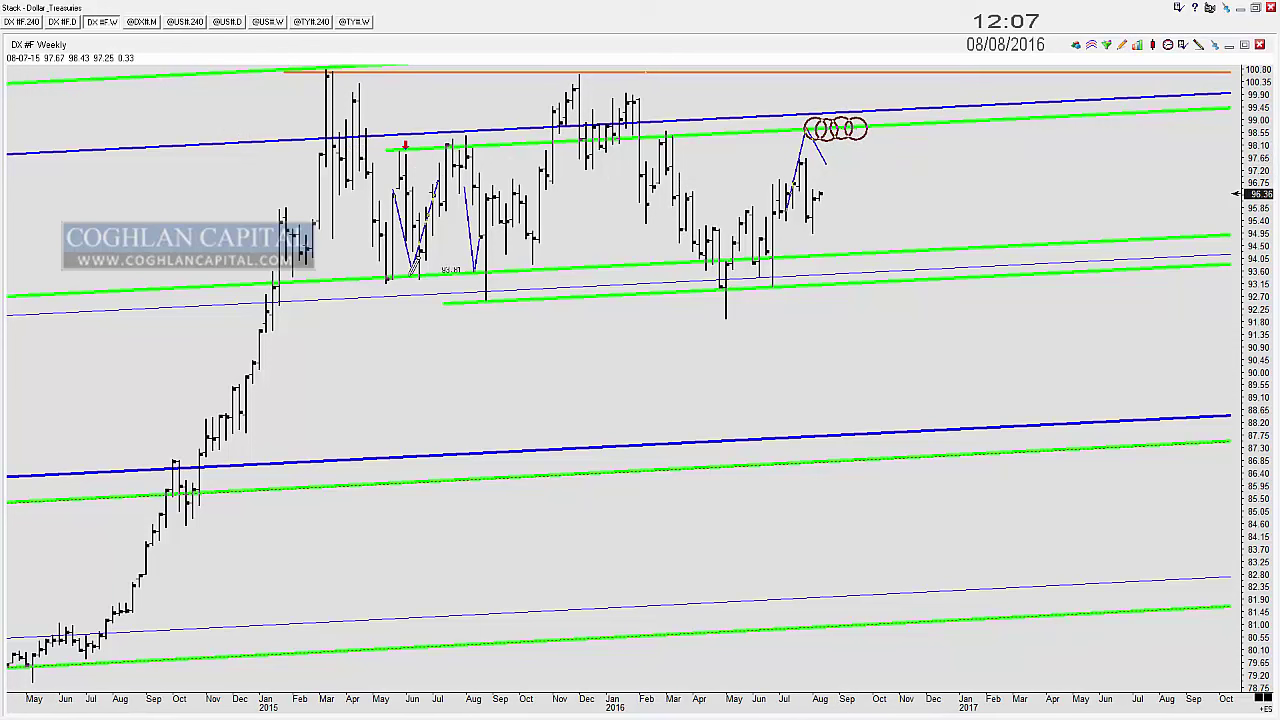
Step: Circle the 2015 and 2016 weekly lows along the lower green lines, and undo all but the first circle near May 2015
drag(377, 287, 426, 272)
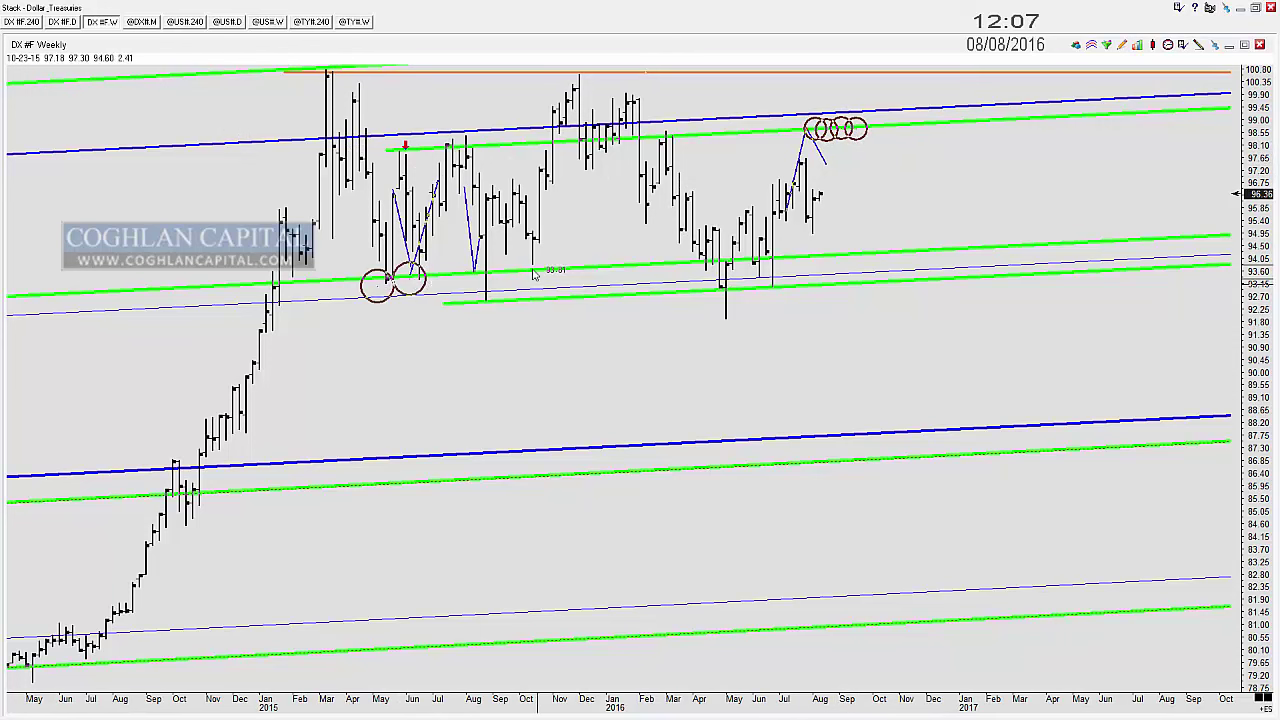
drag(532, 267, 549, 260)
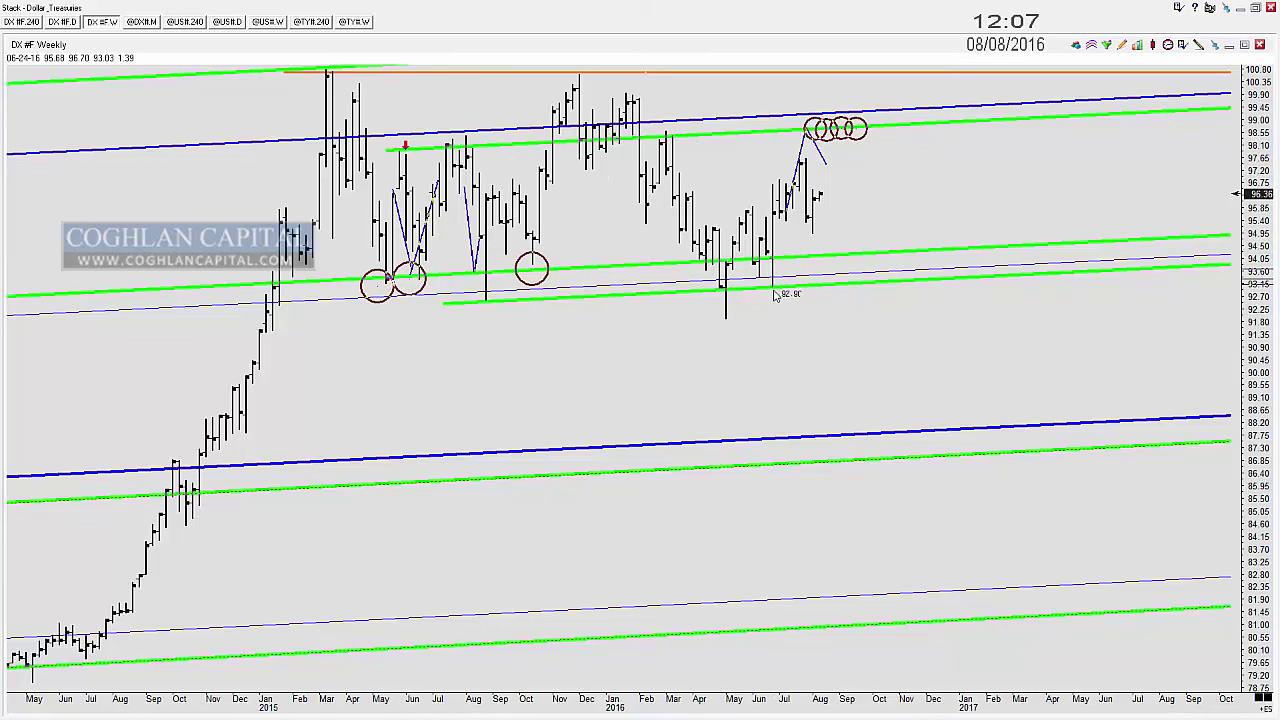
drag(774, 291, 790, 283)
drag(477, 303, 494, 296)
drag(750, 265, 767, 258)
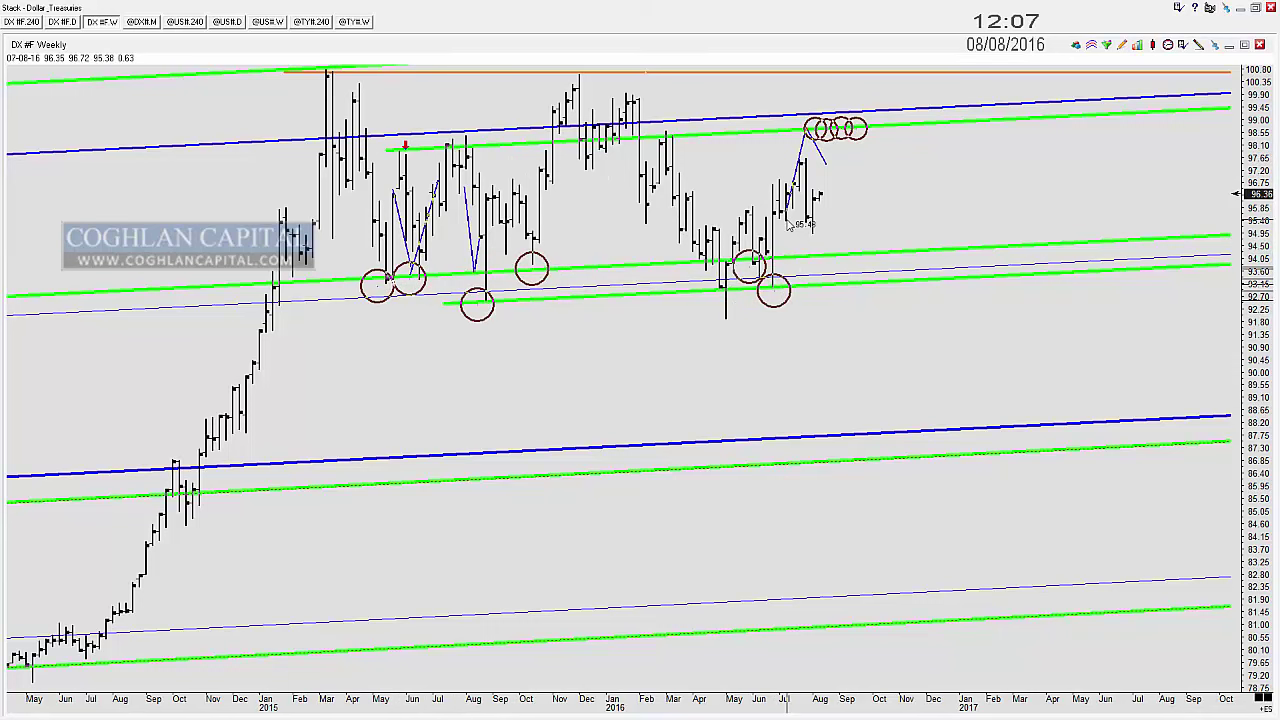
key(ctrl+z)
key(ctrl+z)
key(ctrl+z)
key(ctrl+z)
key(ctrl+z)
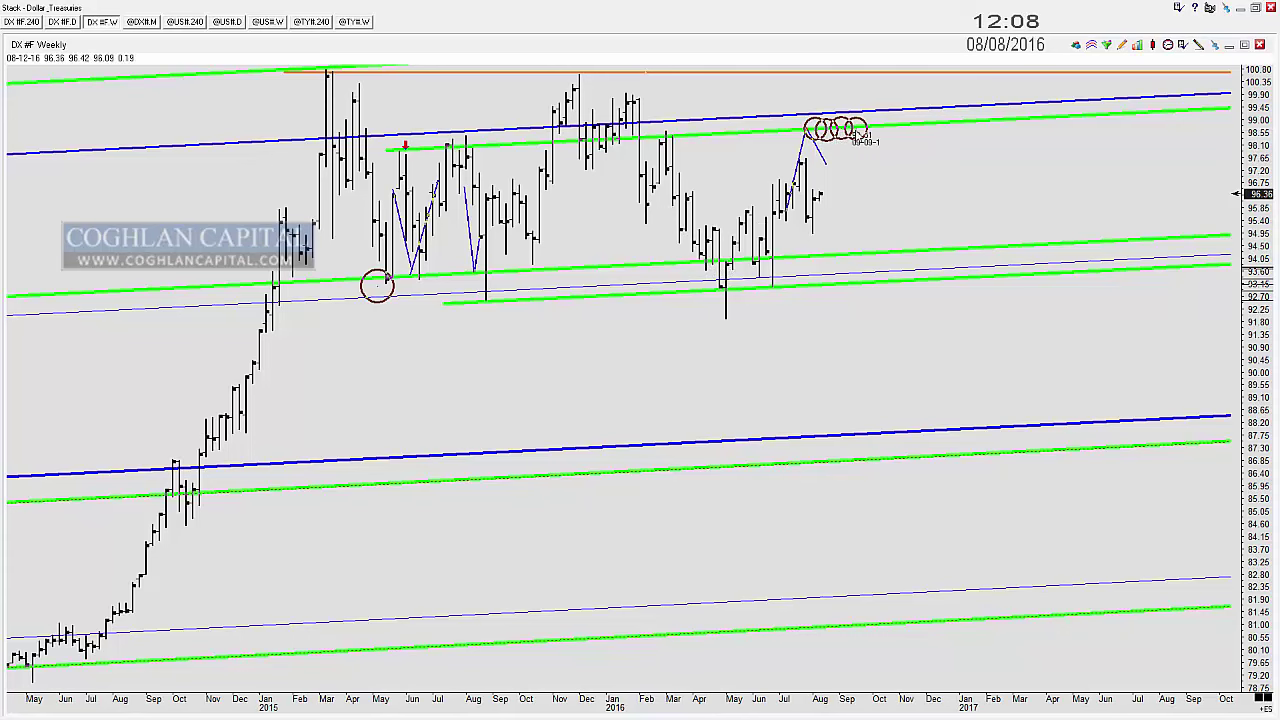
Step: Open the dollar index 240-minute chart and review the descending magenta channel from its start in February
click(22, 21)
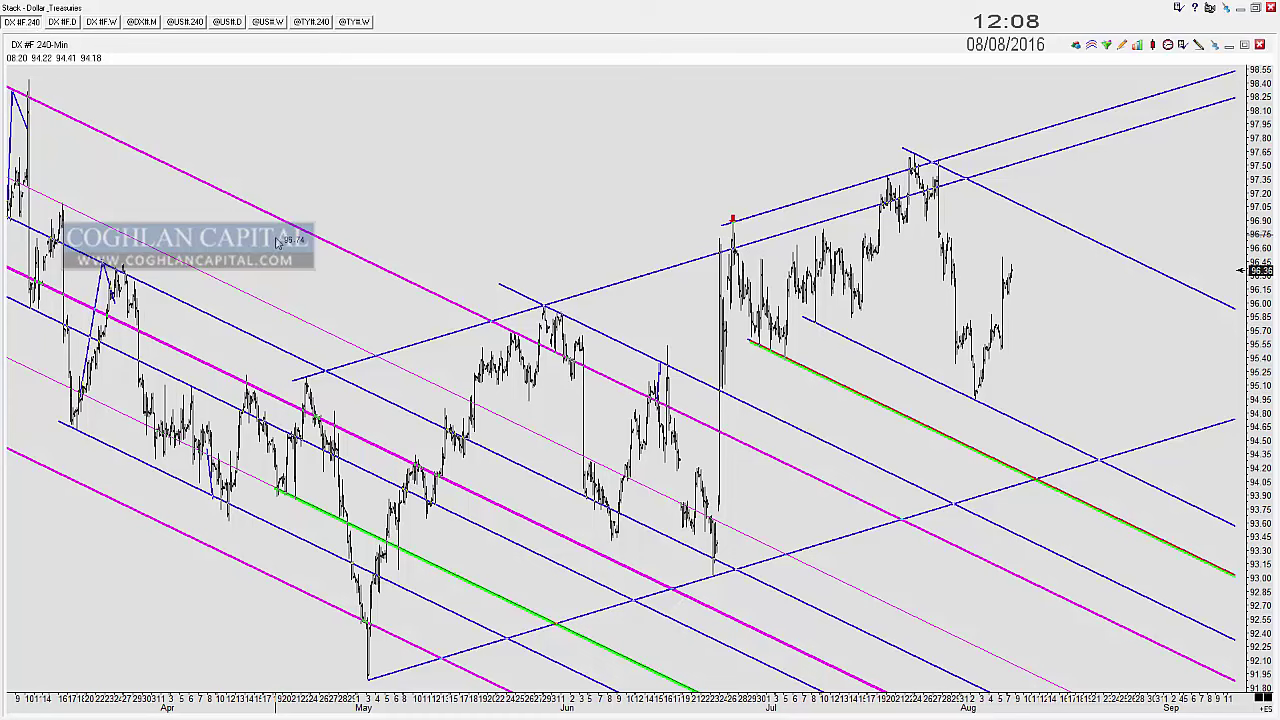
drag(356, 259, 449, 227)
scroll(523, 234, down, 1)
drag(710, 240, 625, 238)
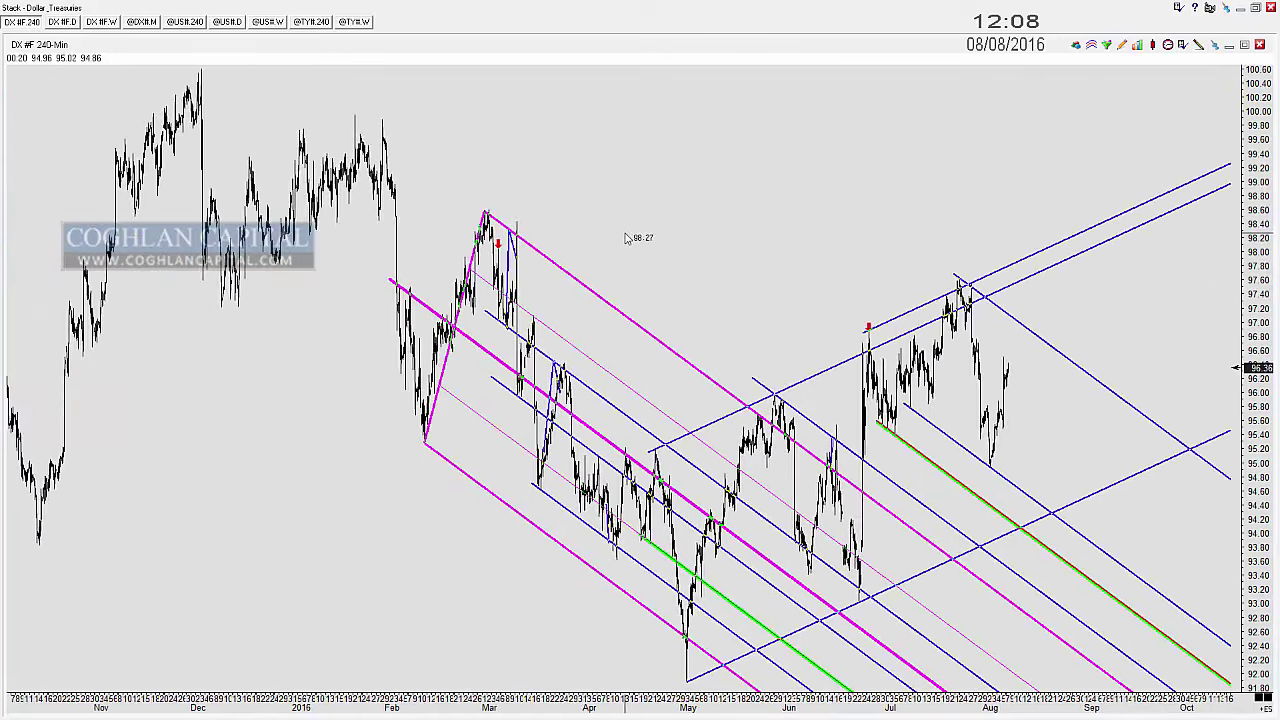
scroll(505, 265, up, 3)
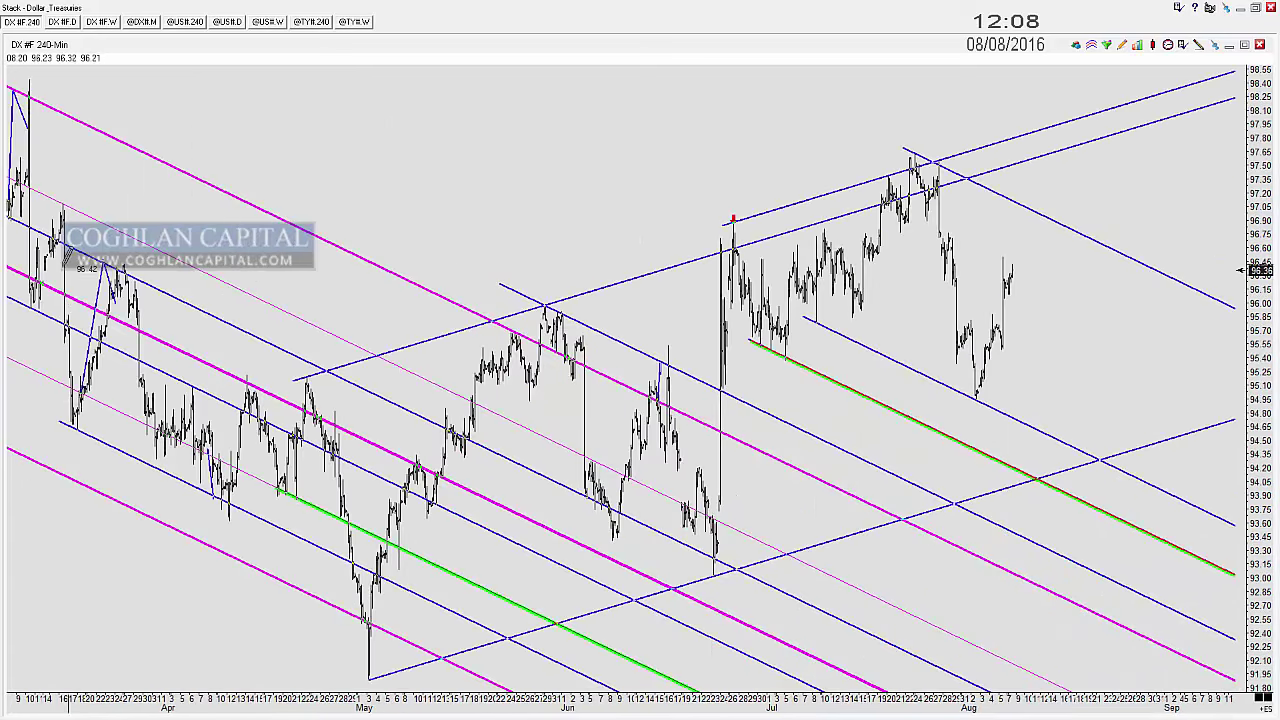
Step: Place three large circles down the descending magenta channel from March to June, and undo them
click(55, 281)
click(347, 418)
click(553, 523)
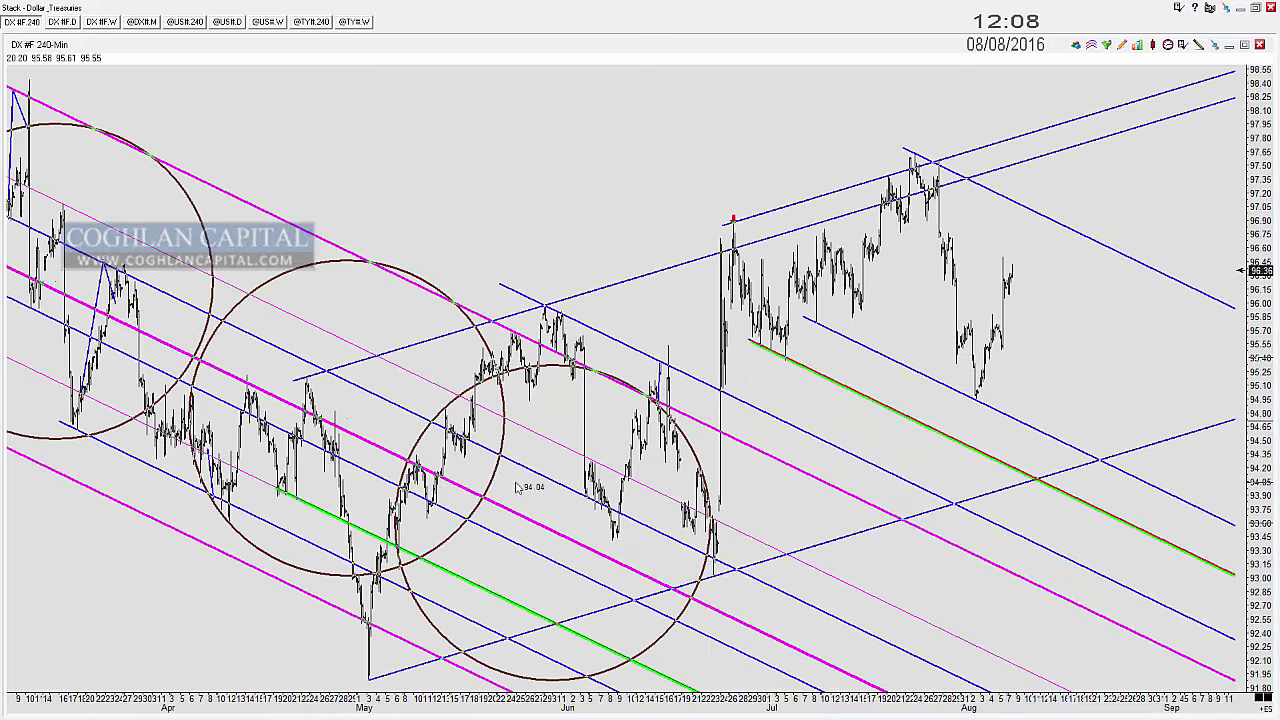
key(ctrl+z)
key(ctrl+z)
key(ctrl+z)
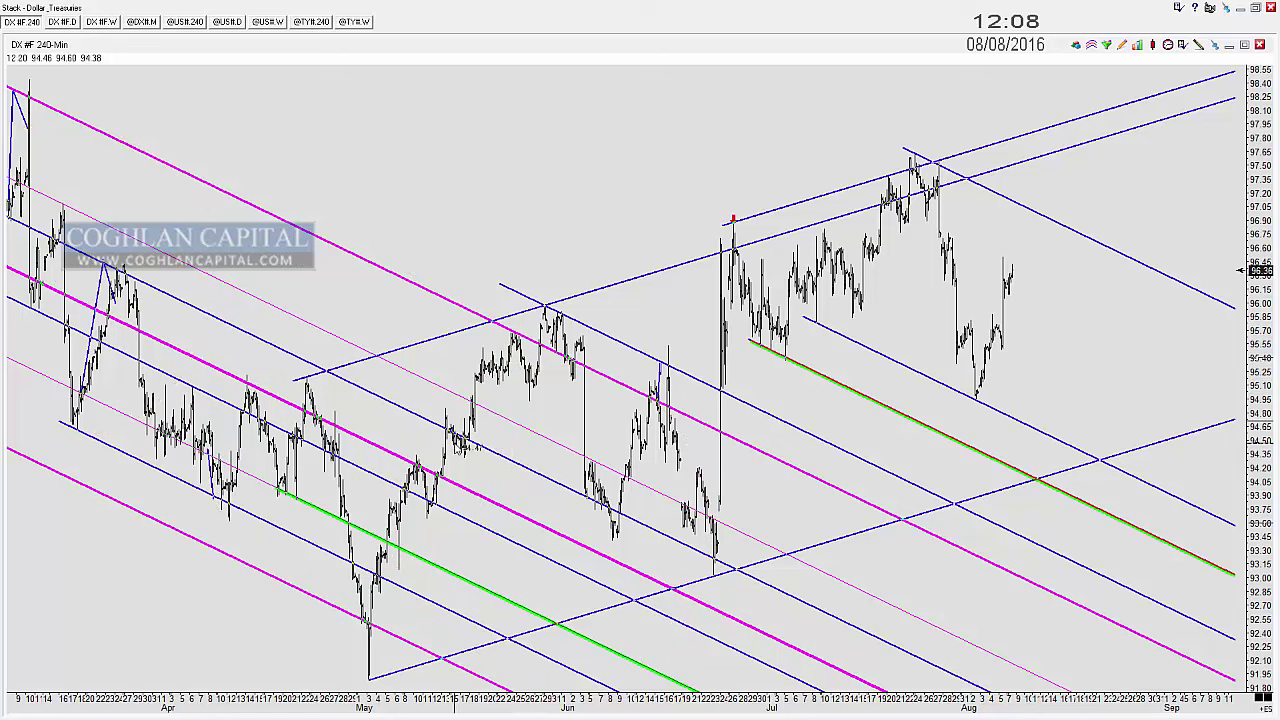
Step: Place four large circles up the rising blue channel from May to September on the 240-minute chart, and undo them
click(462, 494)
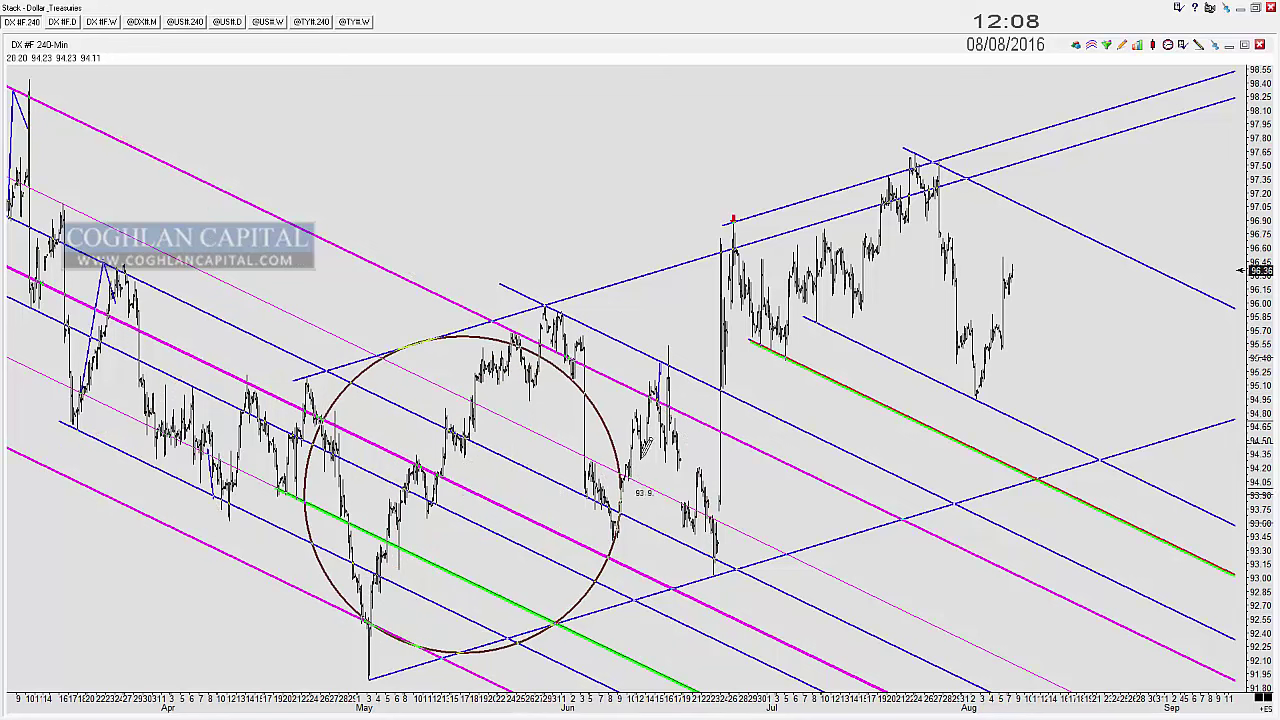
click(712, 427)
click(888, 360)
click(1071, 302)
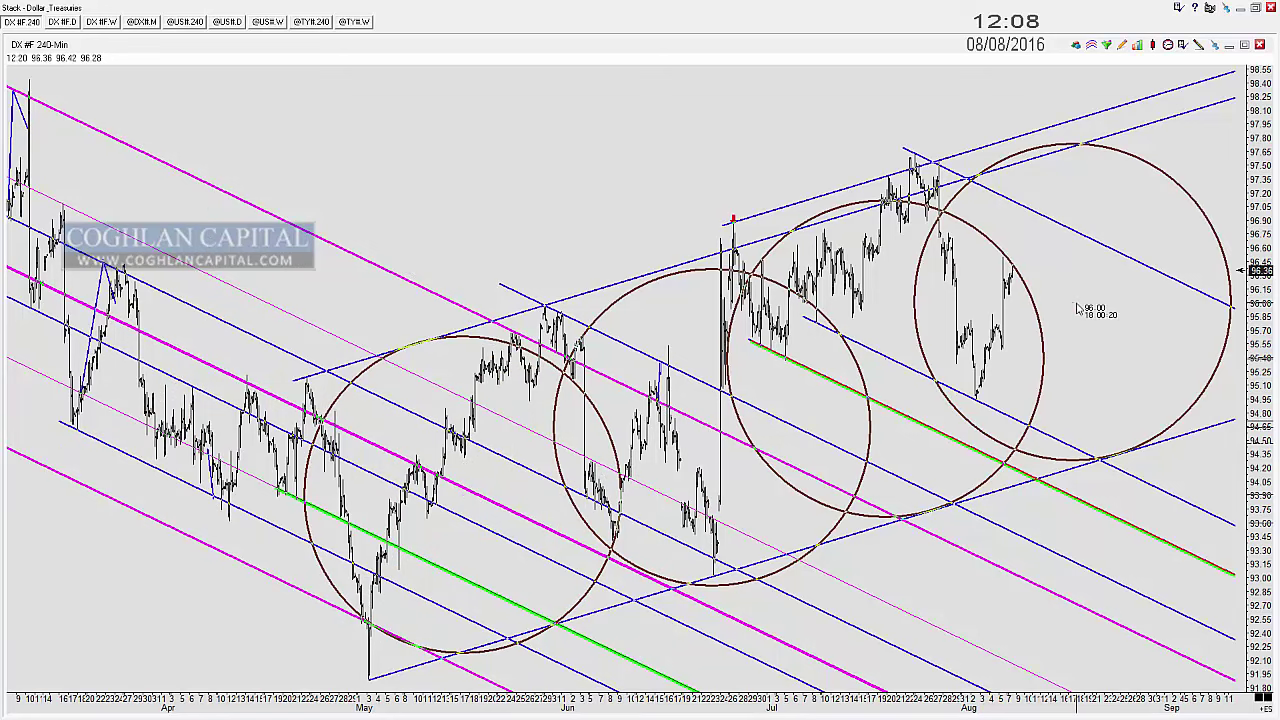
key(ctrl+z)
key(ctrl+z)
key(ctrl+z)
key(ctrl+z)
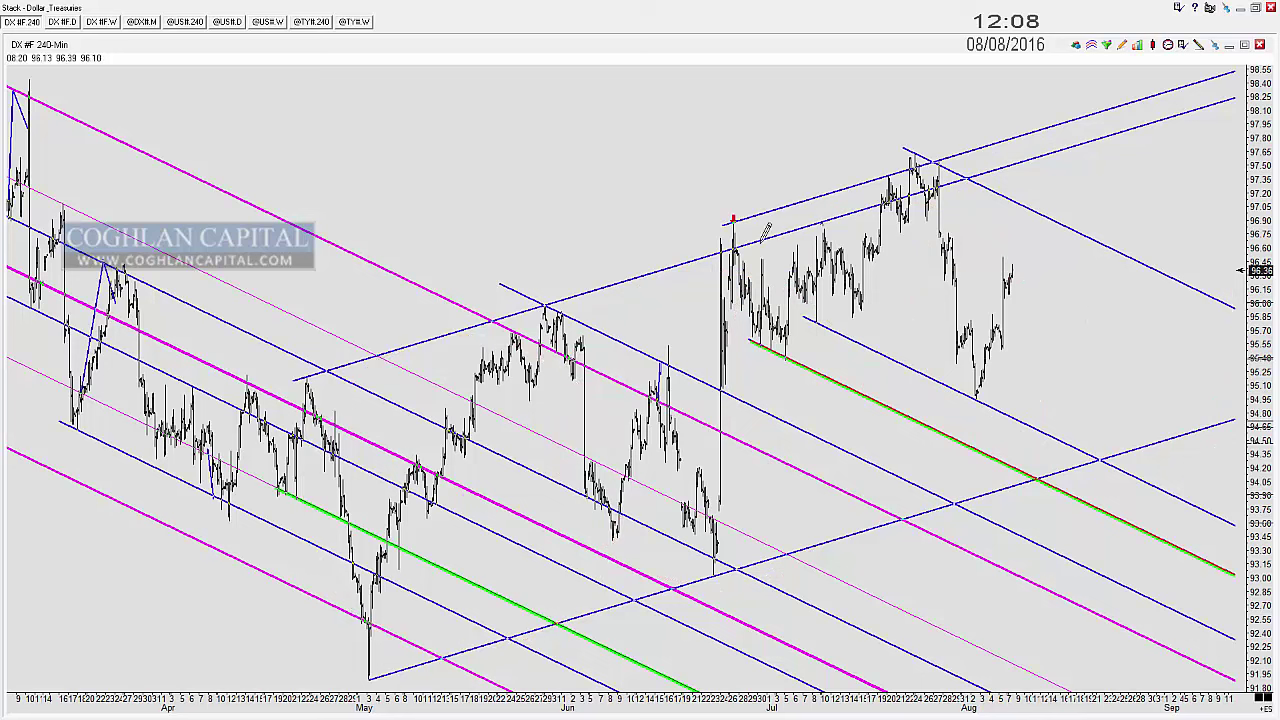
Step: Circle the late-June and late-July highs, trace the decline to the early-August low with circles, and undo them all
click(730, 228)
click(915, 173)
click(937, 190)
click(950, 224)
click(953, 238)
click(957, 258)
click(964, 299)
click(966, 322)
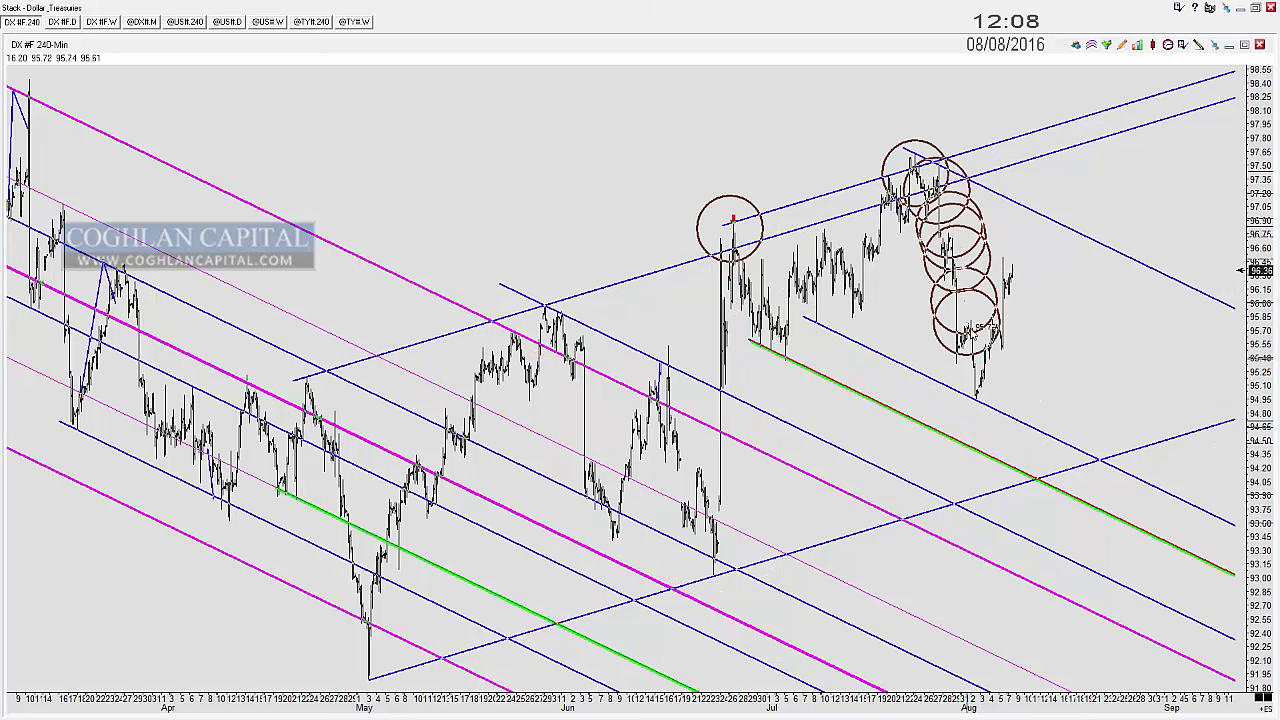
click(973, 338)
click(976, 372)
key(ctrl+z)
key(ctrl+z)
key(ctrl+z)
key(ctrl+z)
key(ctrl+z)
key(ctrl+z)
key(ctrl+z)
key(ctrl+z)
key(ctrl+z)
key(ctrl+z)
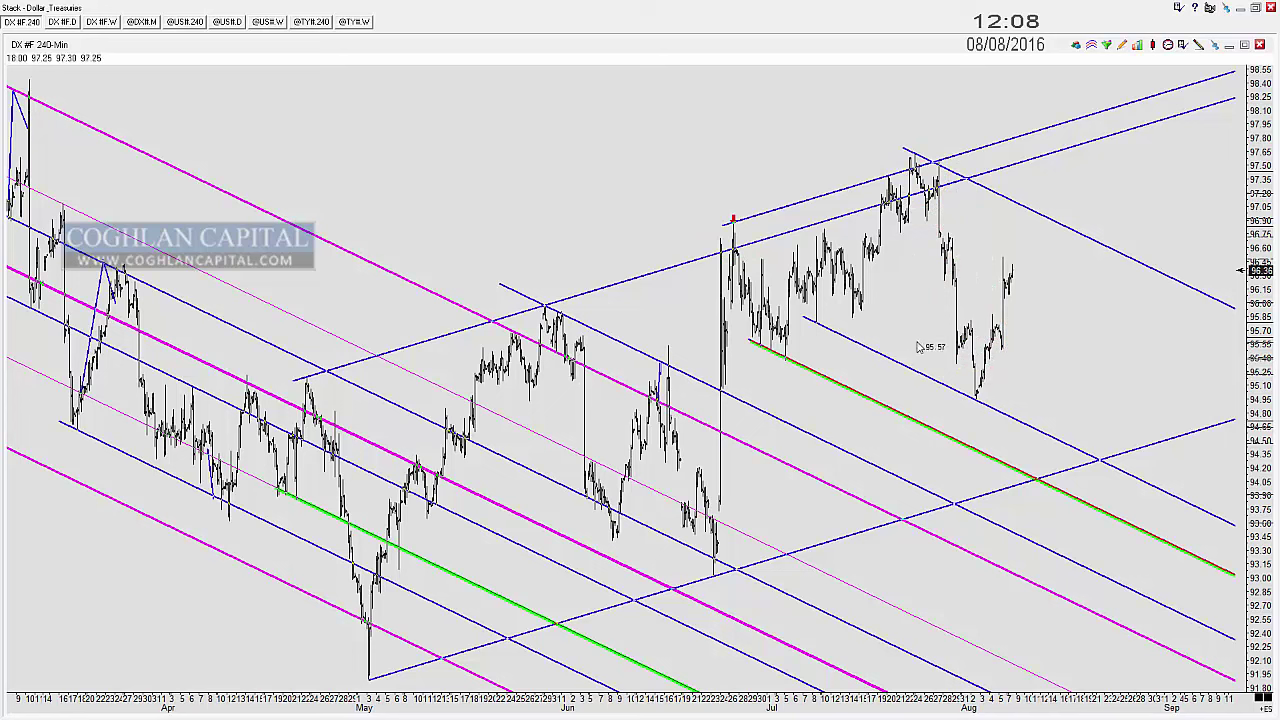
Step: Circle the July and early-August lows on the lower descending blue line, and add a row of circles on its upper counterpart
click(815, 318)
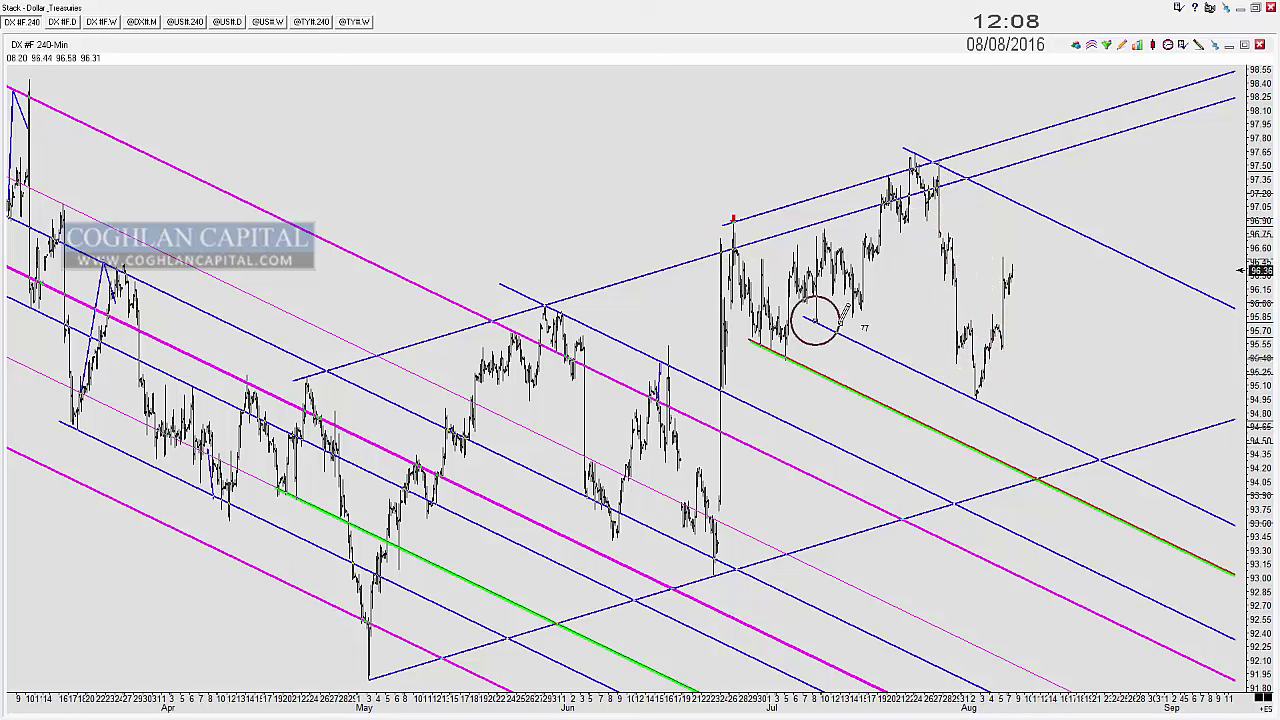
click(973, 394)
drag(1008, 208, 1047, 183)
Step: Add a row of circles along the topmost rising blue line in August, and delete all the circles on the 240-minute chart
click(1009, 142)
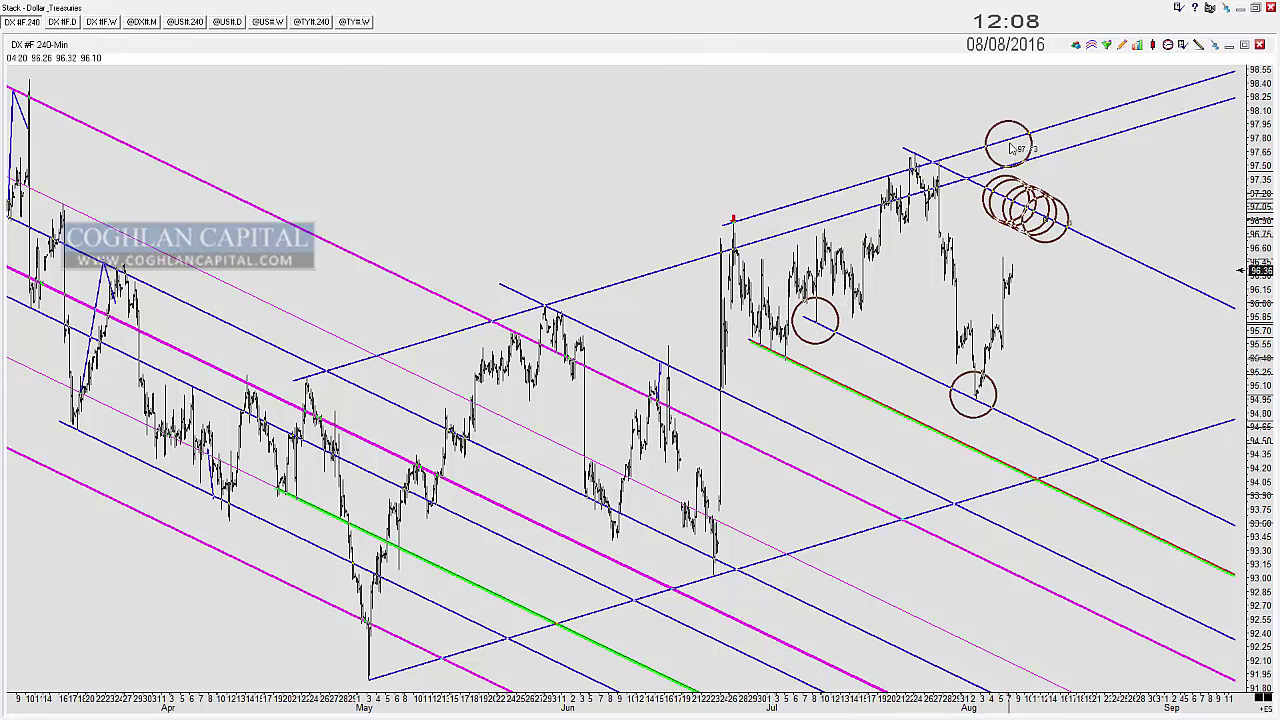
click(1019, 138)
click(1031, 131)
click(1042, 126)
click(1056, 120)
click(1070, 115)
key(Delete)
key(Delete)
key(Delete)
key(Delete)
key(Delete)
key(Delete)
key(Delete)
key(Delete)
key(Delete)
key(Delete)
key(Delete)
key(Delete)
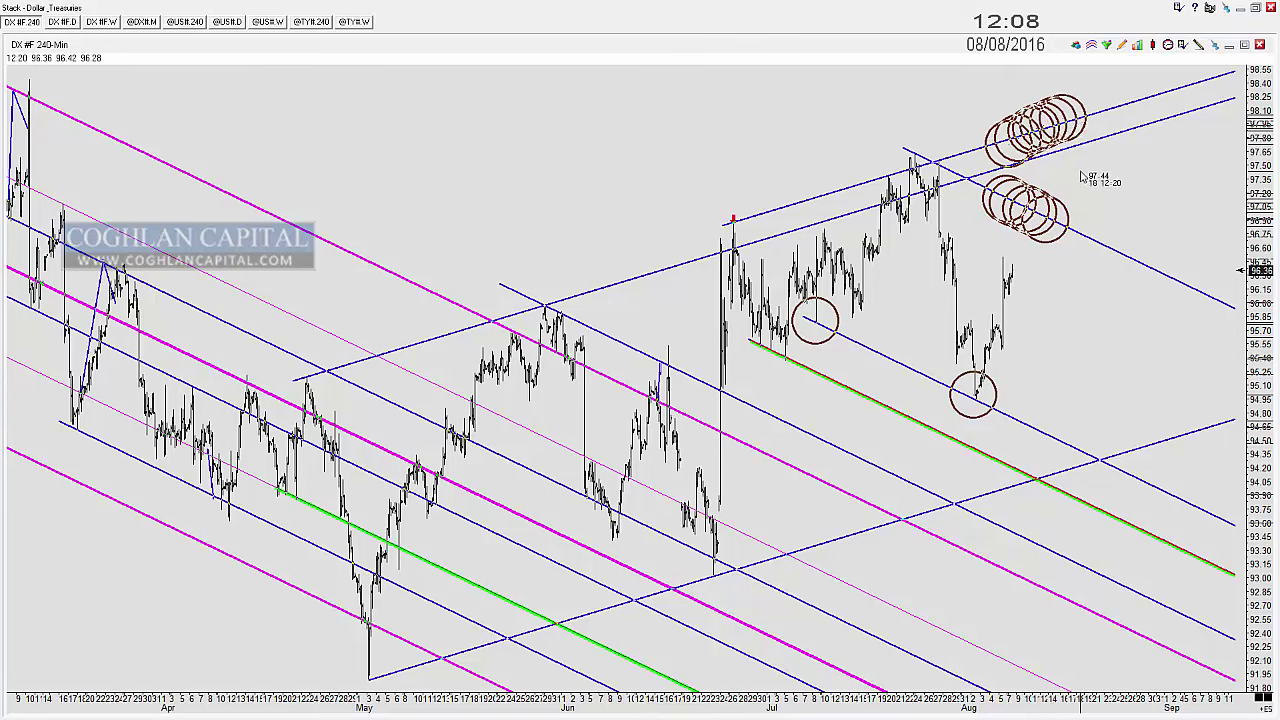
key(Delete)
key(Delete)
key(Delete)
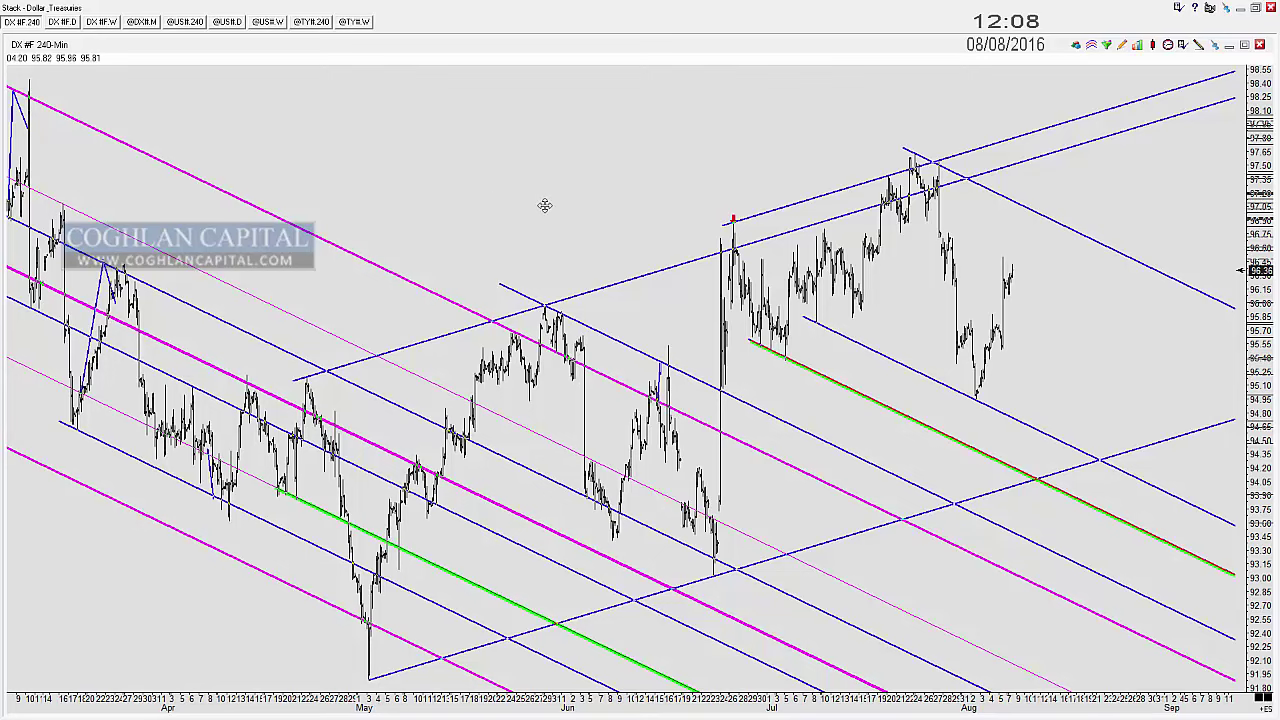
Step: Switch to the Currencies chart stack and open the EUR A0-FX daily chart, showing March through September
key(ctrl+Tab)
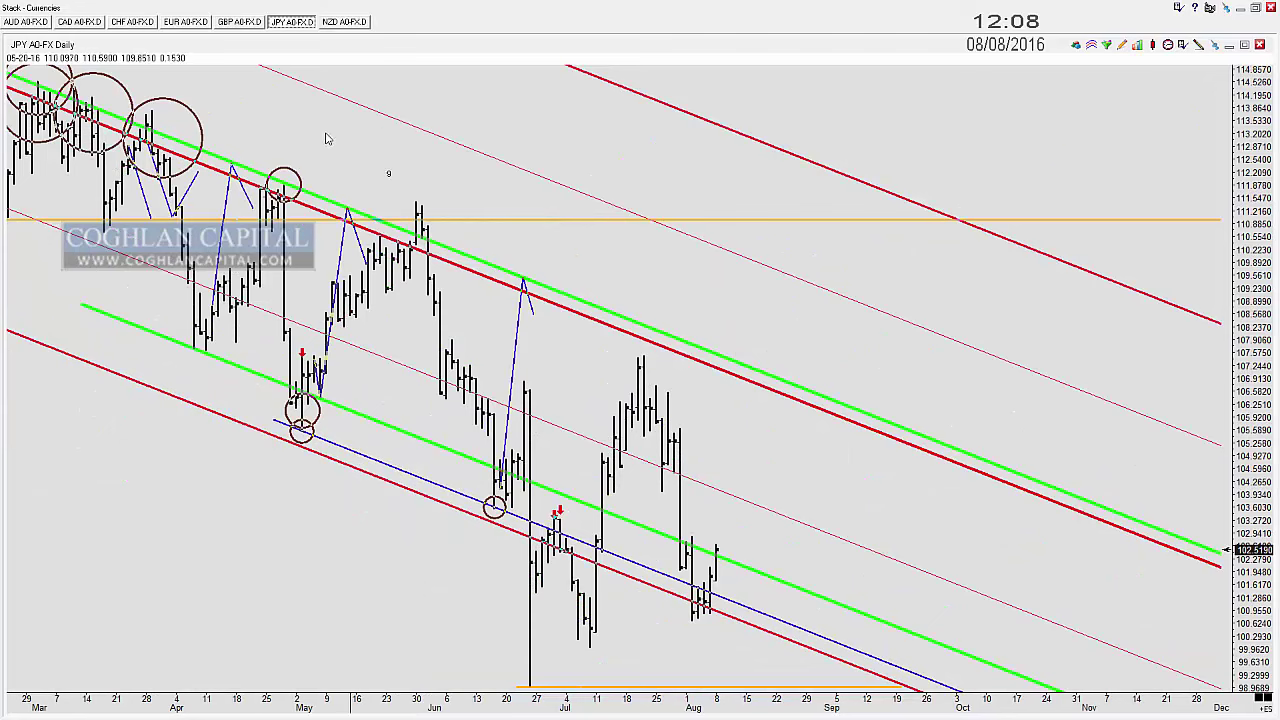
click(186, 21)
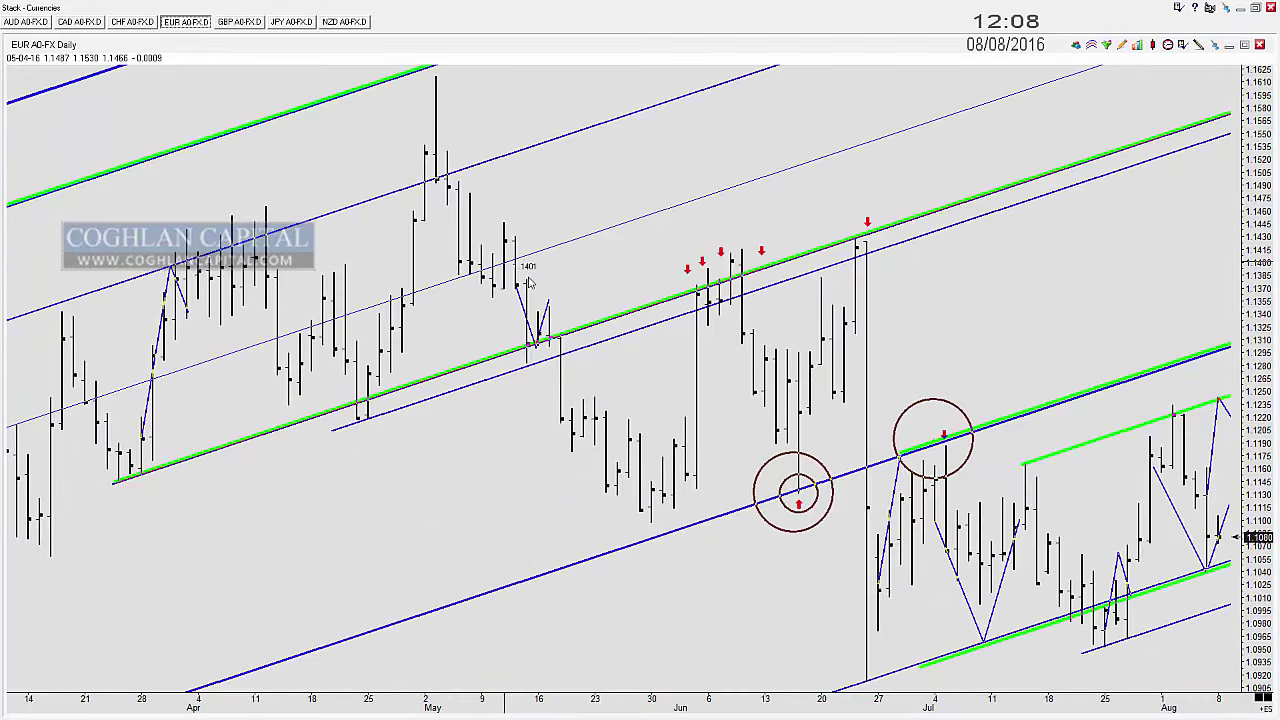
scroll(540, 283, down, 1)
drag(767, 387, 546, 417)
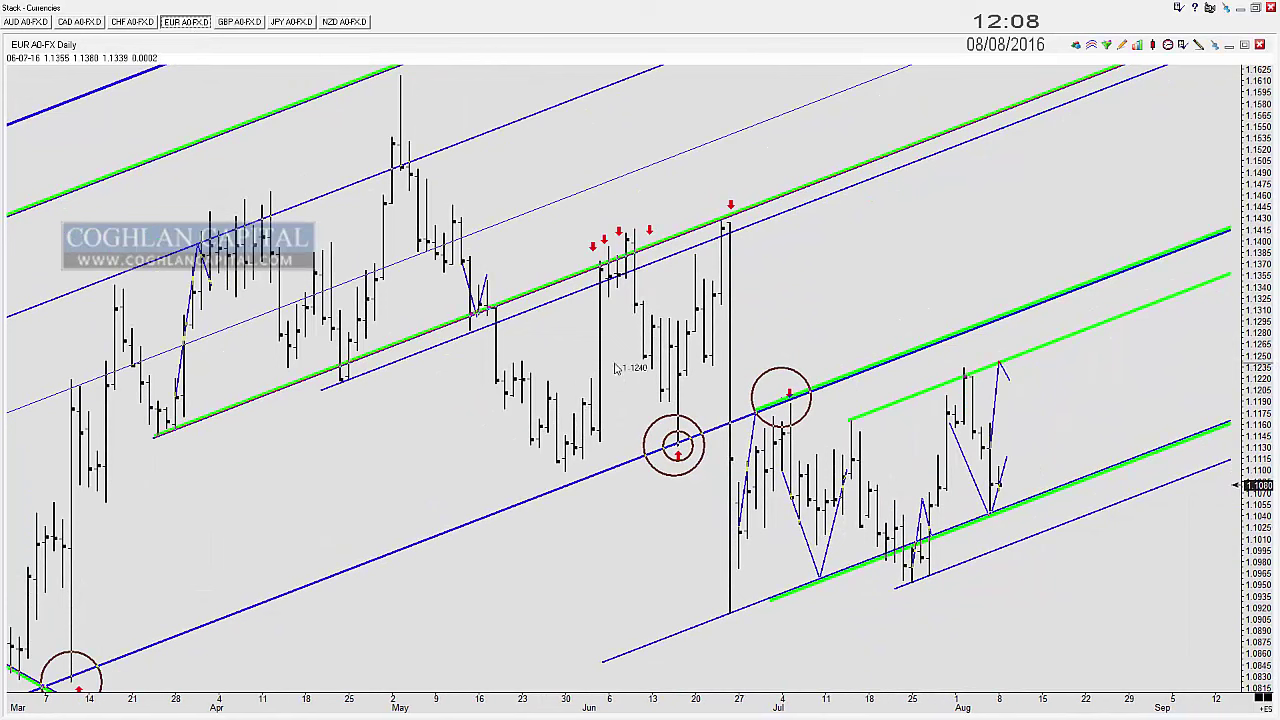
Step: Circle the March, April and May lows and the two June highs along the rising green line, and delete these circles
drag(152, 440, 195, 428)
click(315, 372)
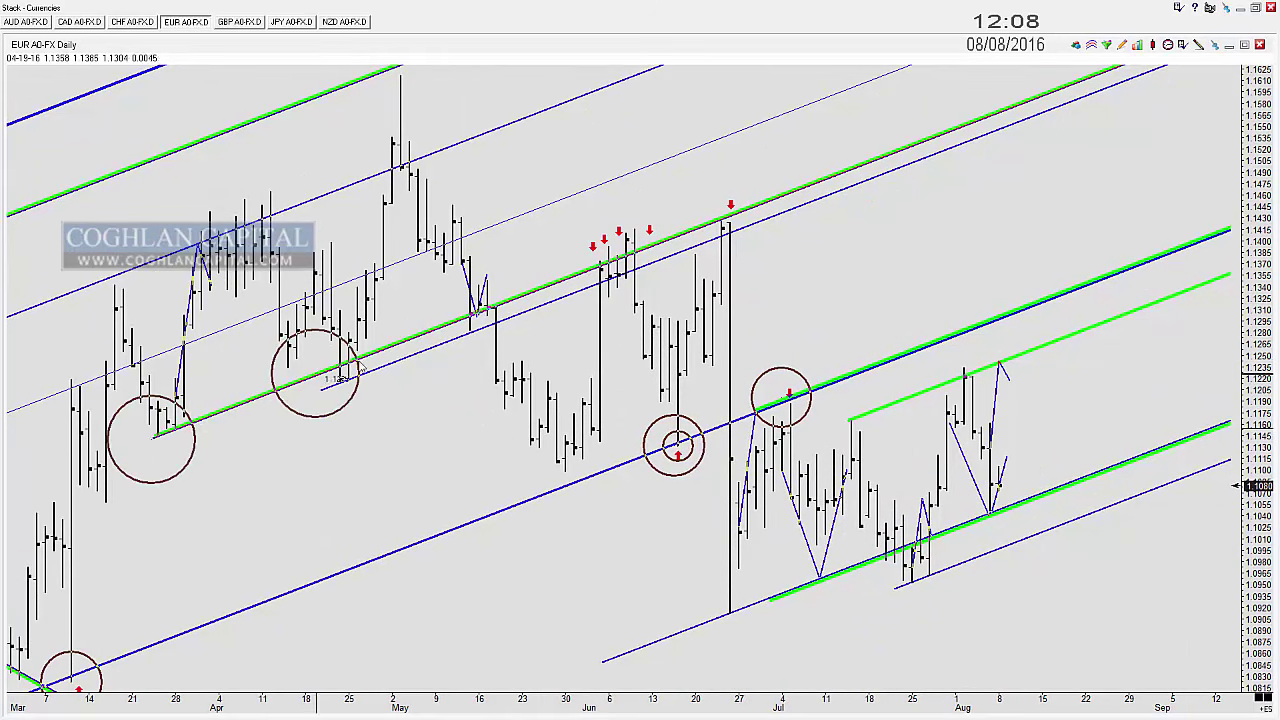
click(468, 318)
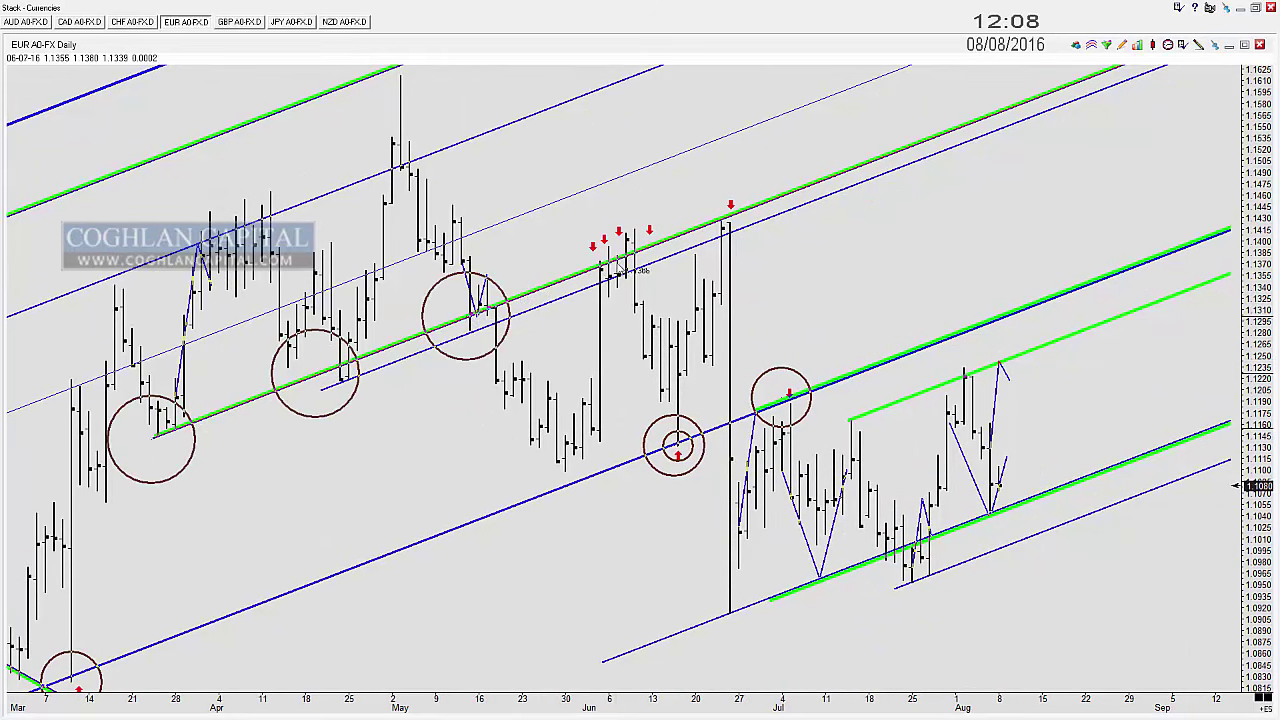
click(617, 259)
click(722, 222)
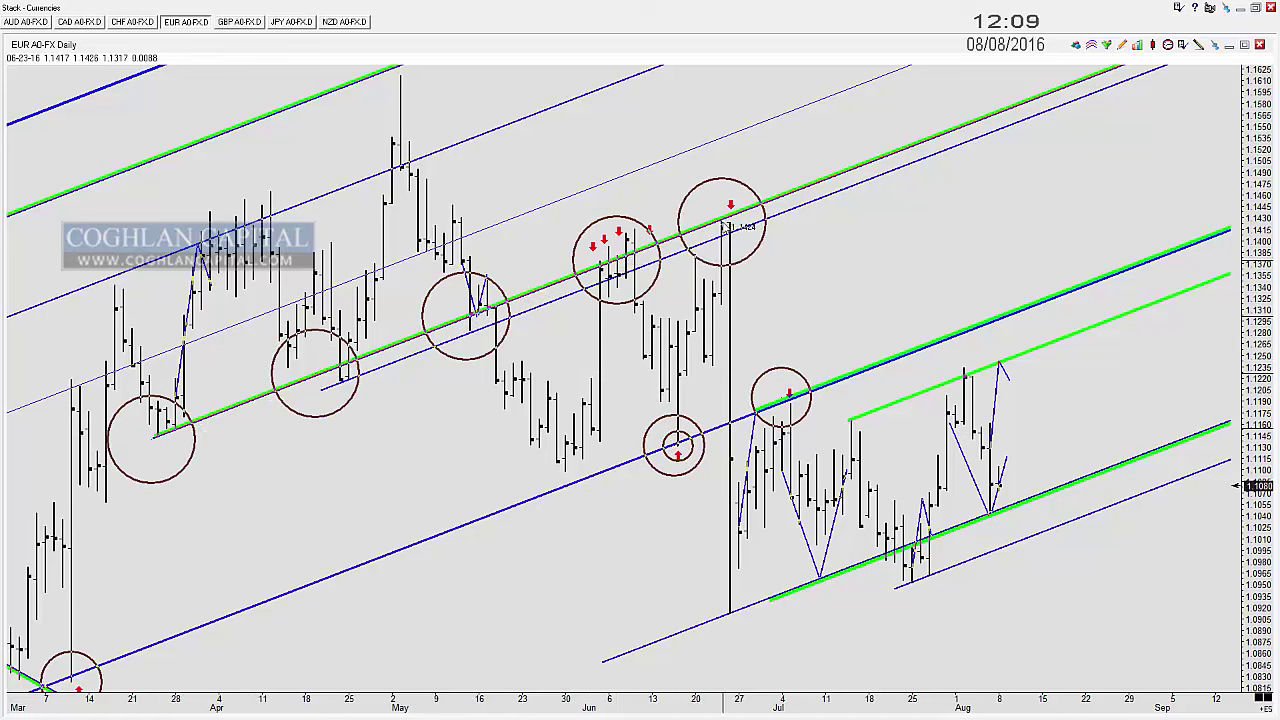
key(Delete)
key(Delete)
key(Delete)
key(Delete)
key(Delete)
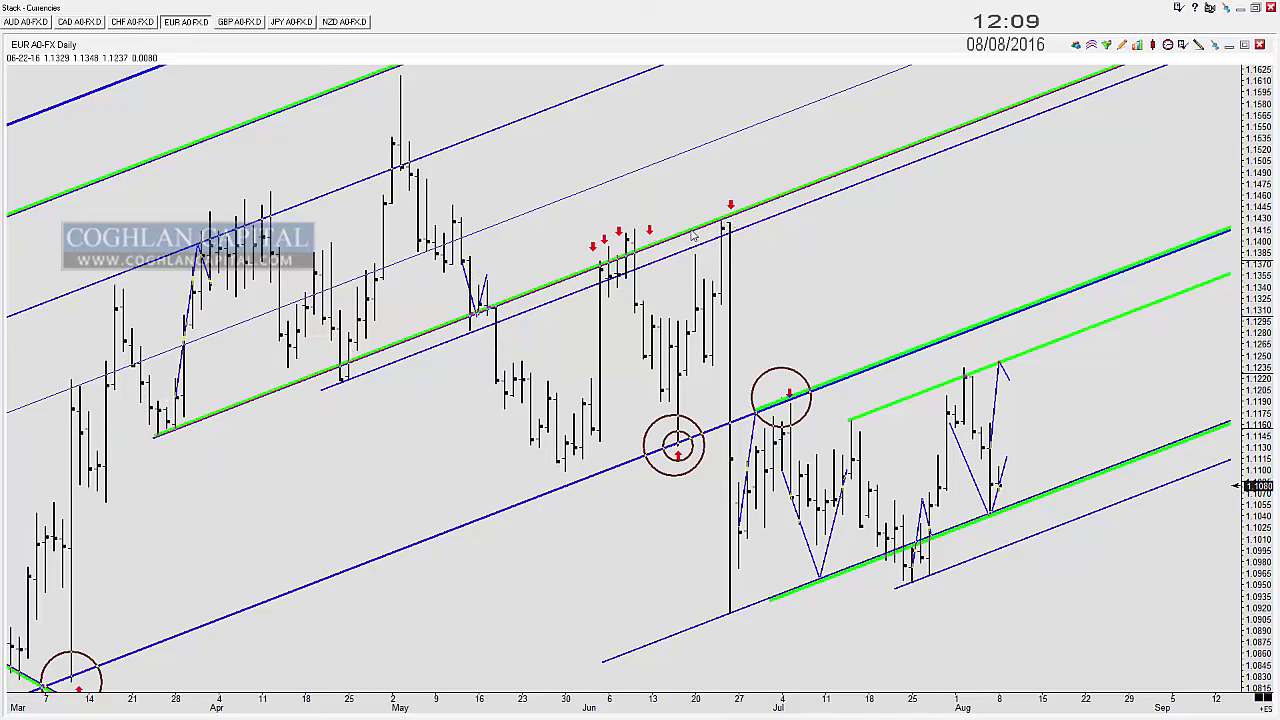
Step: Circle the late-June high on the rising green line, and add a row of circles along that line through June
click(721, 222)
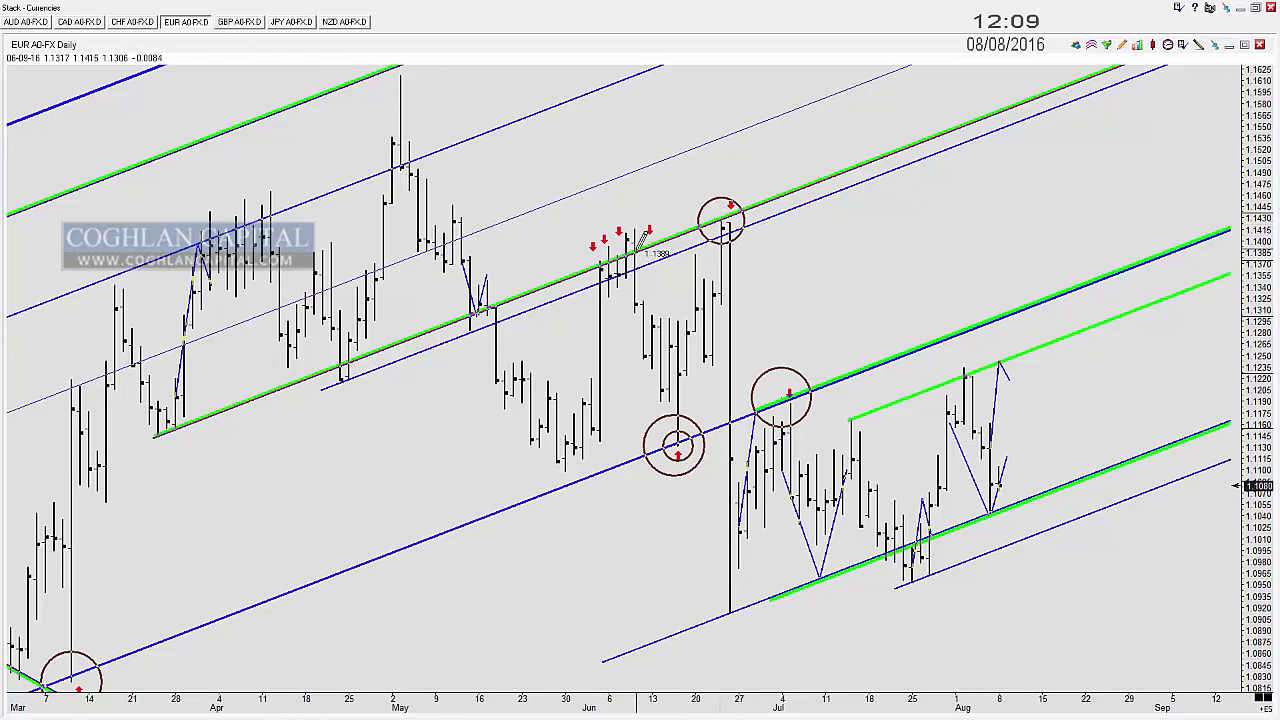
click(604, 269)
click(626, 257)
click(648, 253)
click(667, 240)
click(674, 236)
drag(697, 234, 738, 214)
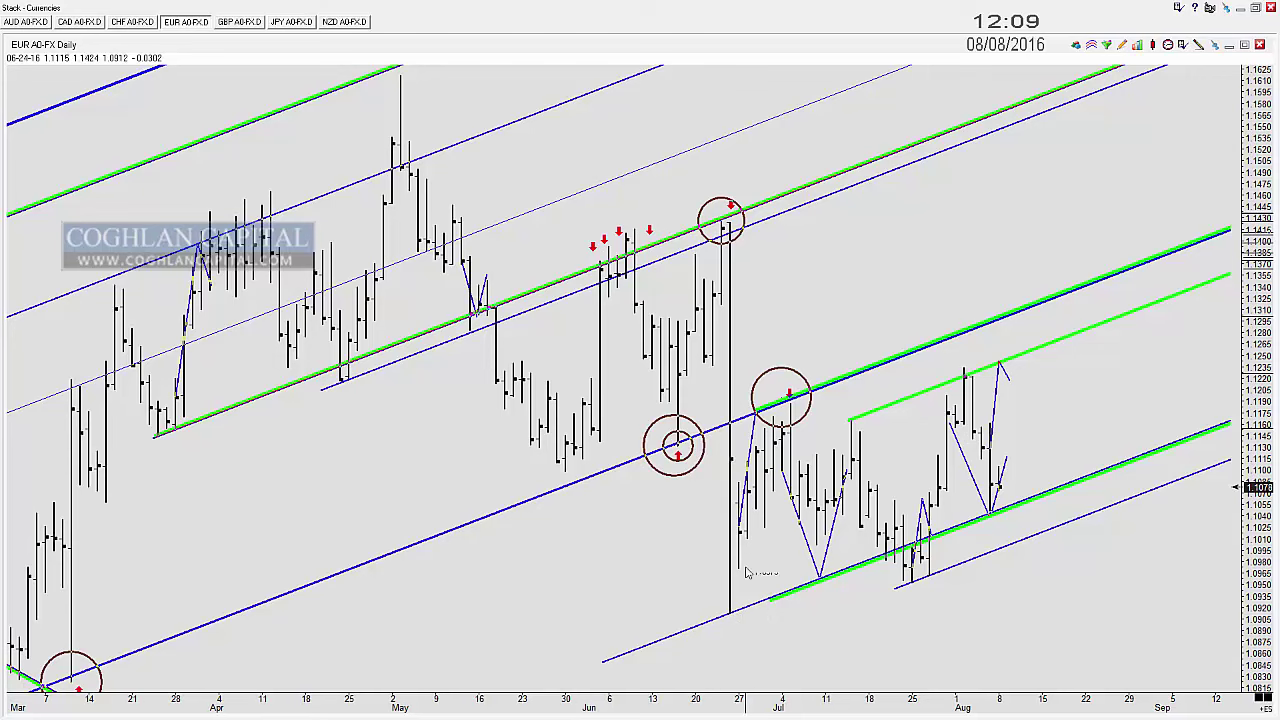
Step: Circle the late-June bars just after the sharp drop and the rebound toward the early-July high, and delete these circles
key(Up)
key(Up)
scroll(738, 545, up, 2)
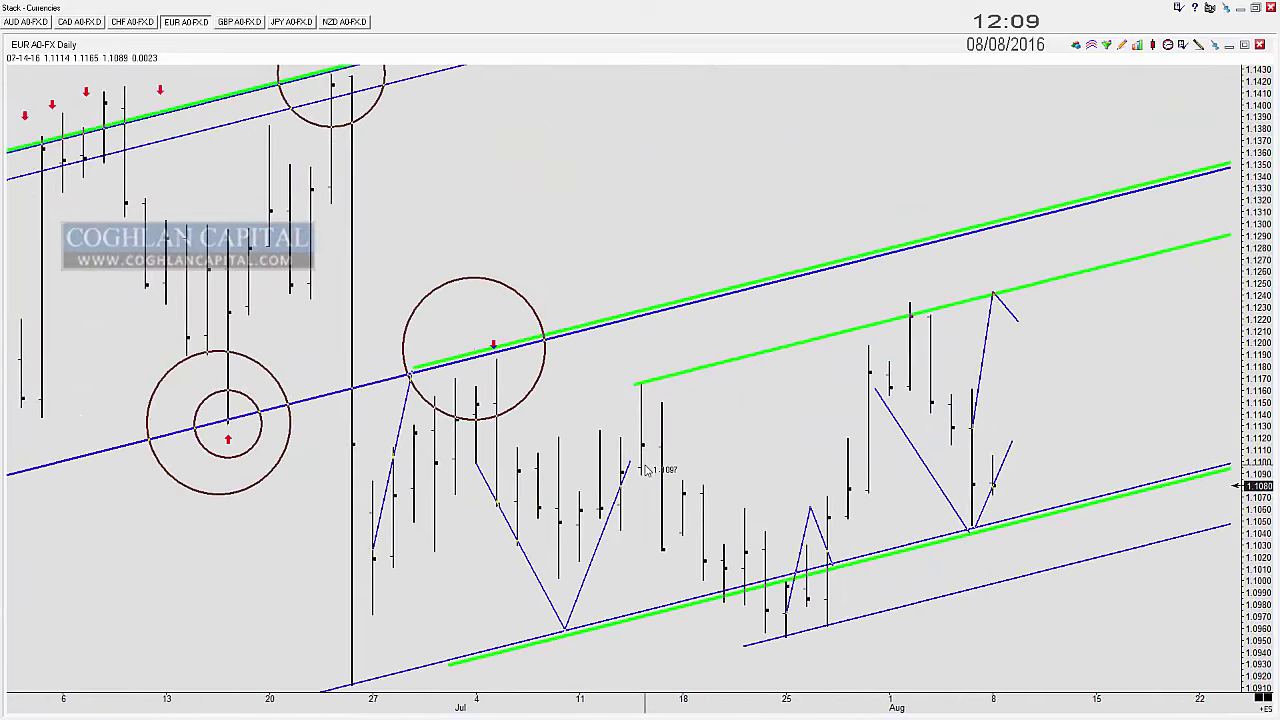
drag(373, 557, 393, 543)
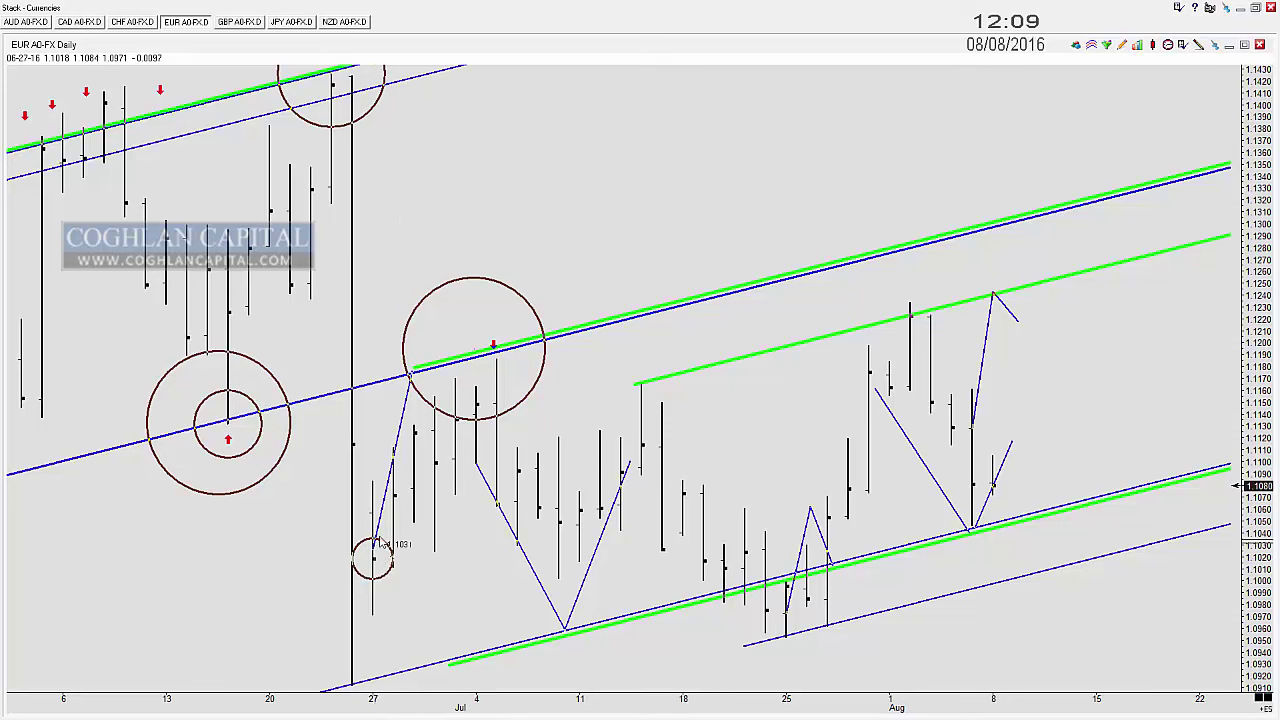
drag(381, 544, 526, 352)
key(Delete)
key(Delete)
key(Delete)
key(Delete)
key(Delete)
key(Delete)
key(Delete)
key(Delete)
key(Delete)
key(Delete)
key(Delete)
key(Delete)
key(Delete)
key(Delete)
key(Delete)
key(Delete)
key(Delete)
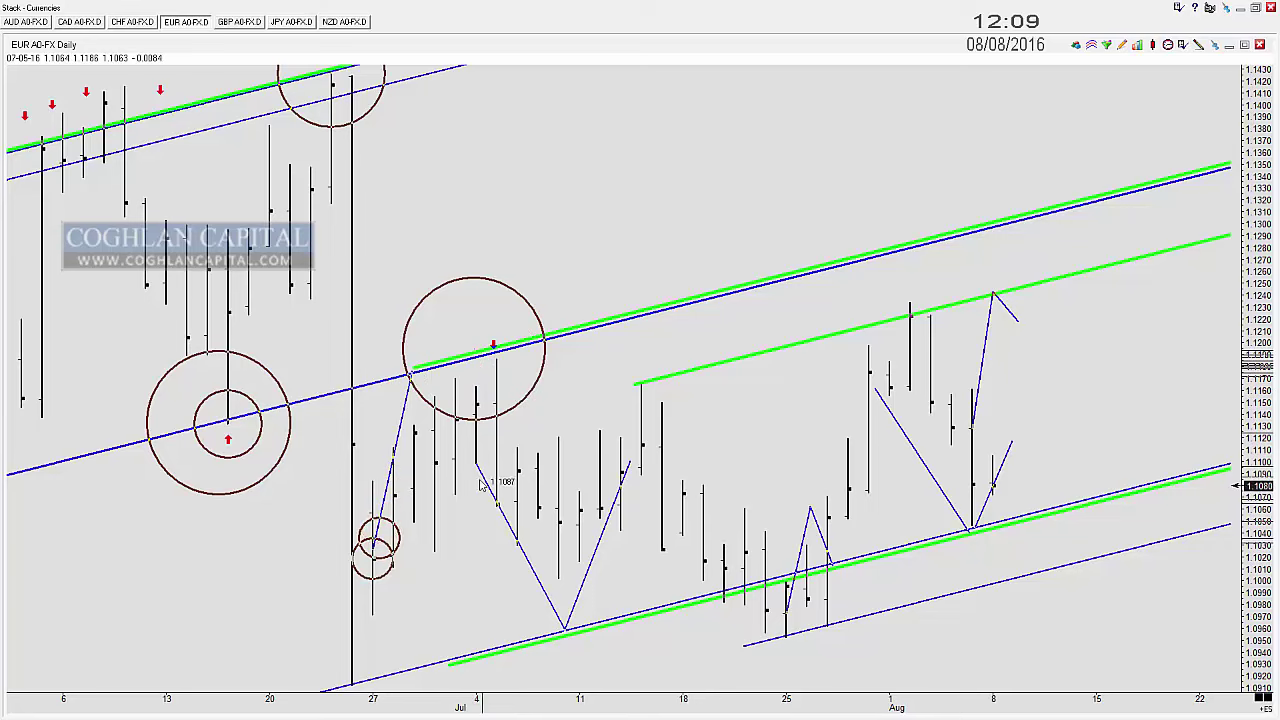
Step: Add larger circles around the March low, the mid-June low and the early-July high along the long rising blue line
key(Down)
key(Down)
scroll(474, 493, down, 4)
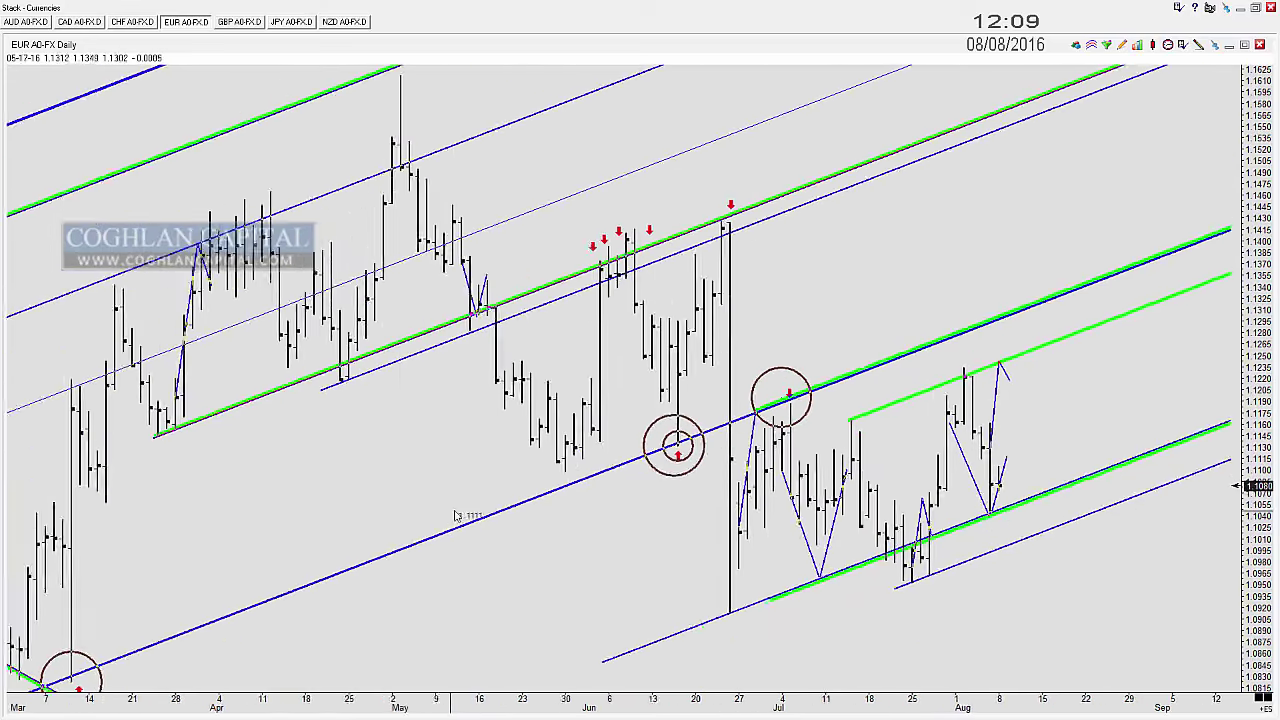
scroll(463, 511, down, 1)
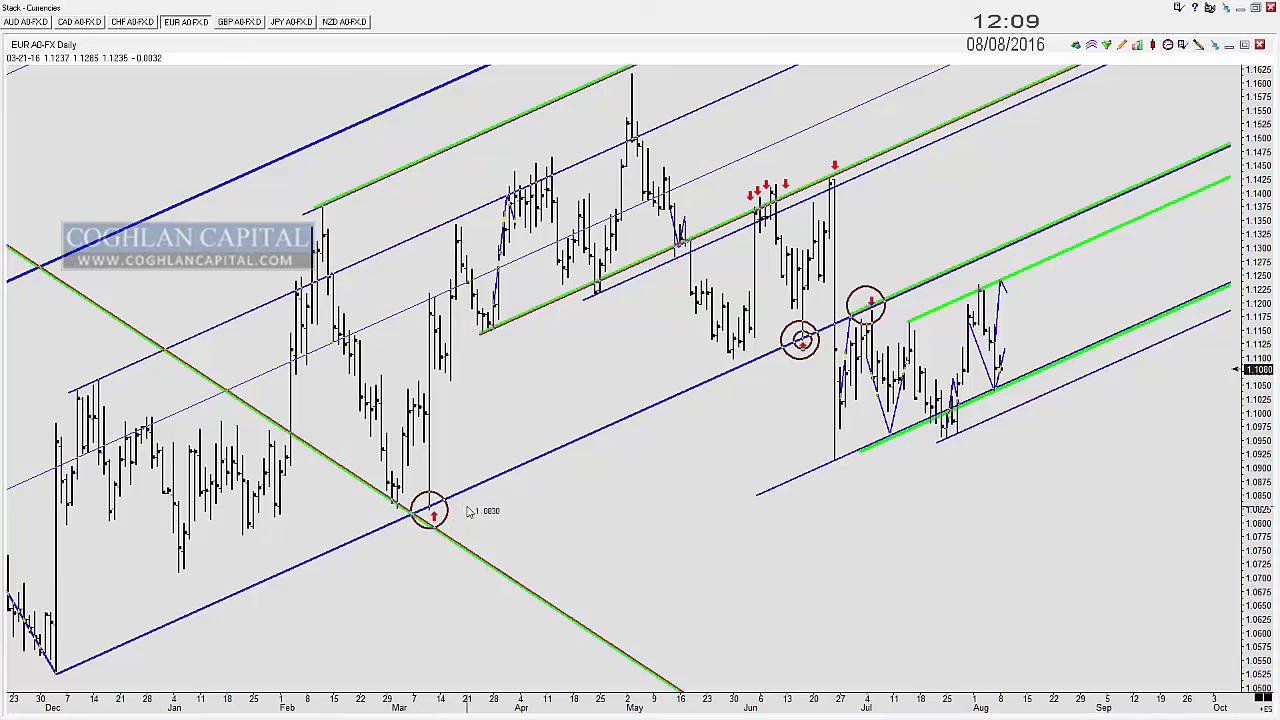
drag(435, 512, 467, 512)
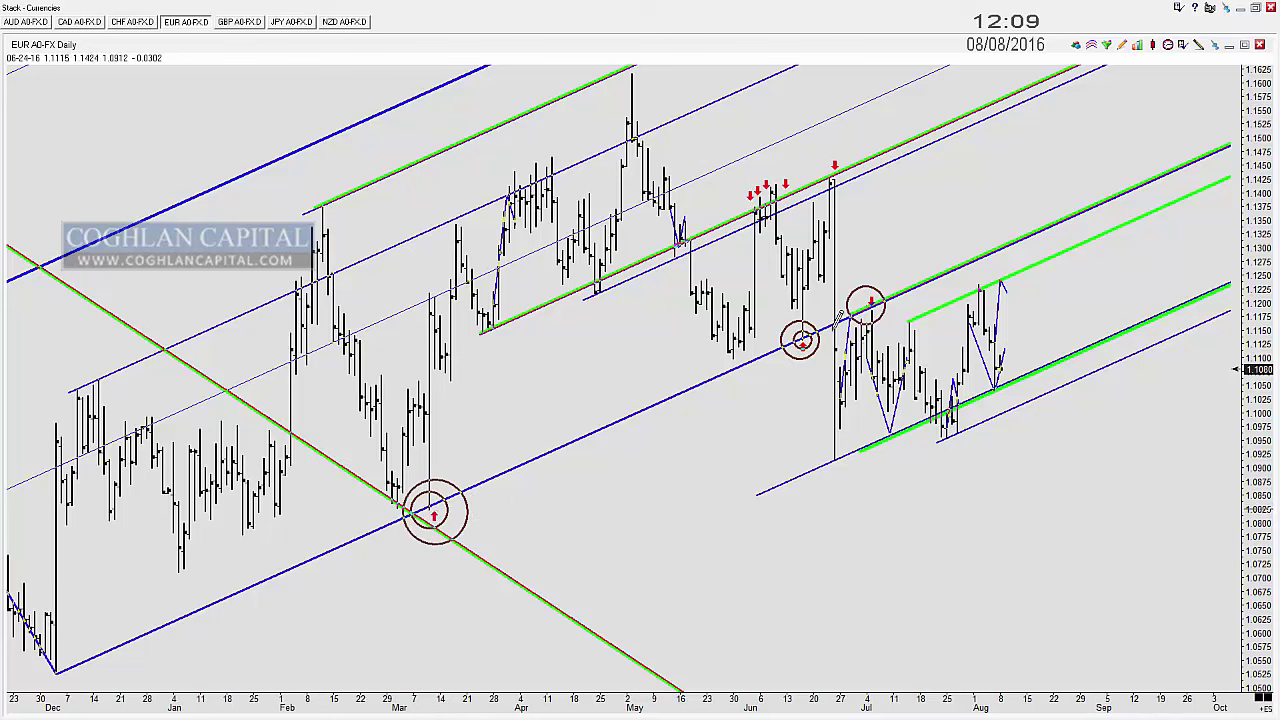
click(798, 343)
click(874, 306)
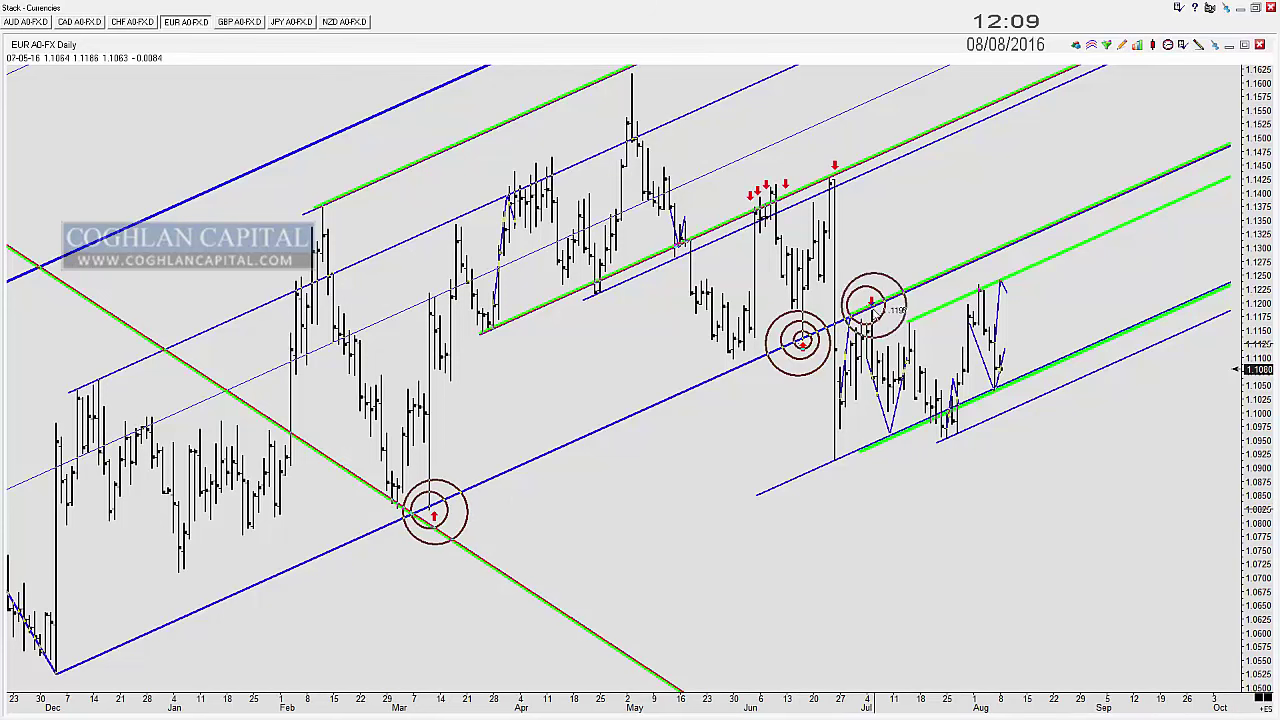
Step: Extend the lower rising green line back to the late-June low, and add small circles along it near the July swing low
scroll(876, 313, up, 2)
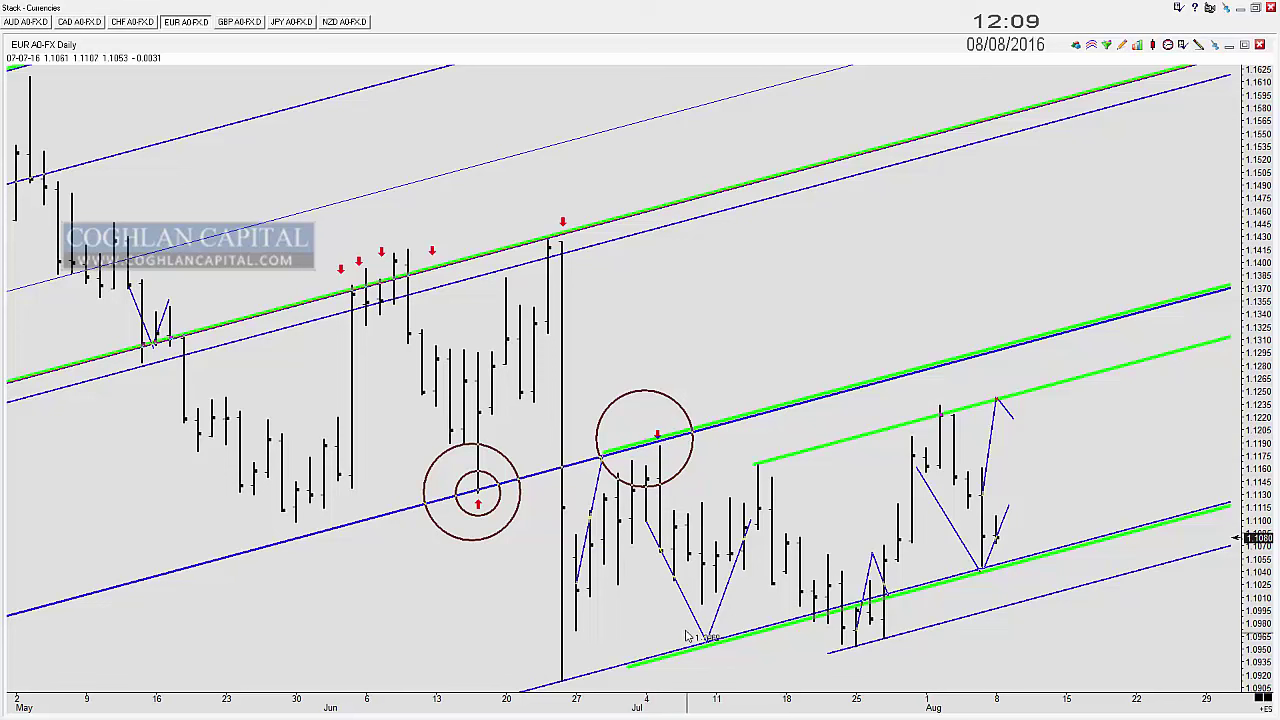
mouse_move(696, 660)
mouse_down()
mouse_move(519, 479)
mouse_move(604, 662)
mouse_move(724, 641)
mouse_move(700, 665)
mouse_move(614, 636)
mouse_move(608, 672)
mouse_up()
click(615, 667)
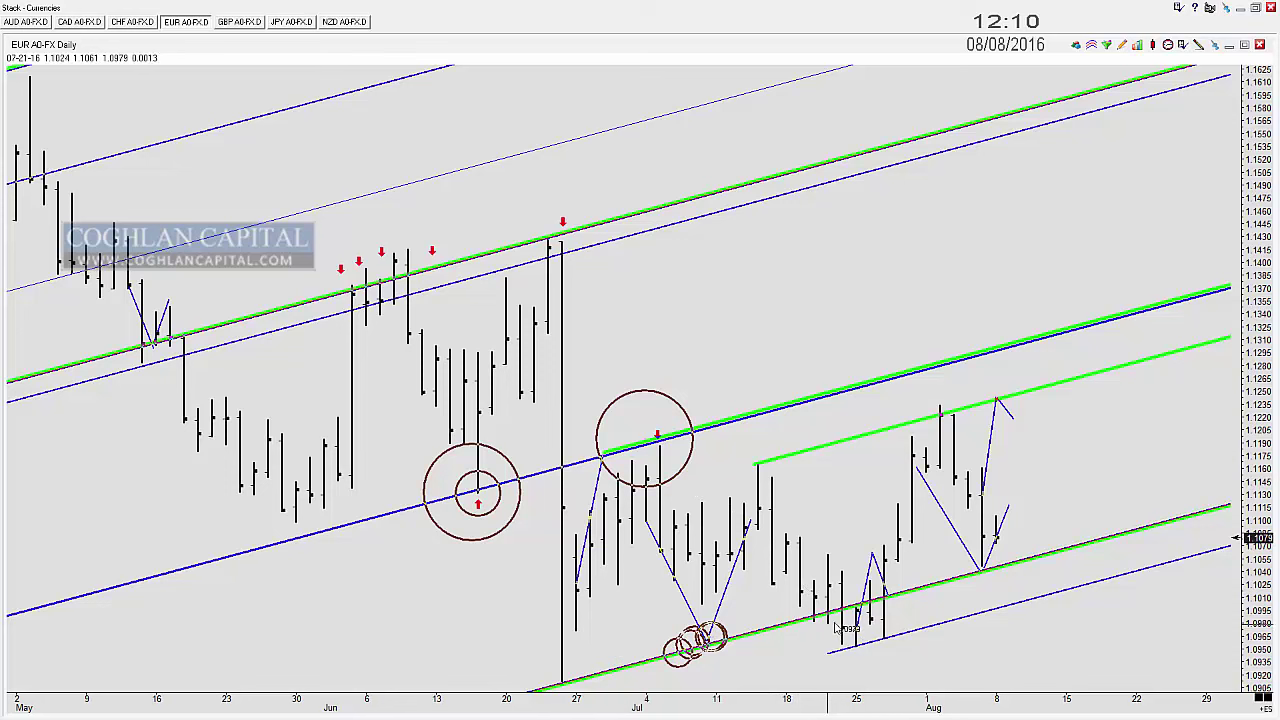
Step: Circle the late-July lows around the lower green line, add overlapping circles from mid-July to month end, and remove them
drag(856, 620, 886, 626)
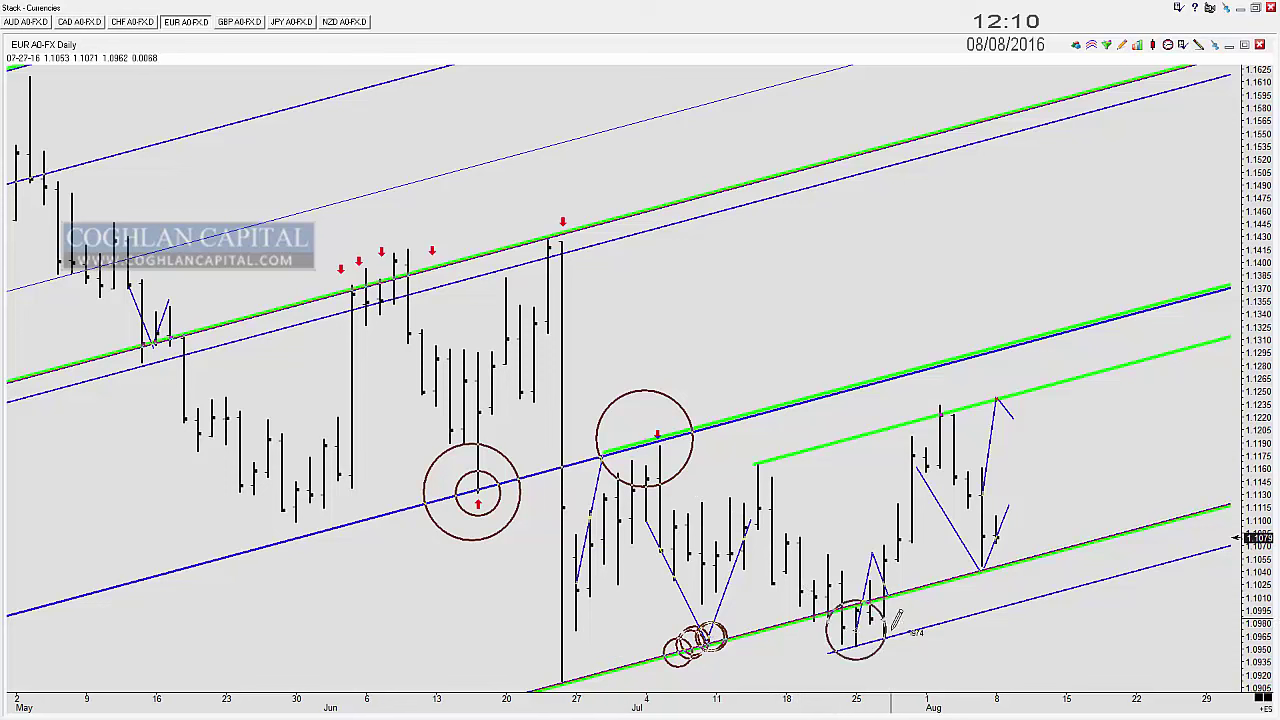
key(ctrl+z)
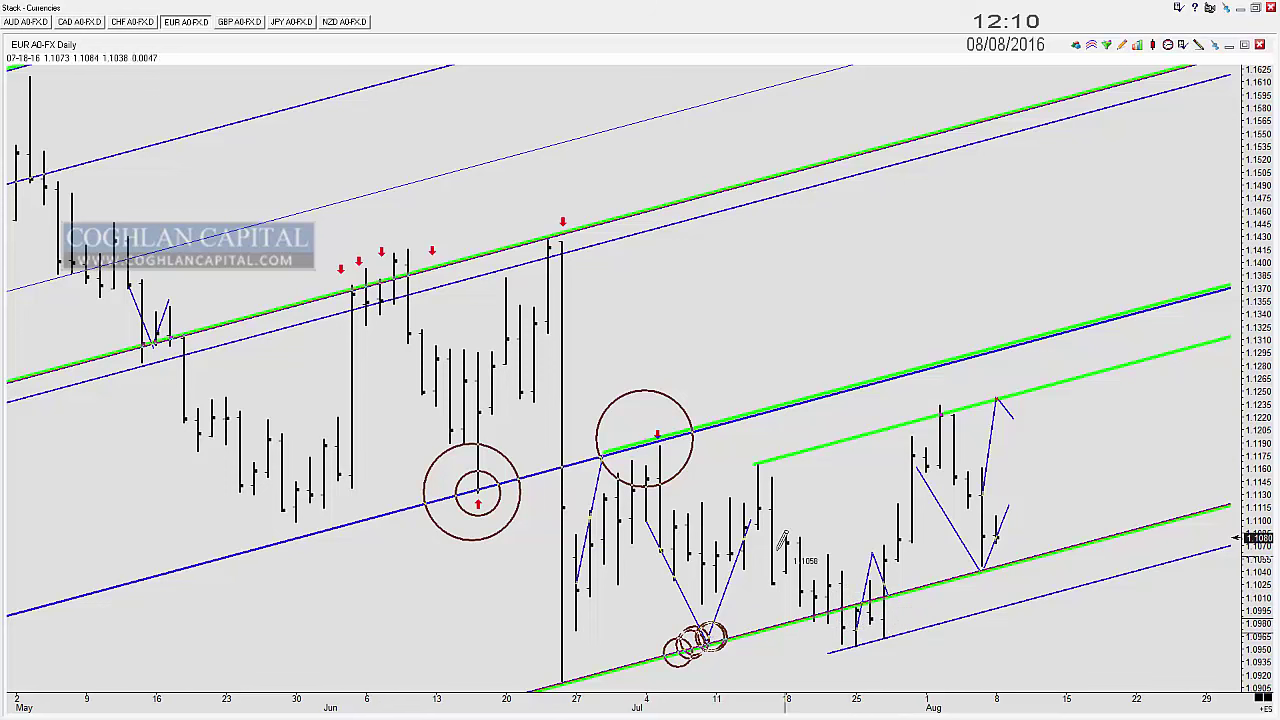
click(772, 583)
click(808, 592)
click(842, 611)
click(854, 603)
click(893, 569)
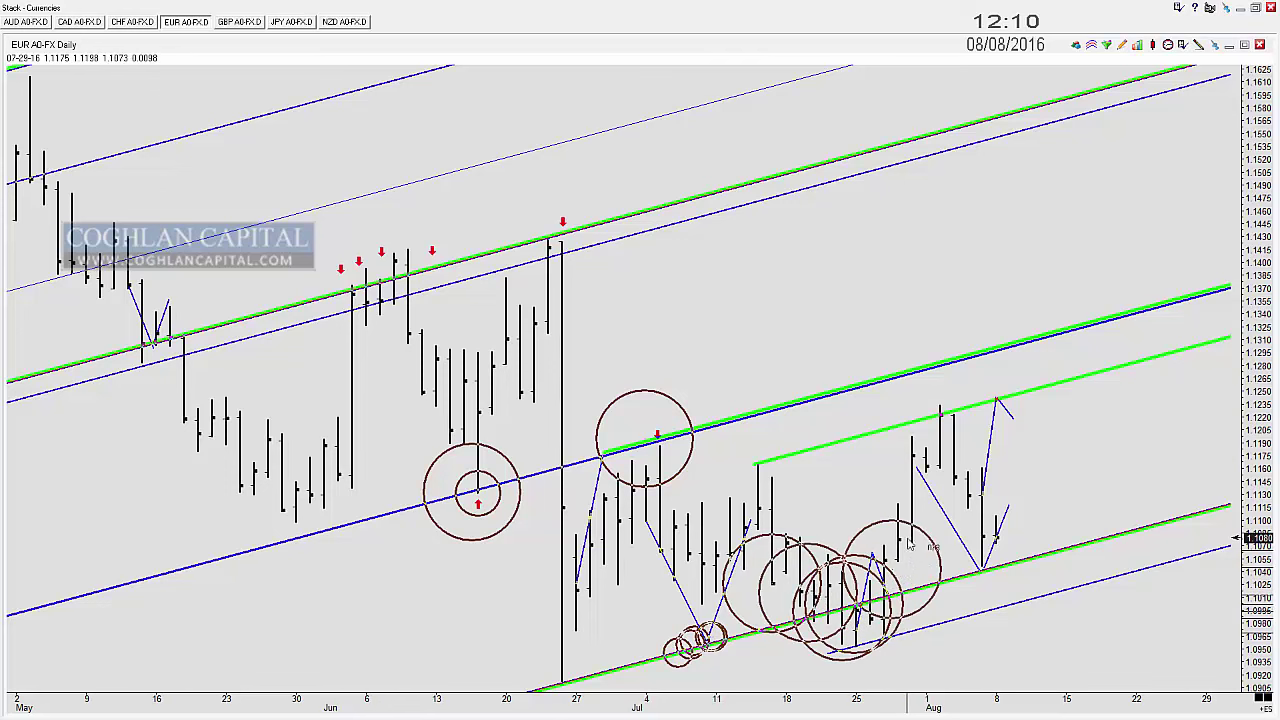
click(908, 536)
key(Delete)
key(ctrl+z)
key(ctrl+z)
key(ctrl+z)
key(ctrl+z)
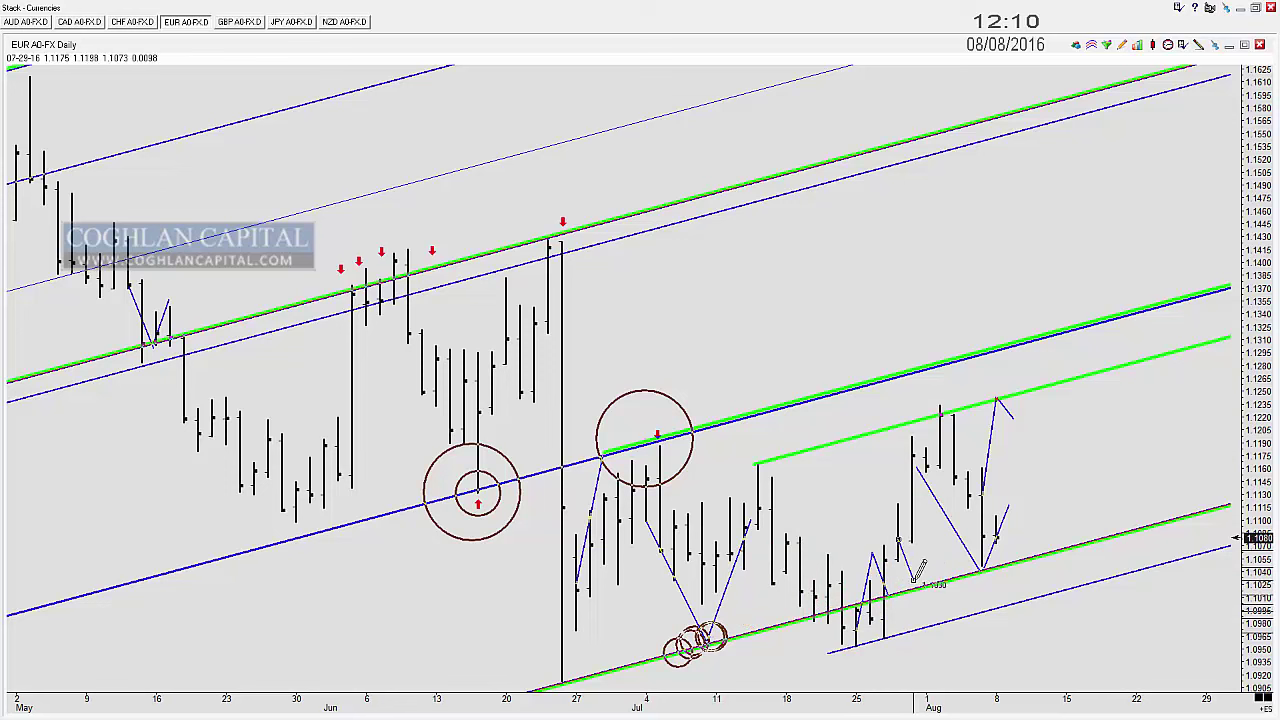
Step: Add a rising row of circles following the rebound from the late-July low toward early August, and delete these circles
drag(918, 585, 930, 527)
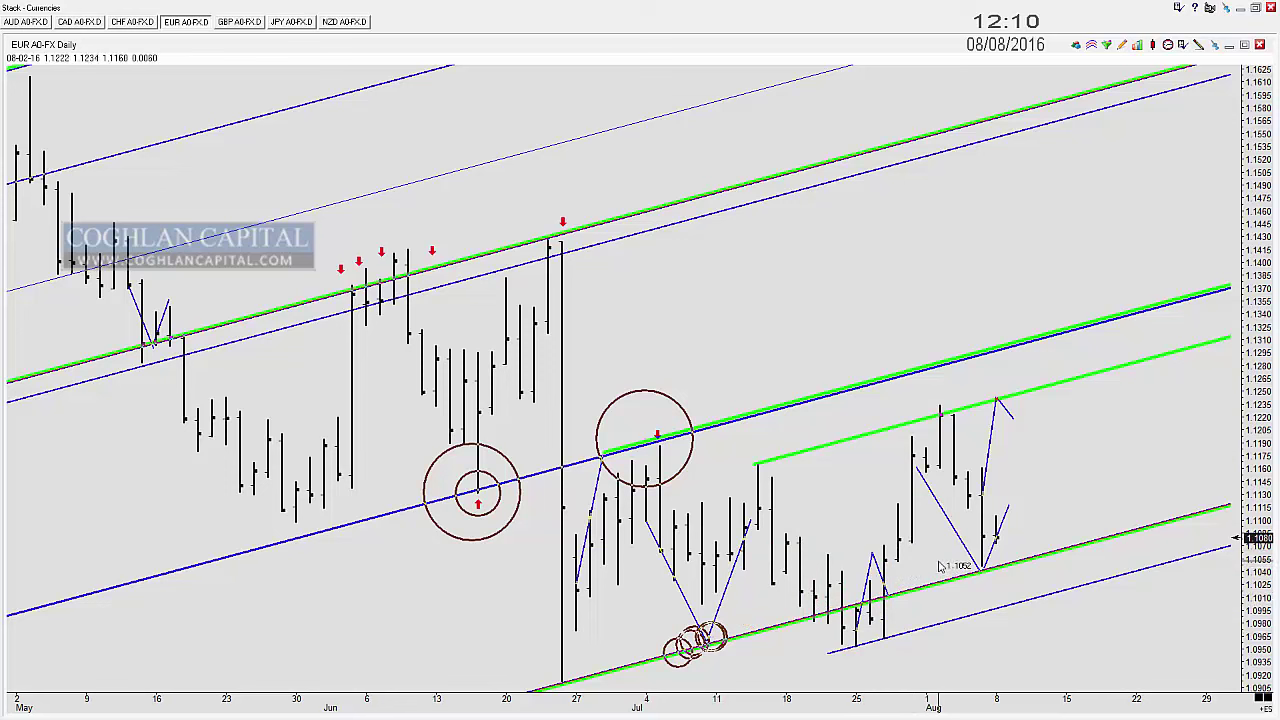
mouse_move(888, 585)
mouse_down()
mouse_move(880, 600)
mouse_move(900, 548)
mouse_up()
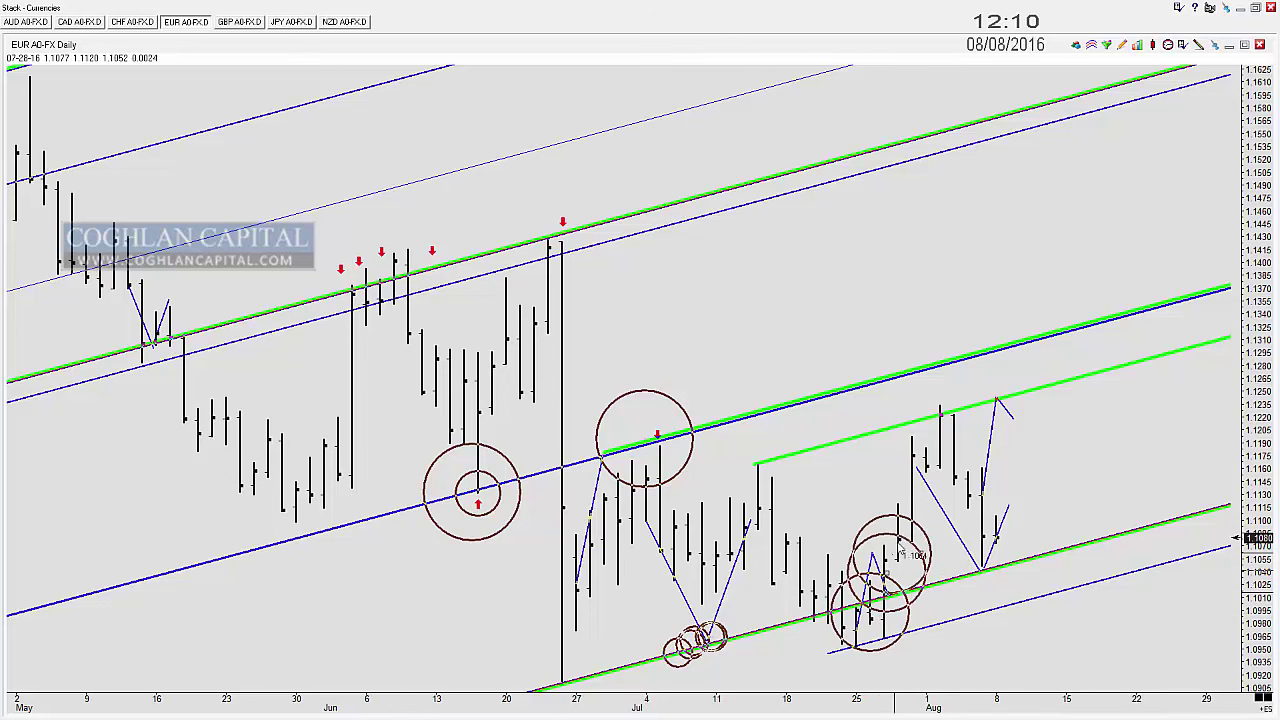
click(901, 529)
click(908, 508)
click(913, 480)
click(923, 449)
click(931, 427)
key(Delete)
key(Delete)
key(Delete)
key(Delete)
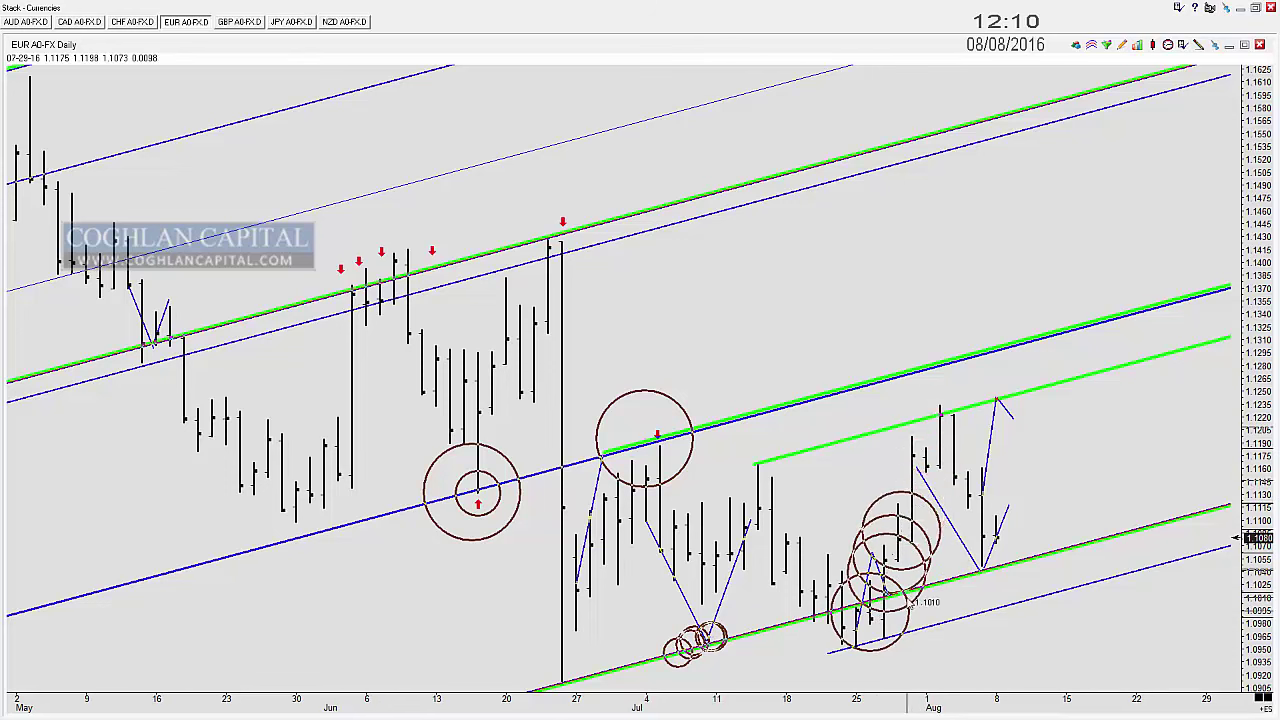
key(Delete)
key(Delete)
key(Delete)
key(Delete)
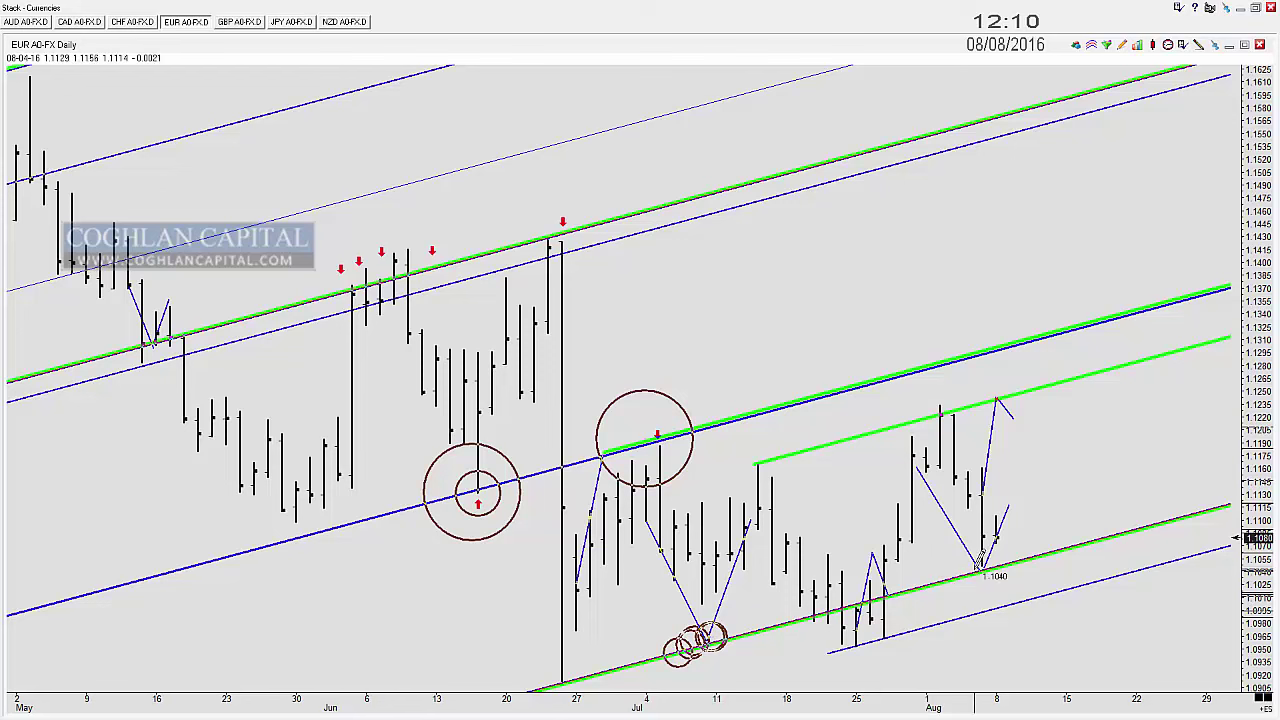
Step: Circle the early-August low on the lower green line, and add a row of circles along the line beside it
drag(978, 562, 1008, 570)
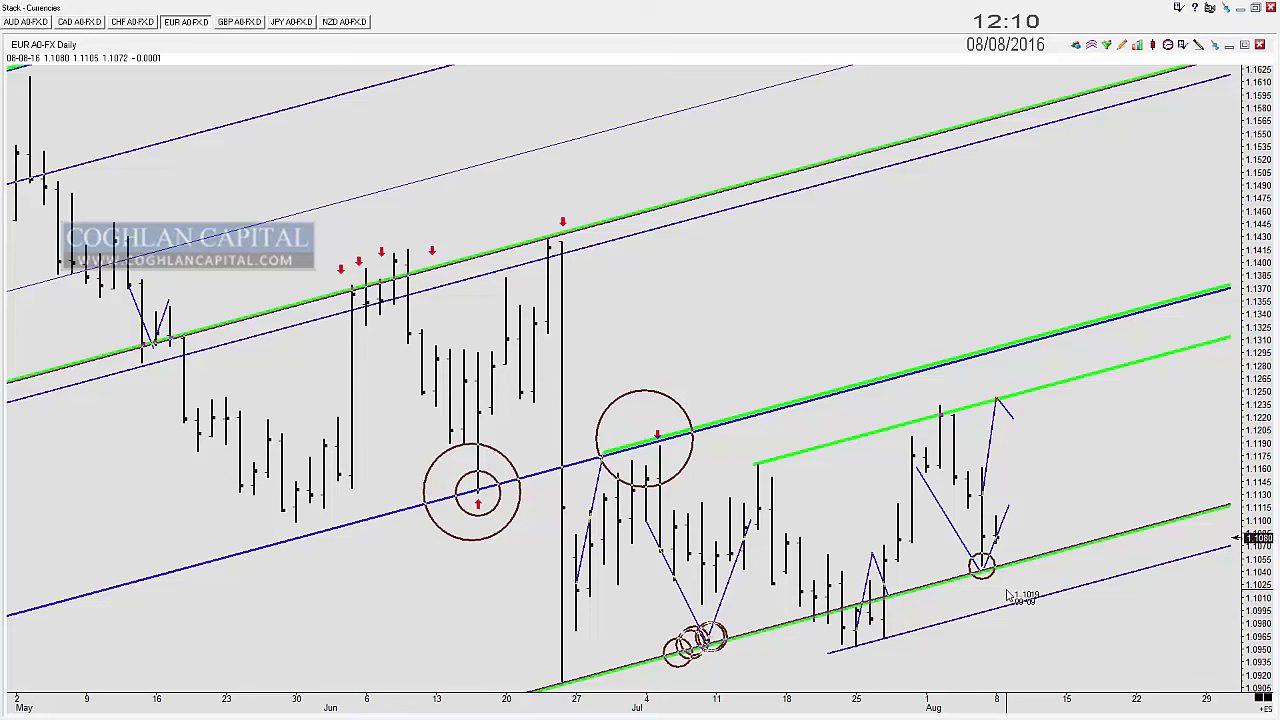
click(951, 575)
click(968, 573)
click(995, 560)
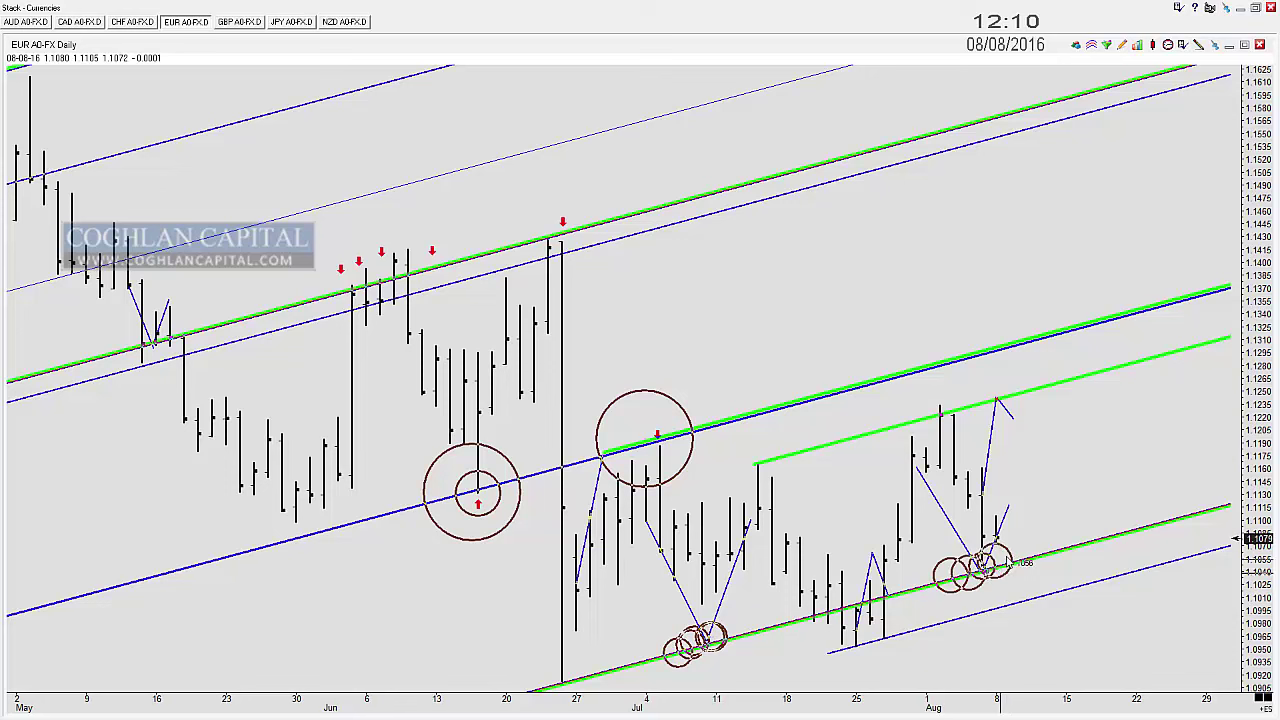
click(1001, 558)
click(1016, 552)
click(1044, 543)
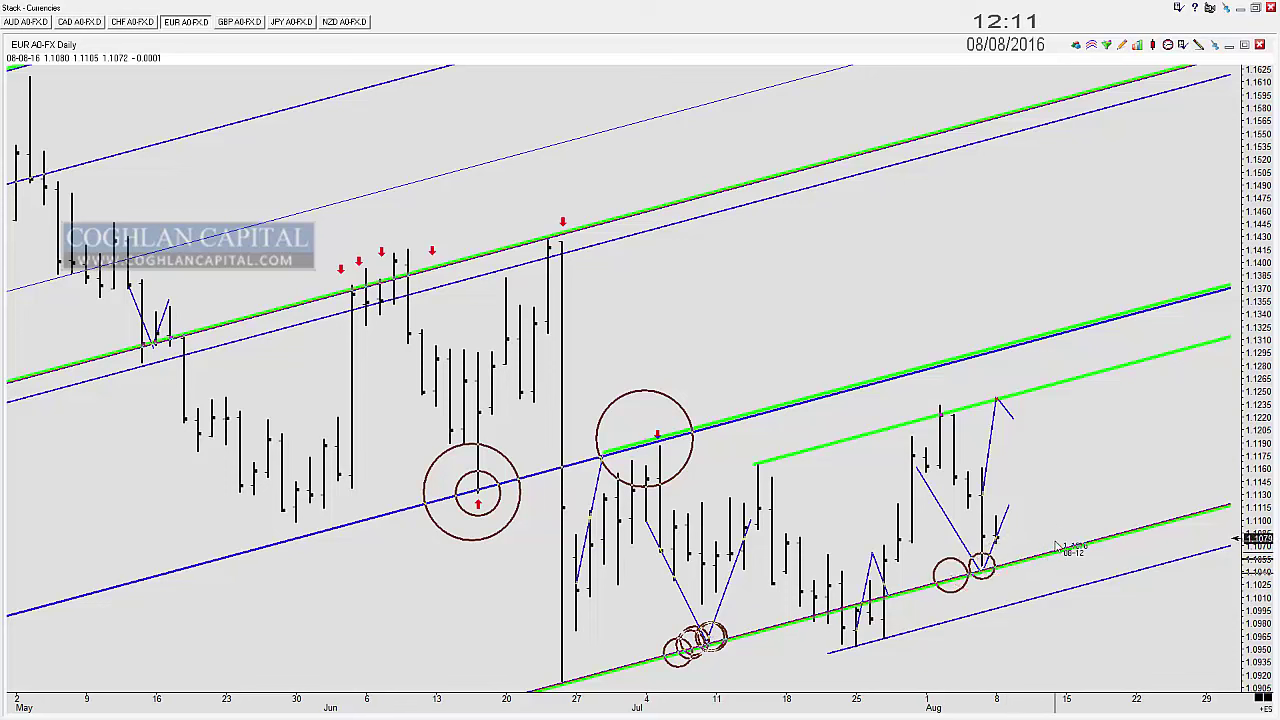
Step: Circle the late-March and late-April lows and the two June highs along the rising green line
scroll(725, 487, down, 6)
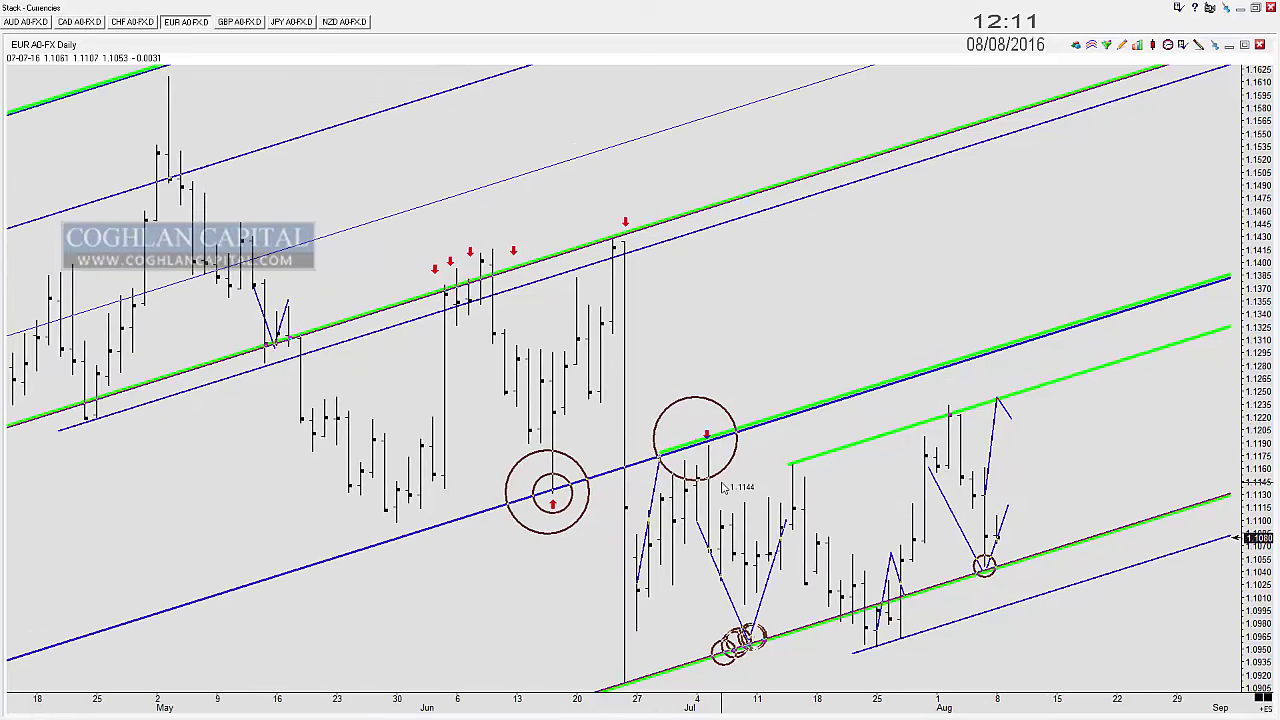
scroll(714, 503, down, 2)
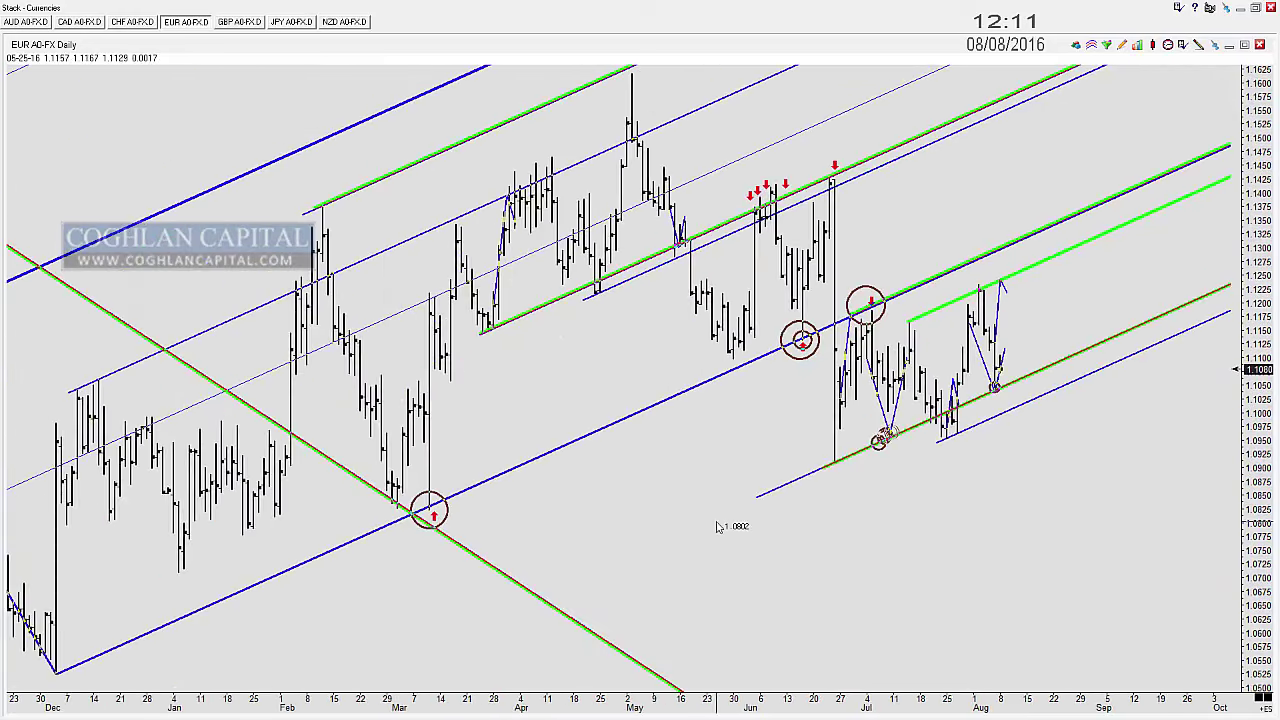
click(487, 327)
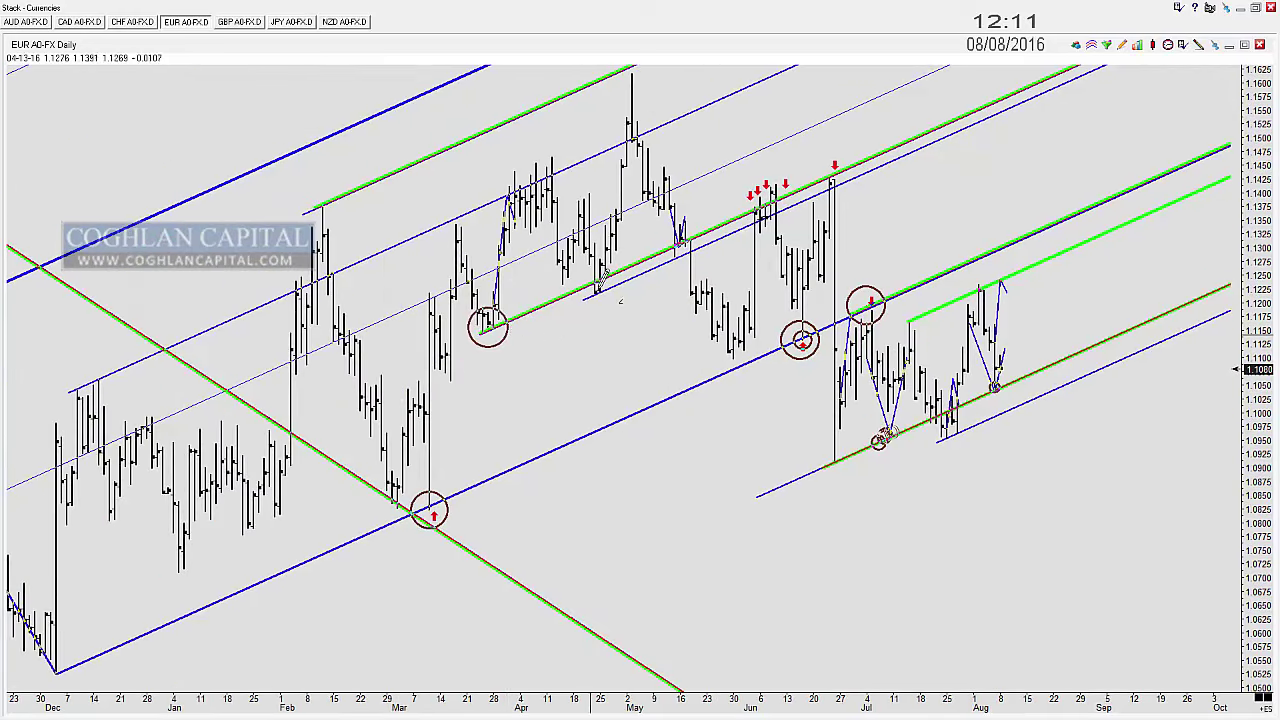
click(594, 289)
click(770, 200)
click(834, 165)
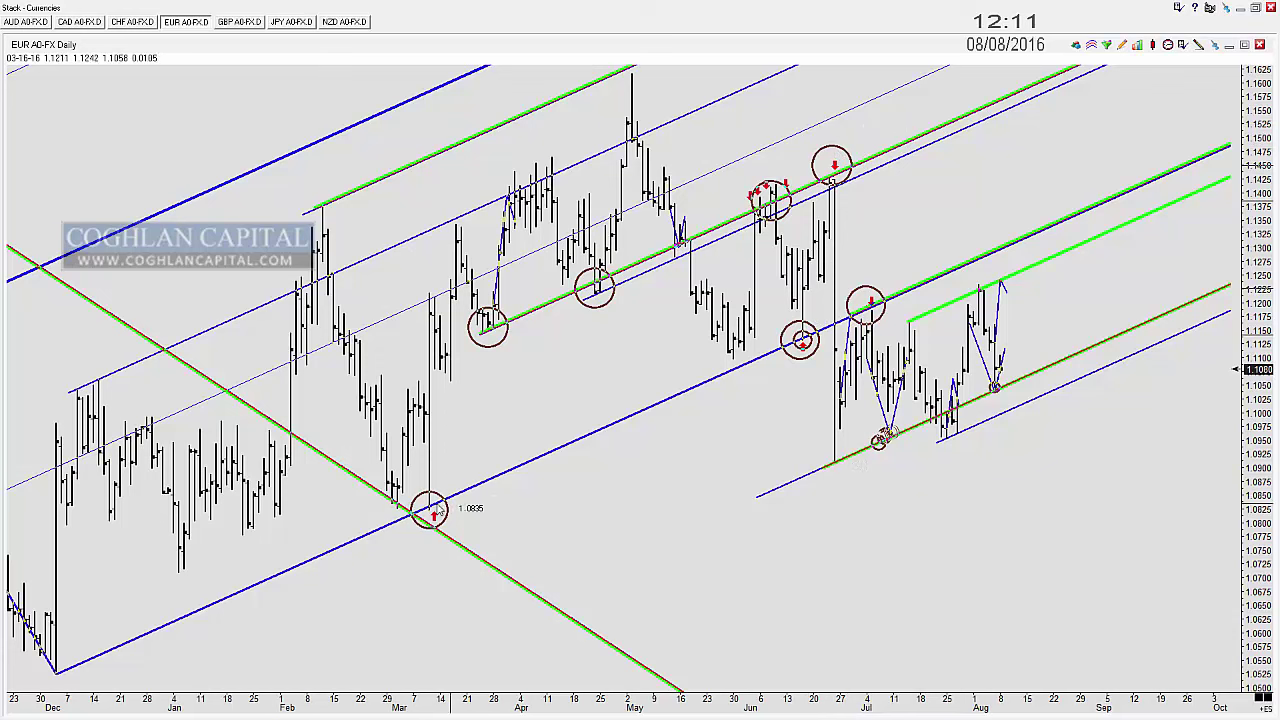
Step: Circle the March low, the mid-June low and the early-July high along the long rising blue line
click(432, 508)
click(801, 341)
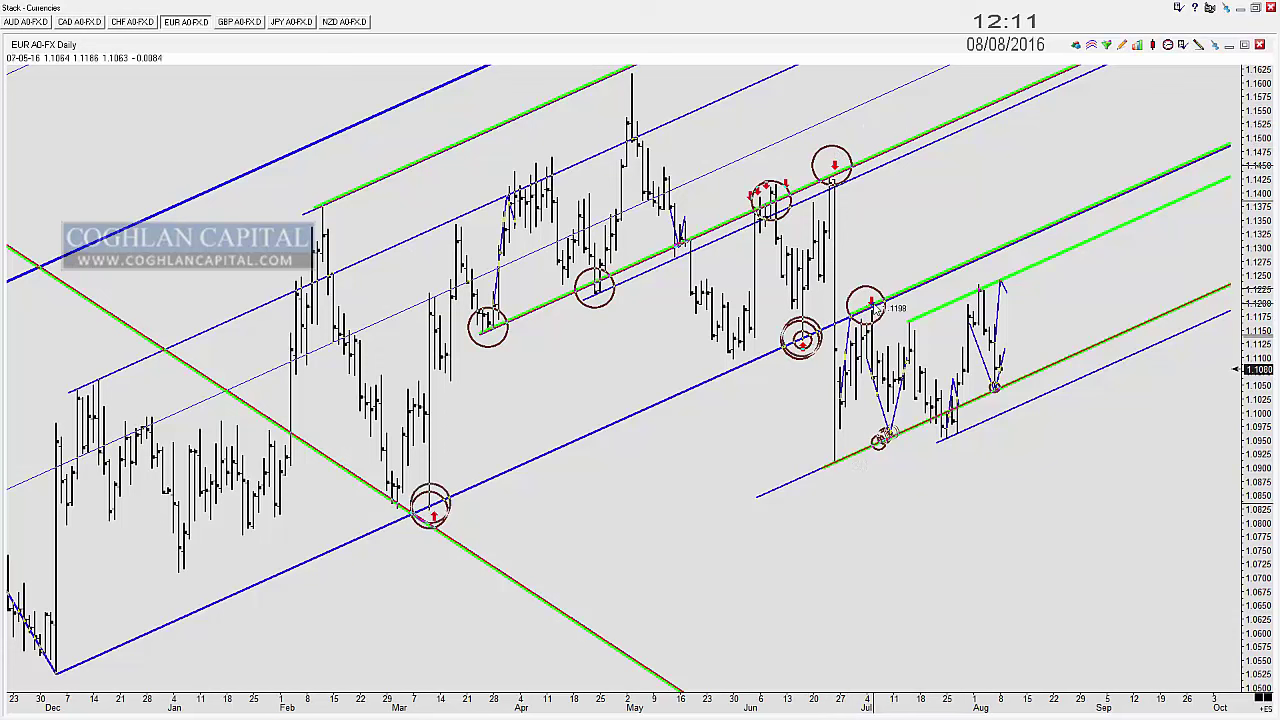
click(872, 302)
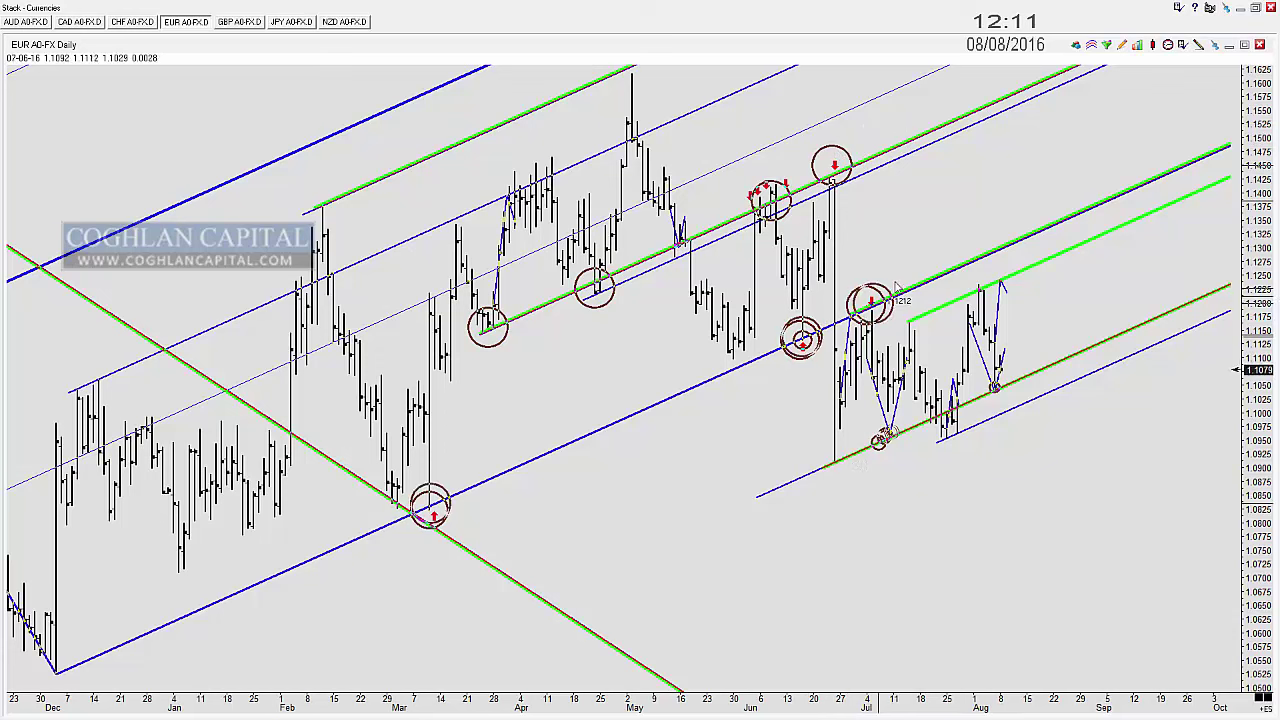
Step: Draw a swing line from the late-July bars up to the upper green-blue channel line near 1.1275 and back down into early August
drag(1070, 470, 916, 472)
scroll(780, 432, up, 1)
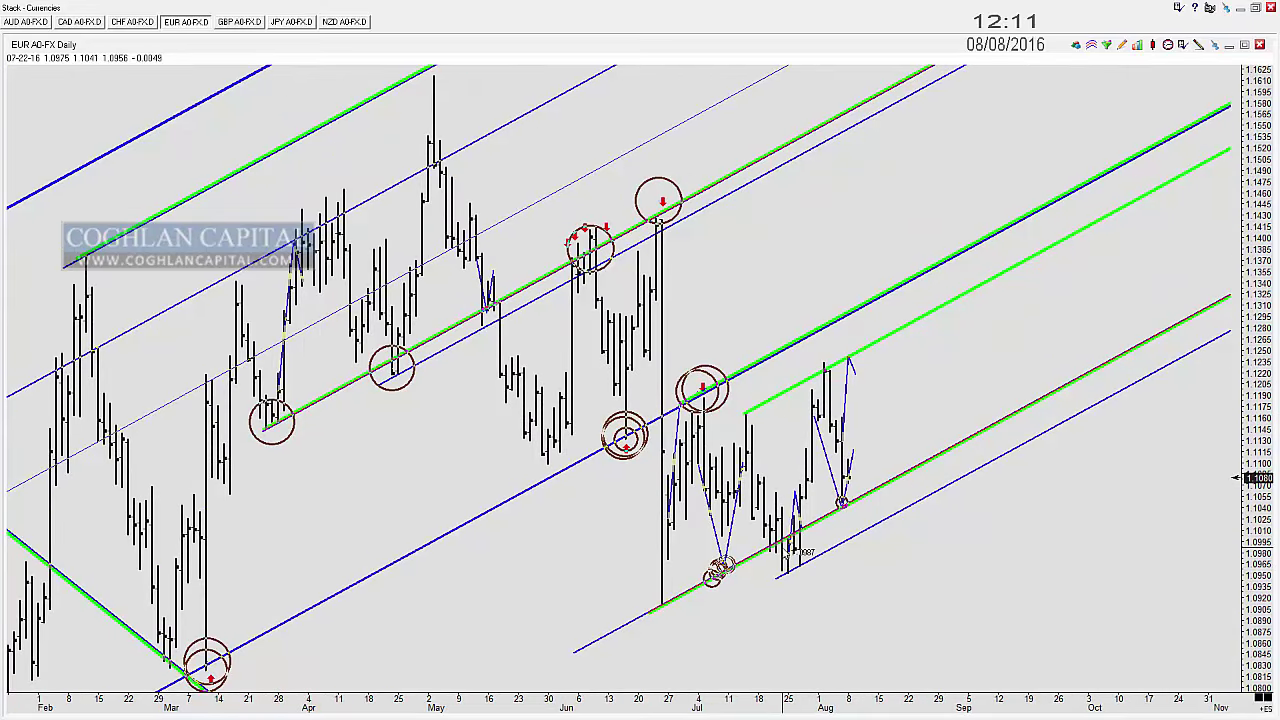
scroll(790, 549, up, 3)
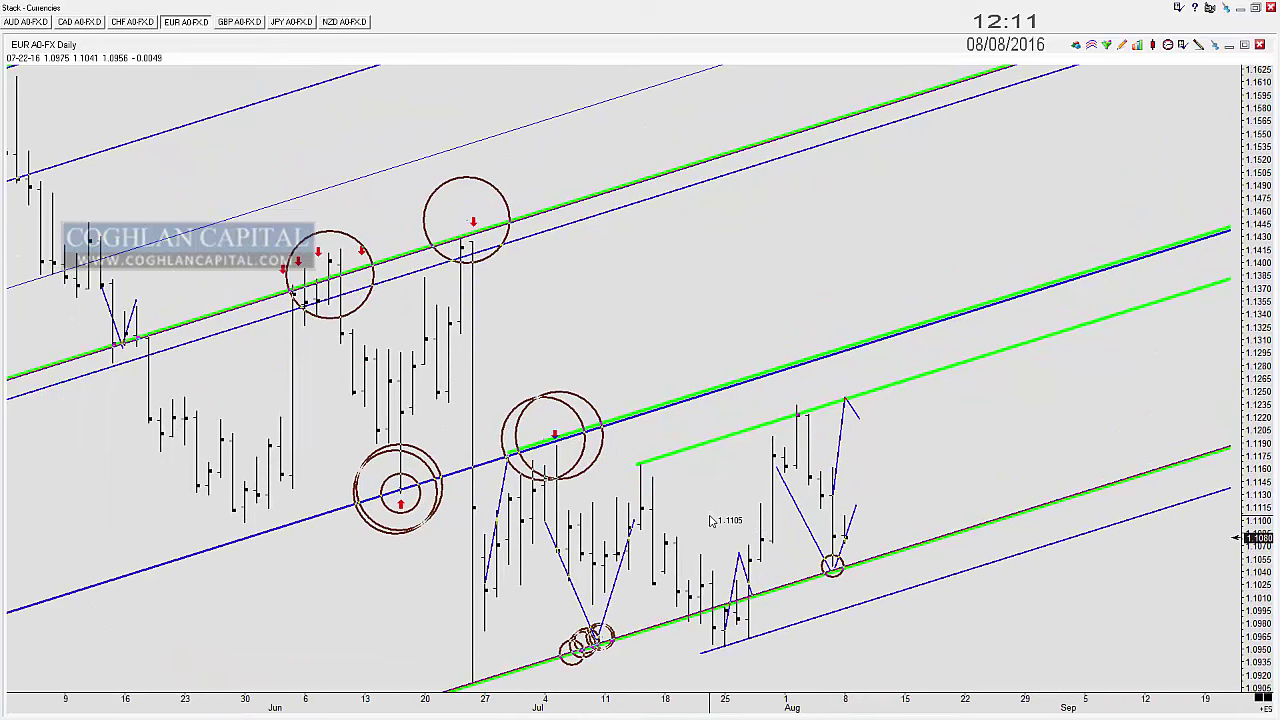
drag(727, 565, 764, 412)
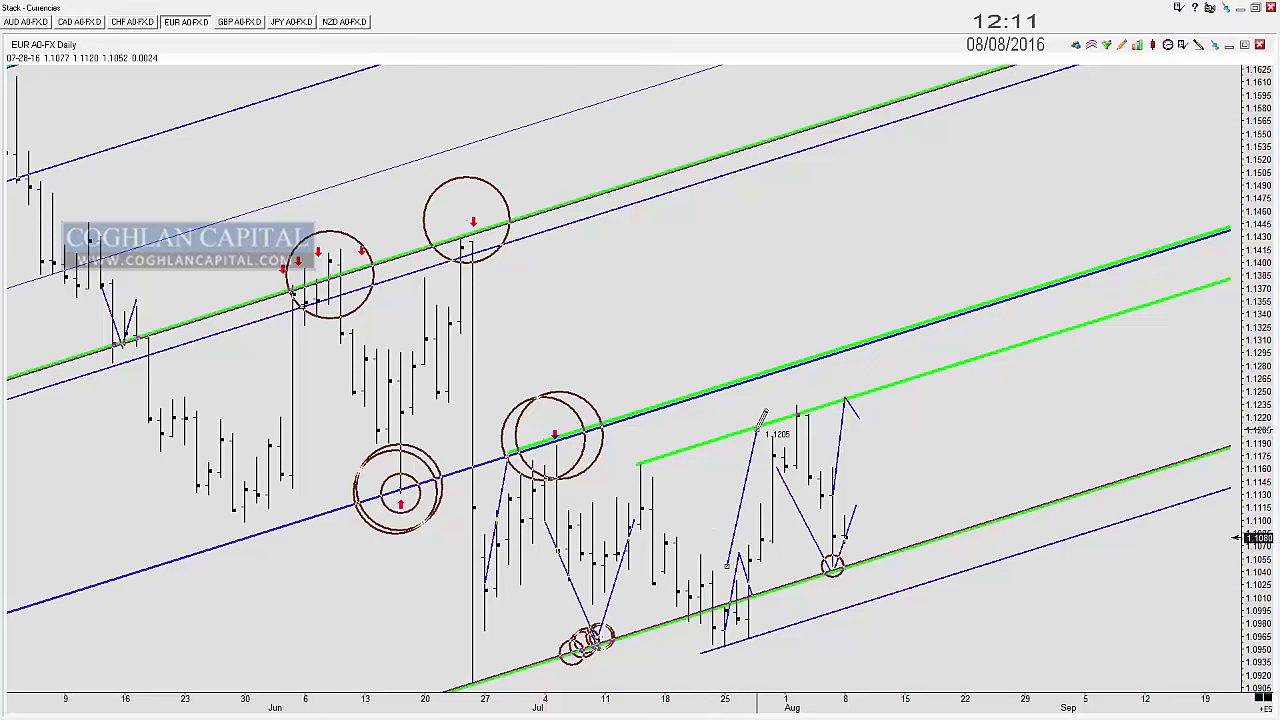
key(Escape)
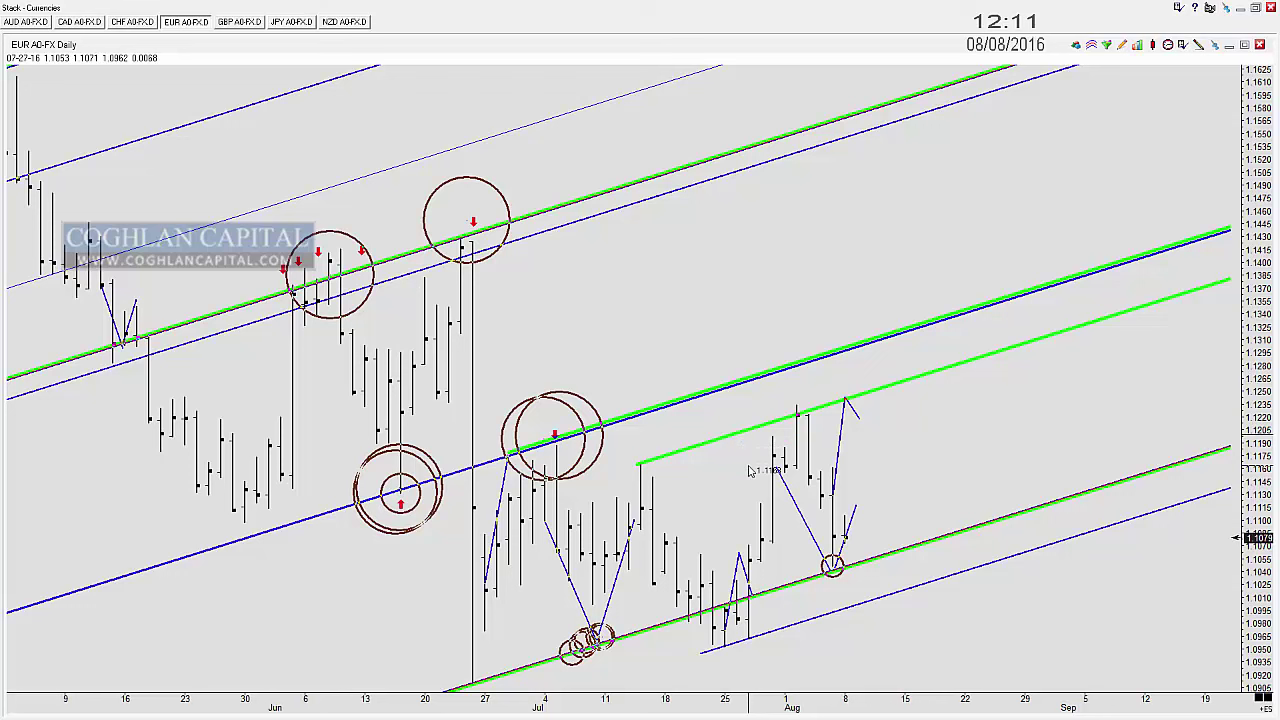
key(d)
click(741, 537)
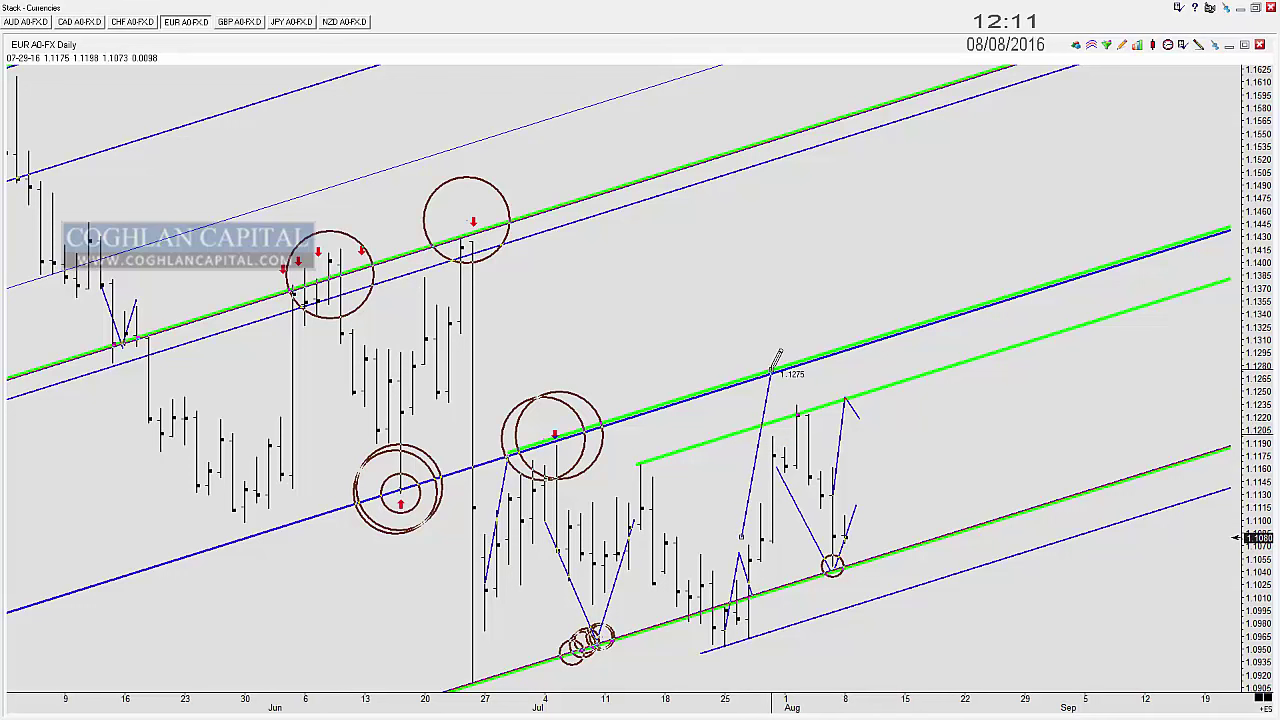
click(772, 372)
click(833, 467)
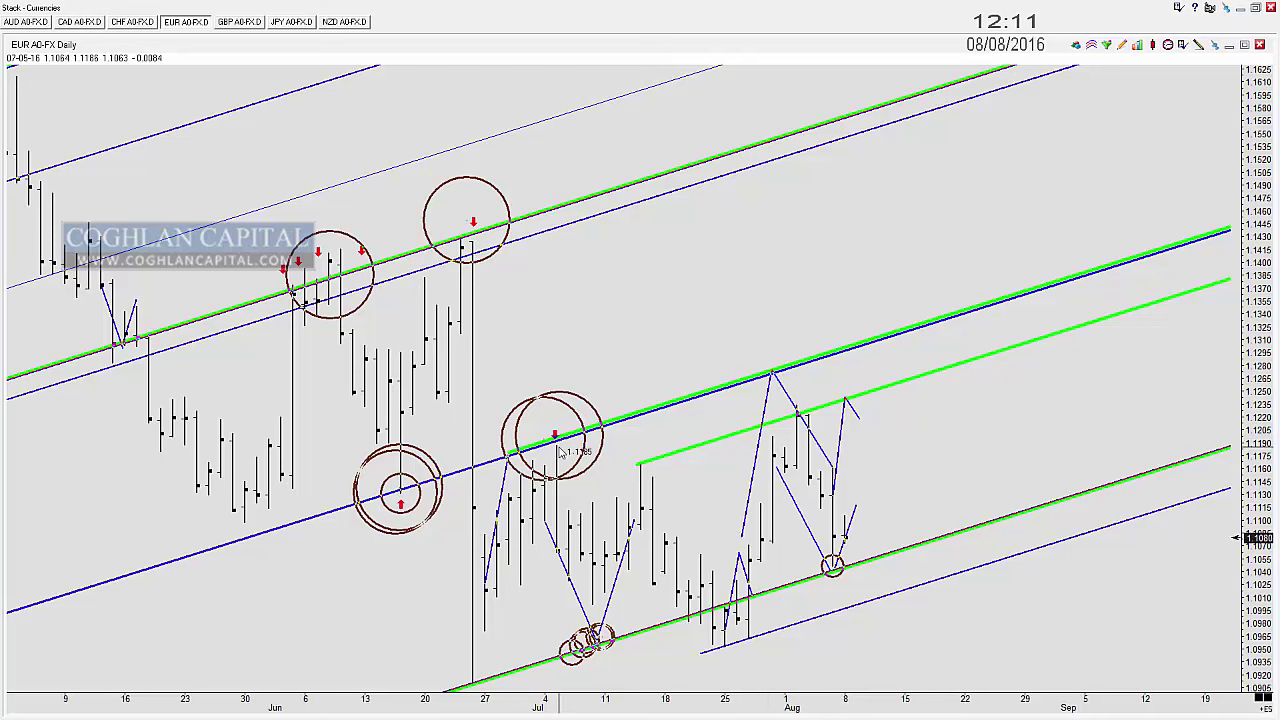
Step: Draw a smaller swing line peaking at the short rising green line in late July and turning down into early August
key(d)
click(760, 421)
click(785, 459)
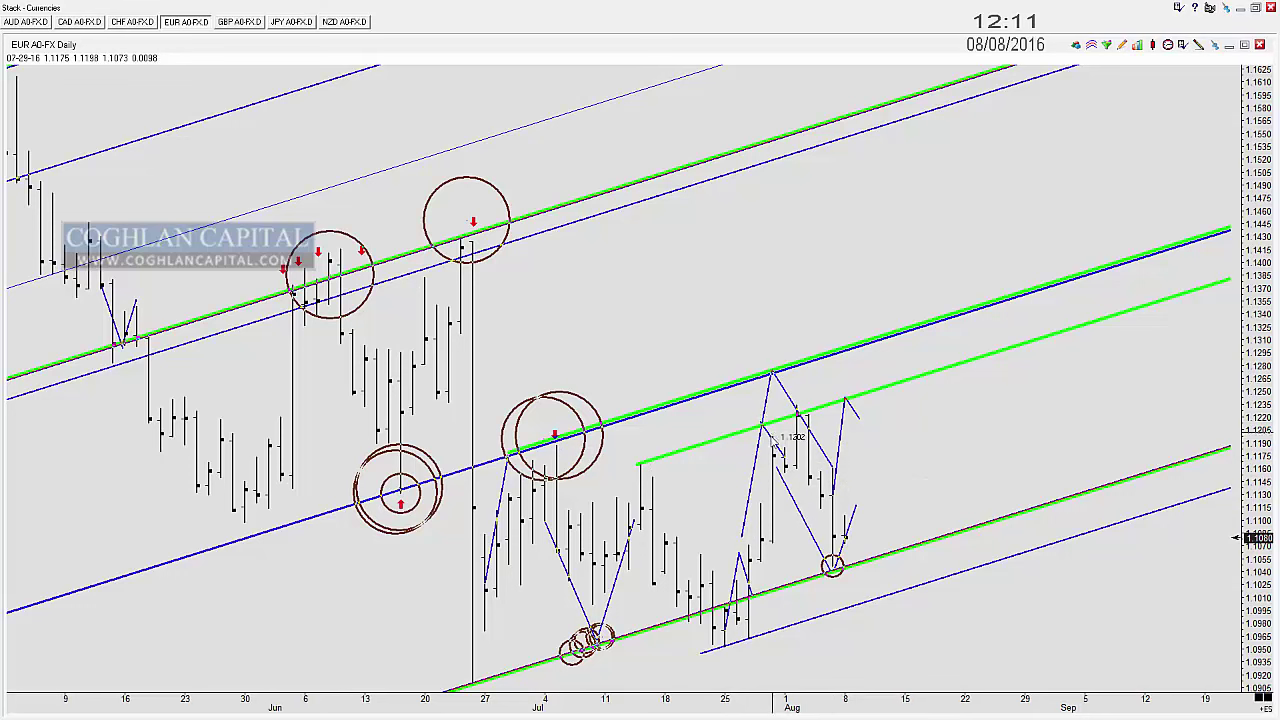
Step: Circle the late-July and early-August highs along the short rising green line on the euro daily chart
drag(771, 436, 773, 440)
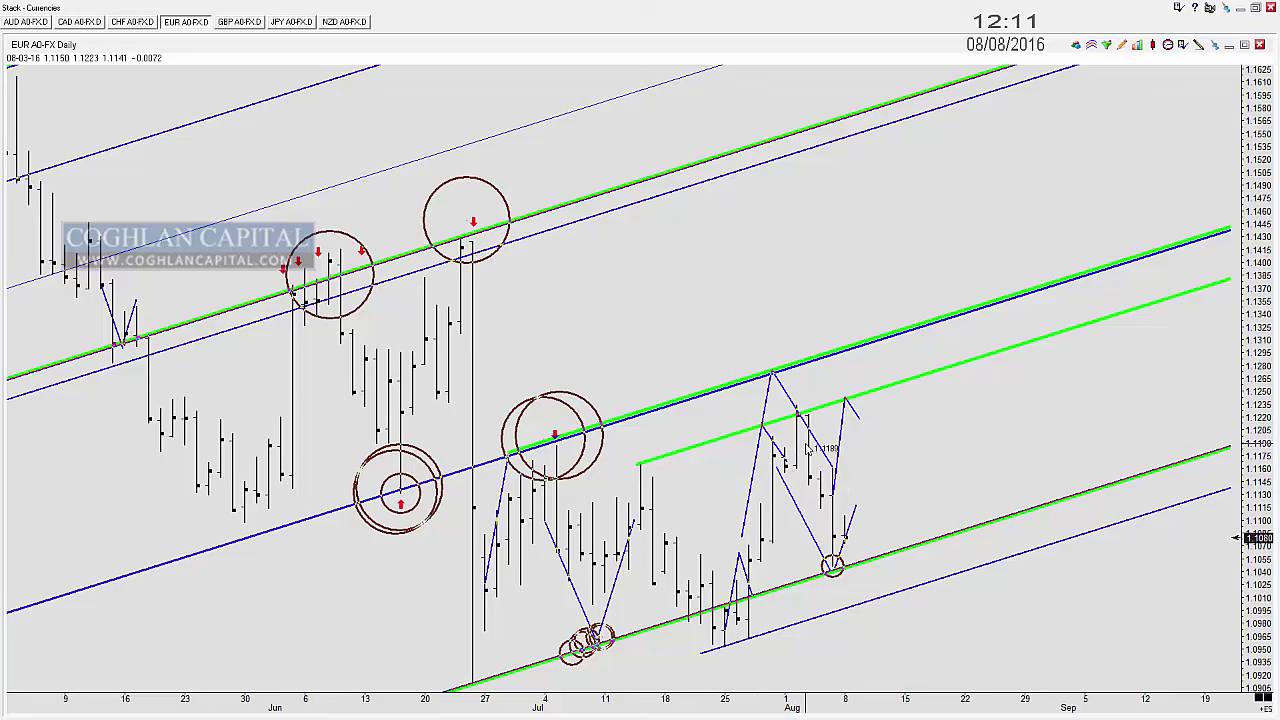
click(751, 431)
click(769, 428)
click(788, 418)
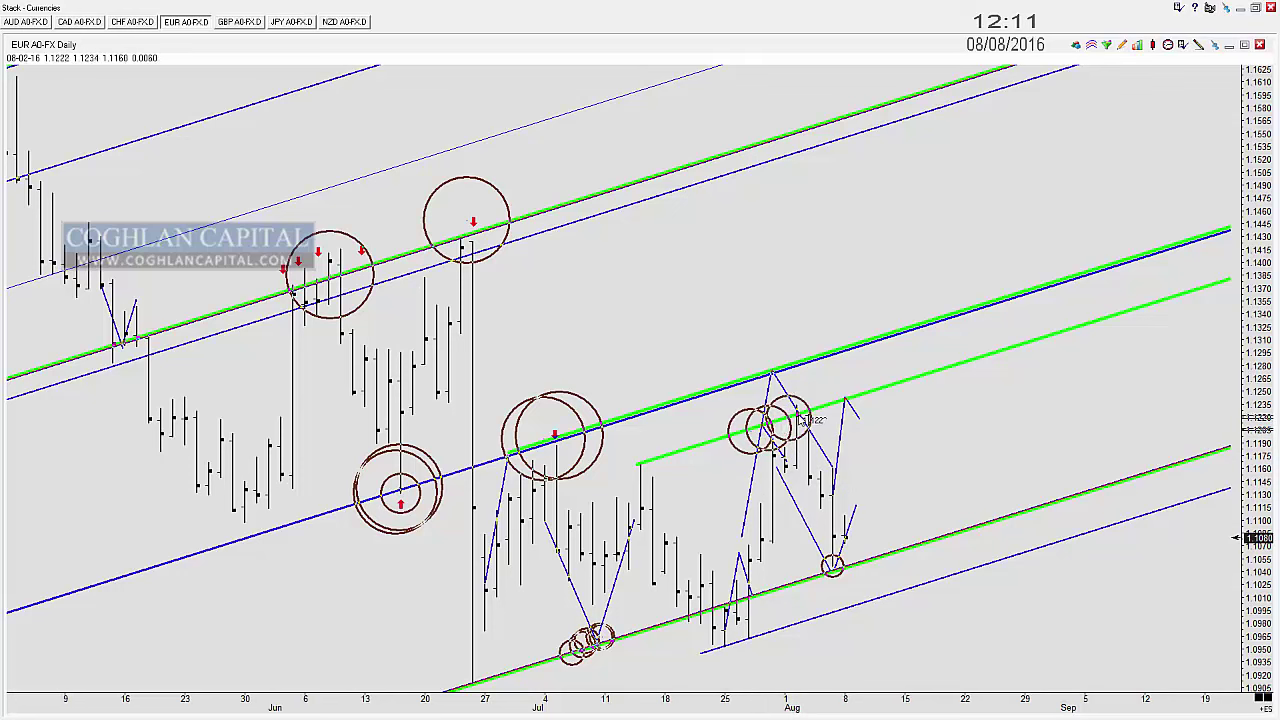
click(801, 413)
Step: Delete the circles on the short green line, the two swing lines peaking in late July and one duplicate early-July circle
key(Delete)
key(Delete)
key(Delete)
key(Delete)
key(Delete)
key(Delete)
key(Delete)
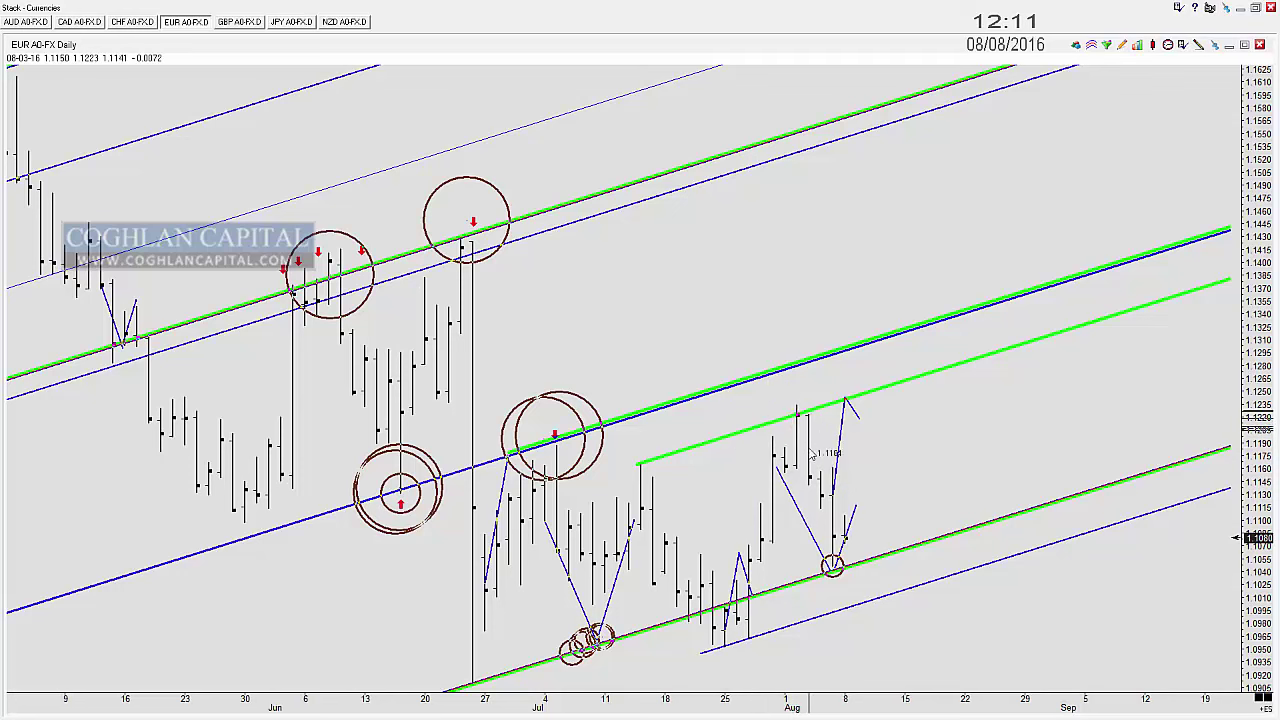
key(ctrl+z)
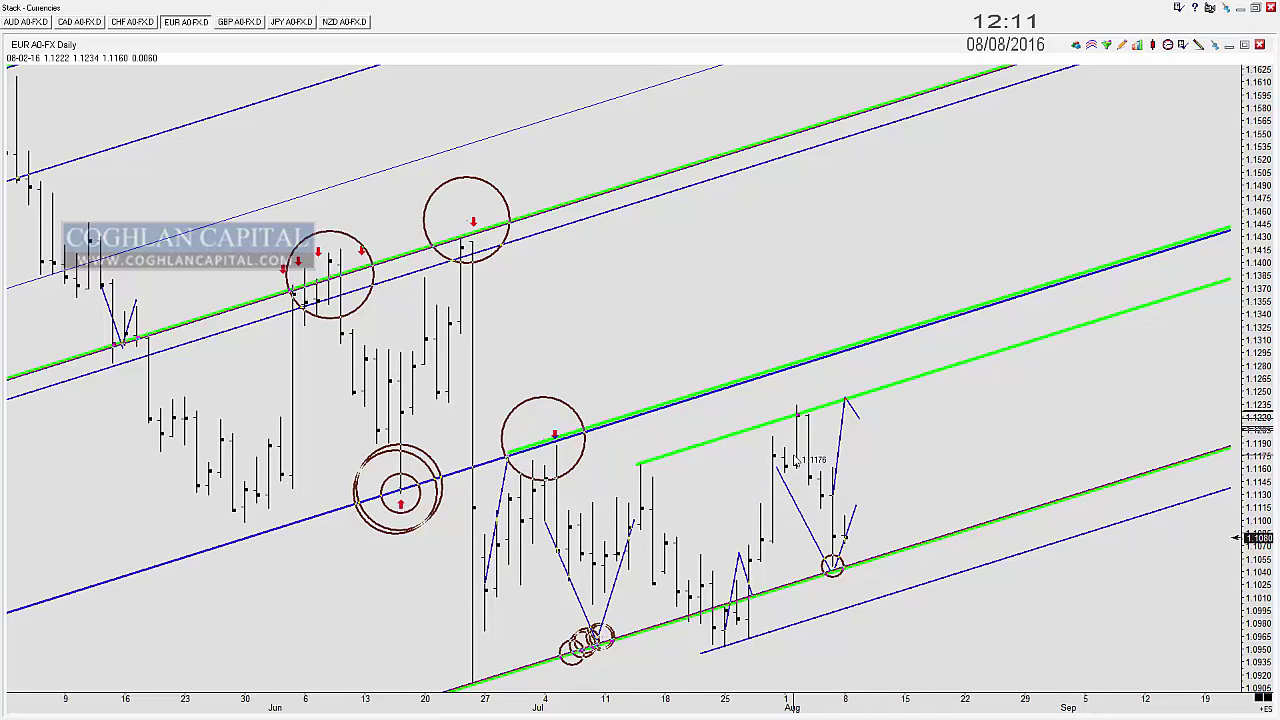
Step: Circle the early-June, late-June and early-July highs, plus the mid-July and early-August highs on the short green line
scroll(754, 456, down, 2)
drag(743, 507, 707, 426)
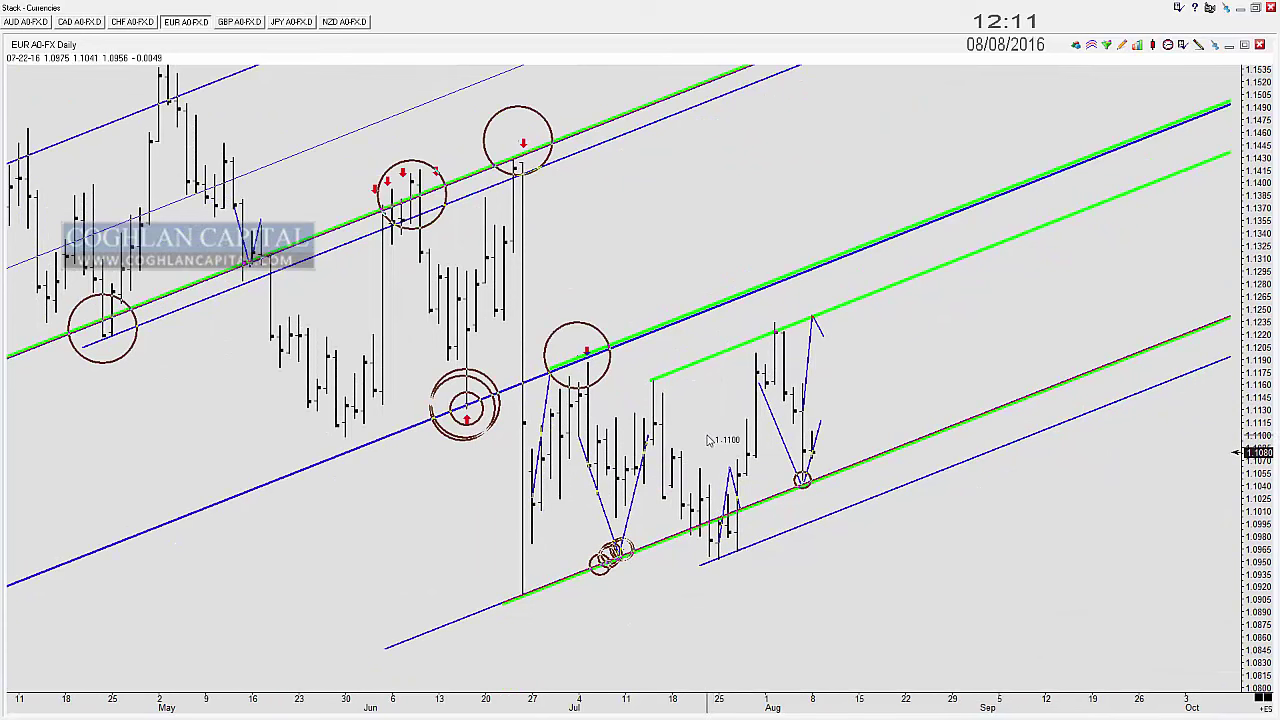
key(c)
click(403, 198)
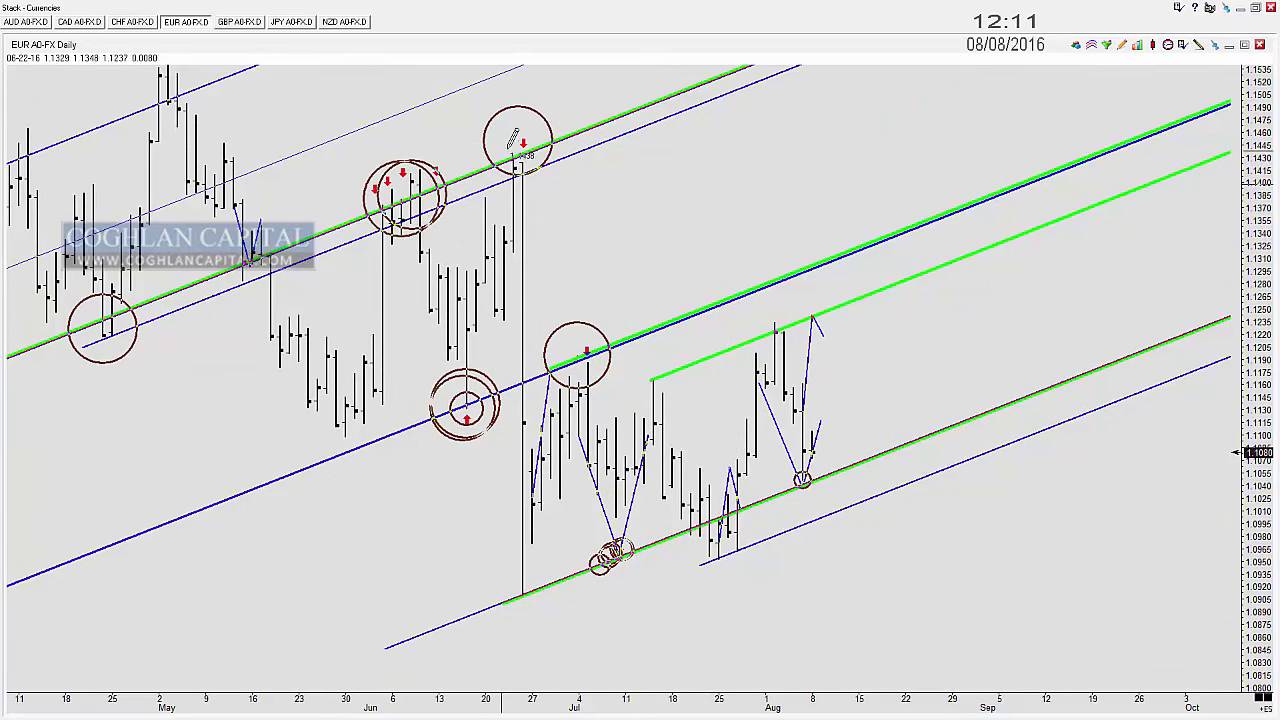
click(510, 146)
click(586, 356)
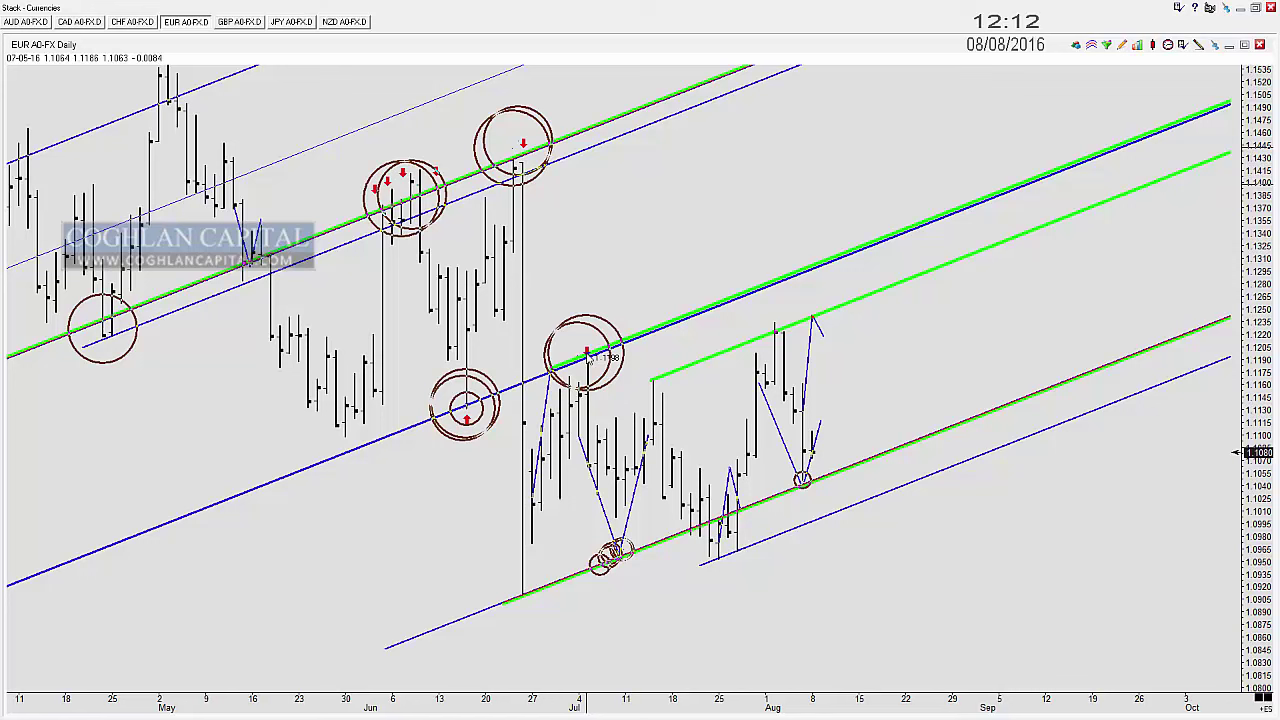
click(653, 380)
click(774, 327)
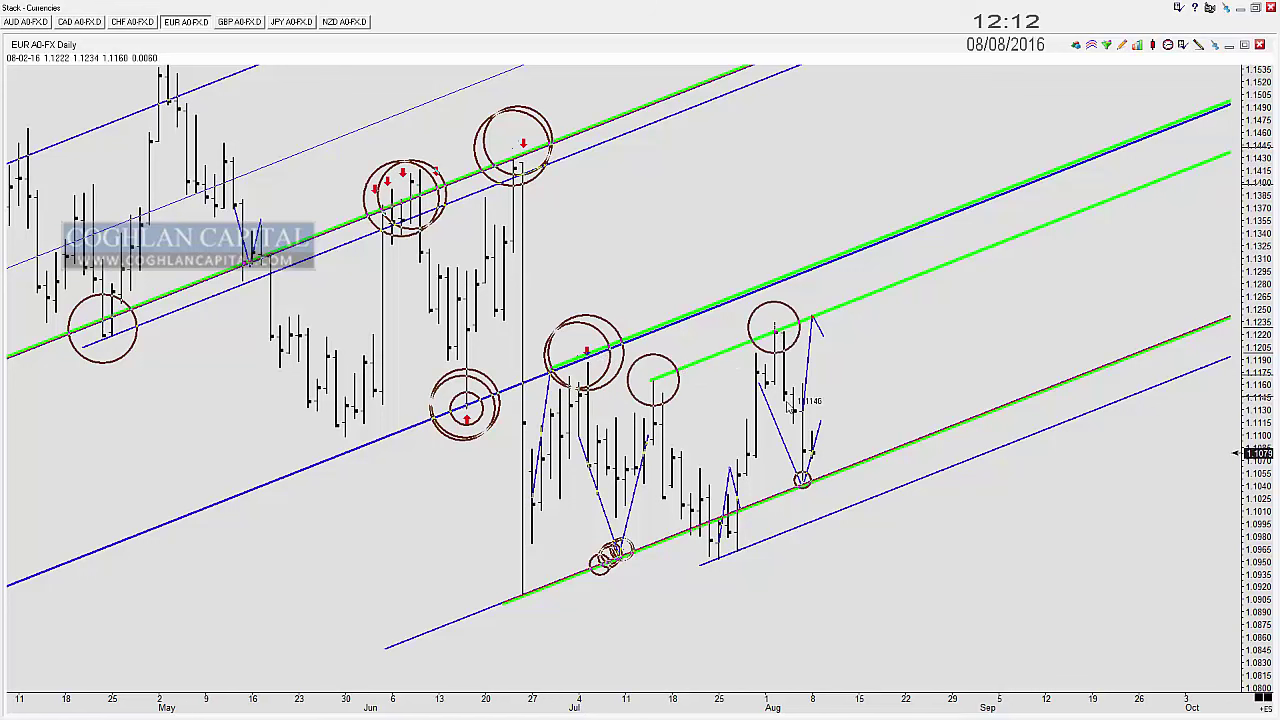
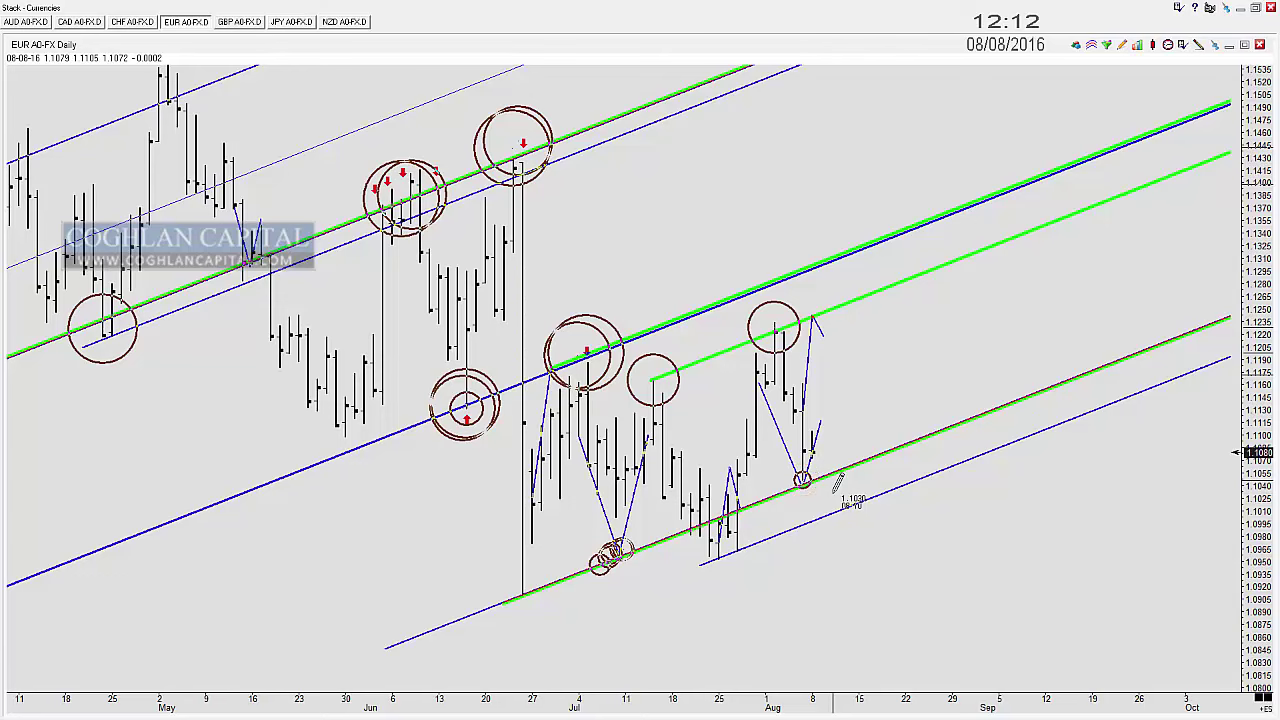
Step: Draw two V-shaped swing lines from early August, bouncing at the rising green line near 1.1050 and the lower blue line near 1.1000
scroll(820, 480, up, 2)
click(793, 428)
click(818, 523)
click(852, 406)
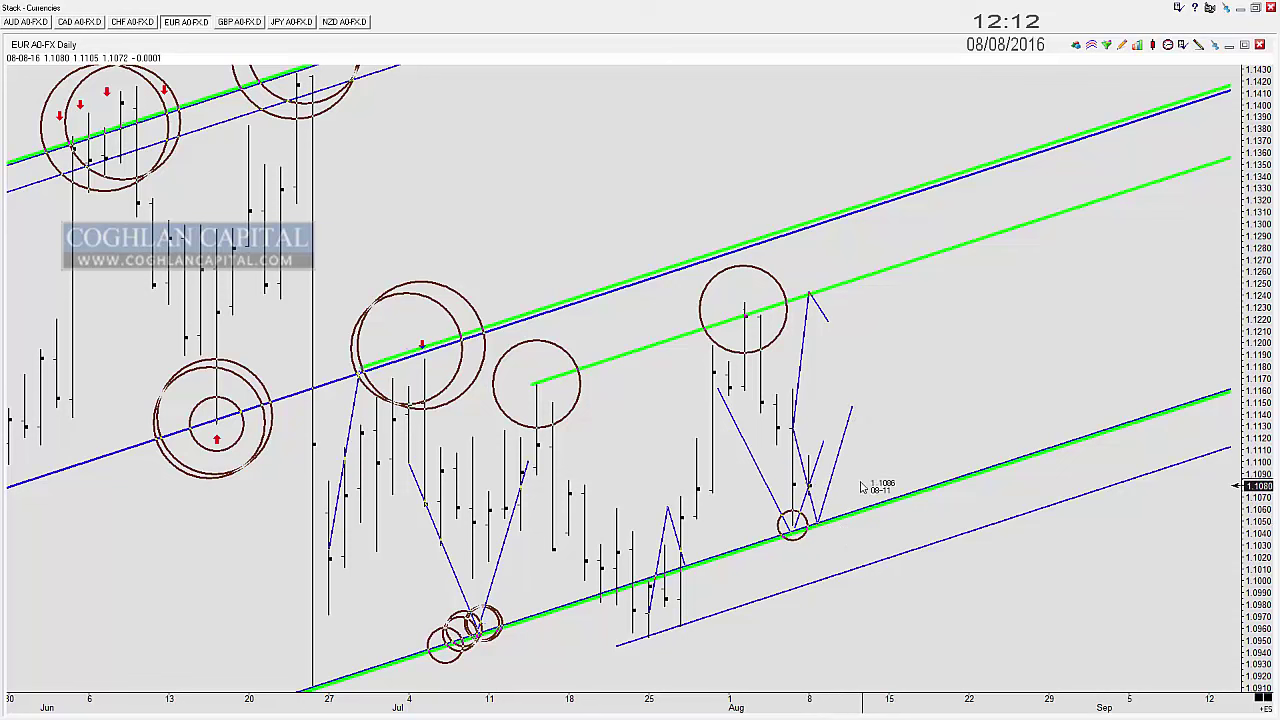
click(777, 405)
click(827, 577)
click(837, 538)
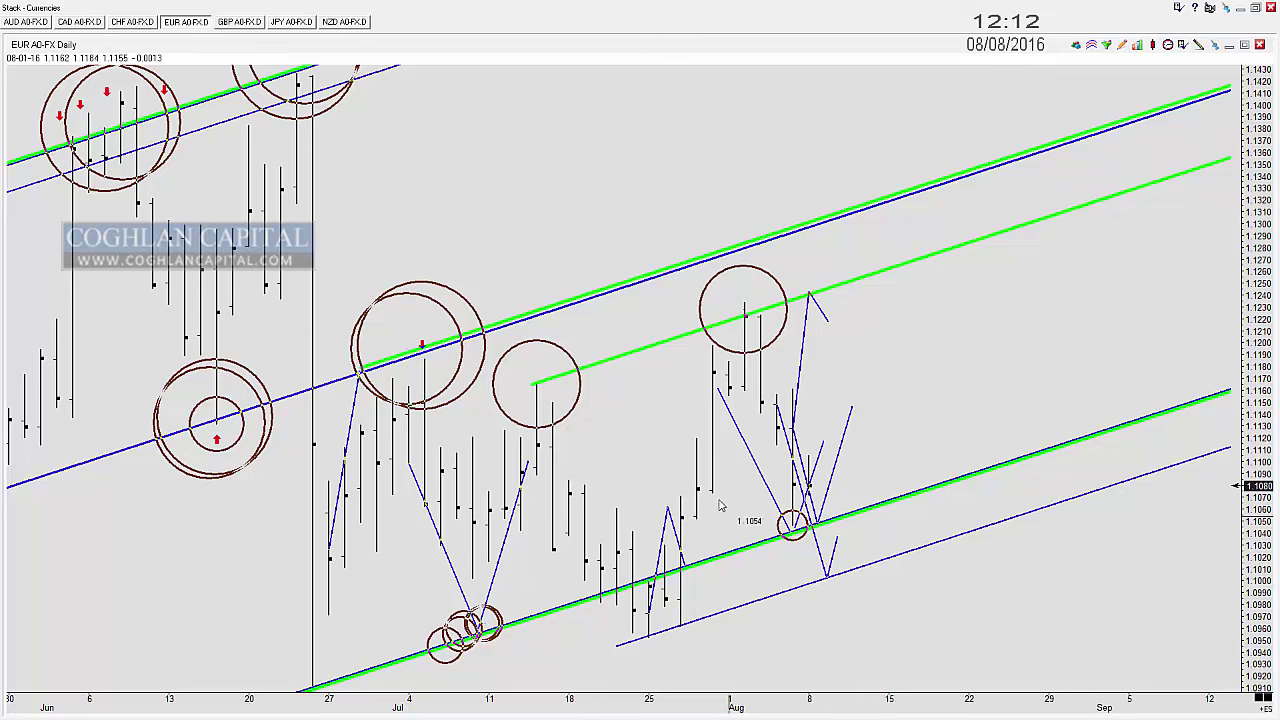
scroll(727, 488, down, 3)
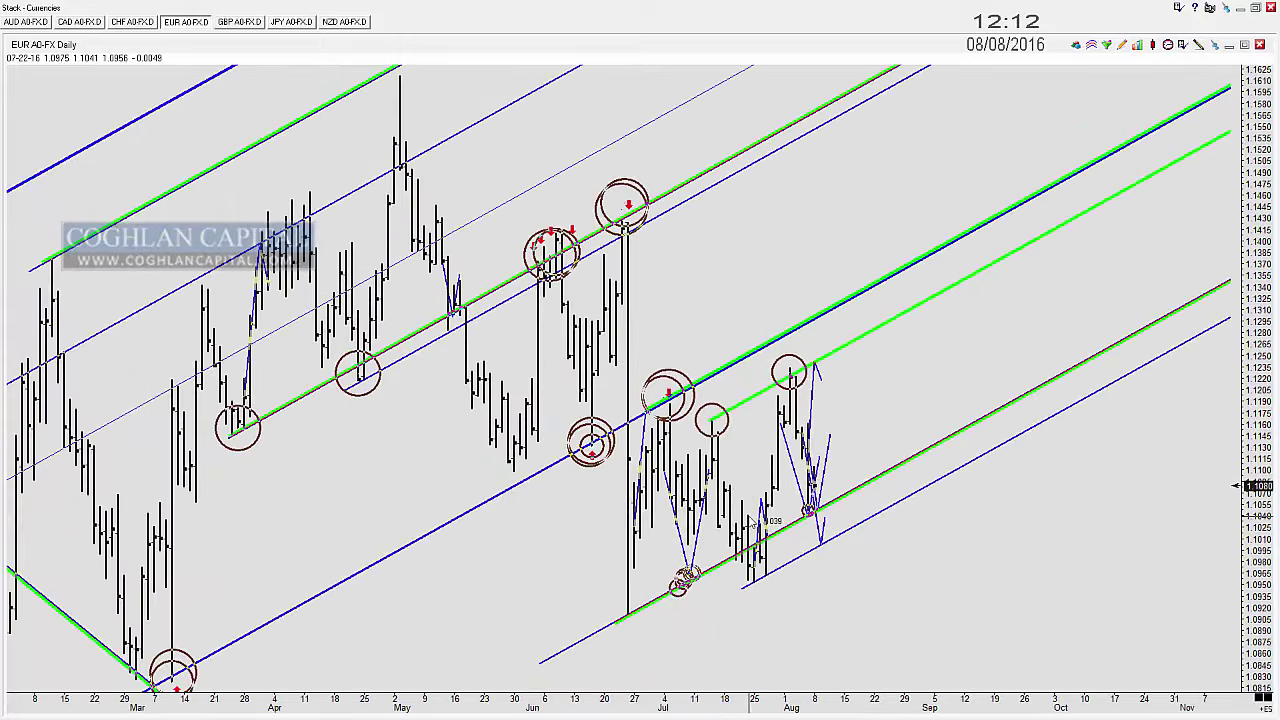
click(797, 430)
click(850, 674)
key(Delete)
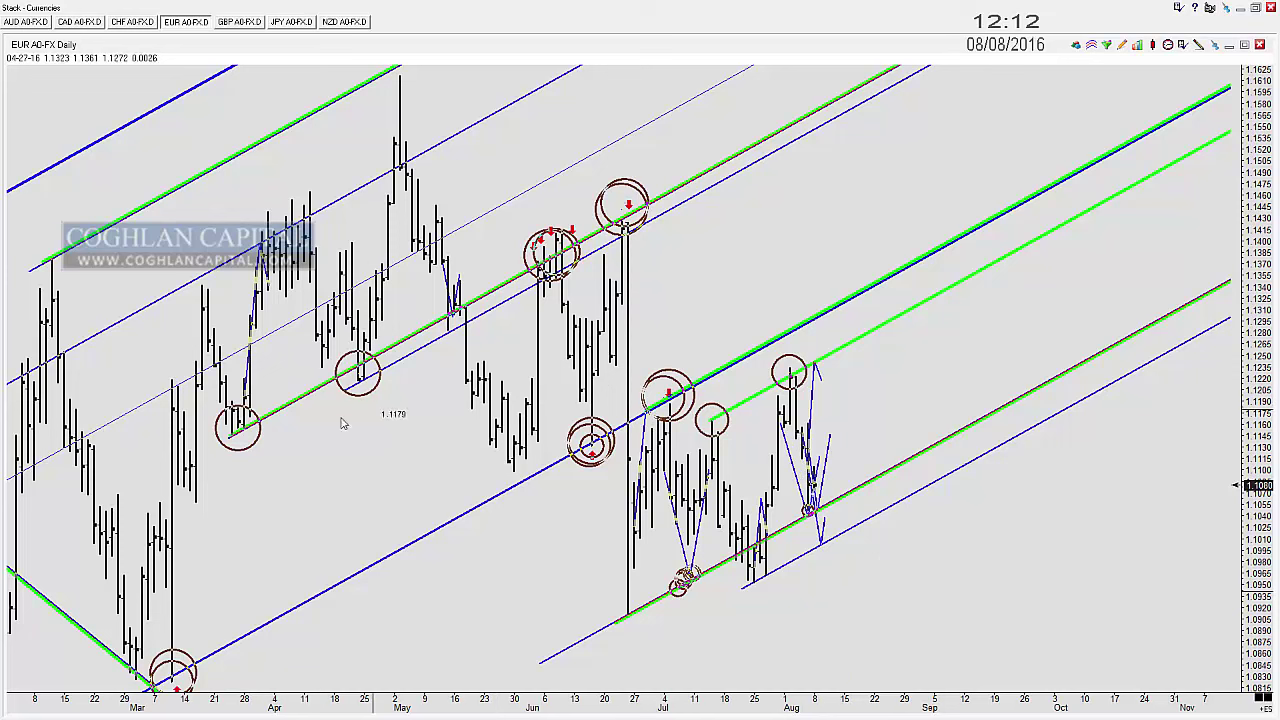
Step: Circle the late-March and late-April lows, the late-June high, the mid-June low and the July and August highs along the channel lines
click(250, 430)
click(357, 374)
click(614, 230)
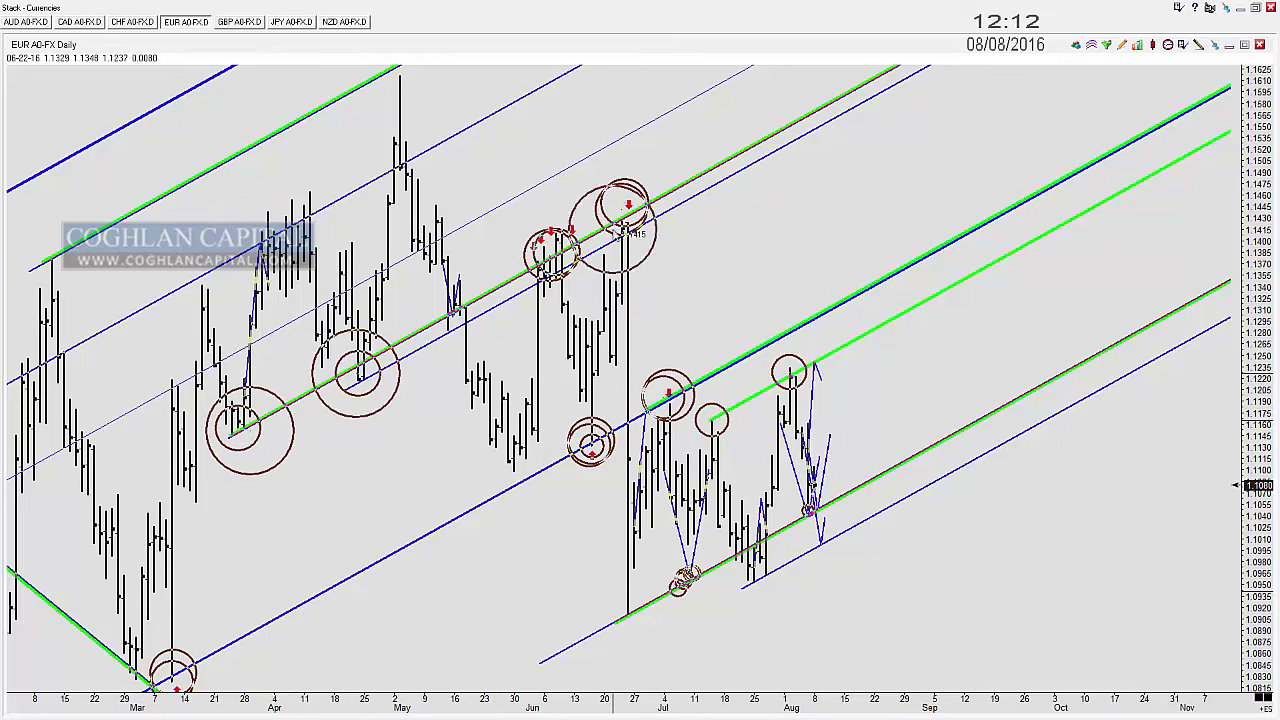
click(594, 454)
click(684, 380)
click(713, 426)
click(795, 378)
Step: Place a run of circles near the lower rising channel lines from the late-July low into the second half of August
click(760, 565)
click(784, 554)
click(799, 546)
click(812, 531)
click(837, 510)
click(845, 503)
click(873, 482)
Step: Delete the newly placed circles and the two V-shaped swing lines projected from early August
key(Delete)
key(Delete)
key(Delete)
key(Delete)
key(Delete)
key(Delete)
key(Delete)
key(Delete)
key(Delete)
key(Delete)
key(Delete)
key(Delete)
key(Delete)
key(Delete)
key(ctrl+z)
key(ctrl+z)
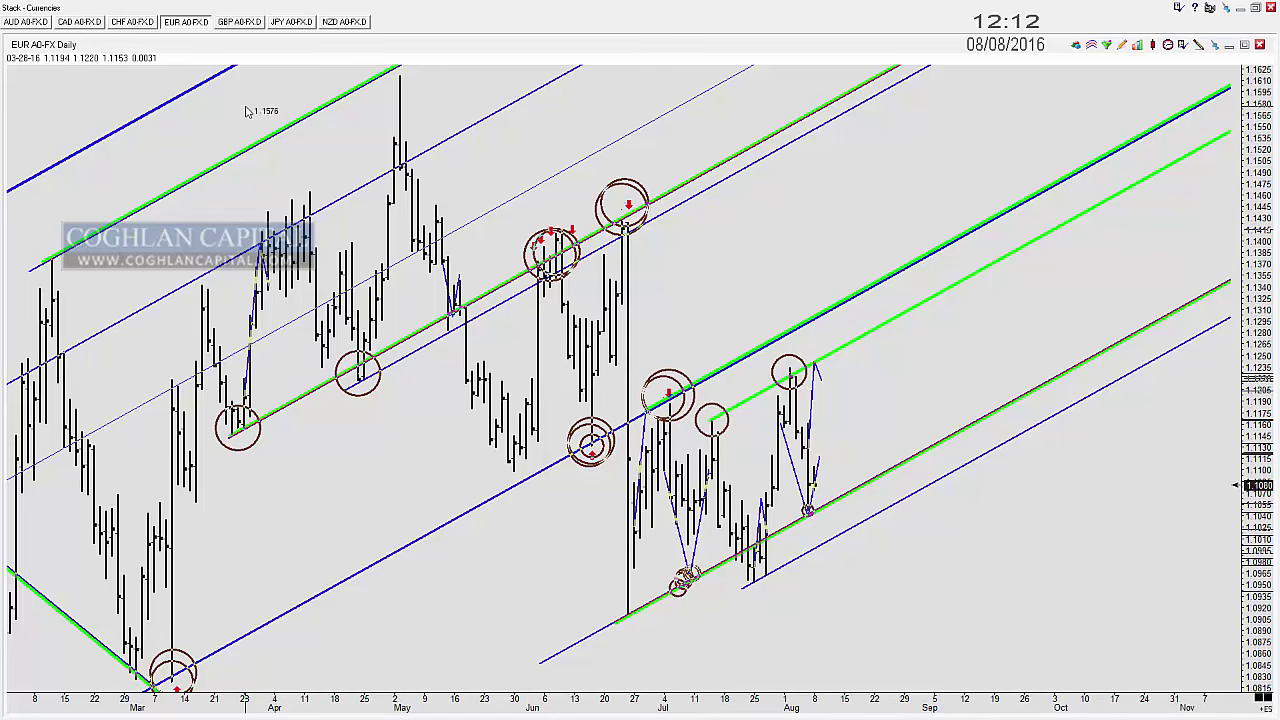
Step: Open the daily Swiss franc chart and zoom in on the bars from April to August
click(132, 22)
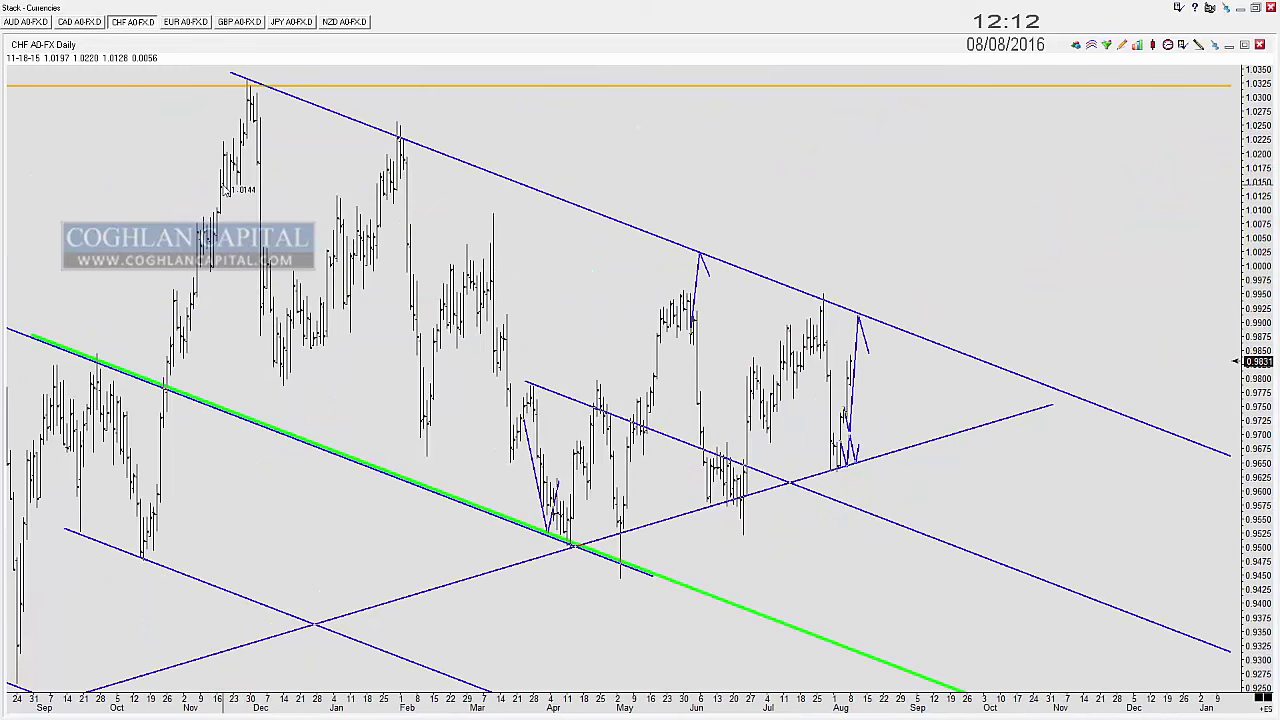
scroll(219, 169, up, 5)
scroll(216, 170, up, 1)
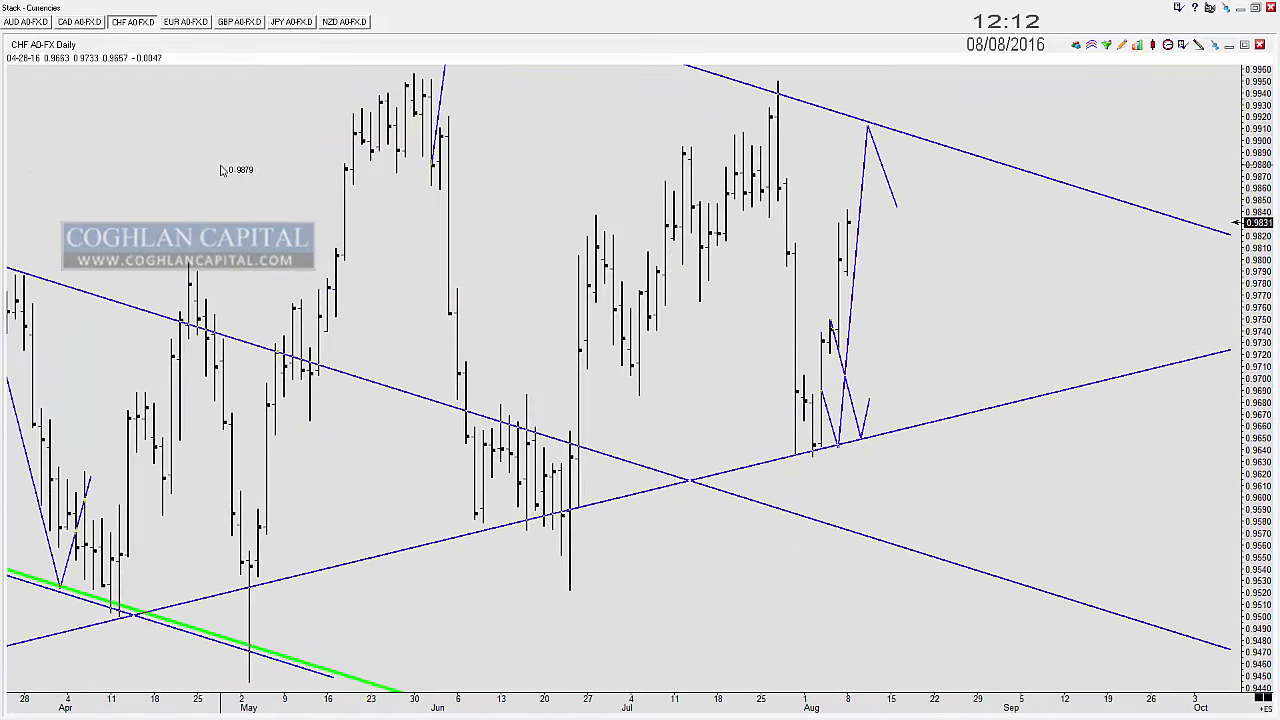
Step: Mark the early-August lows at the rising blue line with a temporary V-shaped swing line and circles
mouse_move(726, 265)
mouse_down()
mouse_move(798, 448)
mouse_move(840, 262)
mouse_up()
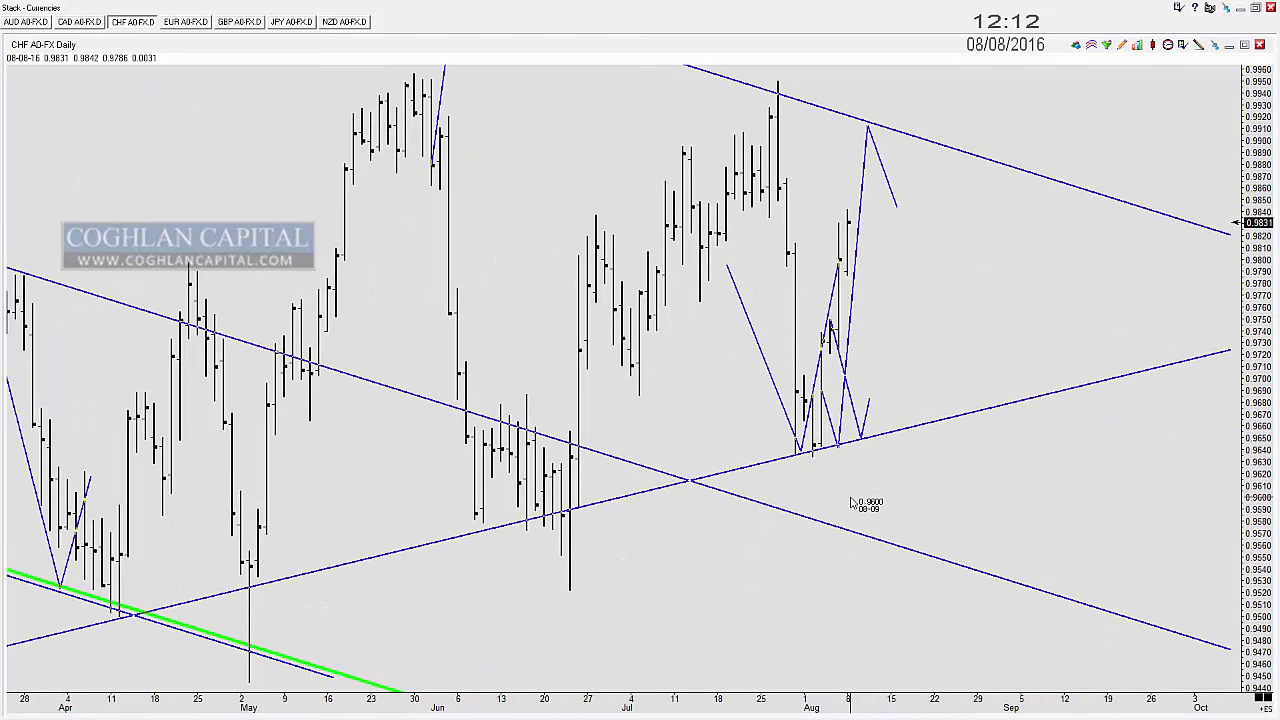
key(ctrl+z)
key(ctrl+z)
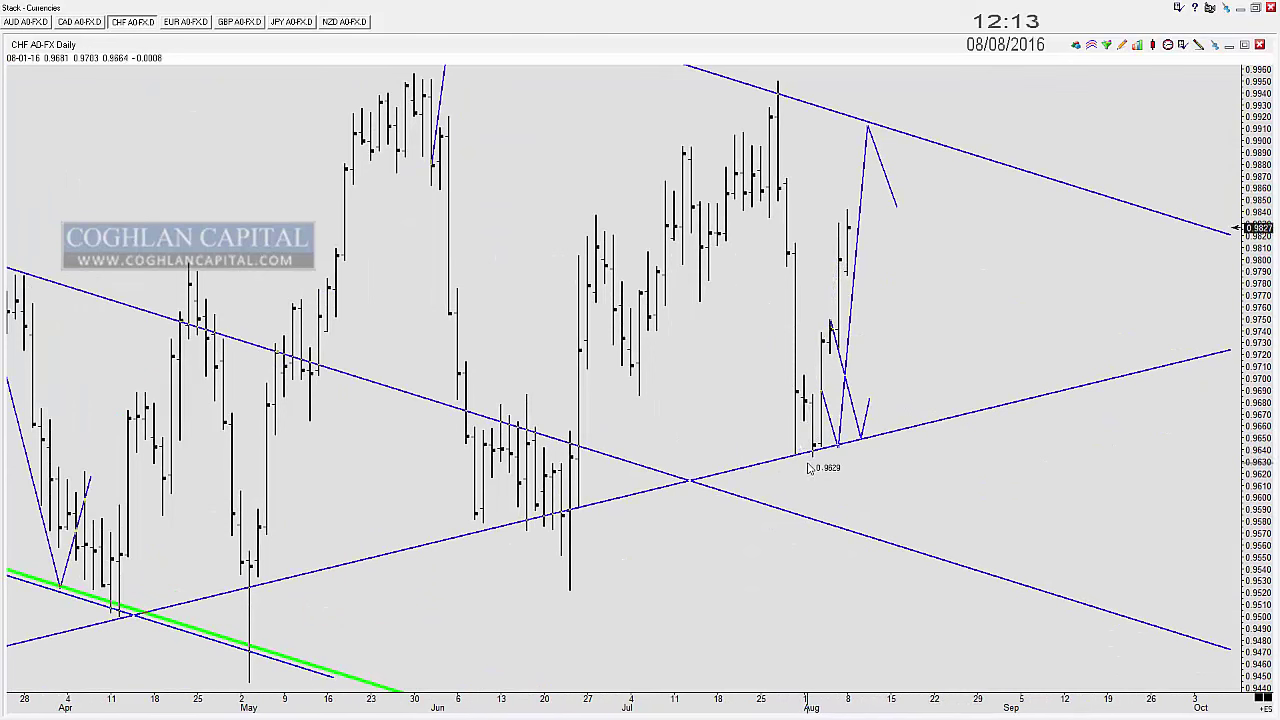
drag(795, 454, 812, 456)
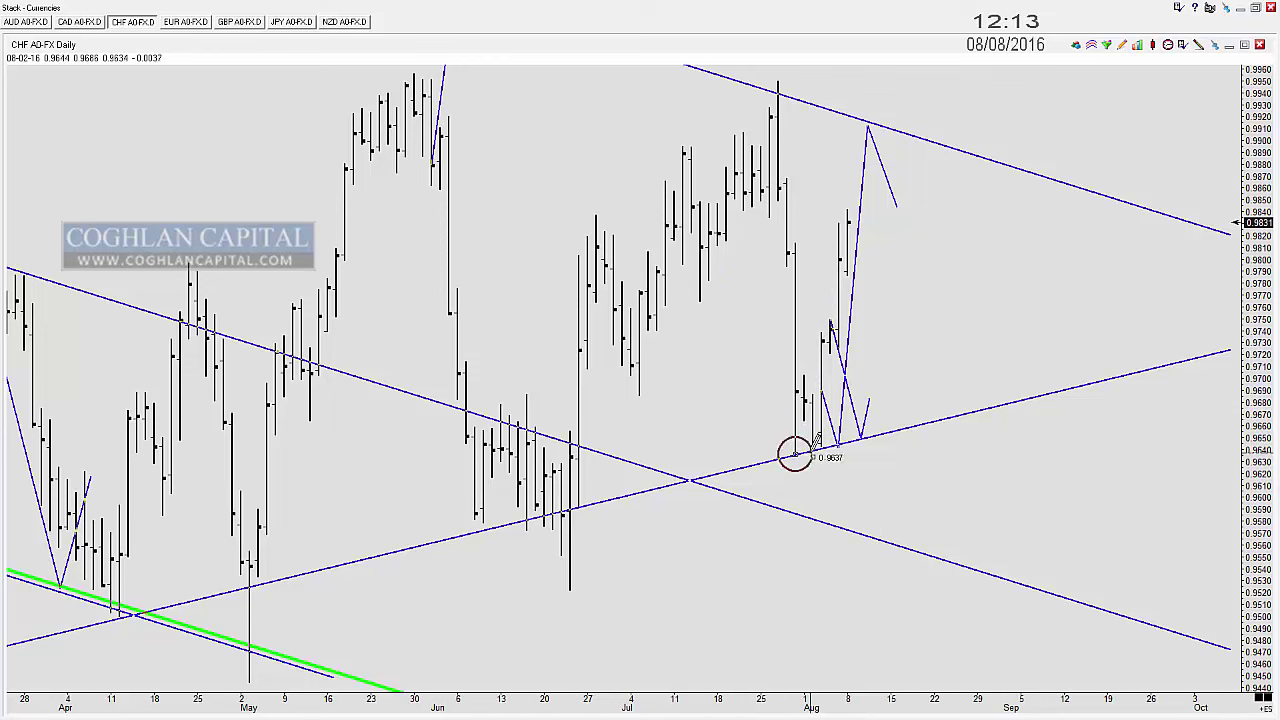
click(819, 457)
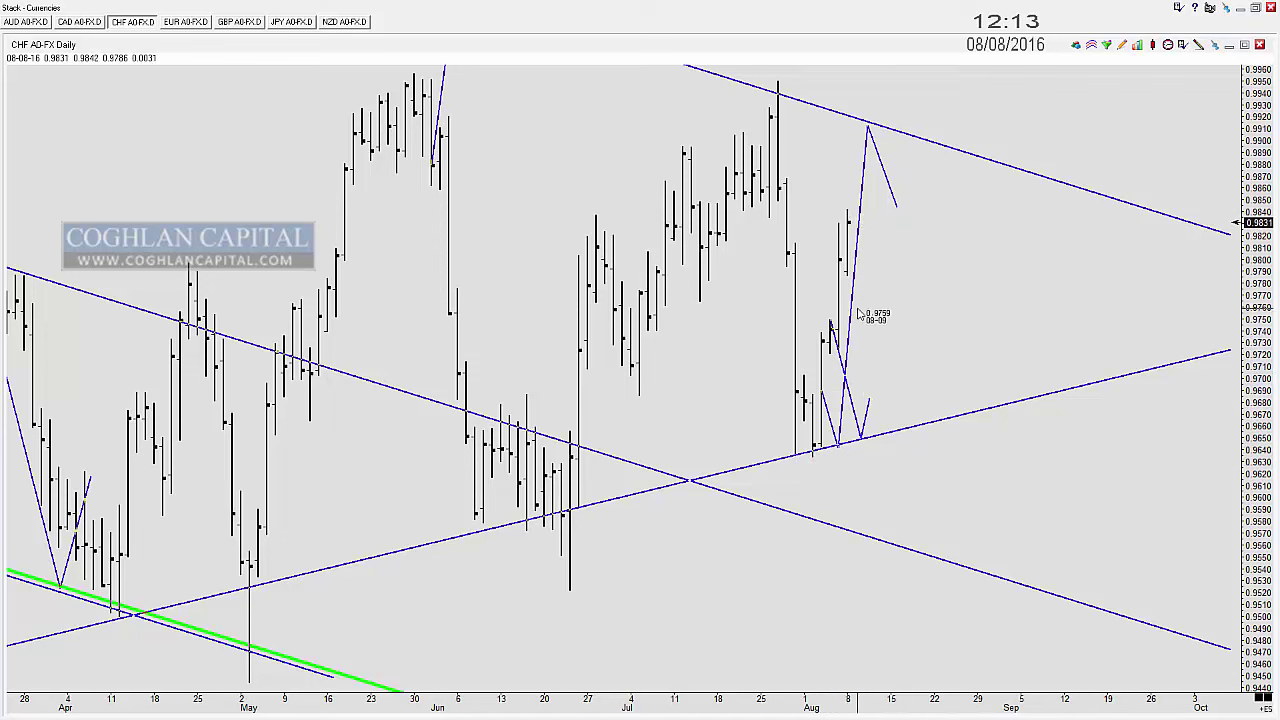
Step: Circle four neighbouring points along the falling blue line from the latest August bar onward
click(854, 115)
click(880, 126)
click(907, 135)
click(942, 146)
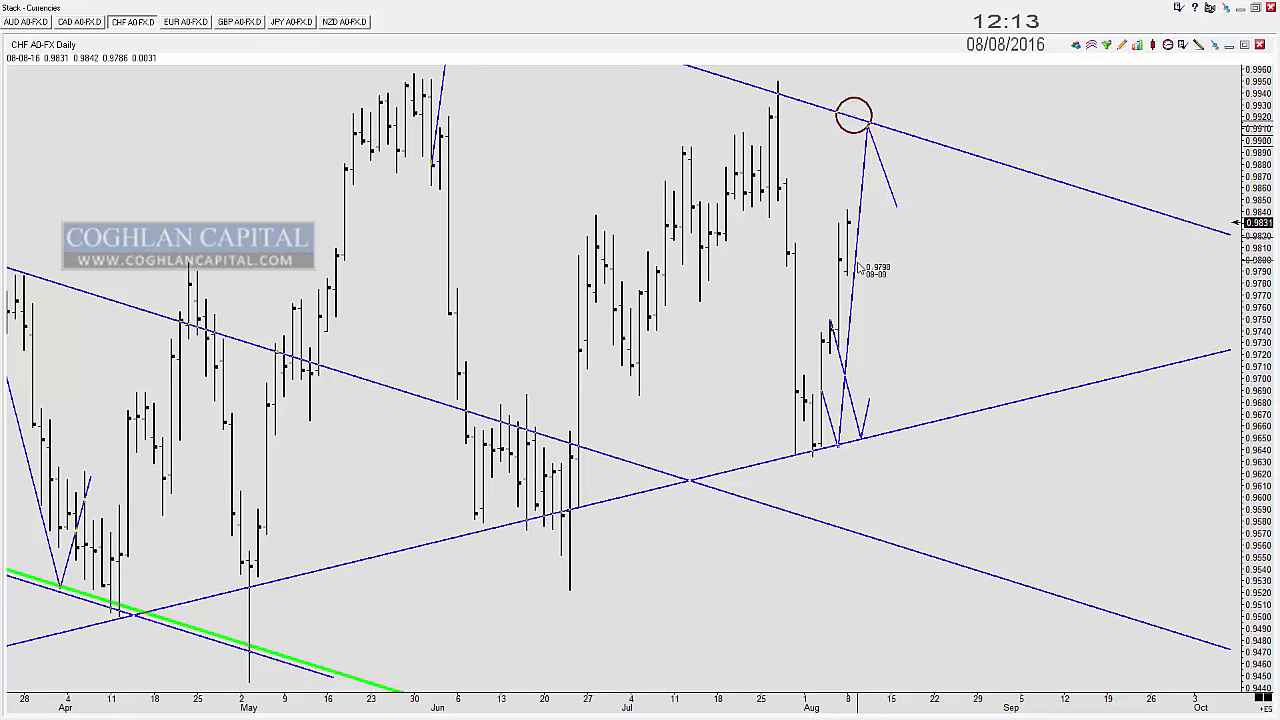
Step: Circle five spaced points along the falling blue line from late March to late September
scroll(857, 266, down, 2)
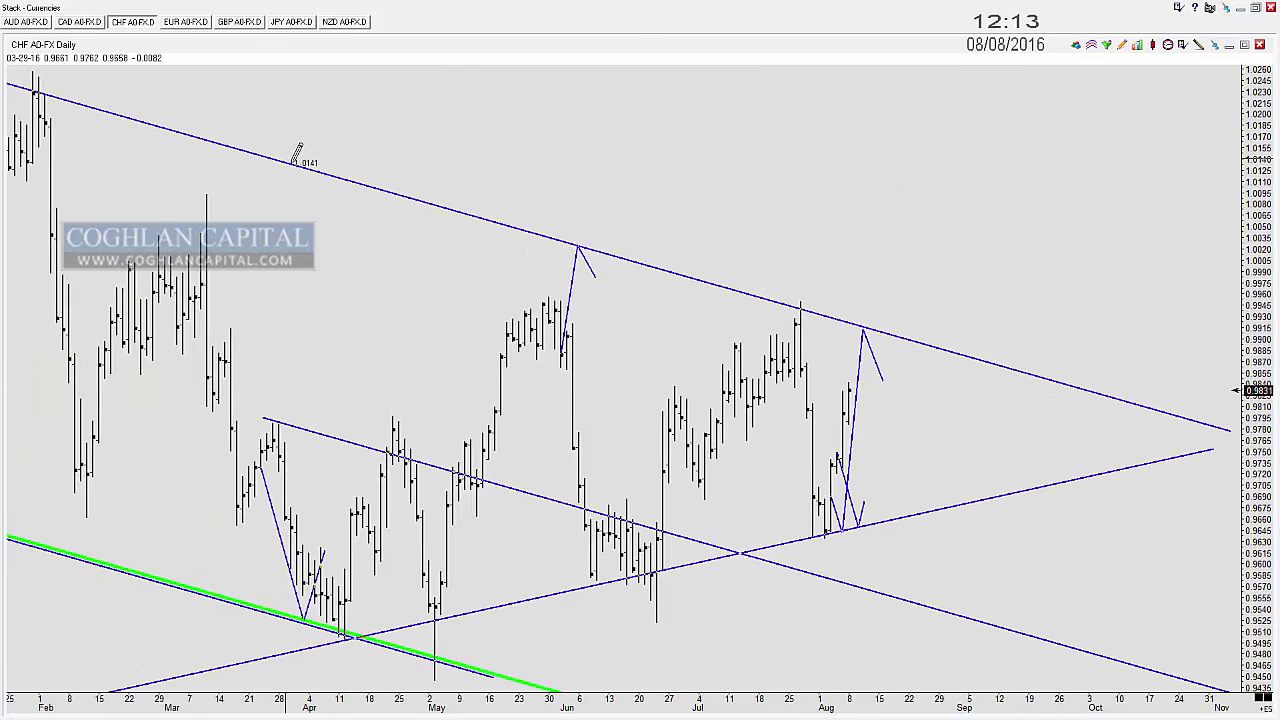
click(484, 224)
click(616, 249)
click(807, 305)
click(1037, 369)
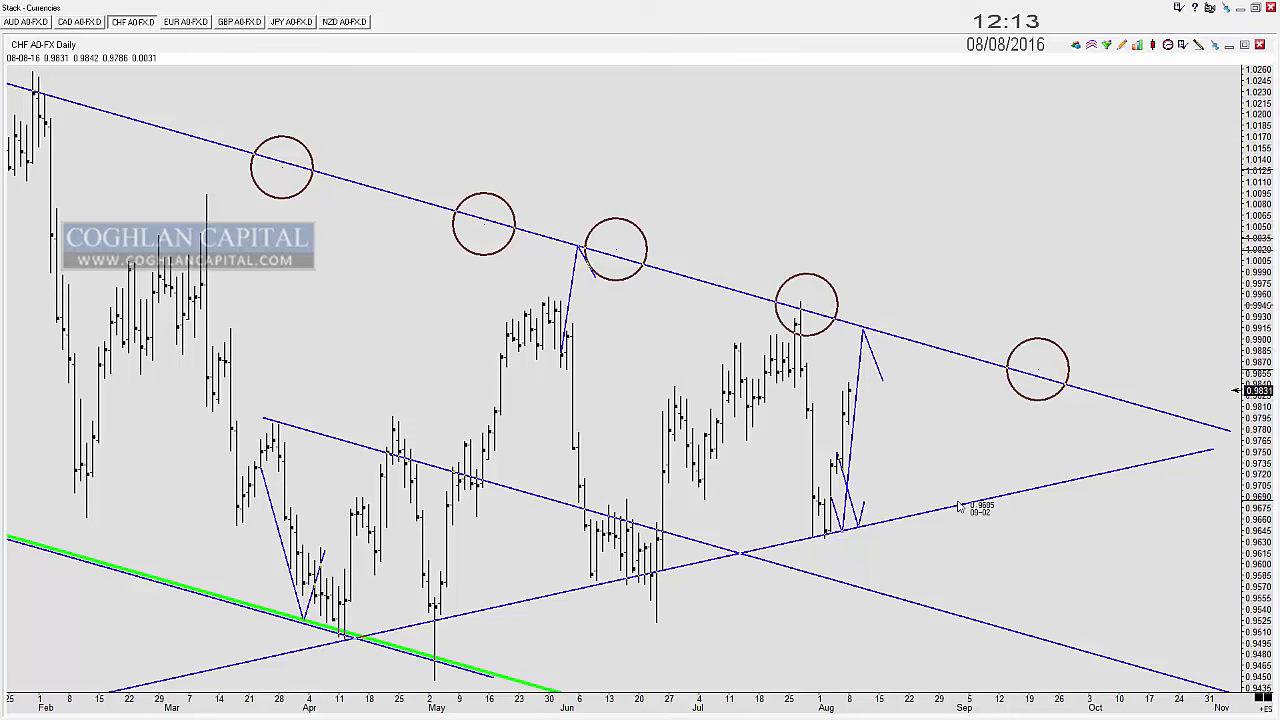
Step: Circle six points along the rising blue support line from mid-August back to June
click(870, 520)
click(822, 540)
click(783, 545)
click(717, 556)
click(681, 562)
click(589, 598)
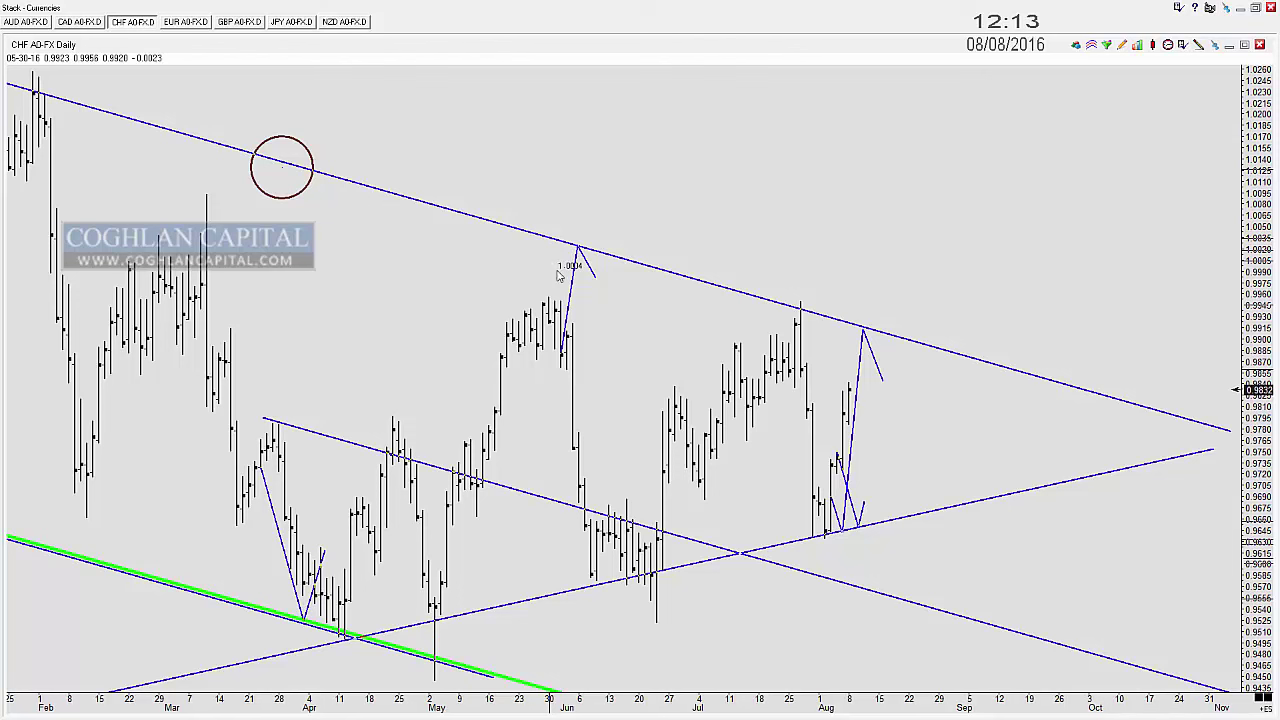
Step: Circle the late-July high and further points along the falling blue line into late August
click(801, 301)
click(832, 316)
click(848, 321)
click(859, 323)
click(899, 334)
click(922, 342)
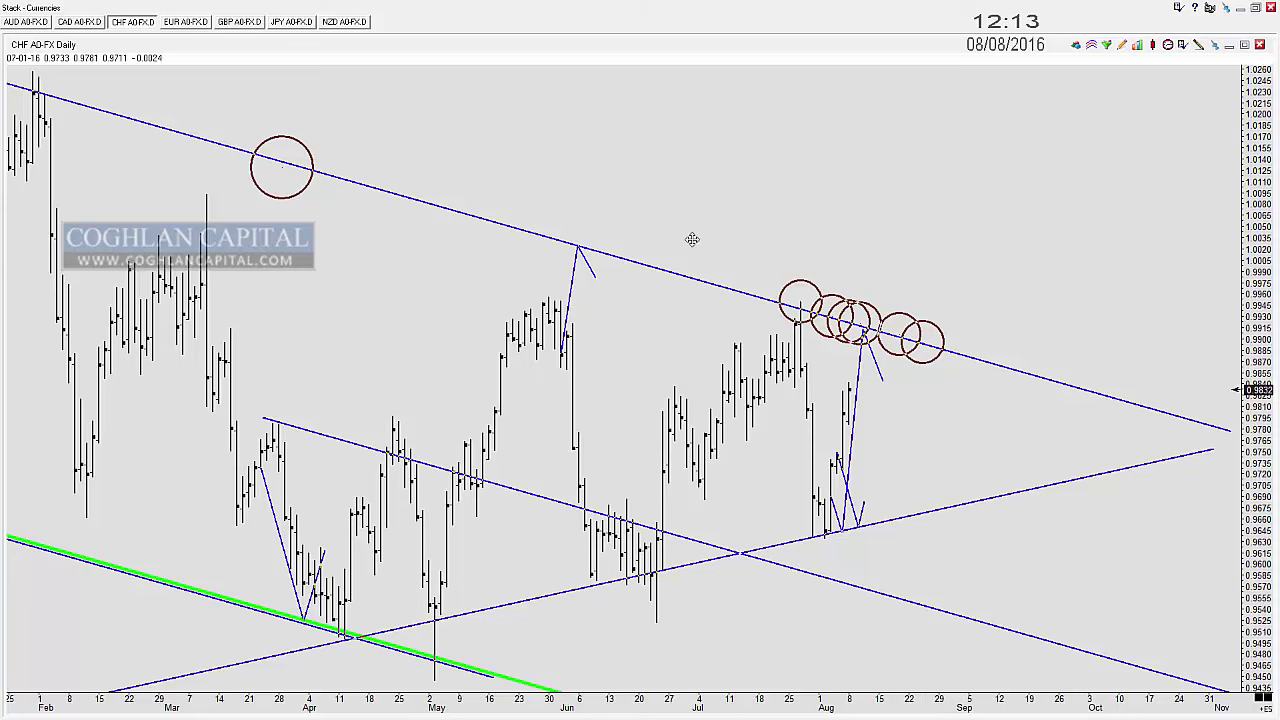
Step: Switch to the weekly currency charts and open the weekly Swiss franc chart
key(ctrl+Tab)
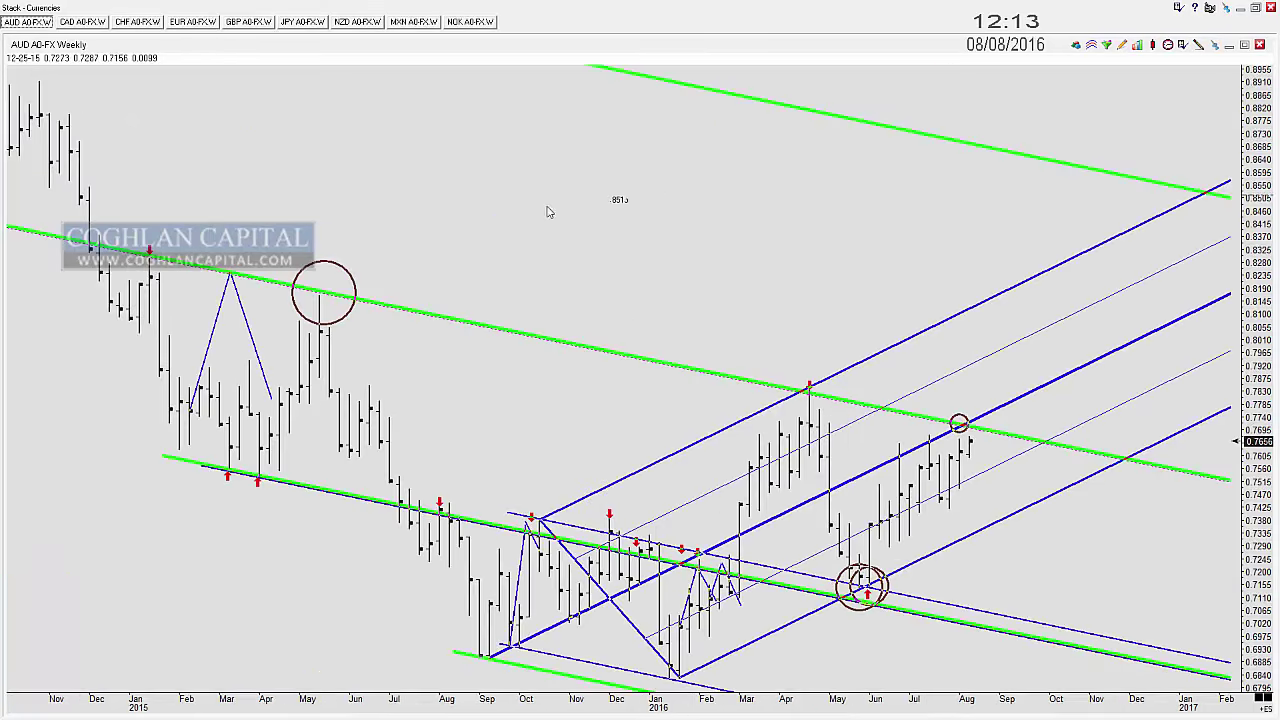
click(149, 25)
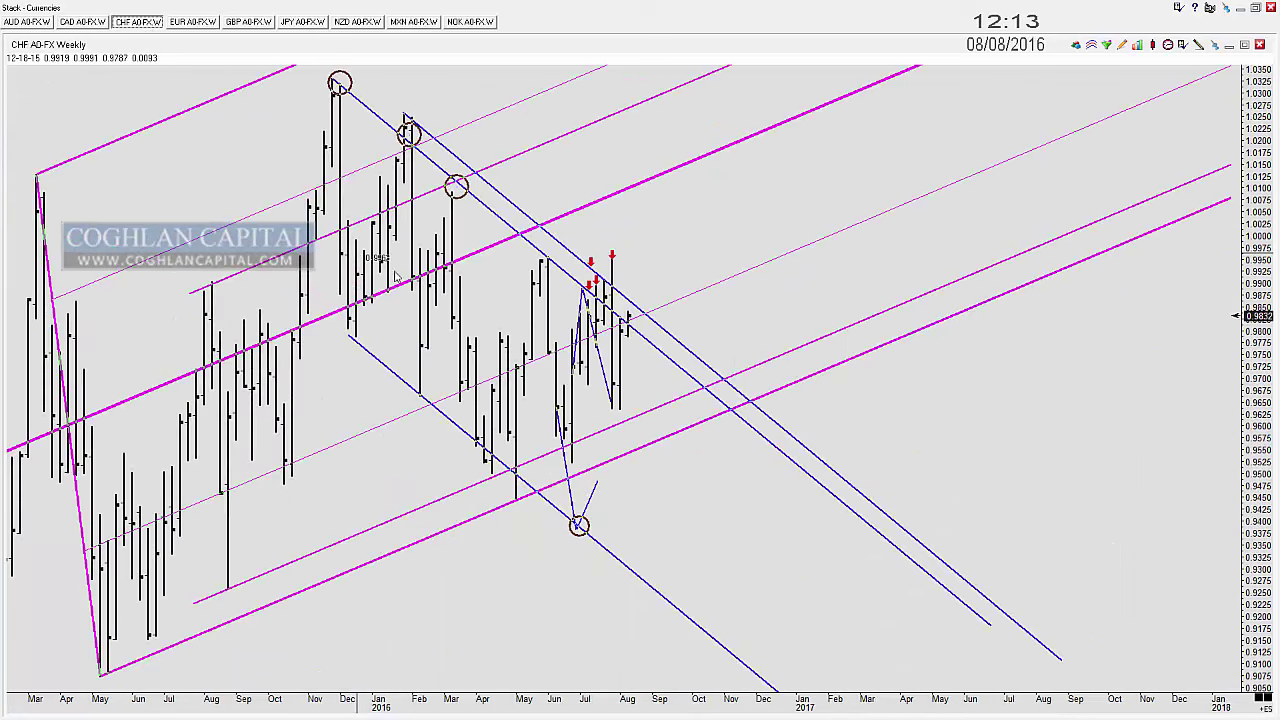
drag(506, 341, 519, 388)
Step: Place circles along the thick rising magenta line from mid-2015 to April 2017
drag(231, 194, 360, 174)
click(423, 150)
click(619, 125)
click(797, 98)
click(962, 78)
Step: Delete the circles placed along the thick magenta line
key(Delete)
key(Delete)
key(Delete)
key(Delete)
key(Delete)
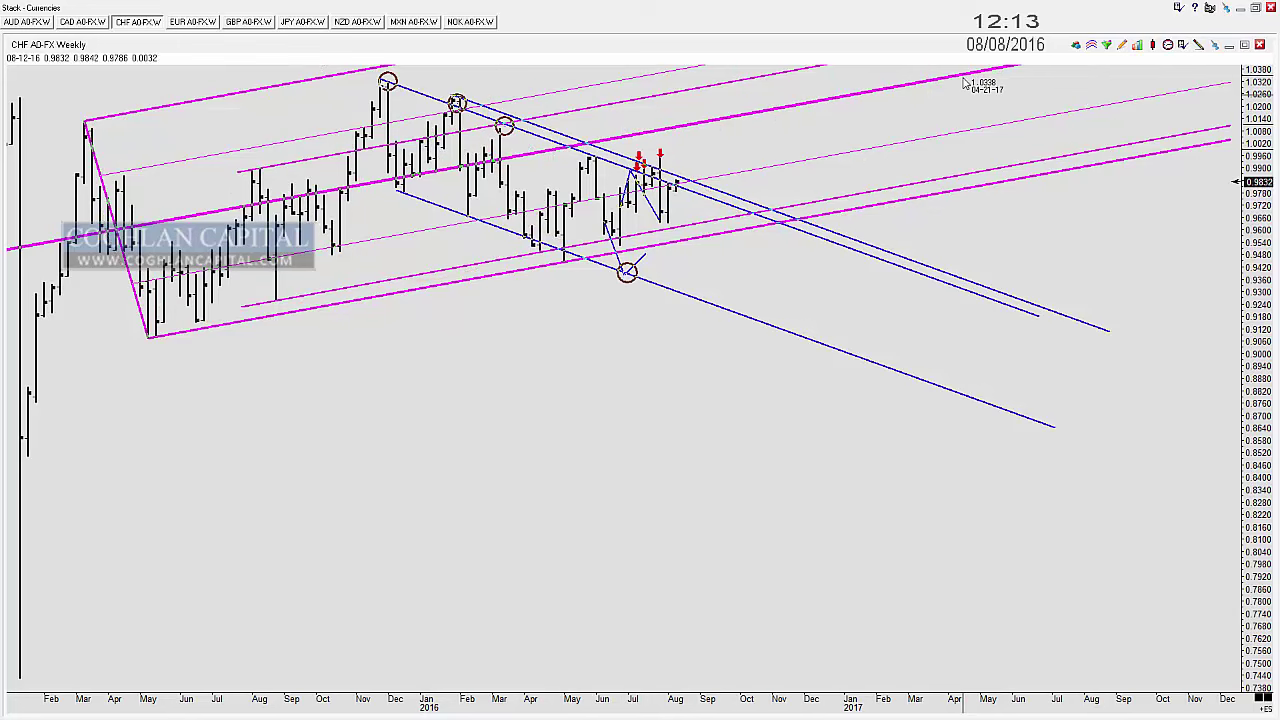
Step: Place four large overlapping circles down the falling blue channel and remove them again
key(Up)
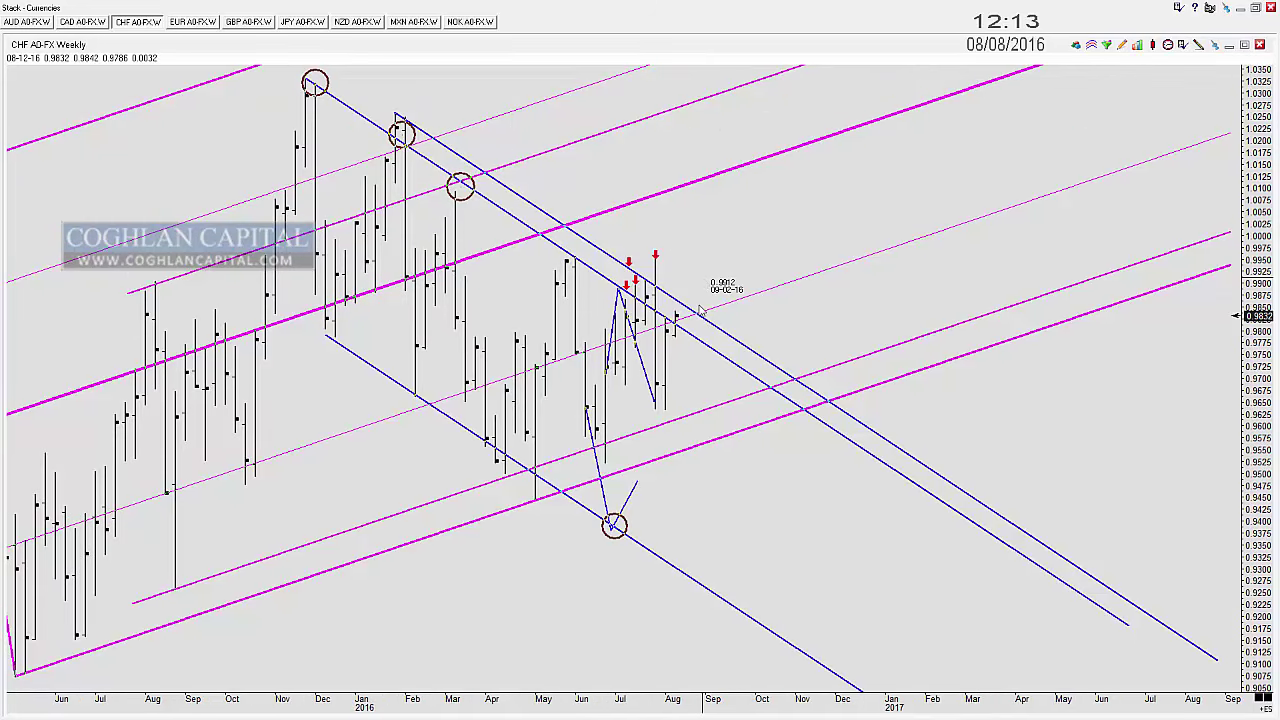
mouse_move(358, 207)
mouse_down()
mouse_move(549, 317)
mouse_move(668, 418)
mouse_up()
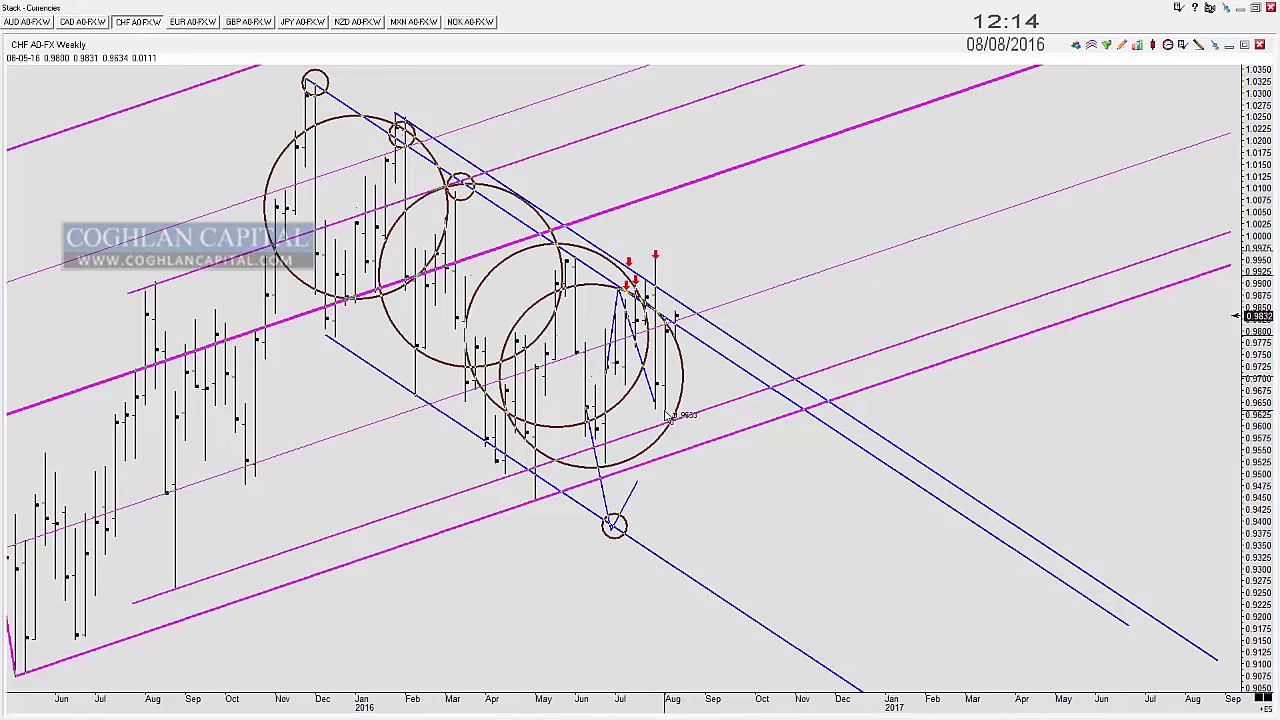
key(Delete)
key(Delete)
key(Delete)
key(Delete)
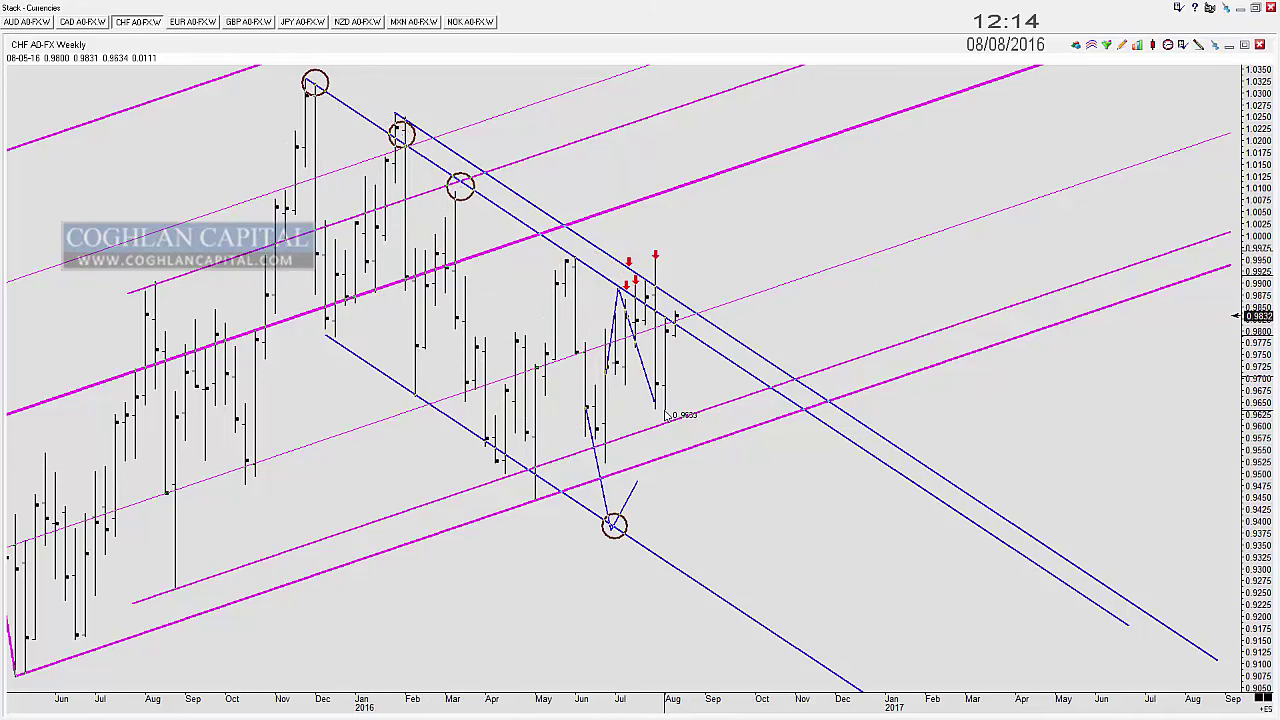
Step: Circle a run of points down the falling blue resistance lines and mark the area along the lower magenta lines
click(563, 231)
click(588, 248)
click(597, 253)
click(618, 265)
click(630, 277)
drag(648, 285, 732, 355)
mouse_move(494, 513)
mouse_down()
mouse_move(648, 448)
mouse_move(700, 443)
mouse_up()
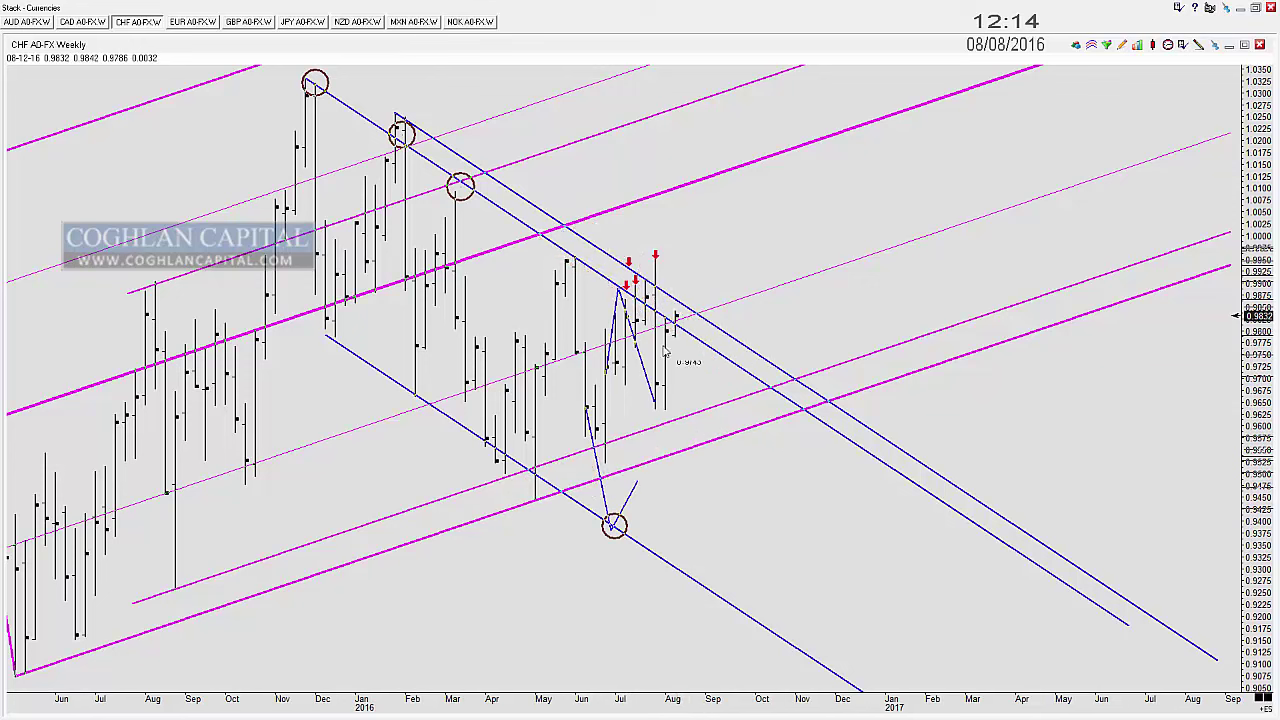
Step: Circle the July highs at the two falling blue lines and draw a steep rising line from the latest bar to about 1.0300
mouse_move(633, 272)
mouse_down()
mouse_move(662, 298)
mouse_move(648, 286)
mouse_up()
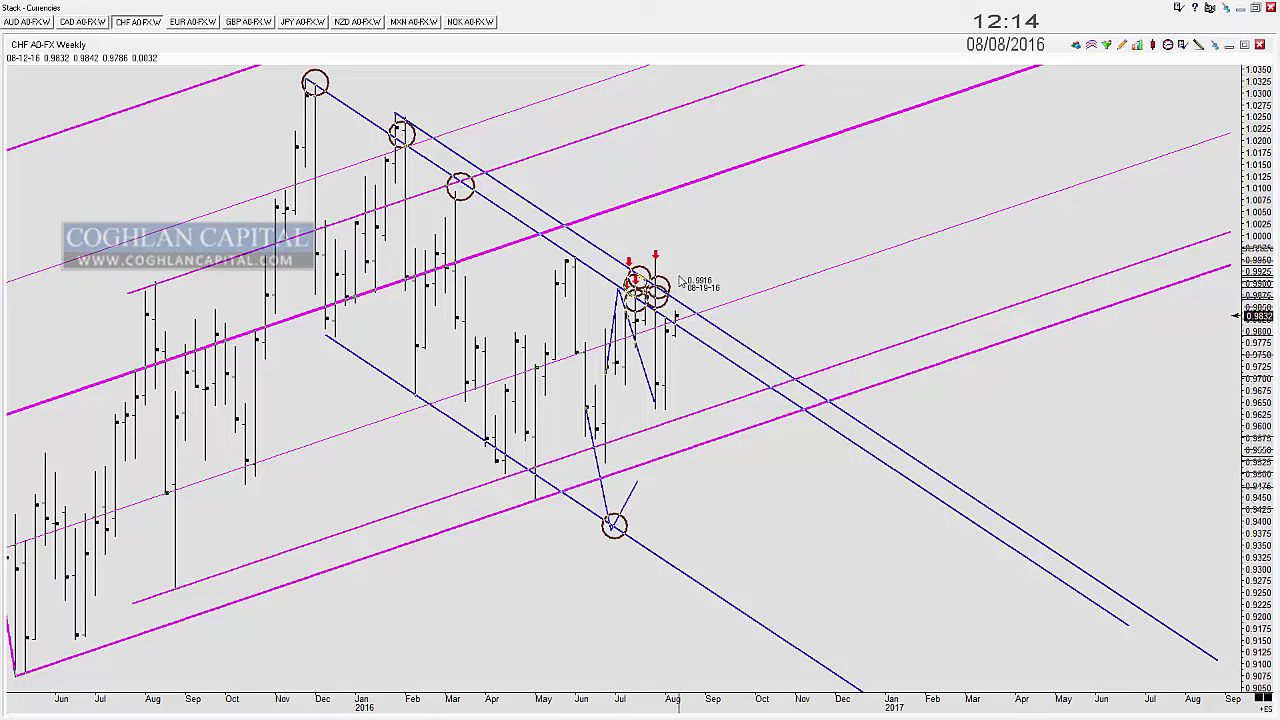
mouse_move(676, 316)
mouse_down()
mouse_move(708, 96)
mouse_move(736, 124)
mouse_up()
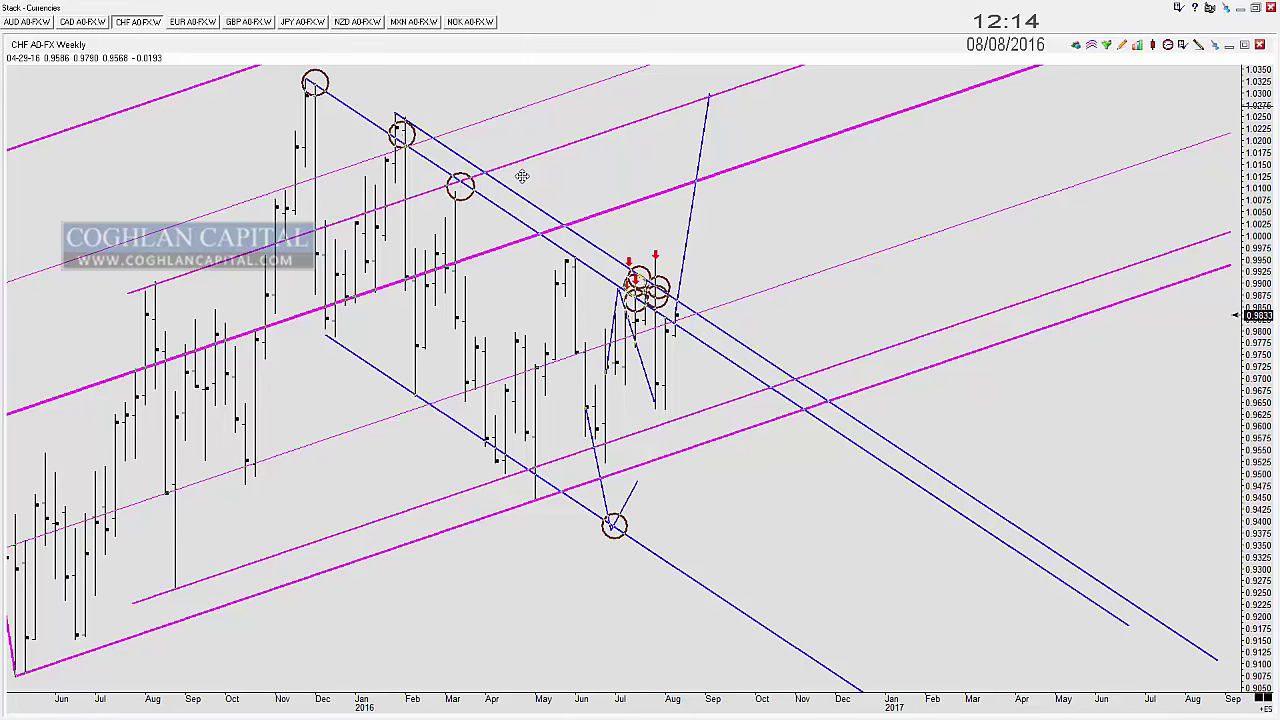
Step: Open the euro weekly chart and show its price history back to 2004
click(201, 23)
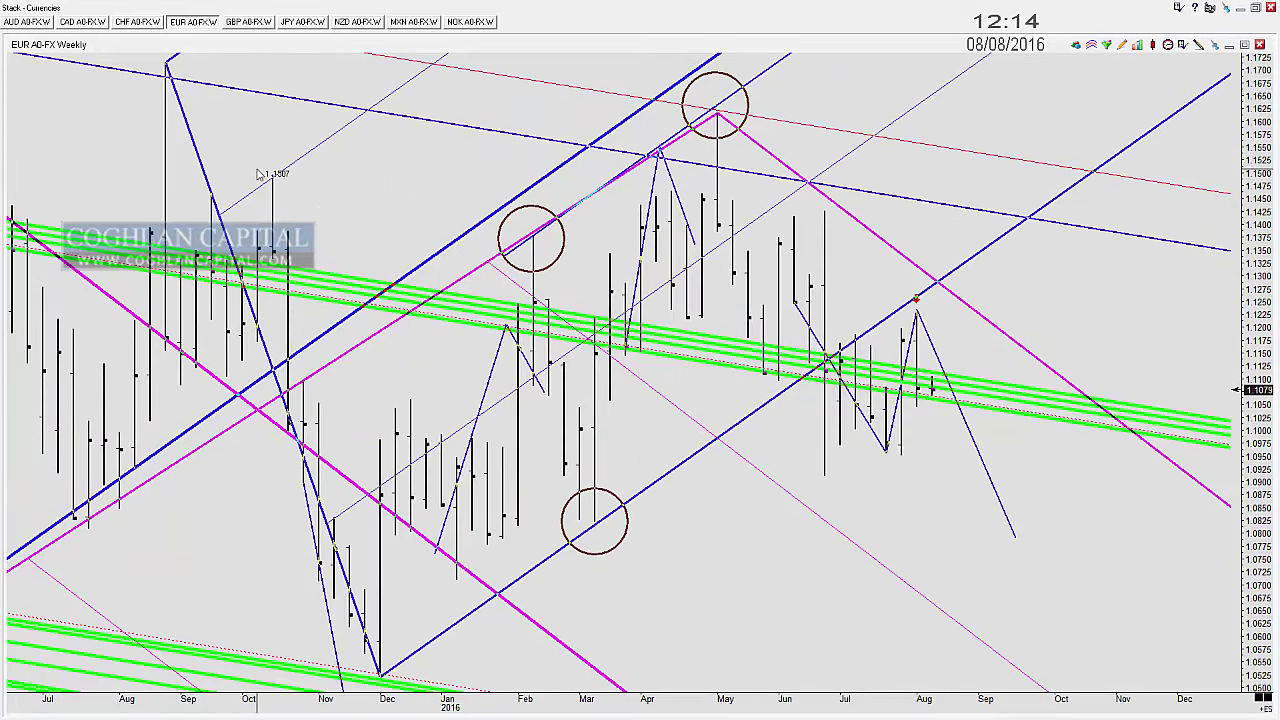
scroll(284, 368, down, 2)
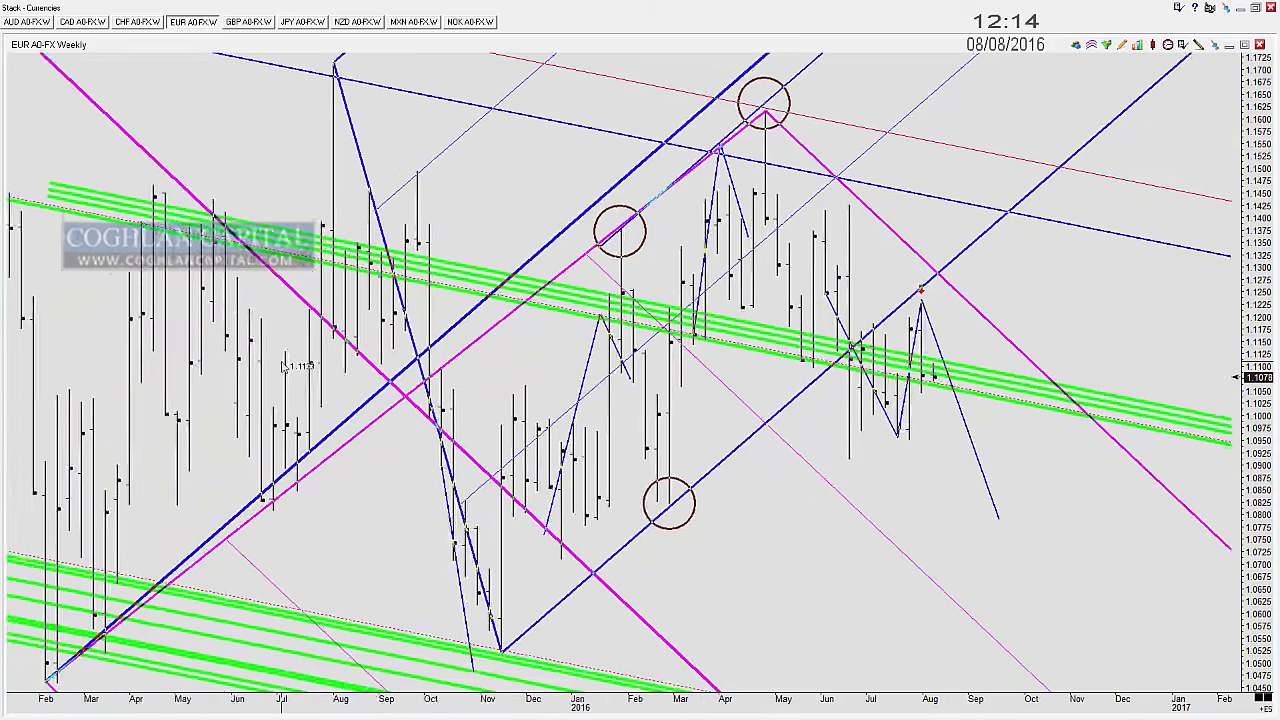
scroll(280, 362, down, 2)
scroll(280, 362, down, 4)
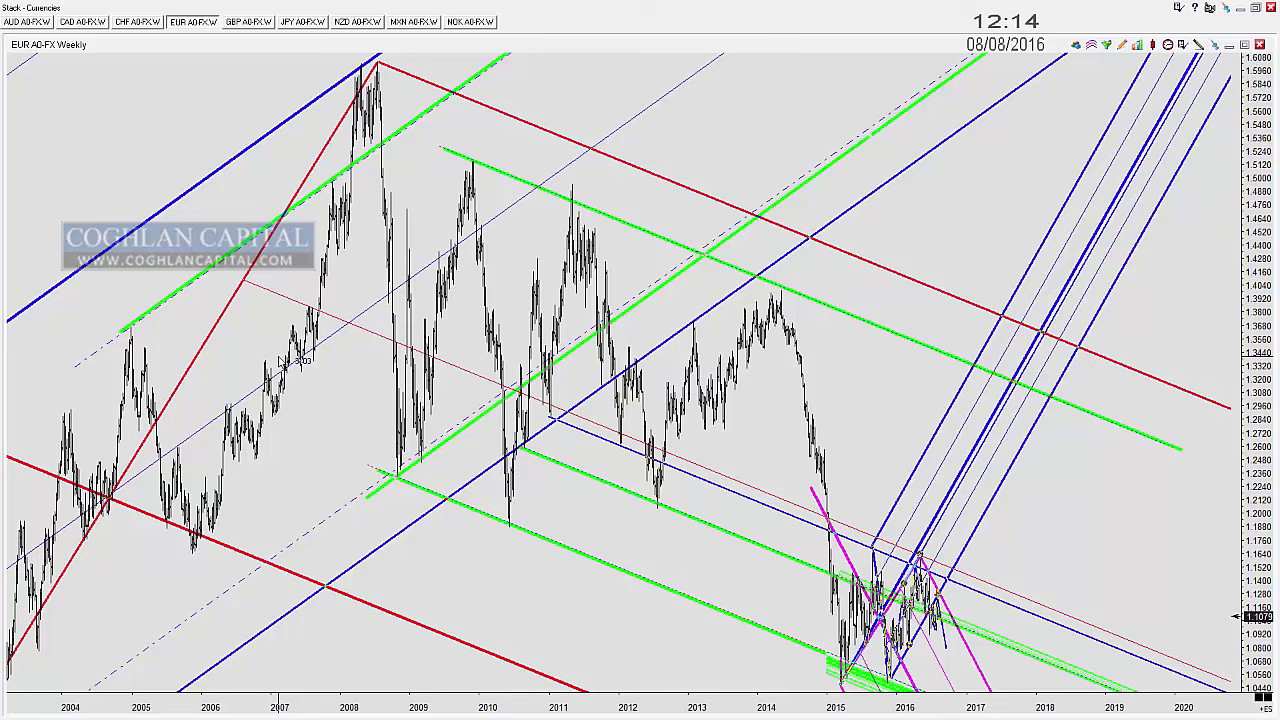
Step: Place large overlapping circles down the falling thin red line from the 2009 high and remove them again
drag(458, 318, 612, 400)
drag(684, 420, 848, 480)
click(903, 489)
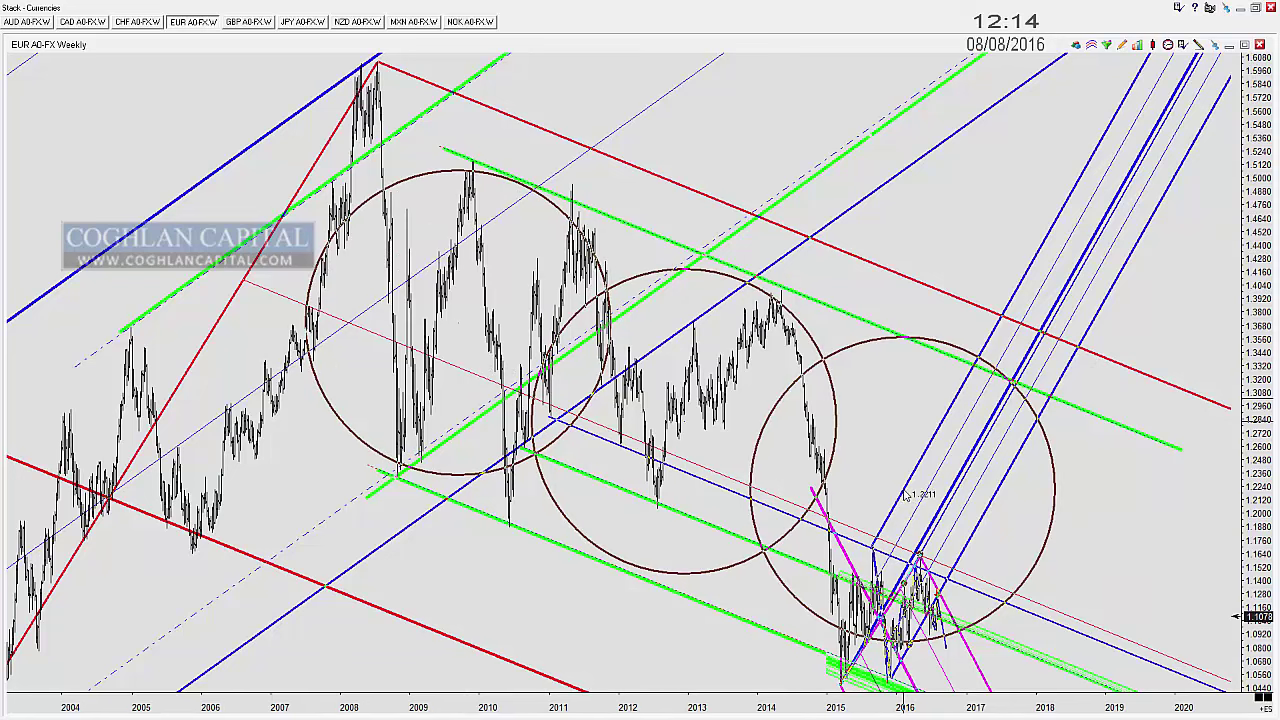
click(1104, 591)
key(ctrl+z)
key(ctrl+z)
key(ctrl+z)
key(ctrl+z)
Step: Place circles up the thin rising blue line across the 2016 bars and remove them again
scroll(1033, 530, up, 10)
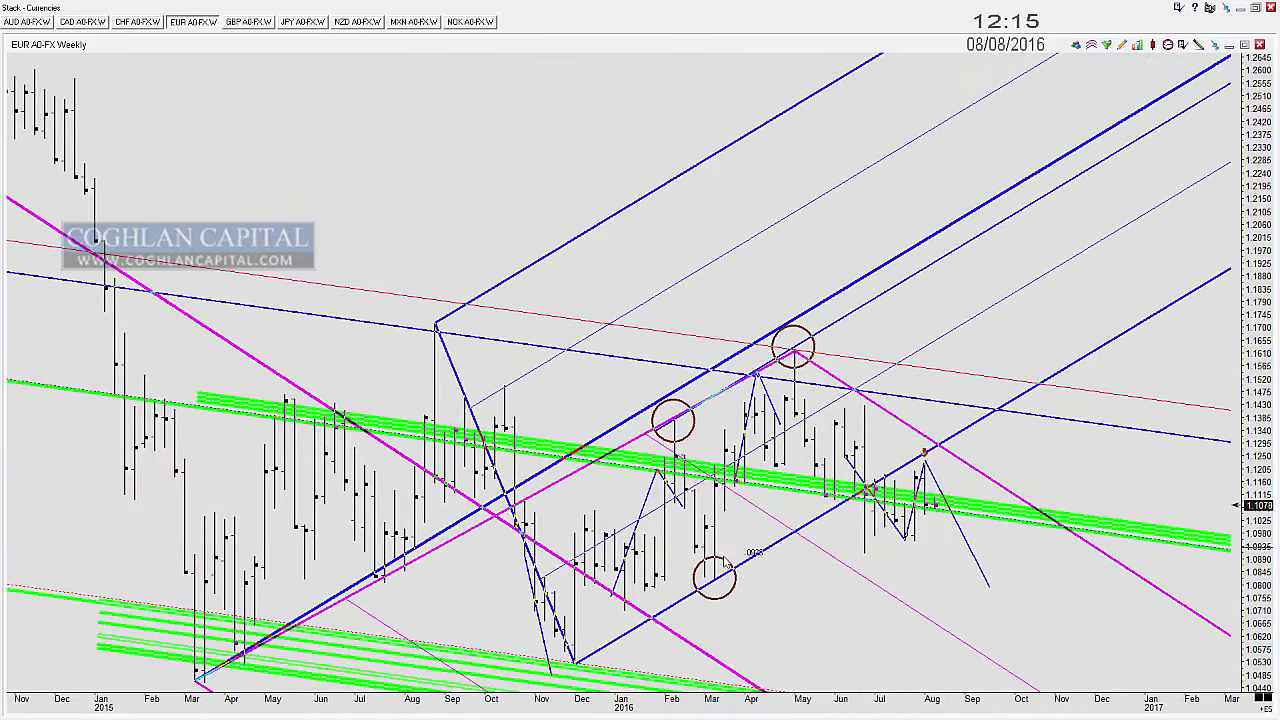
mouse_move(577, 548)
mouse_down()
mouse_move(650, 540)
mouse_move(667, 525)
mouse_up()
click(687, 473)
click(803, 418)
key(ctrl+z)
key(ctrl+z)
key(ctrl+z)
scroll(805, 428, up, 4)
scroll(737, 430, down, 1)
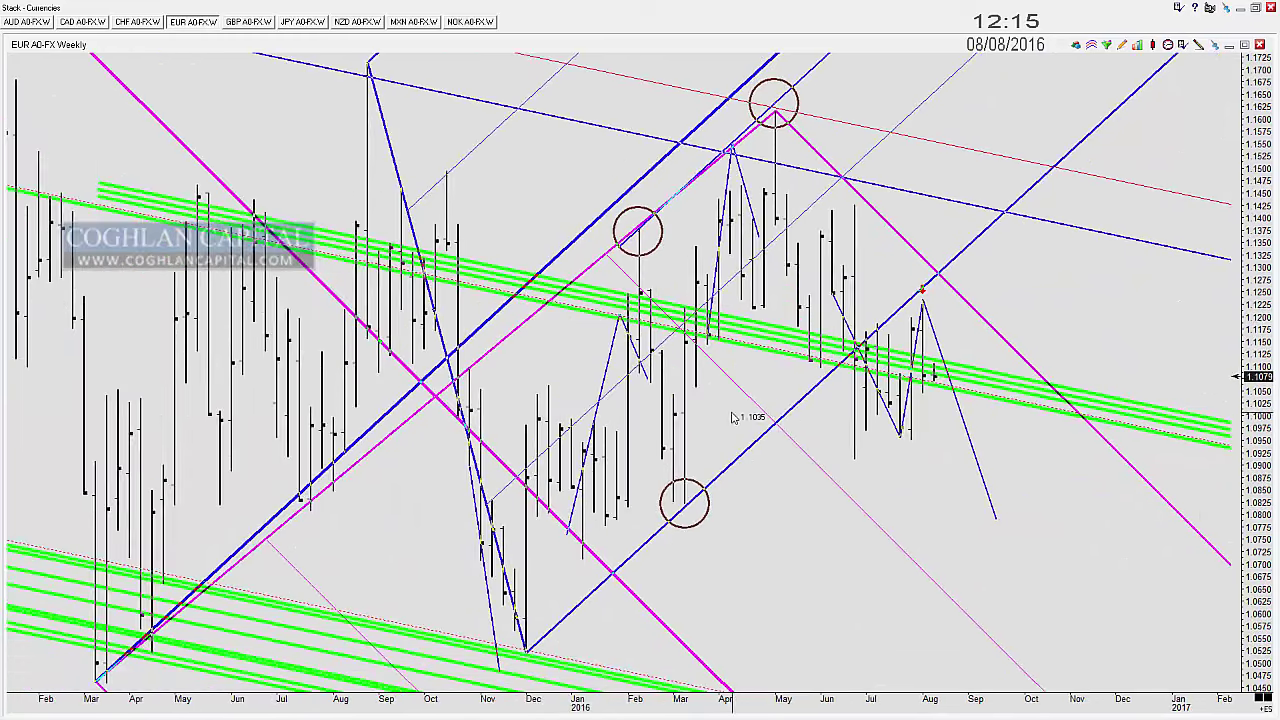
Step: Circle the February and May 2016 highs, the March low and points up the lower rising blue line, and remove these circles again
drag(783, 108, 776, 98)
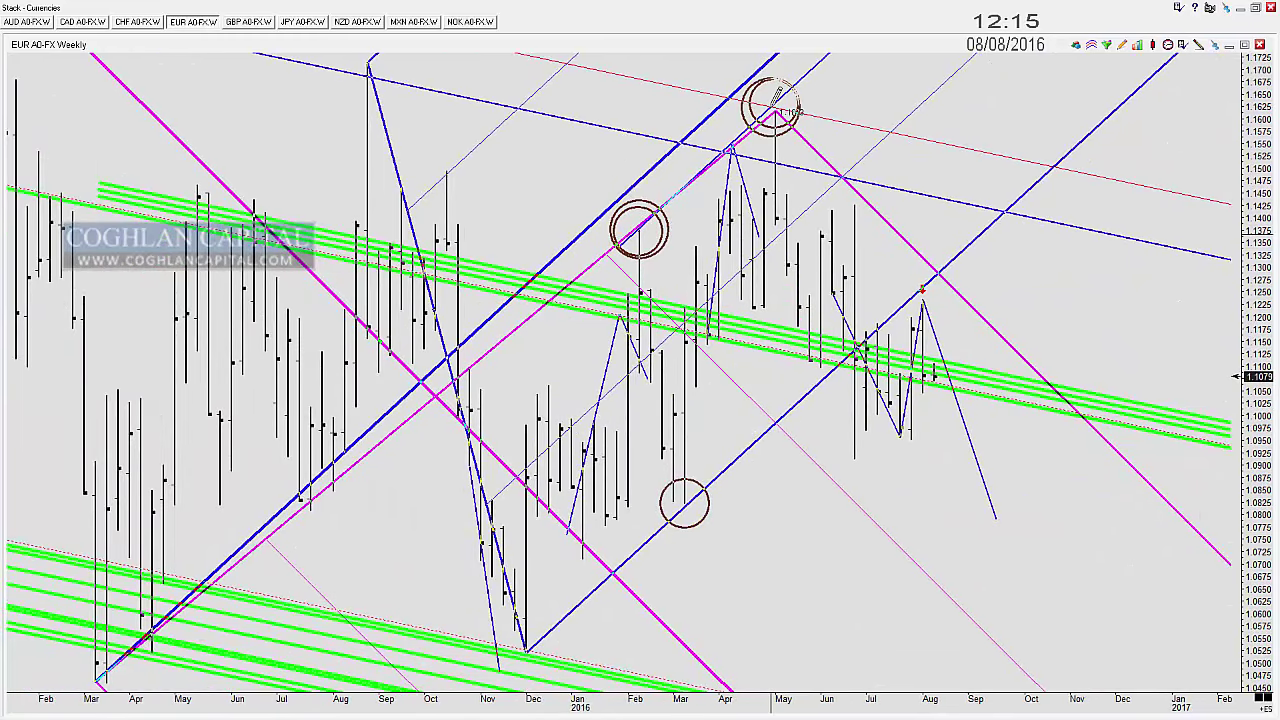
click(684, 505)
click(818, 373)
drag(820, 376, 931, 276)
key(ctrl+z)
key(ctrl+z)
key(ctrl+z)
key(ctrl+z)
key(ctrl+z)
key(ctrl+z)
key(ctrl+z)
key(ctrl+z)
key(ctrl+z)
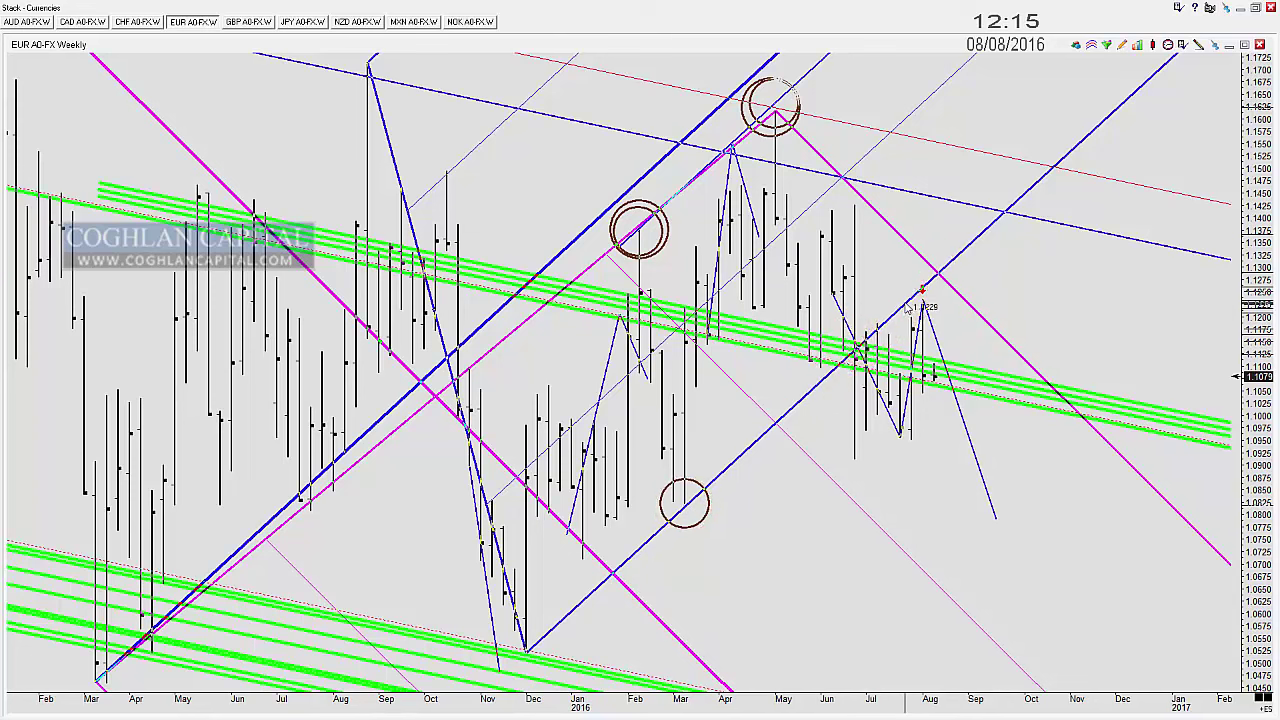
Step: Place overlapping circles along the lower rising blue line around the latest swing high, up to its crossing with the falling magenta line
scroll(906, 308, up, 3)
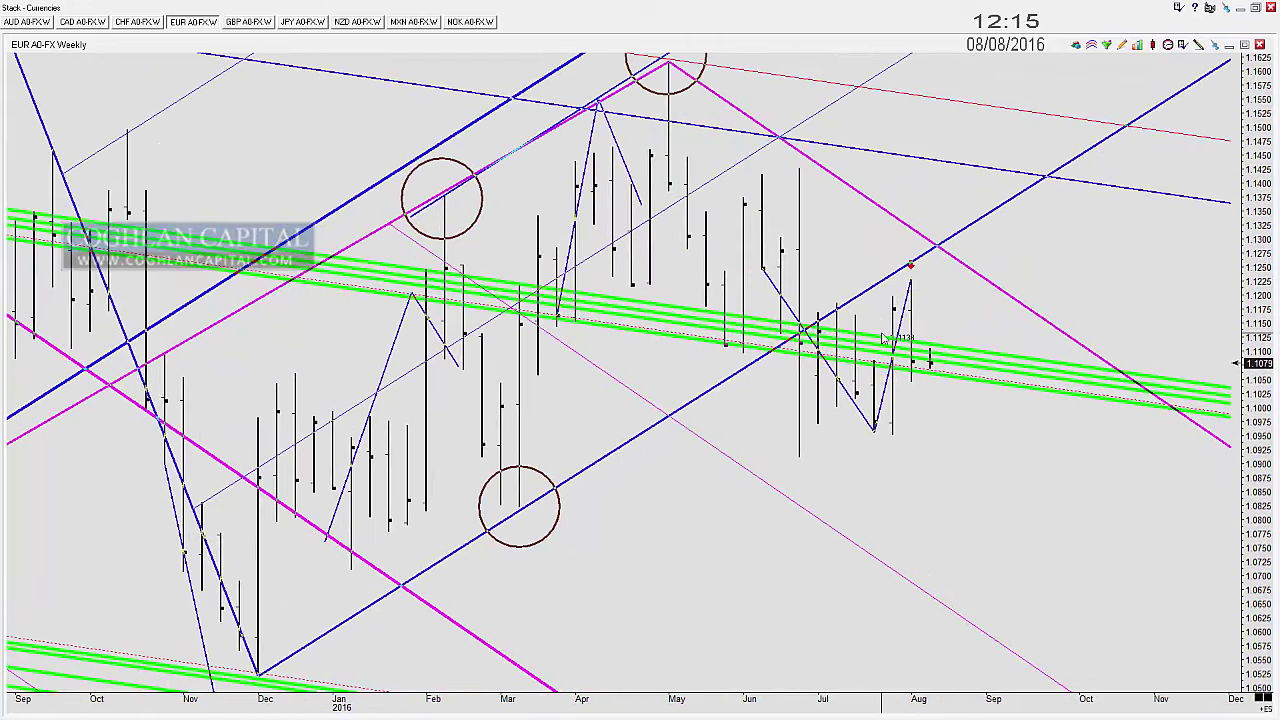
click(911, 275)
click(885, 286)
click(907, 267)
click(932, 251)
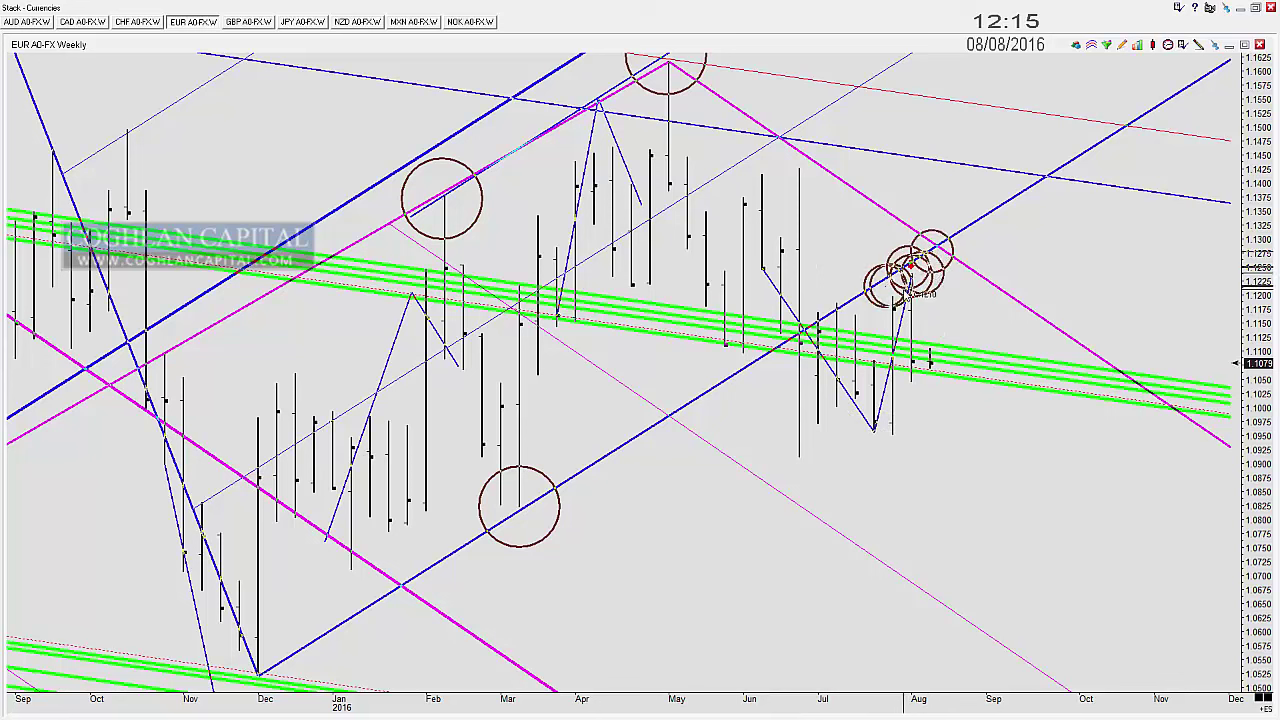
mouse_move(944, 282)
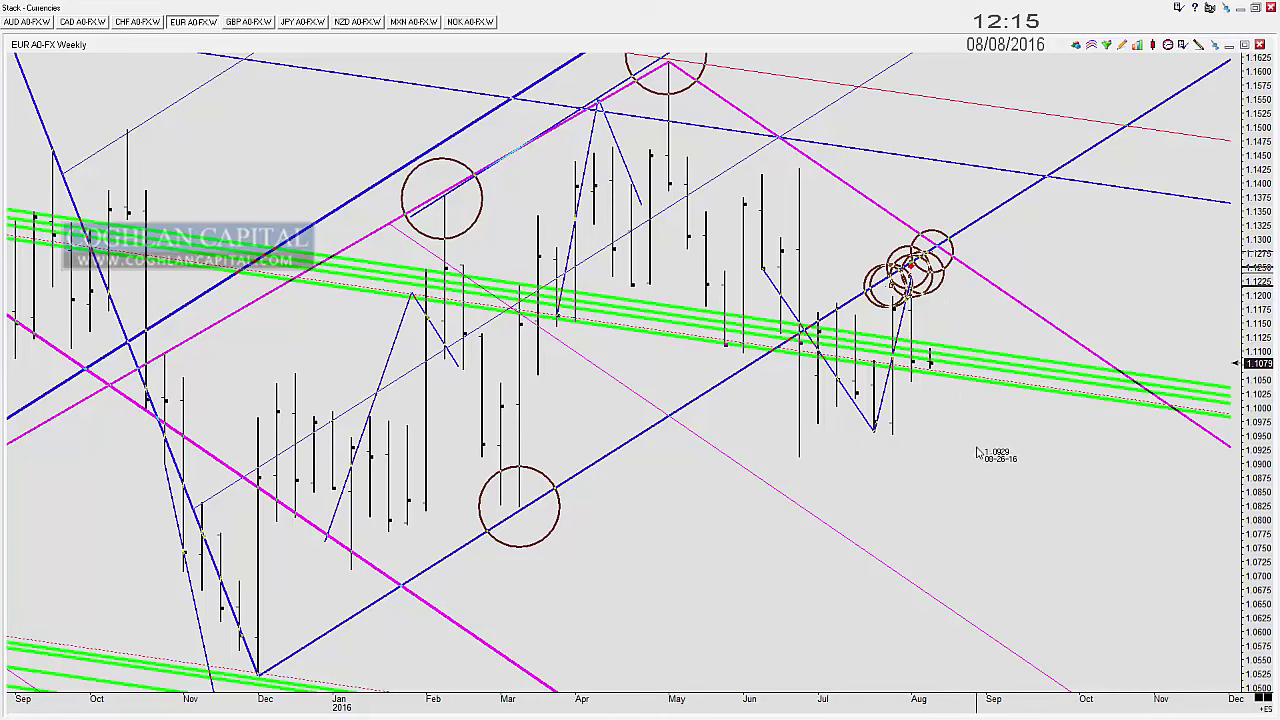
scroll(962, 437, down, 1)
scroll(962, 437, down, 1)
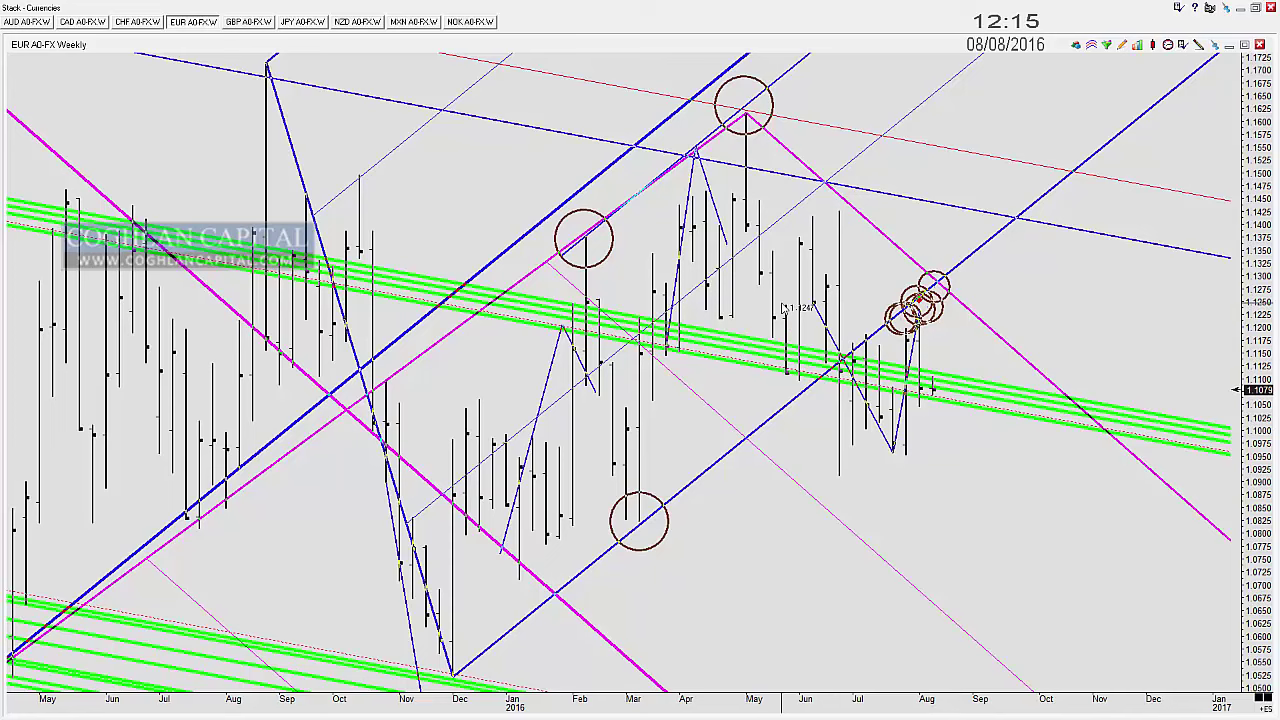
Step: Examine the euro on the 240-minute and daily charts around the early August bars
key(ctrl+Tab)
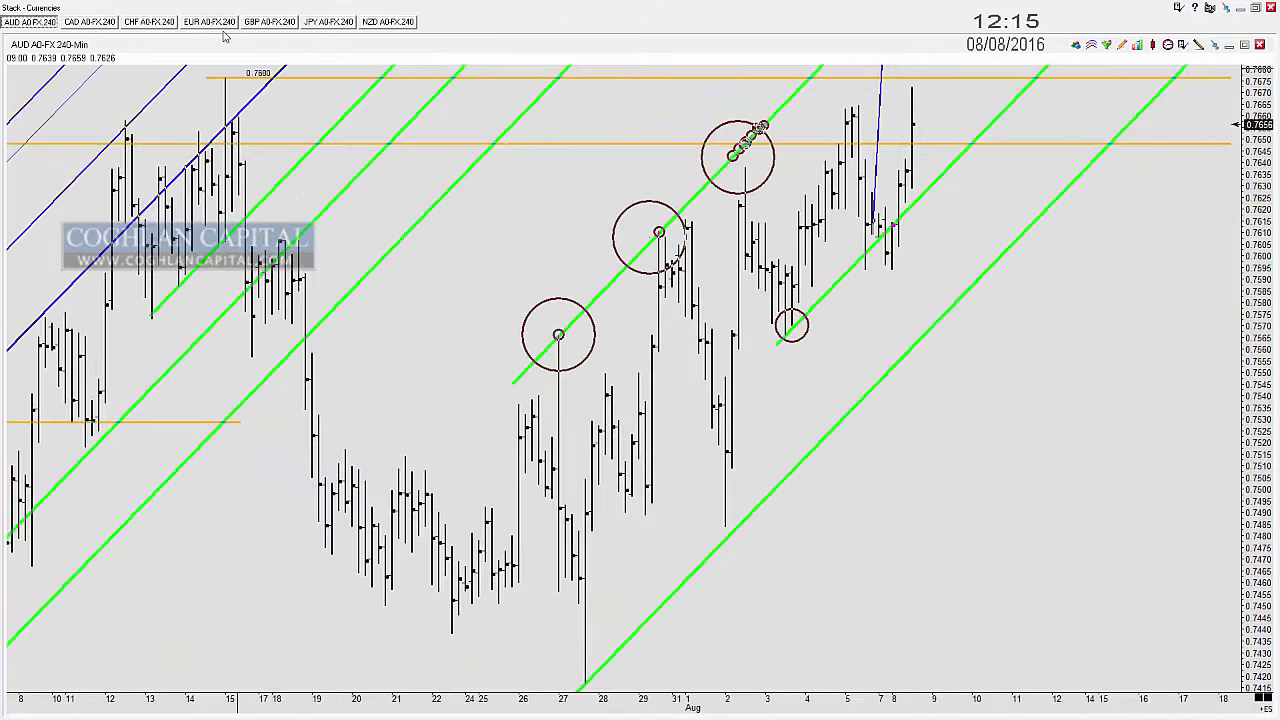
click(215, 22)
scroll(370, 168, up, 2)
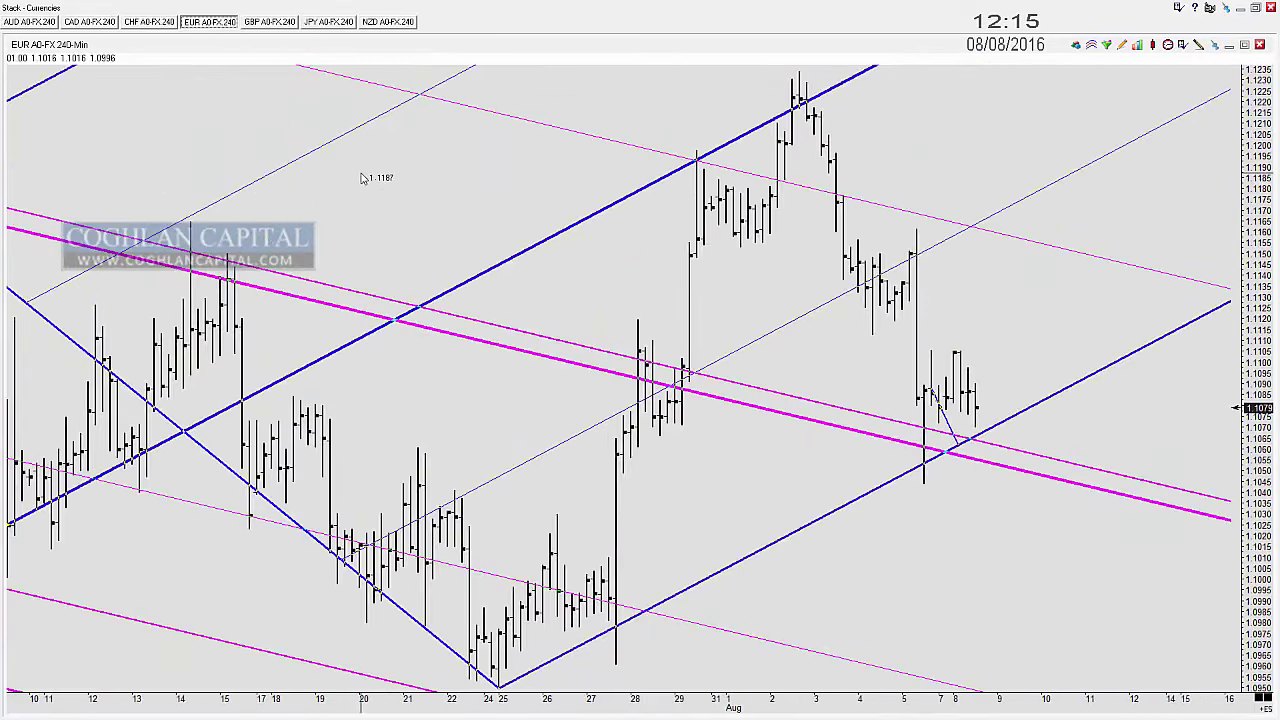
key(ctrl+Tab)
click(186, 22)
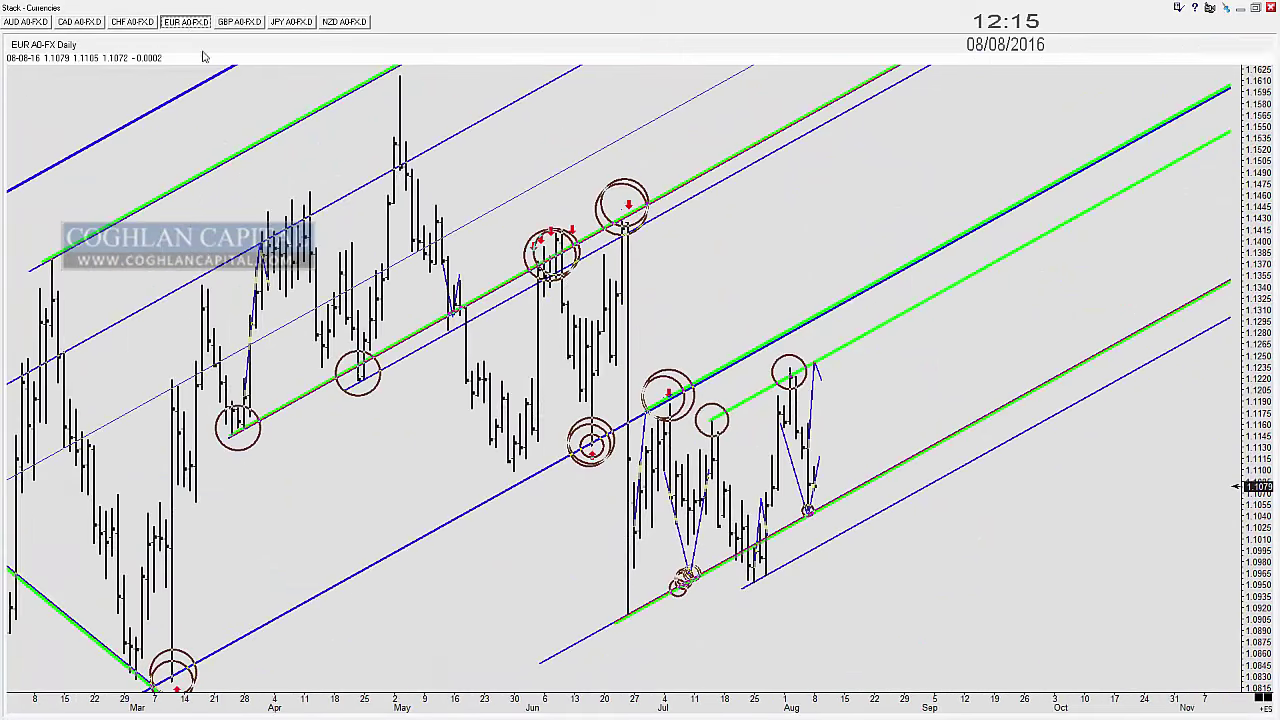
scroll(565, 300, up, 2)
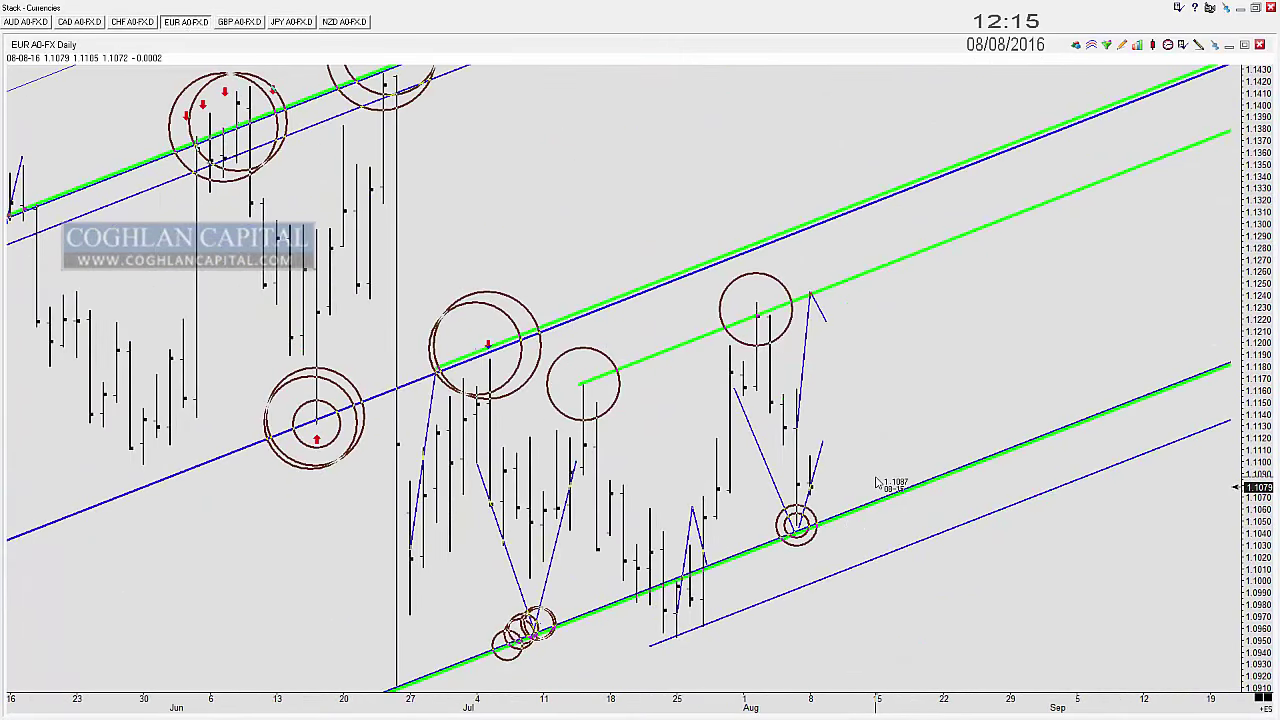
Step: Return to the euro 240-minute chart and circle the August 5 low at the lower rising blue line
key(ctrl+Tab)
scroll(884, 480, up, 1)
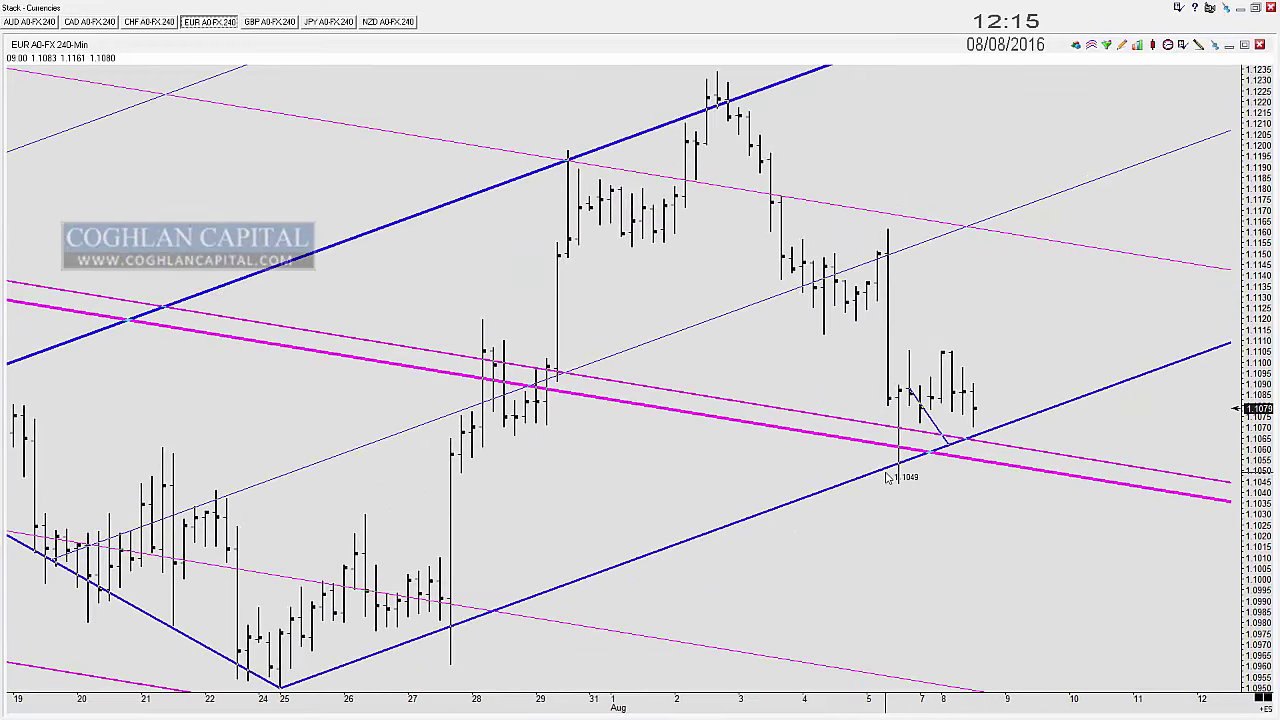
click(898, 480)
drag(901, 487, 898, 468)
click(910, 389)
click(921, 399)
click(942, 428)
click(944, 423)
drag(966, 440, 1008, 412)
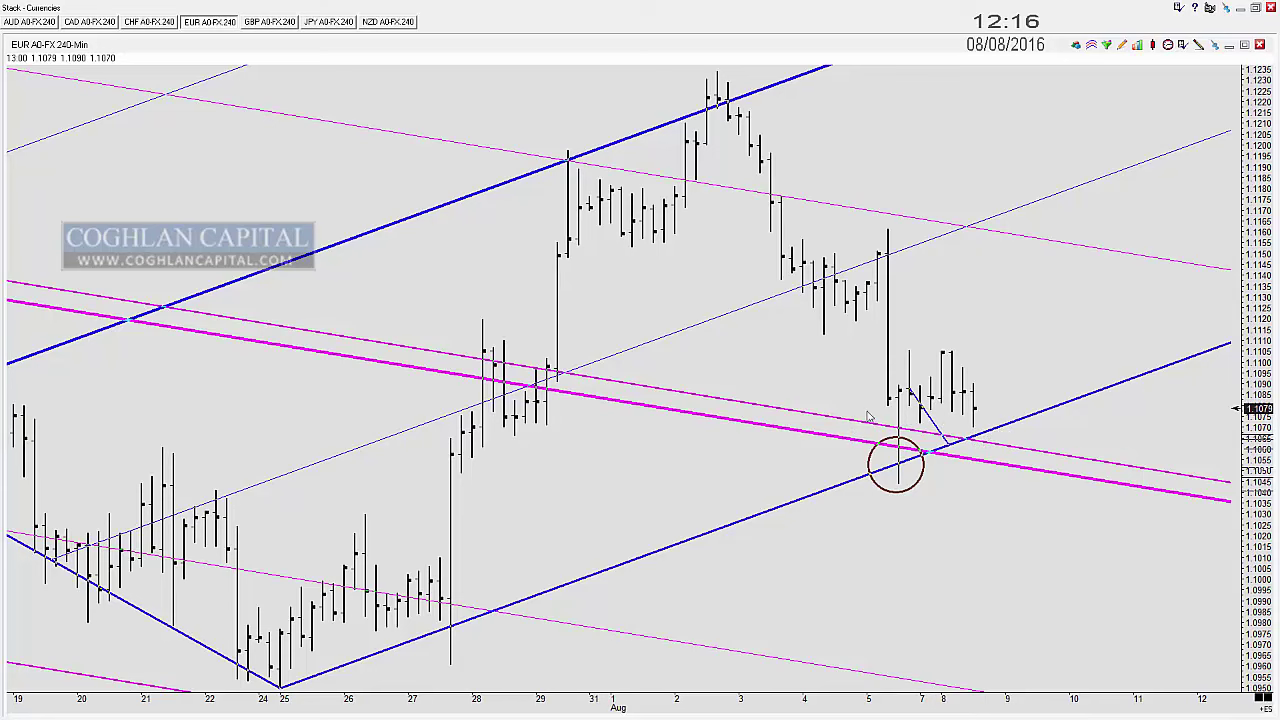
Step: Circle the reaction points down the two falling magenta lines and cover their latest crossing with the lower blue line in overlapping circles
key(Down)
key(Down)
key(Down)
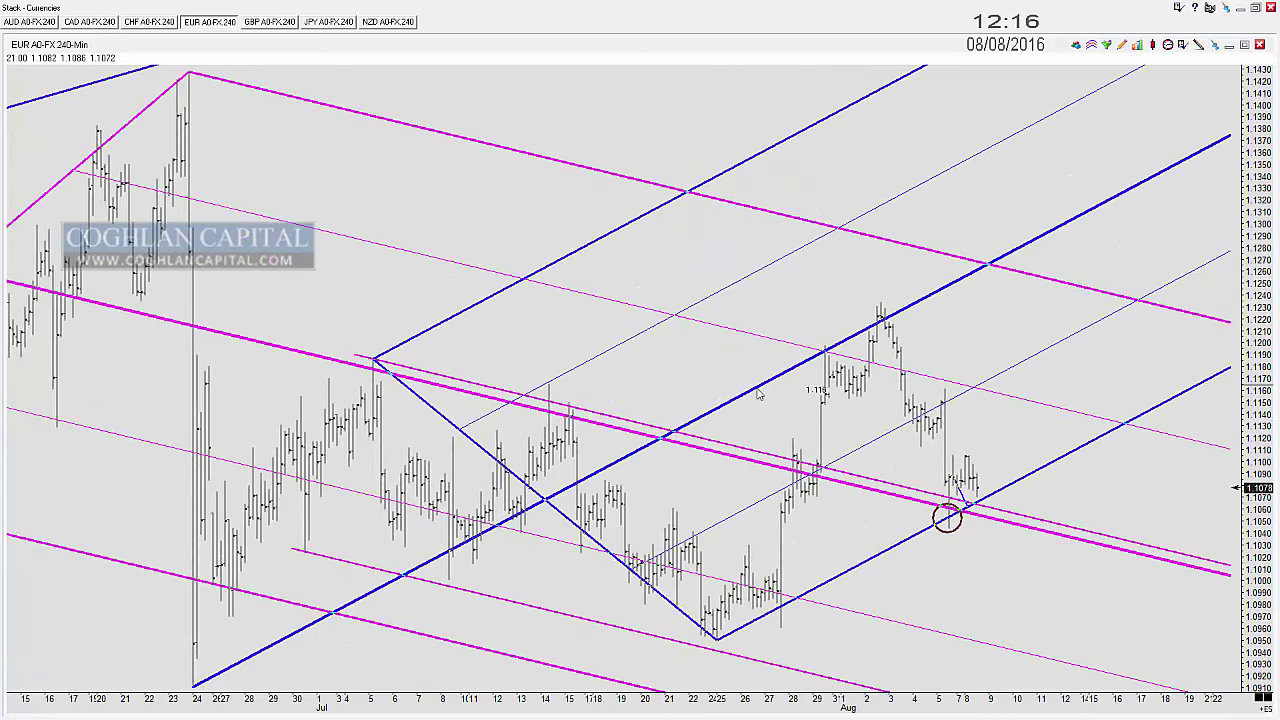
click(374, 365)
click(561, 407)
click(796, 462)
click(972, 508)
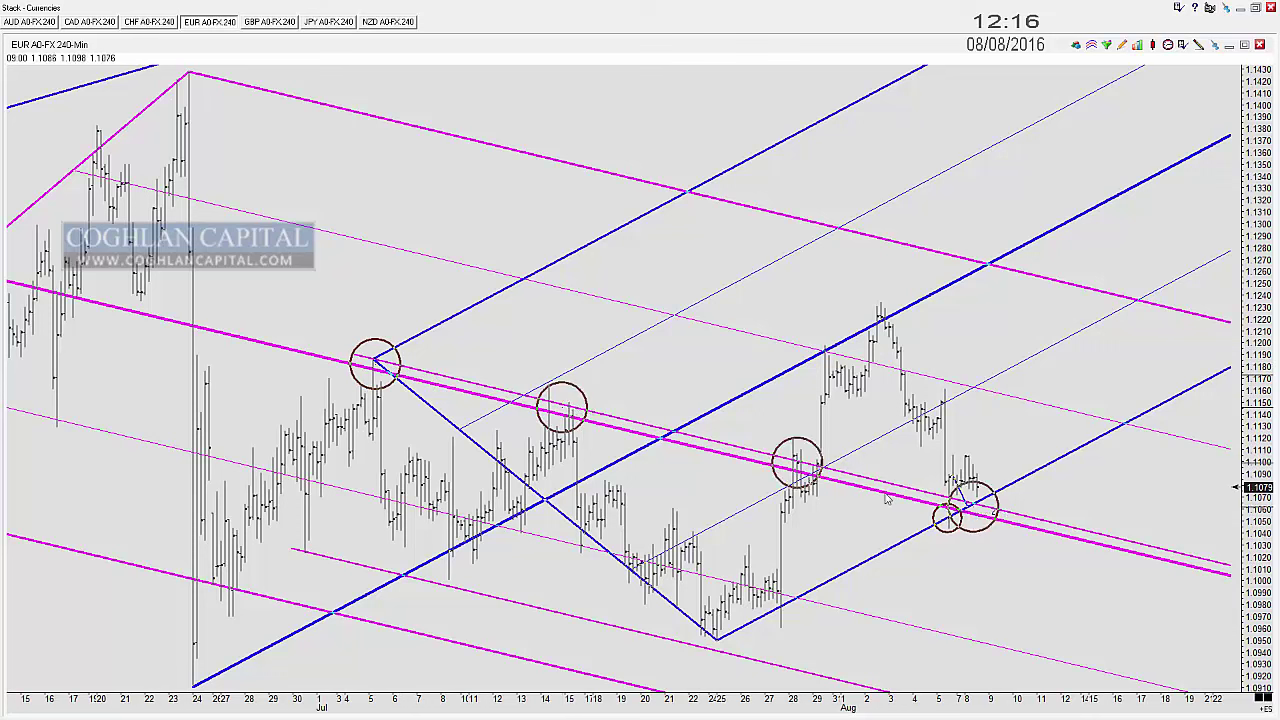
click(964, 491)
drag(963, 508, 985, 514)
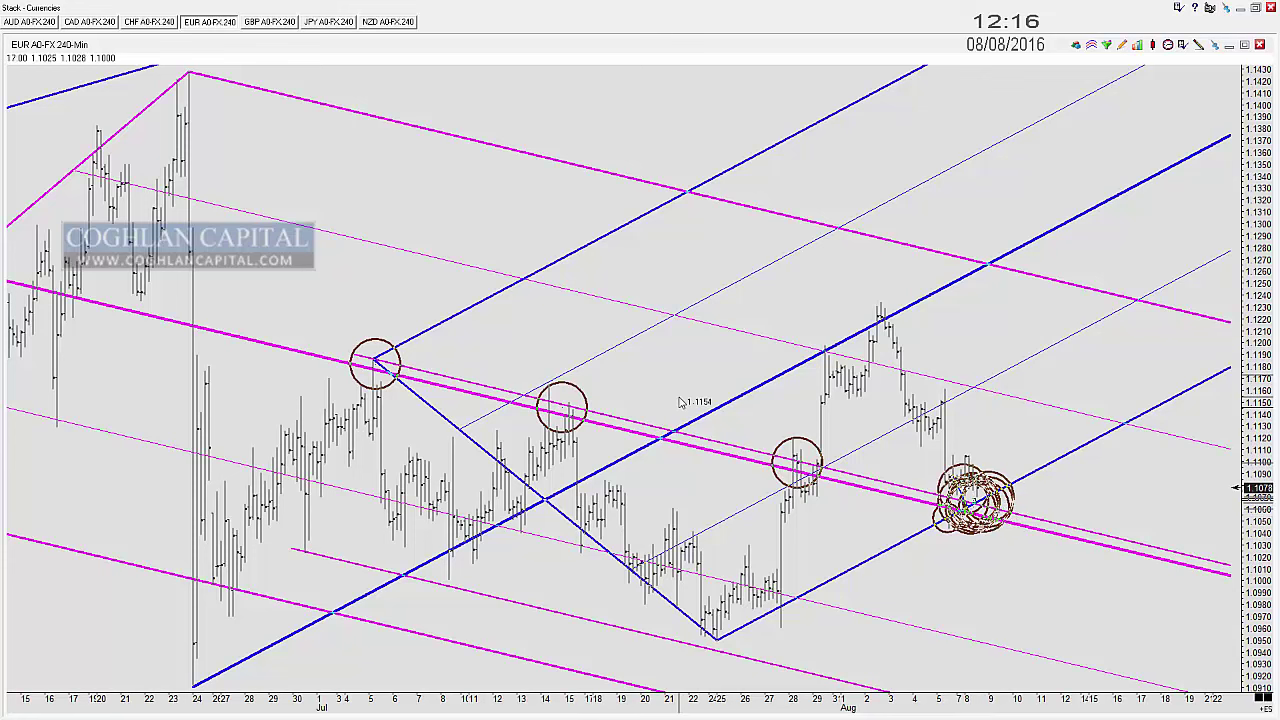
Step: View the Swiss franc 240-minute chart and switch to the US dollar index daily chart
click(150, 22)
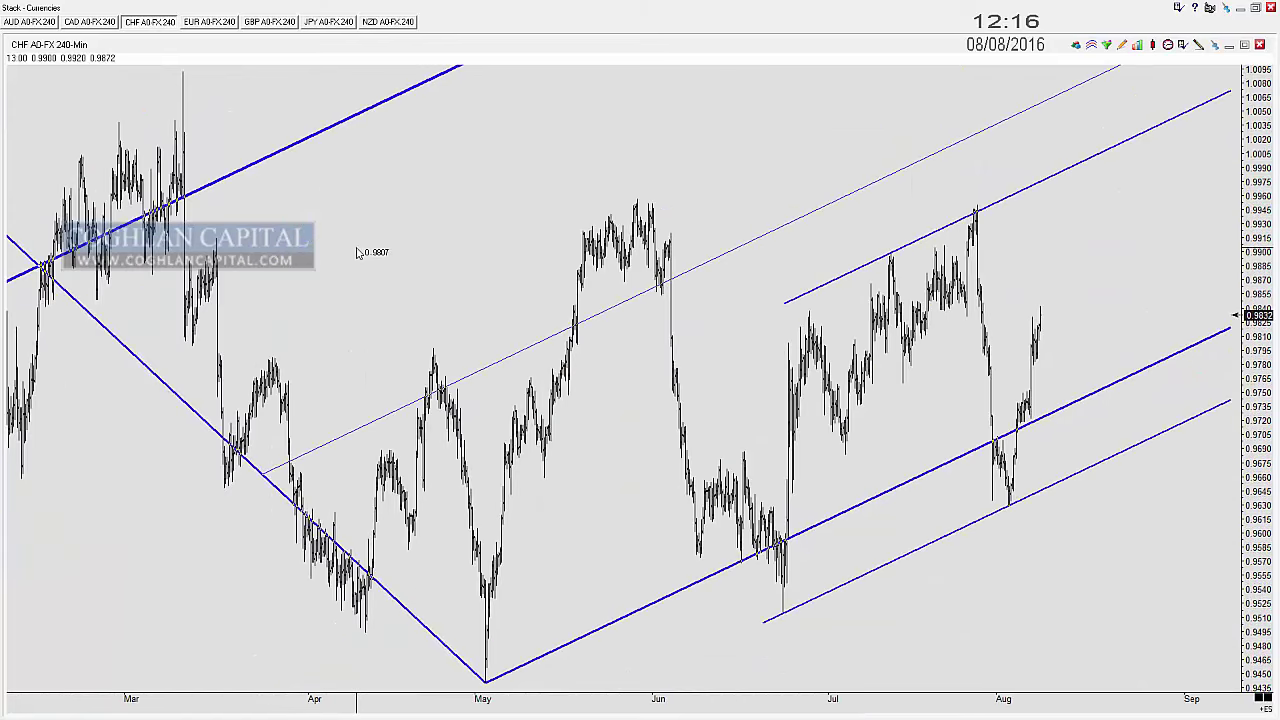
scroll(356, 250, up, 1)
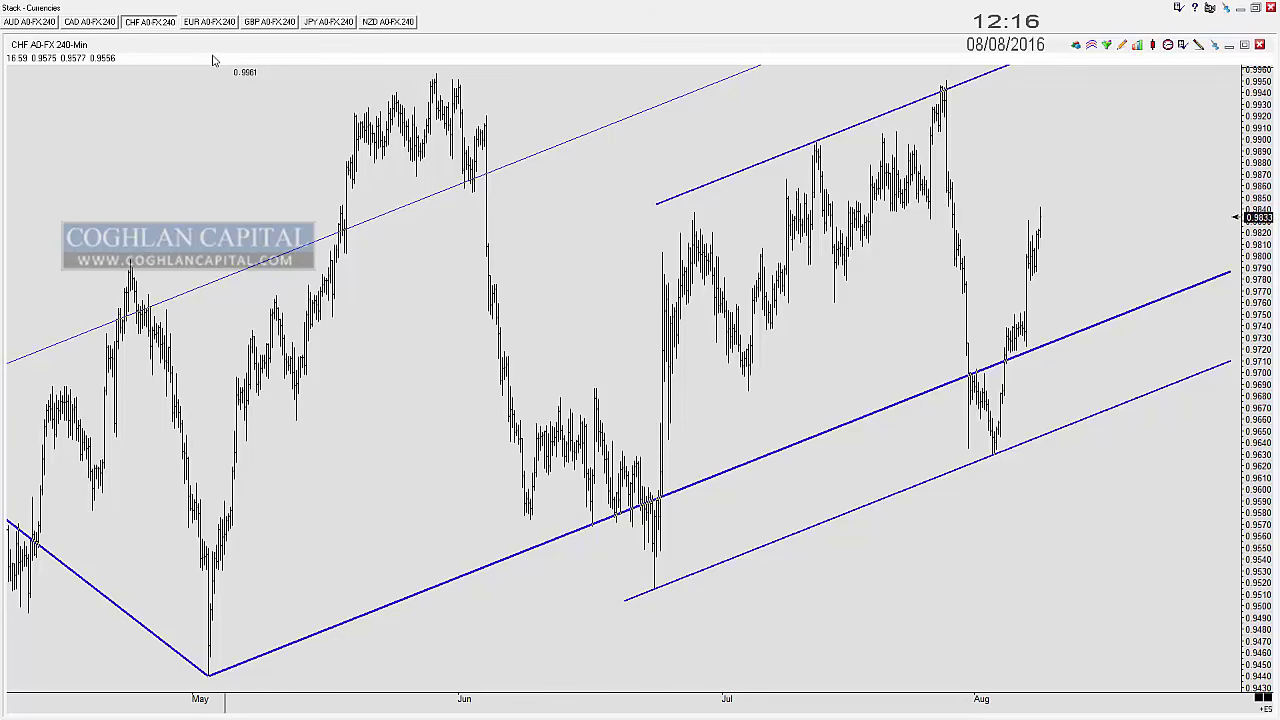
key(ctrl+Tab)
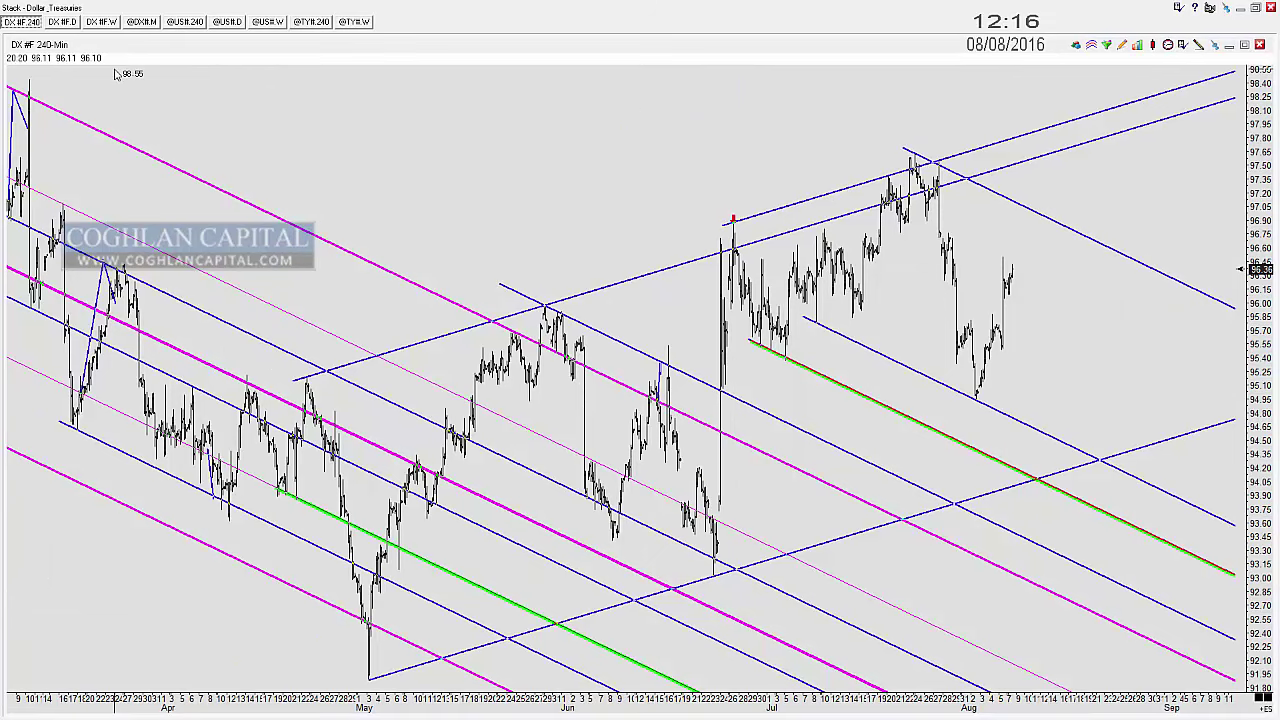
click(64, 21)
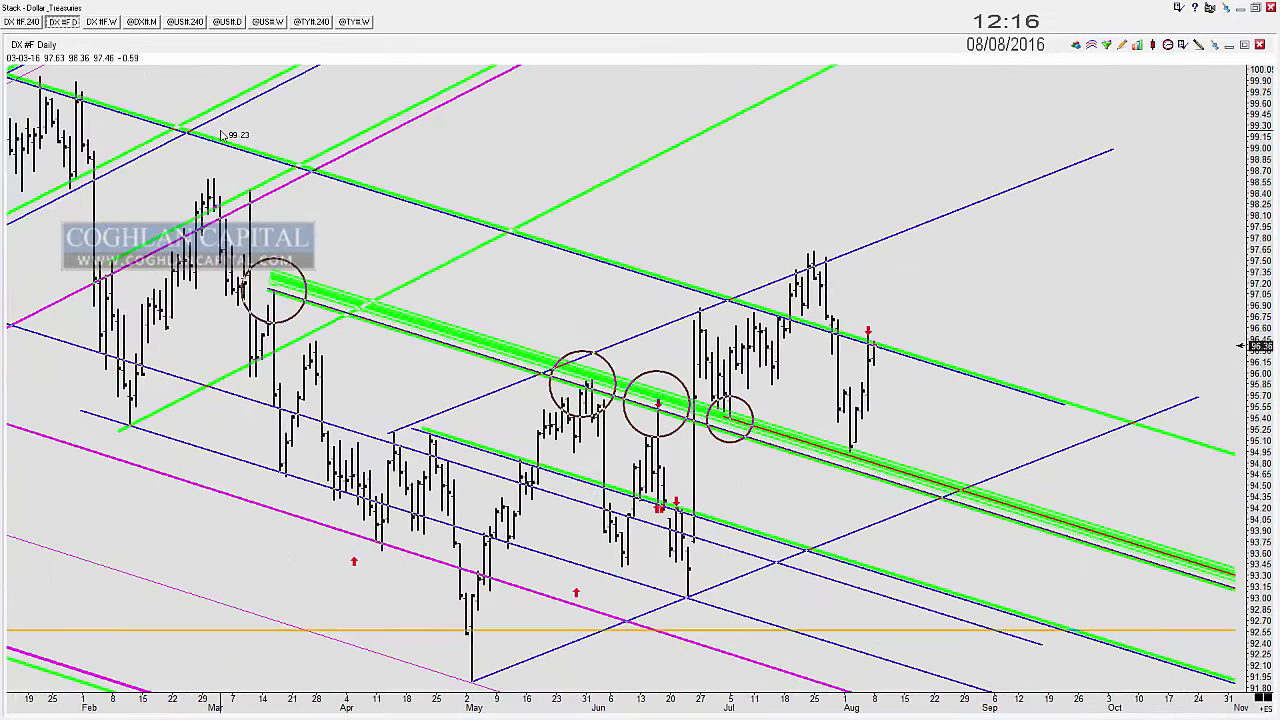
Step: Circle the latest bar at the falling green line and a run of points on the upper rising blue line at about 97.80
key(c)
drag(874, 341, 882, 344)
mouse_move(882, 234)
mouse_down()
mouse_move(862, 250)
mouse_move(898, 230)
mouse_up()
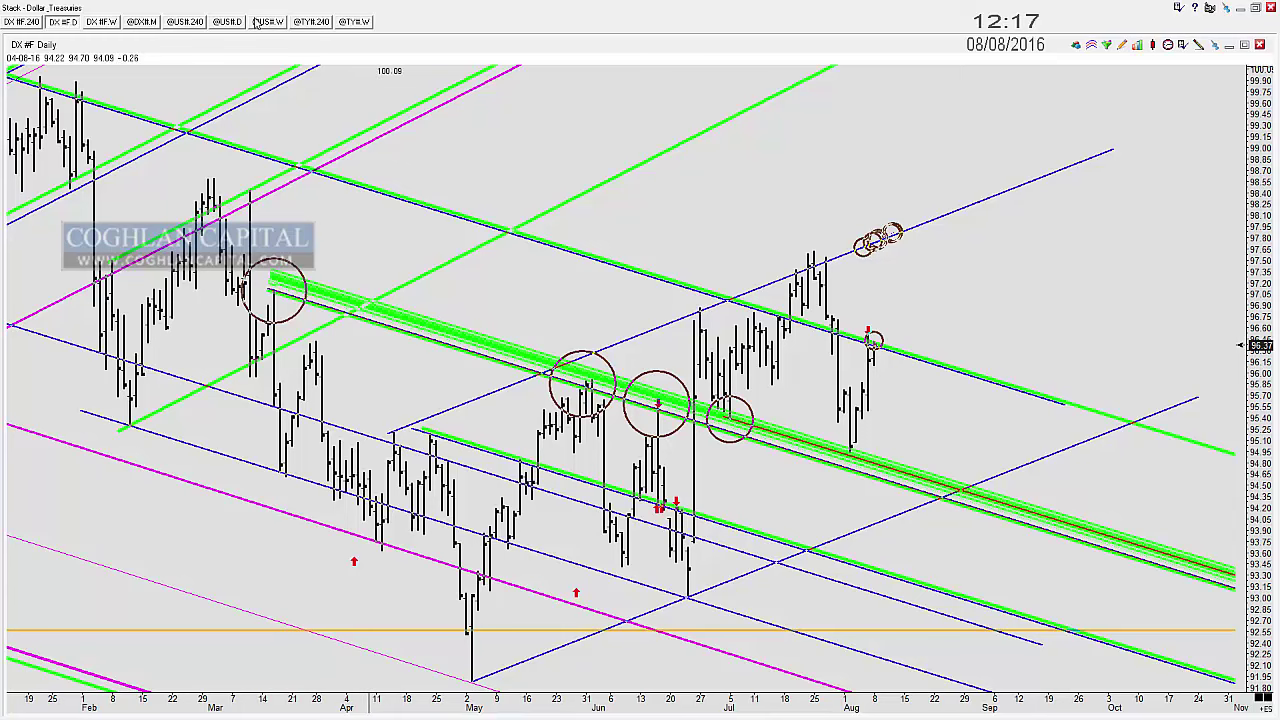
click(257, 22)
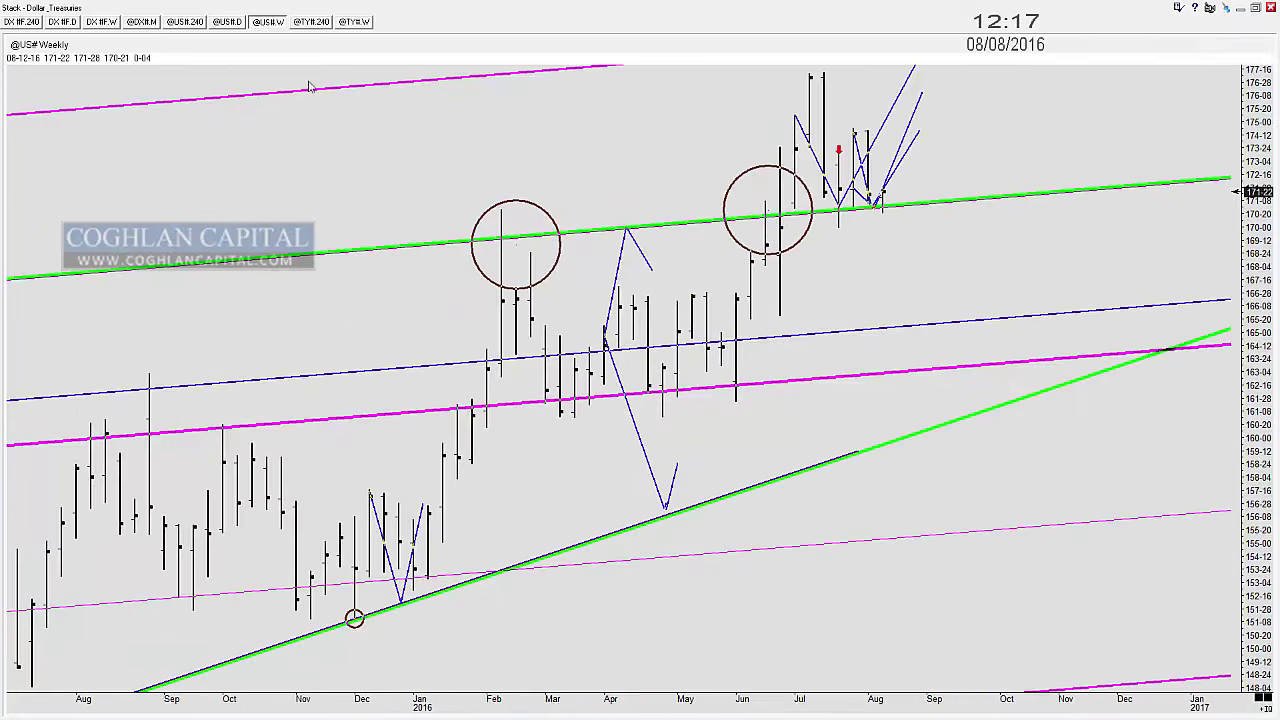
scroll(407, 107, down, 5)
scroll(407, 106, up, 5)
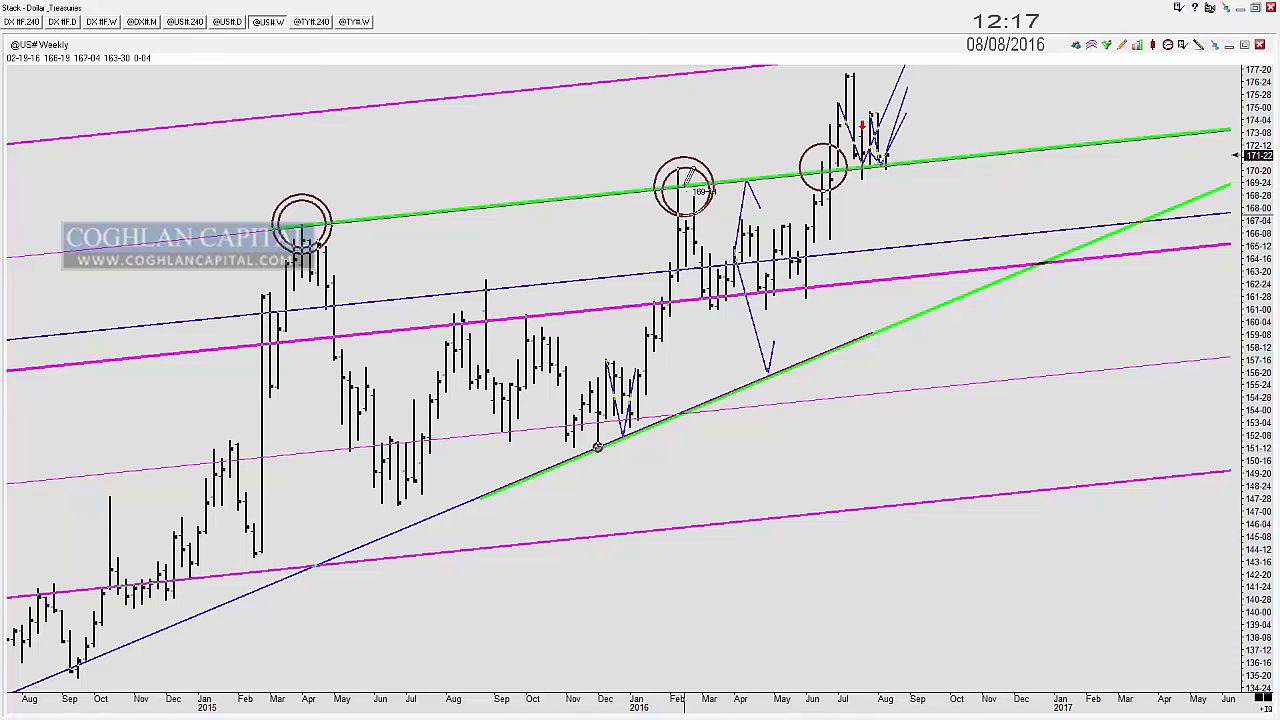
Step: Place overlapping circles on the rising green line around the April 2016 swing line peak
click(741, 185)
click(755, 184)
click(766, 183)
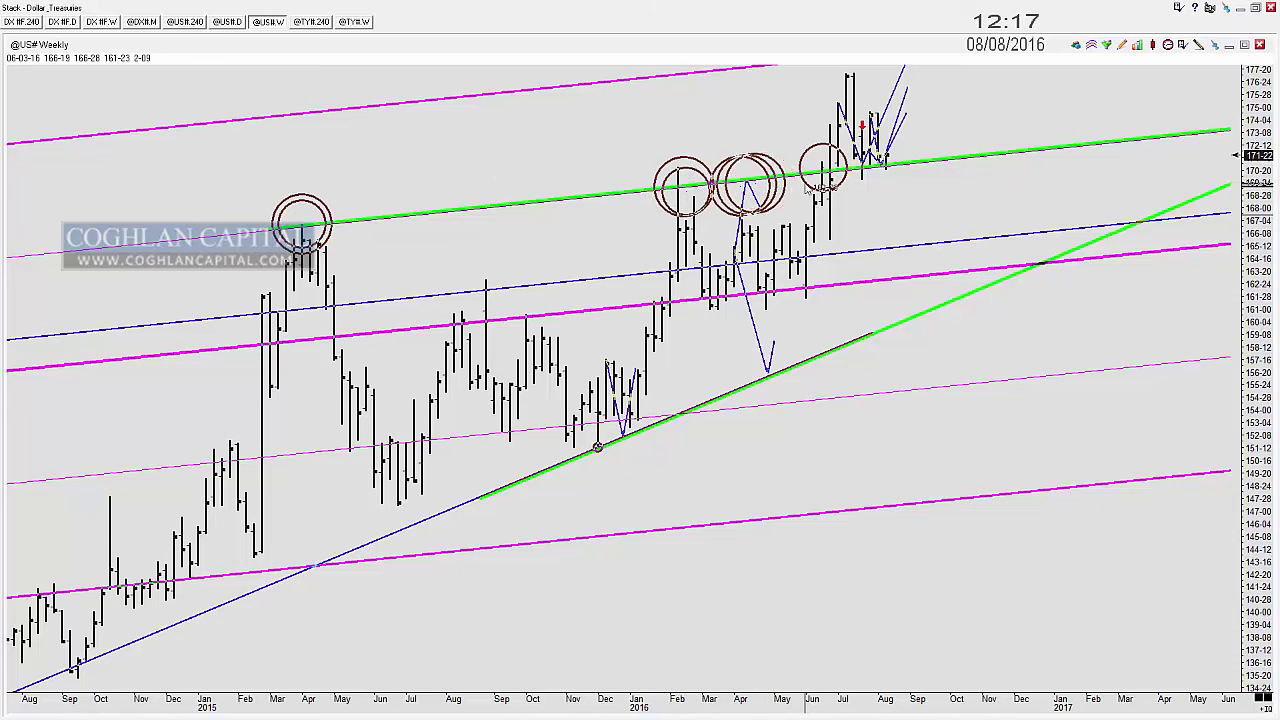
Step: Delete the extra circles along the green line, along with the swing lines and arrow at the July and August bars
key(Delete)
key(Delete)
key(Delete)
key(Delete)
key(Delete)
key(Delete)
key(Delete)
key(Delete)
key(Delete)
key(Delete)
key(Up)
key(Up)
key(Up)
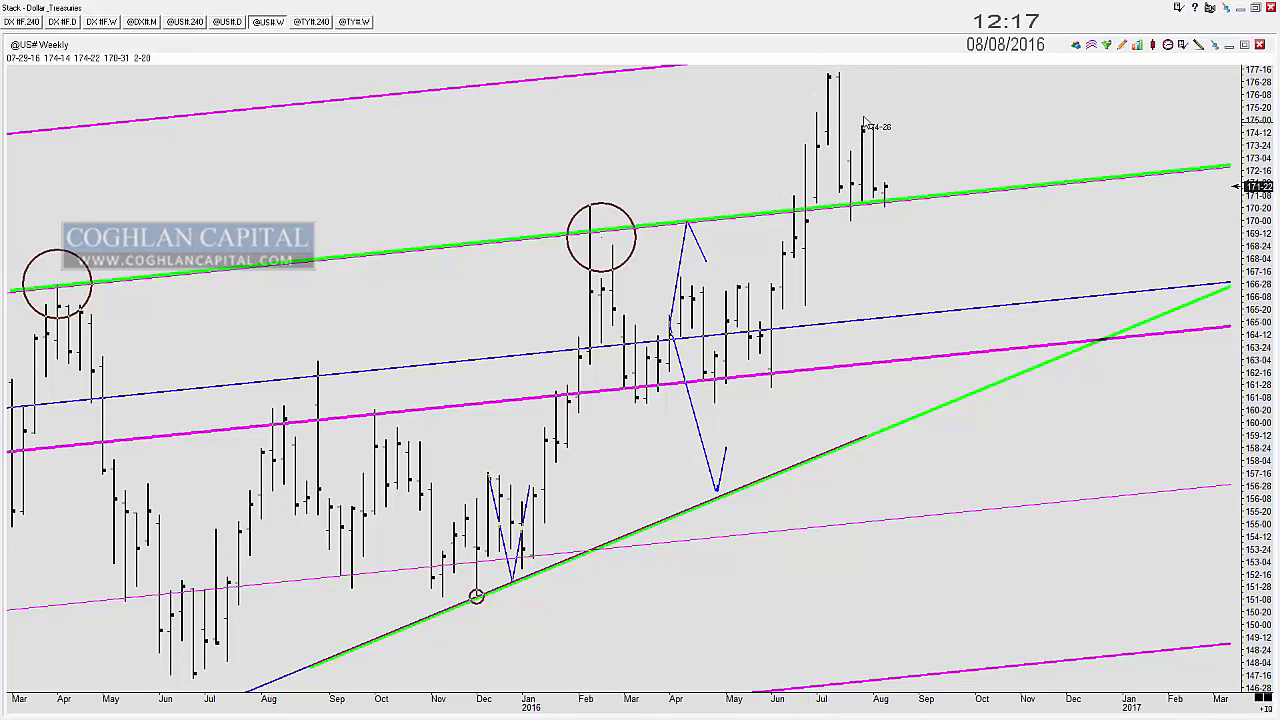
Step: Place a row of overlapping circles along the rising green line under the July and August lows and remove them again
drag(839, 210, 919, 199)
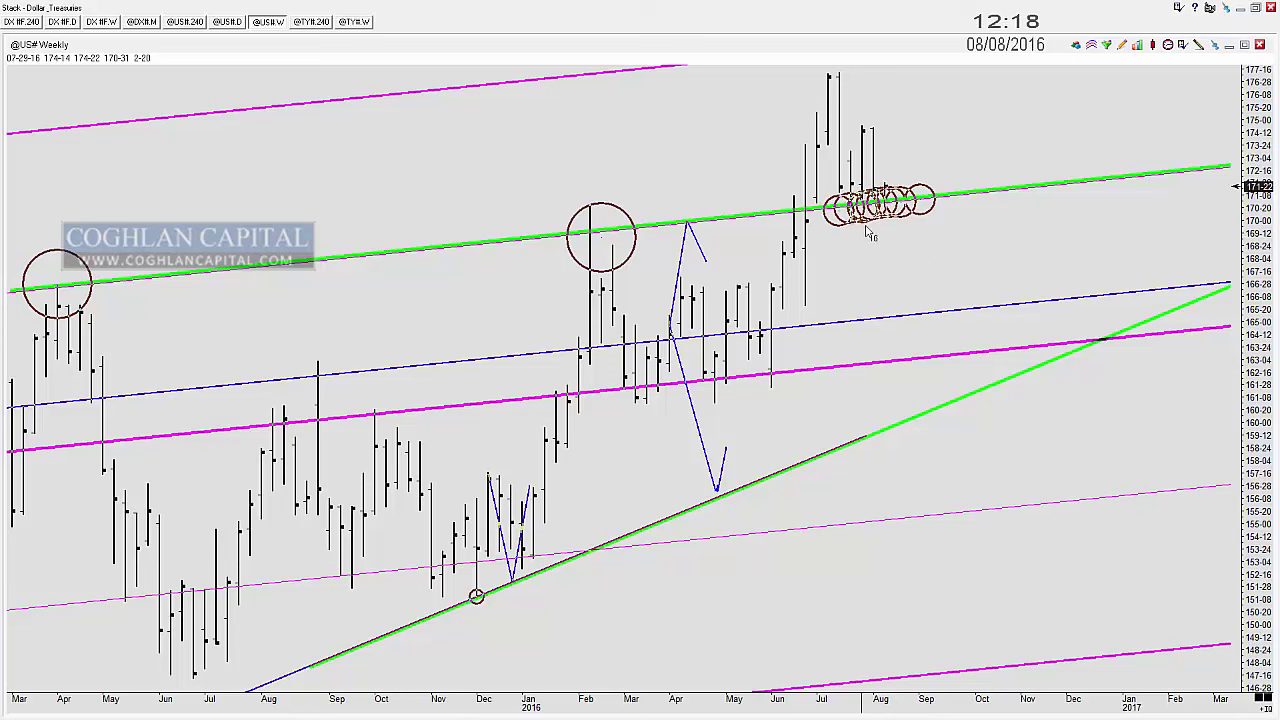
key(Delete)
key(Delete)
key(Delete)
key(Delete)
key(Delete)
key(Delete)
key(Delete)
key(Delete)
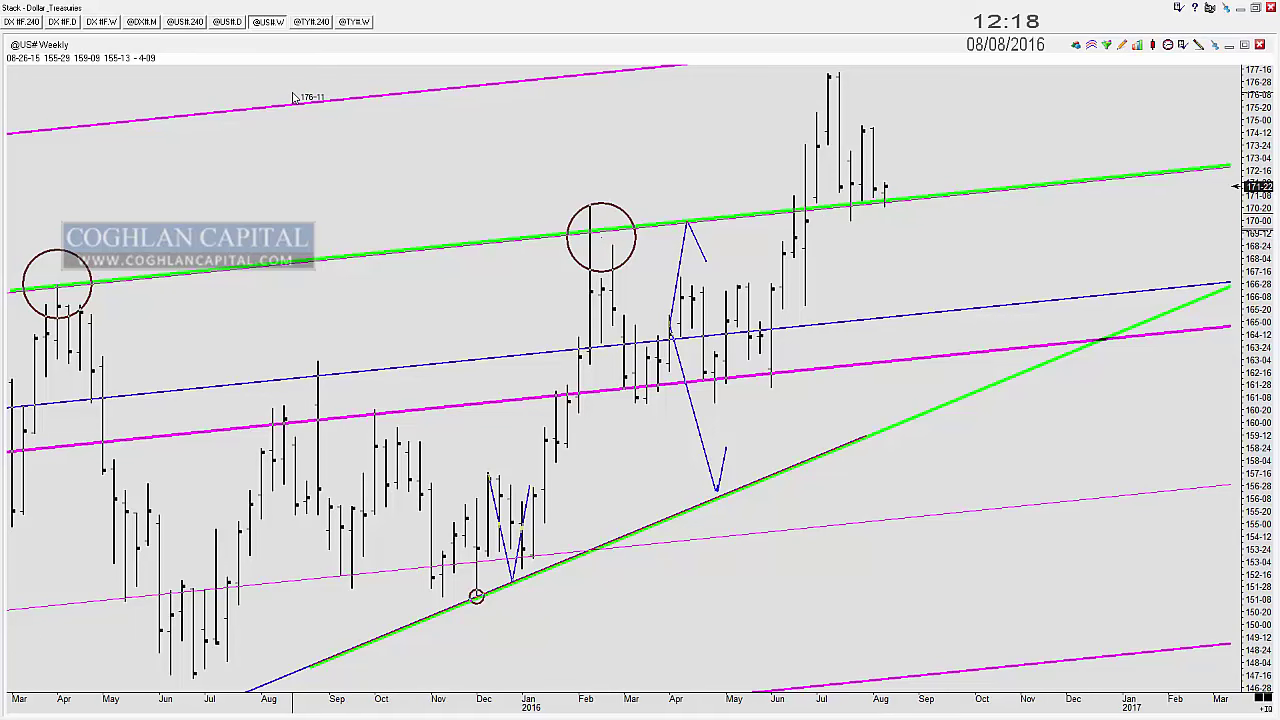
click(352, 22)
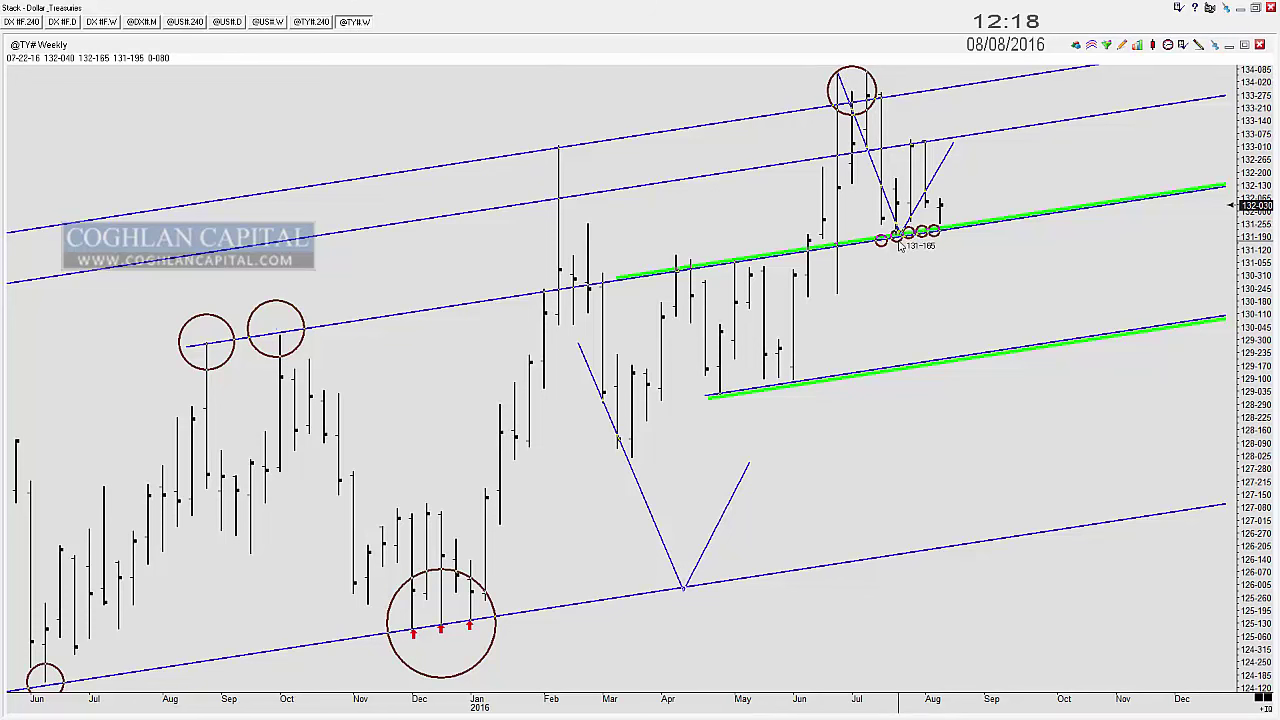
drag(896, 236, 952, 214)
click(940, 202)
click(940, 197)
click(946, 179)
click(956, 134)
key(ctrl+z)
key(ctrl+z)
key(ctrl+z)
key(ctrl+z)
key(ctrl+z)
key(ctrl+z)
key(ctrl+z)
key(ctrl+z)
key(ctrl+z)
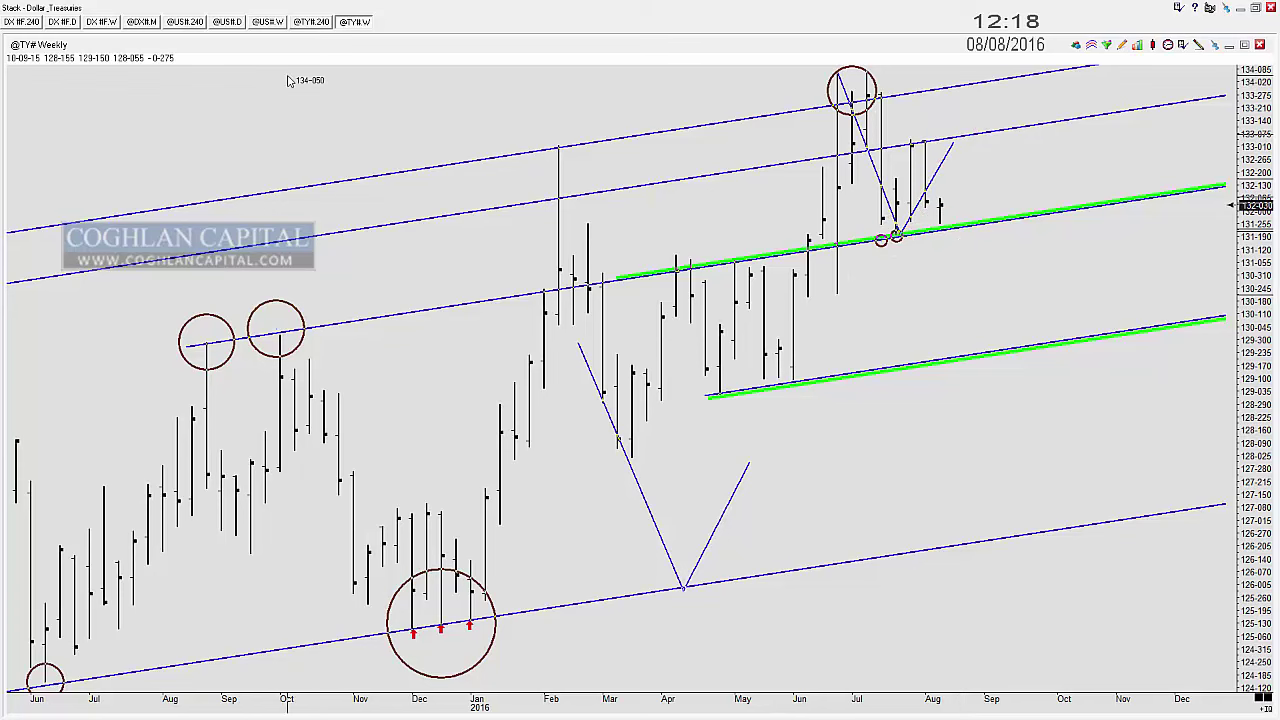
click(188, 22)
click(188, 25)
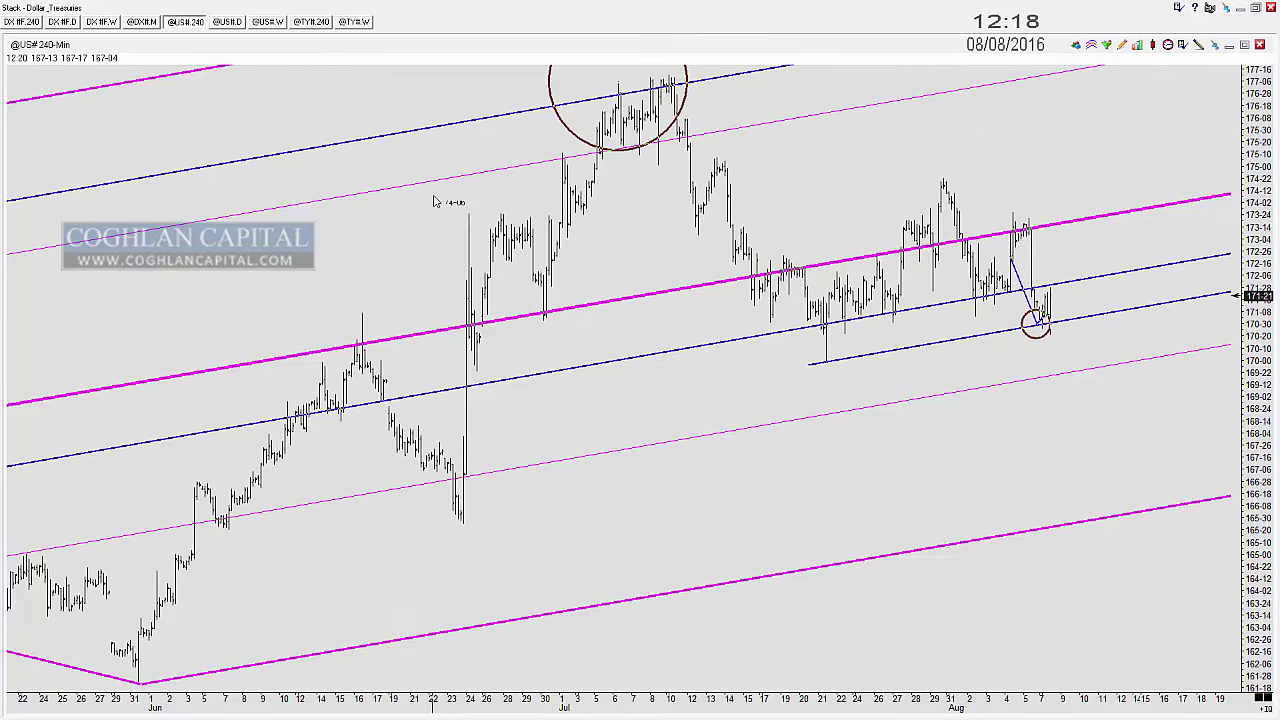
Step: Circle the August 4 bar where the blue swing line starts and the low at the lower blue line
scroll(433, 200, down, 1)
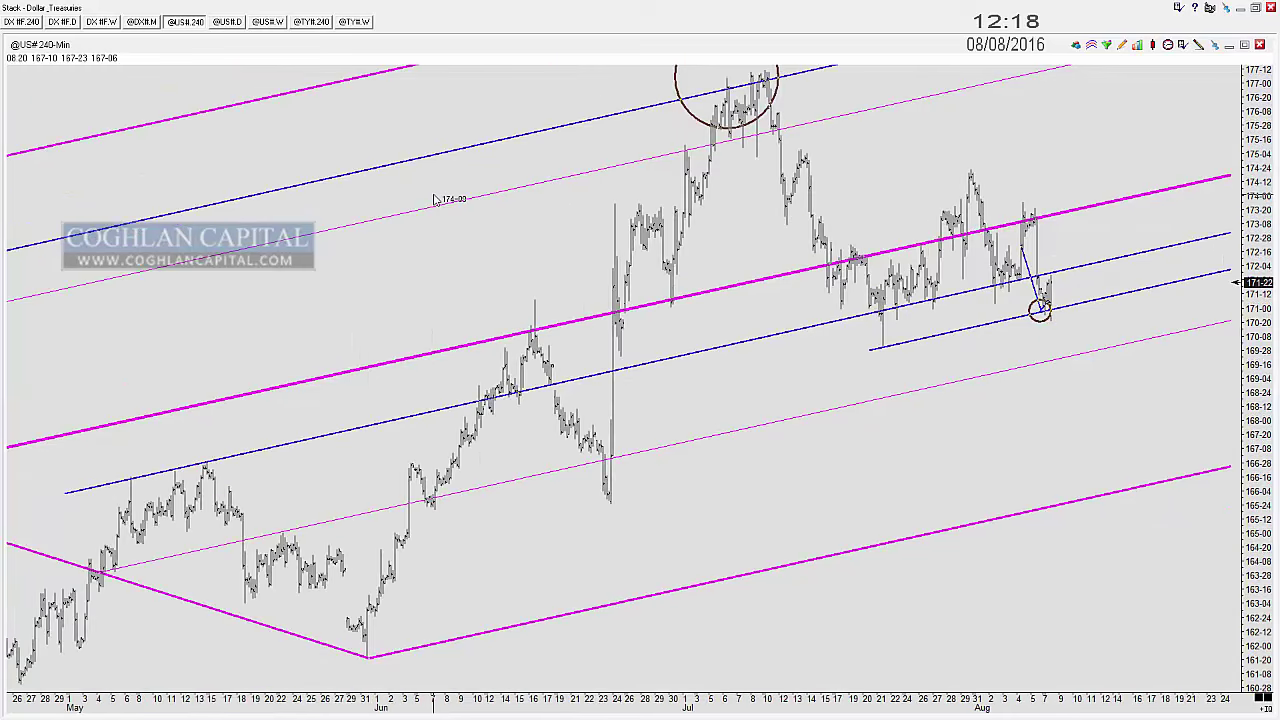
scroll(434, 200, up, 1)
scroll(430, 204, up, 2)
scroll(944, 490, up, 2)
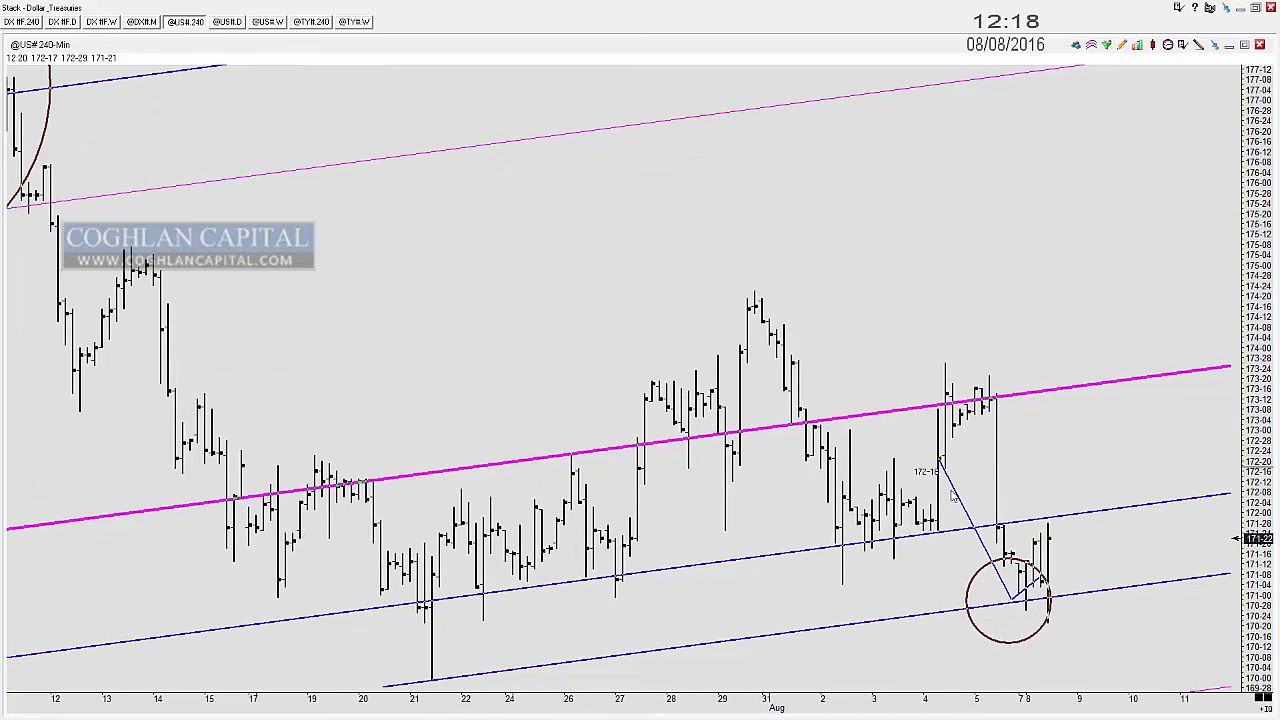
drag(933, 462, 948, 459)
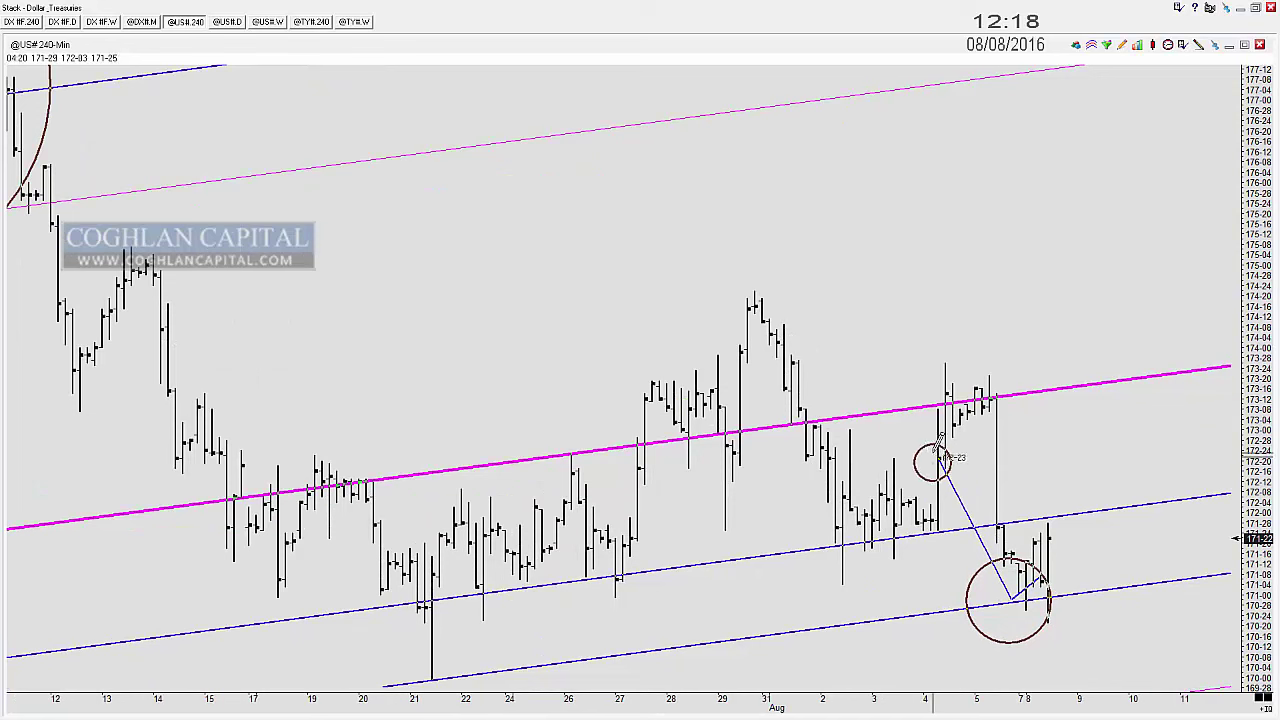
mouse_move(1000, 605)
mouse_down()
mouse_move(1072, 595)
mouse_move(1062, 588)
mouse_up()
Step: Delete the circles at the August 4 bar and around the latest low on the lower blue line
key(Delete)
key(Delete)
key(Delete)
key(Delete)
key(Delete)
key(Delete)
key(Delete)
key(Delete)
key(Delete)
key(Delete)
key(Delete)
key(Delete)
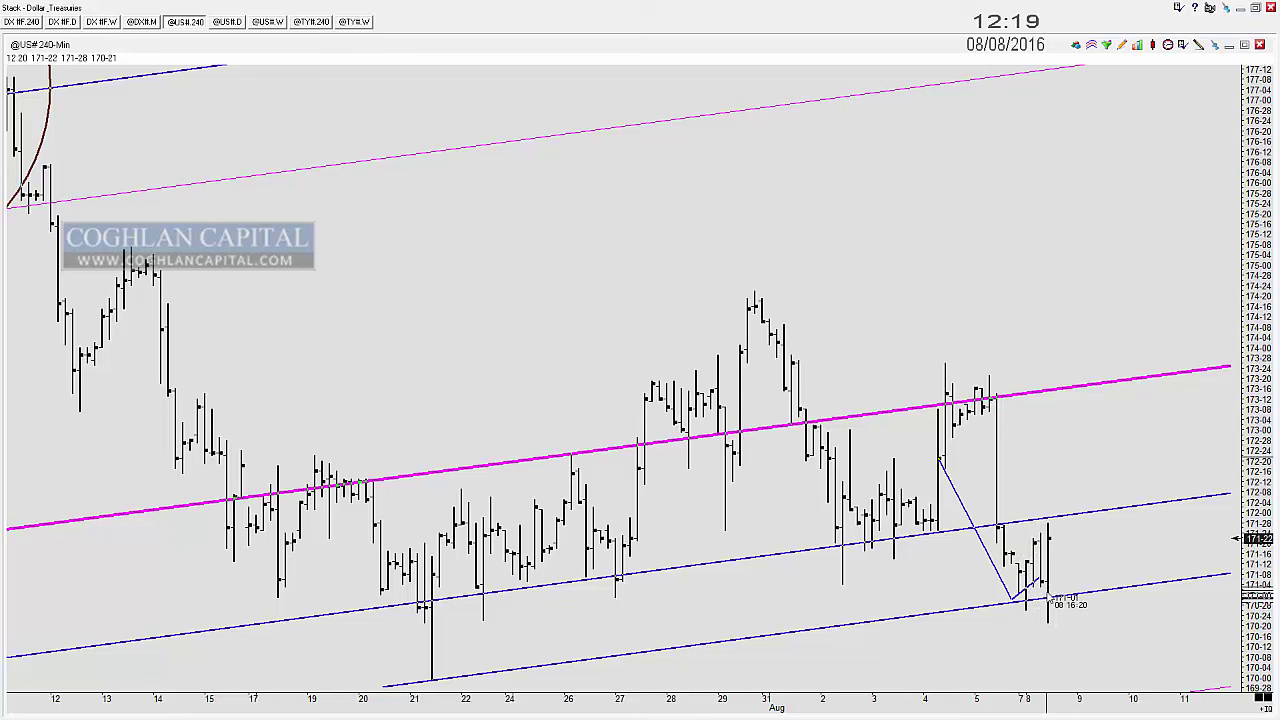
Step: Mark the latest bar's high at the middle blue line with a red arrow and remove the arrow again
click(1048, 519)
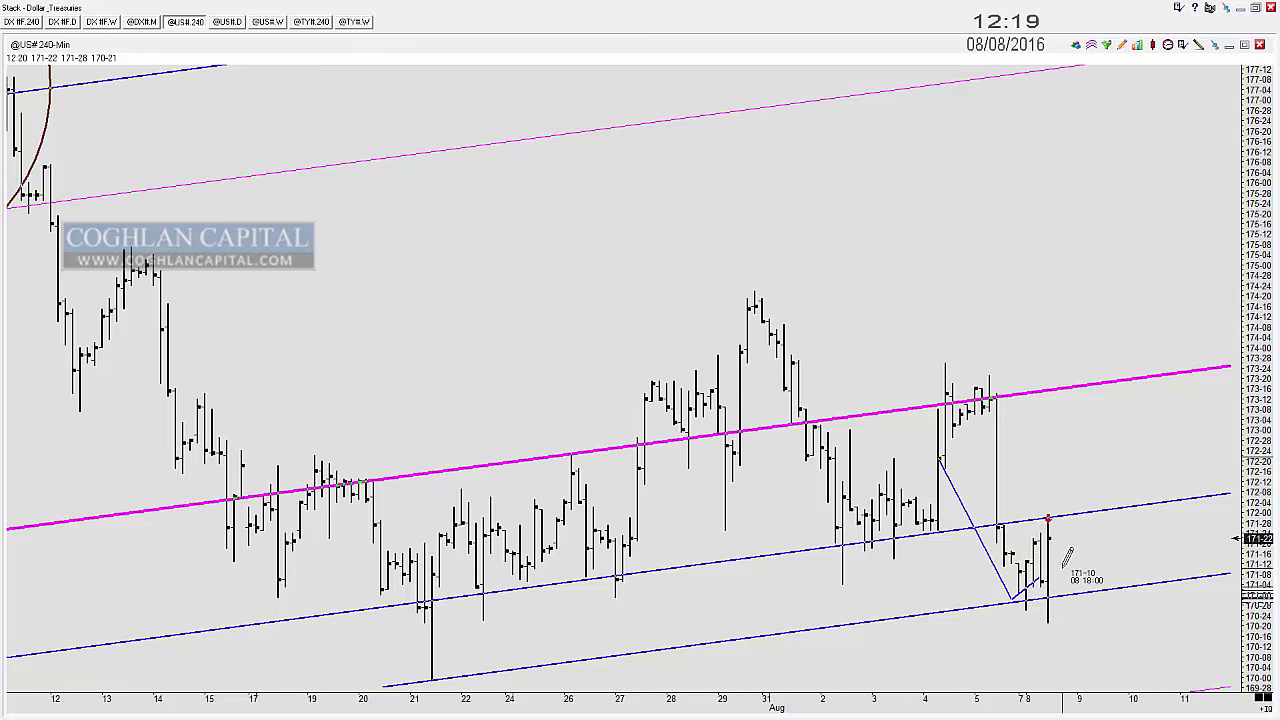
click(1062, 384)
key(Delete)
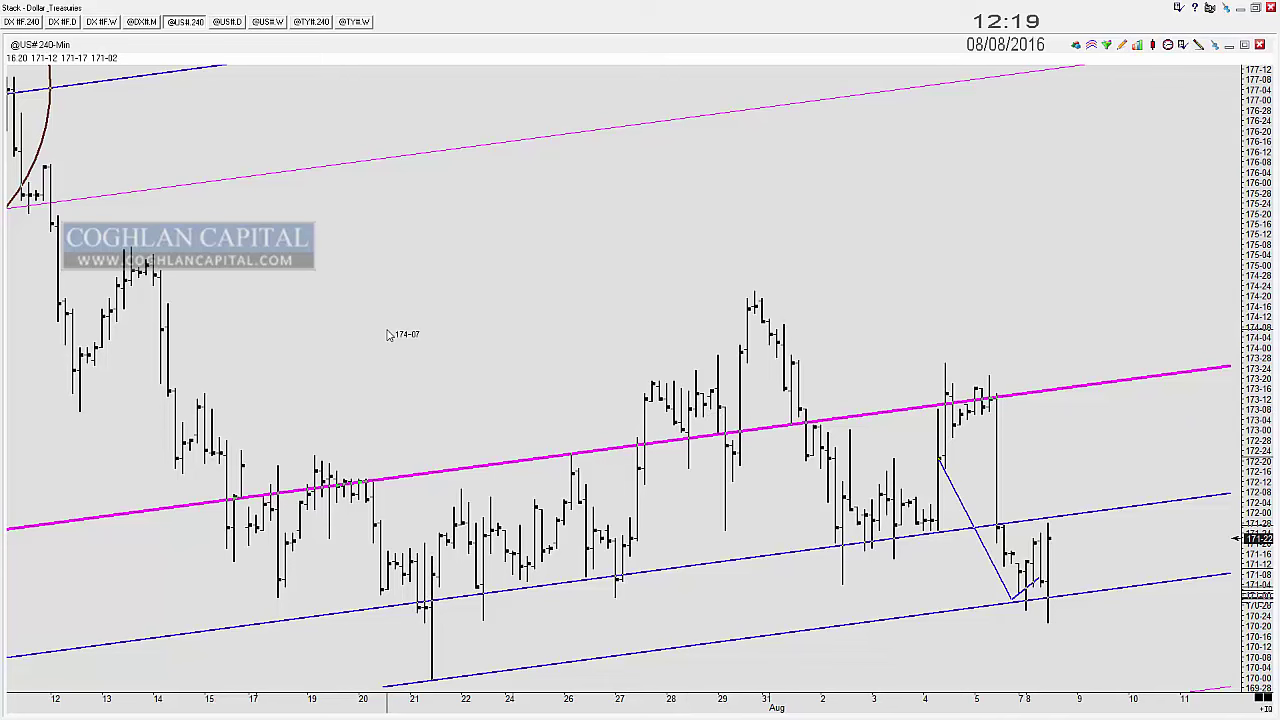
drag(0, 280, 575, 157)
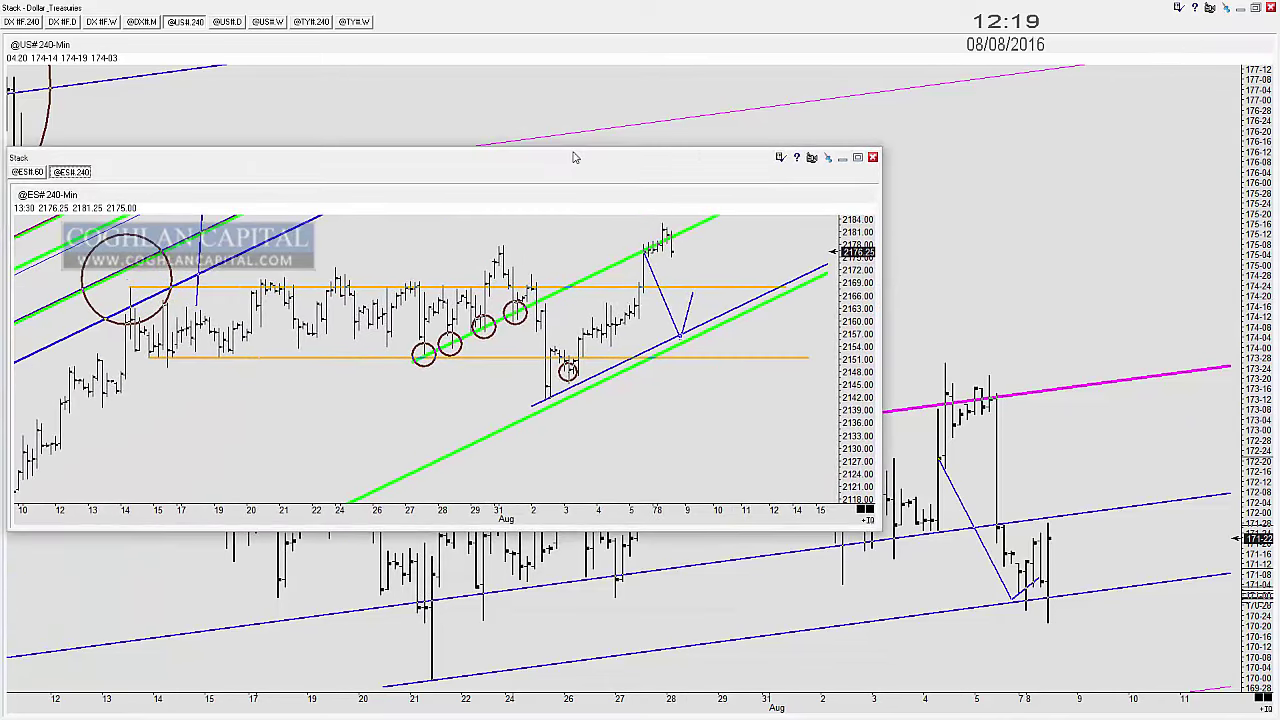
double_click(571, 163)
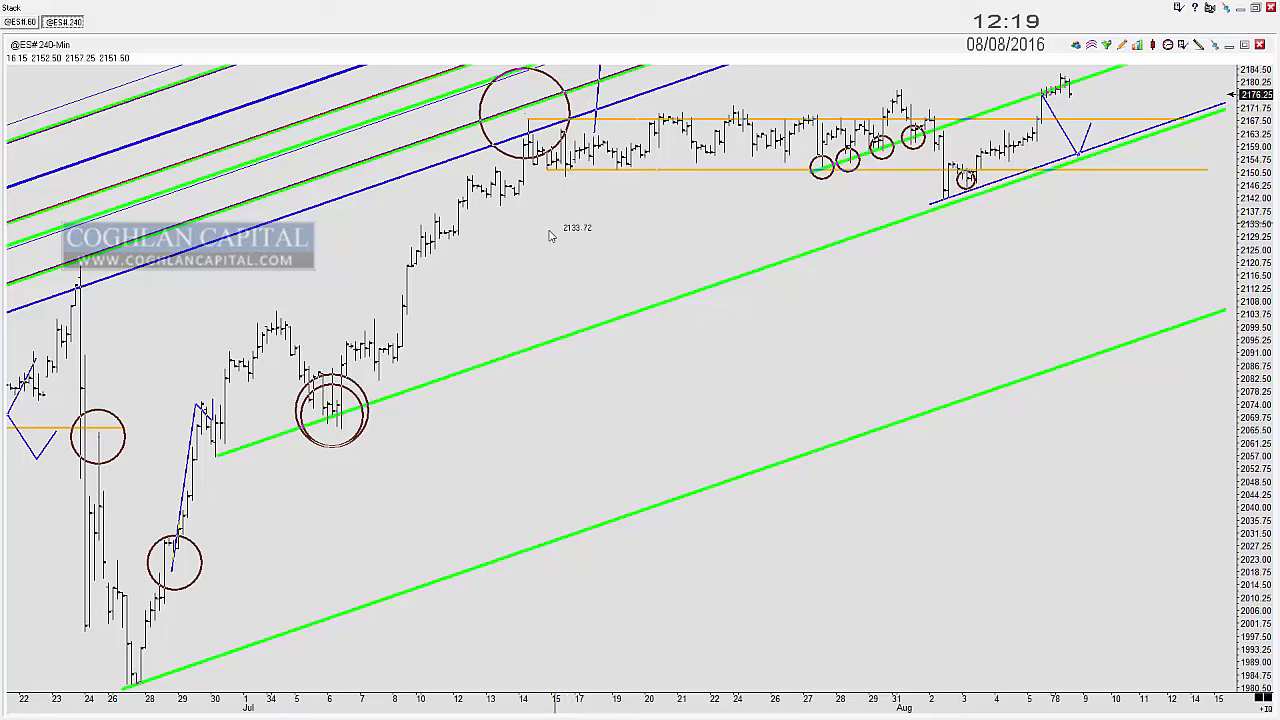
Step: Circle the July 6 low, place overlapping circles along the upper channel line before the mid-July high, and remove them again
drag(336, 411, 363, 408)
key(Delete)
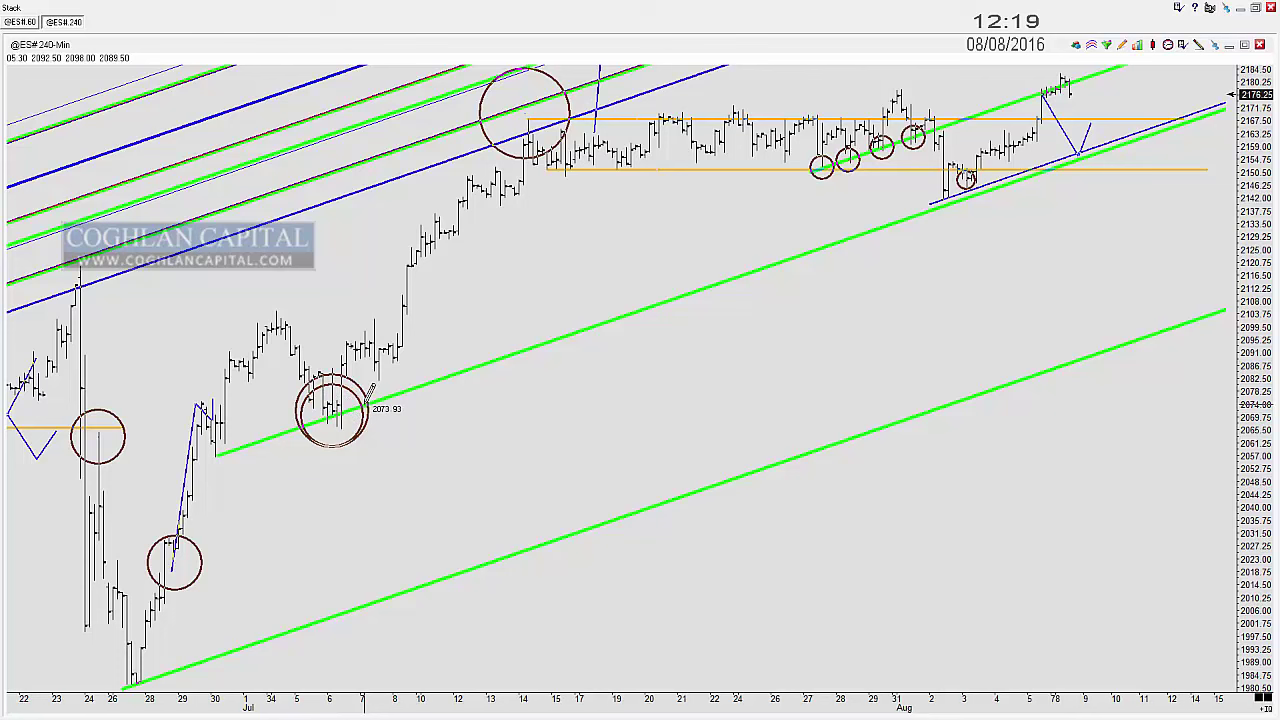
drag(448, 137, 522, 128)
click(500, 124)
click(511, 119)
click(521, 114)
click(533, 110)
click(546, 104)
click(560, 98)
click(587, 89)
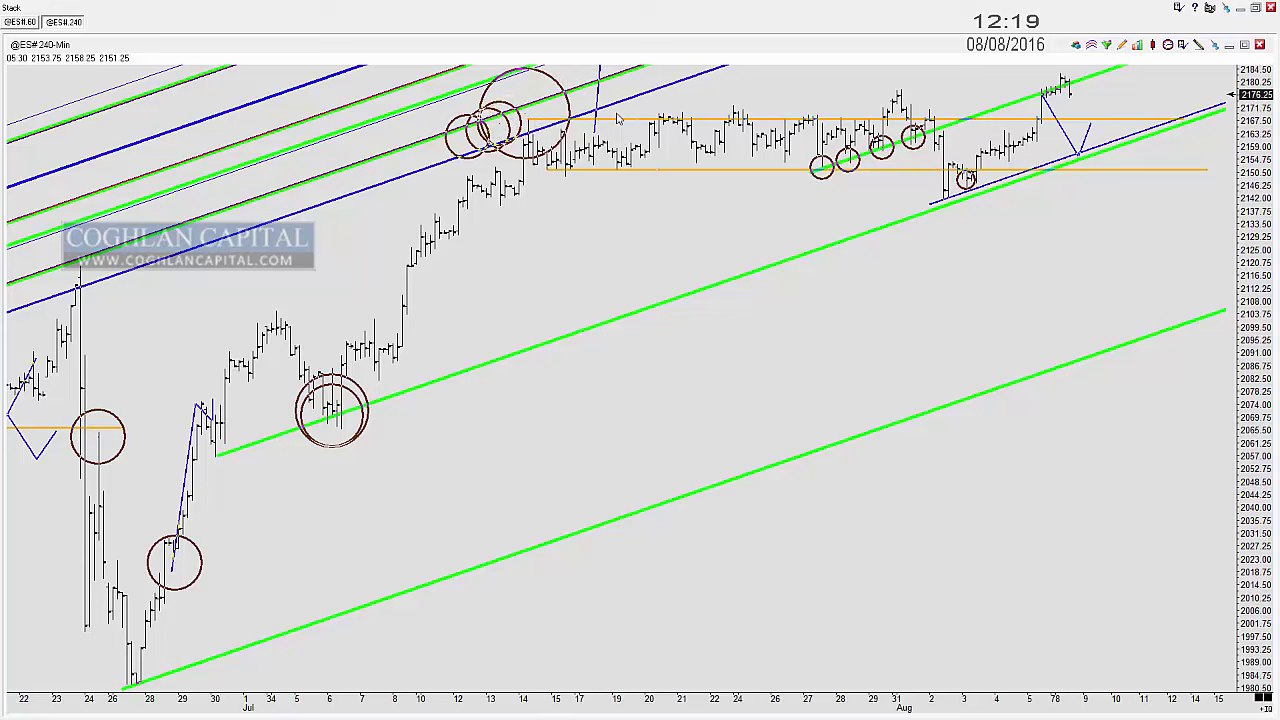
mouse_move(533, 150)
mouse_down()
mouse_move(594, 322)
mouse_move(609, 250)
mouse_up()
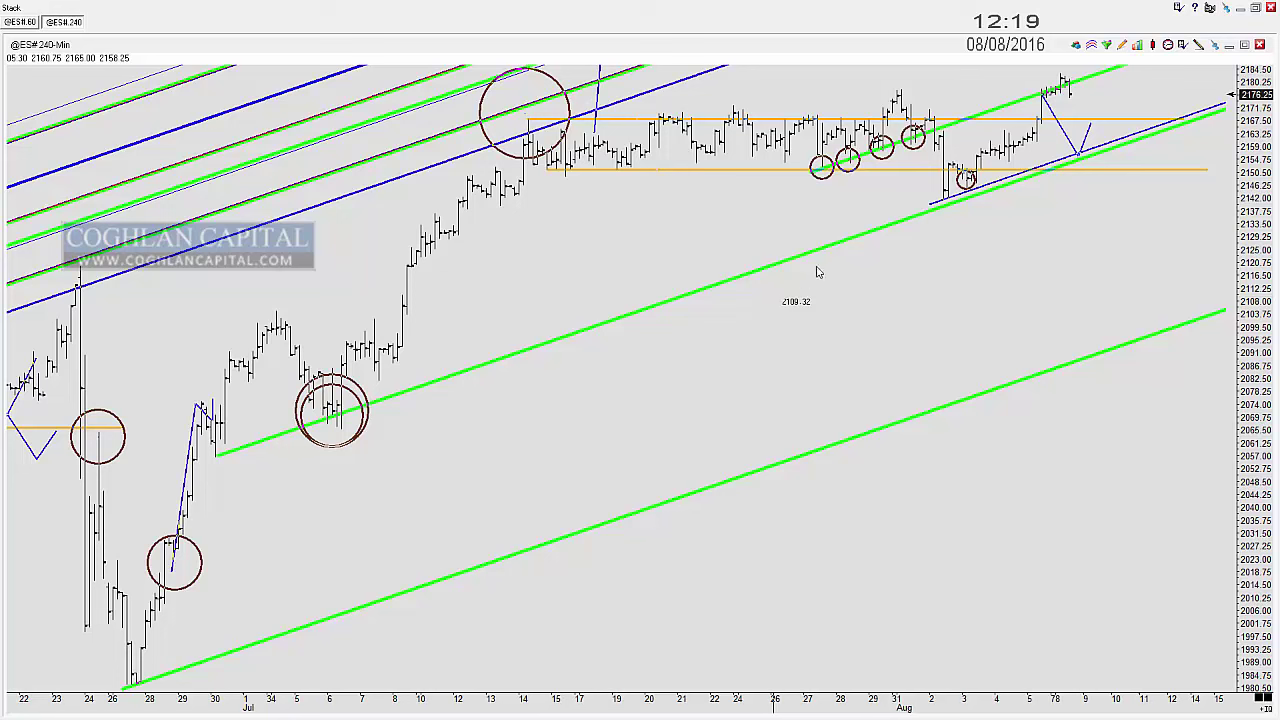
Step: Place a row of circles across the sideways range between the orange lines from mid-July onward, plus one around the late-July peak
drag(948, 200, 976, 191)
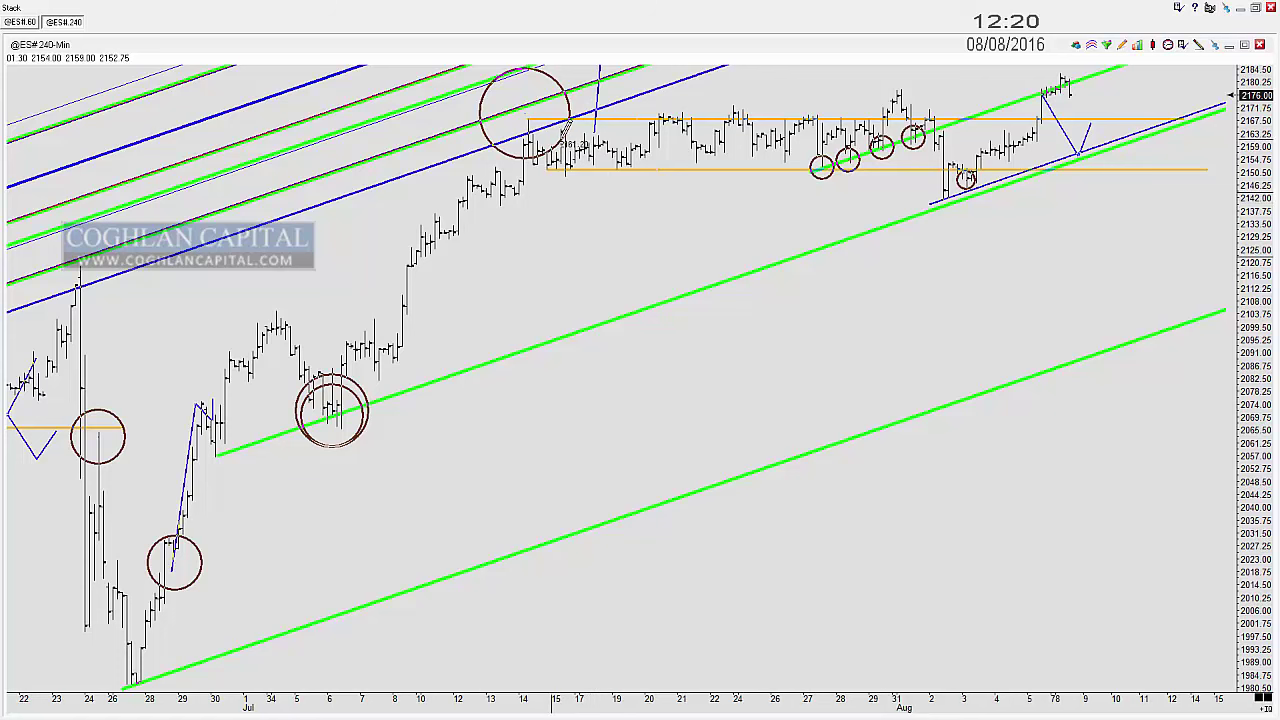
drag(556, 152, 580, 140)
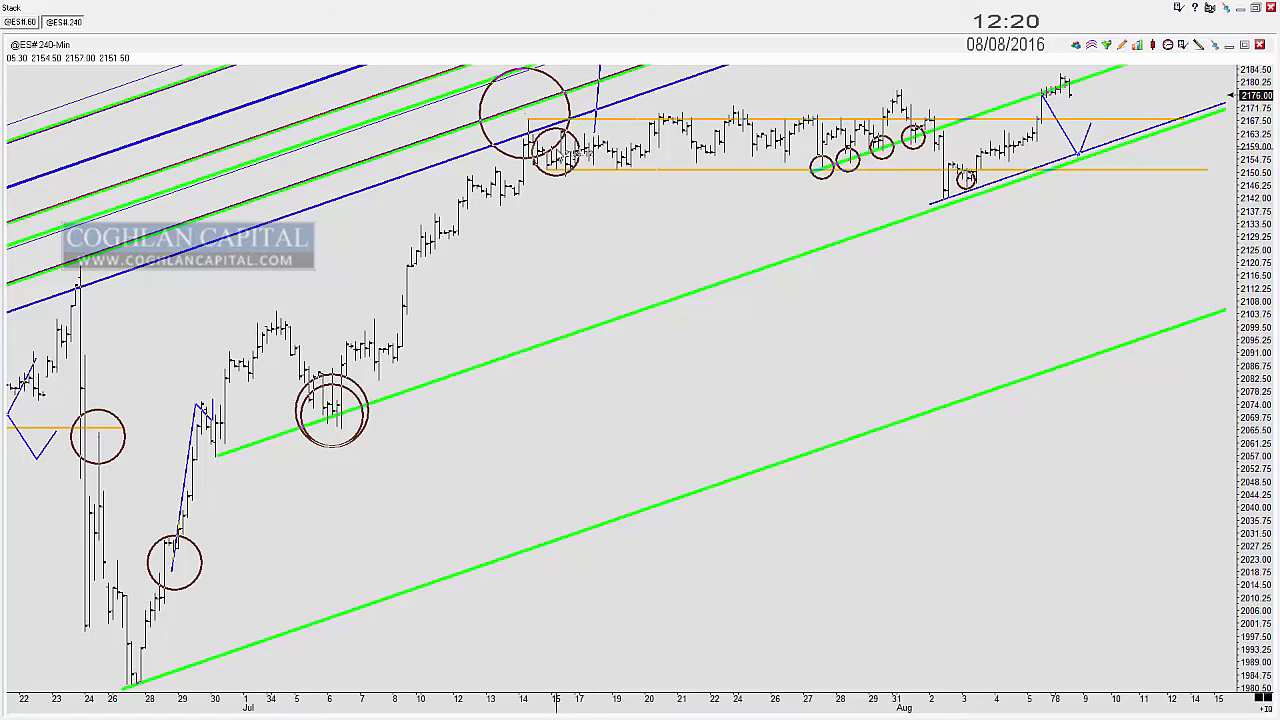
scroll(562, 157, up, 1)
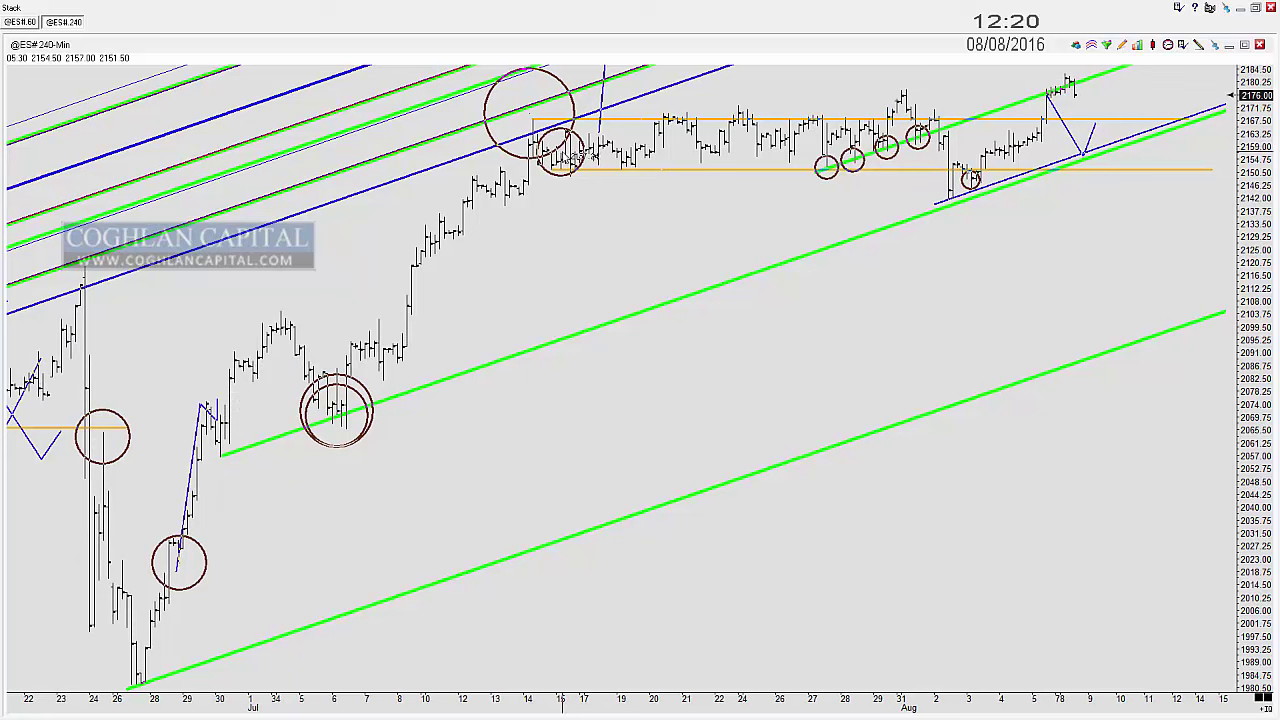
mouse_move(615, 138)
mouse_down()
mouse_move(640, 152)
mouse_move(915, 152)
mouse_up()
drag(908, 103, 930, 125)
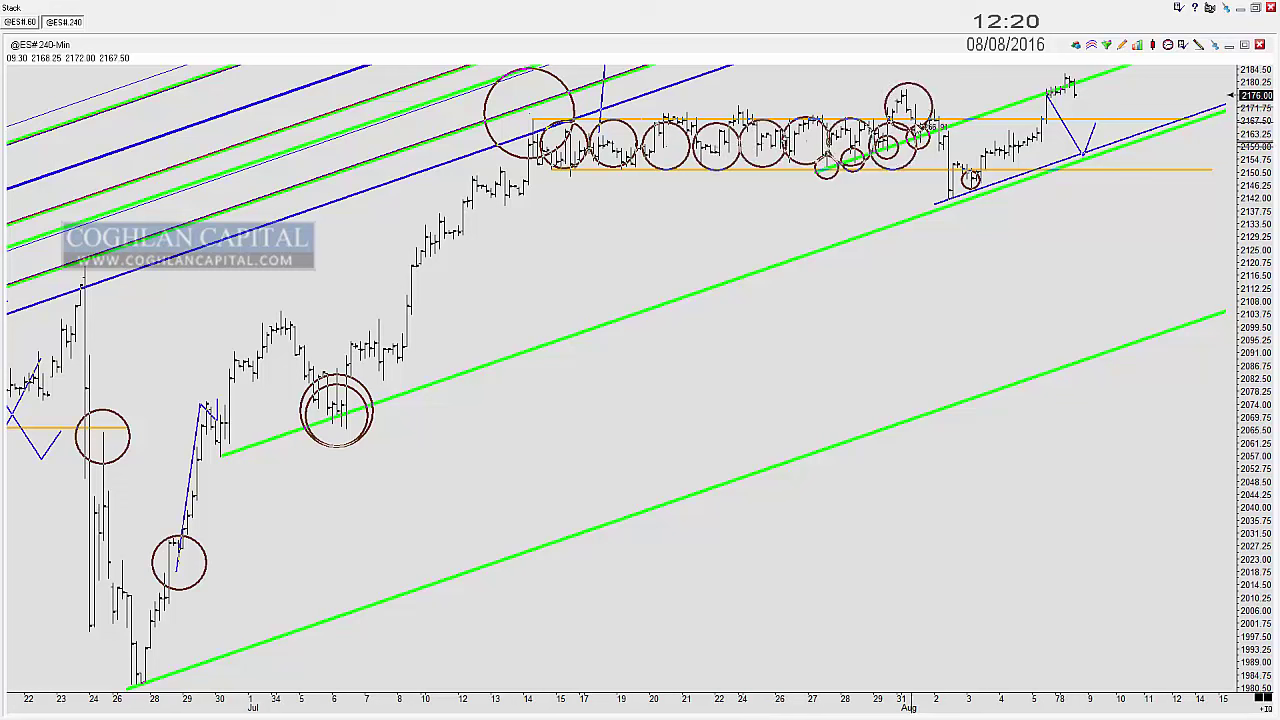
Step: Undo the row of circles across the sideways range and the circle around the late-July peak
key(ctrl+z)
key(ctrl+z)
key(ctrl+z)
key(ctrl+z)
key(ctrl+z)
key(ctrl+z)
key(ctrl+z)
key(ctrl+z)
key(ctrl+z)
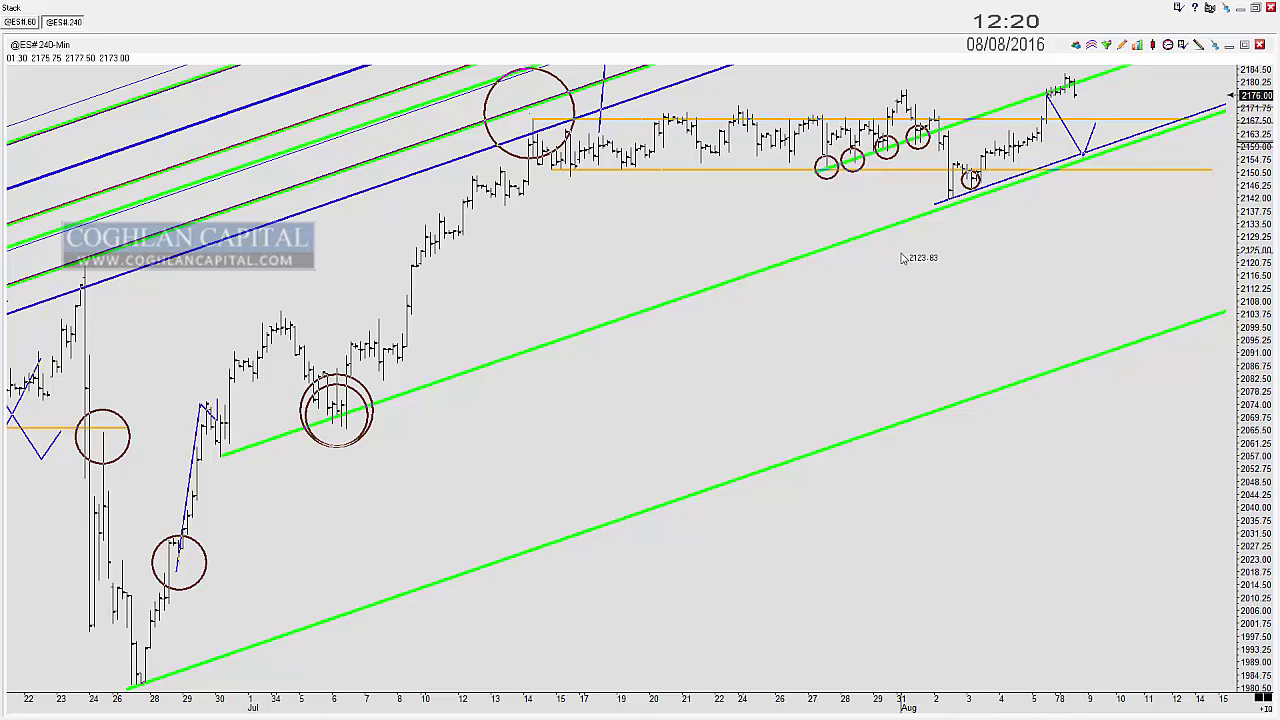
Step: Place temporary marks around the early-August drop below the short green line and delete them again
scroll(888, 238, up, 7)
scroll(893, 248, down, 5)
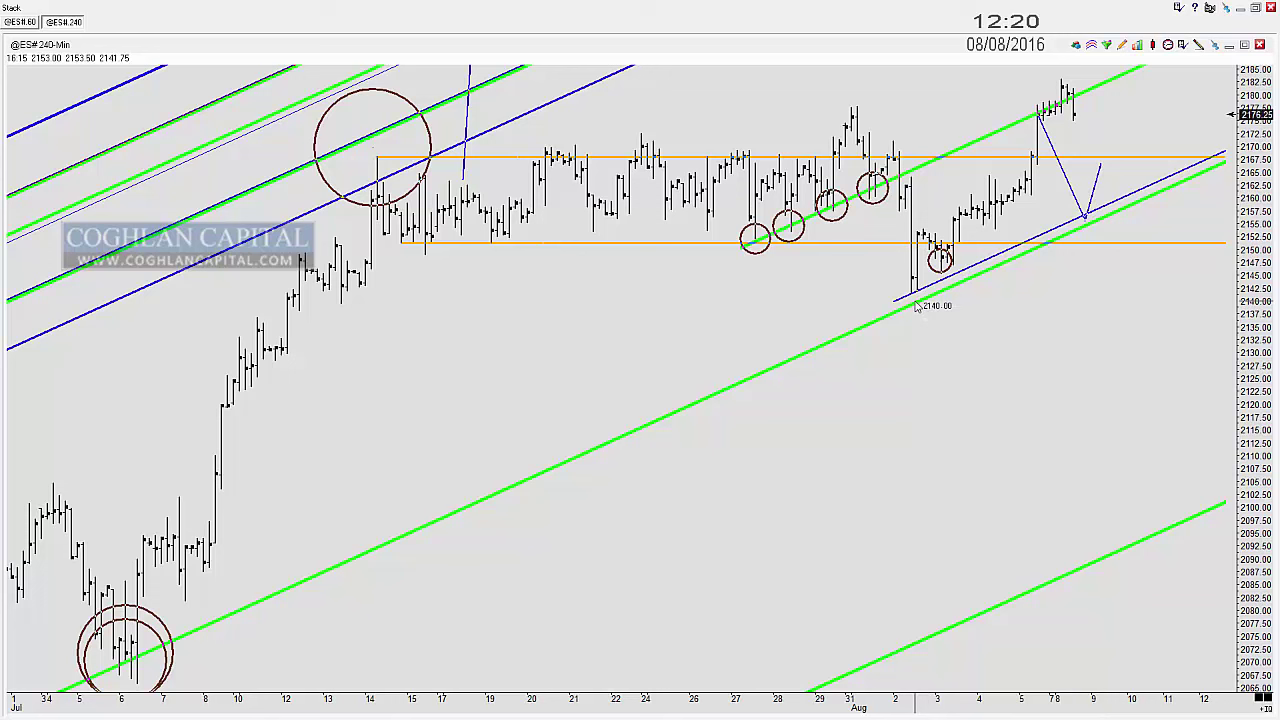
mouse_move(851, 159)
mouse_down()
mouse_move(917, 291)
mouse_move(964, 193)
mouse_up()
click(973, 181)
key(Delete)
key(Delete)
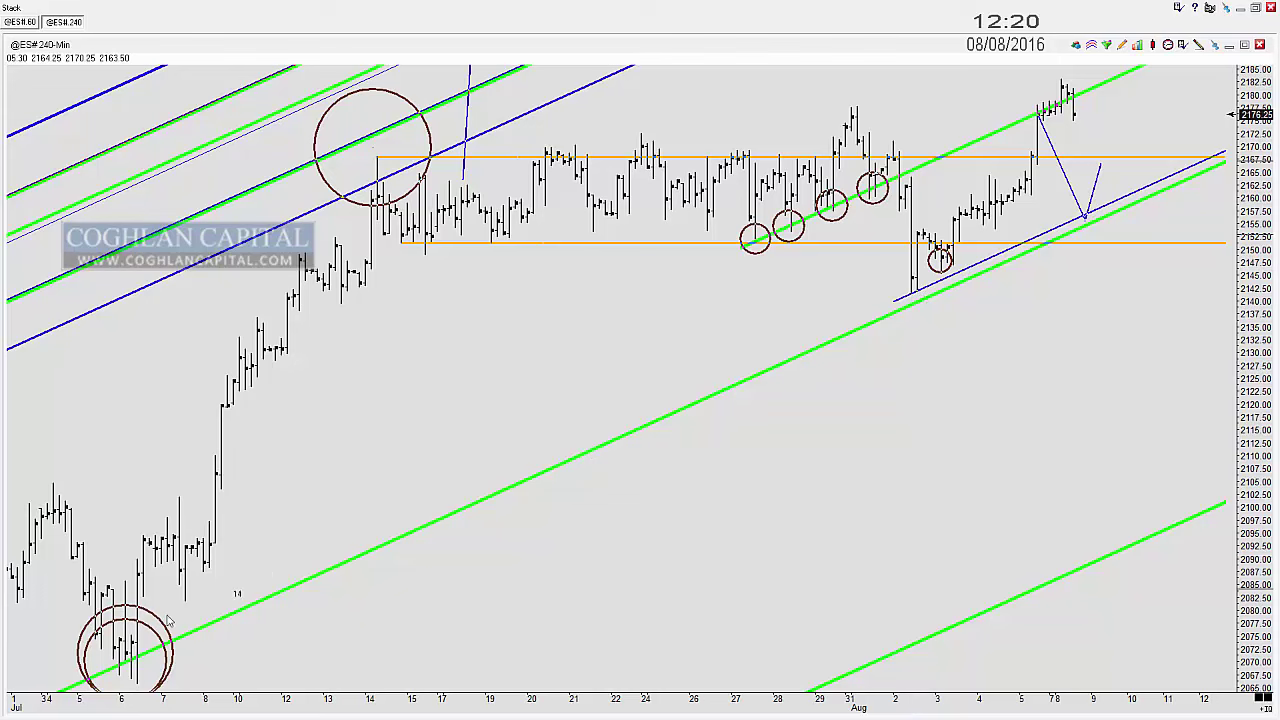
Step: Circle the July 6 and August 2 lows, and remove these circles along with the rising leg of the blue projection
drag(125, 640, 188, 632)
click(923, 294)
key(ctrl+z)
key(ctrl+z)
key(ctrl+z)
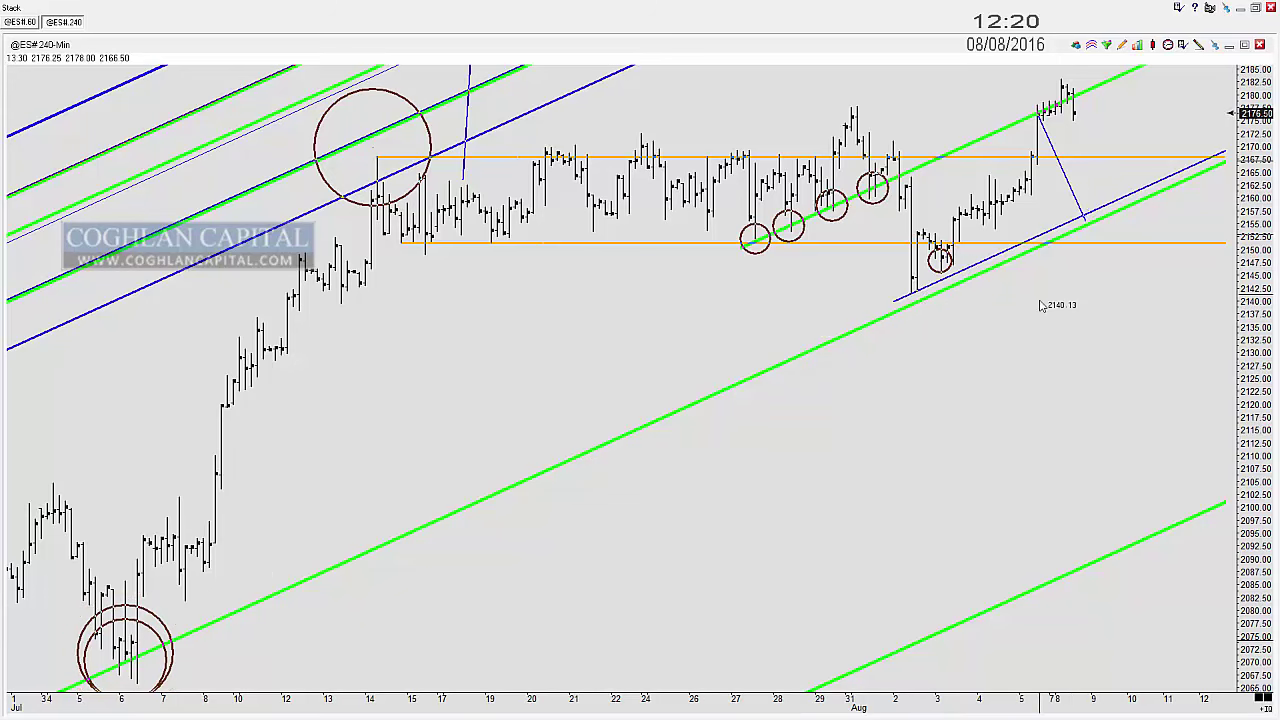
Step: Trace the early-August swings with zigzag lines through the August 2 low and the circled August 3 low, and delete the lines again
scroll(911, 280, up, 2)
scroll(910, 280, up, 3)
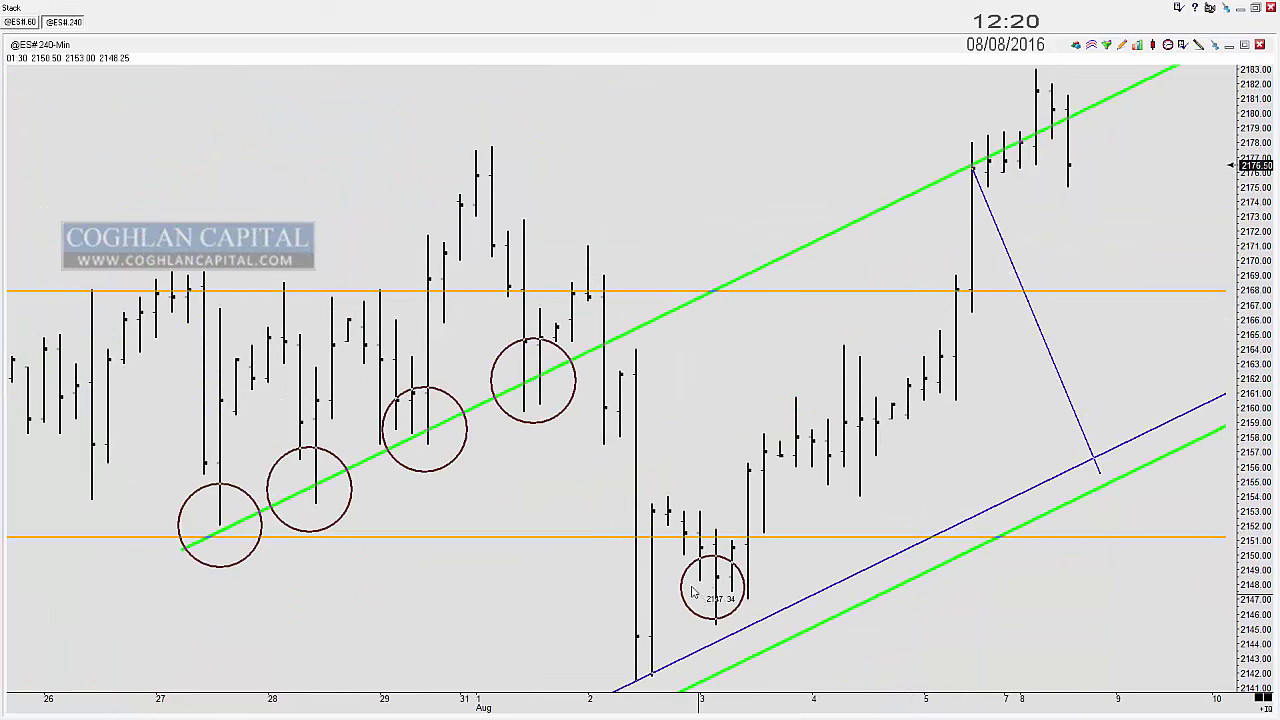
drag(566, 531, 620, 645)
click(636, 675)
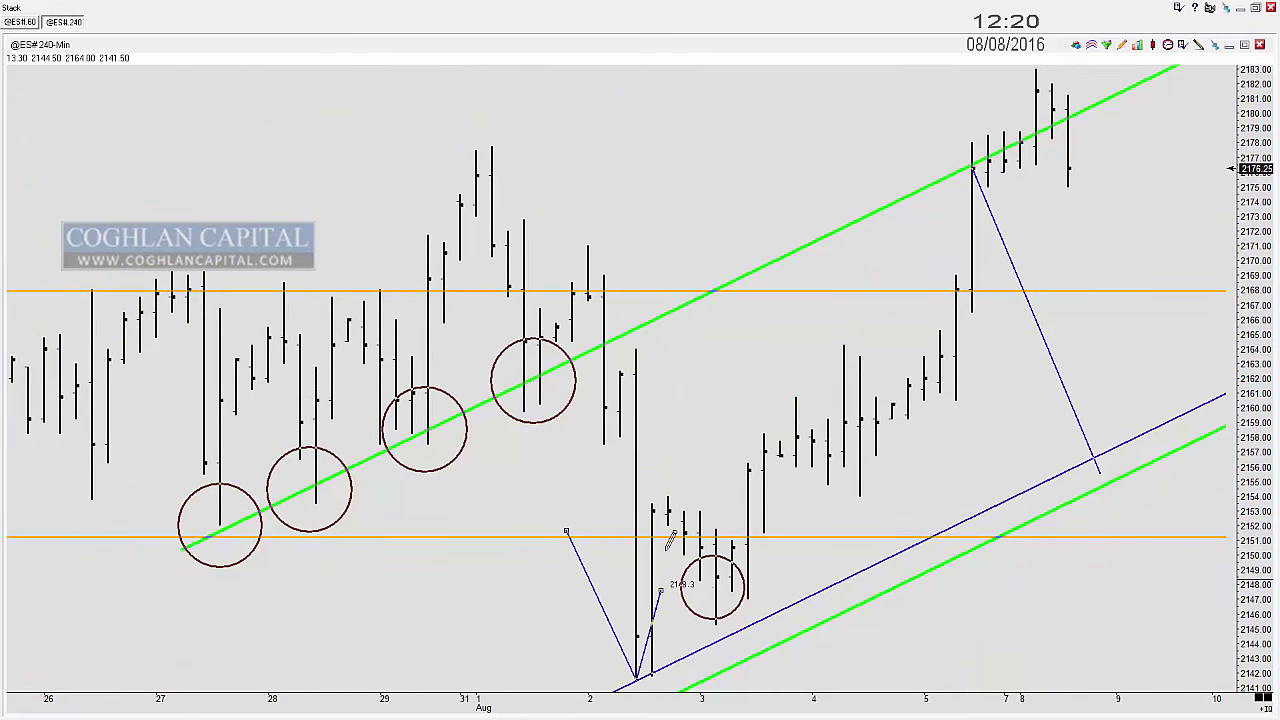
click(667, 508)
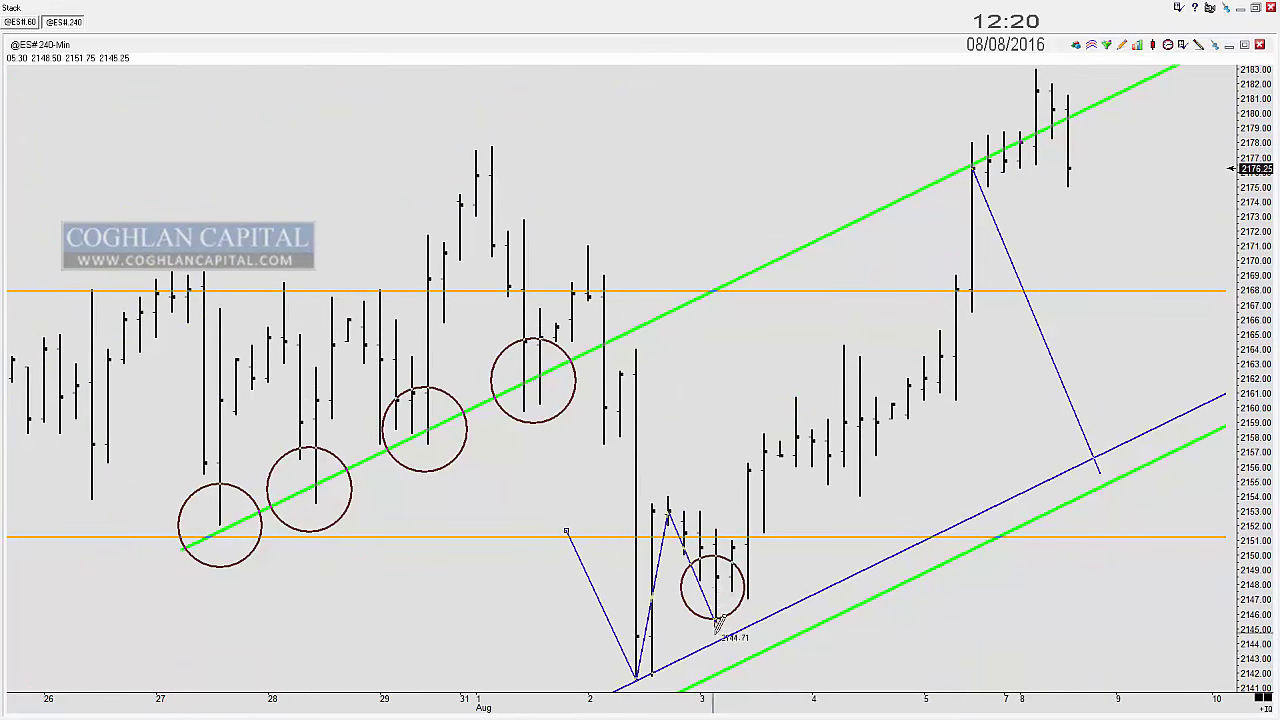
drag(716, 624, 1016, 103)
key(Delete)
key(Delete)
key(Delete)
key(Delete)
Step: Place larger circles over the four circled lows and along the rising green line up to the latest bars, and remove them again
key(Down)
key(Down)
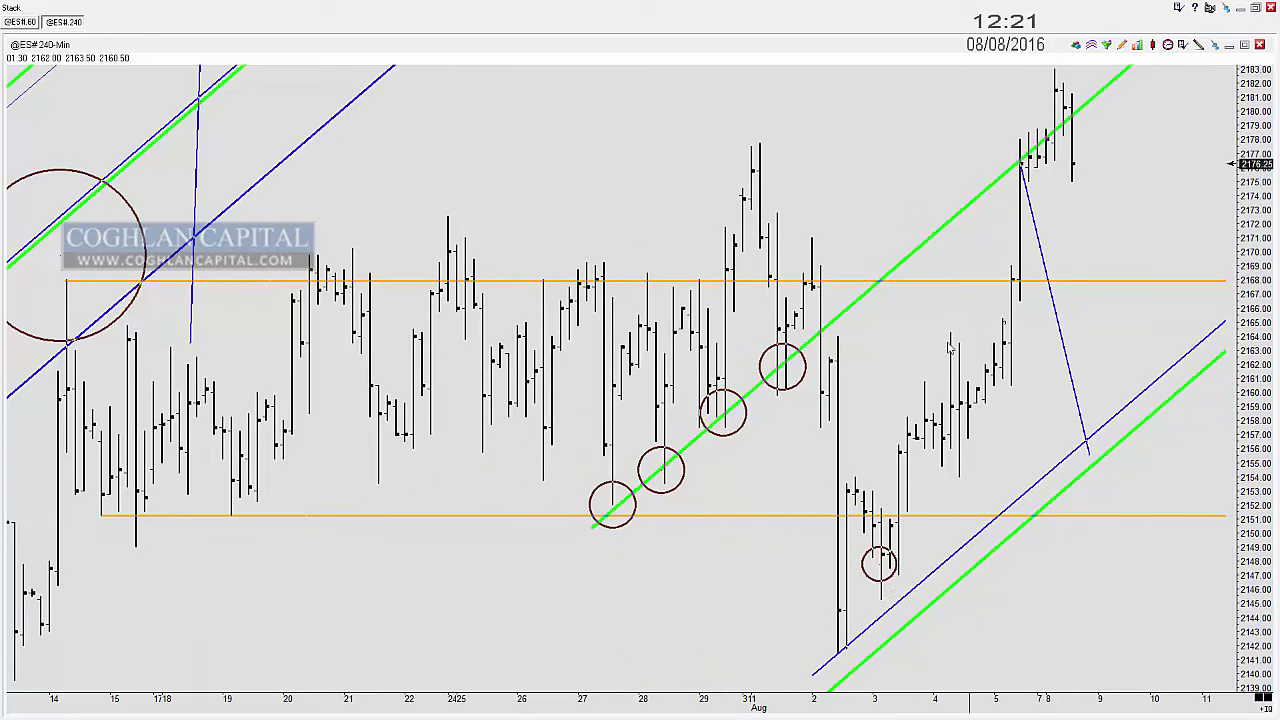
key(Left)
scroll(940, 455, down, 3)
scroll(966, 443, up, 5)
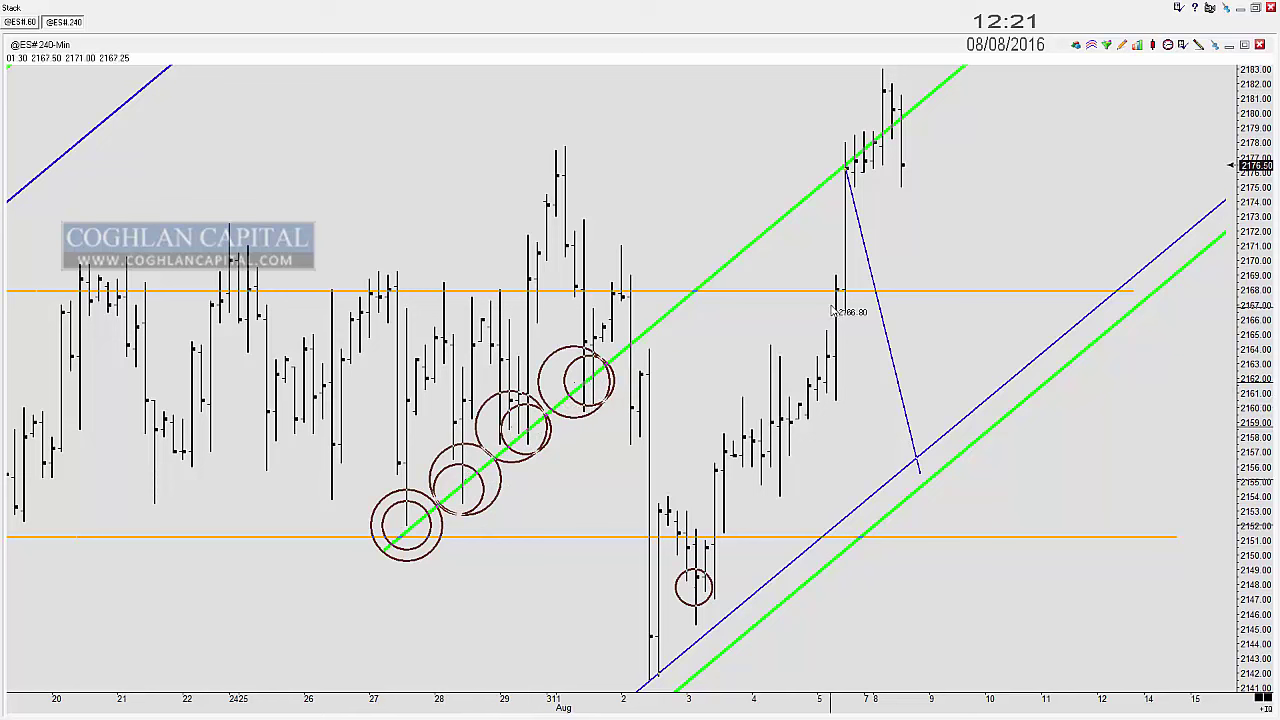
click(768, 225)
click(796, 205)
click(814, 183)
click(839, 166)
click(853, 156)
click(864, 147)
click(900, 106)
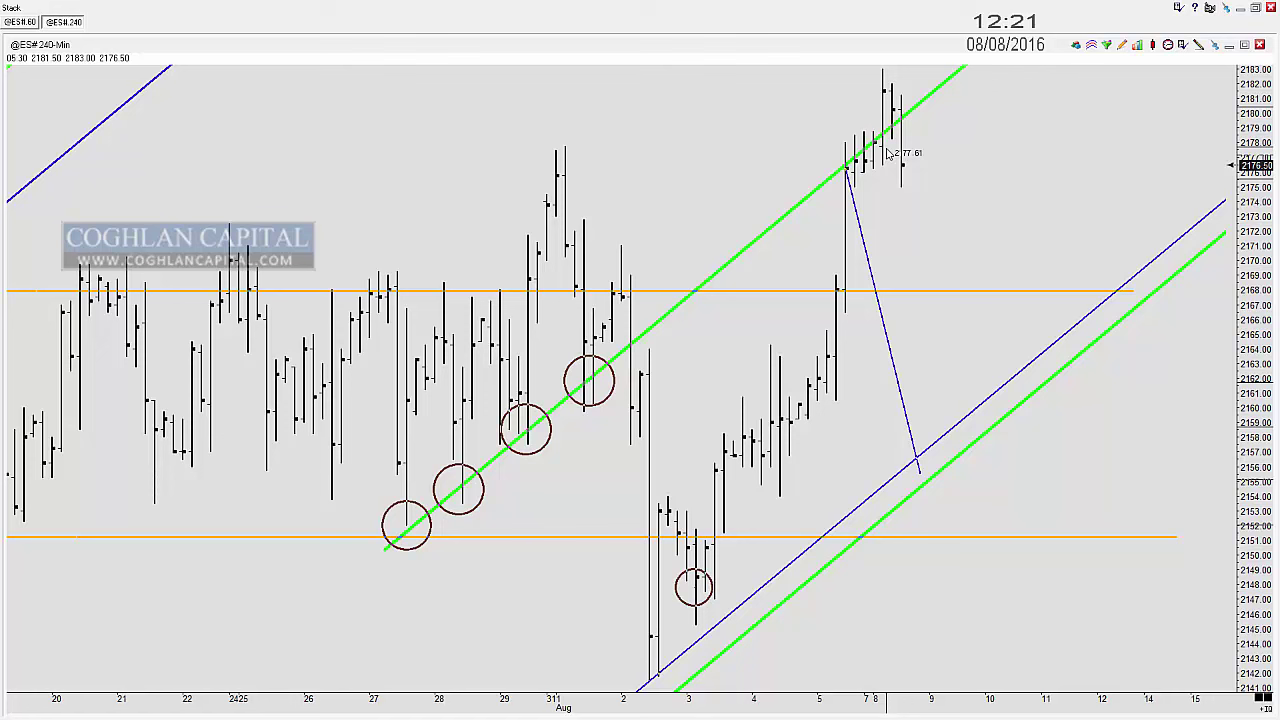
Step: Place overlapping circles on the upper green line around the latest bars and along the lower blue line between August 10 and 12
click(836, 176)
click(866, 151)
click(904, 131)
click(929, 114)
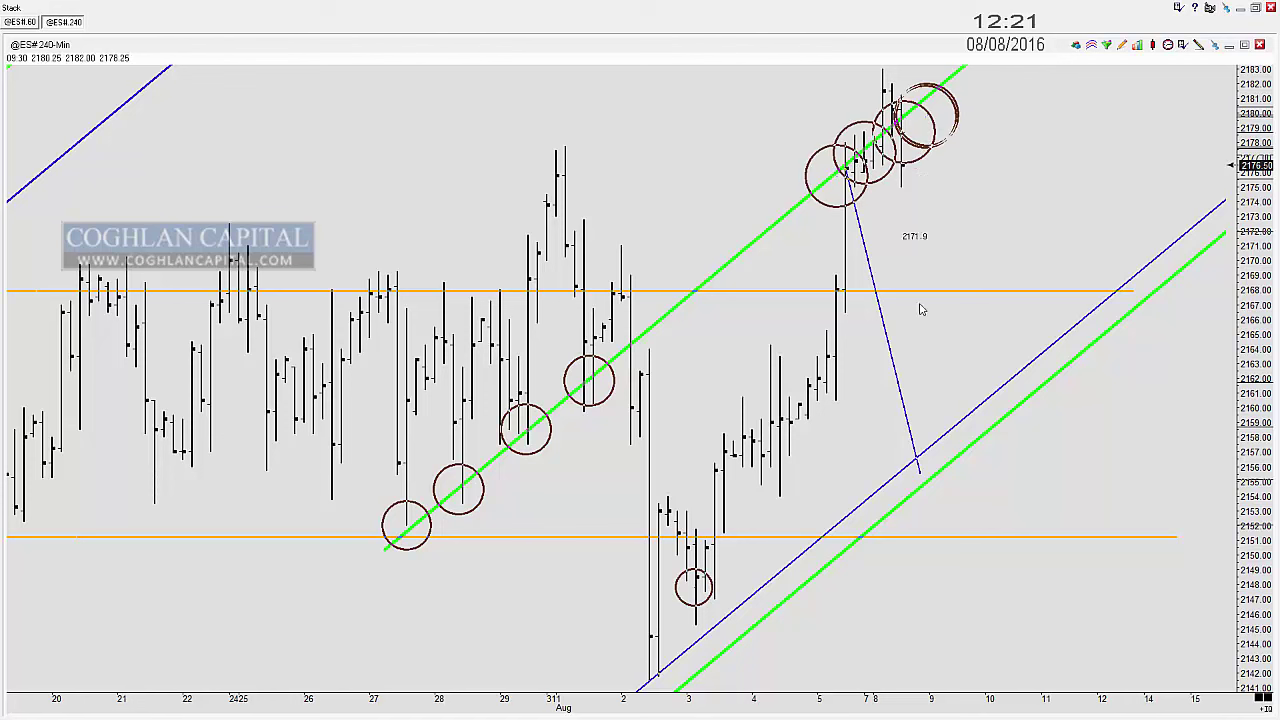
click(1000, 401)
click(1040, 351)
click(1048, 342)
click(1078, 321)
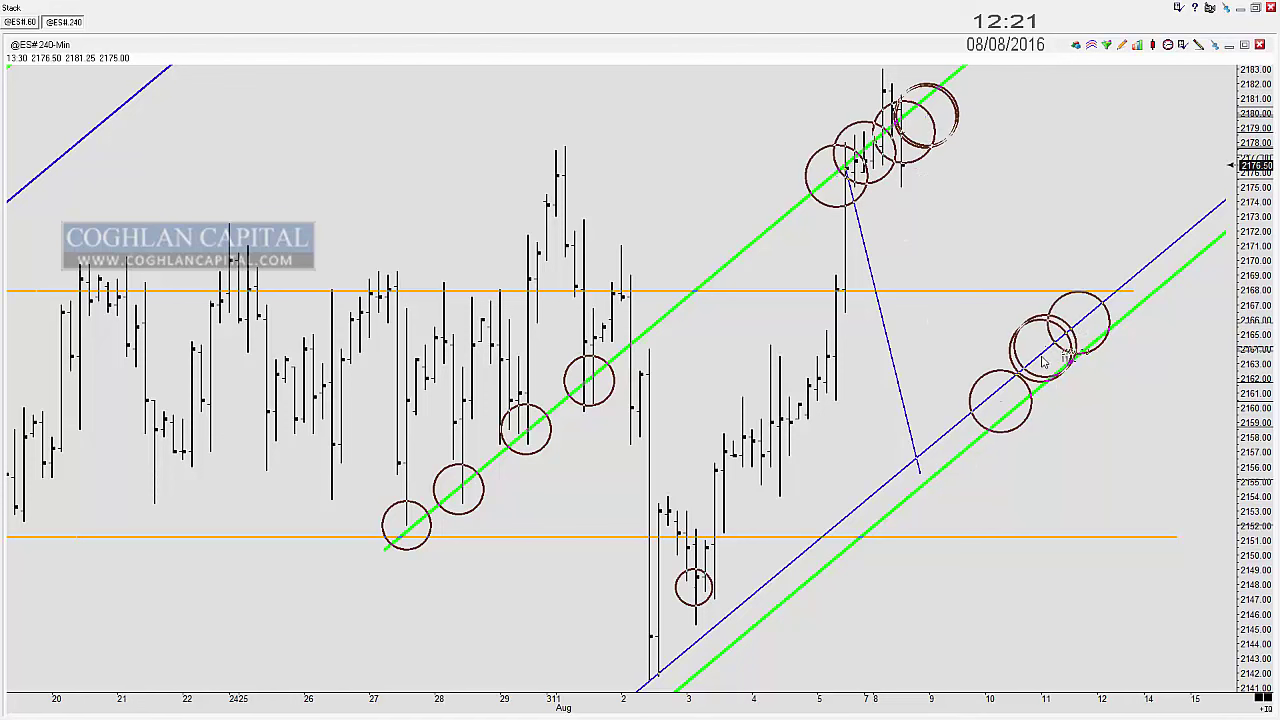
Step: Undo the circles on the upper green line and the lower blue line
key(ctrl+z)
key(ctrl+z)
key(ctrl+z)
key(ctrl+z)
key(ctrl+z)
key(ctrl+z)
key(ctrl+z)
key(ctrl+z)
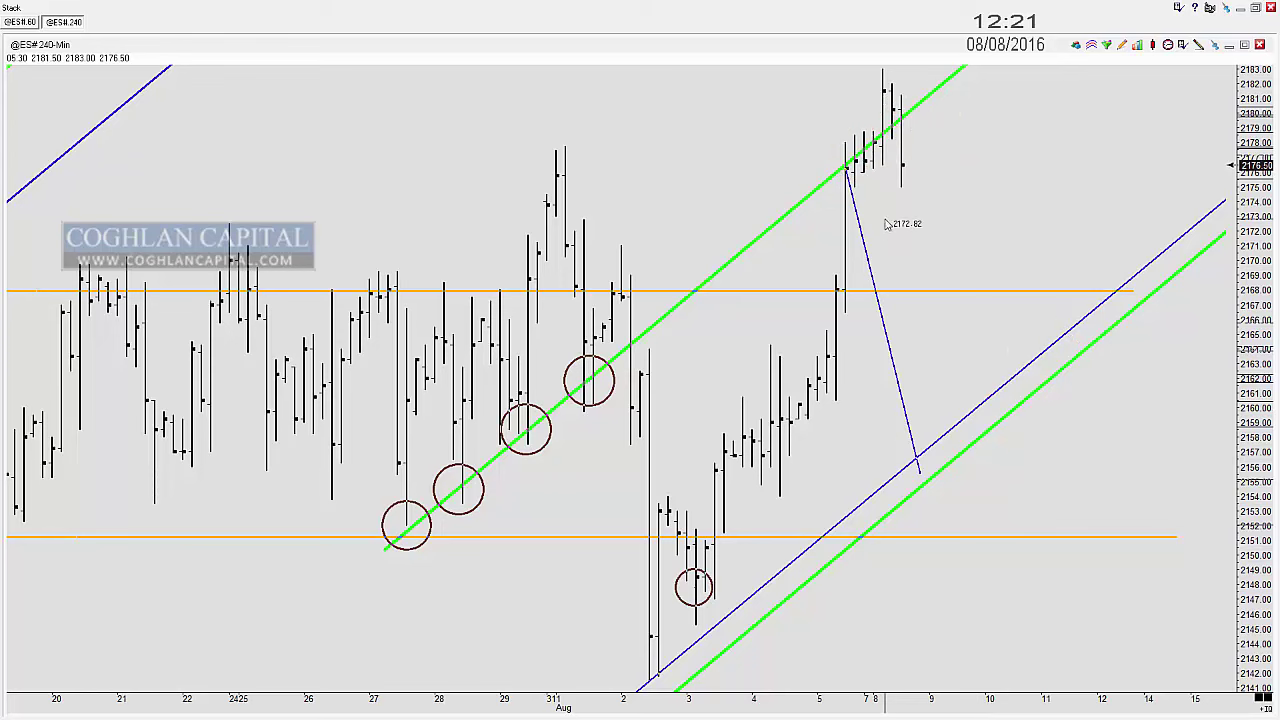
Step: Mark the August 8 high with a red down arrow, and remove it together with the falling blue projection line
key(Down)
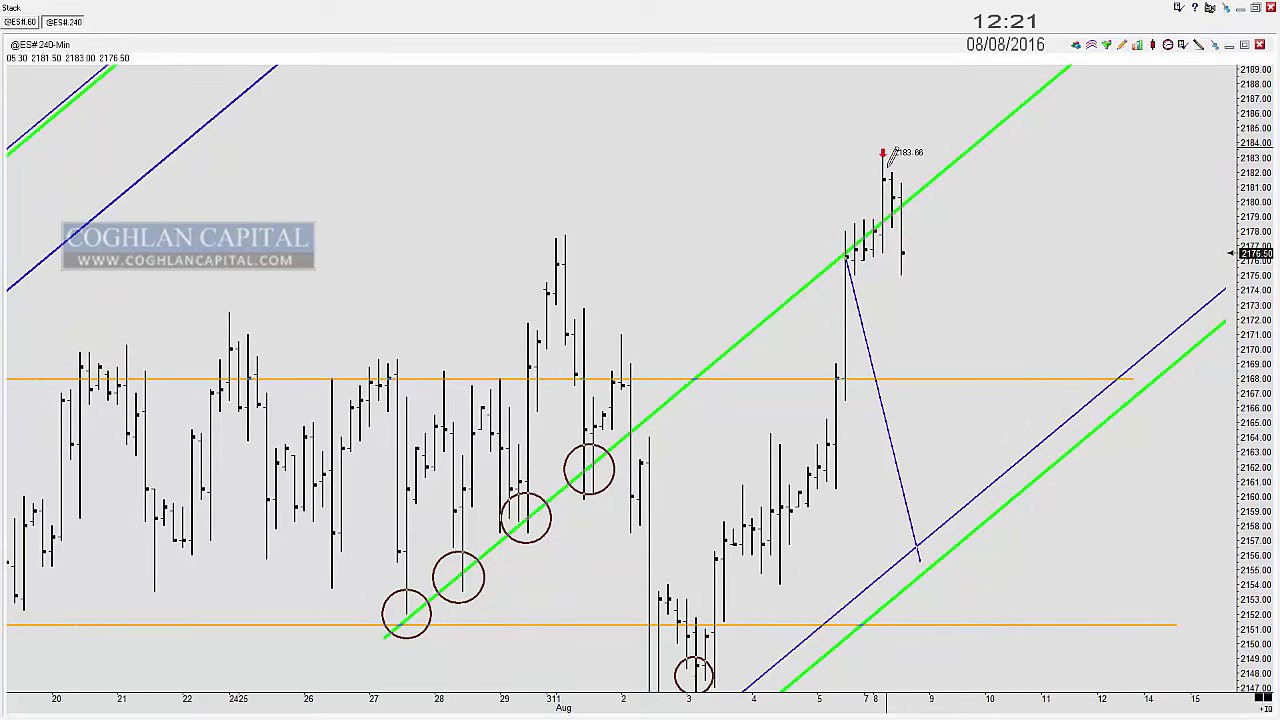
scroll(915, 220, down, 3)
key(ctrl+z)
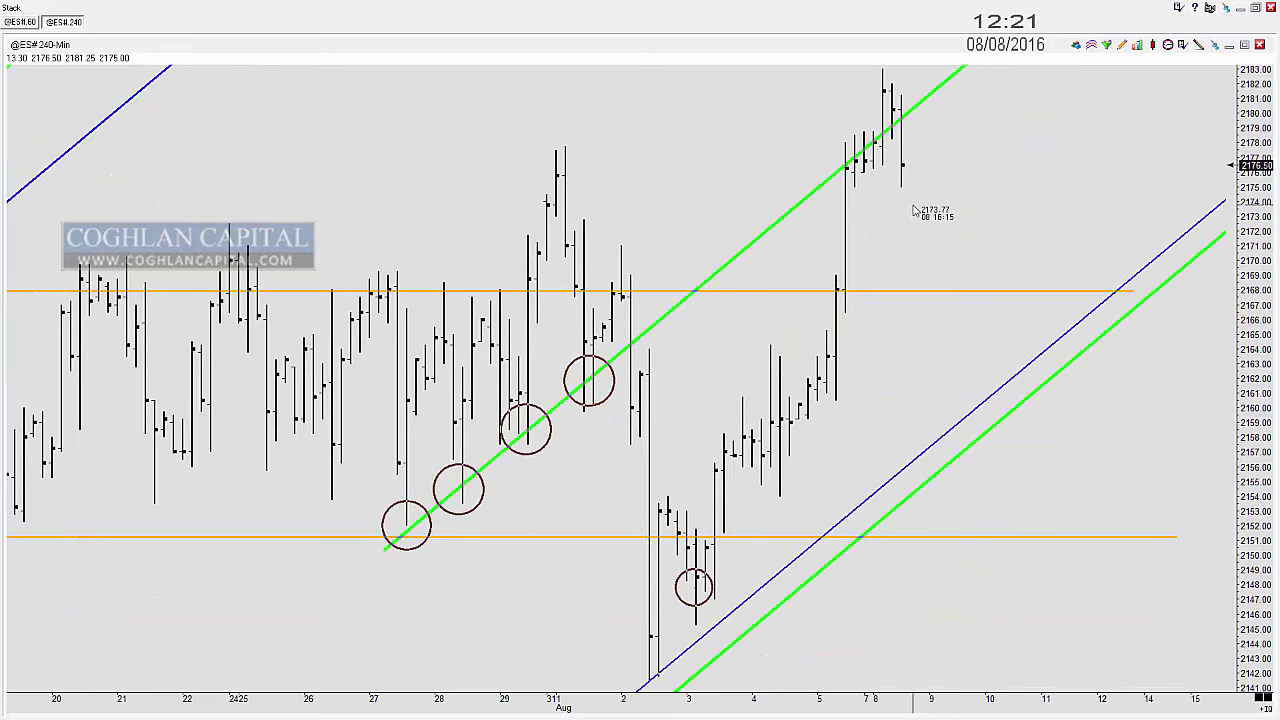
Step: Circle the July 14 high inside the large circle, delete that circle, and mark the high with a red down arrow
scroll(726, 265, down, 3)
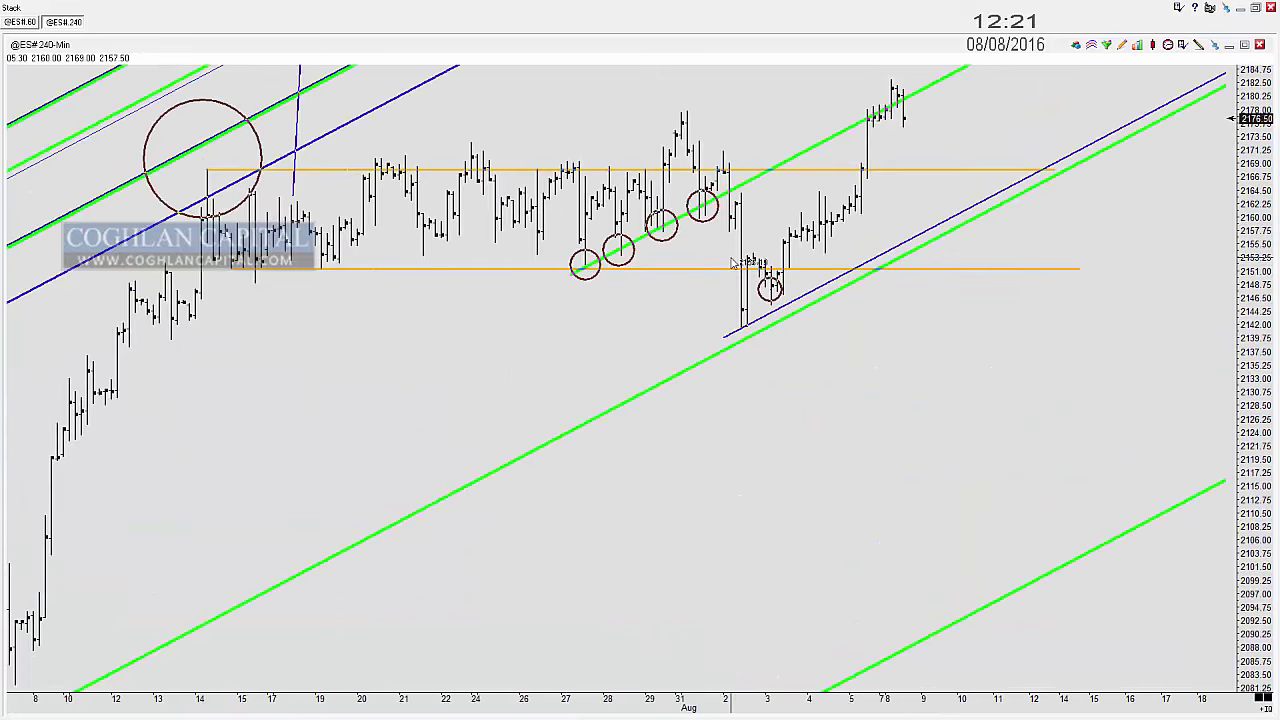
scroll(440, 345, down, 3)
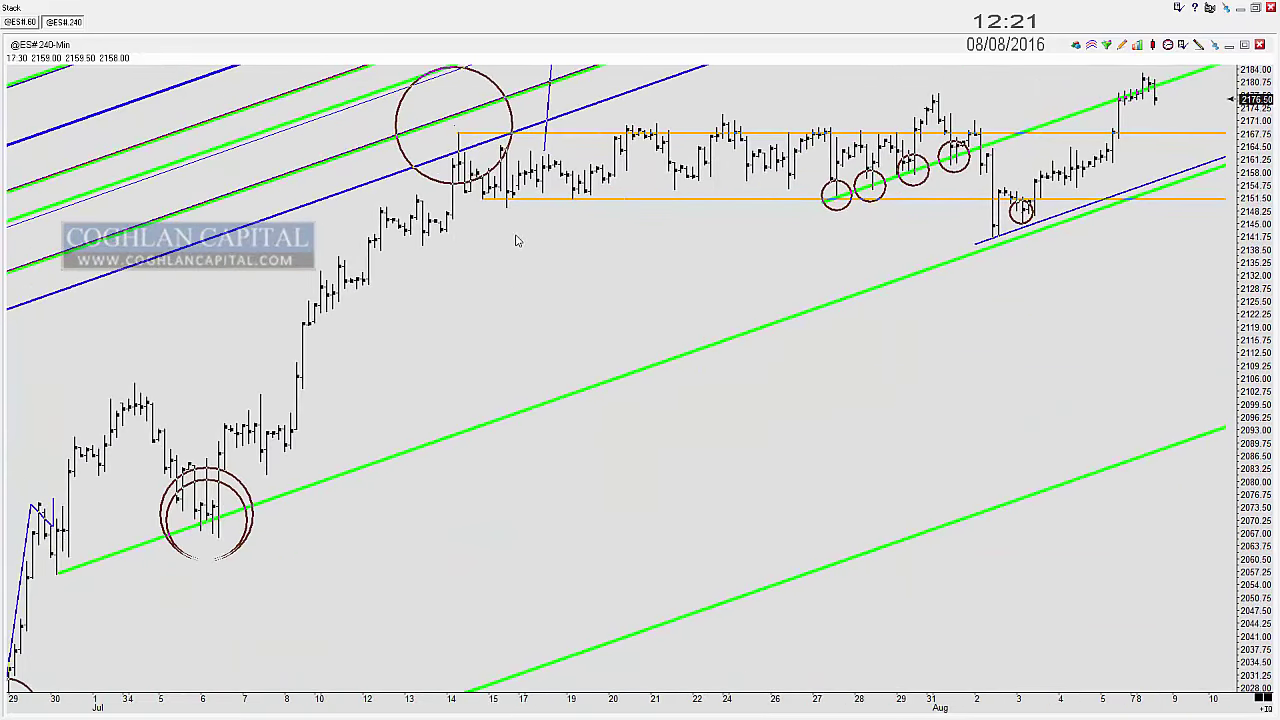
drag(457, 162, 474, 134)
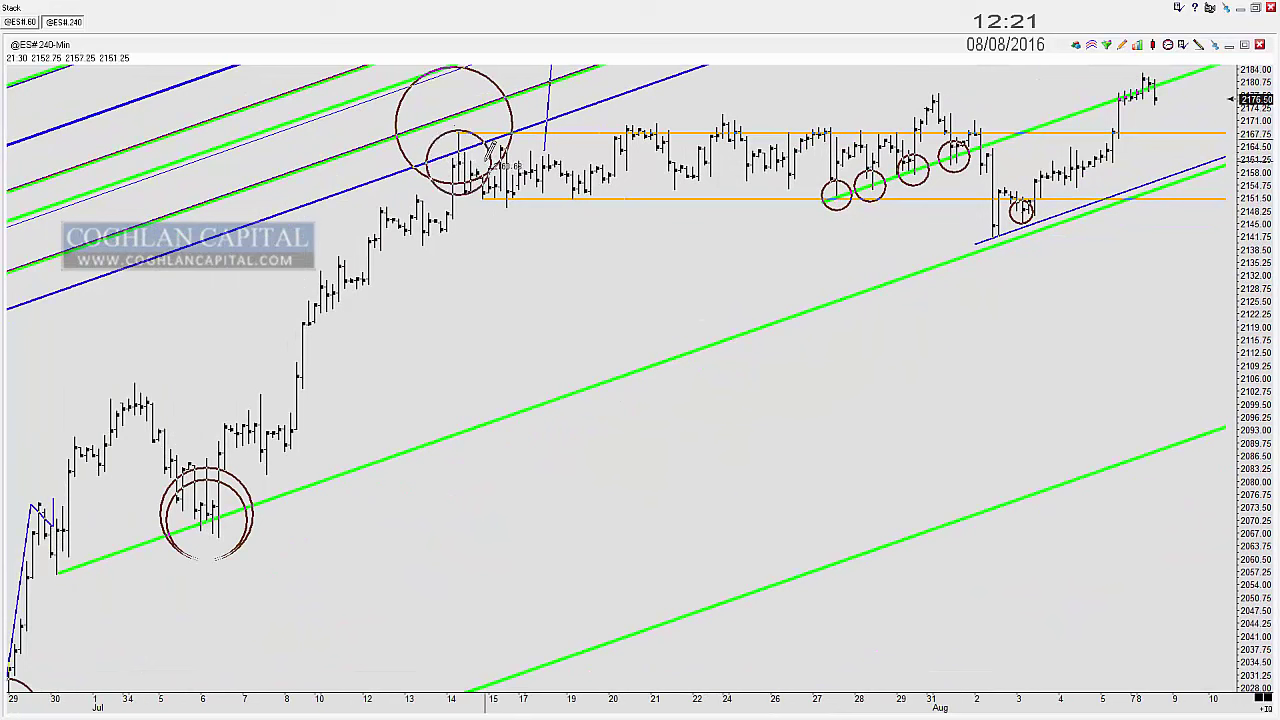
key(Delete)
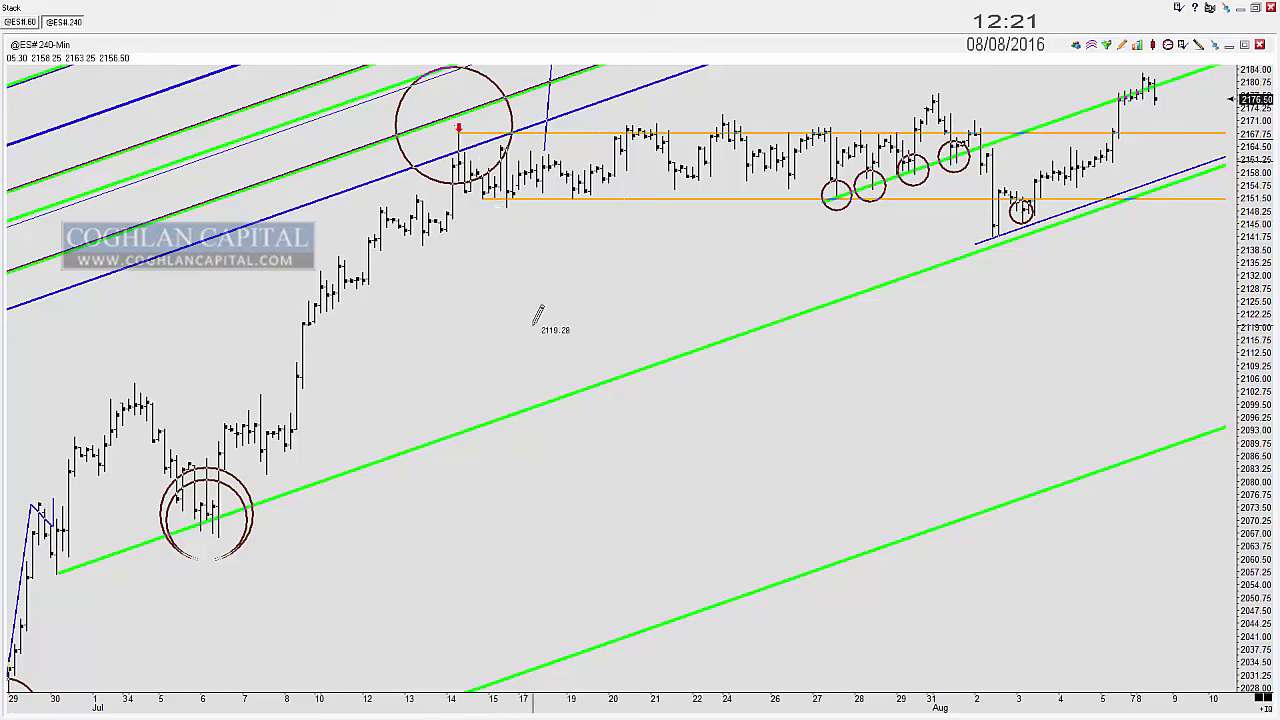
Step: Sketch a blue zigzag with rising peaks on the middle green line between July 17 and 20, ending with a leg above the line
drag(535, 482, 549, 392)
click(543, 405)
click(581, 449)
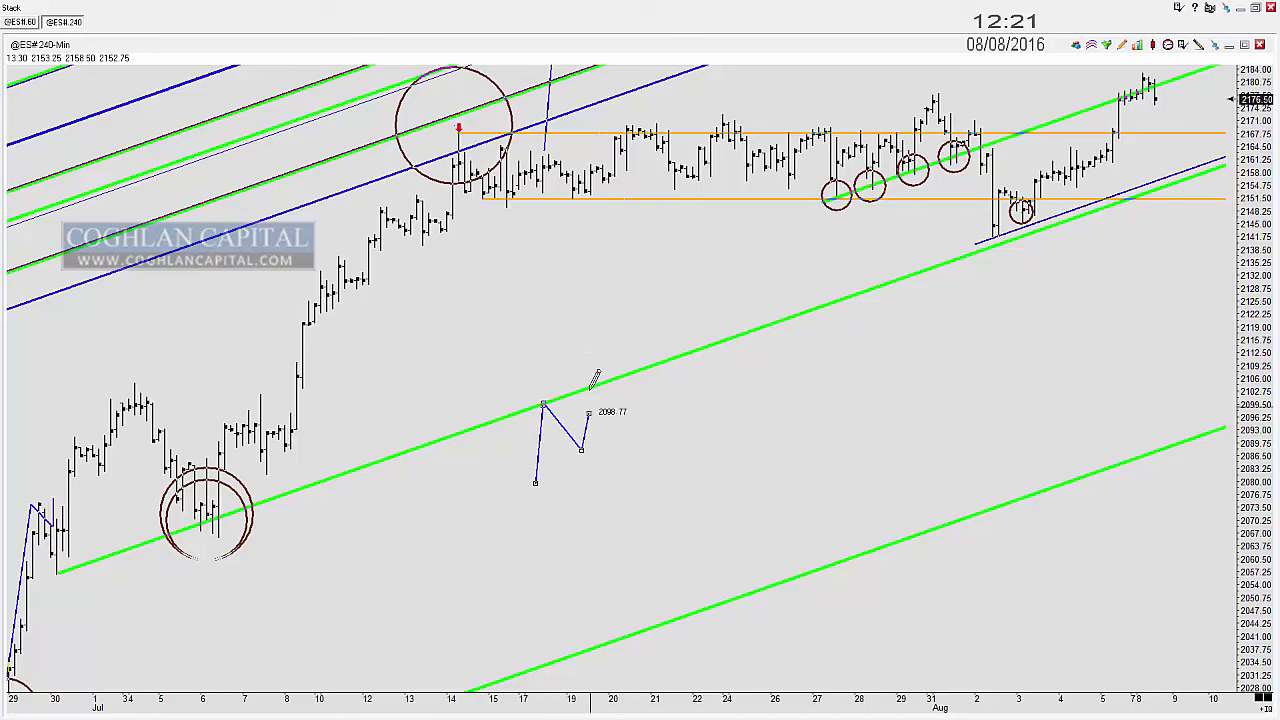
click(589, 386)
click(625, 432)
click(628, 331)
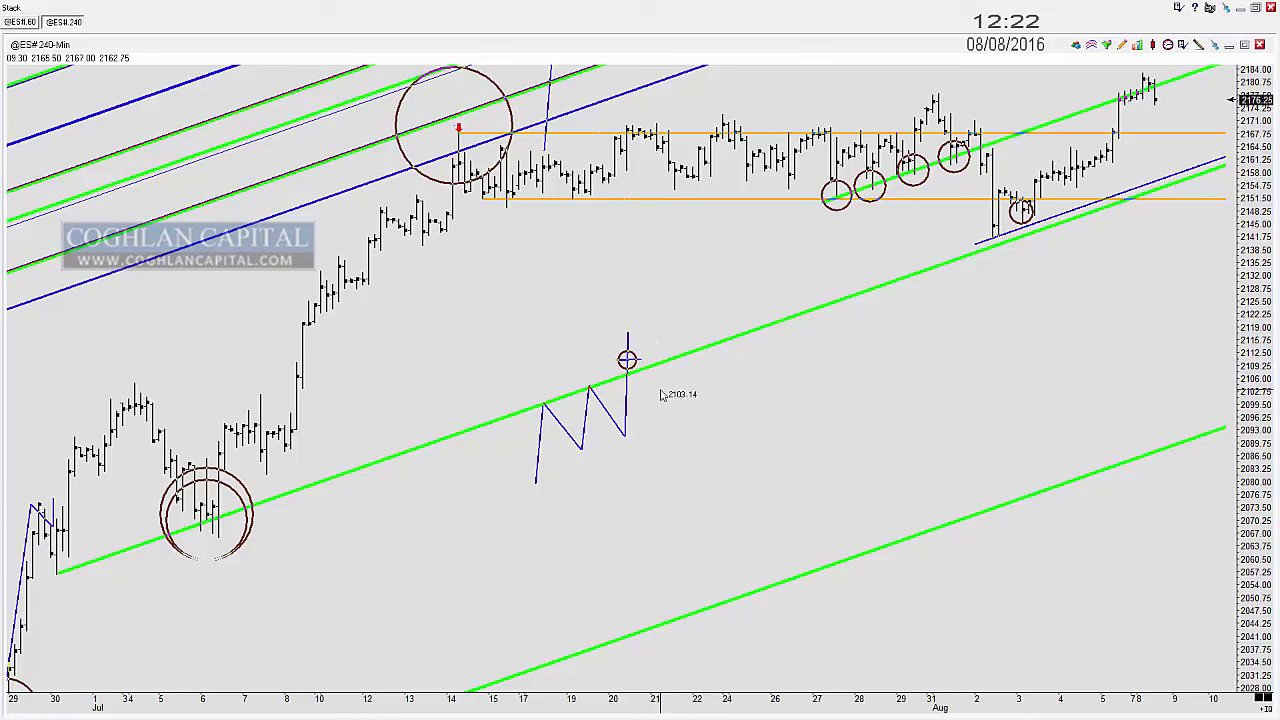
Step: Sketch a pullback, a retest and a drop through the lower green line from the zigzag's last high, and delete this extension
mouse_move(630, 334)
mouse_down()
mouse_move(676, 416)
mouse_move(685, 352)
mouse_move(855, 650)
mouse_move(847, 675)
mouse_up()
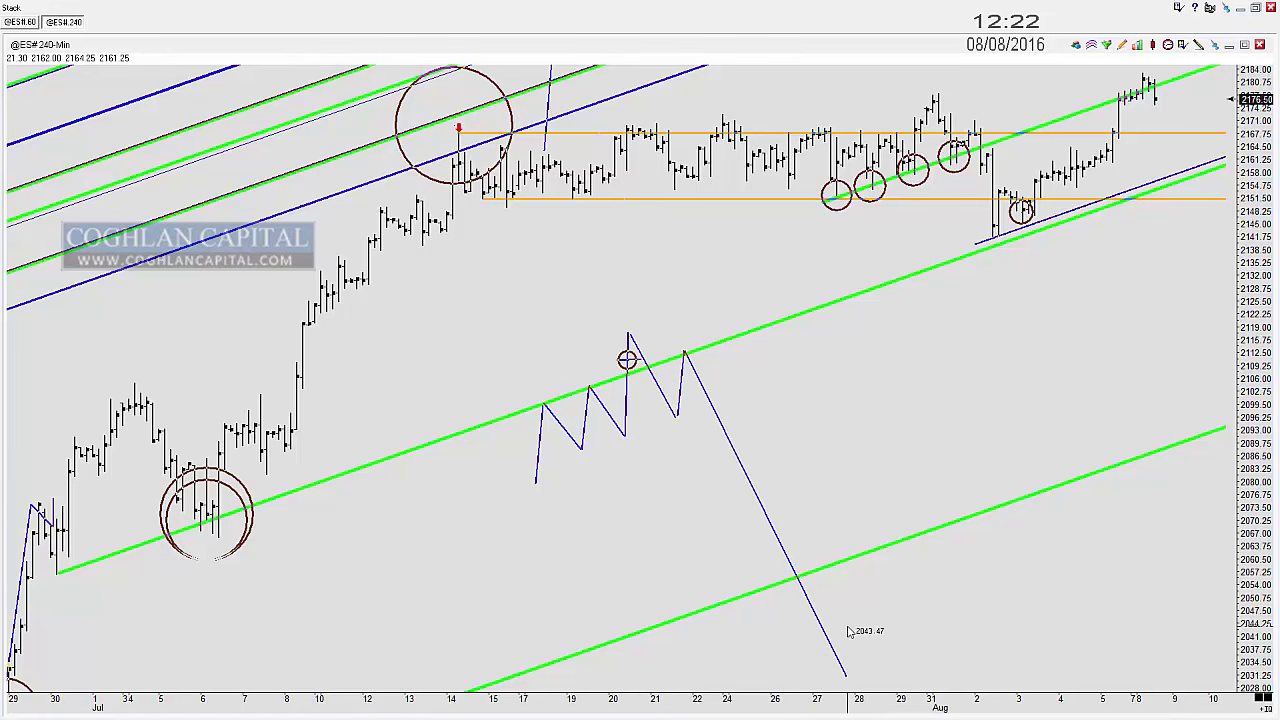
key(Delete)
key(Delete)
key(Delete)
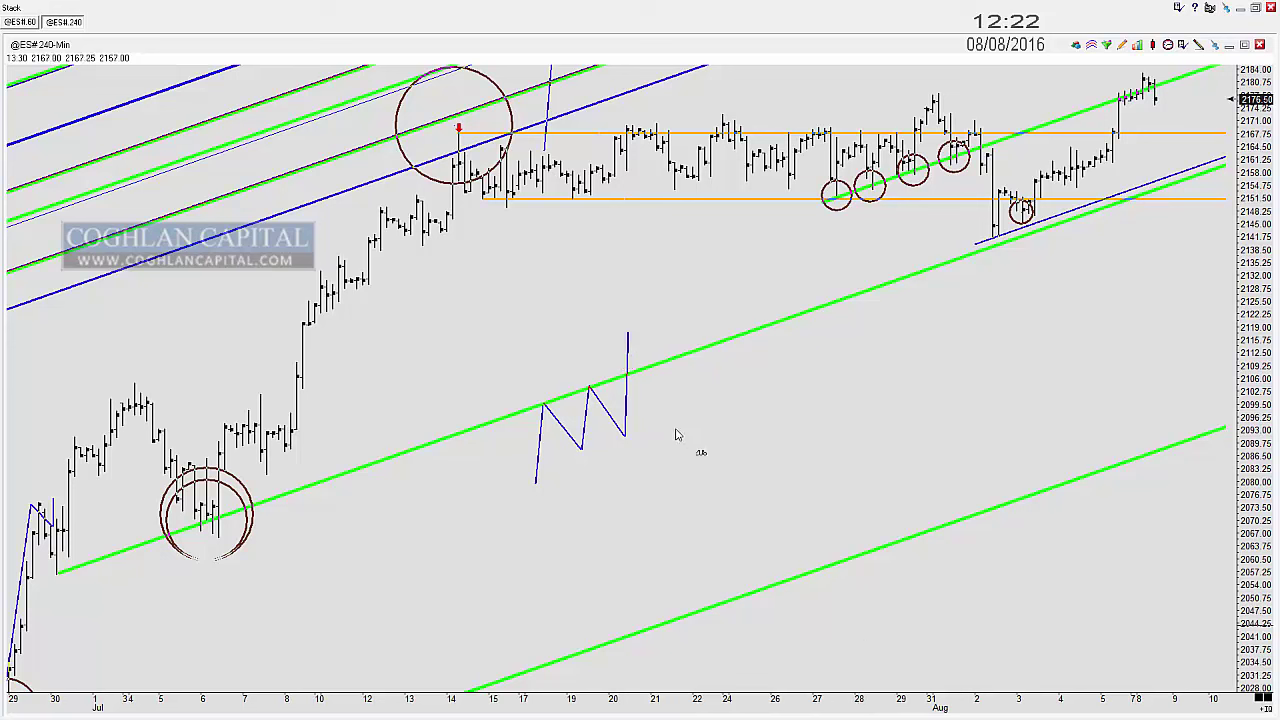
Step: Sketch small swings holding on top of the middle green line after the zigzag's last high, and delete them
click(630, 335)
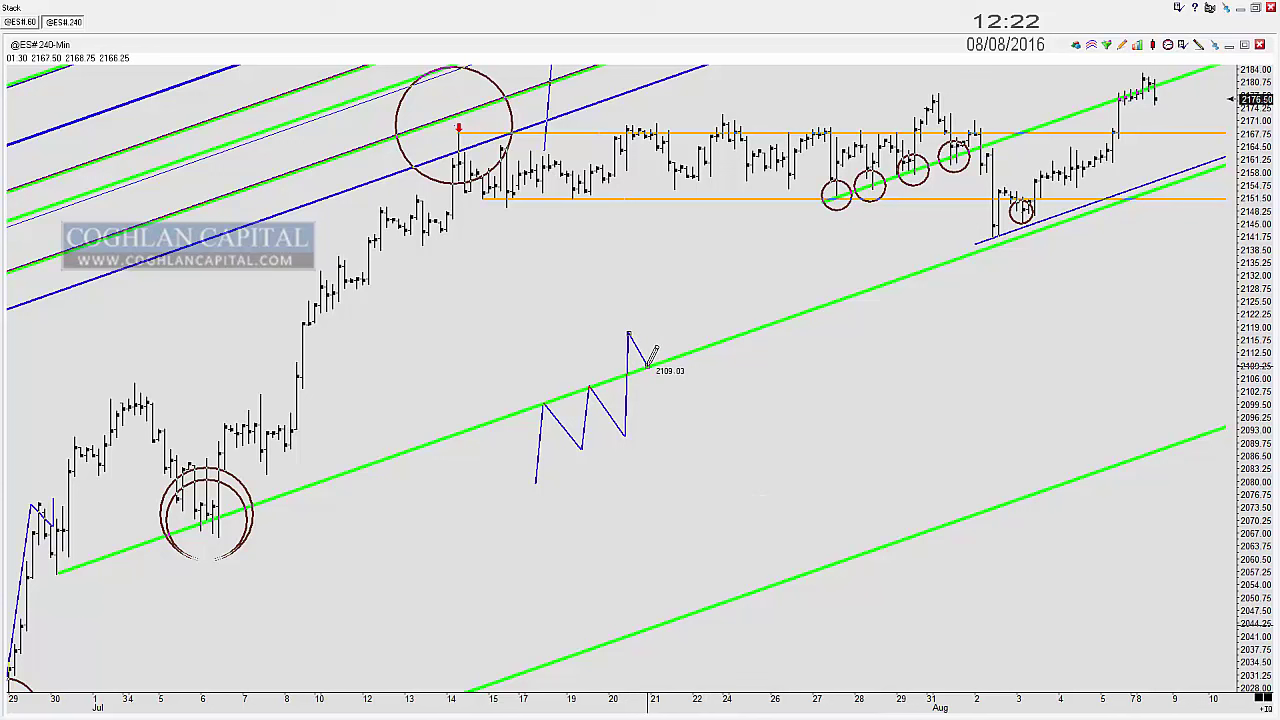
click(648, 365)
click(667, 350)
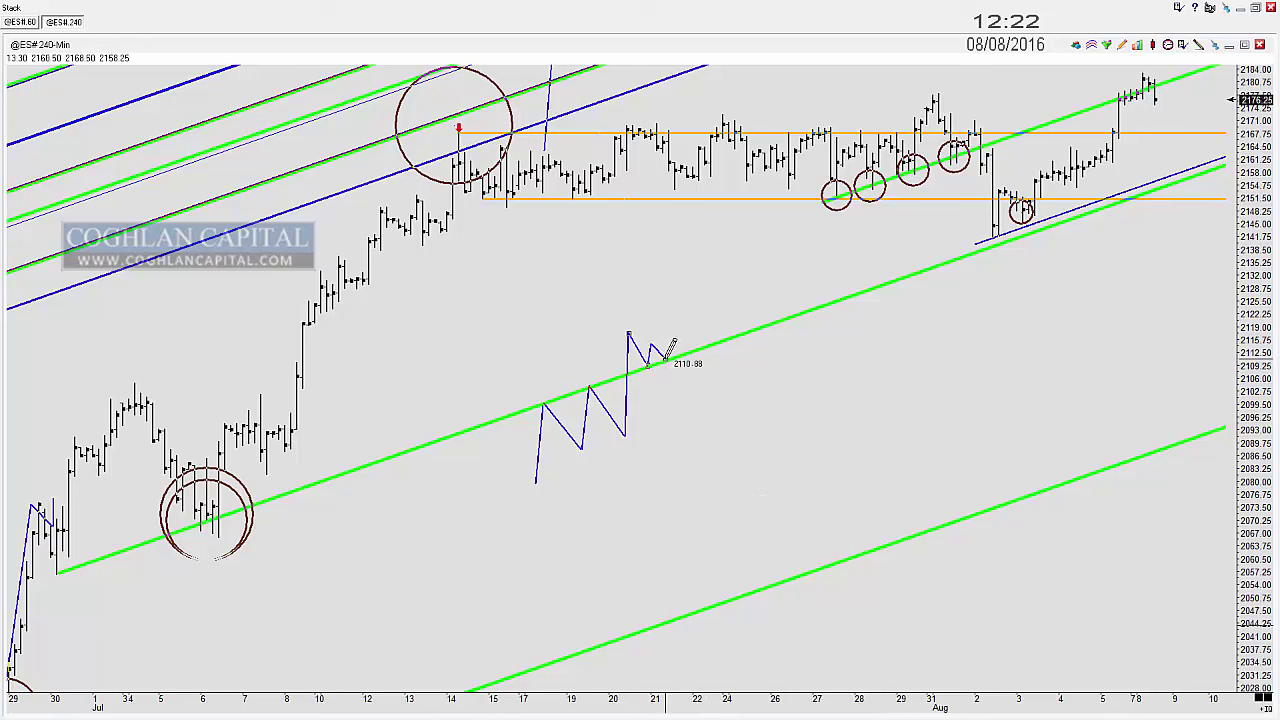
click(693, 170)
key(Delete)
key(Delete)
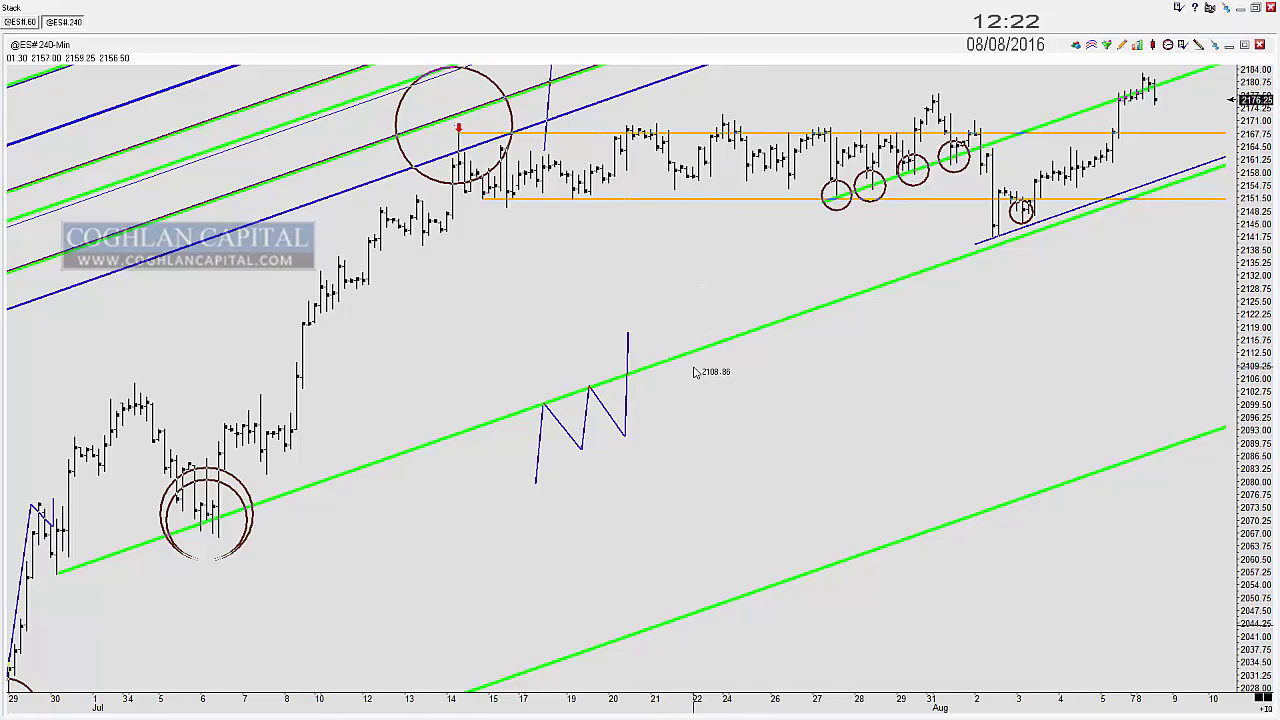
Step: Extend the zigzag with a drop below the middle green line, two retests from underneath and a long decline
click(663, 410)
click(671, 357)
drag(672, 358, 692, 372)
drag(692, 372, 798, 507)
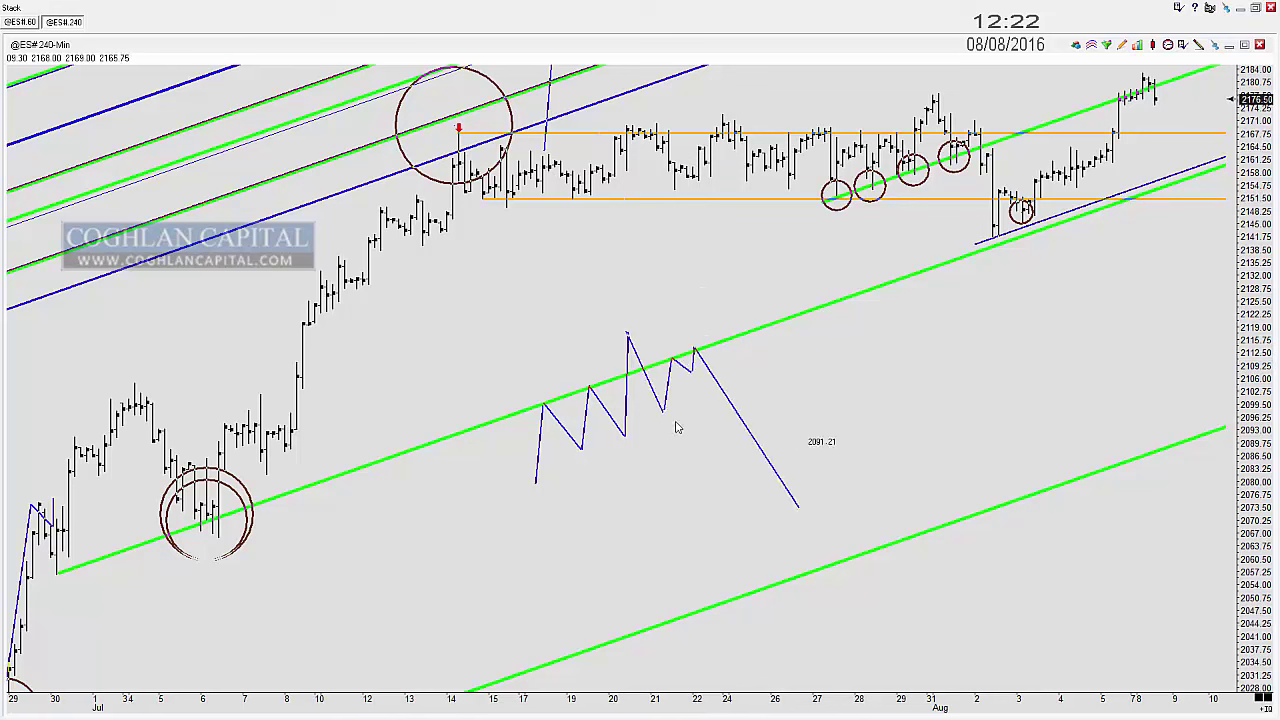
click(560, 405)
click(612, 337)
click(694, 350)
click(807, 512)
Step: Undo all the zigzag swing lines sketched around the middle green line
key(ctrl+z)
key(ctrl+z)
key(ctrl+z)
key(ctrl+z)
key(ctrl+z)
key(ctrl+z)
key(ctrl+z)
key(ctrl+z)
key(ctrl+z)
key(ctrl+z)
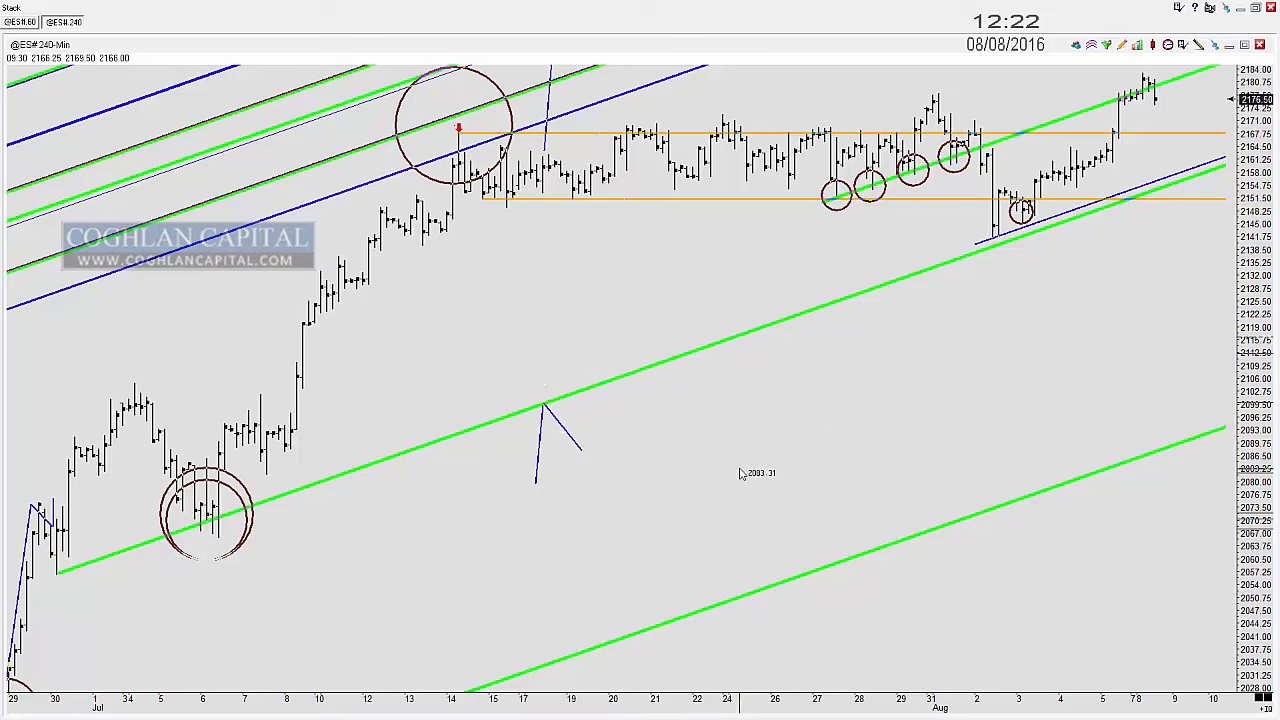
key(ctrl+z)
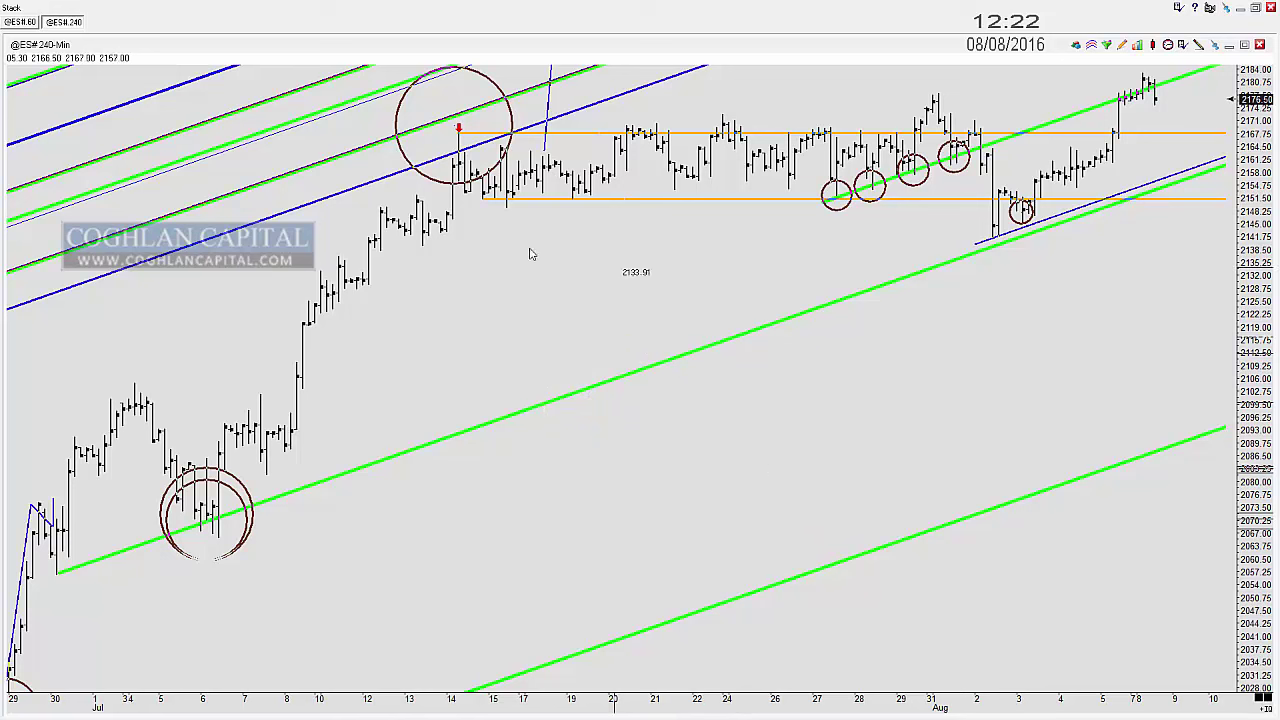
Step: Place small circles on the July 14 high and the July 6 low inside their large circles
drag(459, 131, 474, 133)
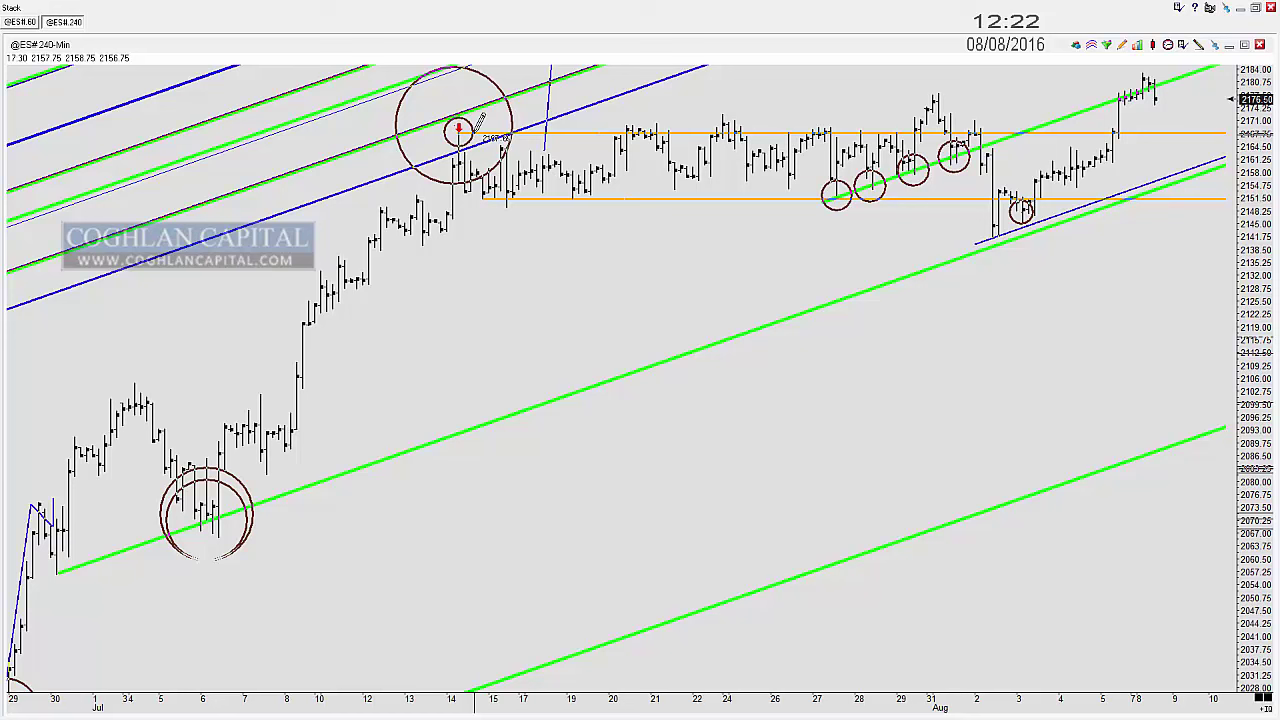
drag(217, 527, 222, 515)
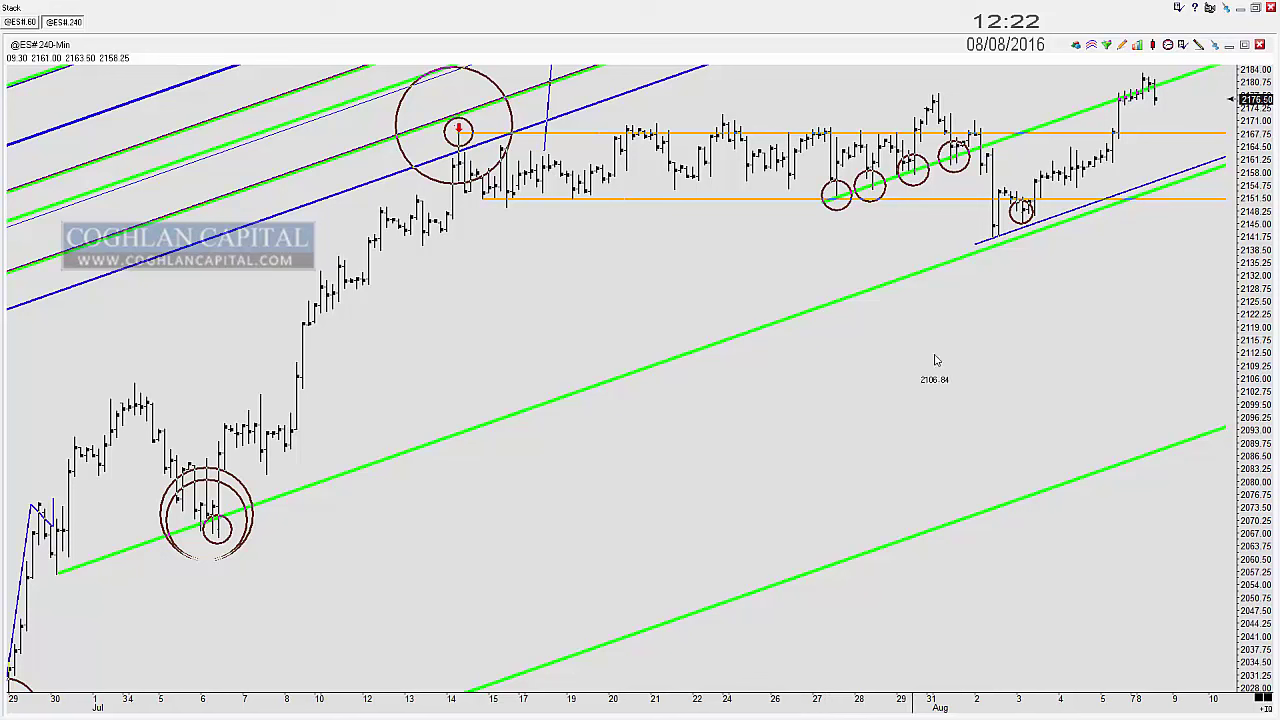
Step: Sketch a decline from the August 8 high and delete the sketched marks
mouse_move(1149, 82)
mouse_down()
mouse_move(1160, 70)
mouse_move(1176, 92)
mouse_move(1179, 176)
mouse_up()
key(Delete)
key(Delete)
key(Delete)
key(Delete)
key(Delete)
key(Delete)
key(Delete)
key(Delete)
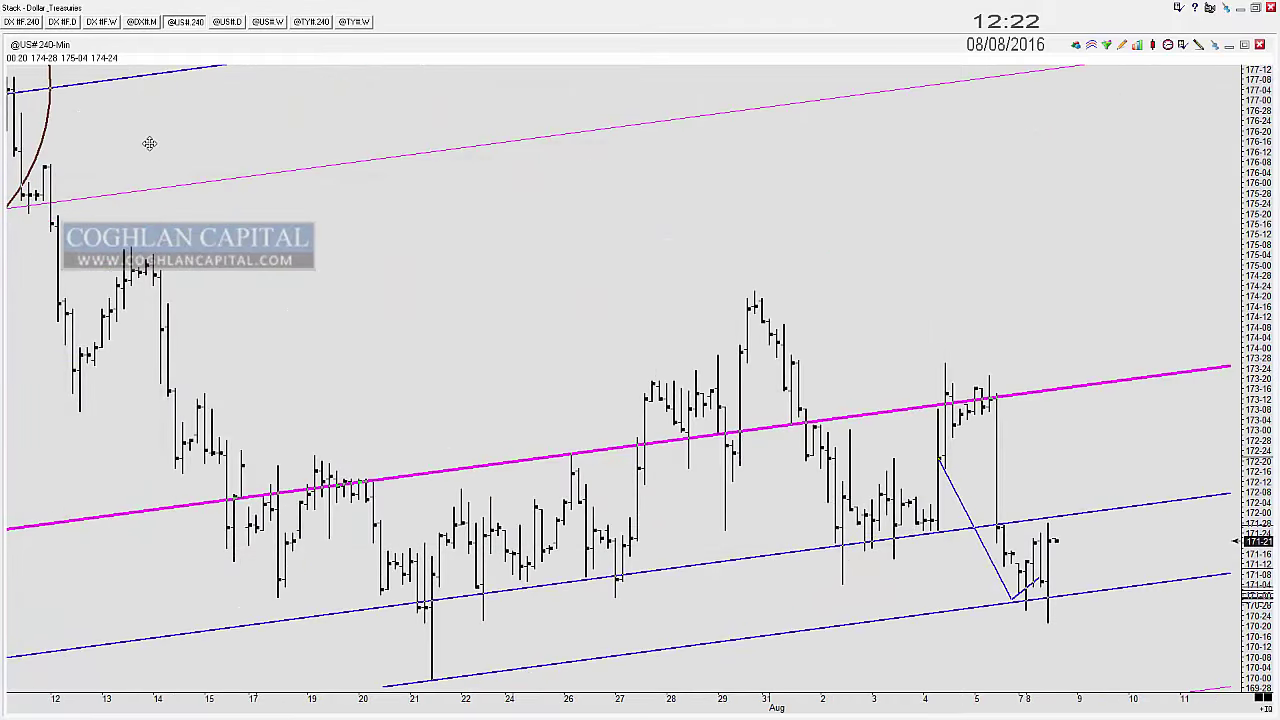
Step: Switch to the currency charts and show the weekly AUD A0-FX chart around the small circle at the latest bars
key(alt+Tab)
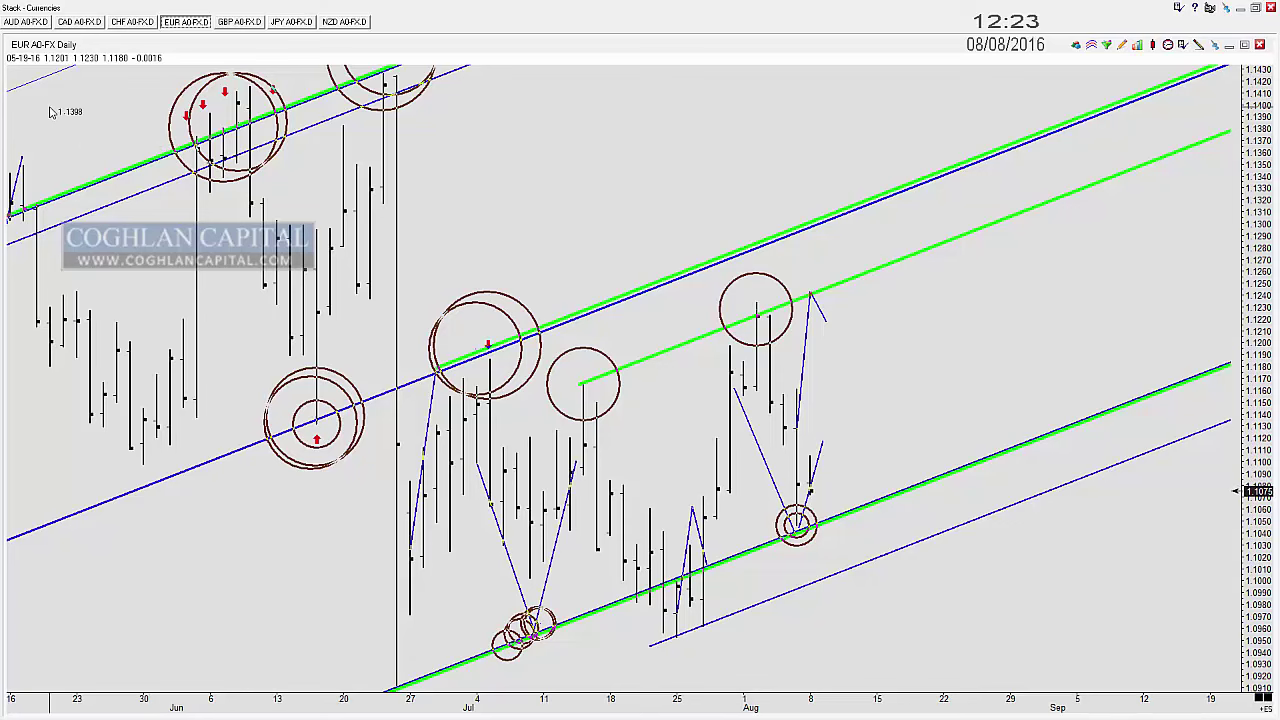
key(ctrl+Tab)
click(37, 22)
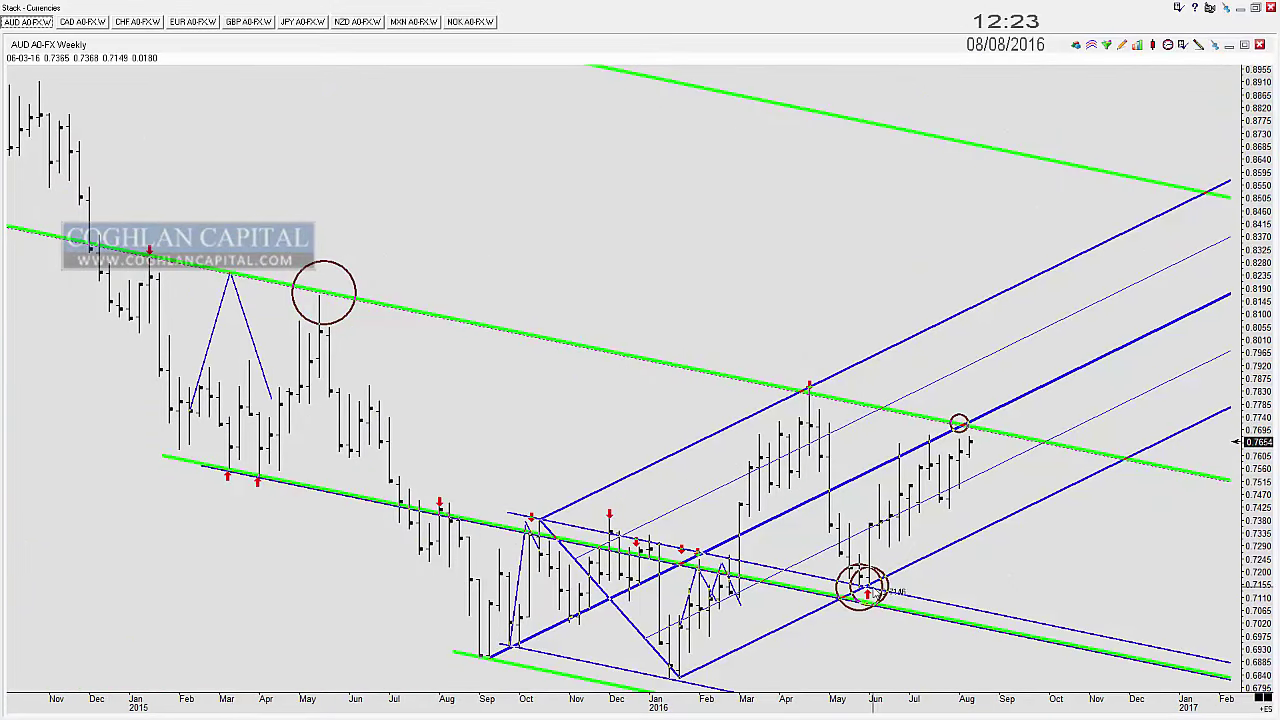
drag(936, 420, 1004, 432)
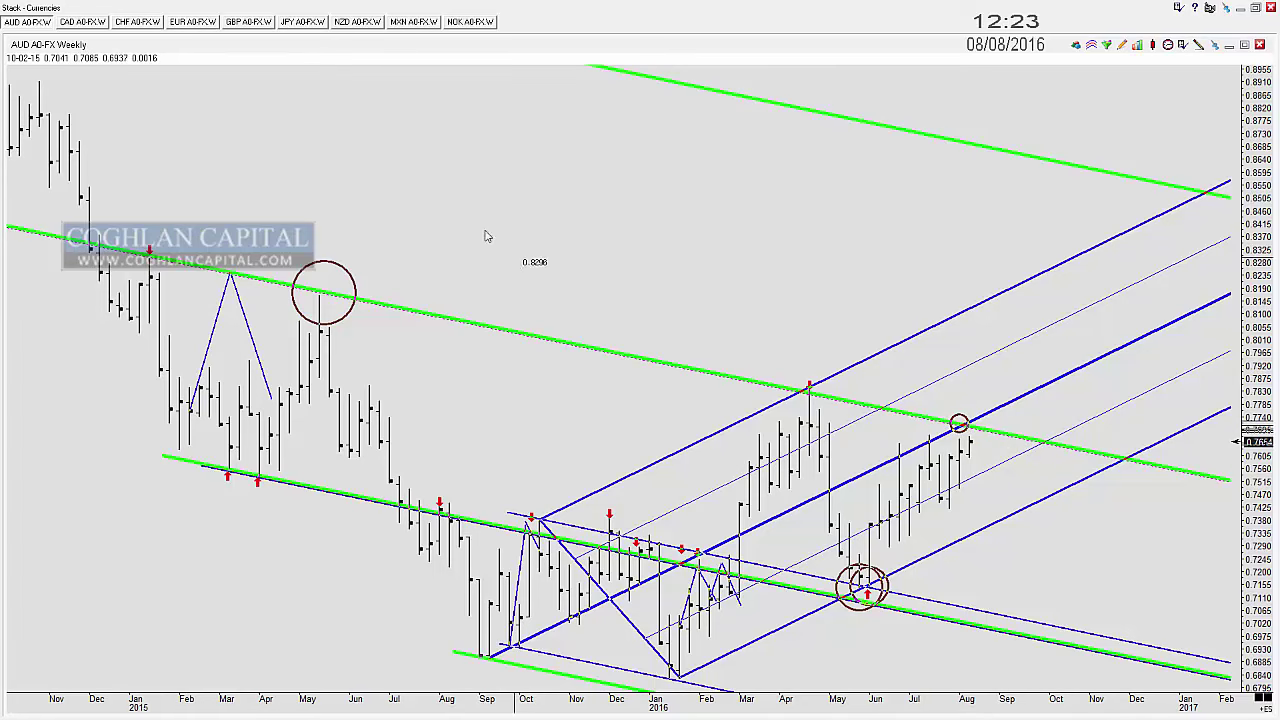
Step: Open the weekly NZD A0-FX chart and place overlapping circles along the falling green-red line around the mid-2016 highs
click(367, 24)
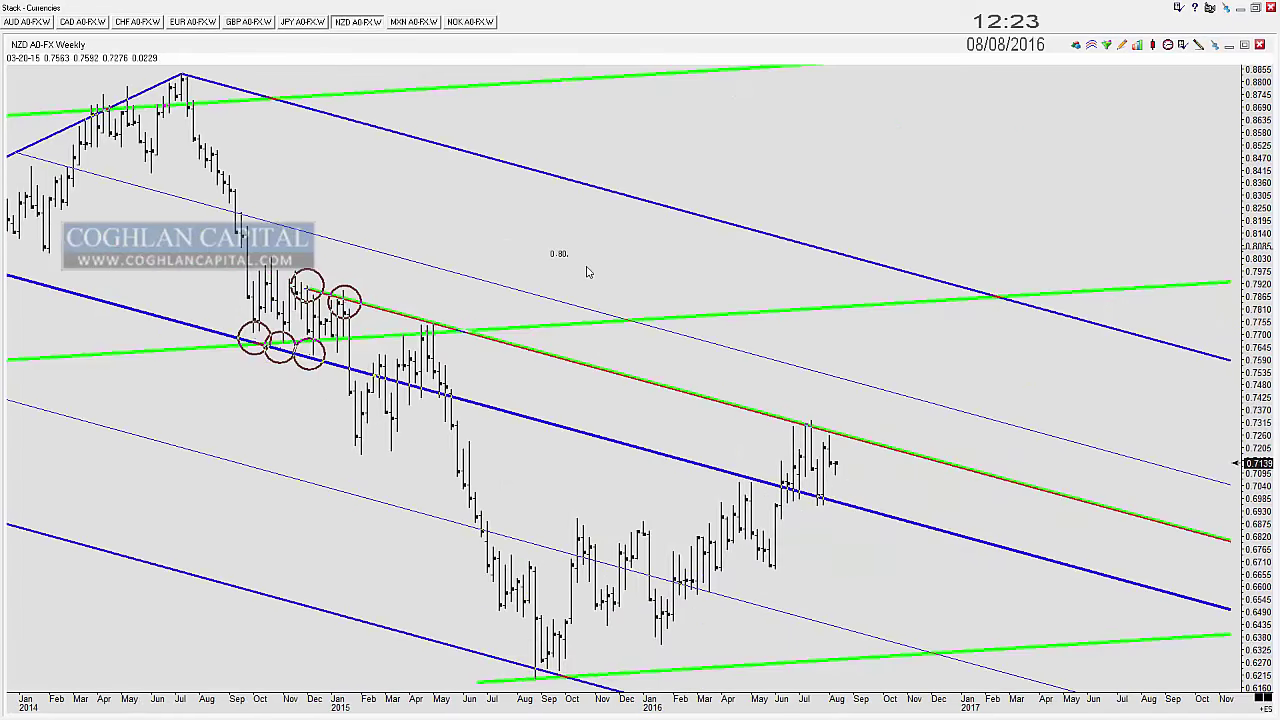
drag(786, 408, 872, 440)
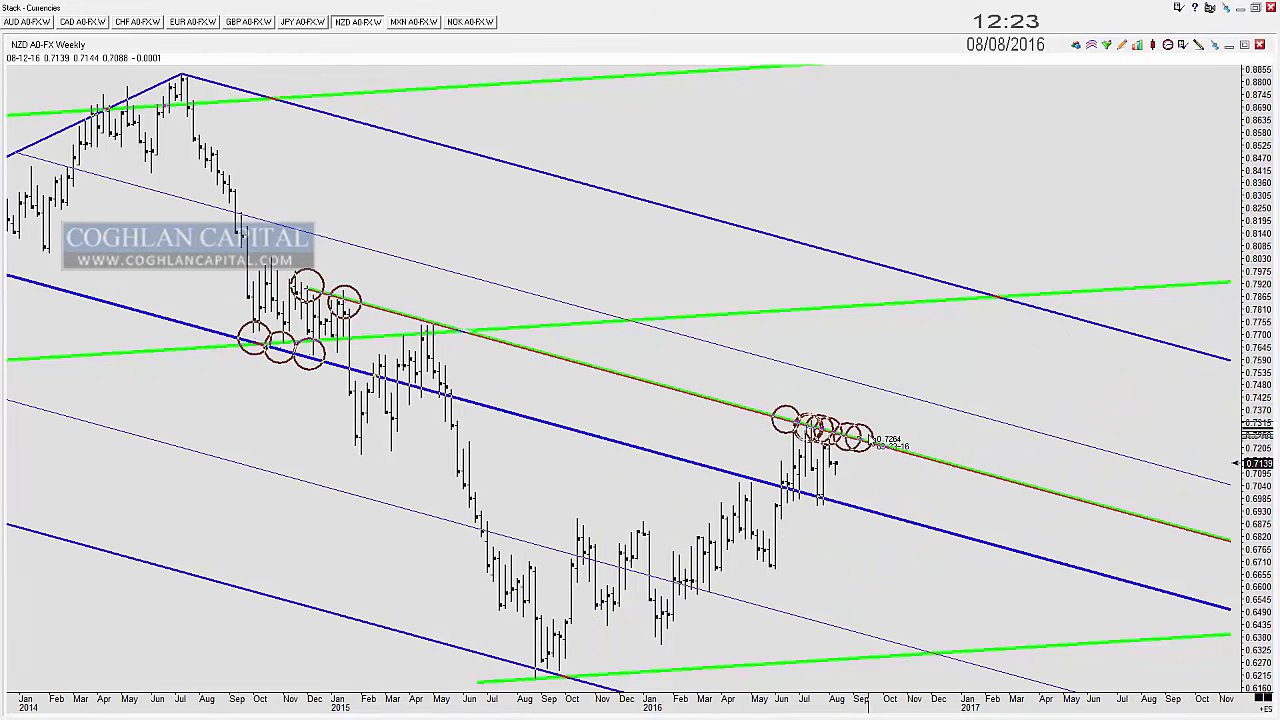
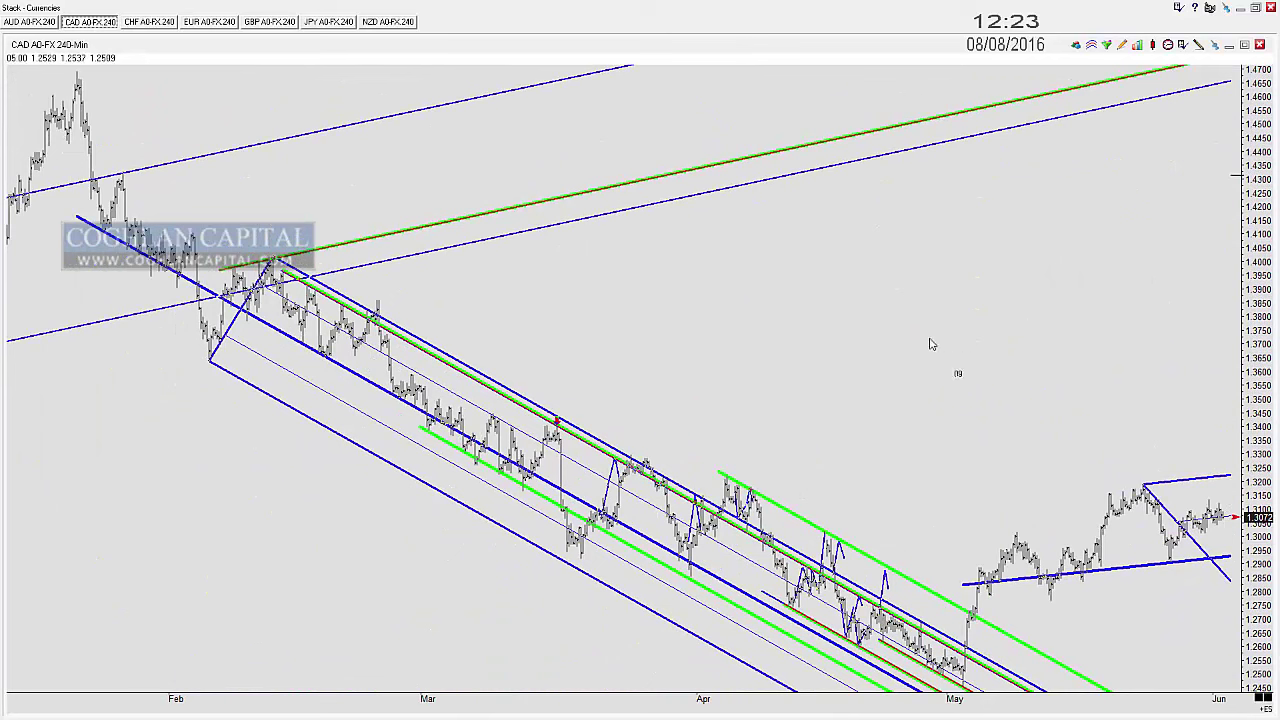
Step: Mark the early May bottom on the 240-minute CAD chart with a large circle and a small circle around the May 3 bars
drag(954, 670, 985, 669)
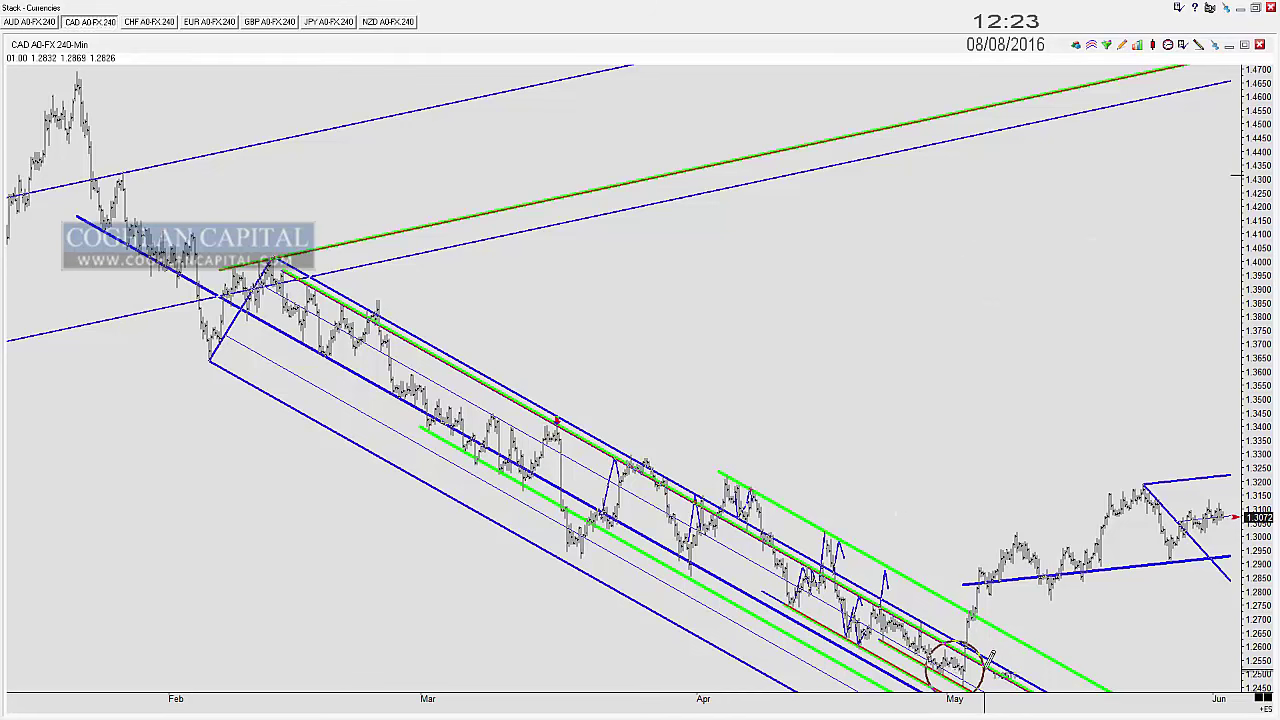
scroll(808, 477, up, 5)
scroll(738, 560, down, 2)
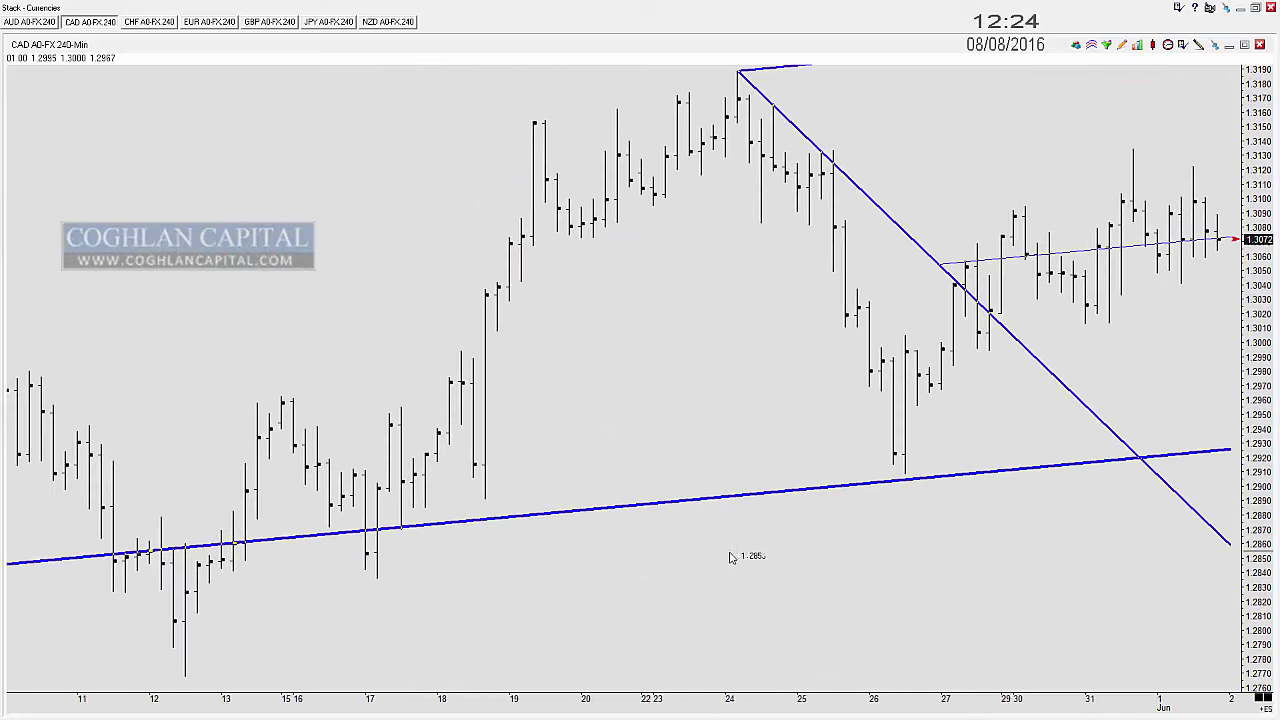
scroll(730, 557, down, 5)
scroll(742, 555, up, 4)
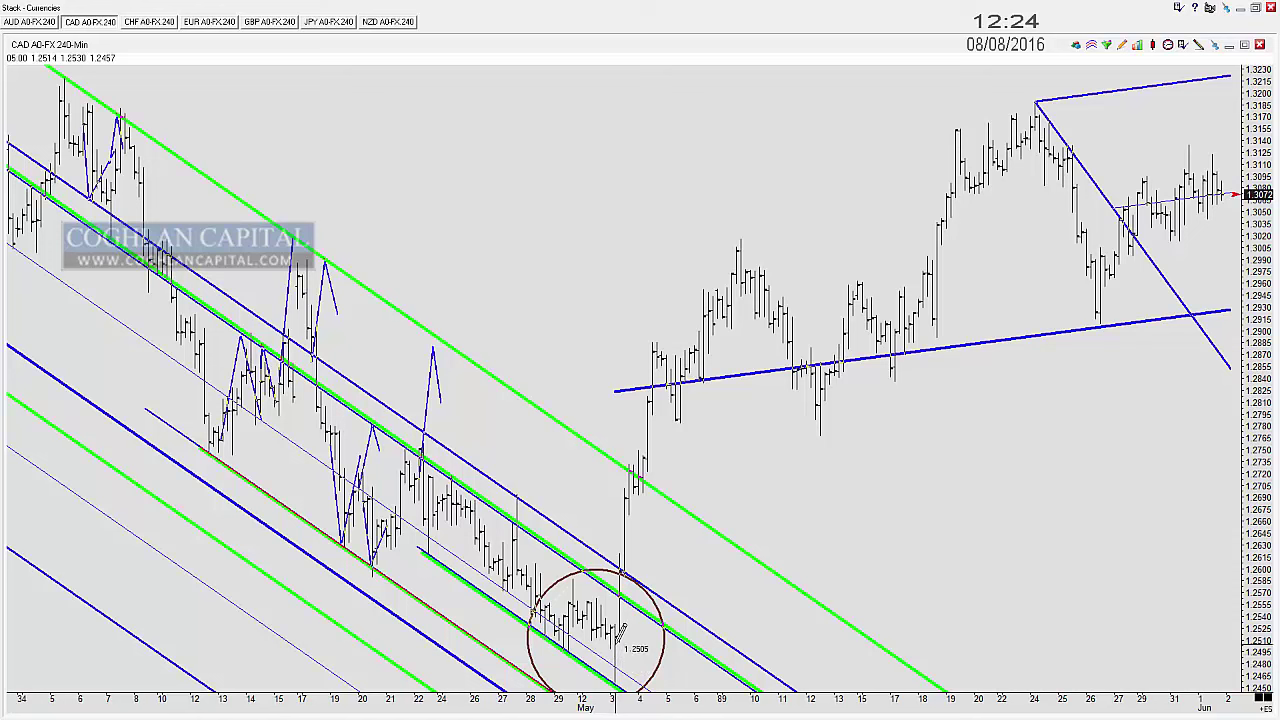
drag(614, 634, 616, 647)
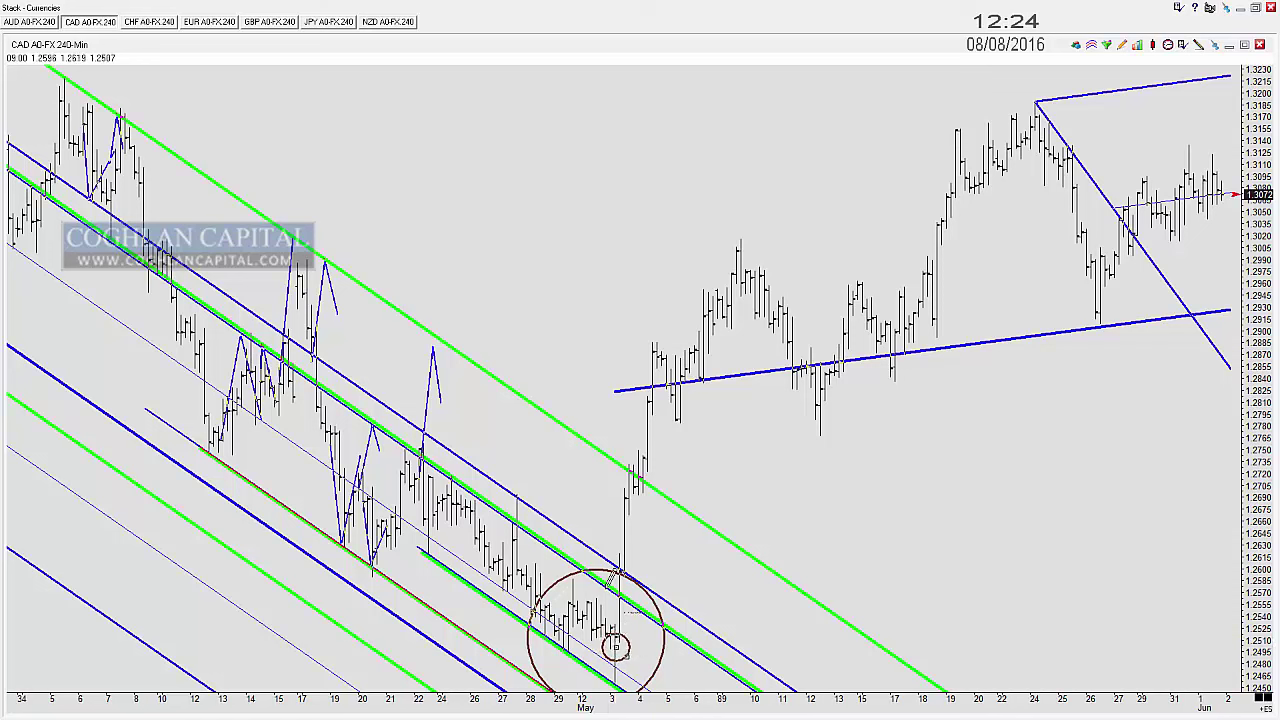
Step: Place overlapping circles along the upper channel lines near May 3, and delete them
mouse_move(604, 556)
mouse_down()
mouse_move(590, 560)
mouse_move(632, 588)
mouse_up()
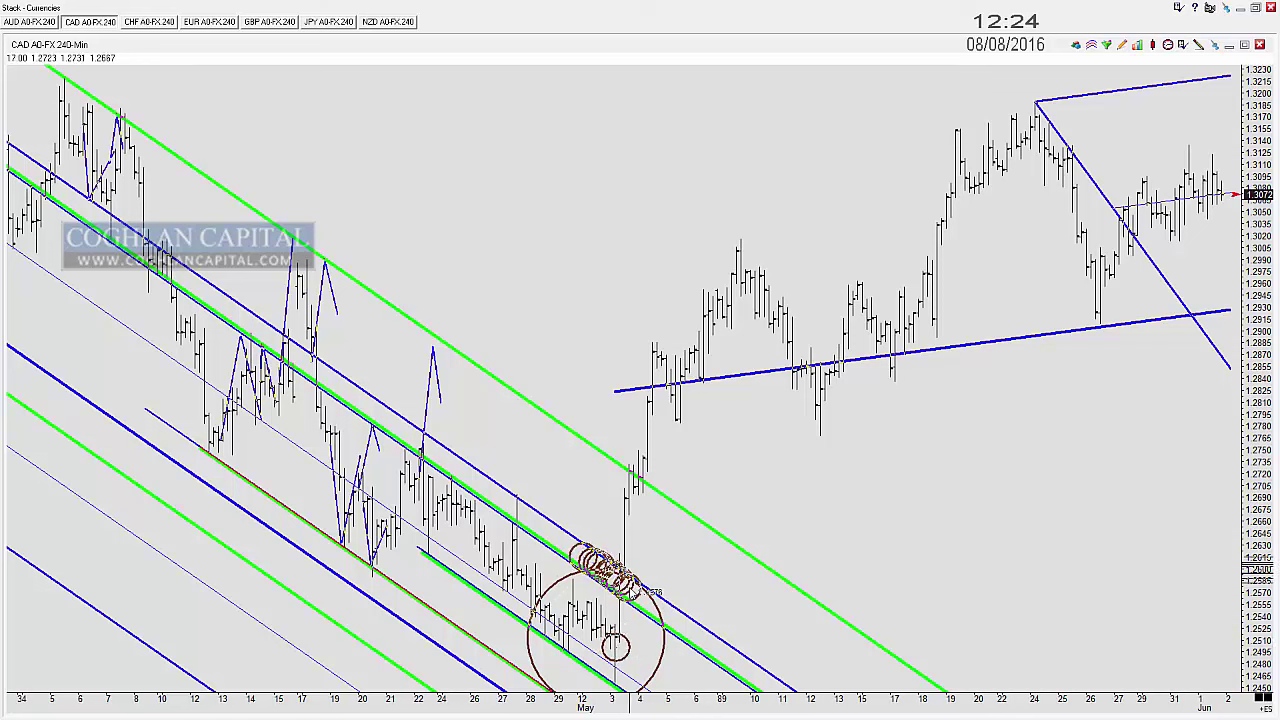
key(Delete)
key(Delete)
key(Delete)
key(Delete)
key(Delete)
key(Delete)
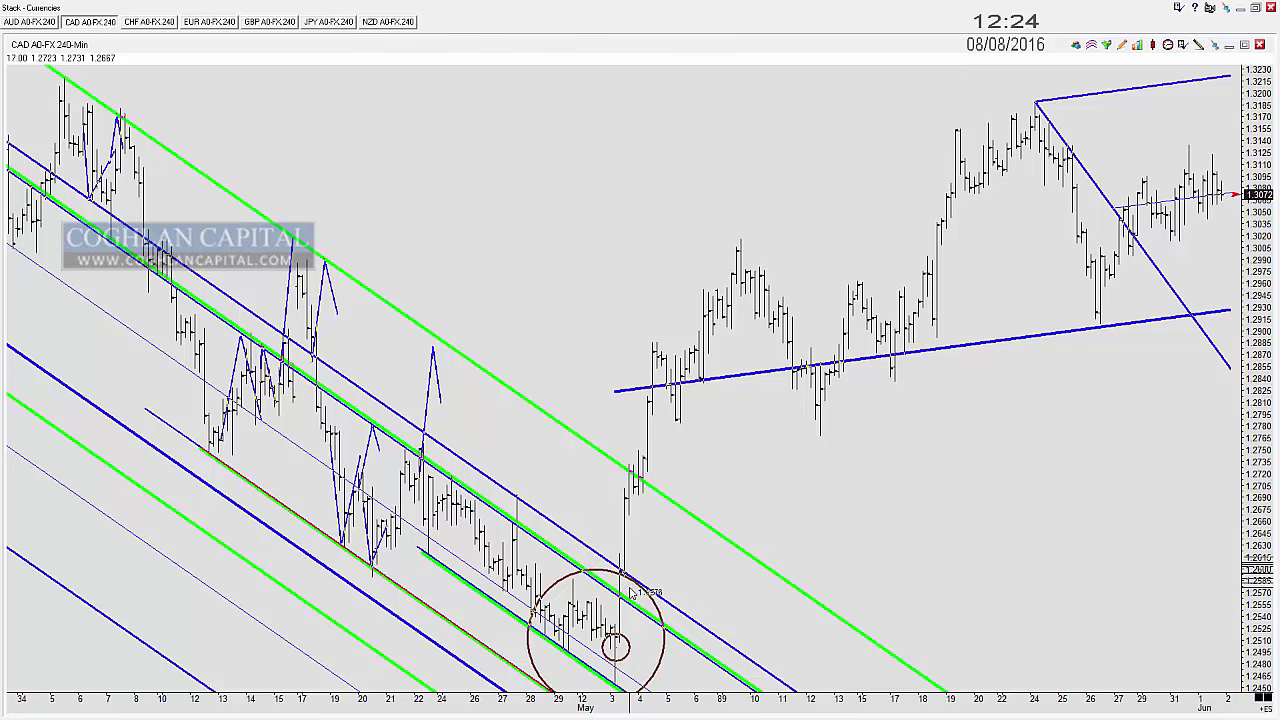
Step: Circle the successive lows at the lower green line from early March to March 31 on the CAD chart
drag(560, 458, 786, 491)
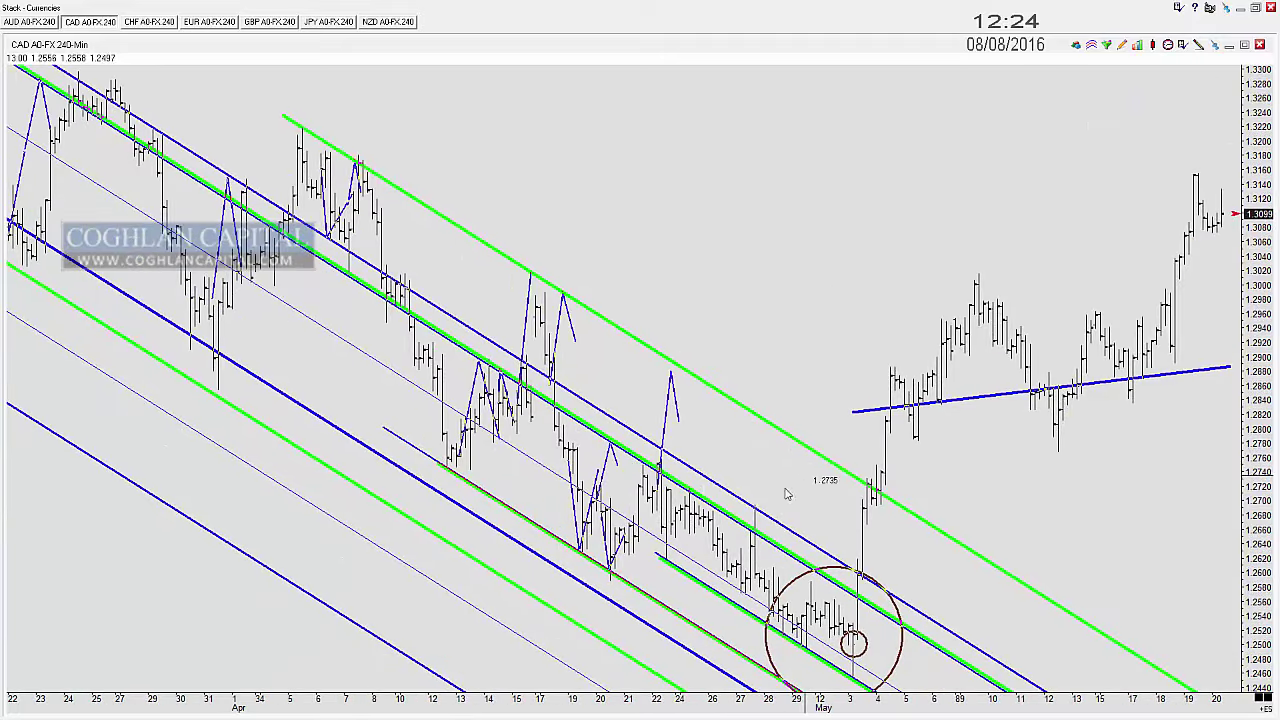
drag(386, 428, 588, 410)
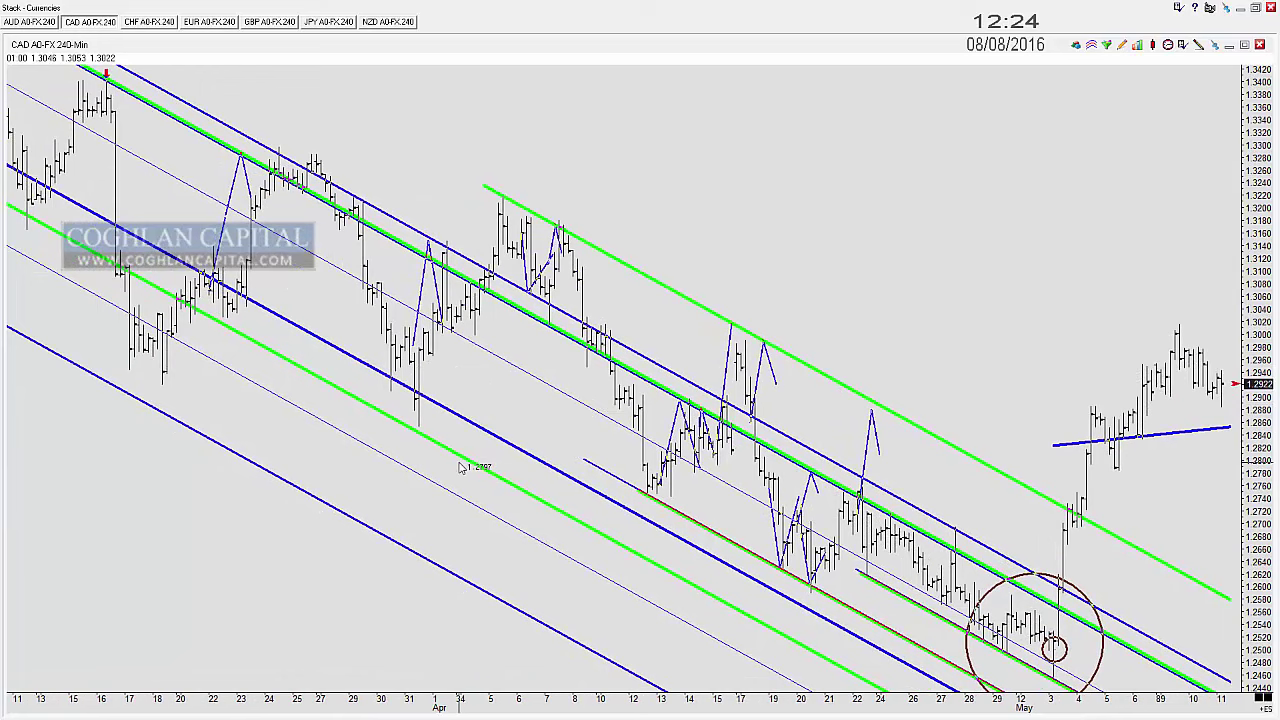
drag(460, 467, 537, 497)
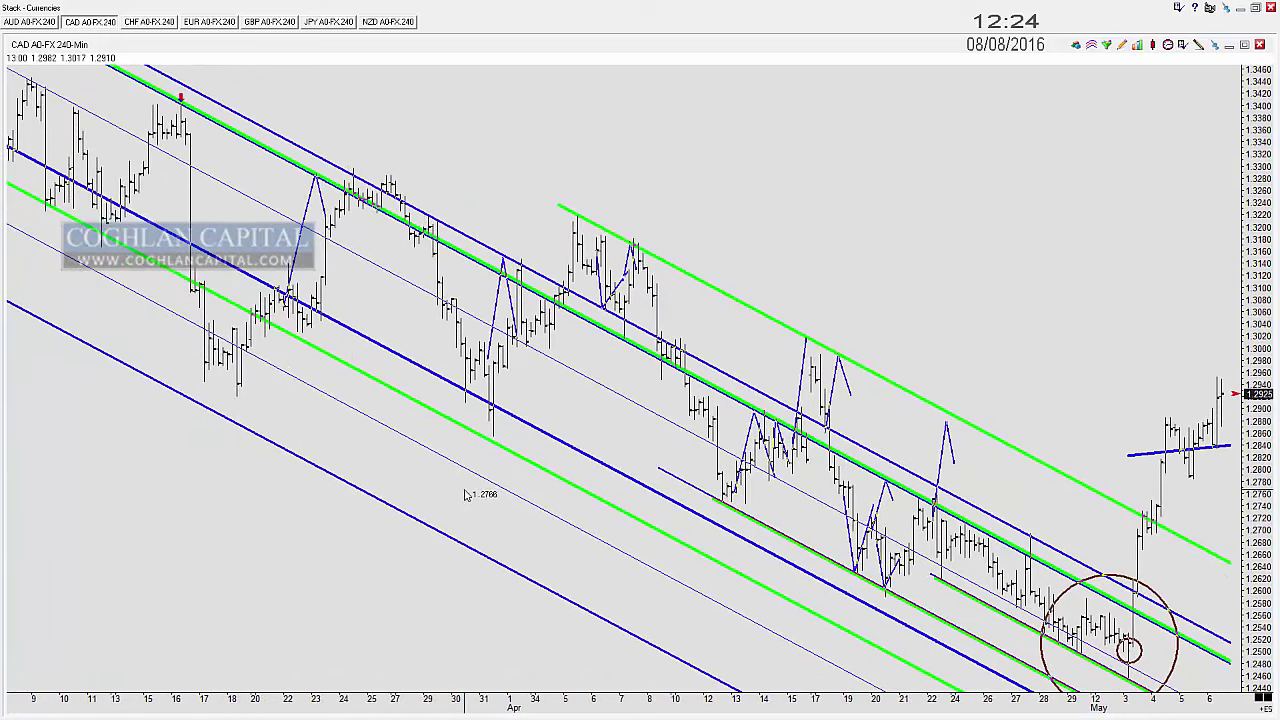
drag(408, 464, 563, 503)
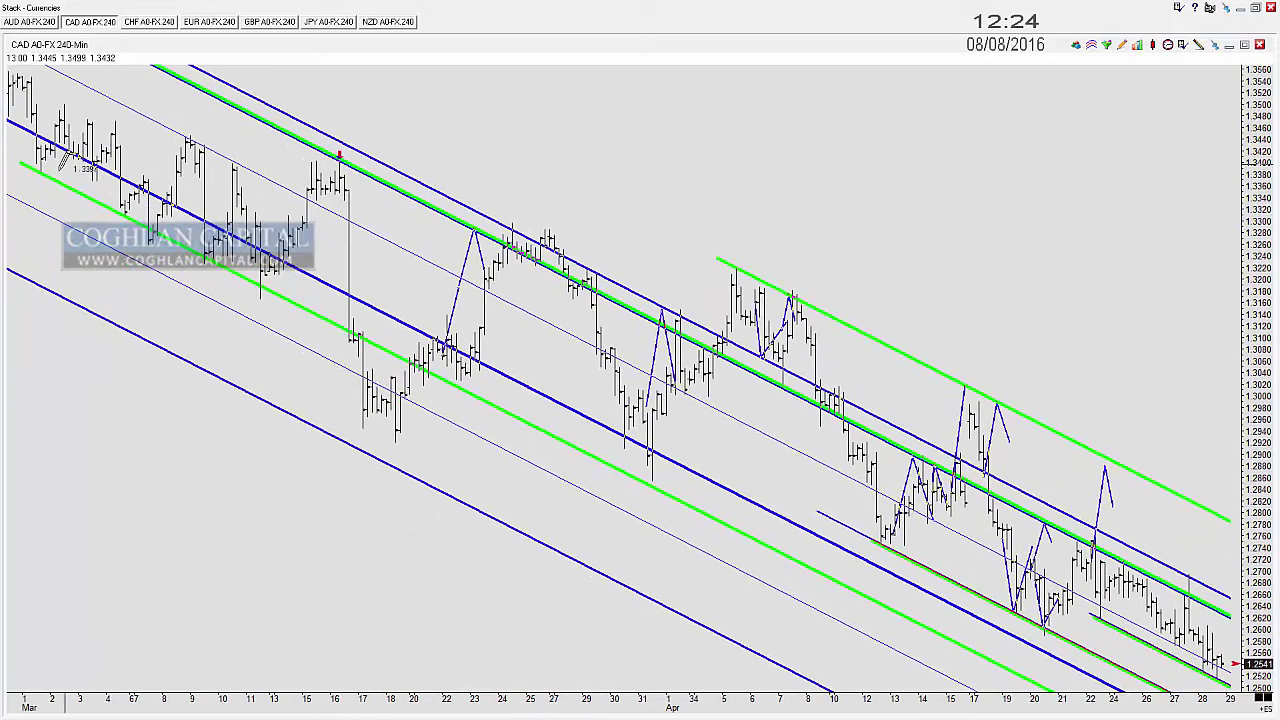
click(44, 172)
click(103, 203)
mouse_move(170, 240)
mouse_down()
mouse_move(172, 222)
mouse_move(217, 247)
mouse_up()
drag(246, 264, 249, 266)
drag(380, 407, 386, 430)
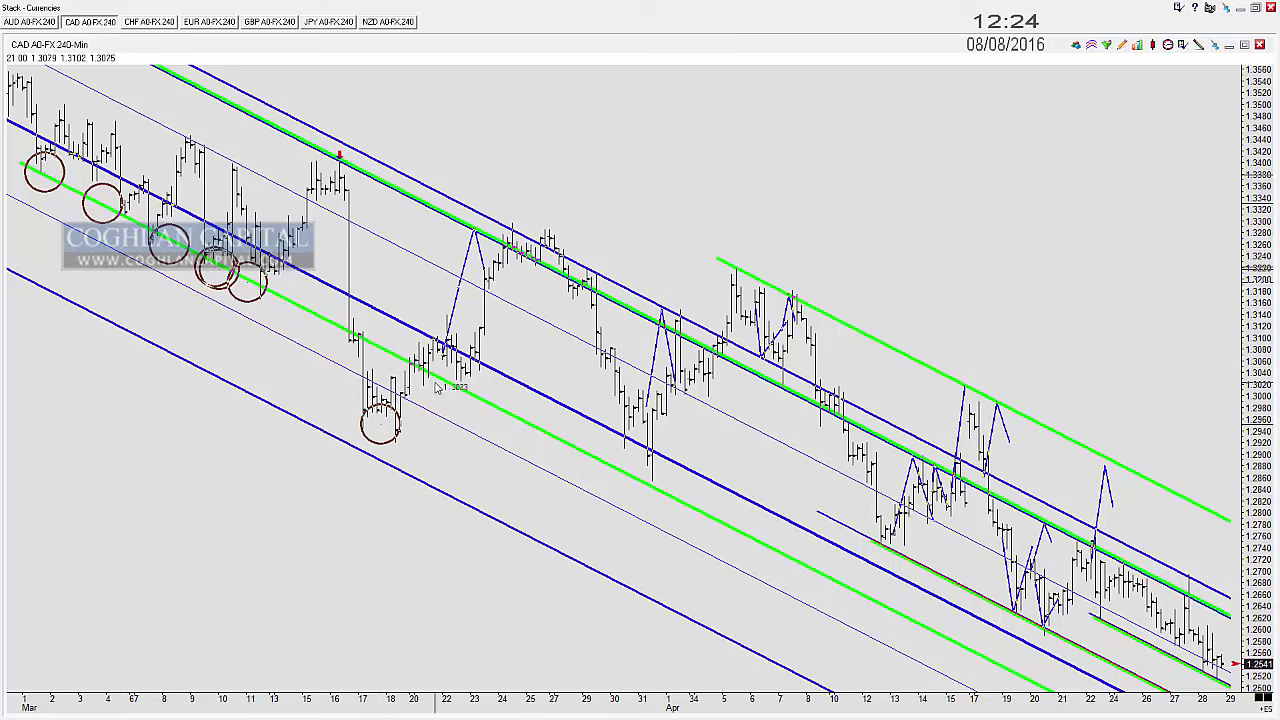
drag(453, 363, 456, 364)
drag(650, 466, 653, 467)
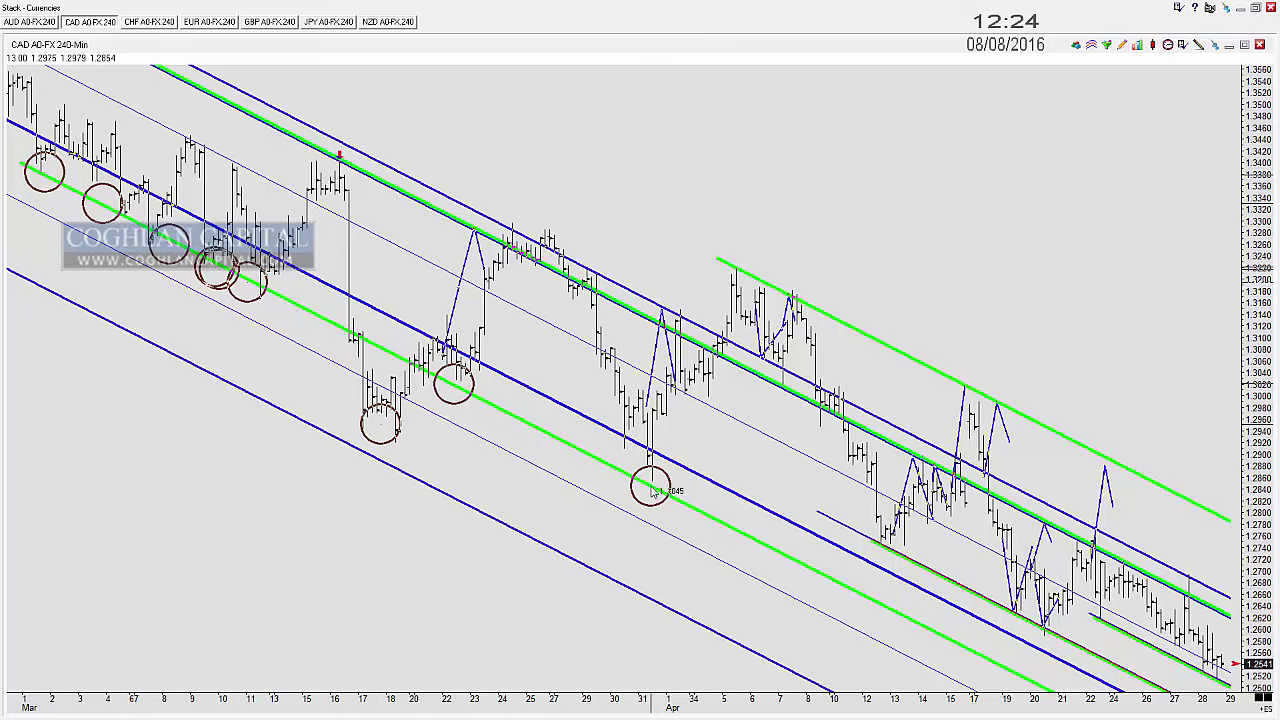
Step: Place a row of small overlapping circles along the lower green line around April 7 and 8
mouse_move(793, 627)
mouse_down()
mouse_move(423, 526)
mouse_move(443, 523)
mouse_up()
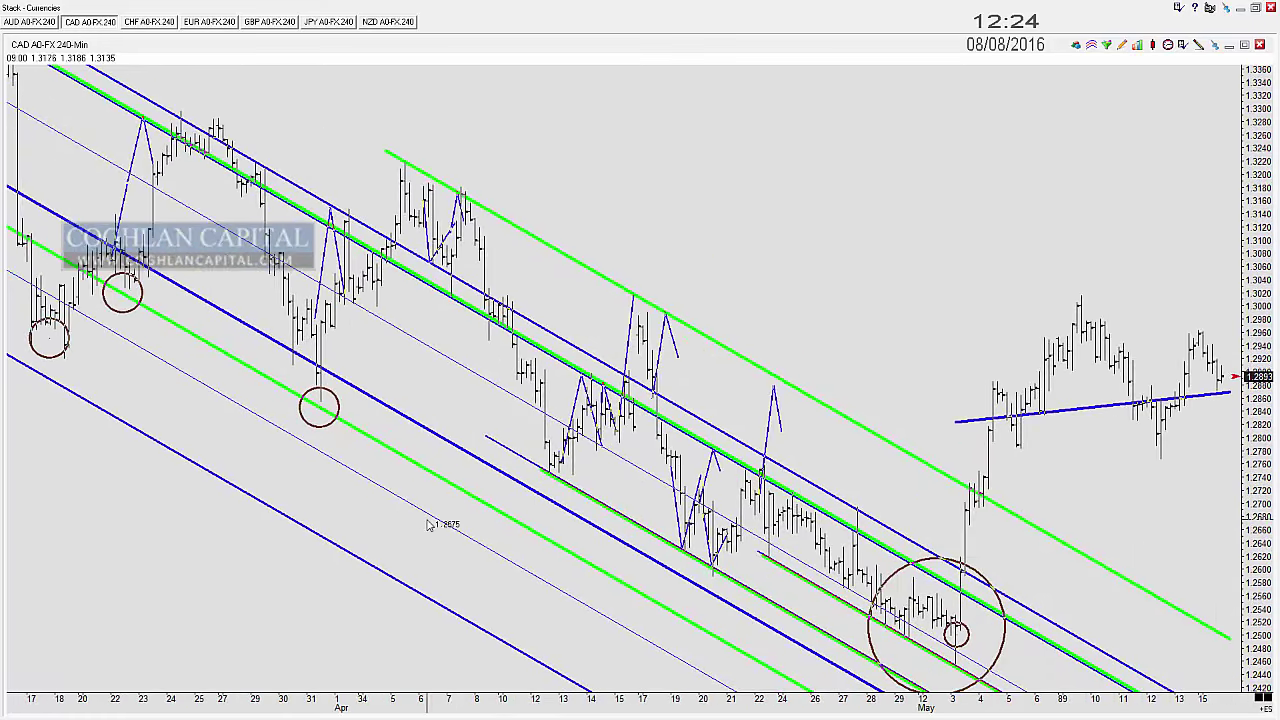
click(441, 475)
click(452, 486)
click(462, 490)
click(467, 491)
click(471, 493)
click(475, 495)
click(479, 497)
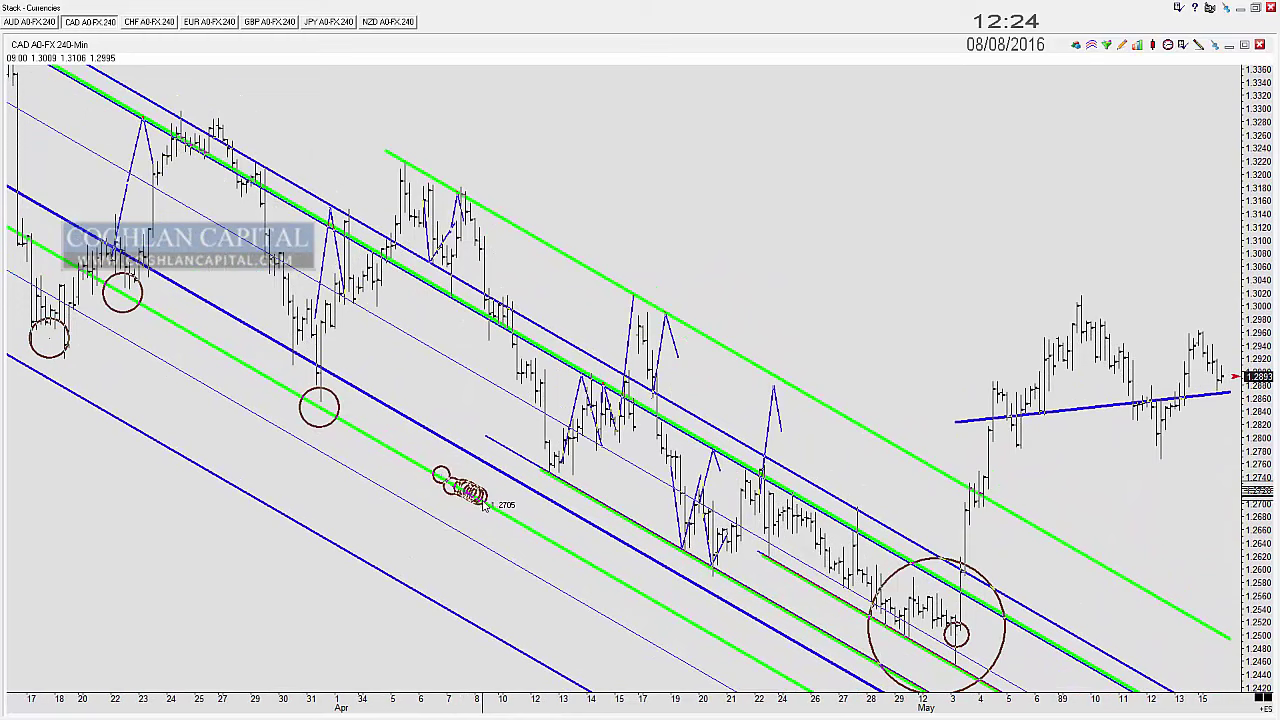
Step: Circle the lows on the falling green-red line between April 12 and 20
drag(528, 584, 548, 598)
scroll(555, 614, up, 2)
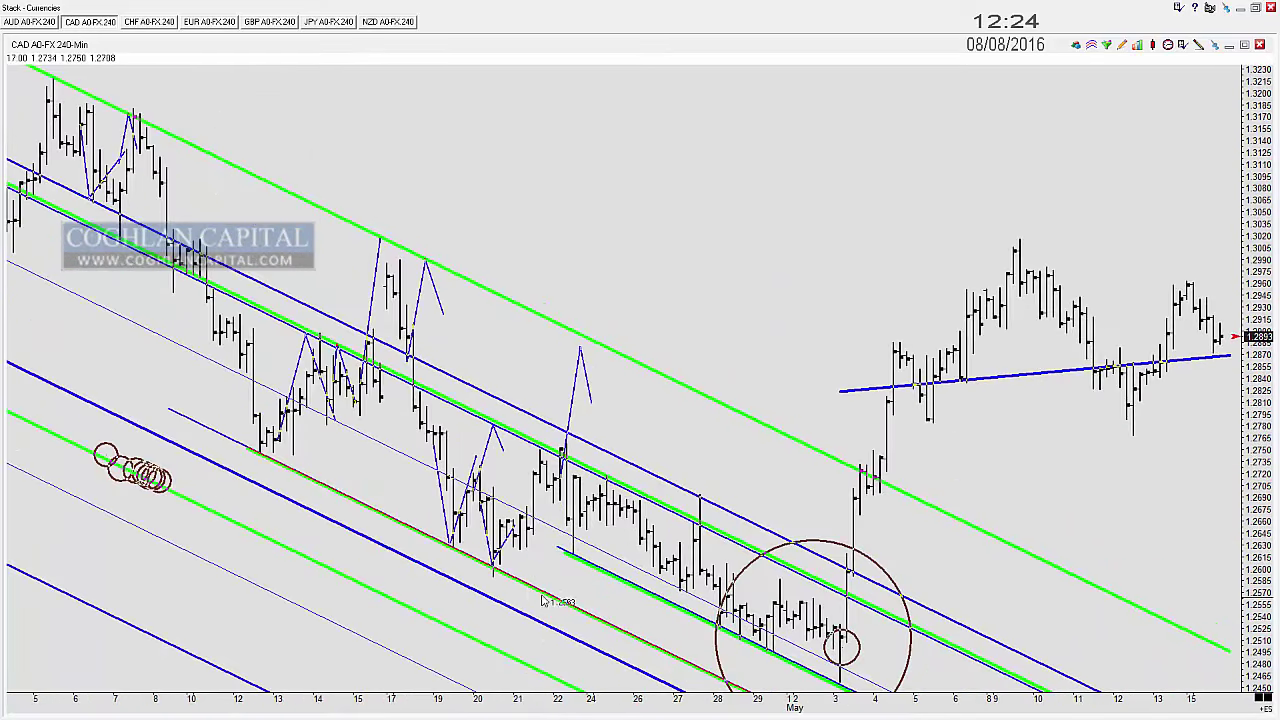
drag(260, 452, 273, 453)
click(451, 546)
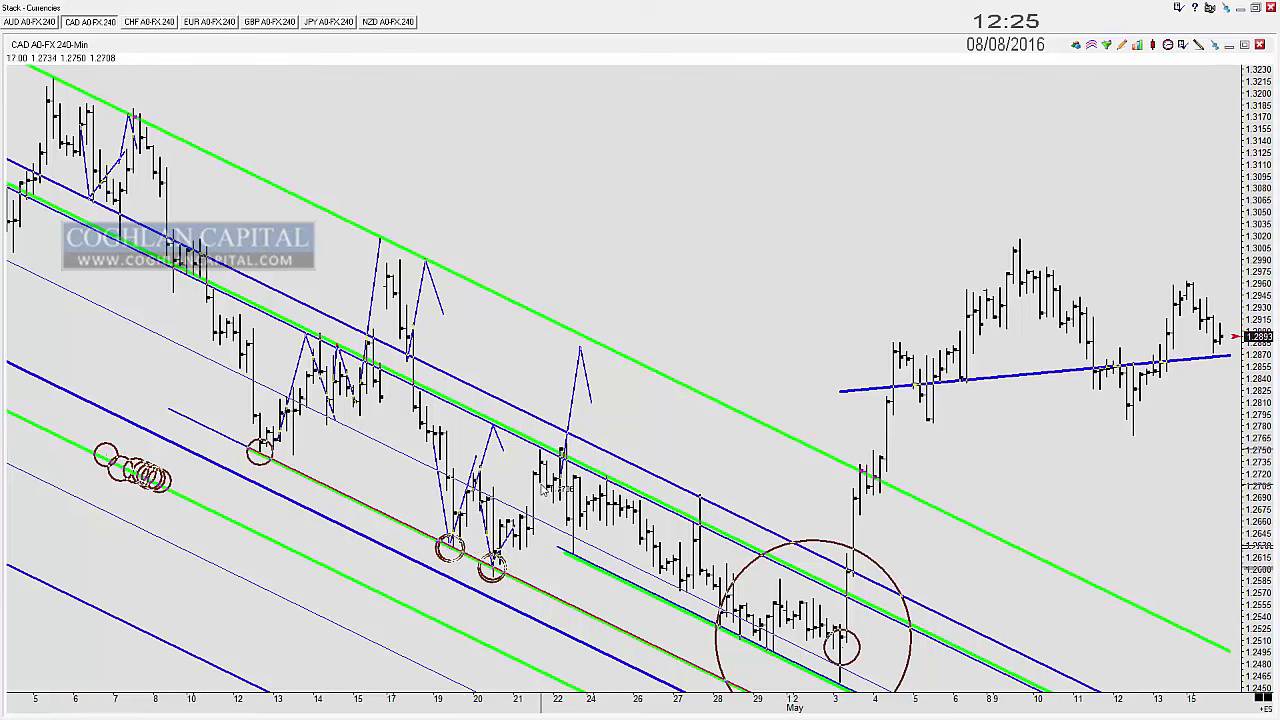
Step: Place four circles along the upper green channel line between about April 16 and 24 on the CAD chart
click(384, 246)
click(430, 272)
click(557, 323)
click(590, 345)
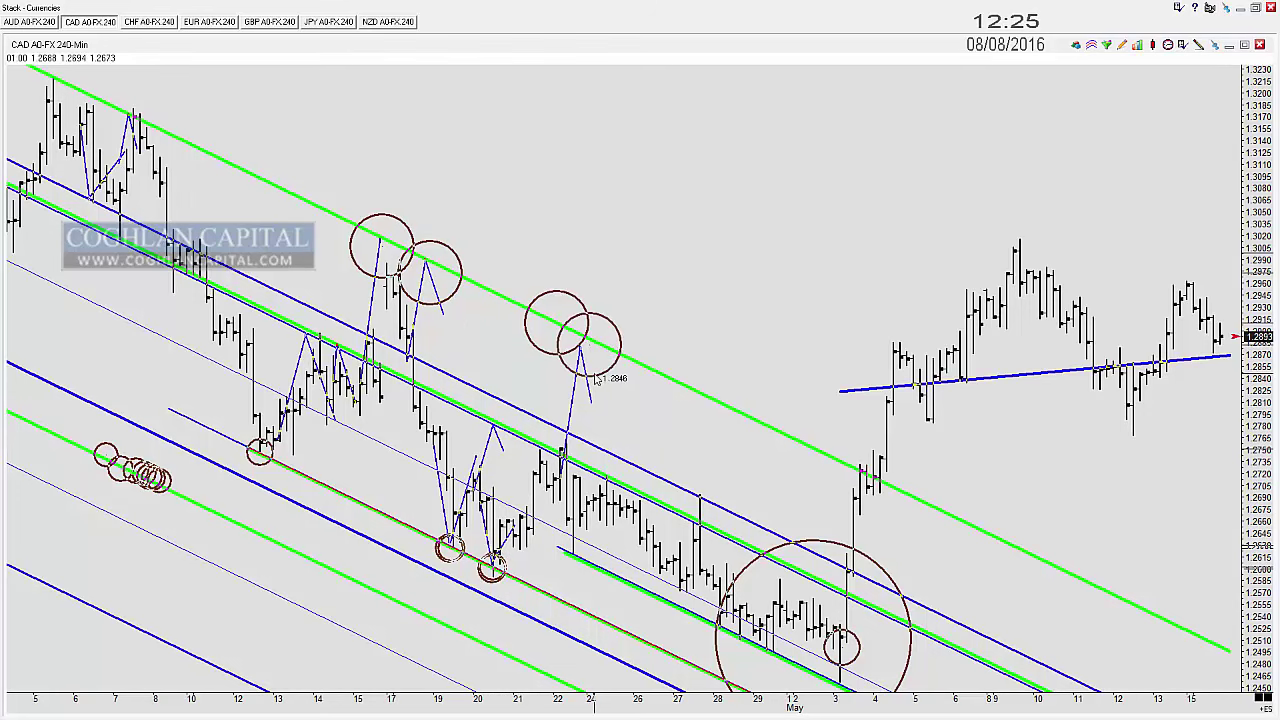
Step: Delete the upper-line circles, the circles on the April 12 to 20 lows and the last ones in the lower row
key(Delete)
key(Delete)
key(Delete)
key(Delete)
key(Delete)
key(Delete)
key(Delete)
key(Delete)
key(Delete)
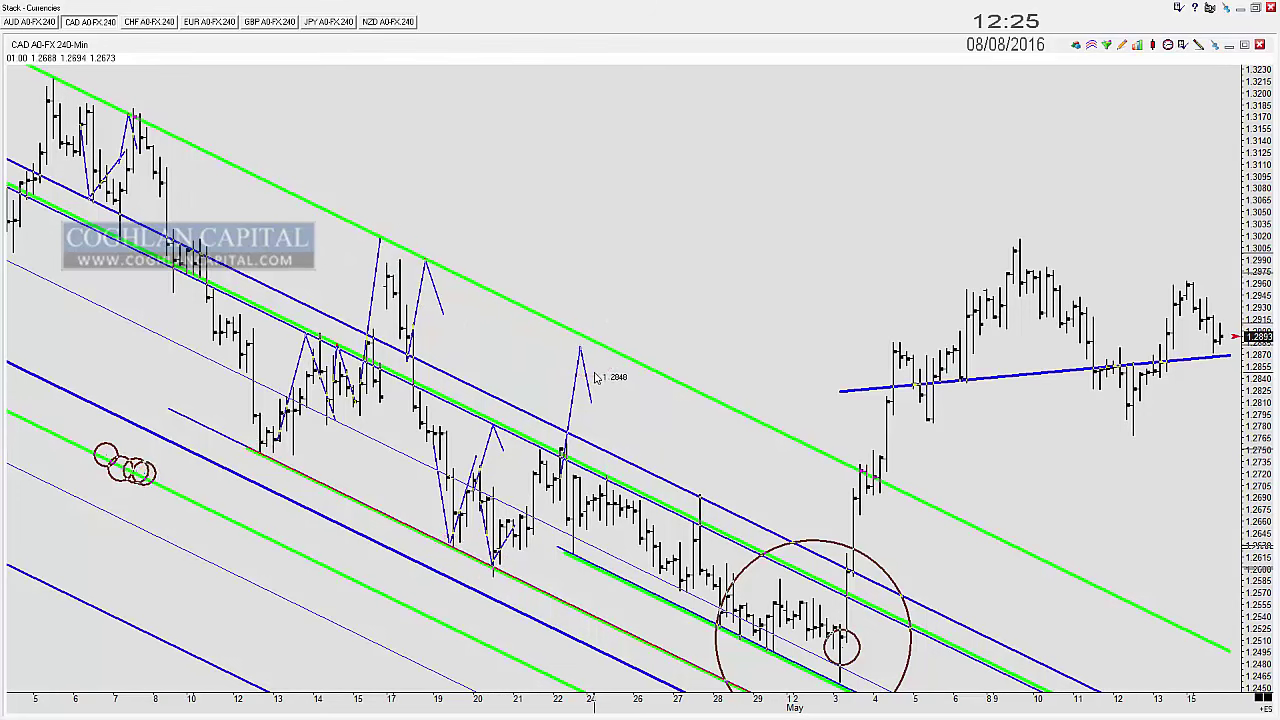
Step: Circle the April 14 high at the middle green line and place overlapping circles along that line from about April 22 to 28
click(315, 337)
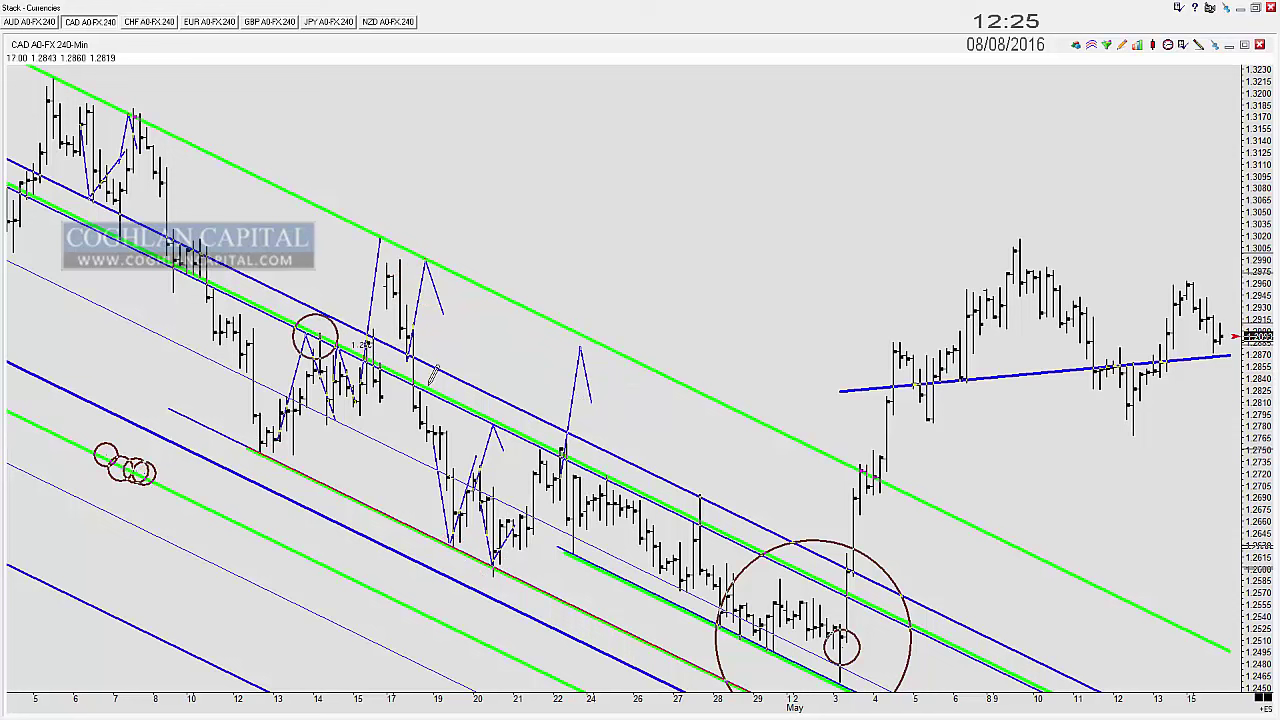
click(553, 451)
click(587, 470)
click(595, 473)
click(606, 478)
click(617, 483)
click(628, 488)
click(664, 499)
click(680, 507)
click(691, 513)
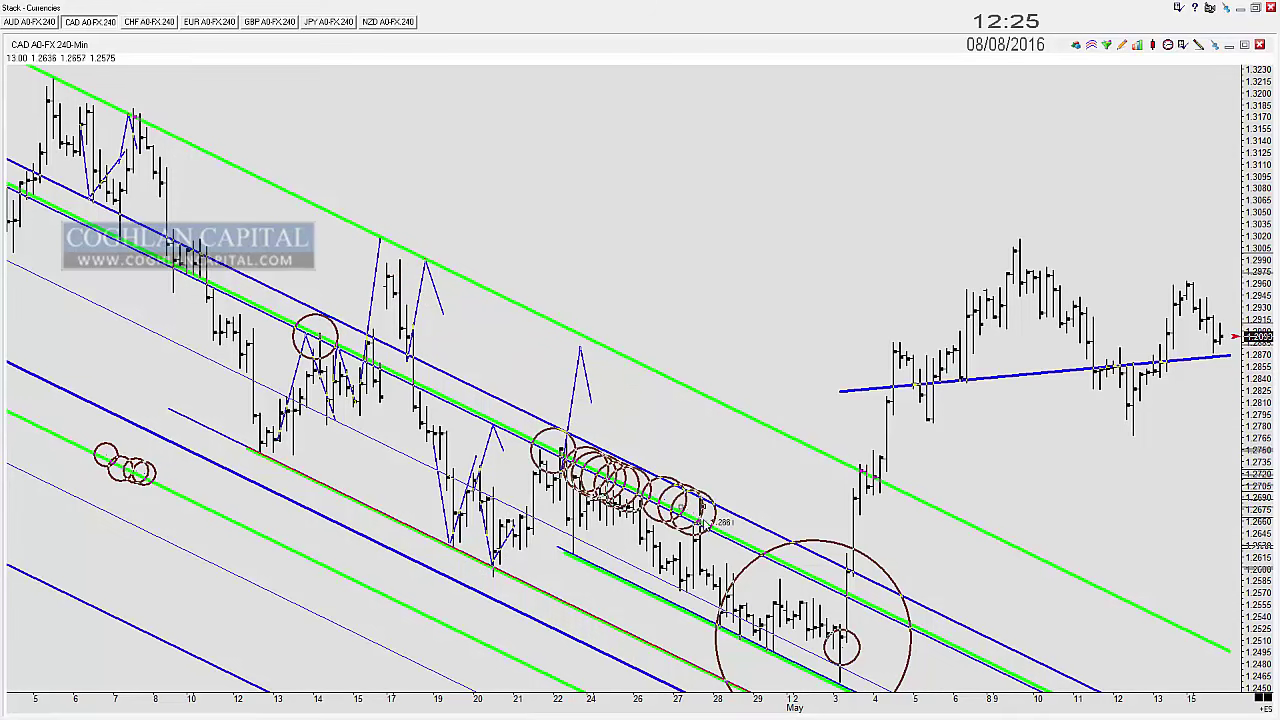
click(704, 520)
Step: Delete the run of overlapping circles along the middle green line, keeping the April 14 circle
key(Delete)
key(Delete)
key(Delete)
key(Delete)
key(Delete)
key(Delete)
key(ctrl+z)
key(ctrl+z)
key(ctrl+z)
key(ctrl+z)
key(ctrl+z)
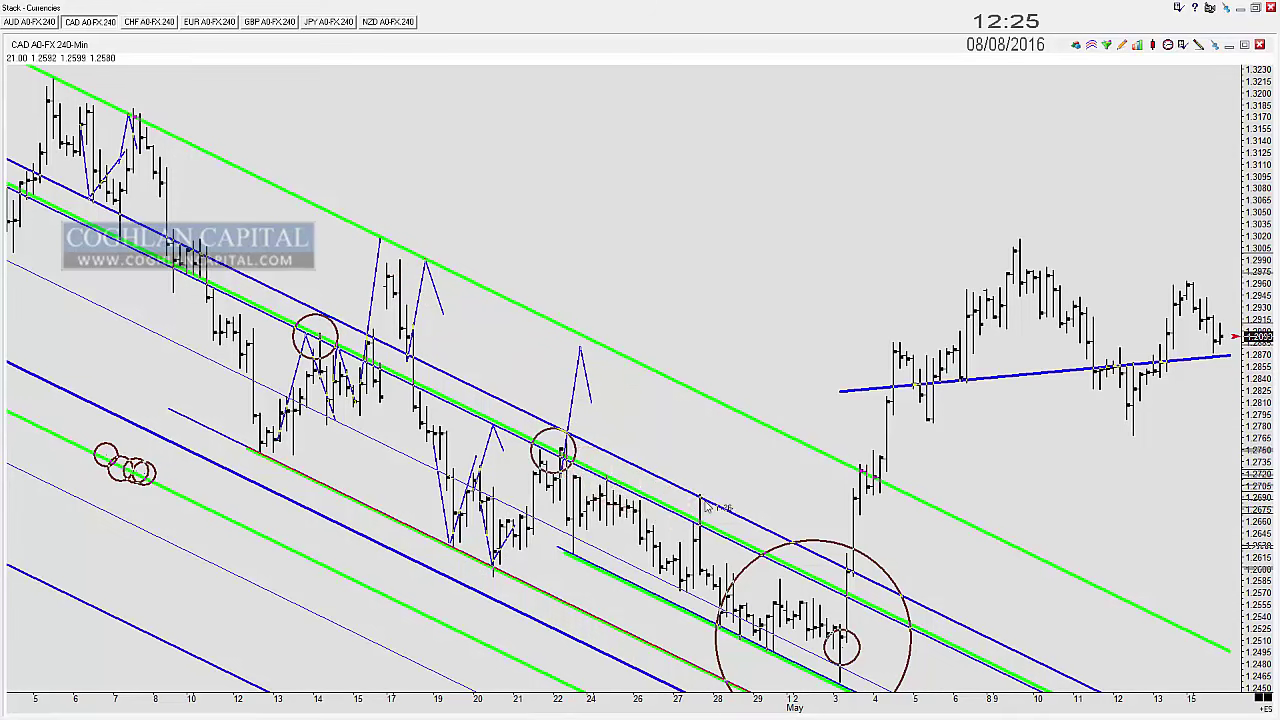
Step: Place overlapping circles on the lower green line around April 10 to 12, and circle the April 12, 19 and 20 lows
drag(188, 498, 243, 518)
click(257, 452)
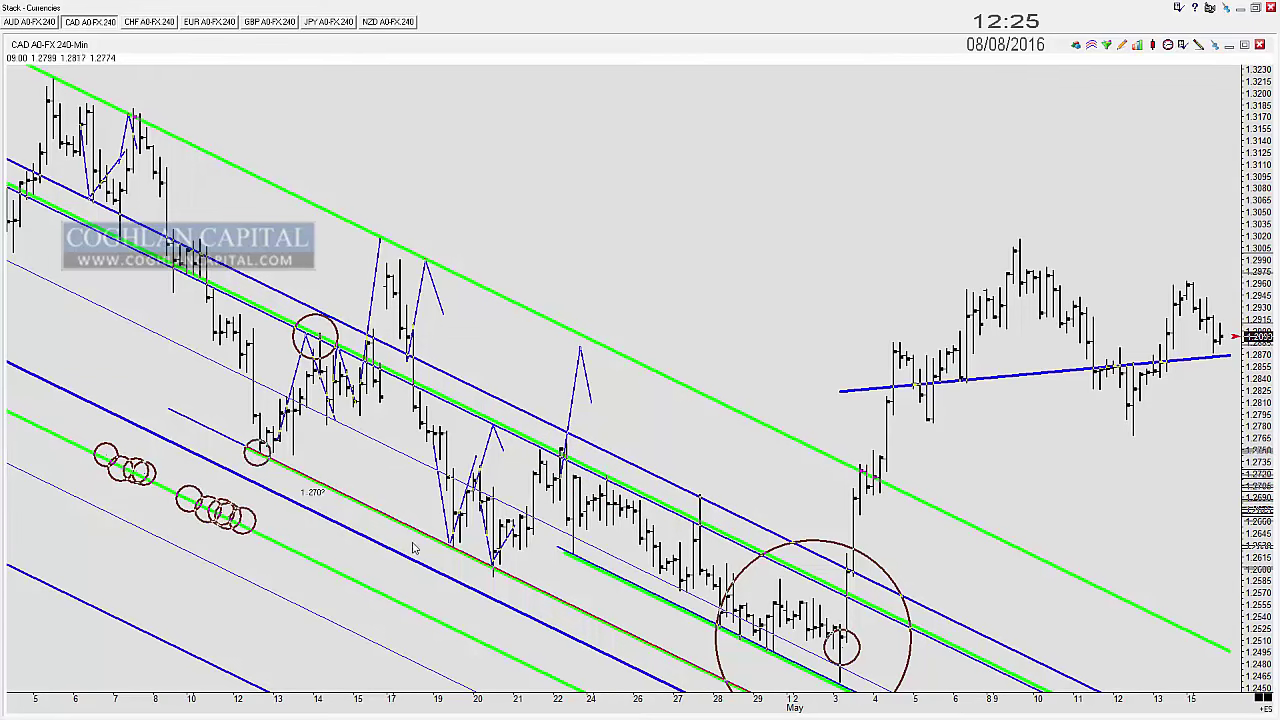
click(446, 543)
click(492, 566)
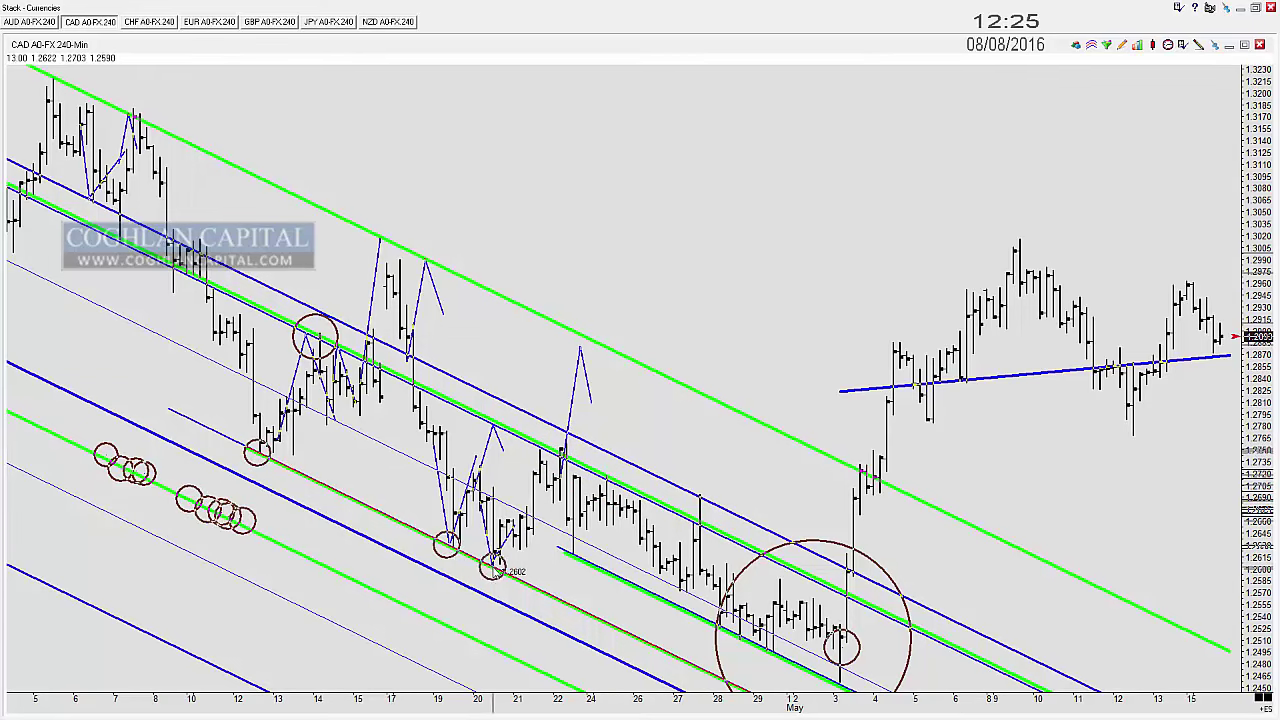
Step: Circle the lows touching the short green line from April 22 to May 3
click(572, 552)
click(722, 619)
click(742, 633)
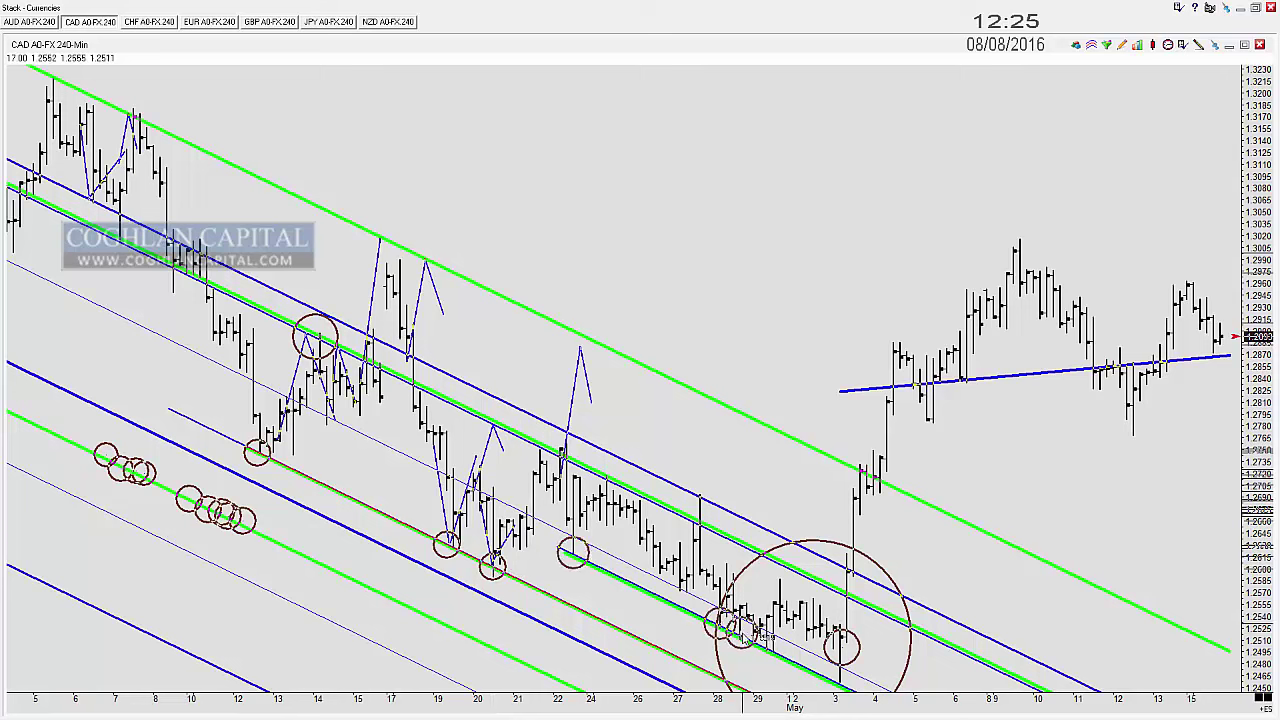
click(767, 648)
click(836, 676)
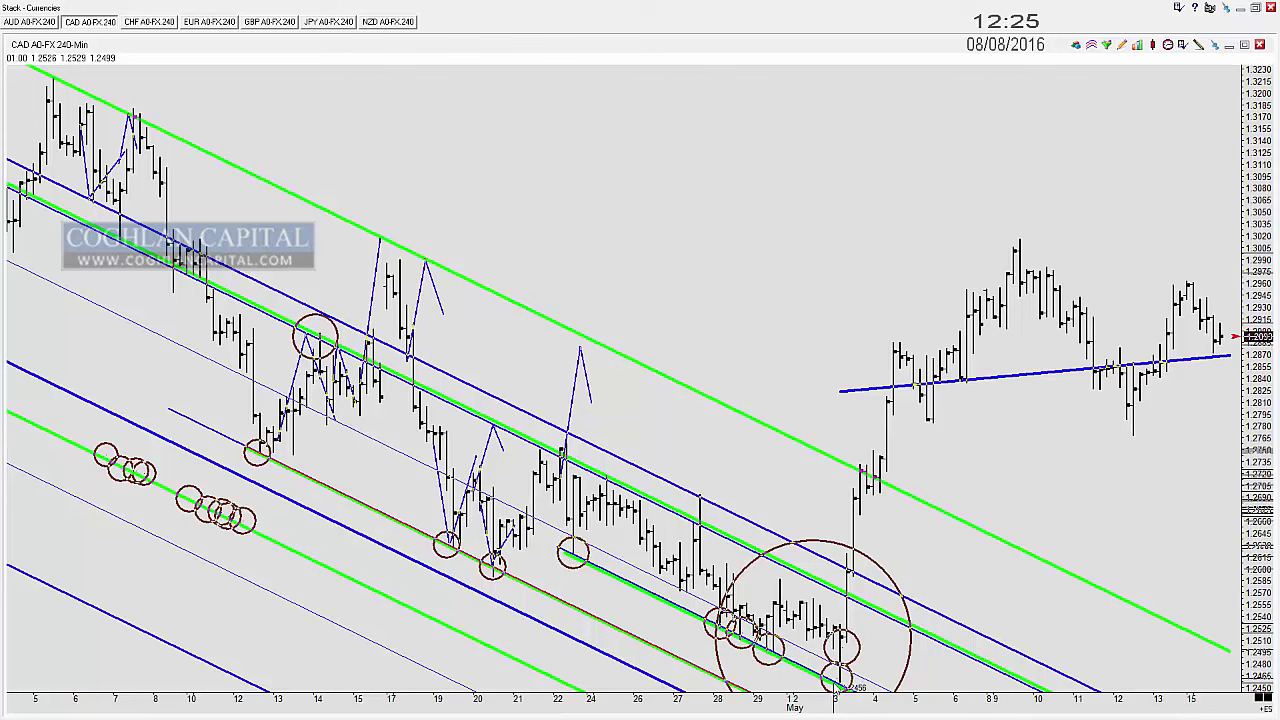
Step: Place circles along the upper channel lines around May 2 to 4, and delete them with the circles on the lows from April 28 to May 3
drag(793, 563, 890, 605)
key(Delete)
key(Delete)
key(Delete)
key(Delete)
key(Delete)
key(Delete)
key(Delete)
key(Delete)
key(Delete)
key(Delete)
key(Delete)
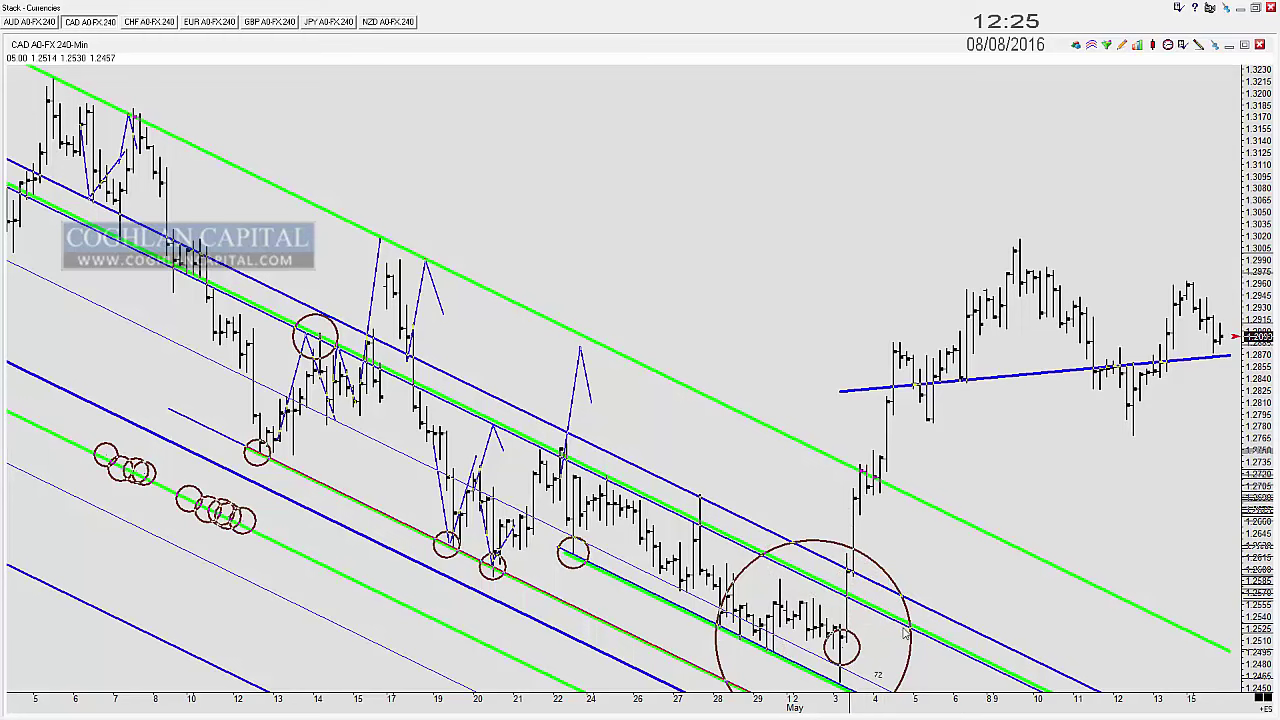
Step: Place four large circles over the rise from early May to late May on the CAD chart, and undo them
drag(1143, 494, 729, 506)
scroll(829, 486, down, 5)
drag(920, 470, 646, 449)
scroll(646, 449, up, 5)
drag(949, 575, 655, 577)
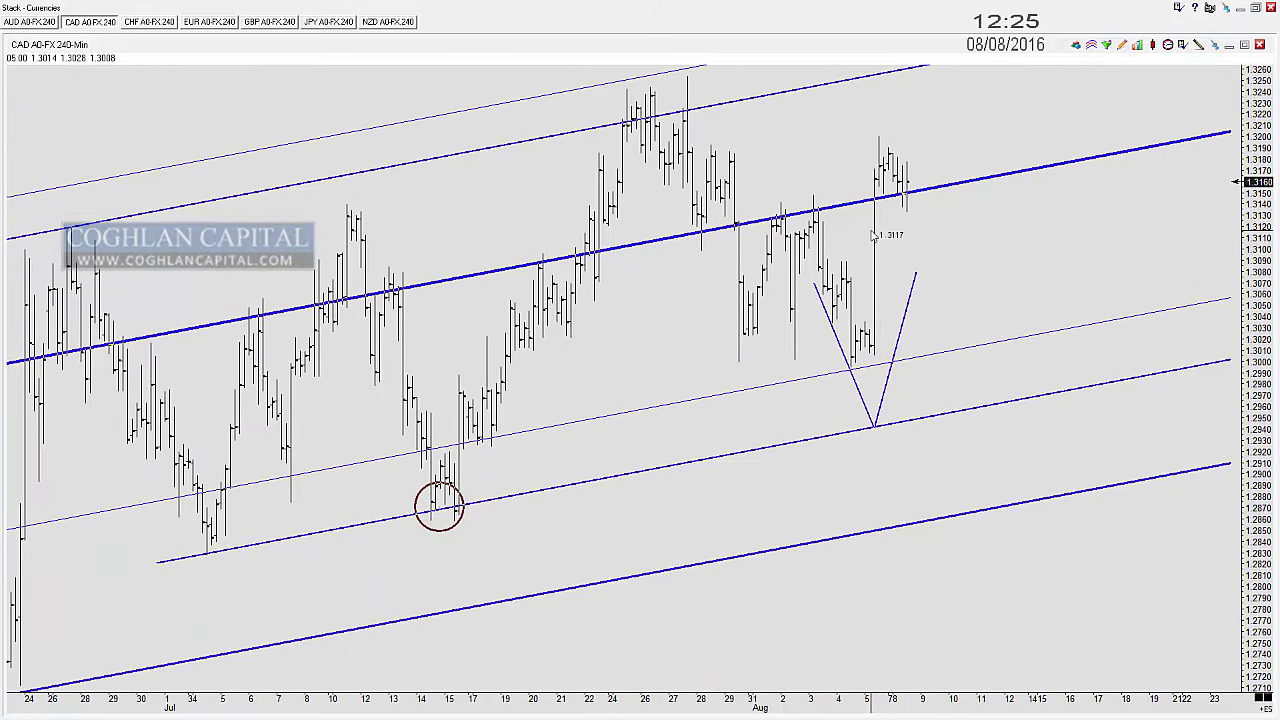
scroll(683, 333, down, 3)
drag(453, 411, 902, 351)
click(315, 472)
click(405, 309)
click(433, 275)
click(489, 180)
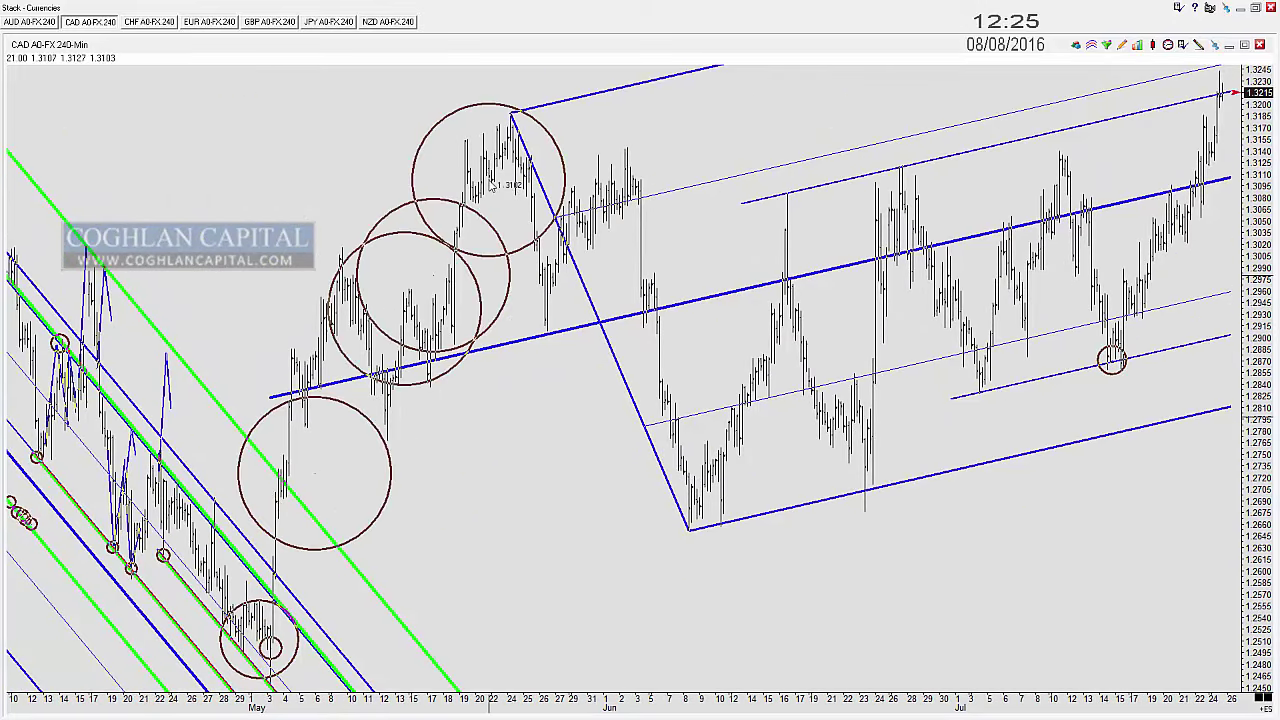
key(ctrl+z)
key(ctrl+z)
key(ctrl+z)
key(ctrl+z)
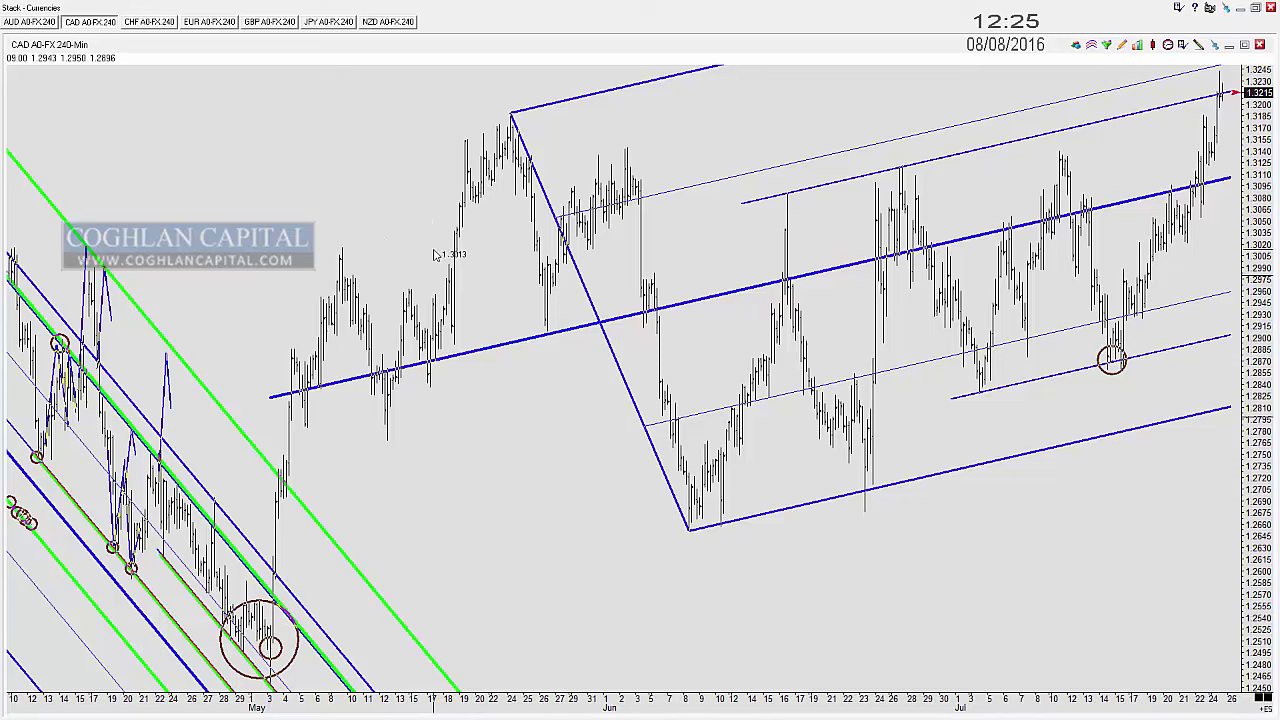
Step: Place circles down the upper lines of the falling channel from late April to early May
click(227, 536)
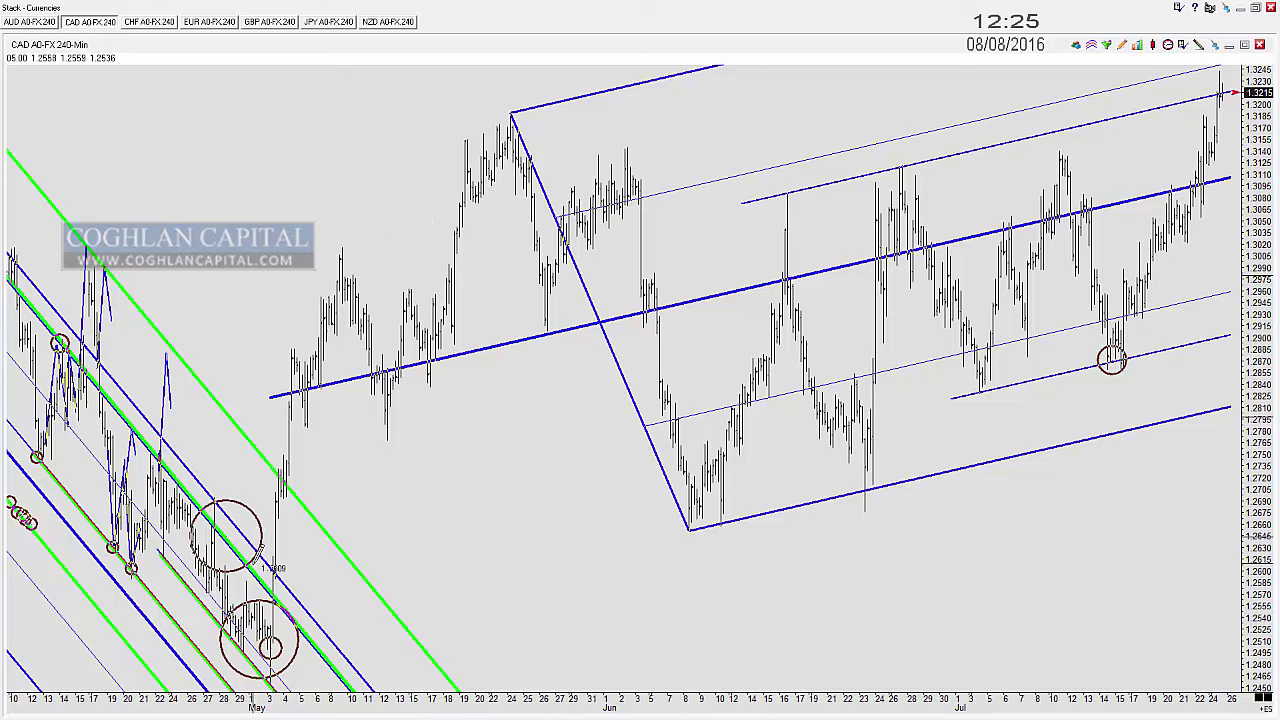
click(253, 565)
click(267, 586)
click(297, 628)
click(312, 649)
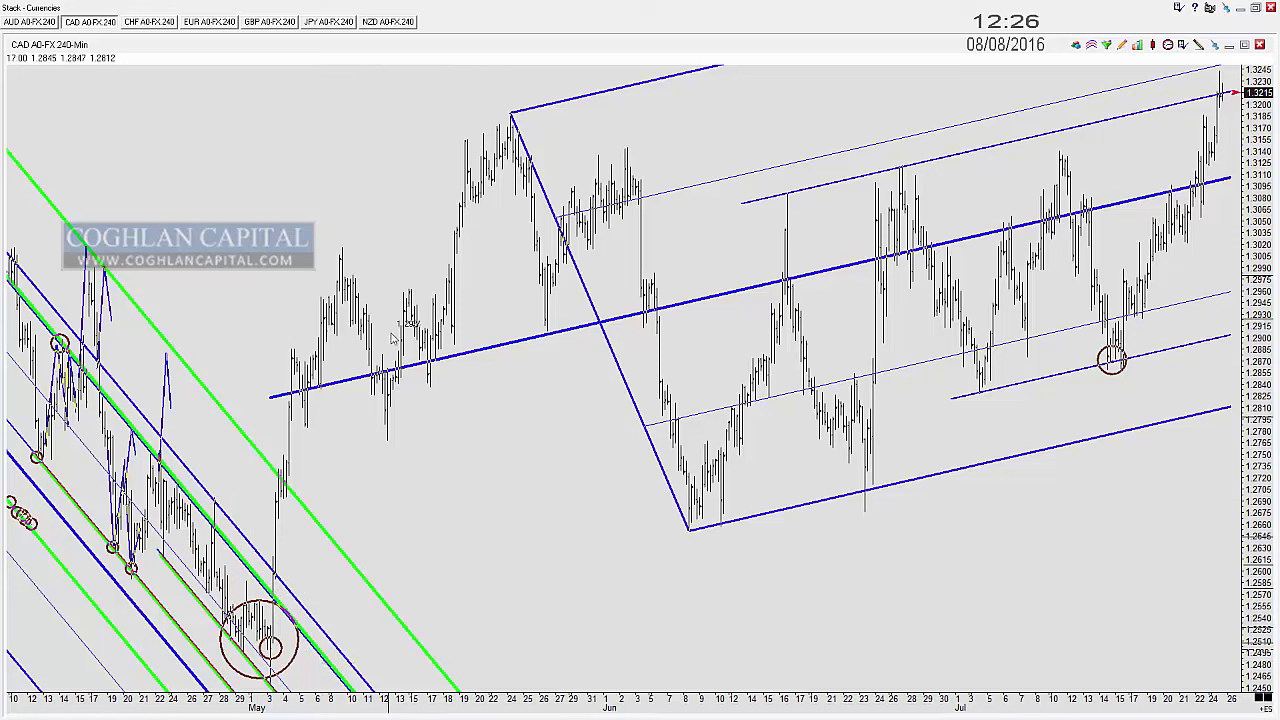
Step: Circle the late-May high, place a run of circles up the rise from the June low, and undo that run
click(510, 112)
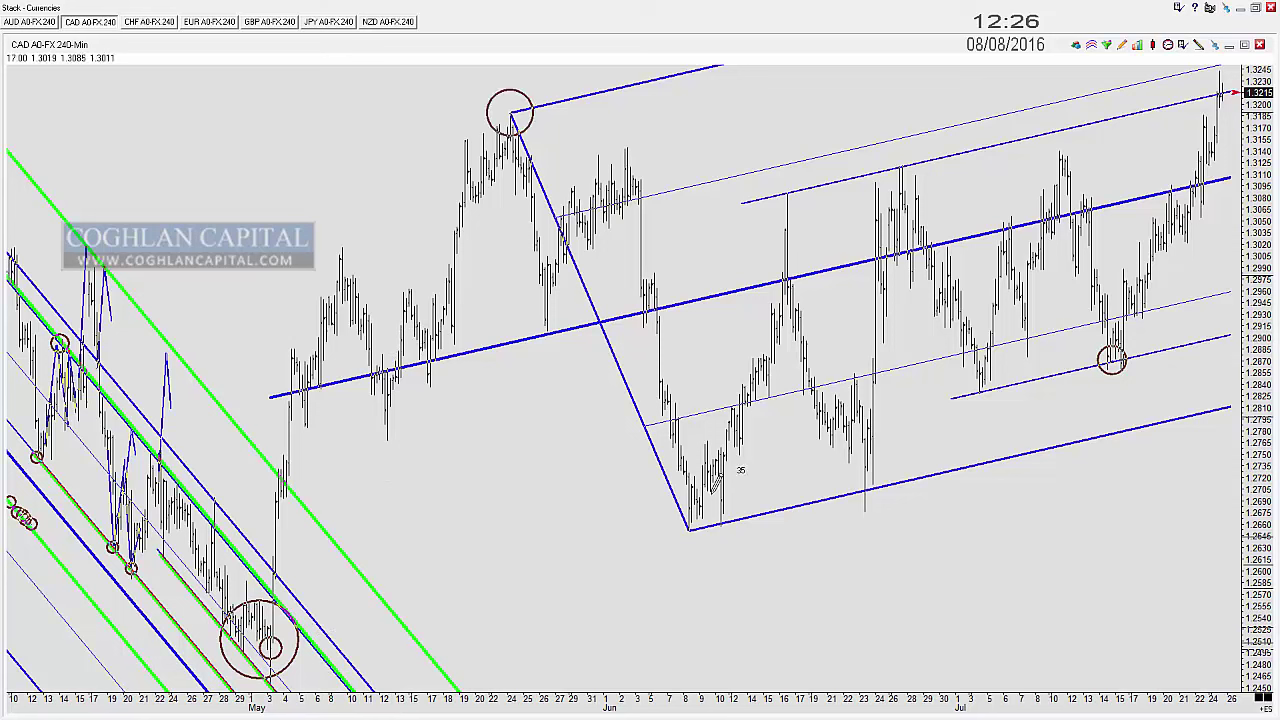
mouse_move(693, 524)
mouse_down()
mouse_move(795, 348)
mouse_move(784, 238)
mouse_up()
key(ctrl+z)
key(ctrl+z)
key(ctrl+z)
key(ctrl+z)
key(ctrl+z)
key(ctrl+z)
key(ctrl+z)
key(ctrl+z)
key(ctrl+z)
key(ctrl+z)
key(ctrl+z)
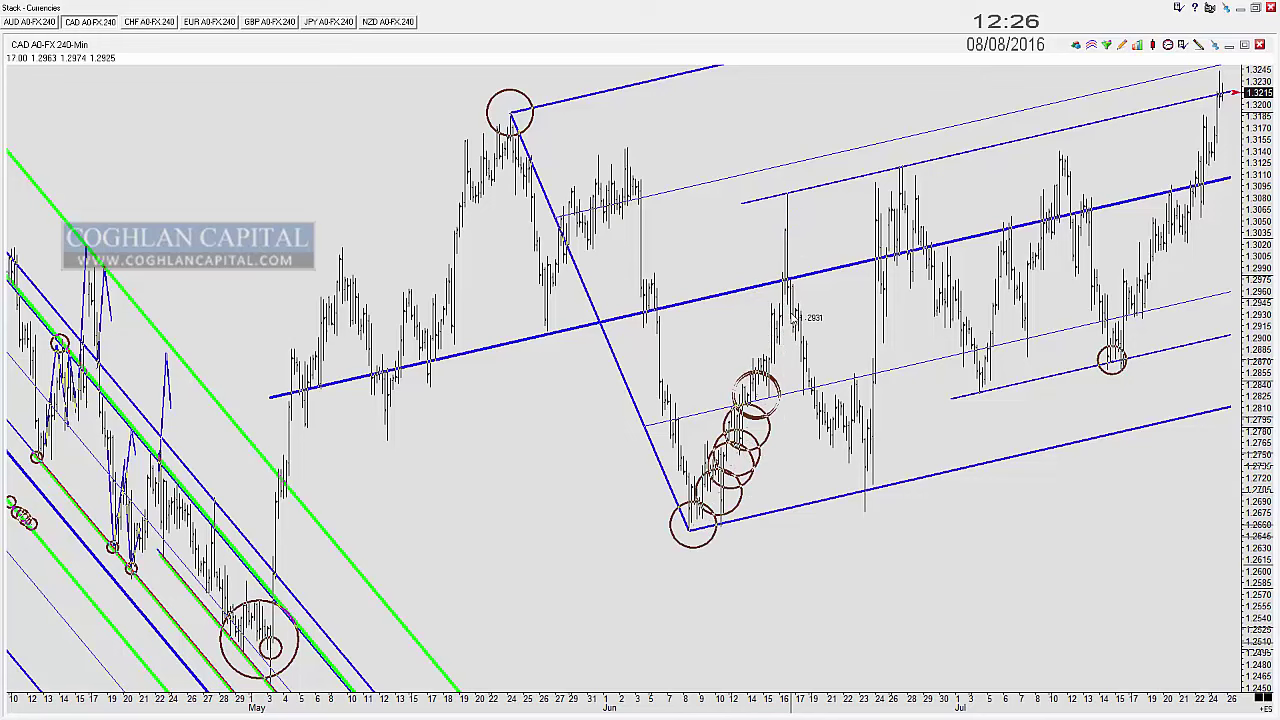
Step: Place four large circles centred near the thick median line from late June past August 9, and undo them
drag(880, 348, 457, 428)
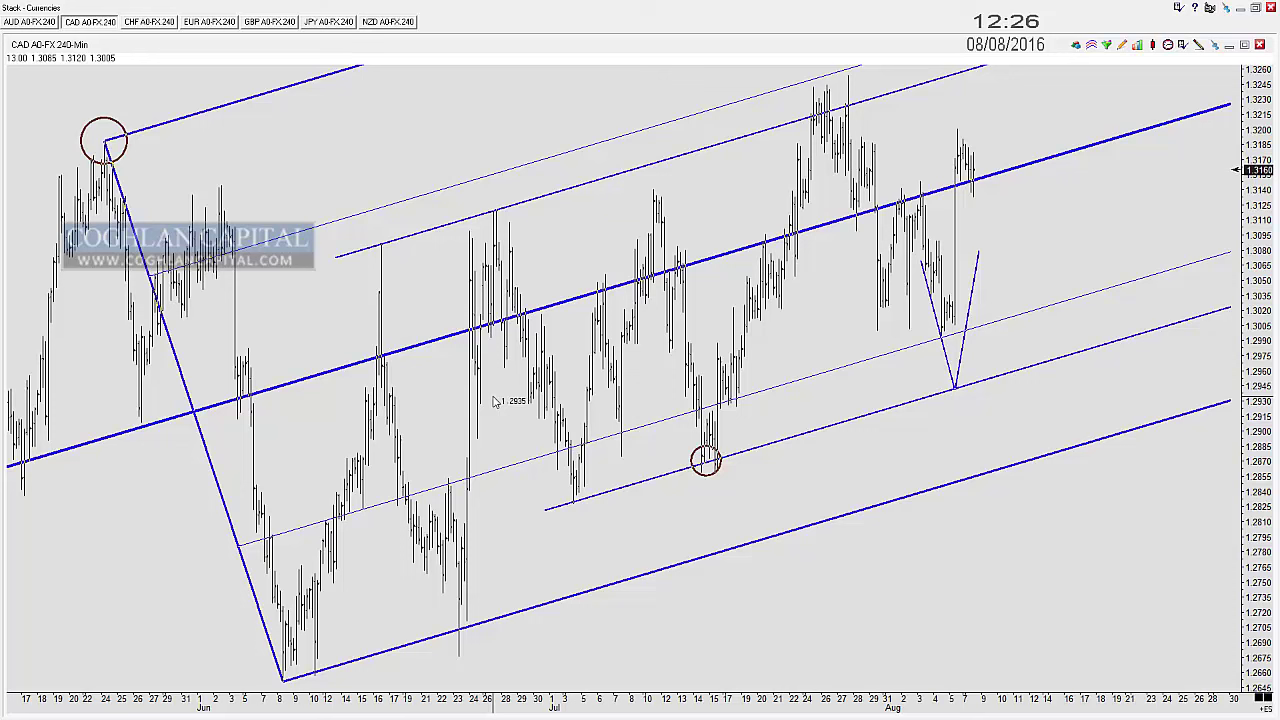
drag(471, 383, 630, 380)
click(698, 308)
click(929, 242)
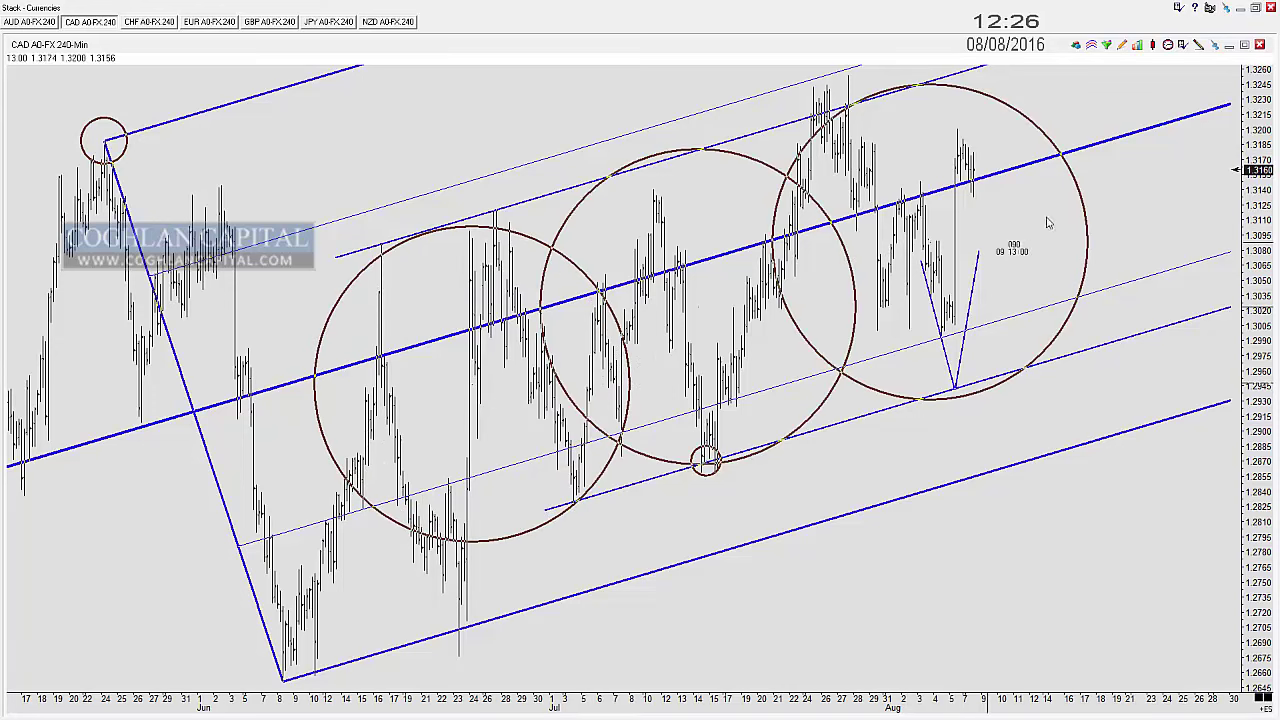
click(1157, 167)
key(ctrl+z)
key(ctrl+z)
key(ctrl+z)
key(ctrl+z)
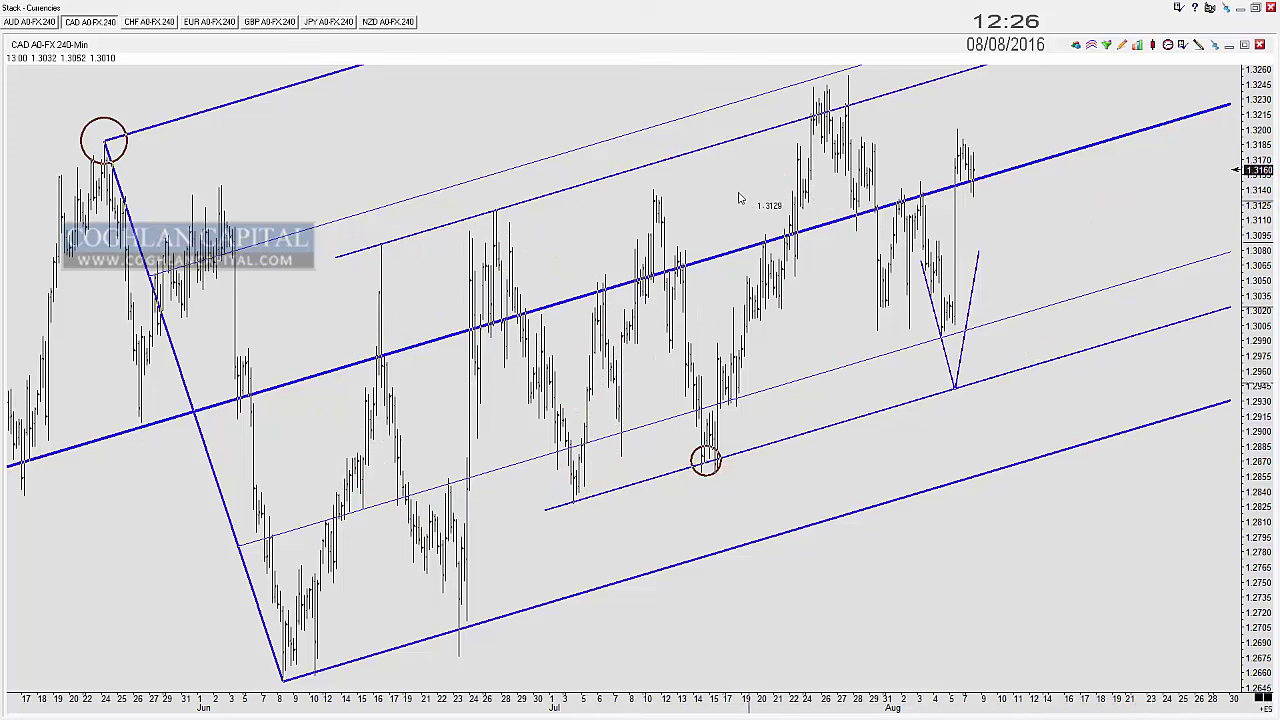
Step: Place four slightly smaller circles beside the thick median line from late June to August 7, and undo them
mouse_move(451, 381)
mouse_down()
mouse_move(606, 381)
mouse_move(592, 380)
mouse_up()
click(630, 308)
click(801, 260)
click(972, 208)
key(ctrl+z)
key(ctrl+z)
key(ctrl+z)
key(ctrl+z)
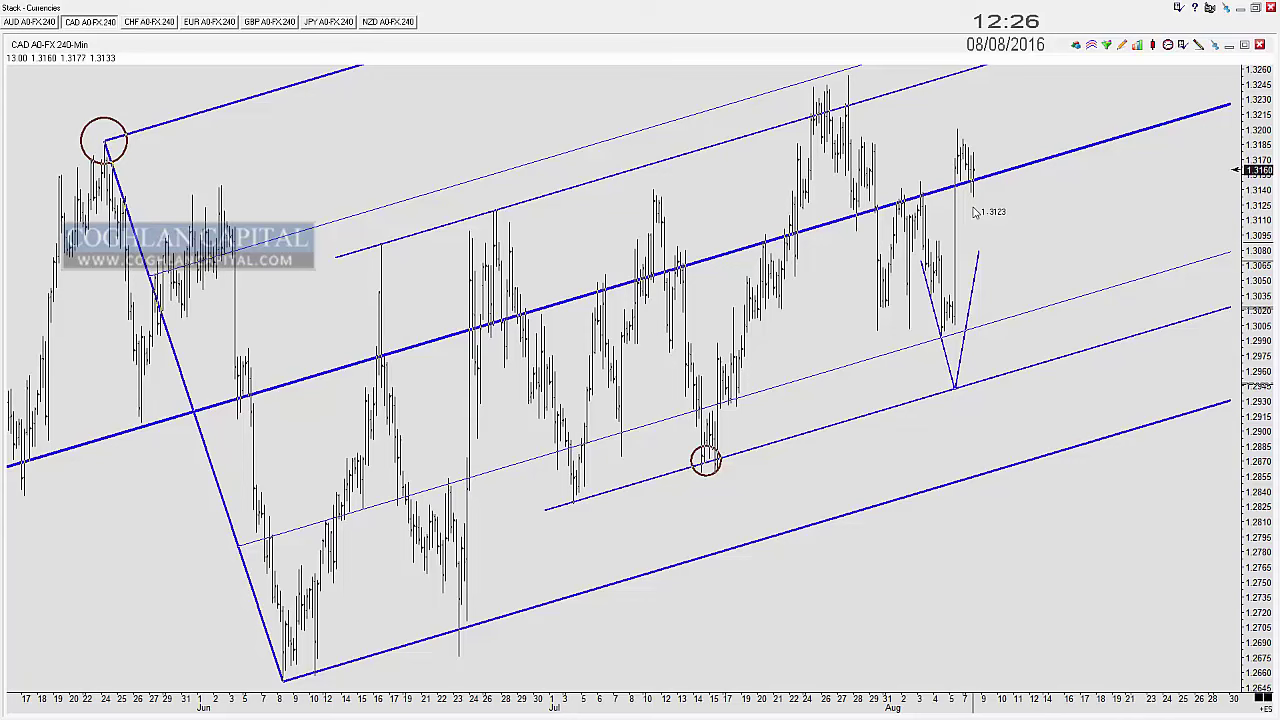
Step: Draw a larger circle around the early May low at the end of the falling channel
scroll(476, 432, down, 5)
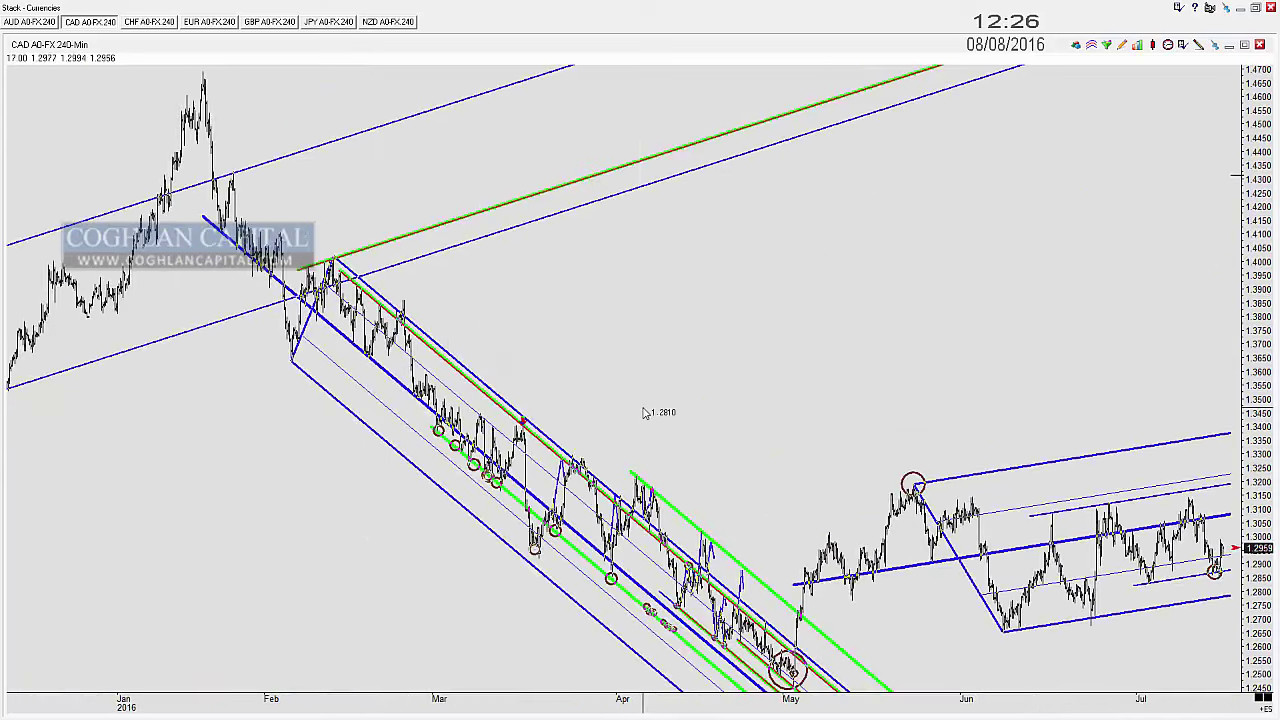
scroll(640, 403, down, 2)
drag(620, 658, 672, 650)
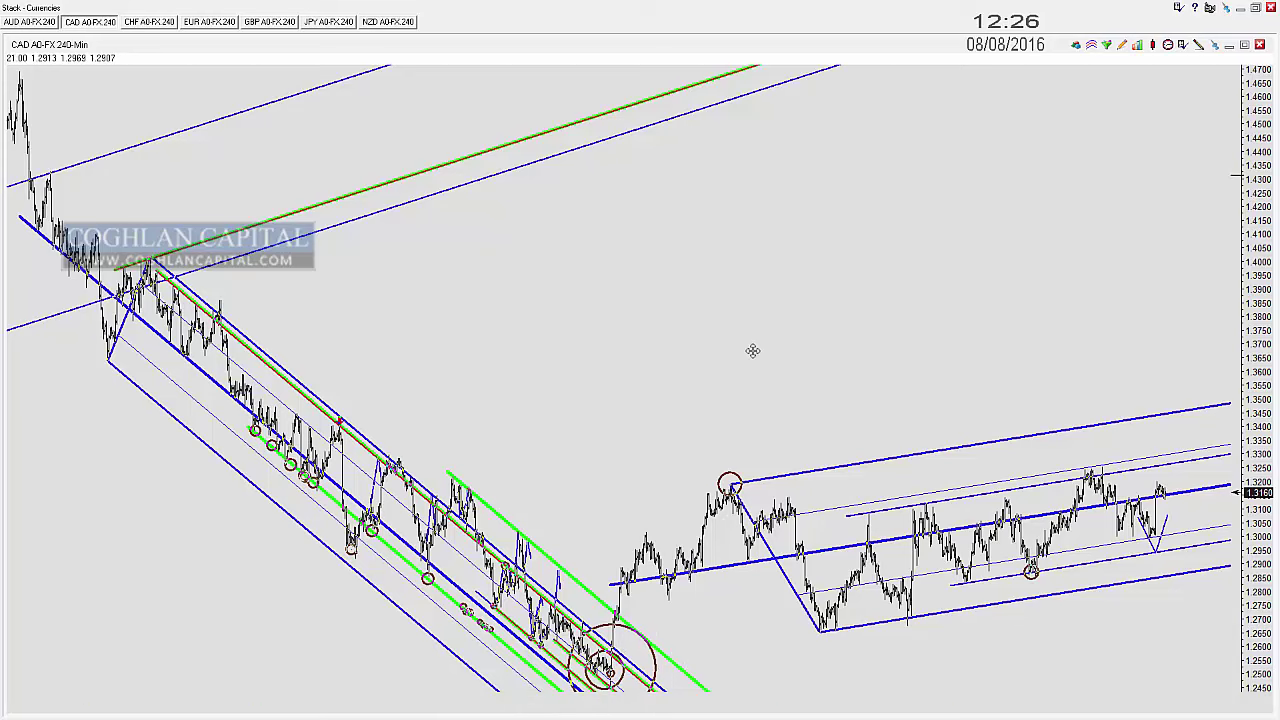
drag(752, 351, 654, 357)
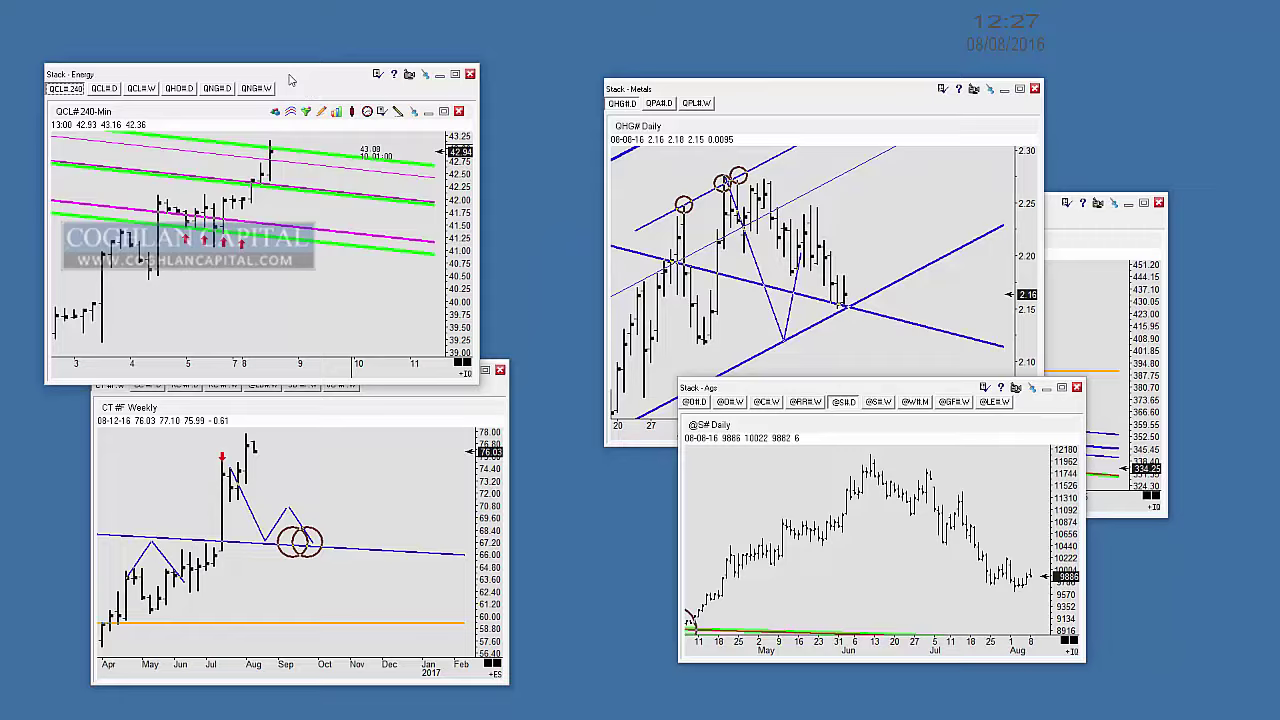
Step: Maximize the Energy chart stack and show the QCL# daily chart back to February
double_click(290, 79)
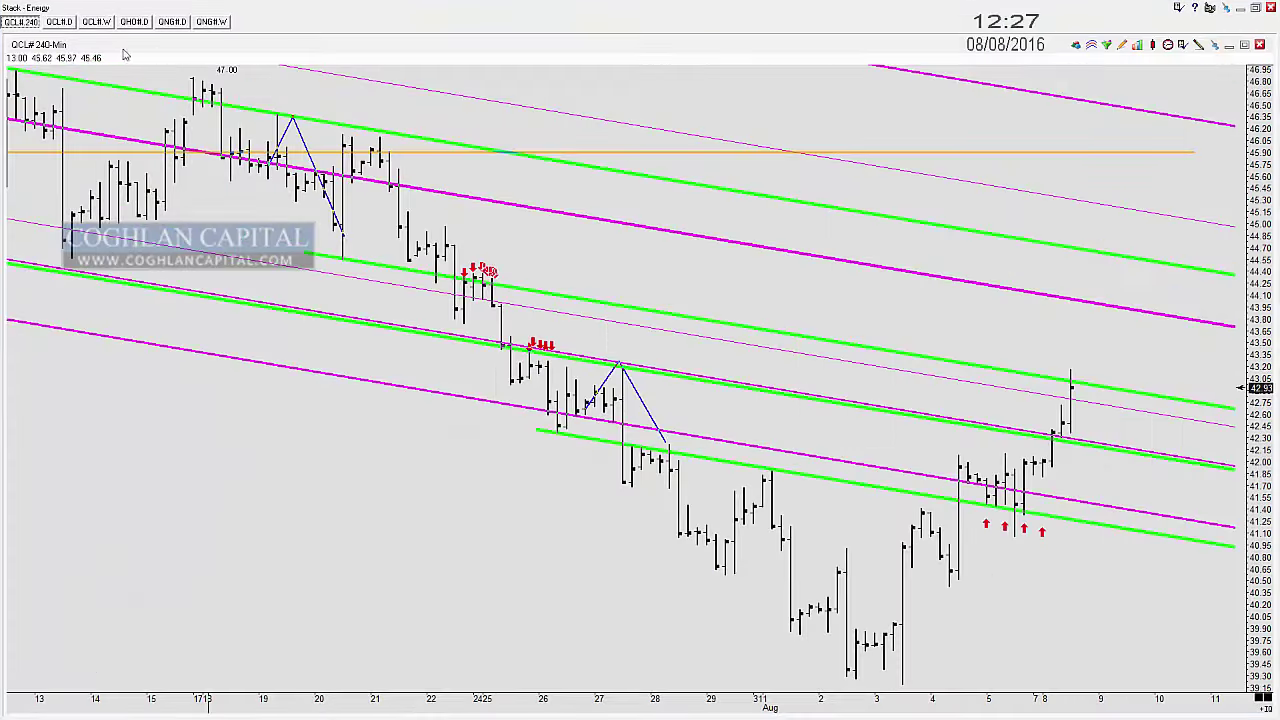
click(58, 21)
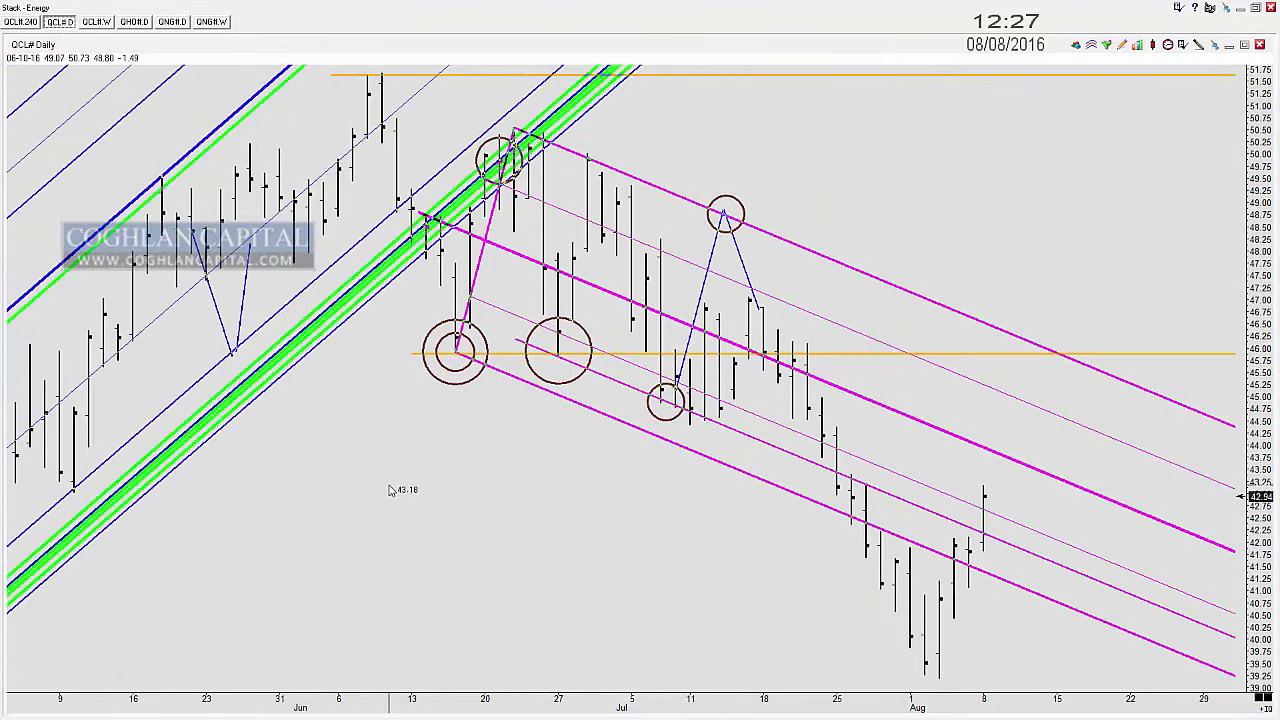
drag(388, 489, 1003, 476)
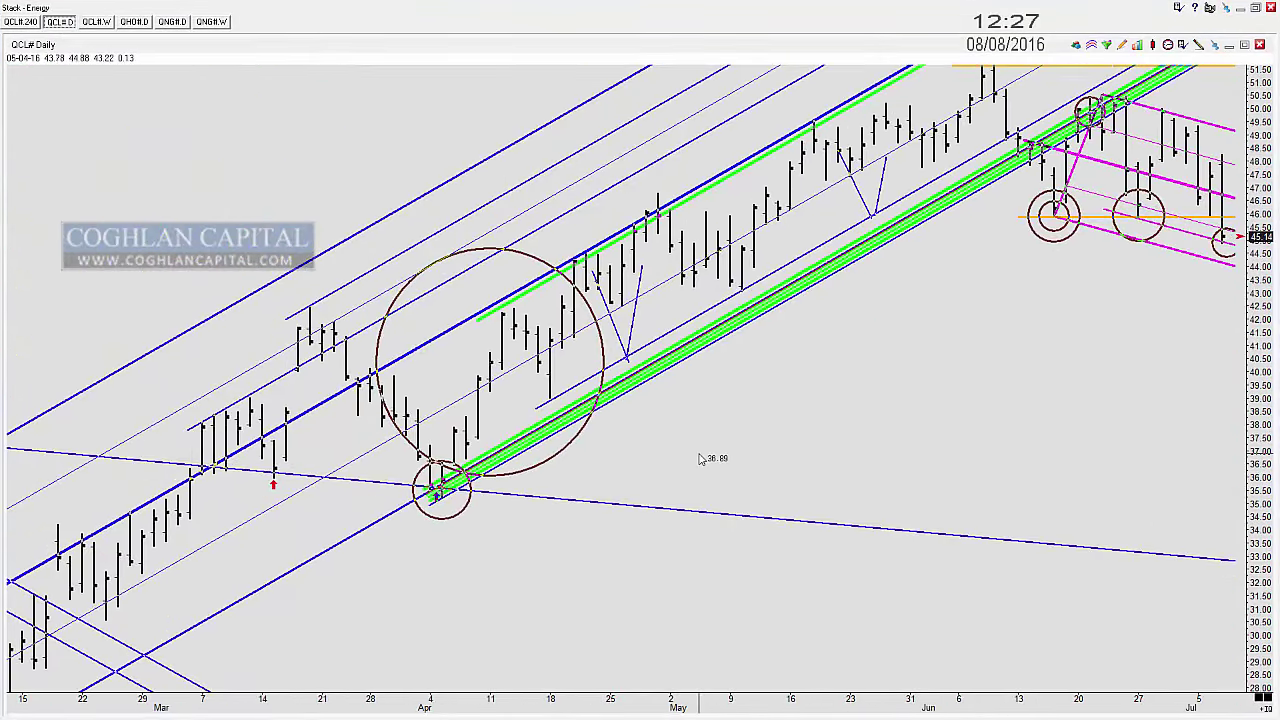
Step: Place large circles spanning the rising channel from late March to late May on the QCL# daily chart, and delete them
drag(356, 443, 484, 391)
drag(534, 312, 652, 266)
drag(816, 162, 893, 123)
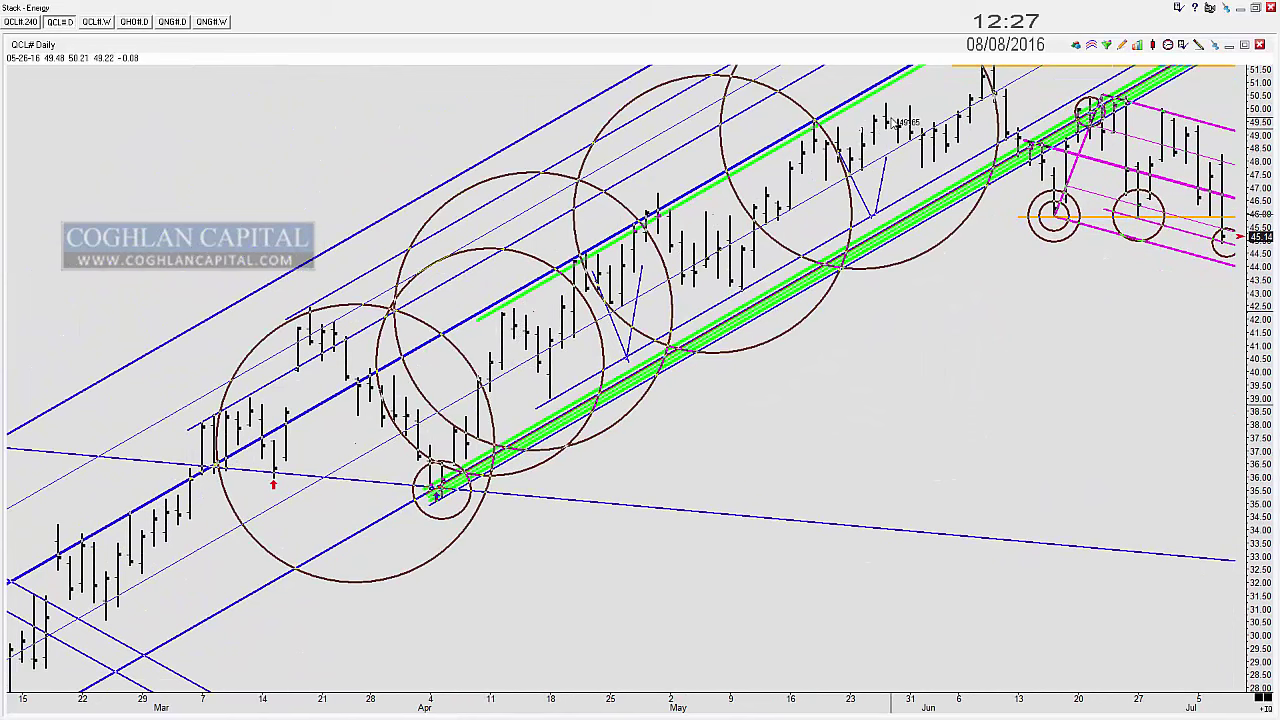
key(Delete)
key(Delete)
key(Delete)
key(Delete)
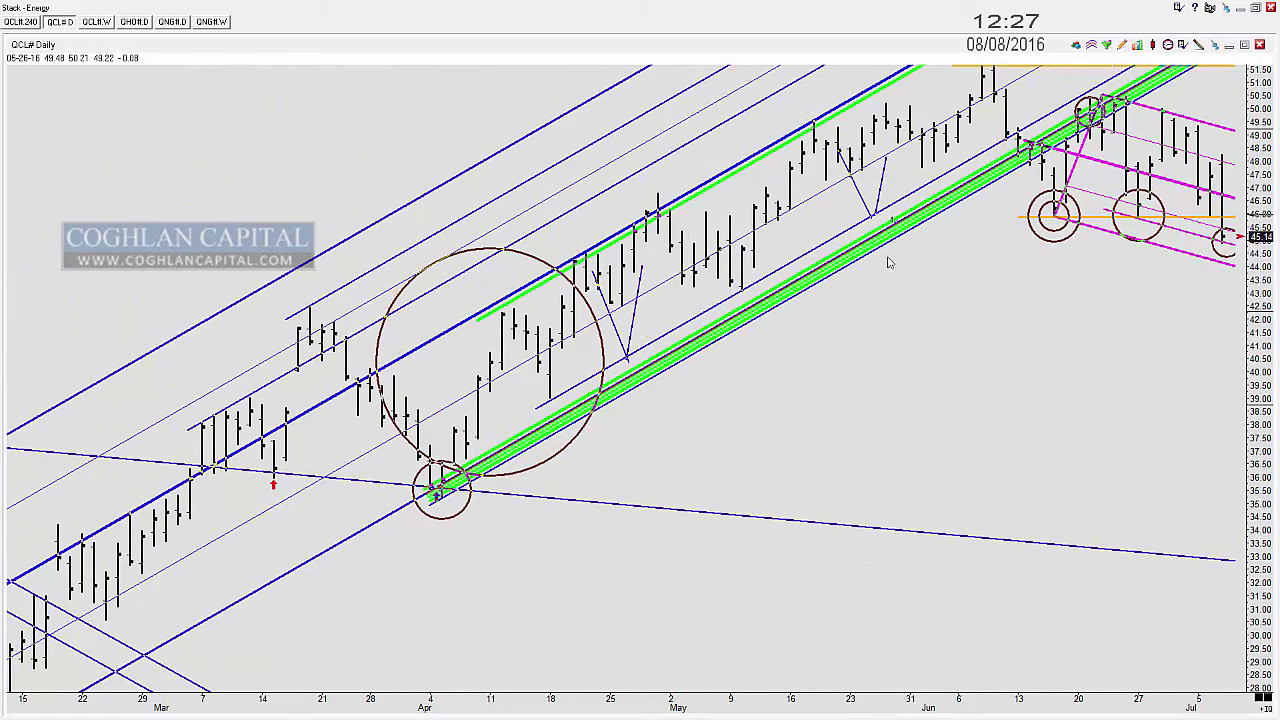
Step: Circle the bars at the green channel band around June 13 on the QCL# daily chart
scroll(884, 312, up, 1)
scroll(882, 310, up, 1)
drag(938, 444, 750, 415)
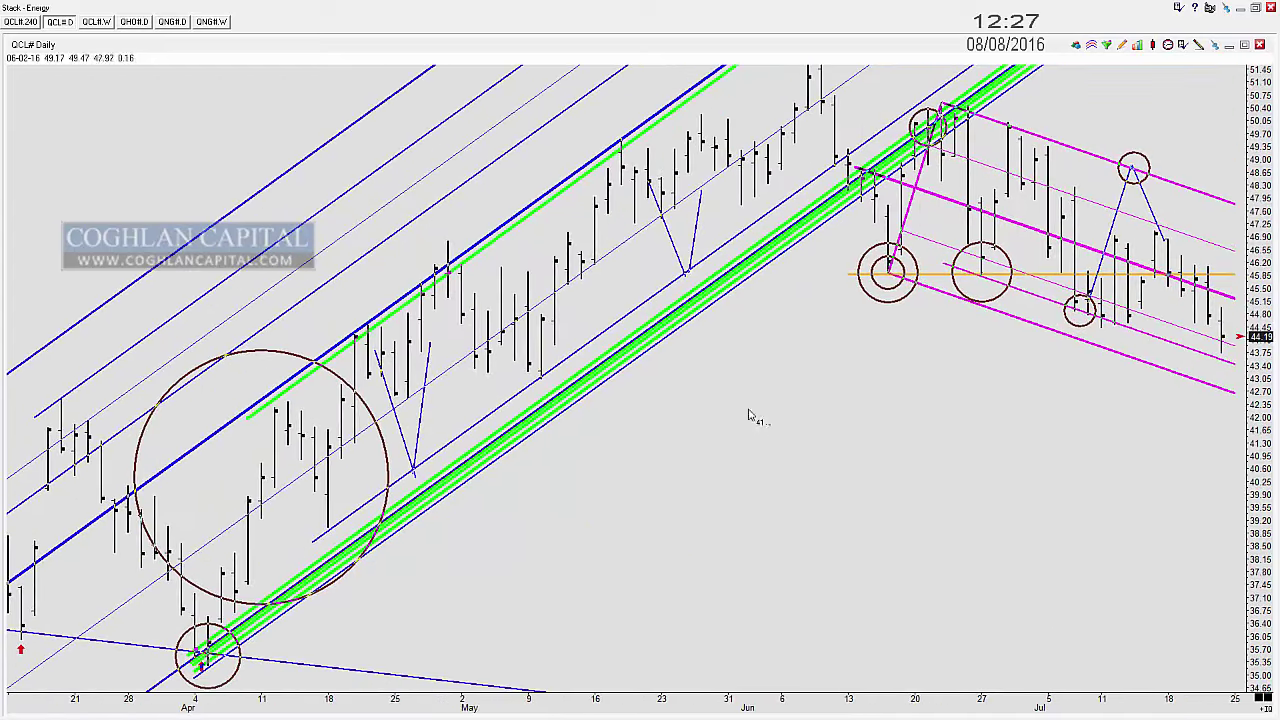
mouse_move(861, 169)
mouse_down()
mouse_move(883, 173)
mouse_move(870, 183)
mouse_up()
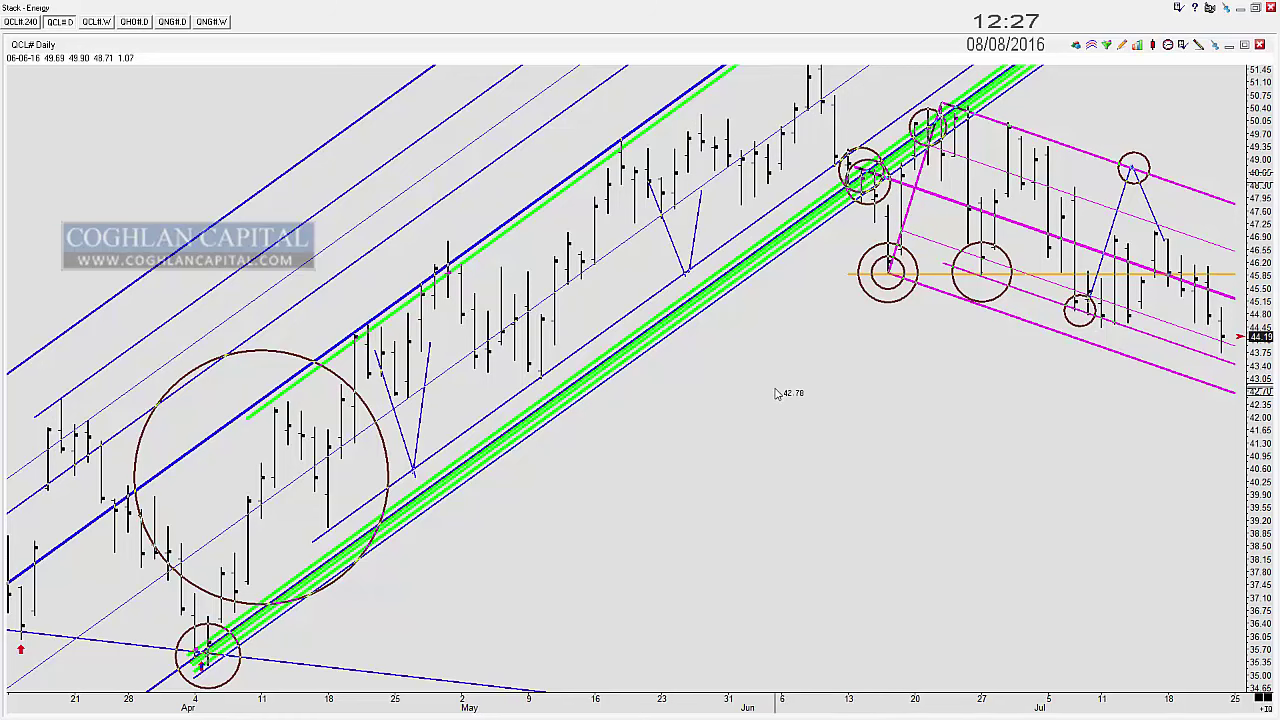
scroll(767, 420, up, 3)
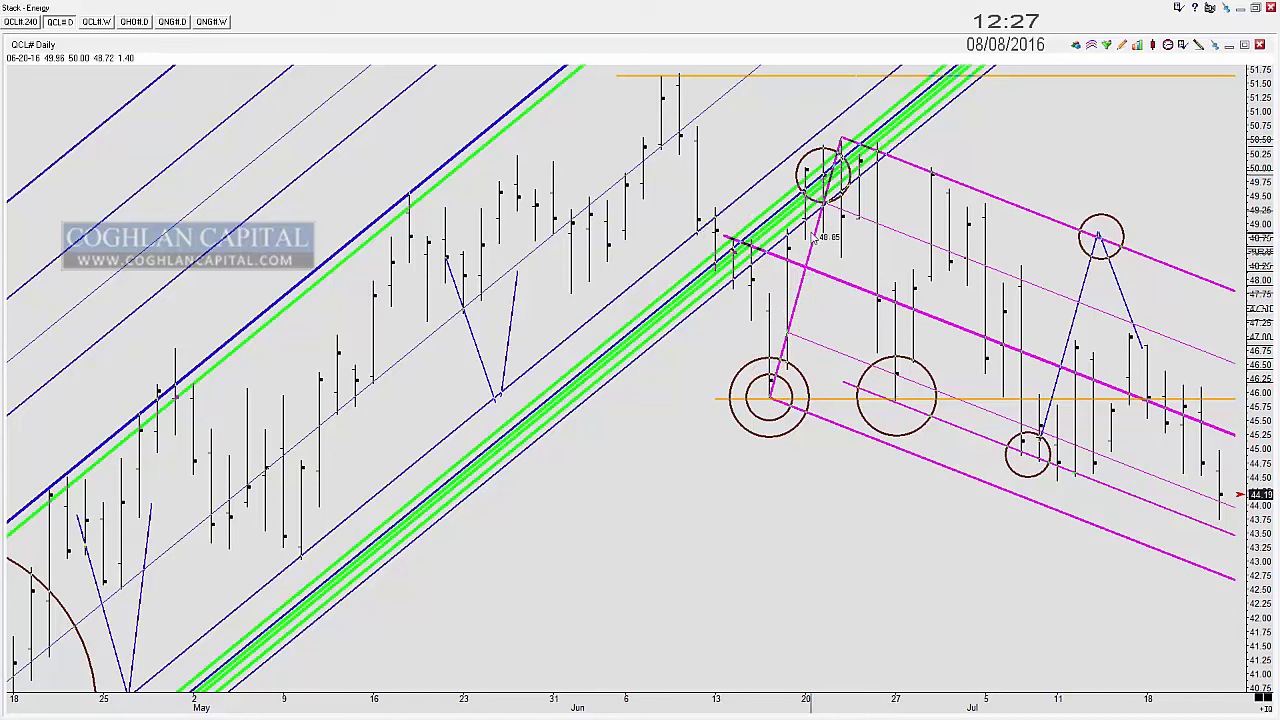
Step: Draw a second circle around the early April low where the green channel band starts
scroll(703, 367, down, 8)
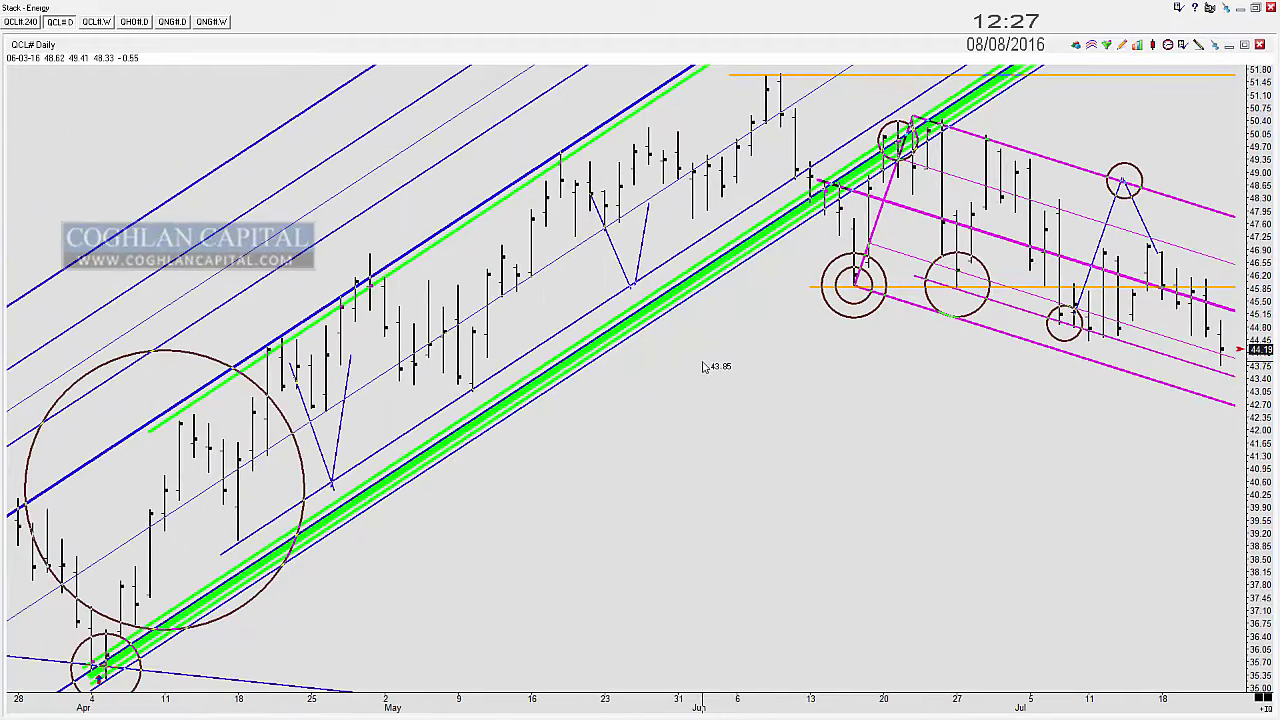
scroll(704, 370, up, 8)
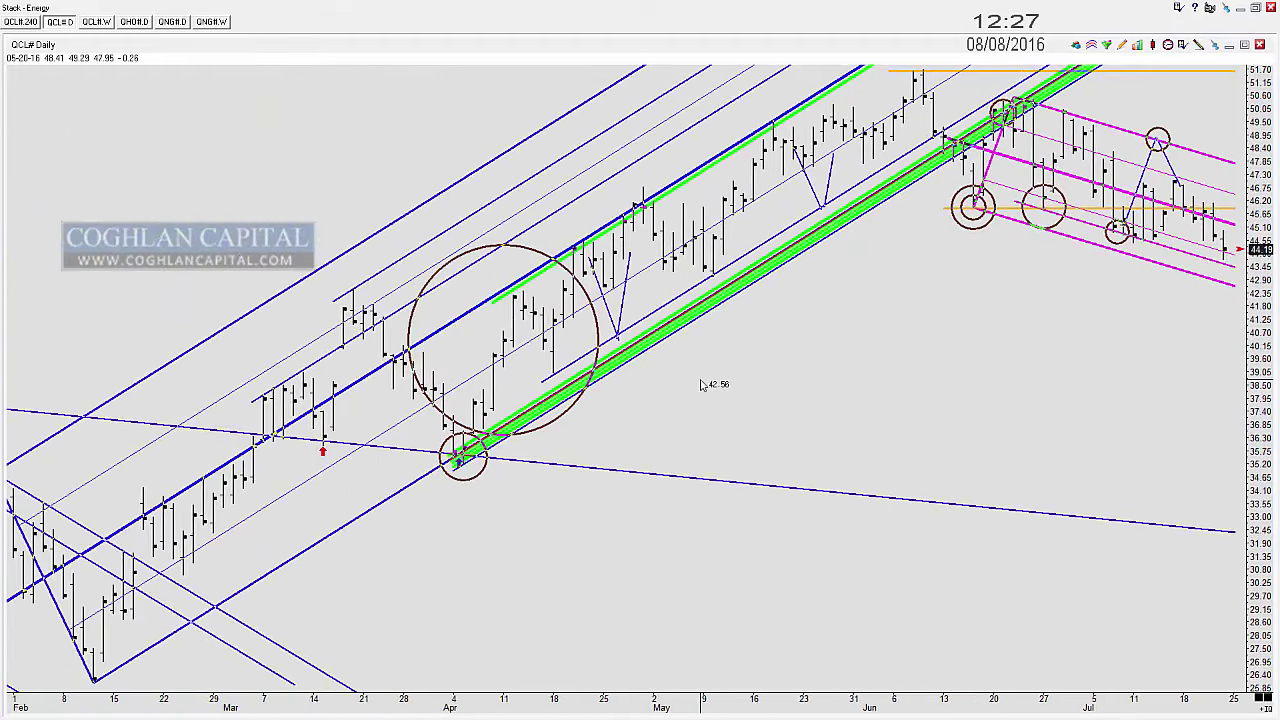
drag(463, 457, 490, 455)
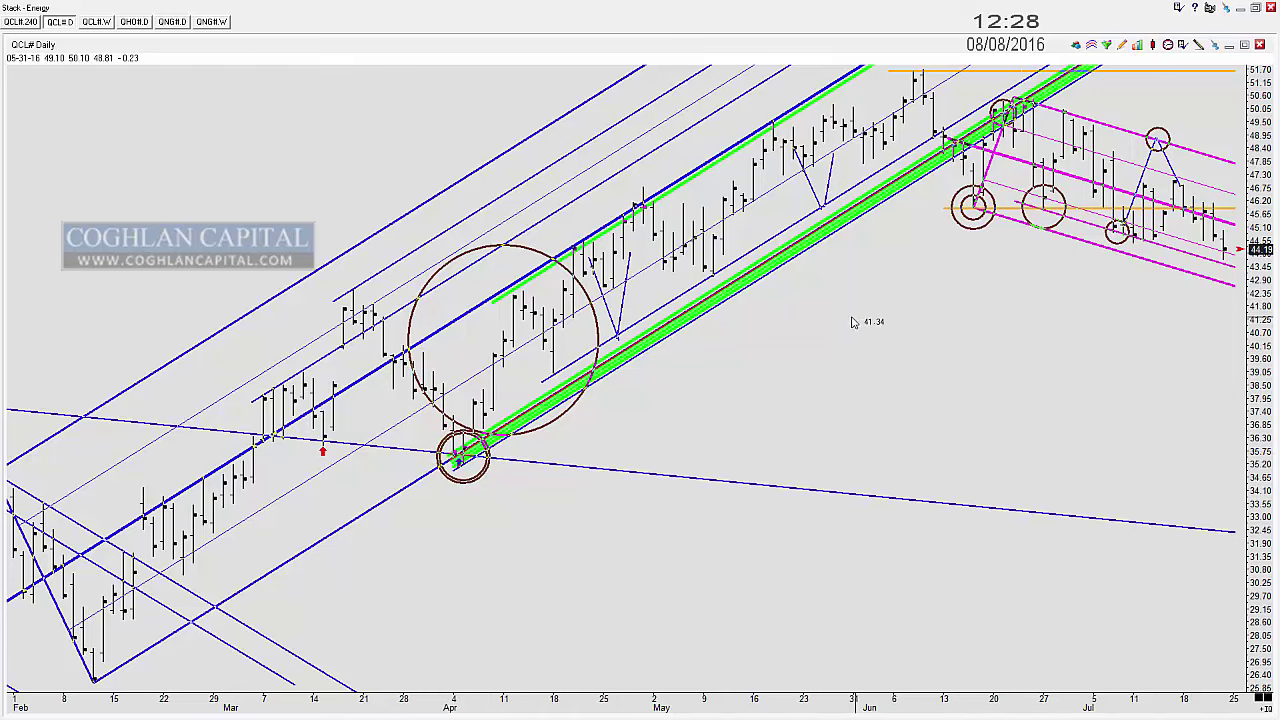
Step: Place small circles climbing along the green channel band from June 17 to about June 27 on the QCL# daily chart, and delete them
scroll(850, 322, up, 5)
click(820, 206)
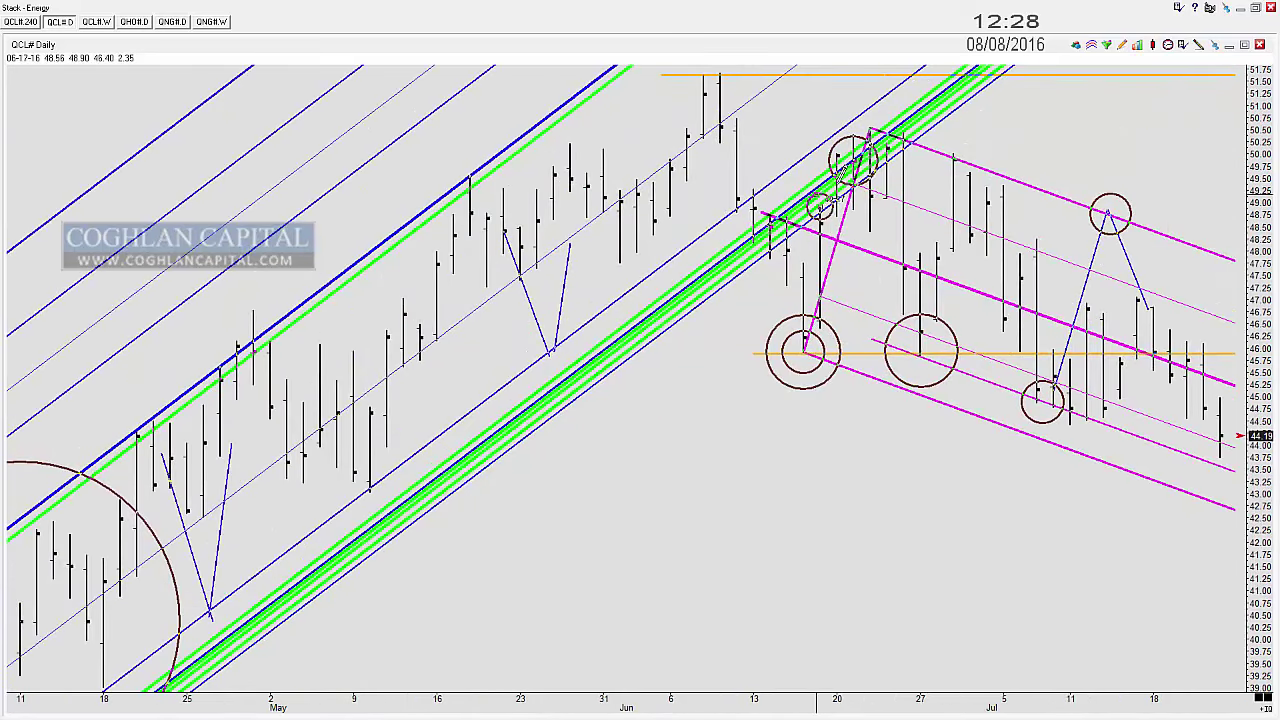
click(837, 180)
click(847, 172)
click(866, 162)
click(890, 144)
drag(908, 145, 922, 122)
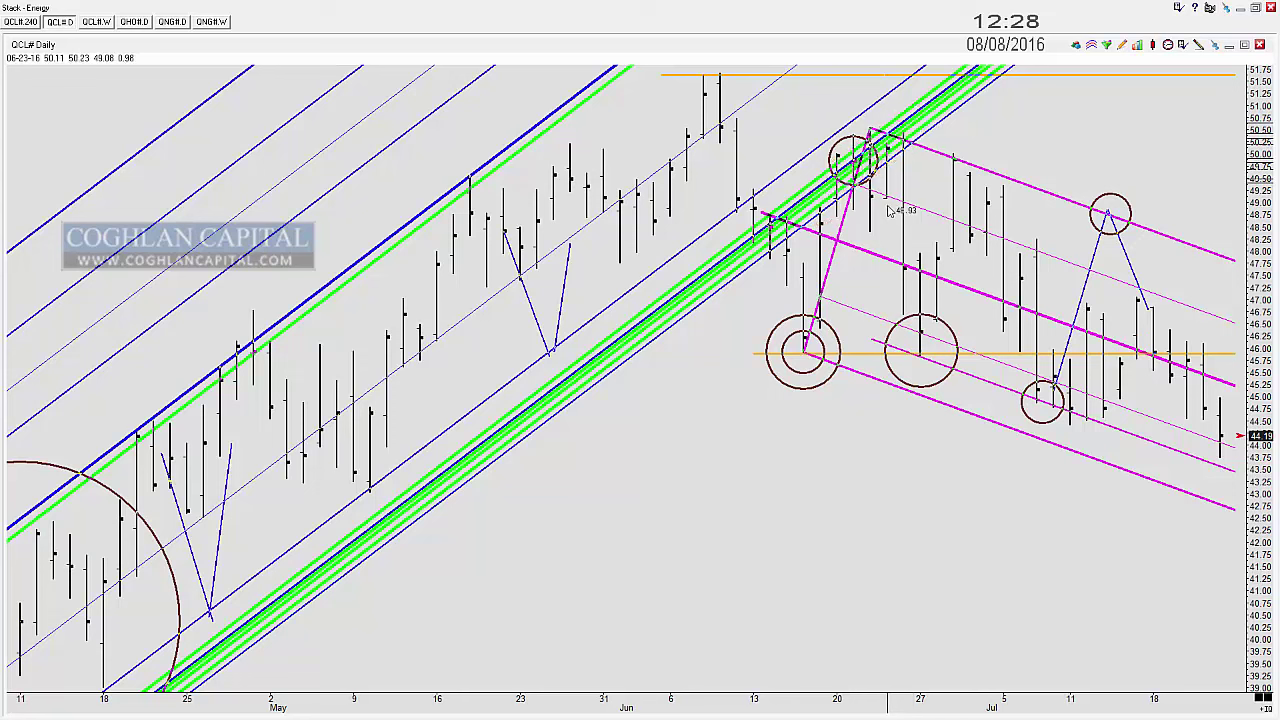
Step: Review the falling magenta channel on the QCL# daily chart, and examine June to early August on the QCL# 240-minute chart
drag(1020, 537, 647, 497)
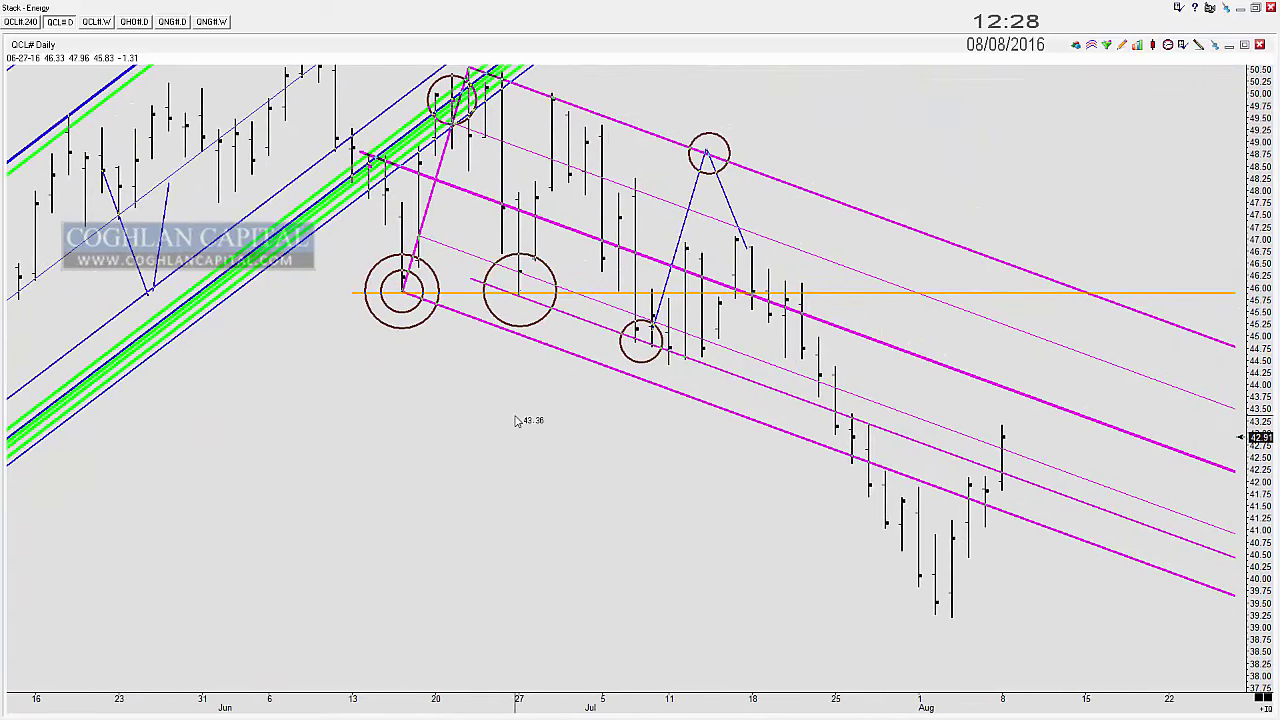
click(21, 21)
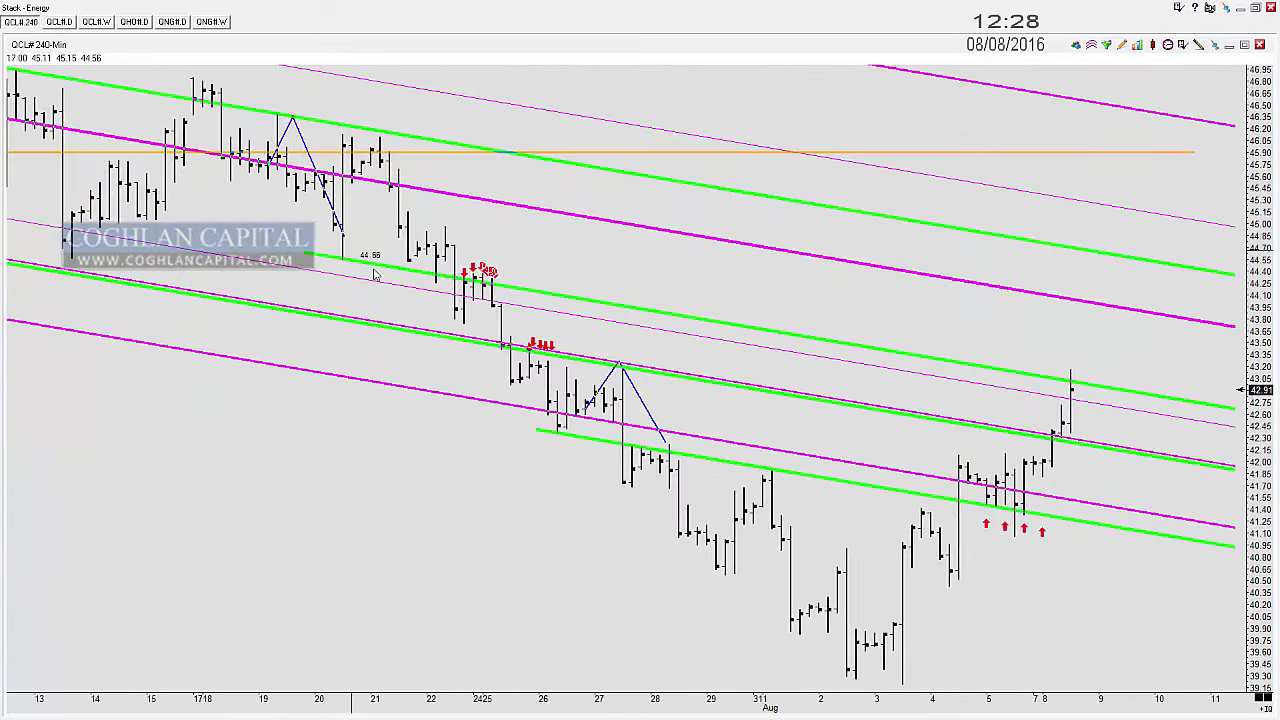
scroll(368, 345, down, 2)
drag(418, 487, 700, 486)
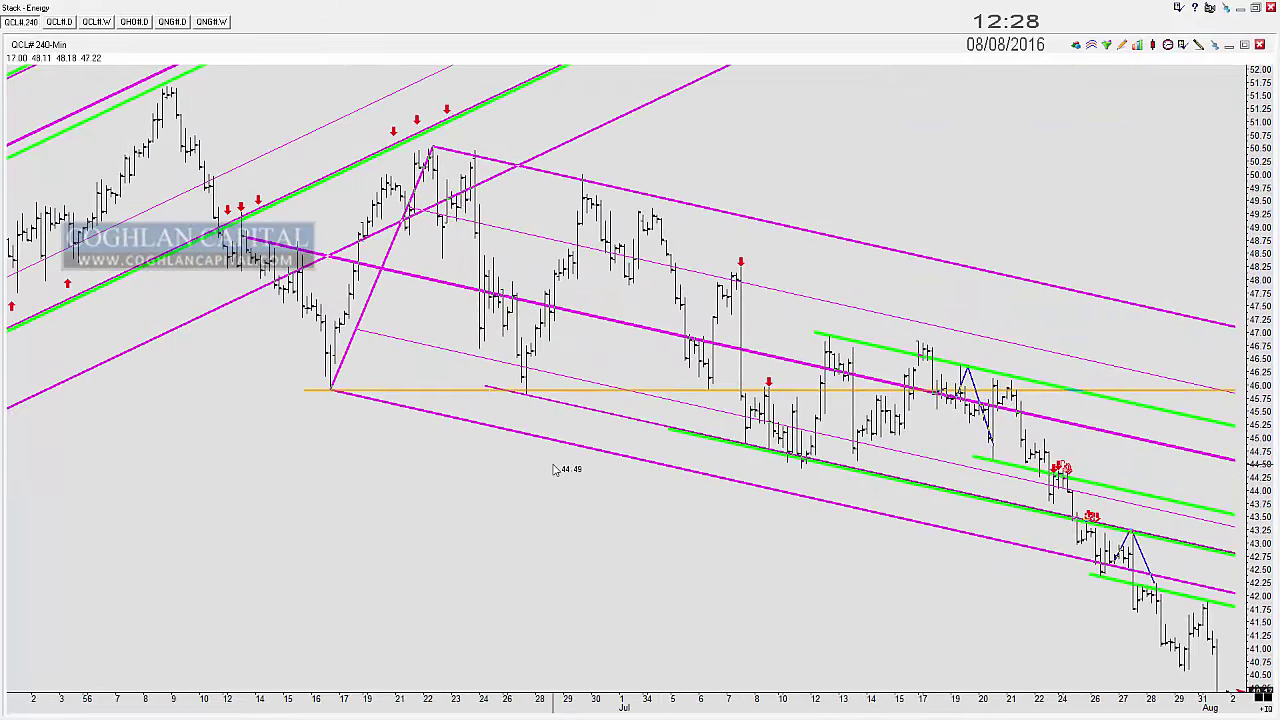
drag(537, 535, 706, 468)
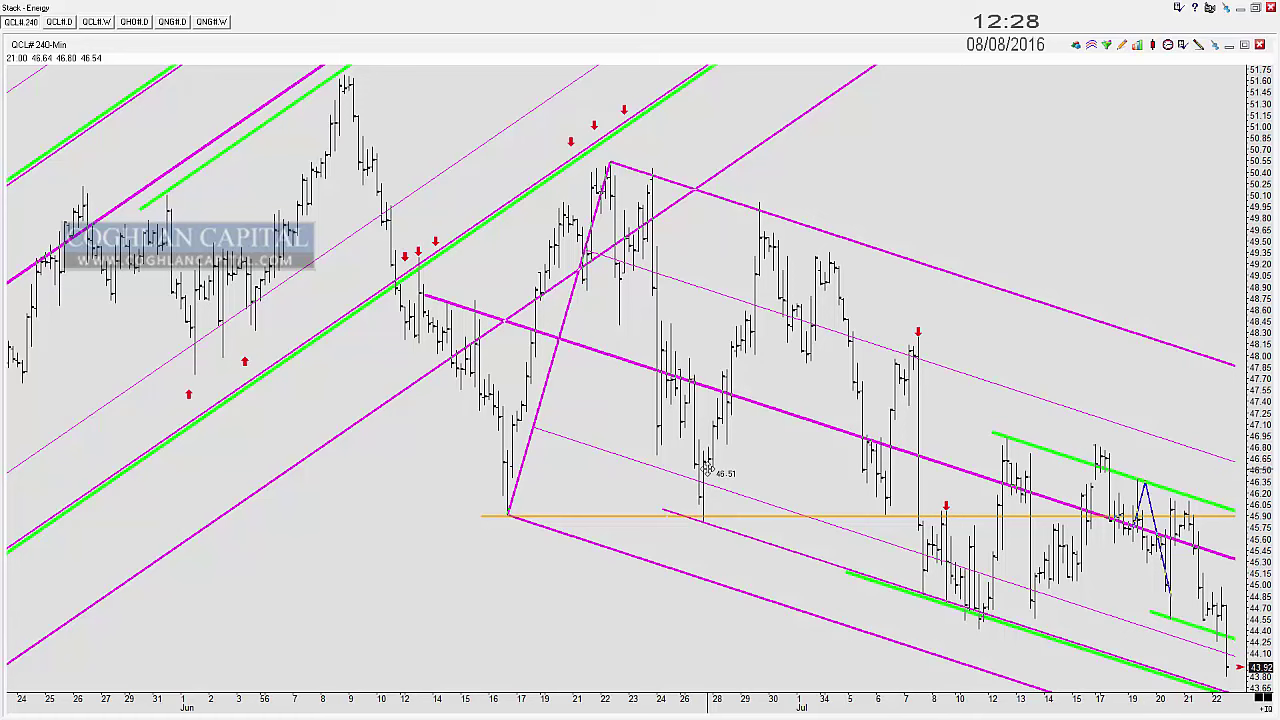
drag(706, 468, 500, 489)
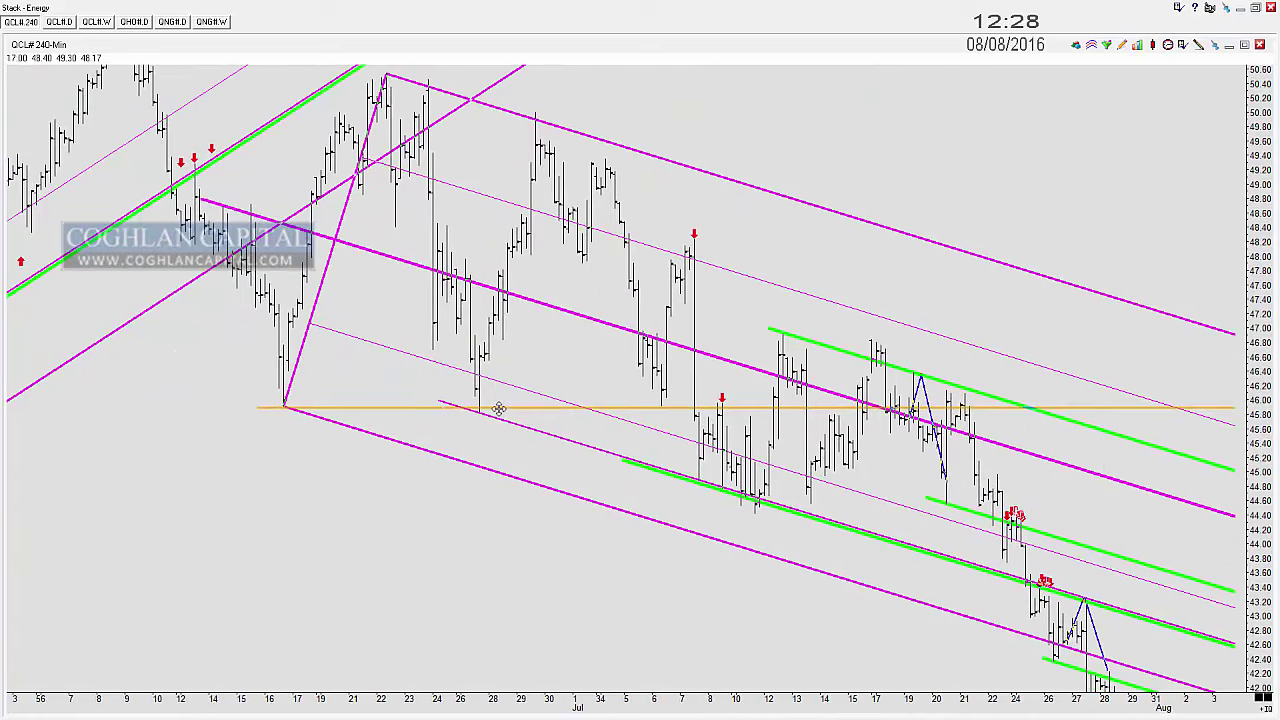
scroll(493, 471, up, 2)
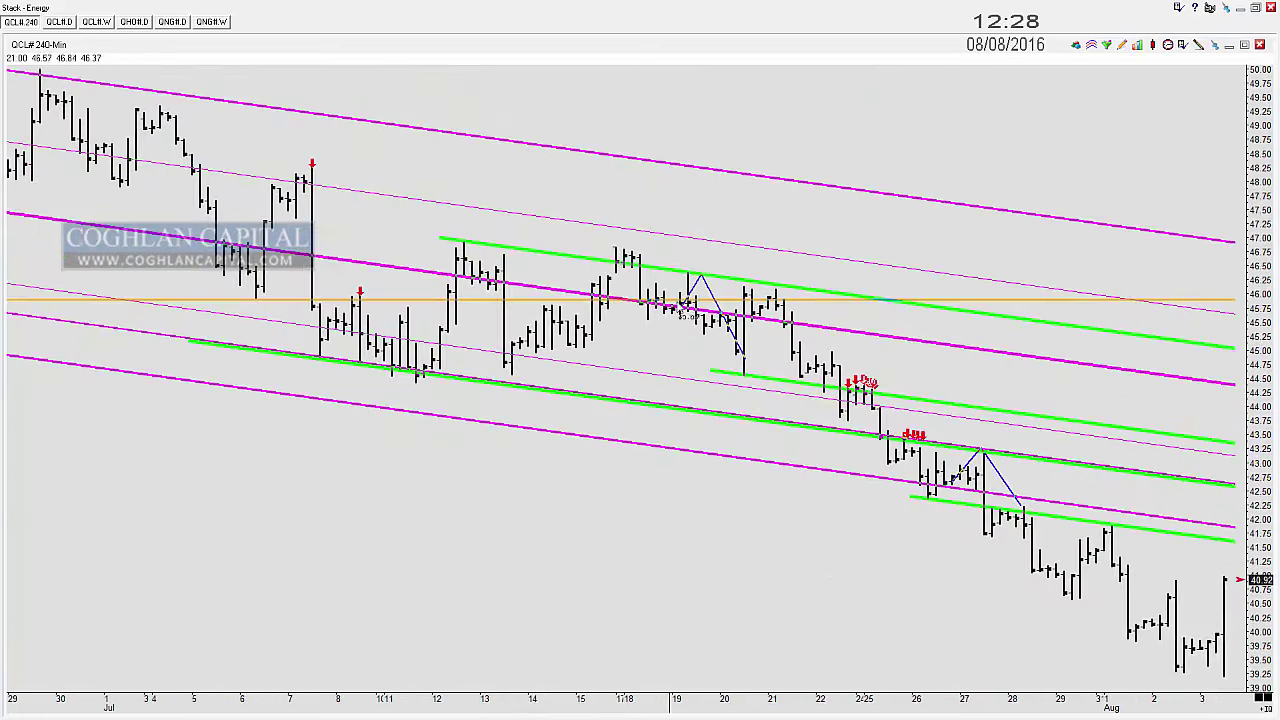
Step: Place small circles at the upper green channel line around July 19 to 21 on the 240-minute chart, and delete them
mouse_move(706, 283)
mouse_down()
mouse_move(700, 262)
mouse_move(785, 287)
mouse_up()
click(785, 284)
key(Delete)
key(Delete)
key(Delete)
key(Delete)
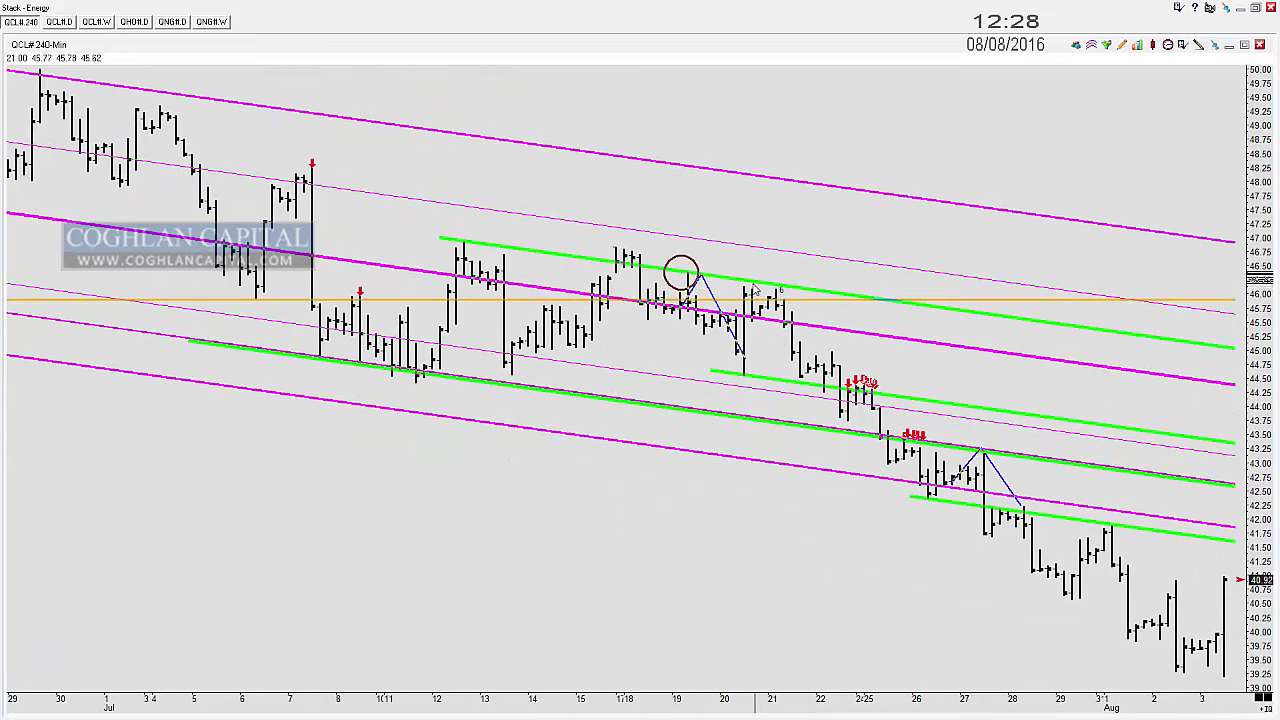
Step: Circle the July 20 low and the July 24–25 bars along the middle green channel line
drag(866, 524, 810, 518)
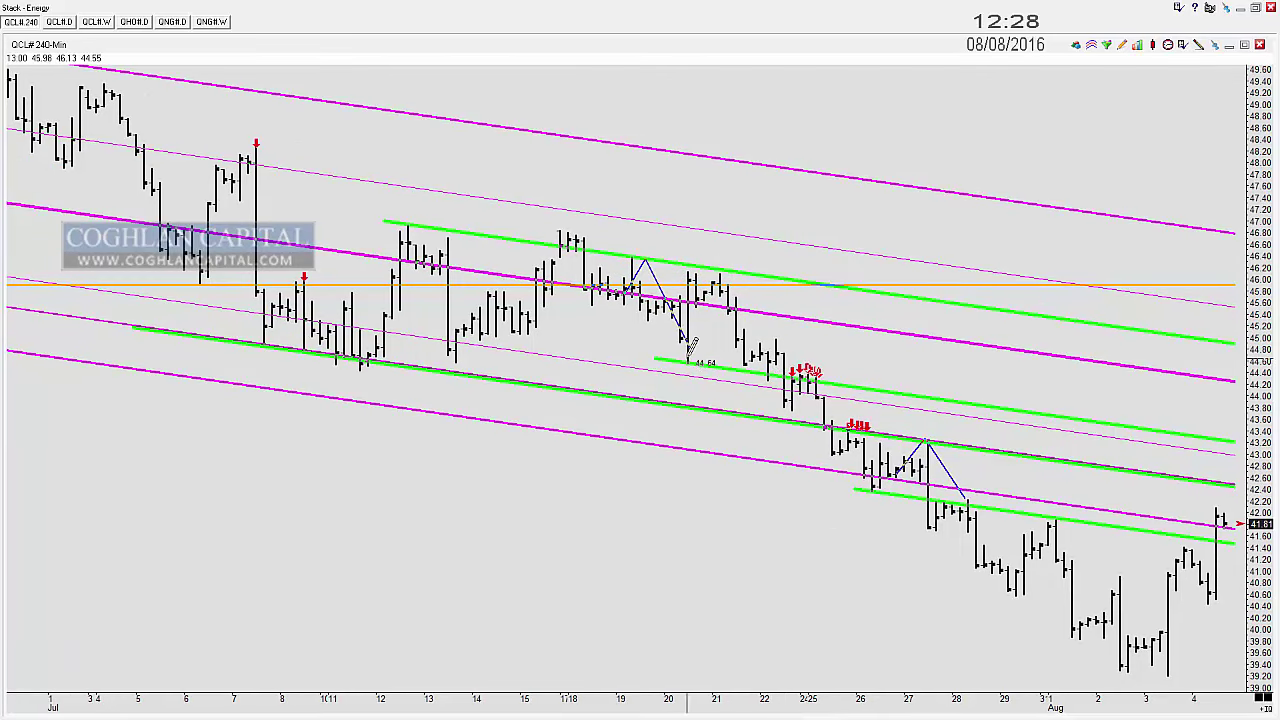
drag(692, 345, 722, 345)
click(806, 372)
Step: Circle the successive lows resting on the lower green channel line between July 8 and July 12
click(367, 363)
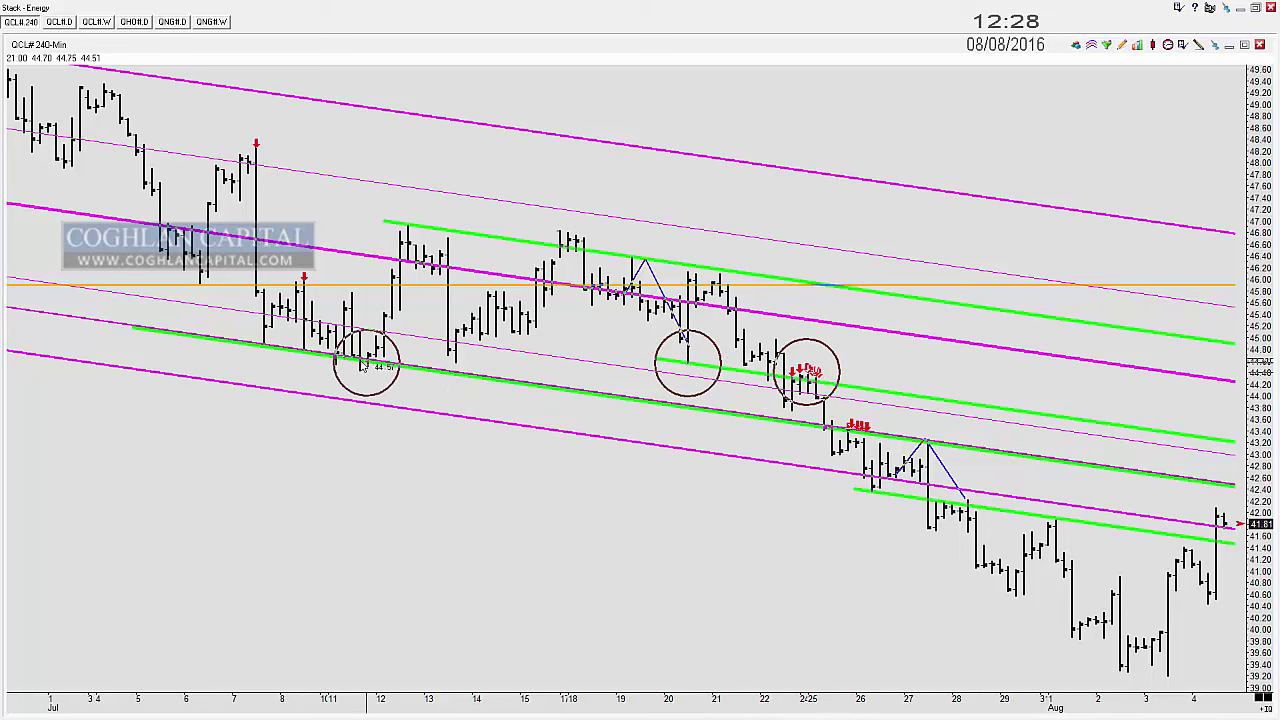
click(349, 357)
click(333, 356)
click(313, 354)
drag(313, 357, 262, 357)
Step: Place a small circle on the July 27 high where it meets the green and magenta channel lines
click(855, 430)
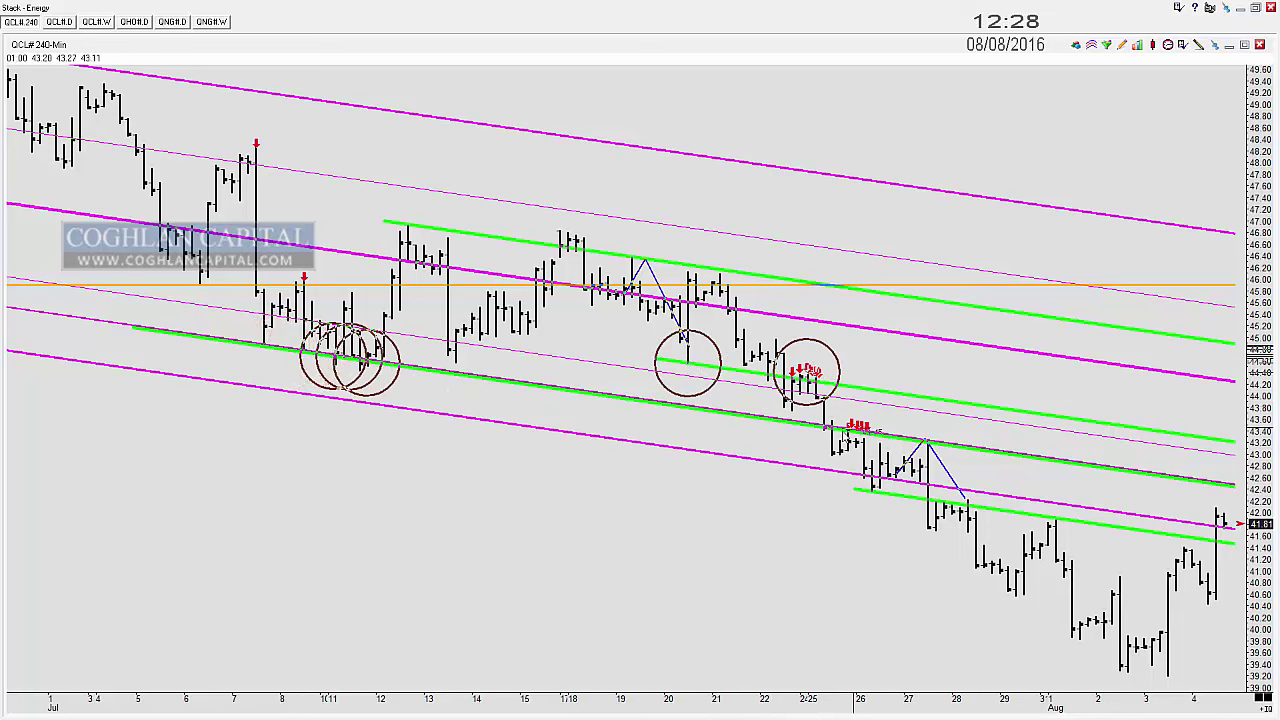
scroll(731, 508, up, 5)
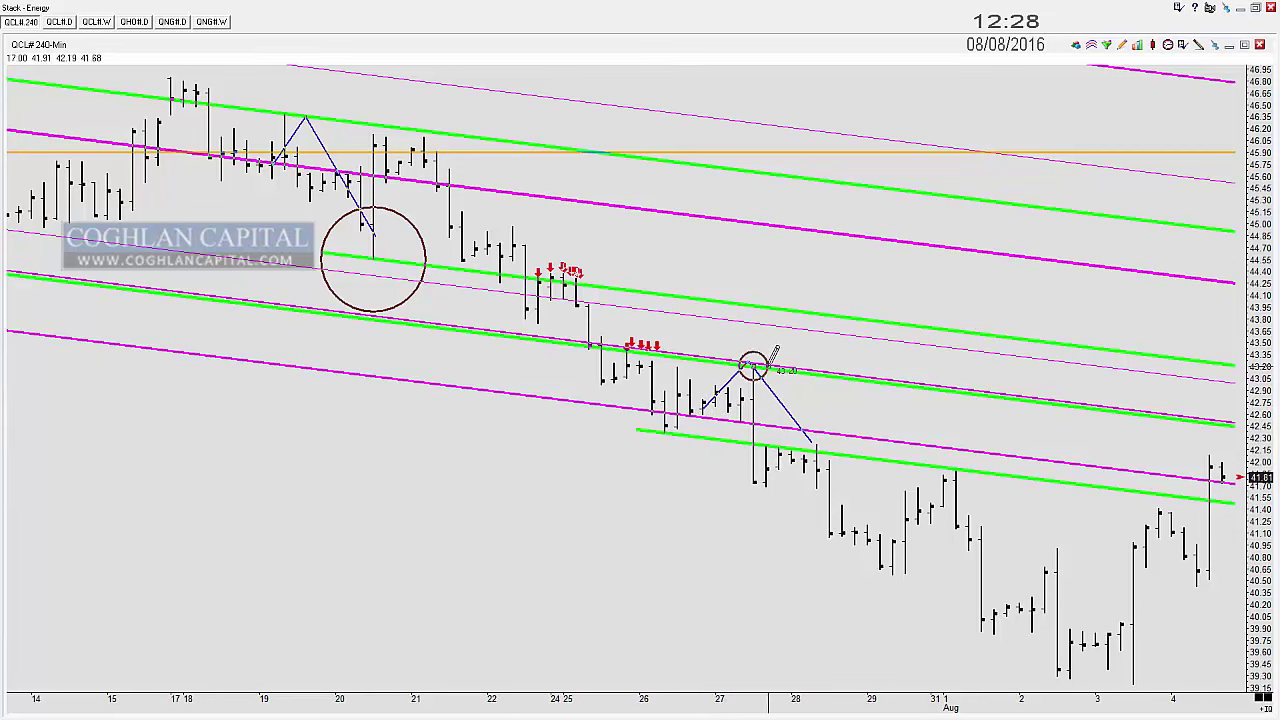
key(Escape)
Step: Place large overlapping circles following the decline from July 24 to August 3, and delete them
drag(936, 604, 780, 544)
click(397, 271)
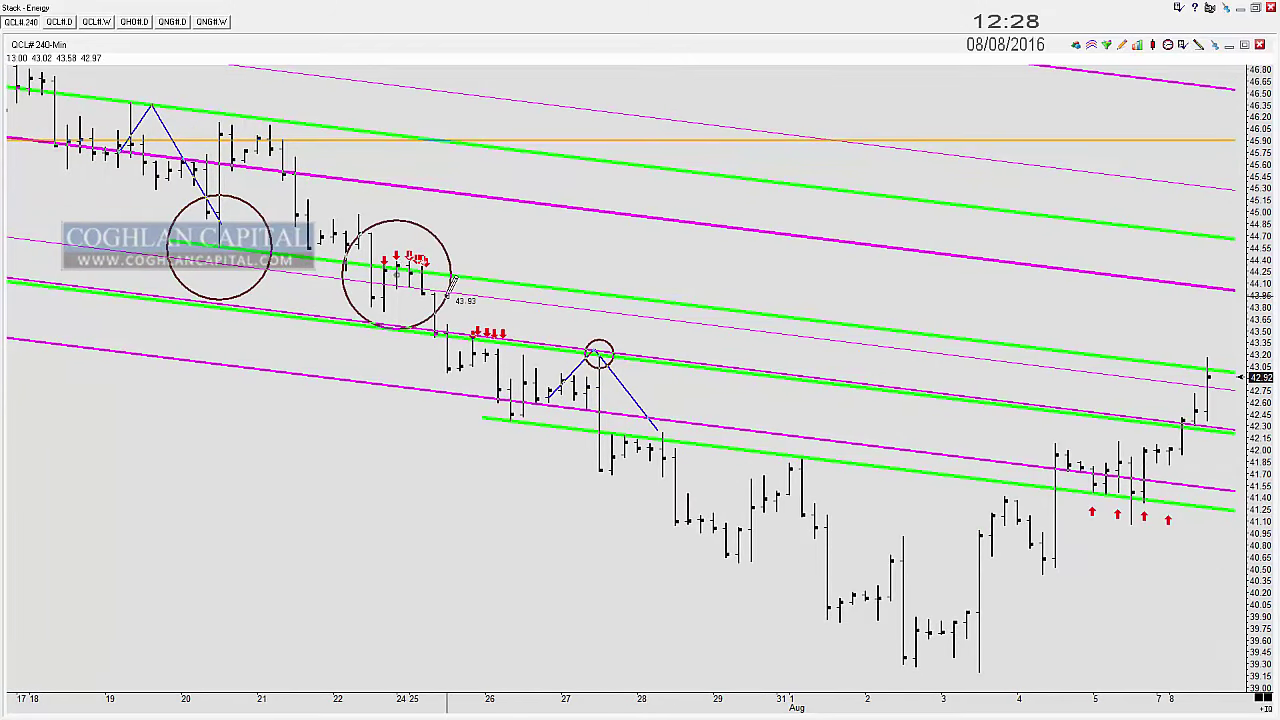
click(465, 314)
click(578, 398)
click(775, 505)
click(925, 602)
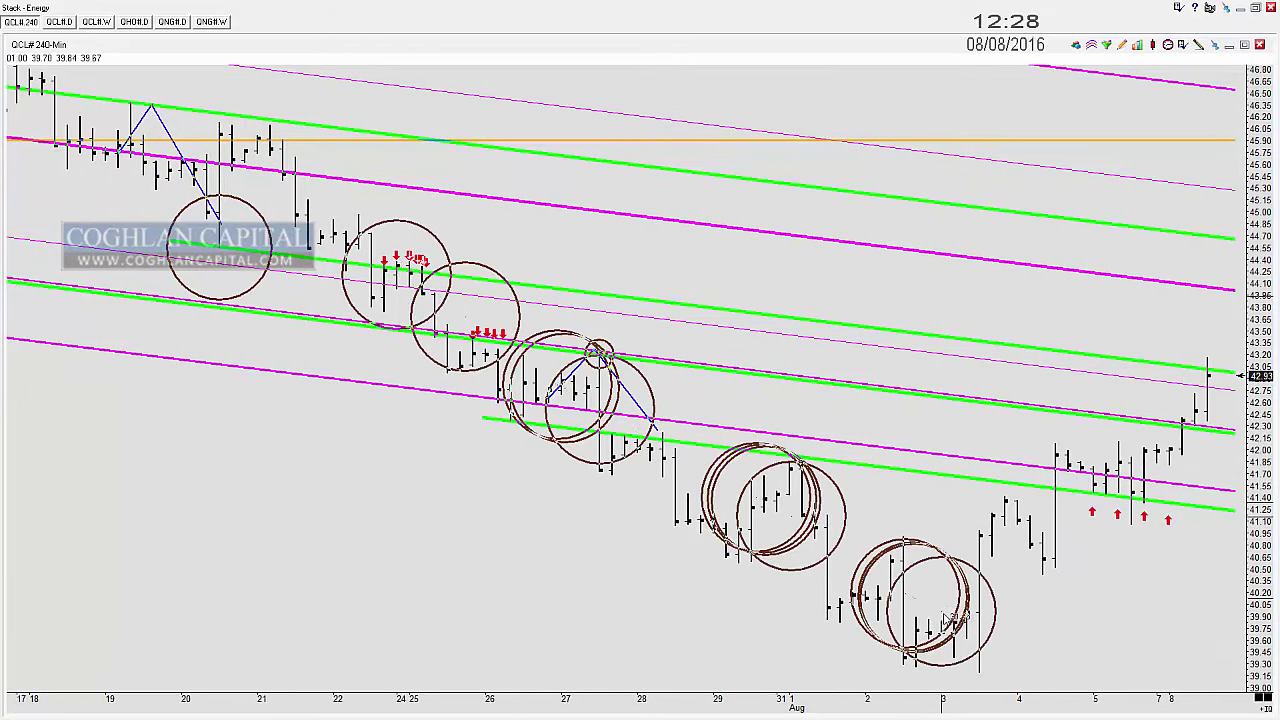
key(Delete)
key(Delete)
key(Delete)
key(Delete)
key(Delete)
key(Delete)
key(Delete)
key(Delete)
key(Delete)
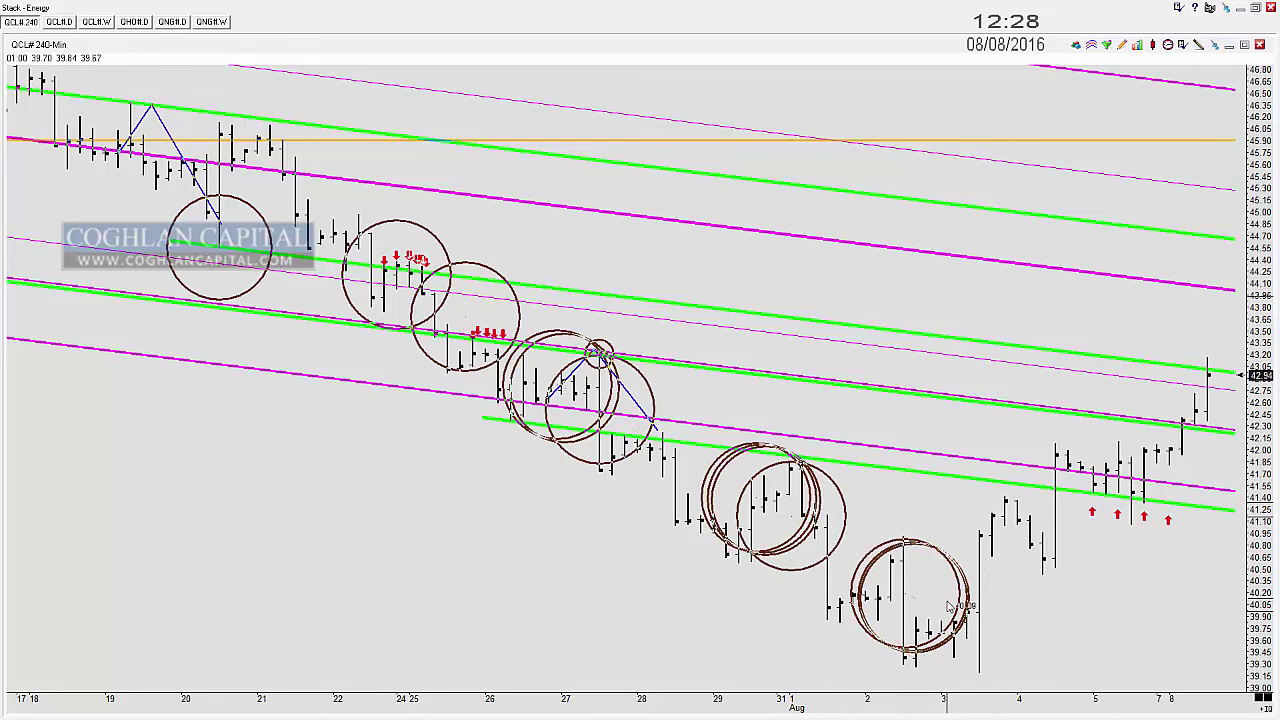
key(ctrl+z)
key(ctrl+z)
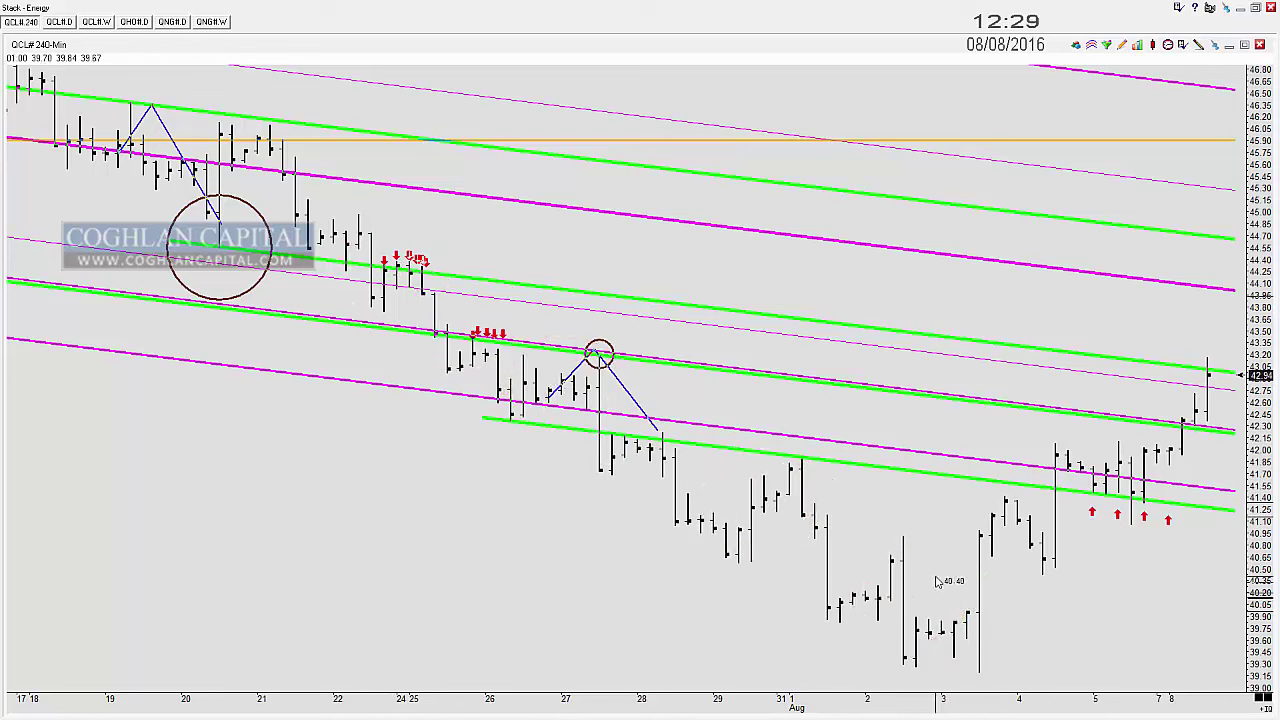
Step: Sketch a swing from the early August low up to the lowest green line and back down, and undo it
drag(918, 600, 963, 468)
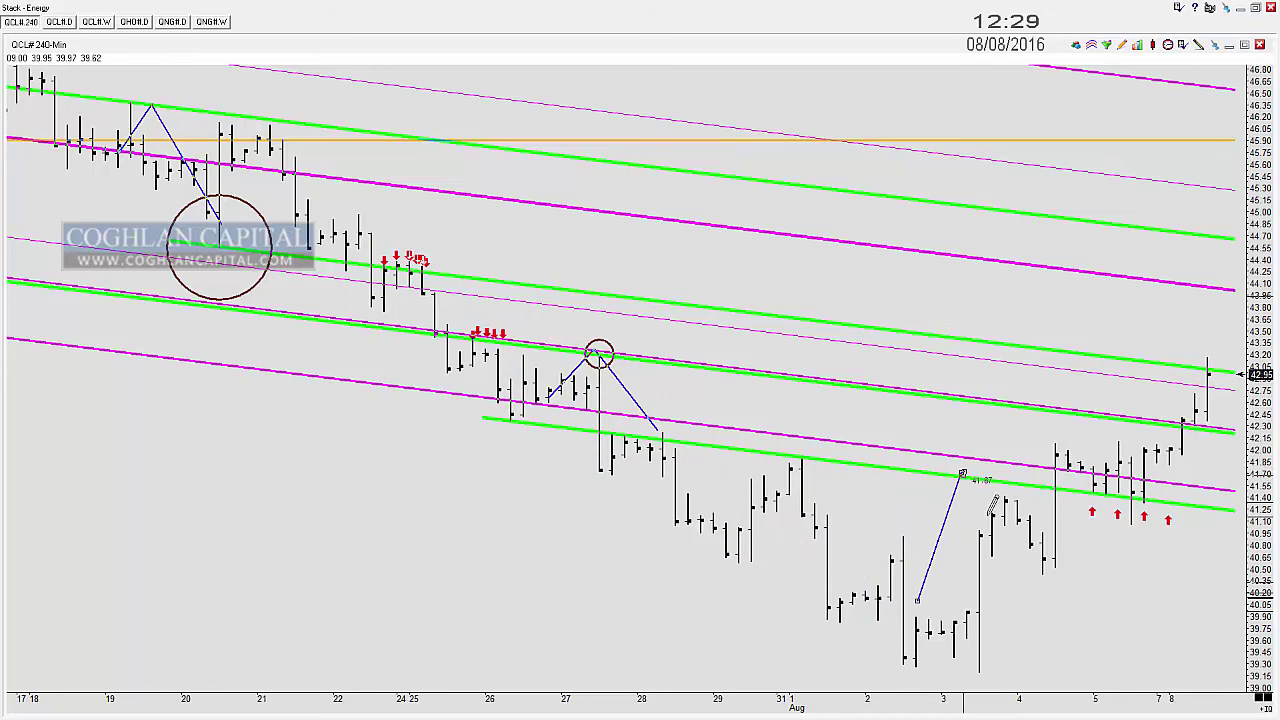
drag(962, 472, 1012, 587)
key(ctrl+z)
key(ctrl+z)
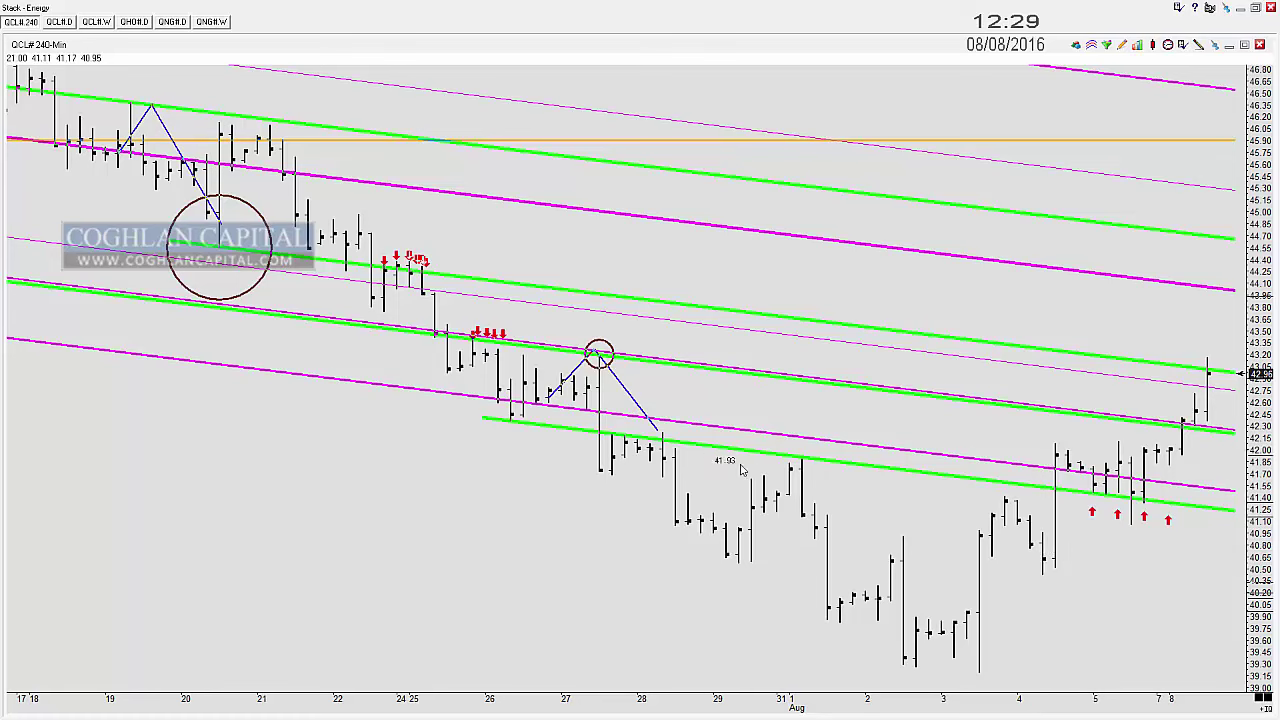
Step: Mark the late August 4 bar that breaks above the lowest green line with a red down arrow
scroll(388, 297, down, 3)
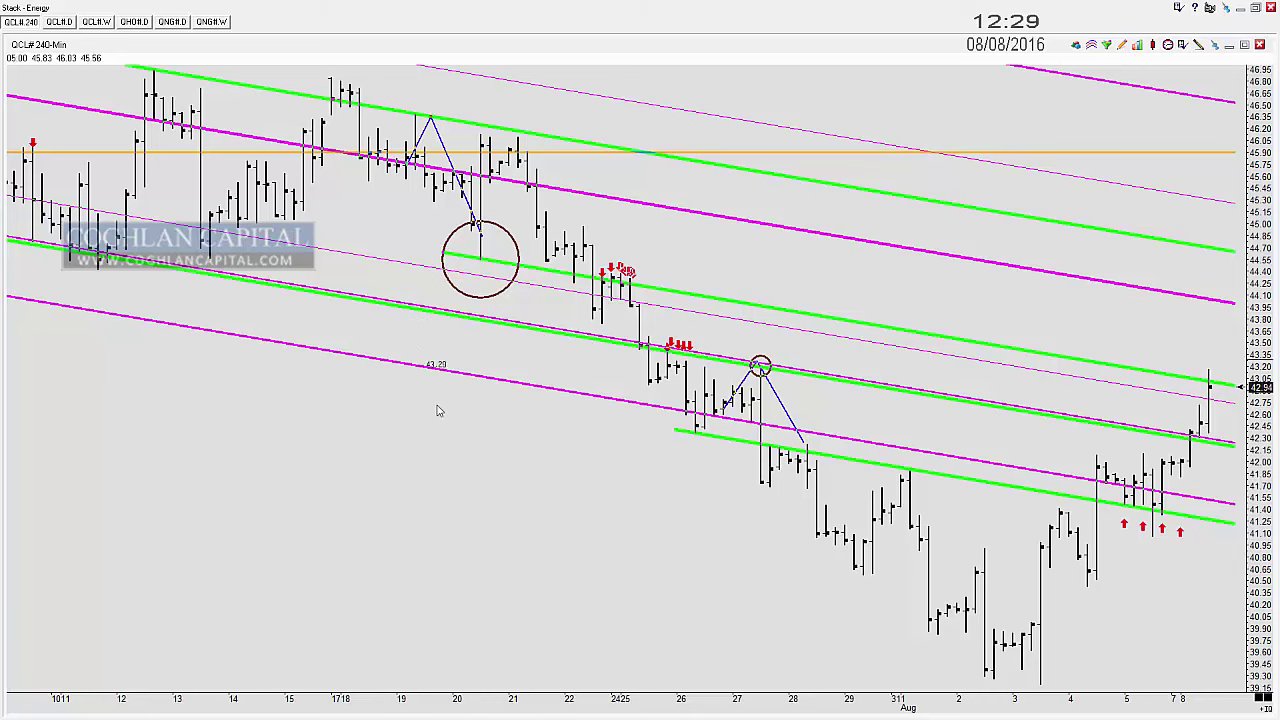
scroll(689, 553, down, 5)
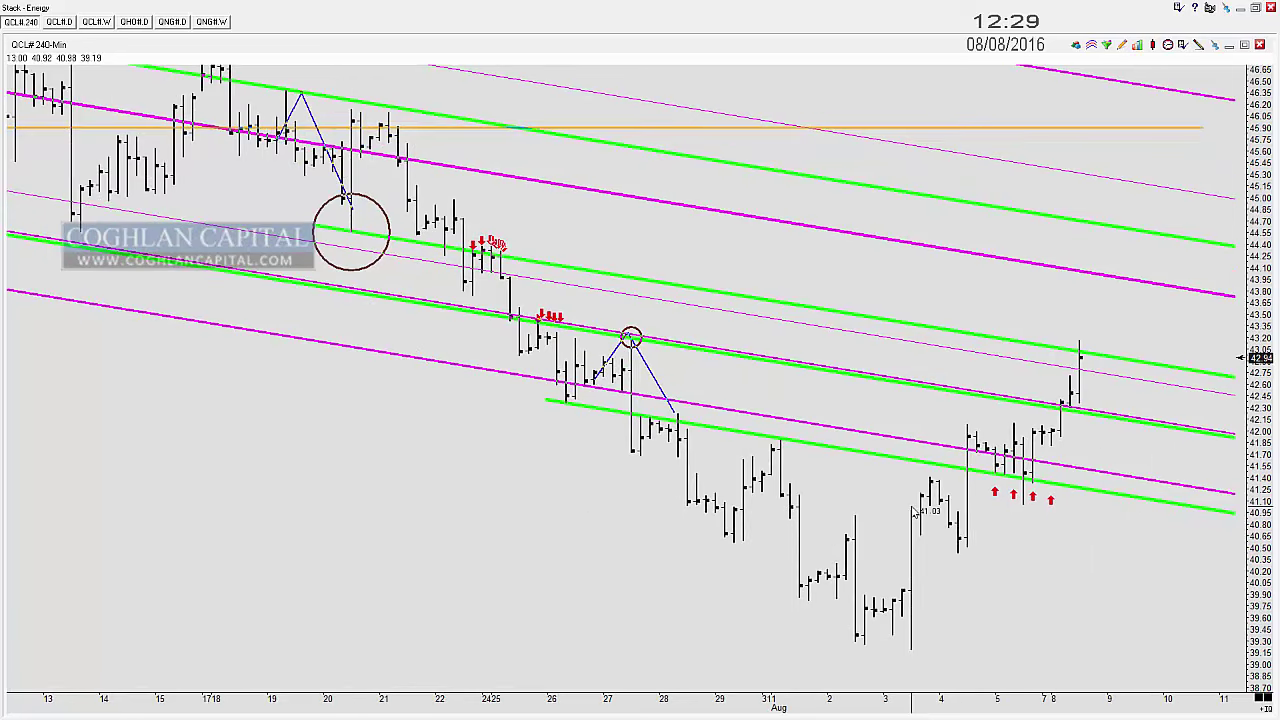
click(965, 419)
right_click(996, 577)
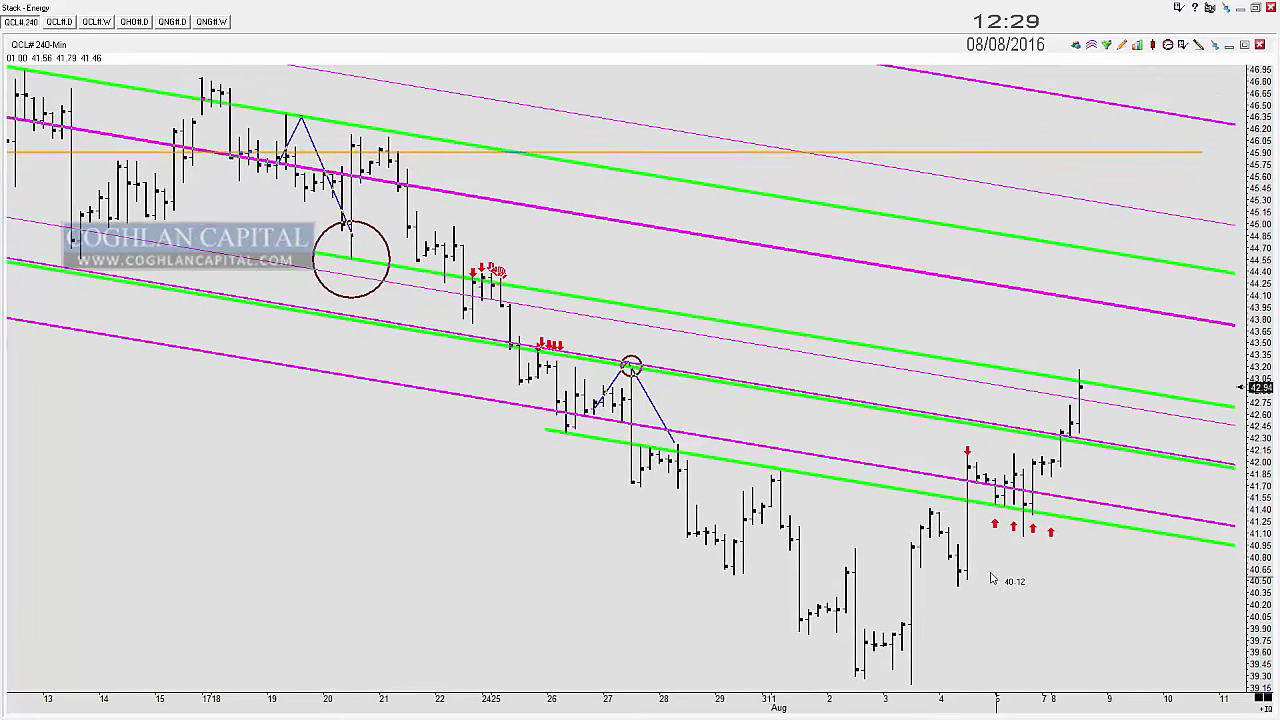
Step: Circle the price reactions along the lowest green channel line at July 26, July 28, August 1, August 4 and August 5
scroll(952, 556, up, 5)
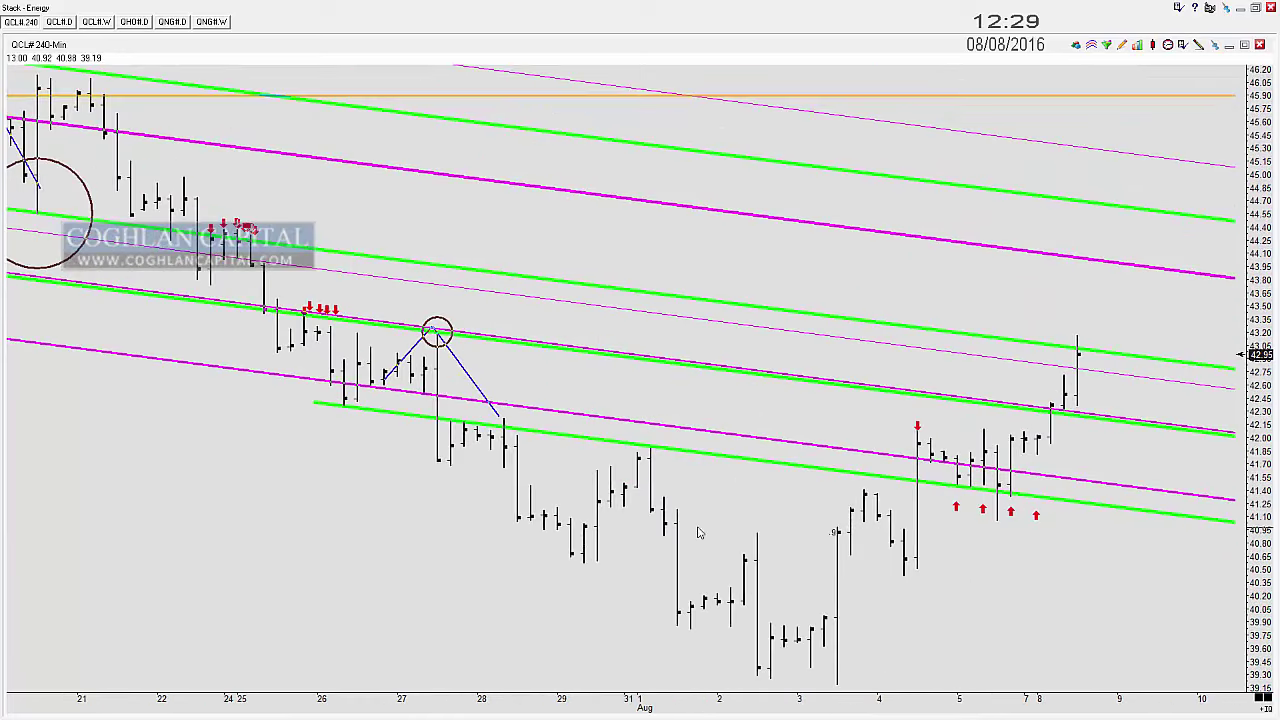
click(343, 405)
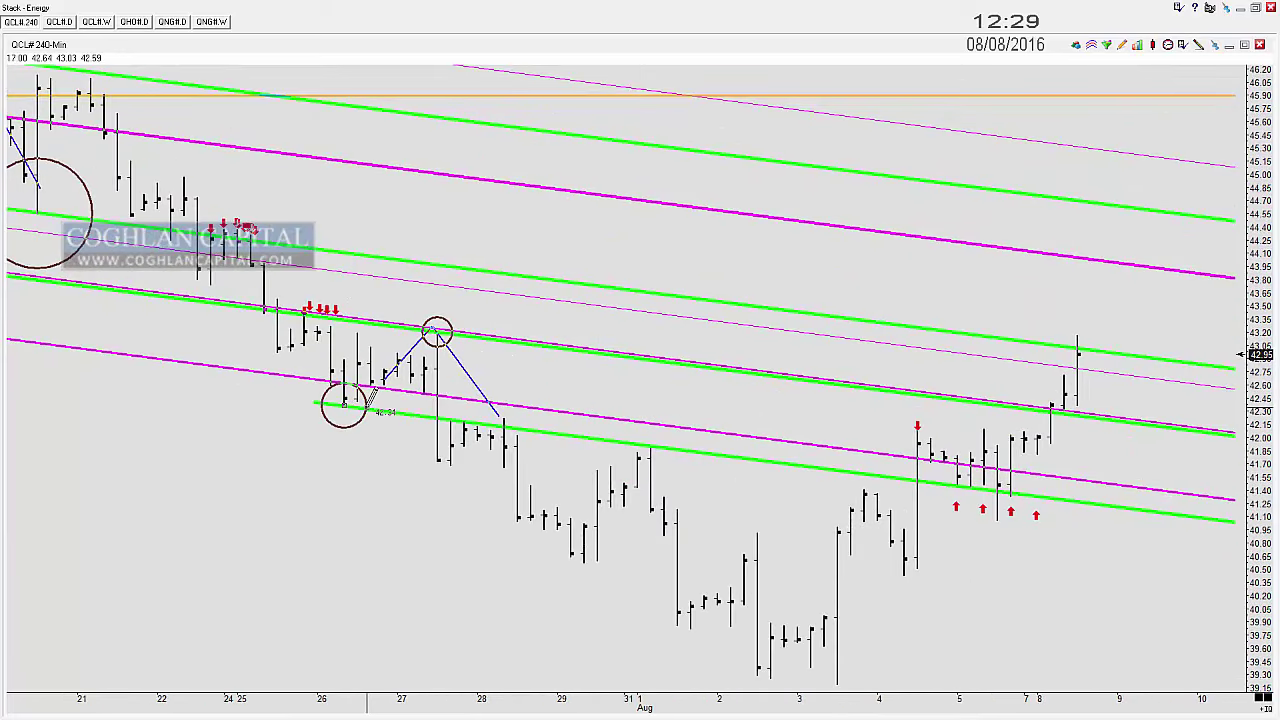
click(503, 428)
click(464, 425)
click(644, 452)
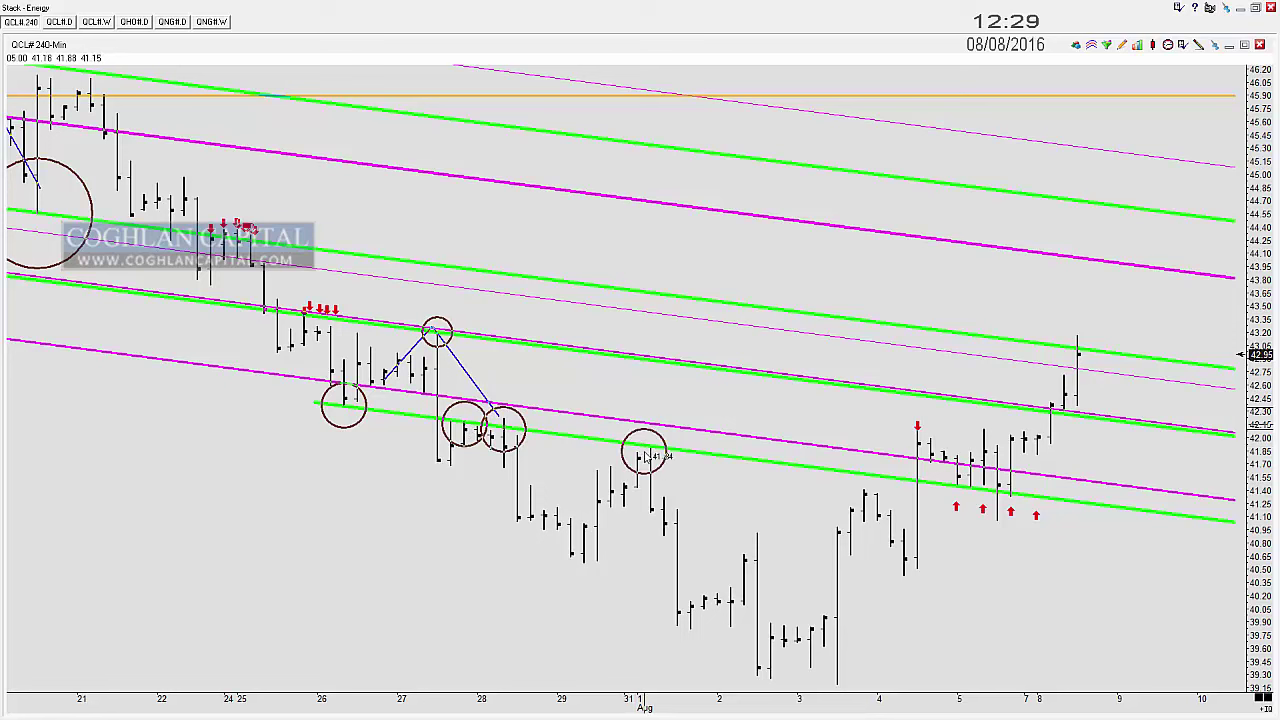
click(852, 474)
click(868, 476)
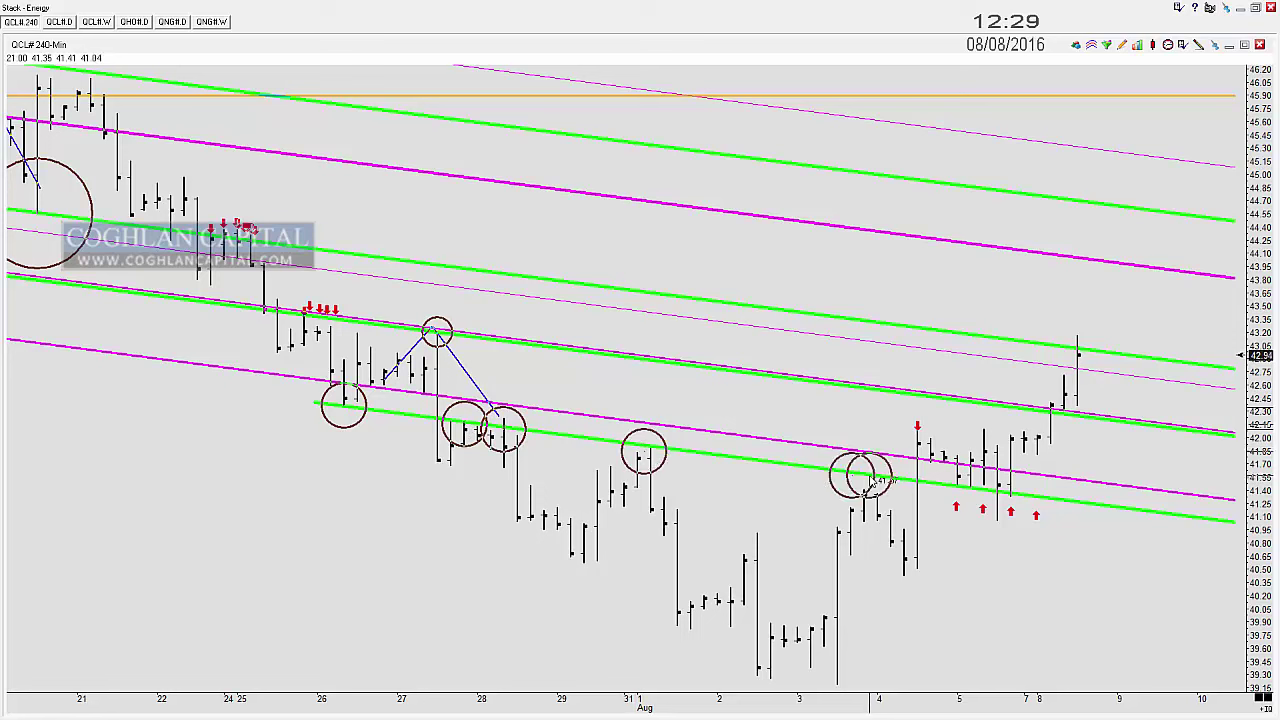
click(952, 487)
Step: Add overlapping circles along the lowest green line across the August 5 to 7 lows, and undo them
click(960, 488)
click(967, 489)
click(975, 490)
click(984, 491)
click(992, 492)
click(1001, 493)
click(1010, 494)
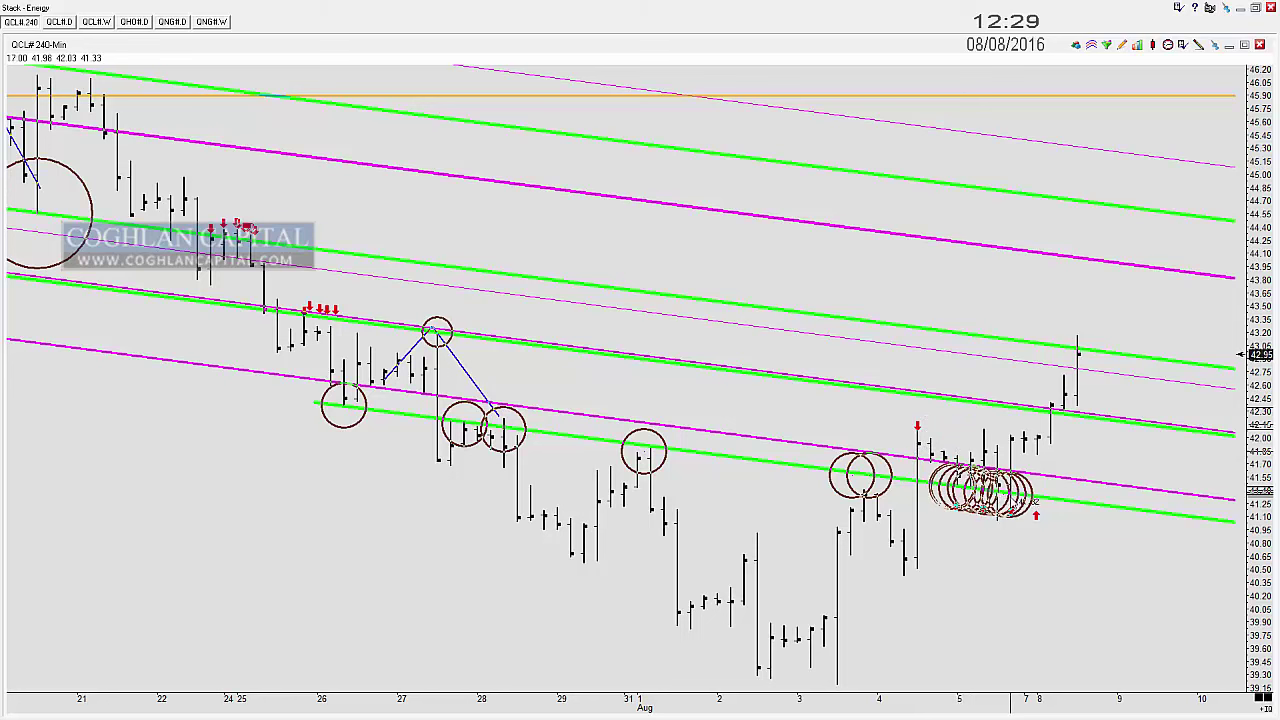
key(ctrl+z)
key(ctrl+z)
key(ctrl+z)
key(ctrl+z)
key(ctrl+z)
key(ctrl+z)
key(ctrl+z)
key(ctrl+z)
key(ctrl+z)
key(ctrl+z)
key(ctrl+z)
key(ctrl+z)
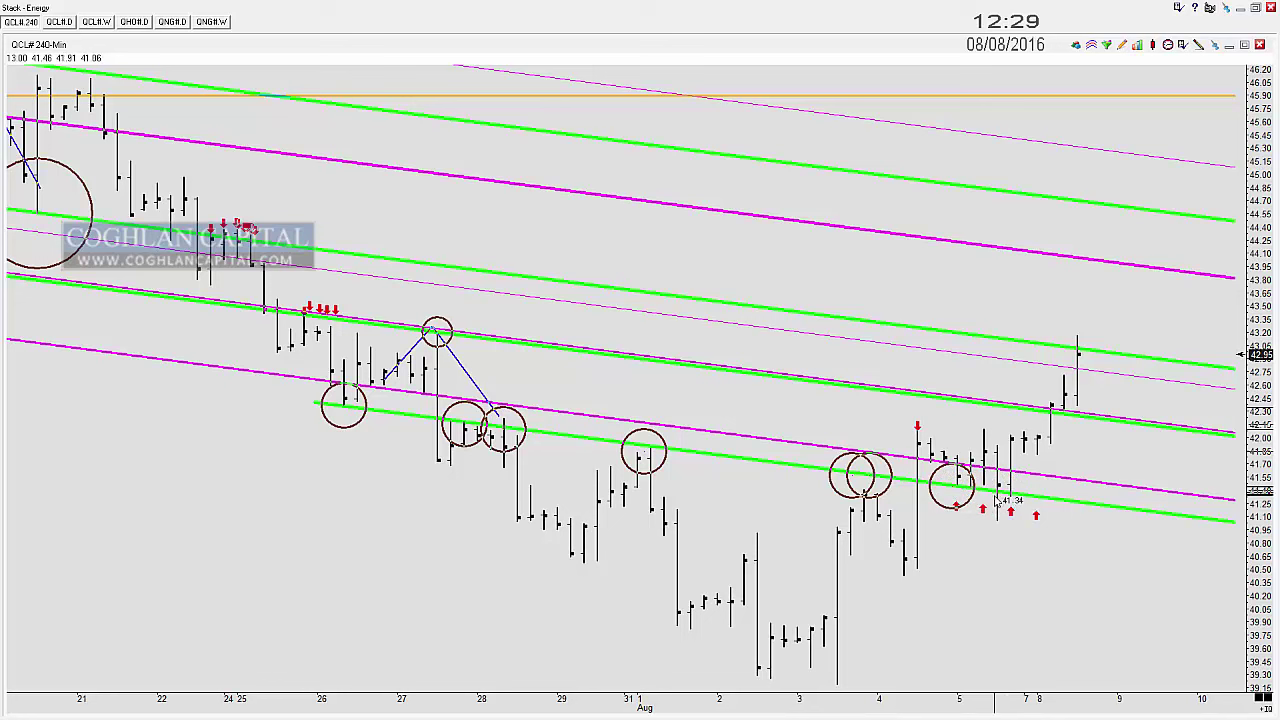
Step: Sketch two rise-and-fall swings from the August 5 low up to the green channel lines above, and delete them
scroll(866, 421, down, 5)
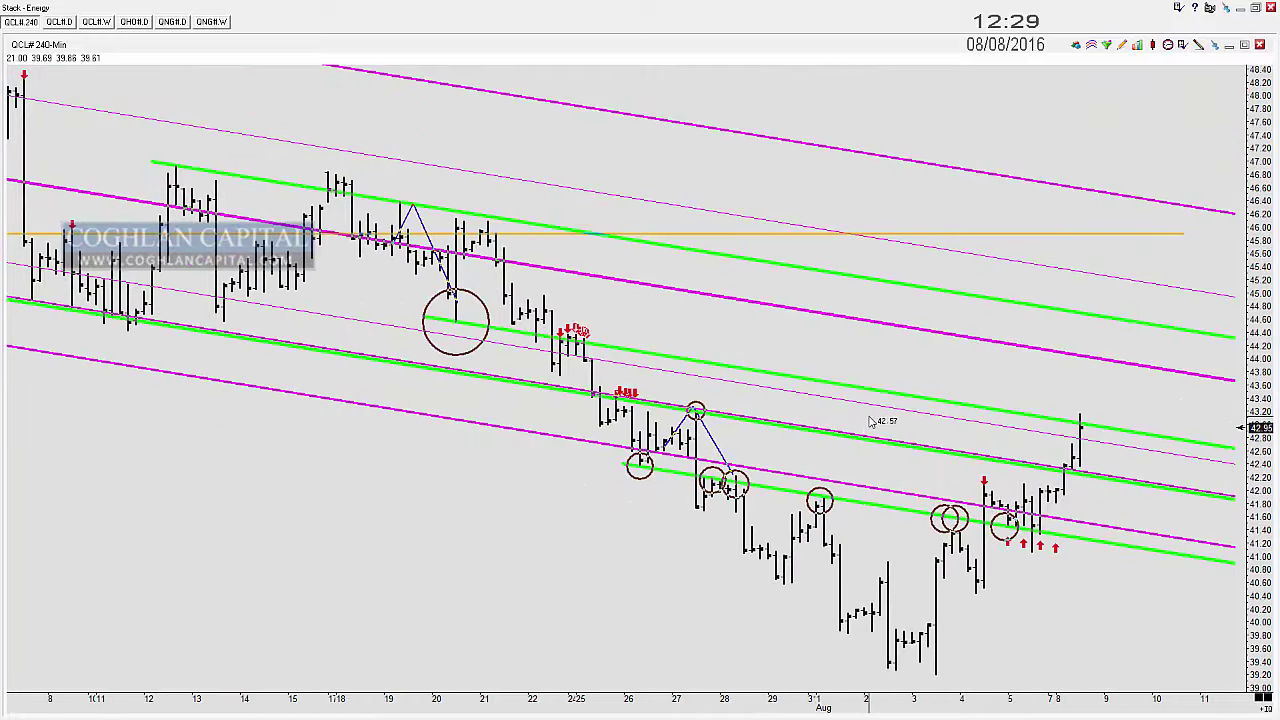
scroll(866, 434, up, 2)
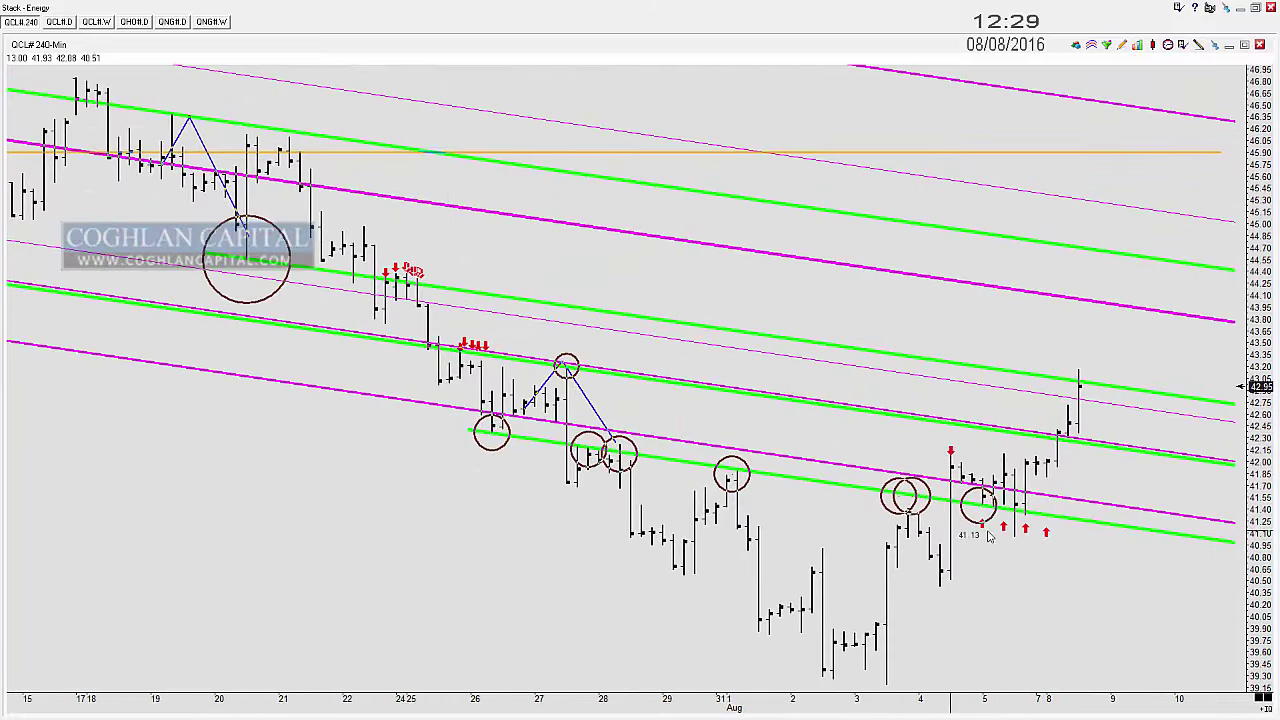
click(1011, 431)
click(1036, 473)
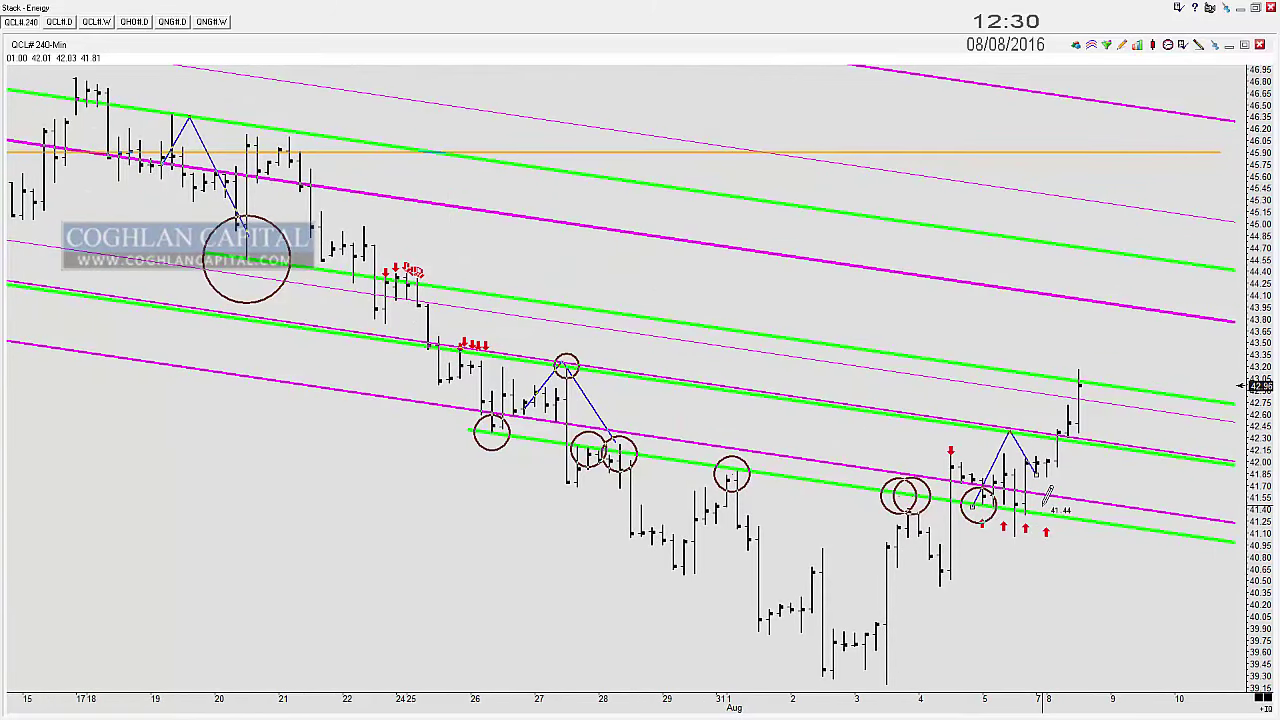
click(983, 484)
click(1026, 377)
click(1045, 418)
key(Delete)
key(Delete)
key(Delete)
key(Delete)
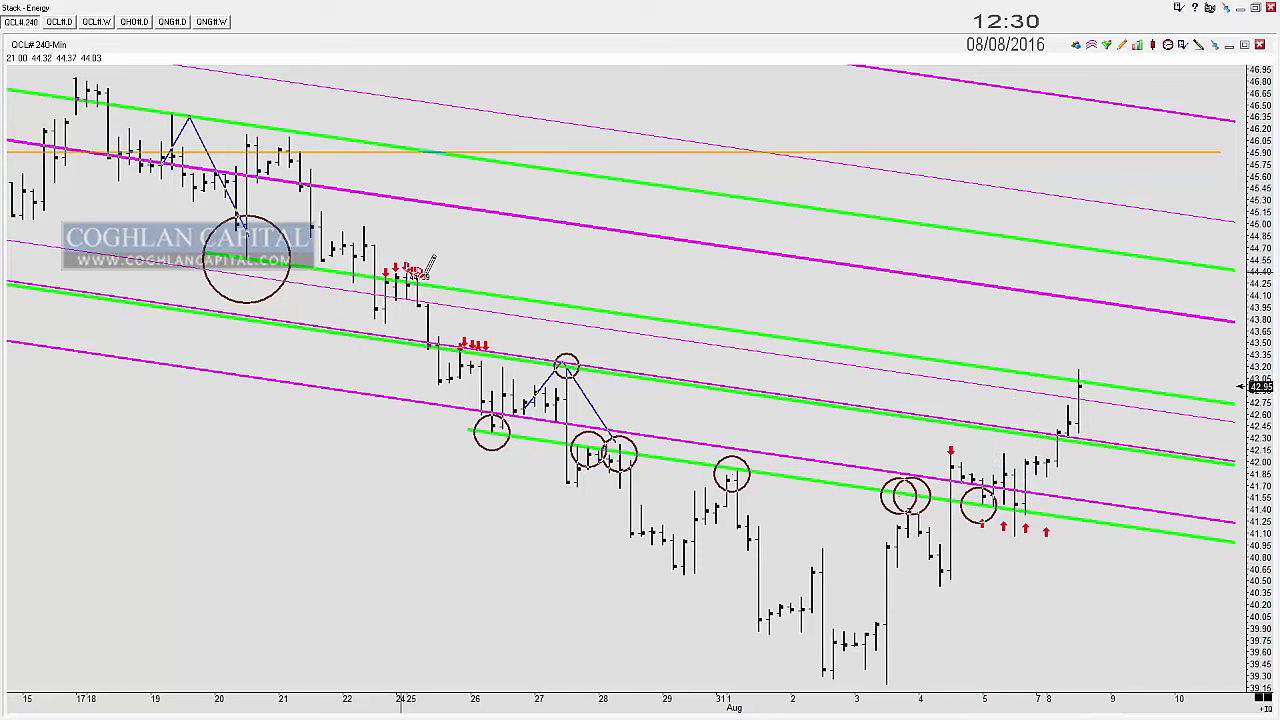
Step: Circle the July 24–25 bars and the August 8 high on the same green line, and remove the August 8 circle
drag(396, 273, 425, 276)
drag(1081, 373, 1051, 374)
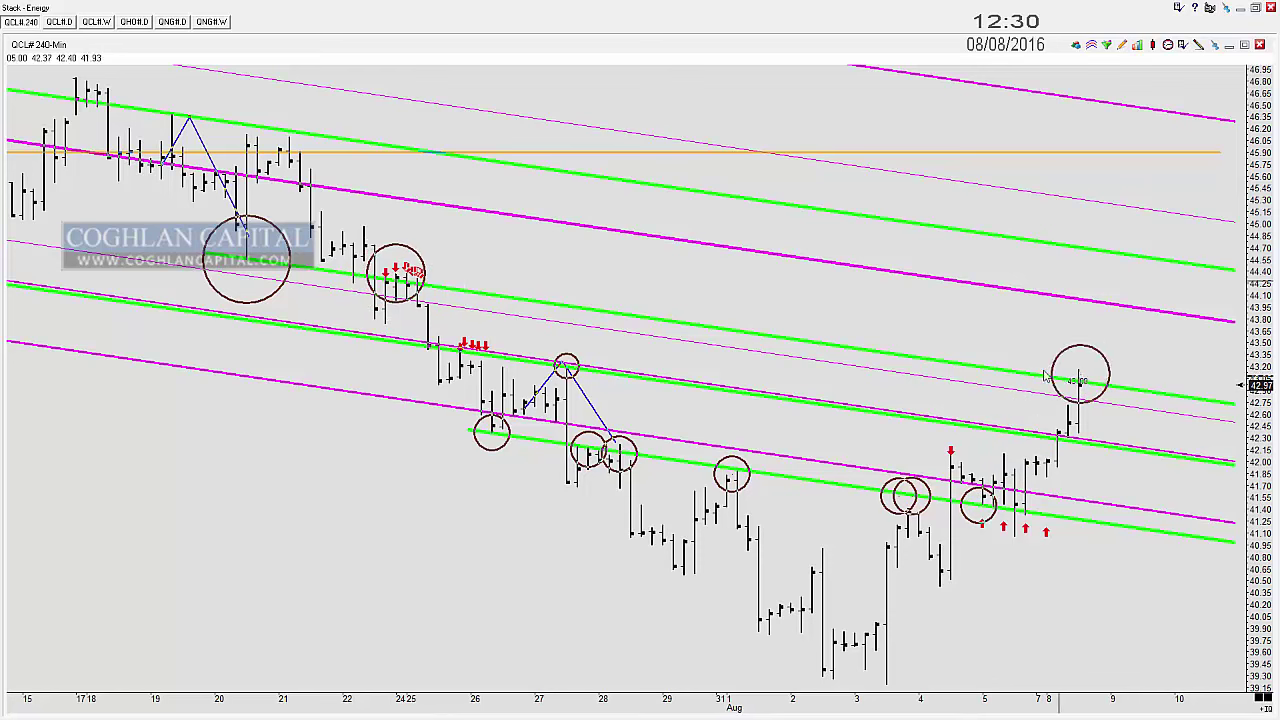
key(Delete)
Step: Sketch swing lines across the early August bars around the lower green and magenta channel lines
scroll(780, 400, up, 4)
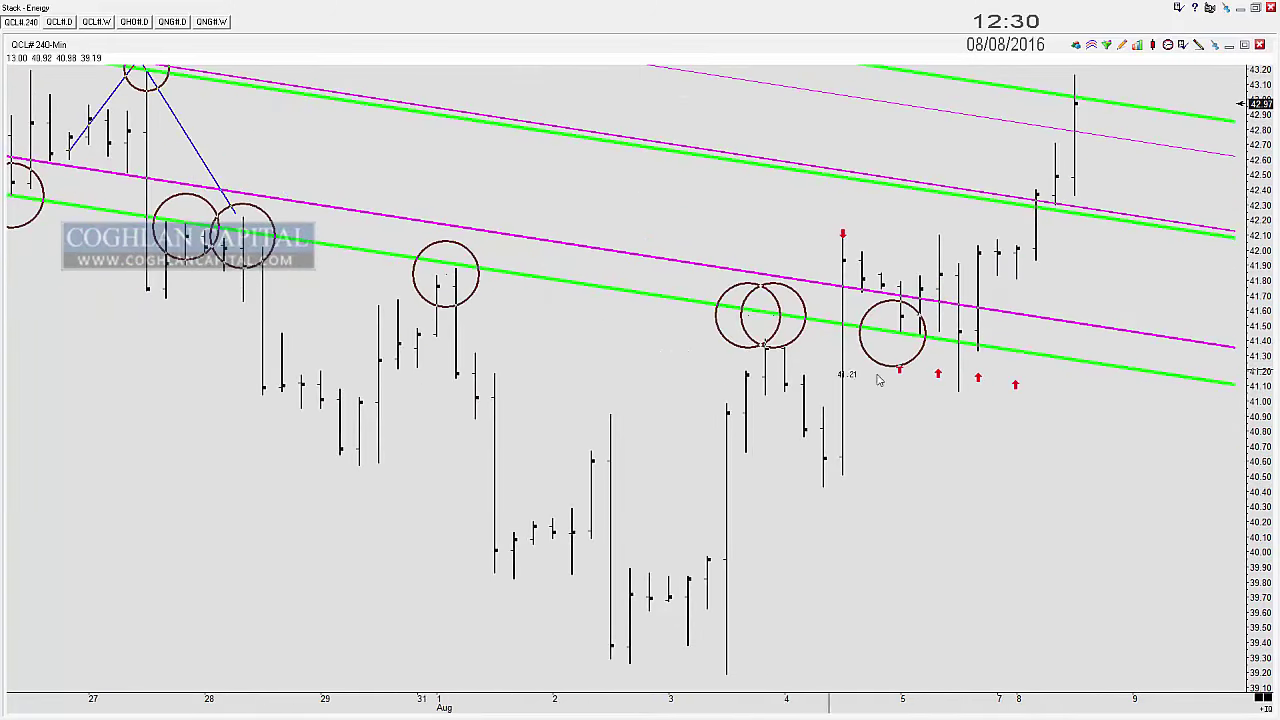
click(645, 468)
click(699, 300)
click(779, 500)
click(843, 236)
click(879, 160)
click(935, 347)
click(939, 331)
click(1098, 42)
Step: Undo the swing sketch and clear the circles along the lowest green channel line
key(ctrl+z)
key(ctrl+z)
key(ctrl+z)
key(ctrl+z)
key(ctrl+z)
key(ctrl+z)
key(ctrl+z)
key(ctrl+z)
key(ctrl+z)
key(ctrl+z)
key(ctrl+z)
scroll(715, 361, up, 5)
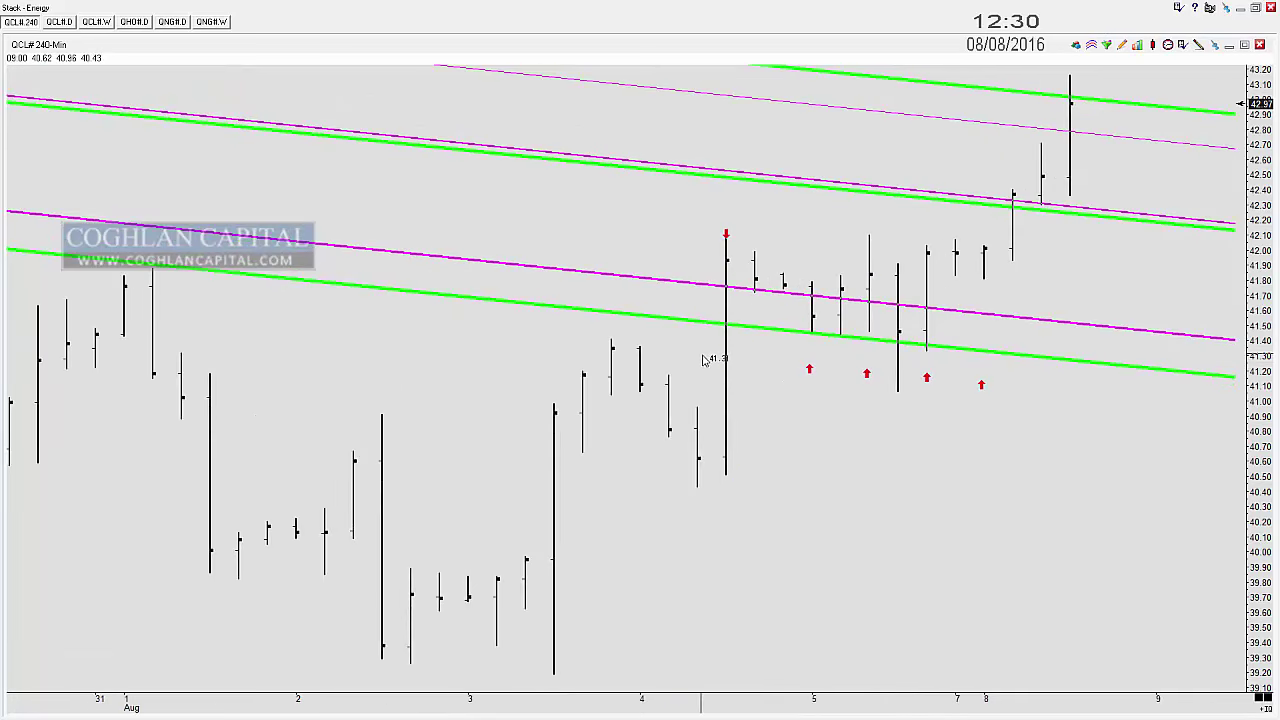
Step: Draw a median-line pitchfork from the August 2 low through the August 3 high and August 4 low, and delete it
key(l)
drag(411, 663, 497, 560)
click(611, 339)
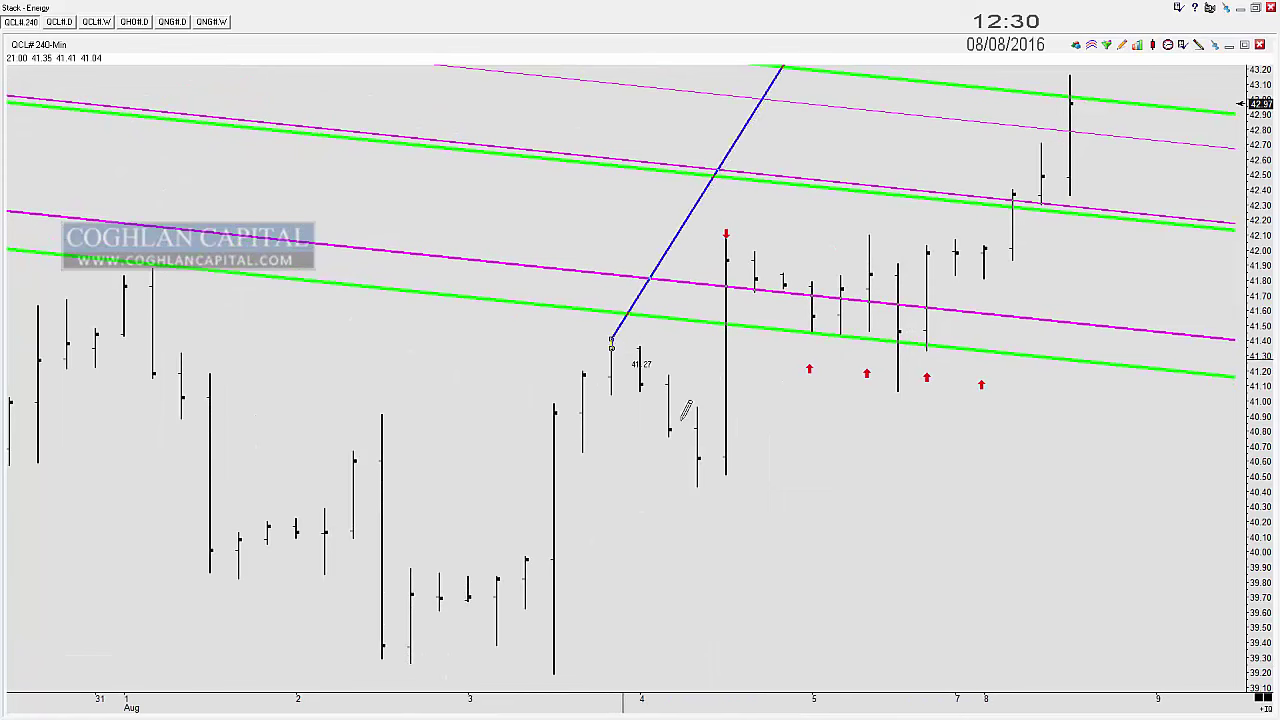
click(700, 483)
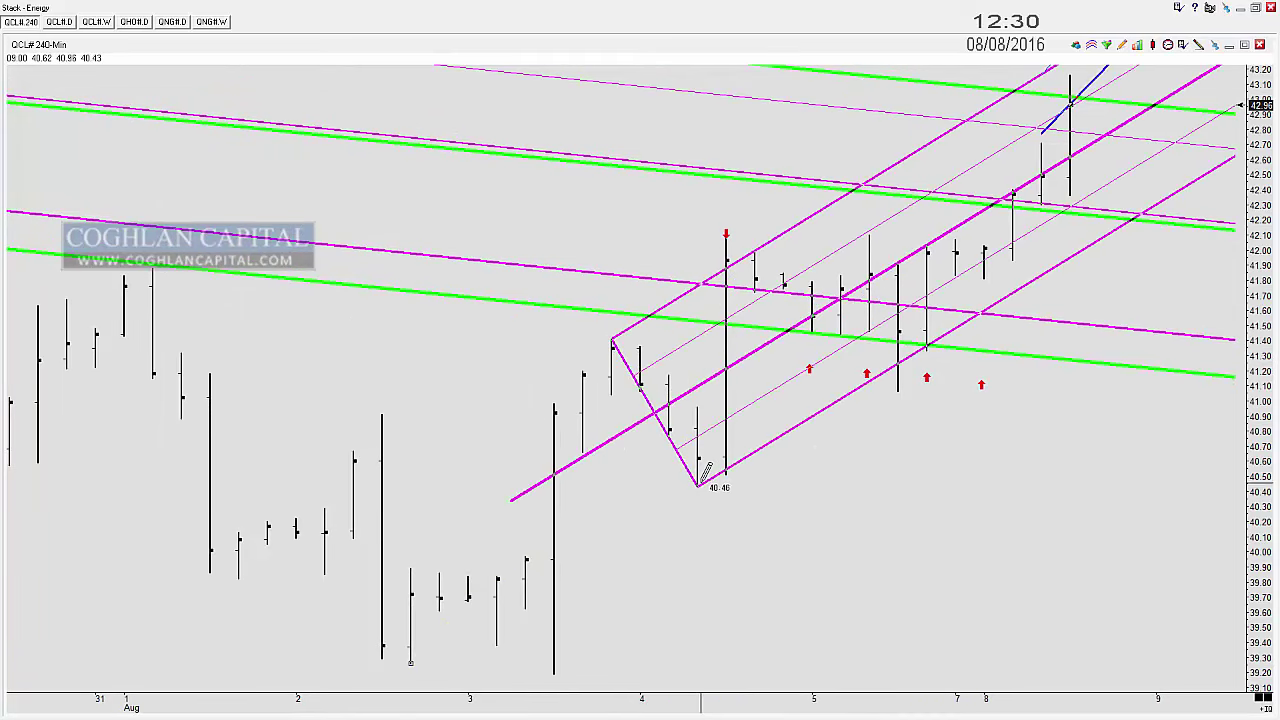
key(Delete)
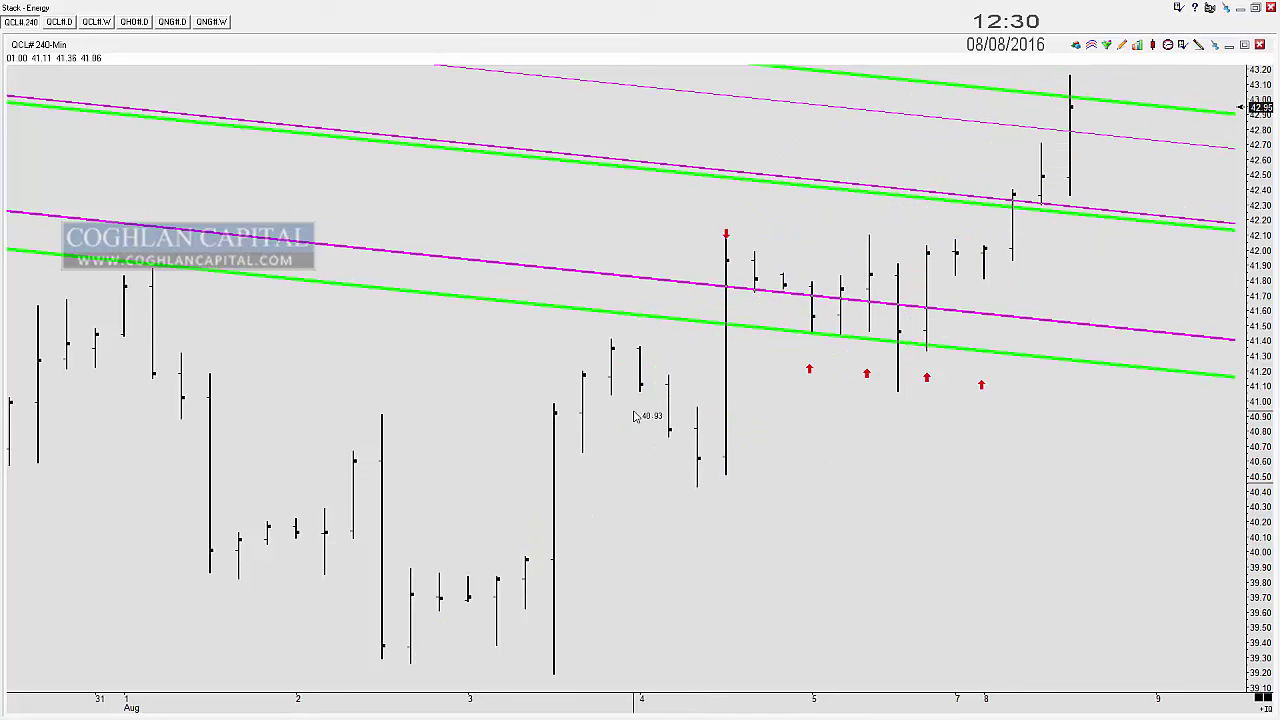
Step: Examine the longer 240-minute crude oil history back to May, including the earlier rising channel and the June–August falling channel
scroll(496, 353, down, 2)
scroll(499, 352, down, 3)
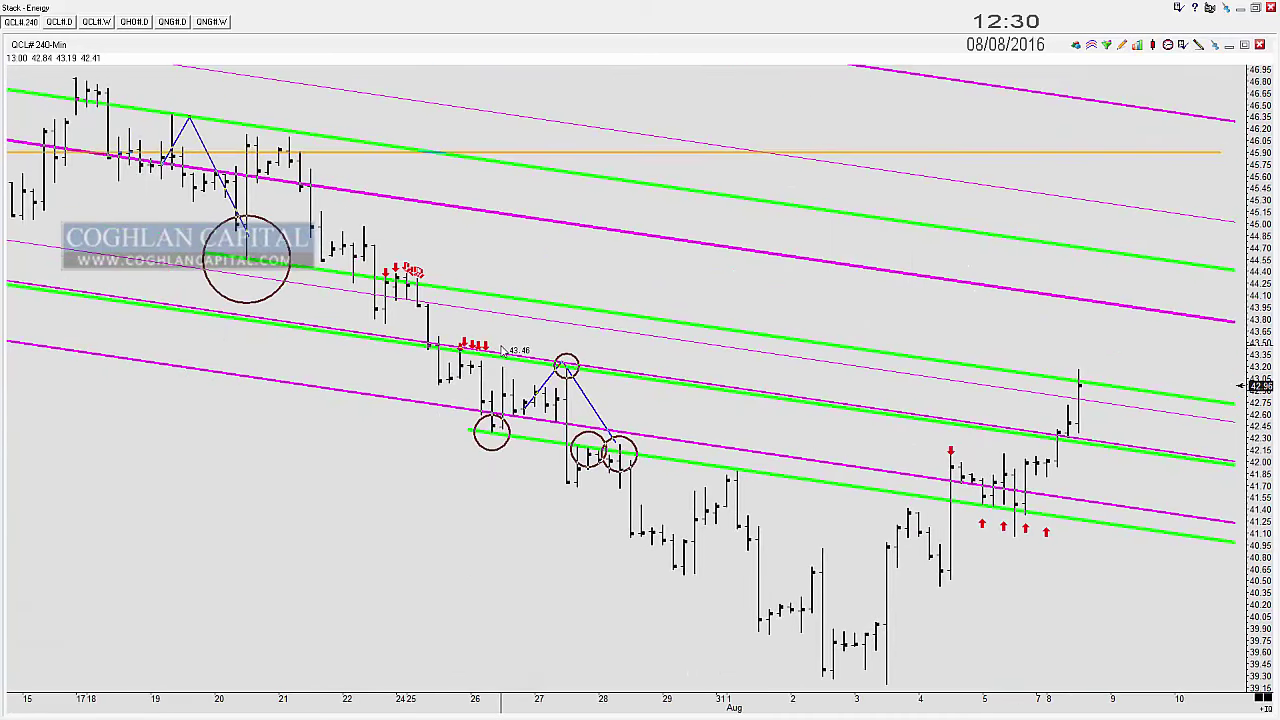
scroll(420, 312, up, 3)
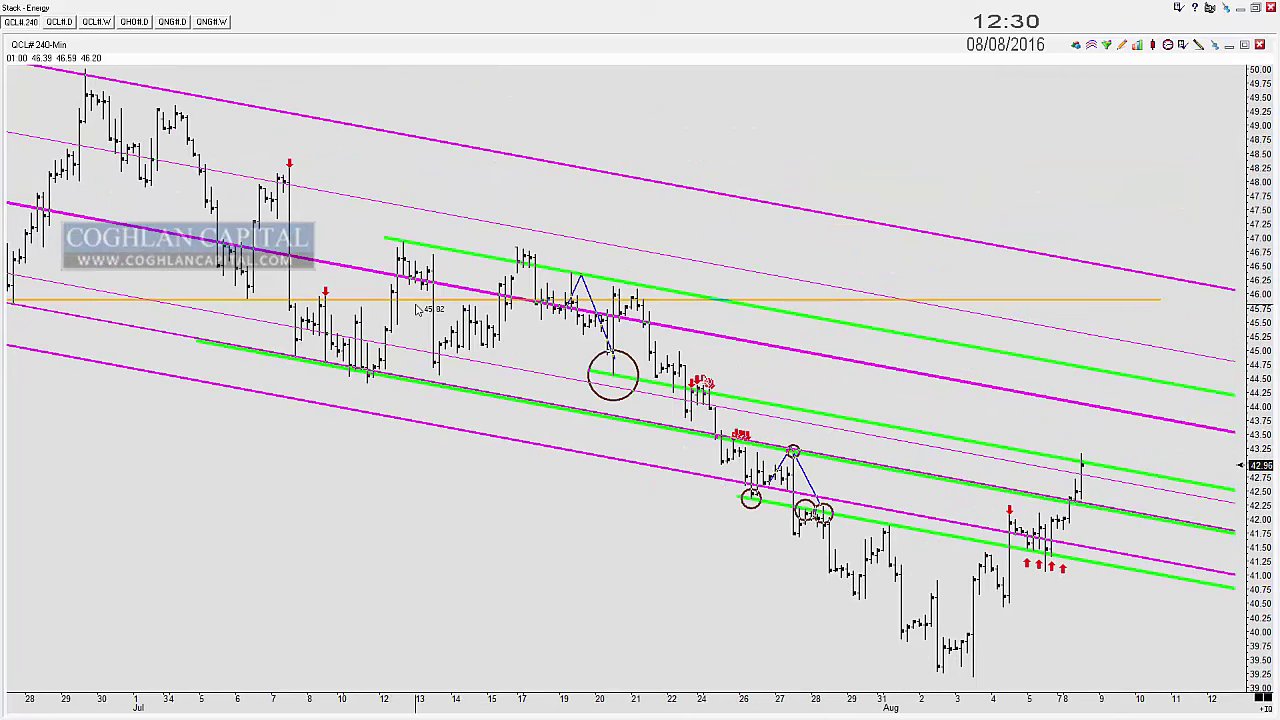
scroll(418, 312, up, 3)
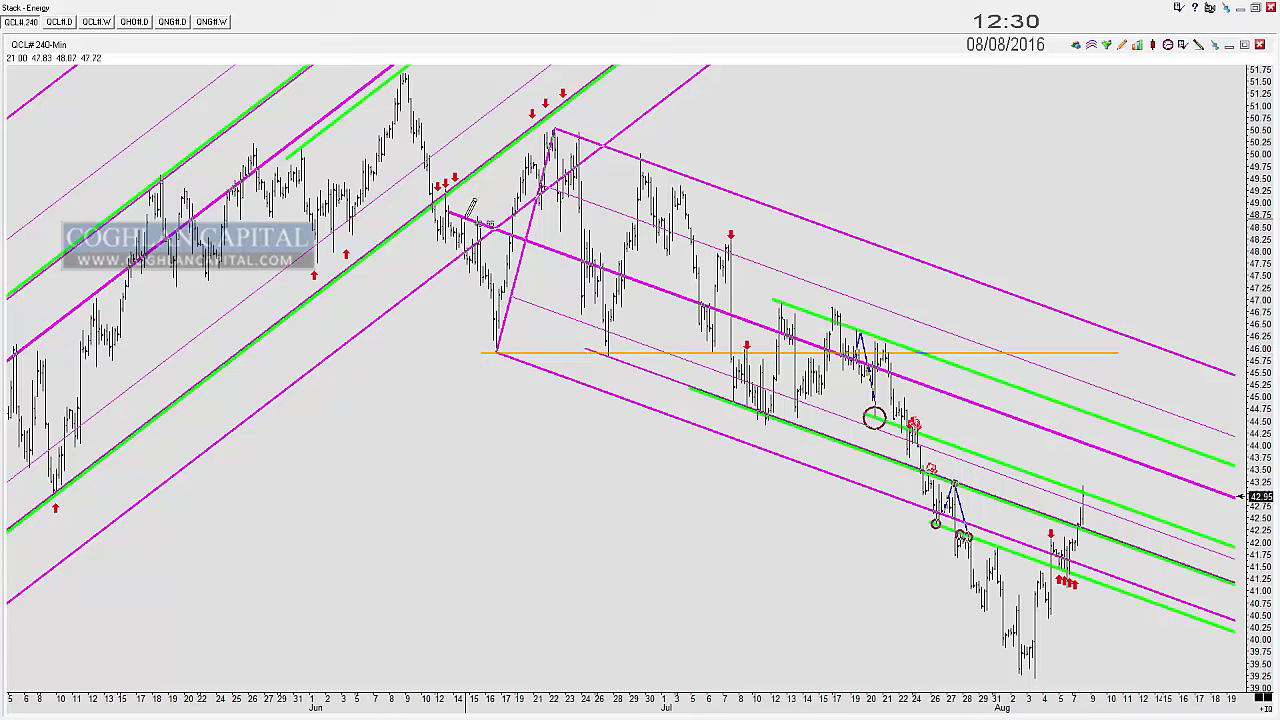
Step: Examine the CAD A0-FX daily chart and its 240-minute chart around the rising May–August channel
drag(467, 204, 598, 205)
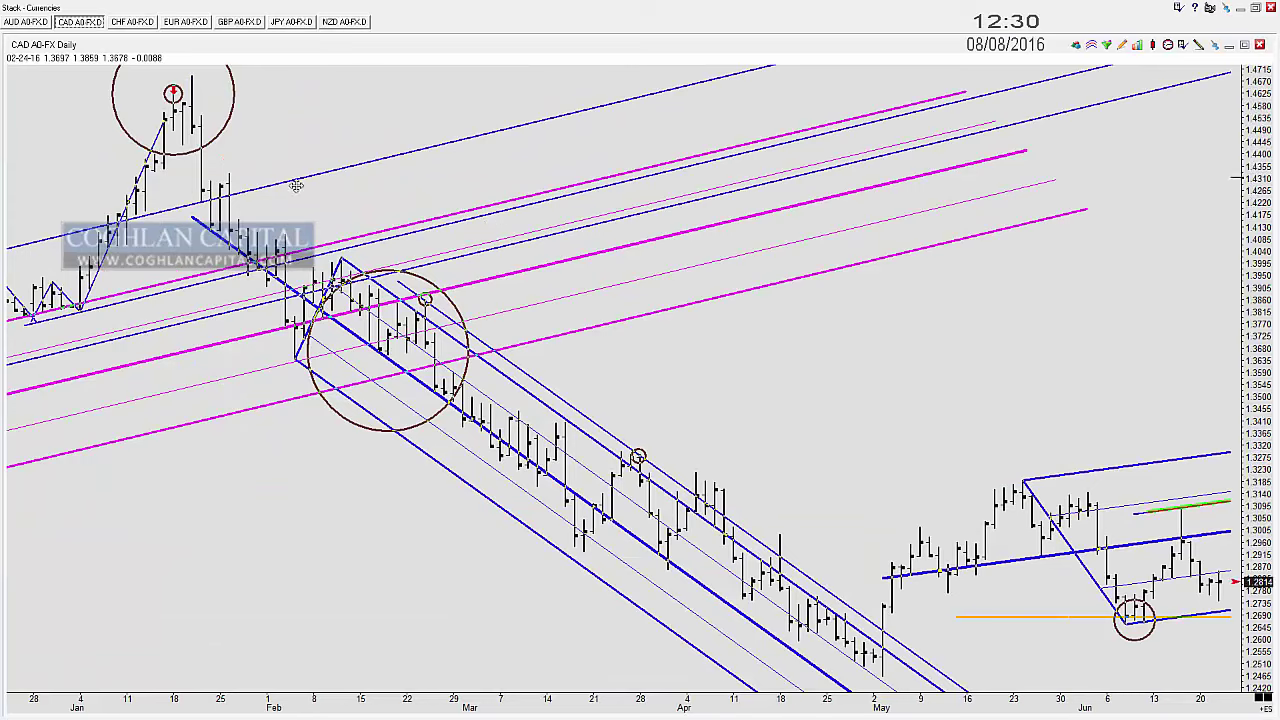
drag(295, 185, 118, 168)
drag(786, 346, 523, 337)
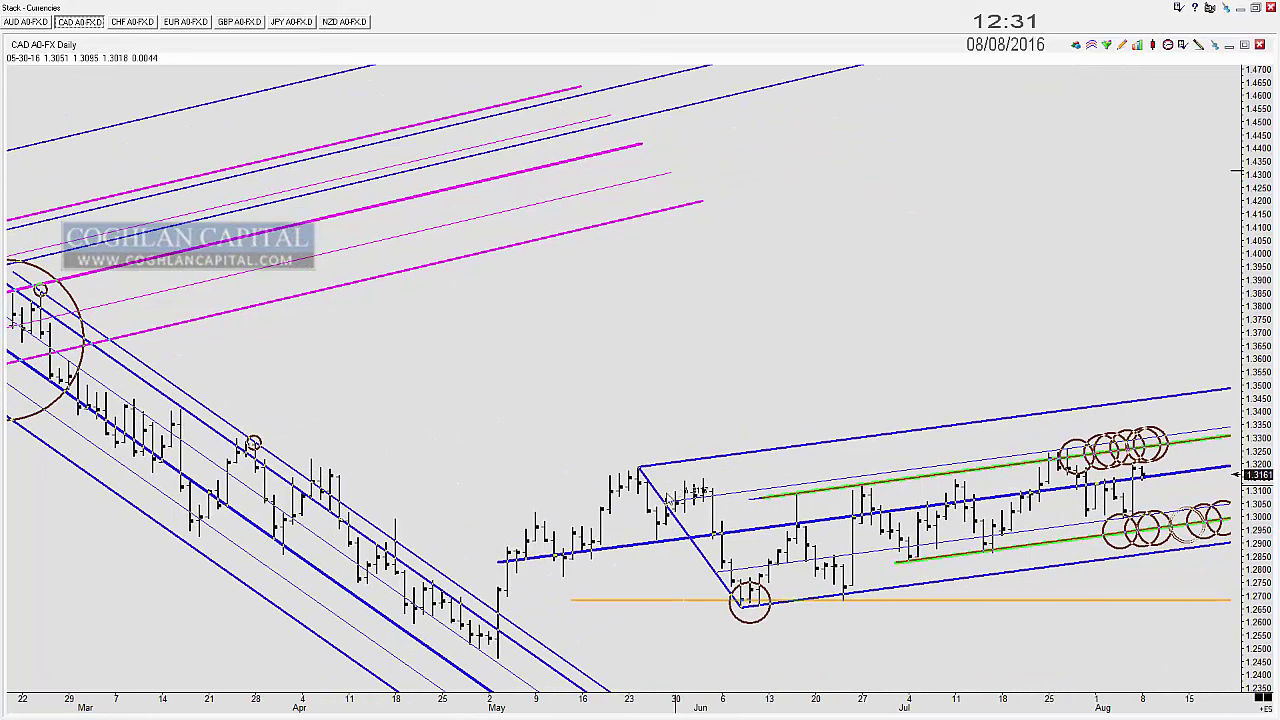
drag(631, 567, 765, 570)
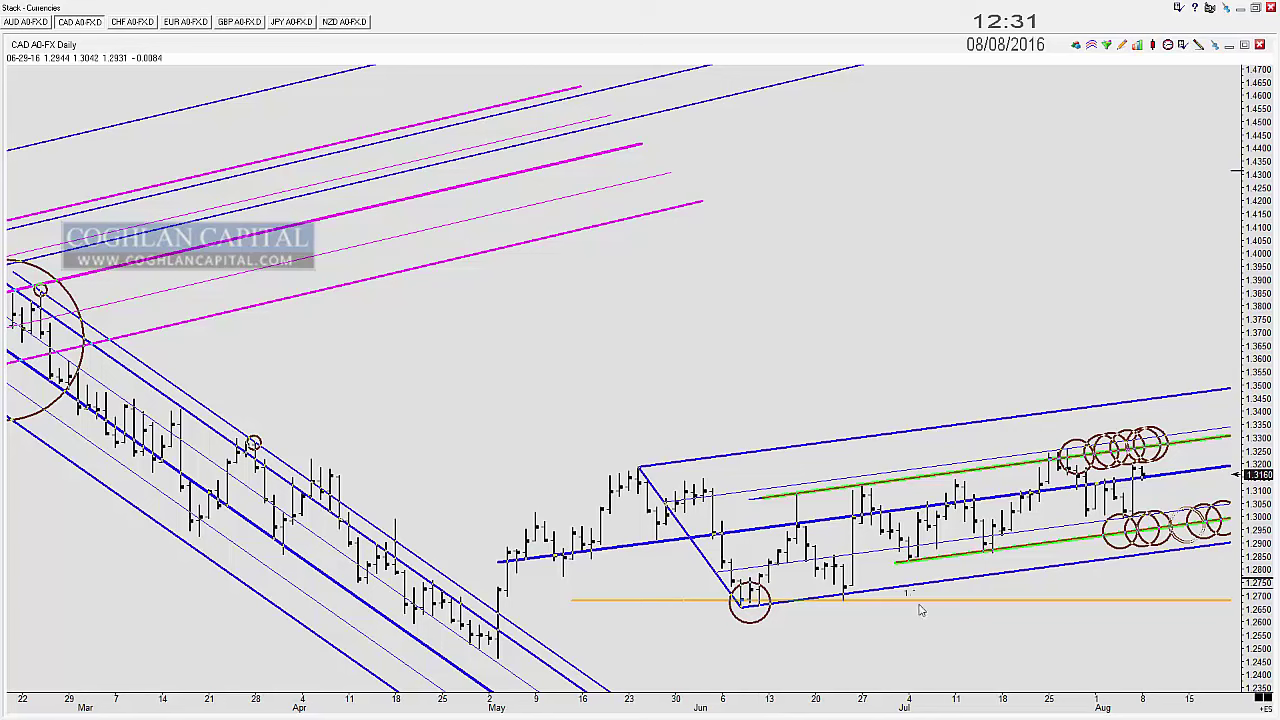
scroll(657, 391, down, 7)
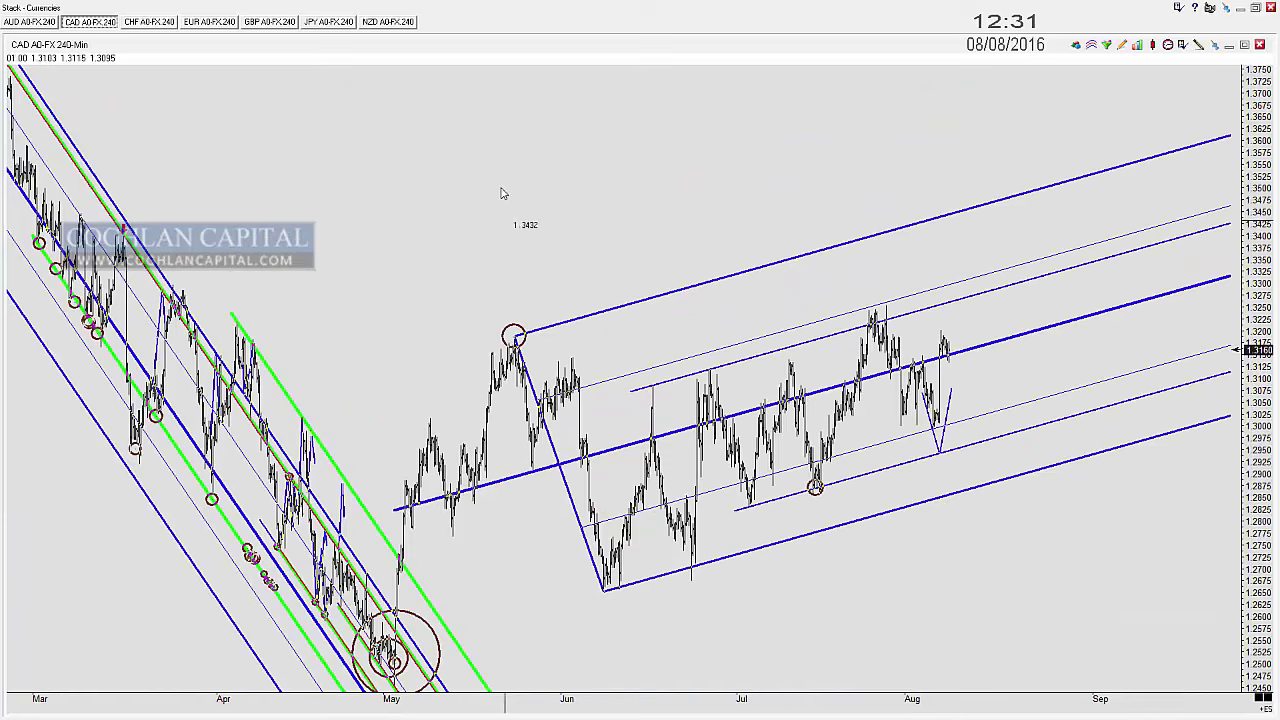
scroll(500, 194, down, 5)
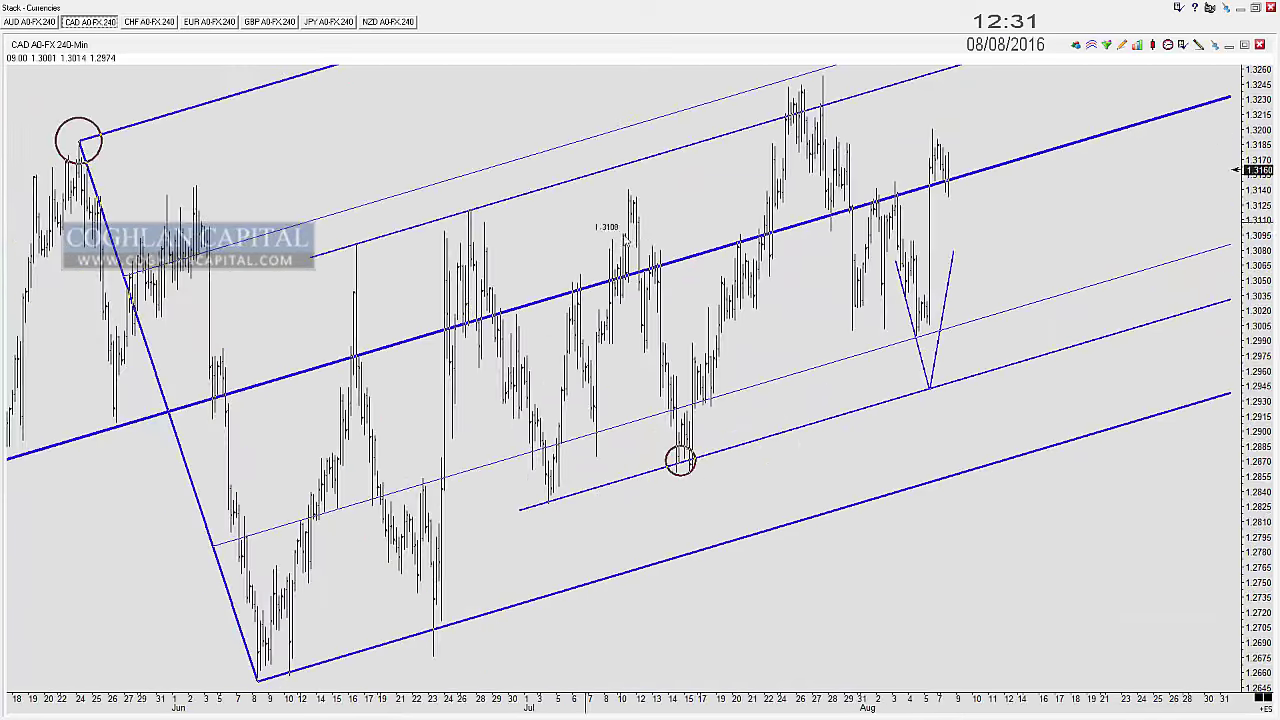
scroll(571, 316, down, 2)
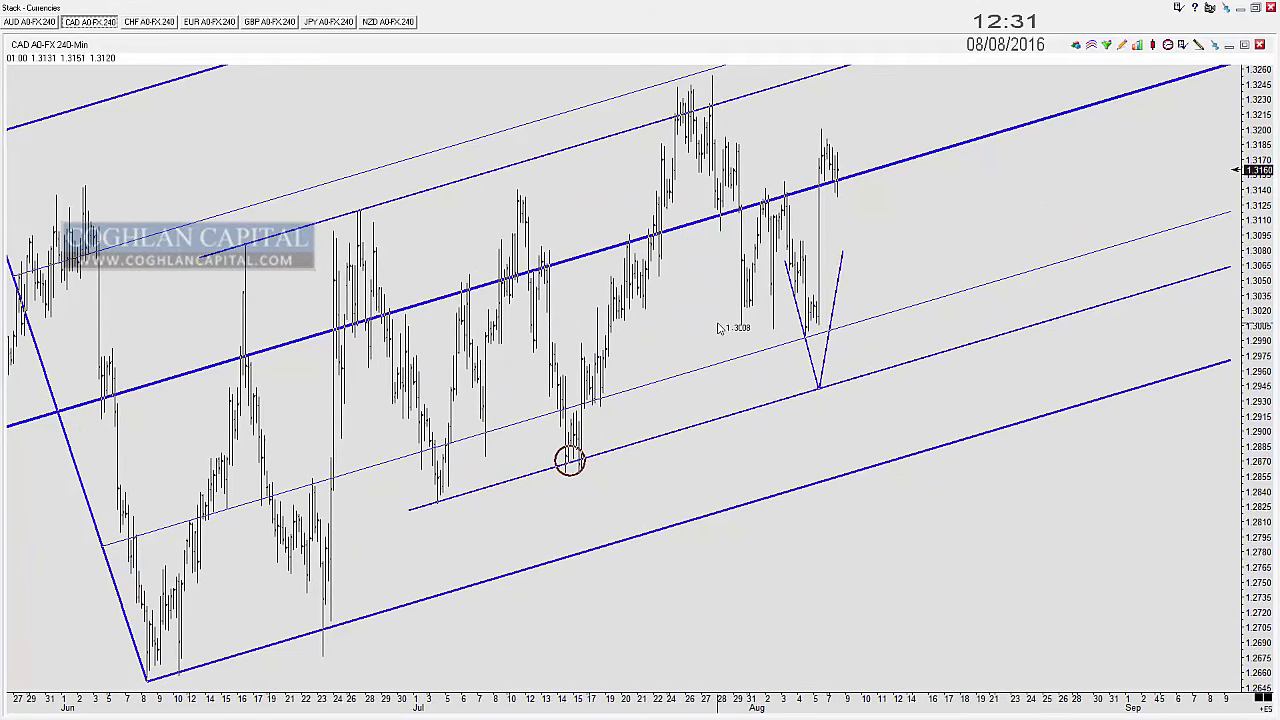
Step: Draw a V-shaped line at the mid-July low on the lower inner parallel, then delete it
mouse_move(480, 360)
mouse_down()
mouse_move(540, 473)
mouse_move(592, 315)
mouse_up()
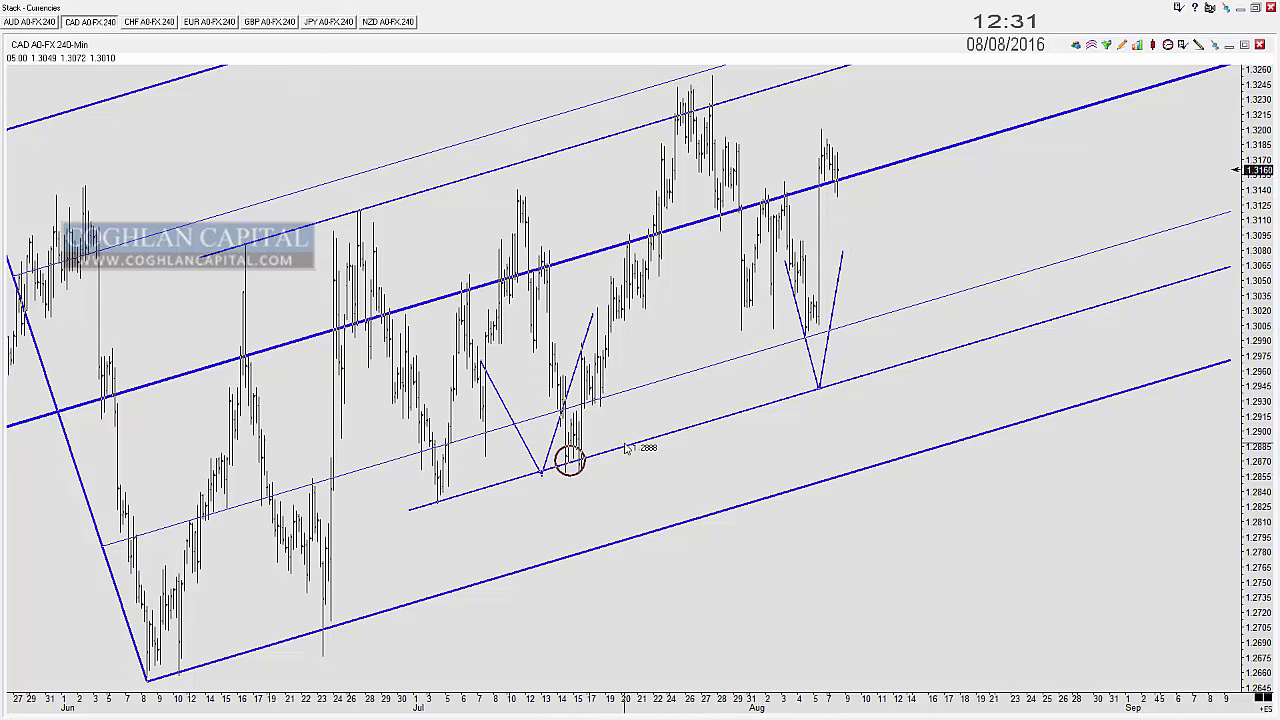
key(Delete)
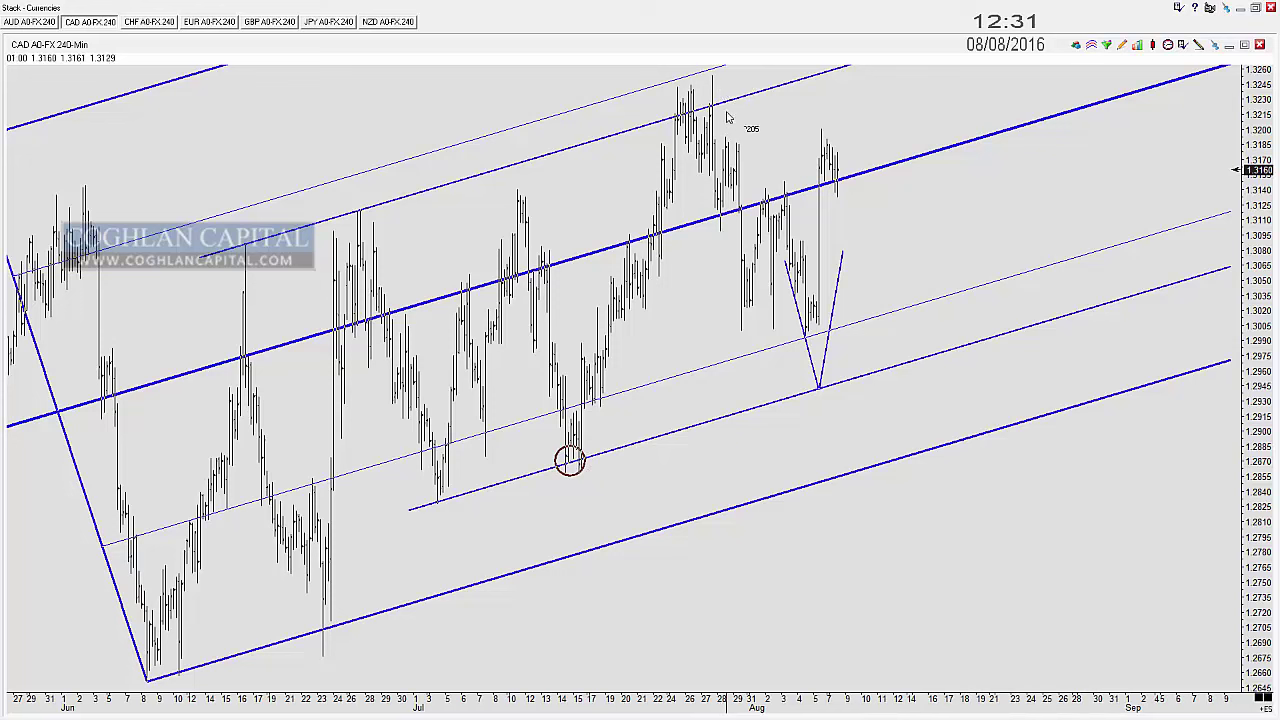
Step: Mark the late-July highs with a row of overlapping circles along the upper inner parallel
click(655, 122)
click(669, 118)
click(685, 115)
click(694, 112)
click(709, 106)
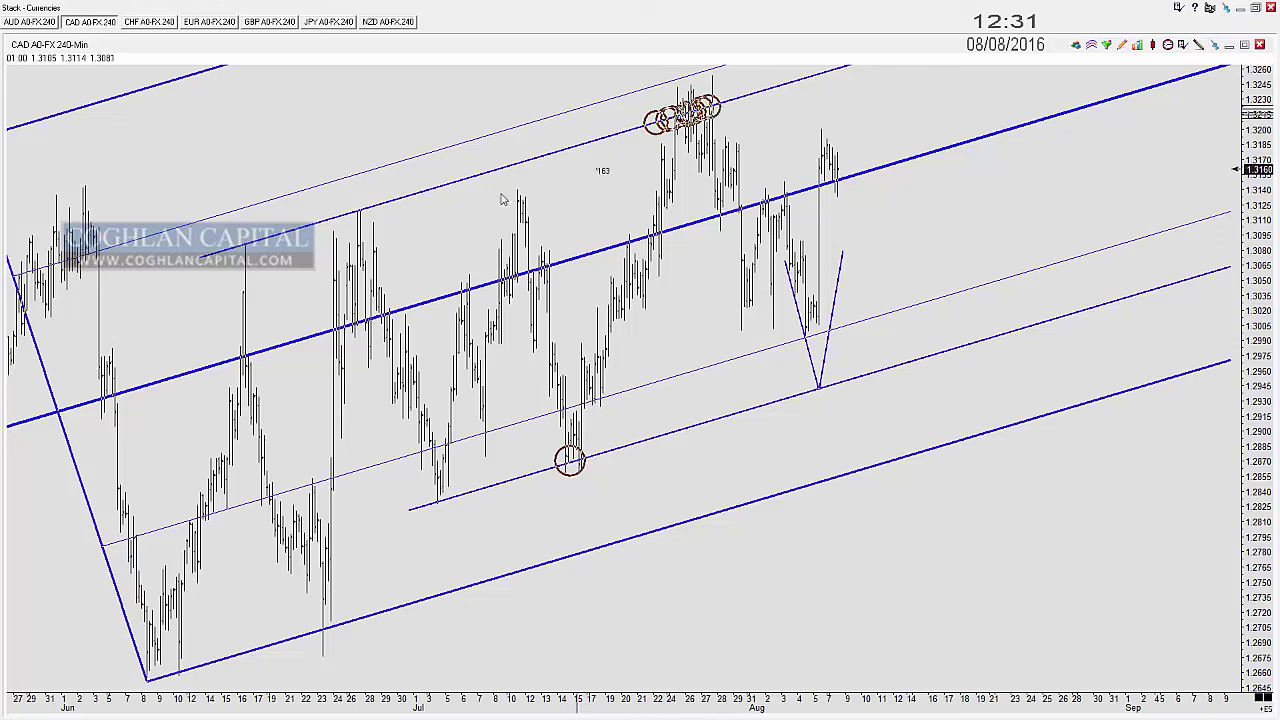
Step: Circle the two June touches of the upper inner parallel and trace the late-July decline with circles
click(247, 245)
click(355, 218)
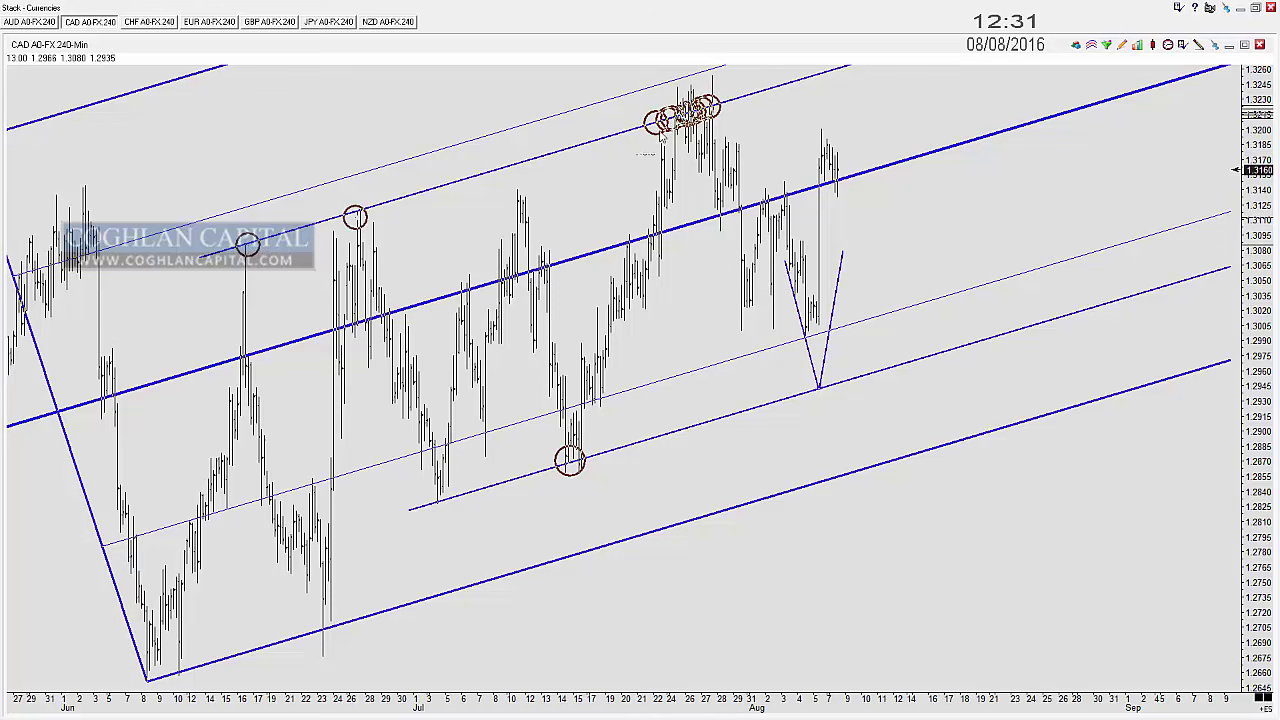
drag(700, 112, 750, 255)
click(770, 298)
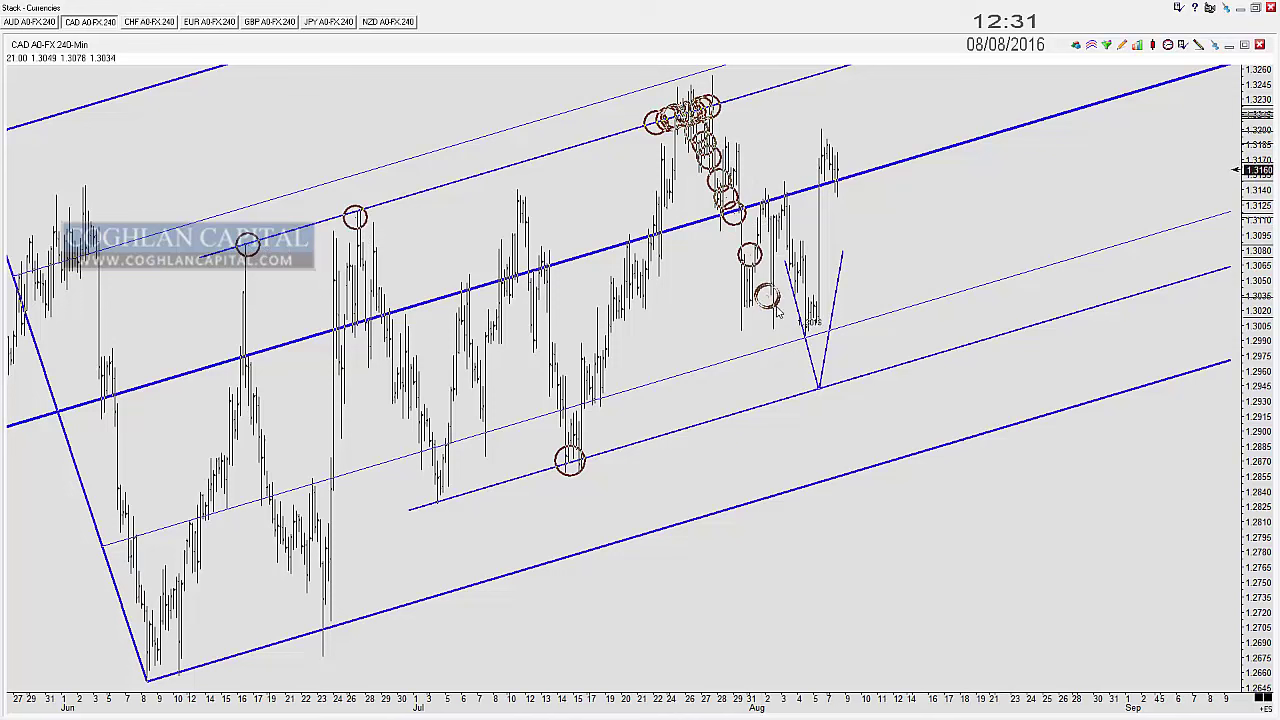
Step: Delete the circles on the June highs, the late-July decline and the high, keeping the first two at the late-July high
key(Delete)
key(Delete)
key(Delete)
key(Delete)
key(Delete)
key(Delete)
key(Delete)
key(Delete)
key(Delete)
key(Delete)
key(ctrl+z)
key(ctrl+z)
key(ctrl+z)
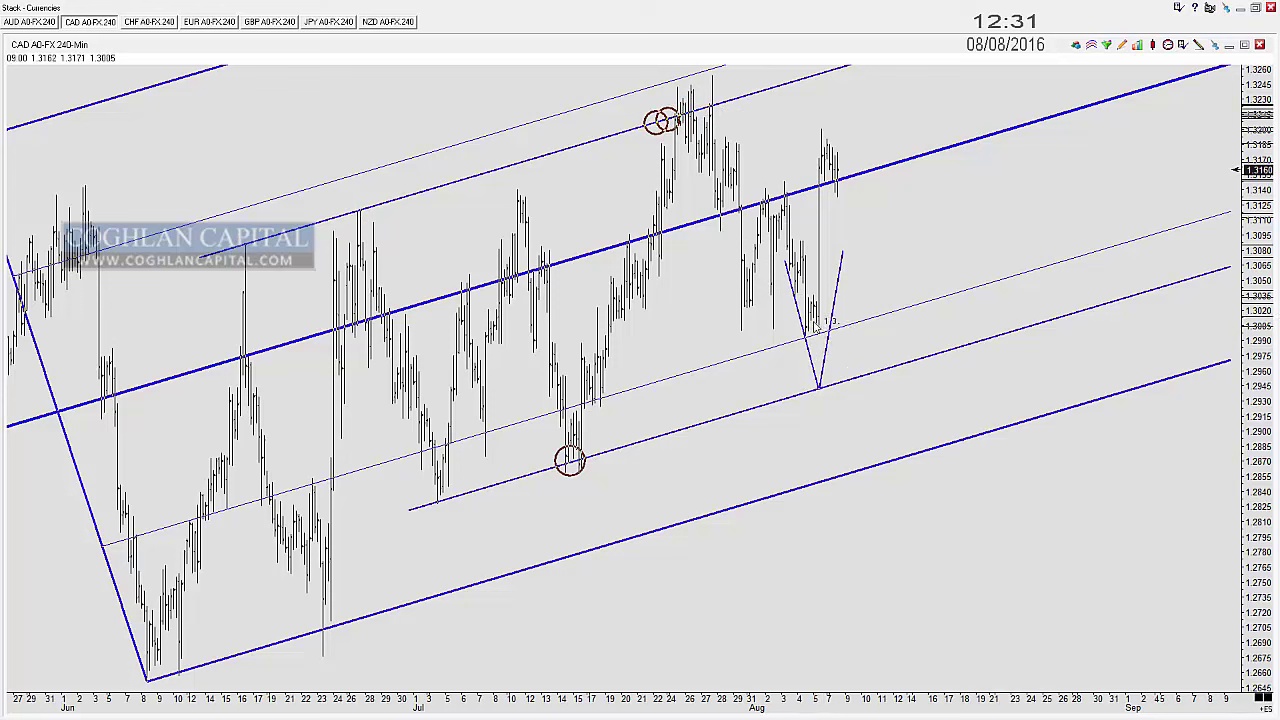
Step: Mark the early-August stretch of the lower inner parallel with overlapping circles around the V-shaped projection's low
click(797, 394)
click(824, 386)
click(832, 383)
click(853, 378)
click(870, 372)
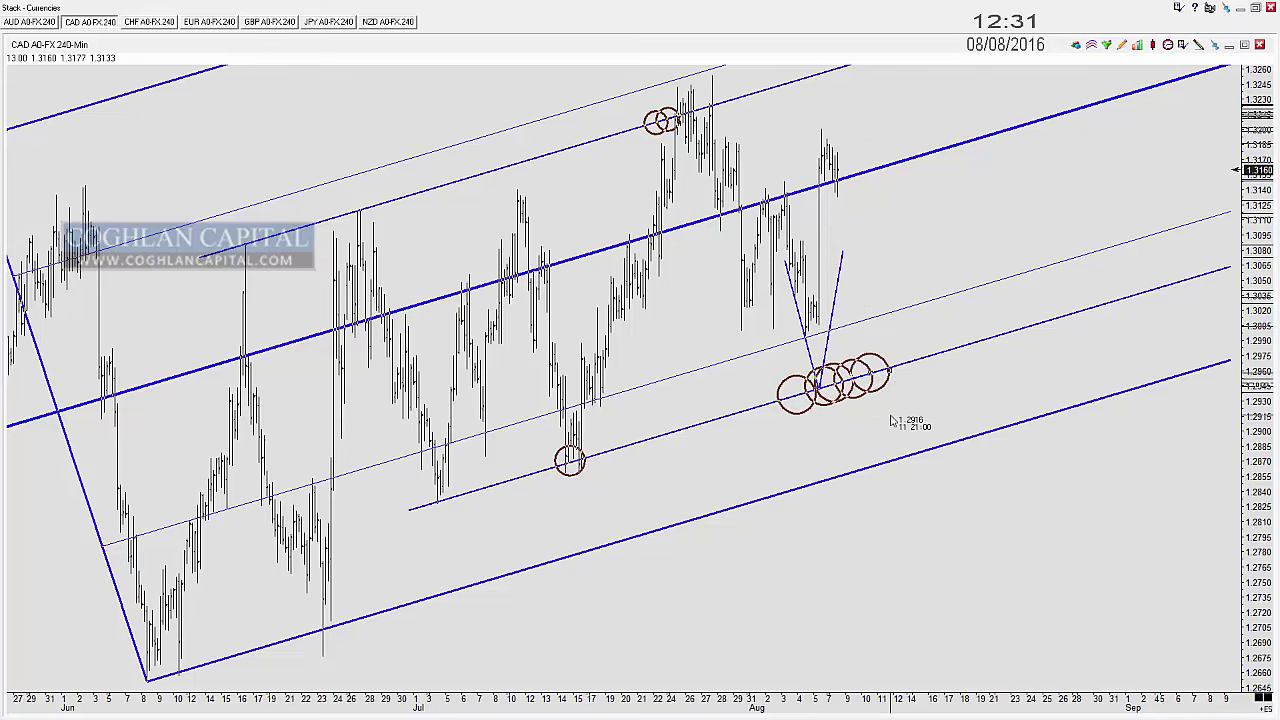
drag(910, 307, 870, 351)
mouse_move(783, 218)
mouse_down()
mouse_move(804, 112)
mouse_move(842, 178)
mouse_up()
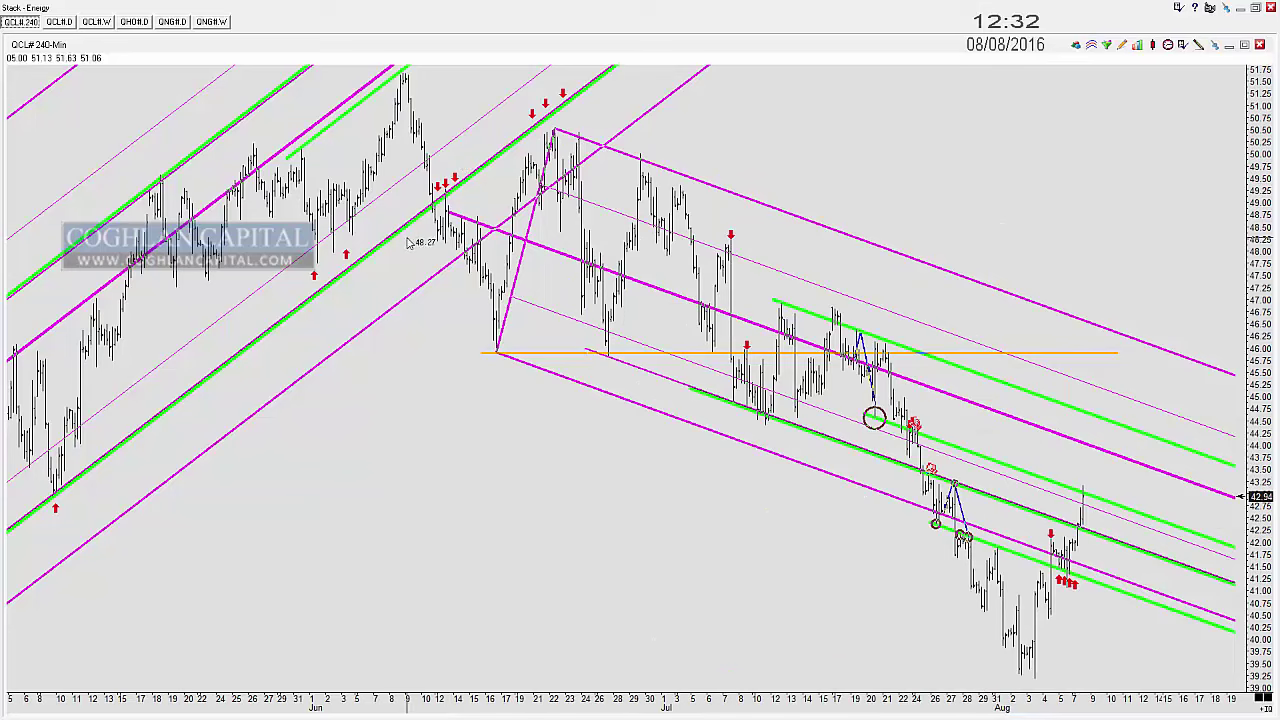
Step: Open the QCL# weekly chart and circle the June 2016 high and the July–August stretch of the middle trend line
click(95, 21)
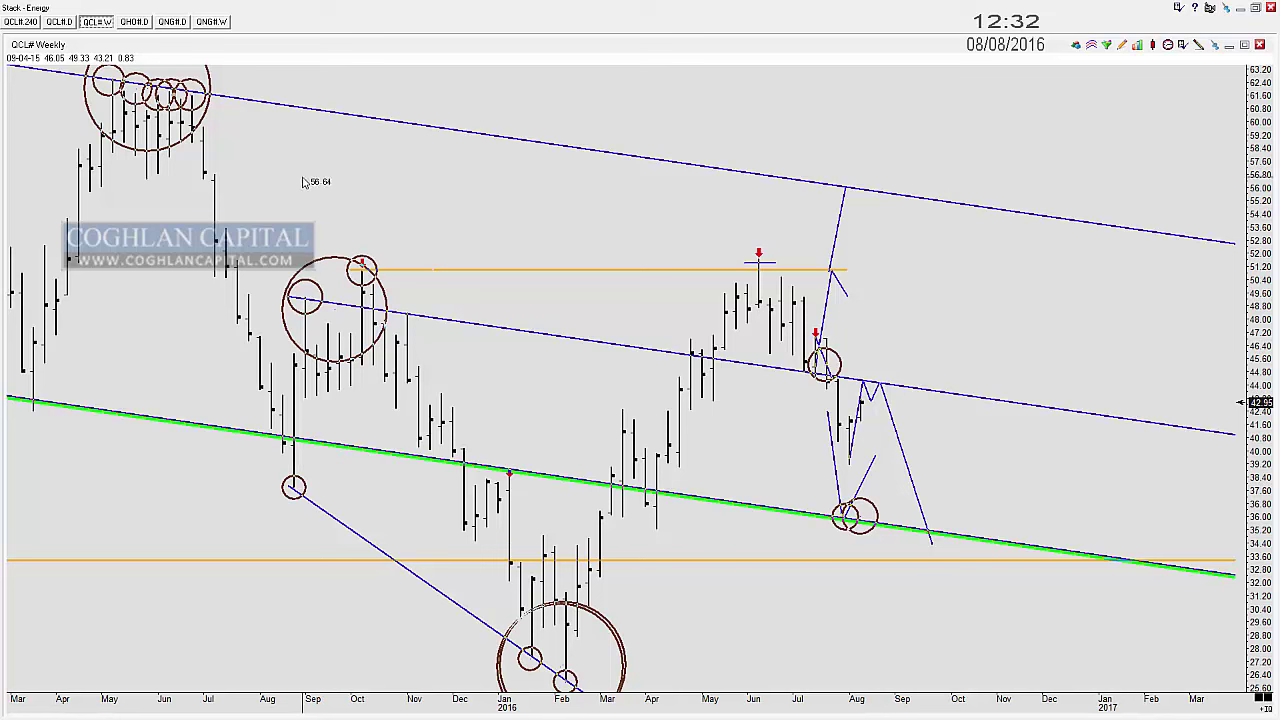
mouse_move(765, 262)
mouse_down()
mouse_move(780, 262)
mouse_move(751, 263)
mouse_up()
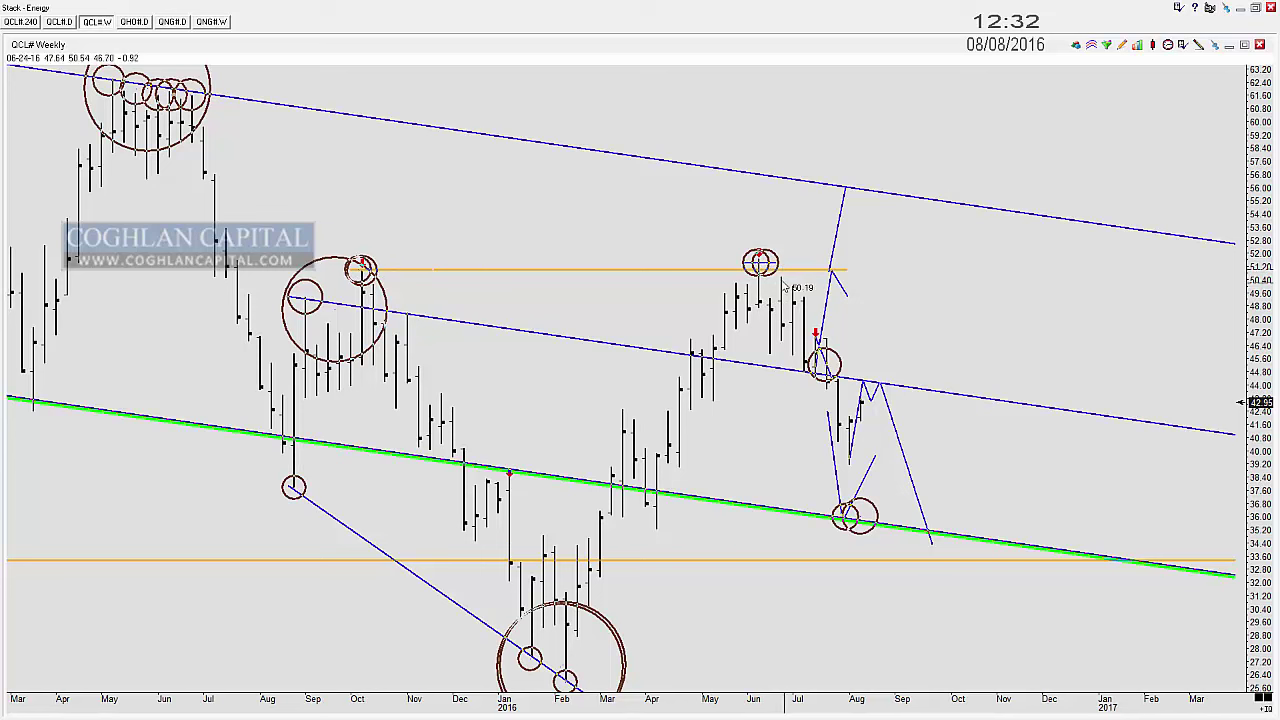
drag(763, 269, 774, 224)
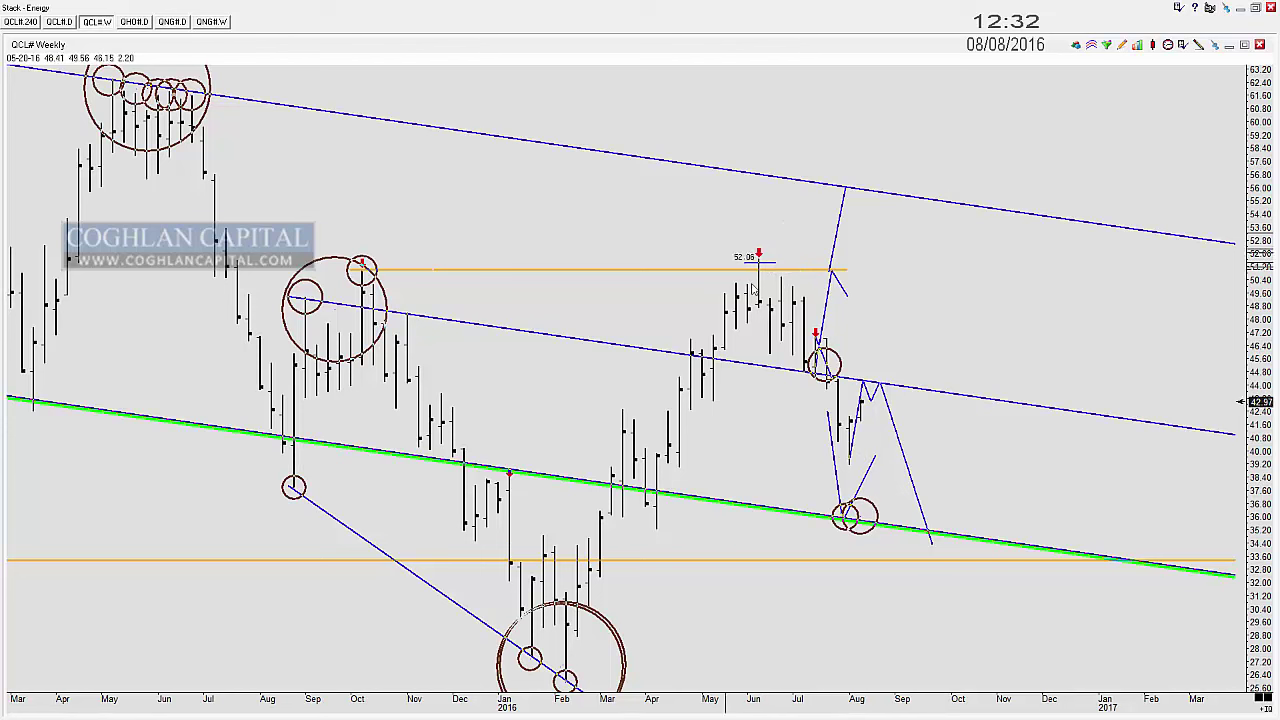
mouse_move(778, 366)
mouse_down()
mouse_move(815, 358)
mouse_move(866, 376)
mouse_up()
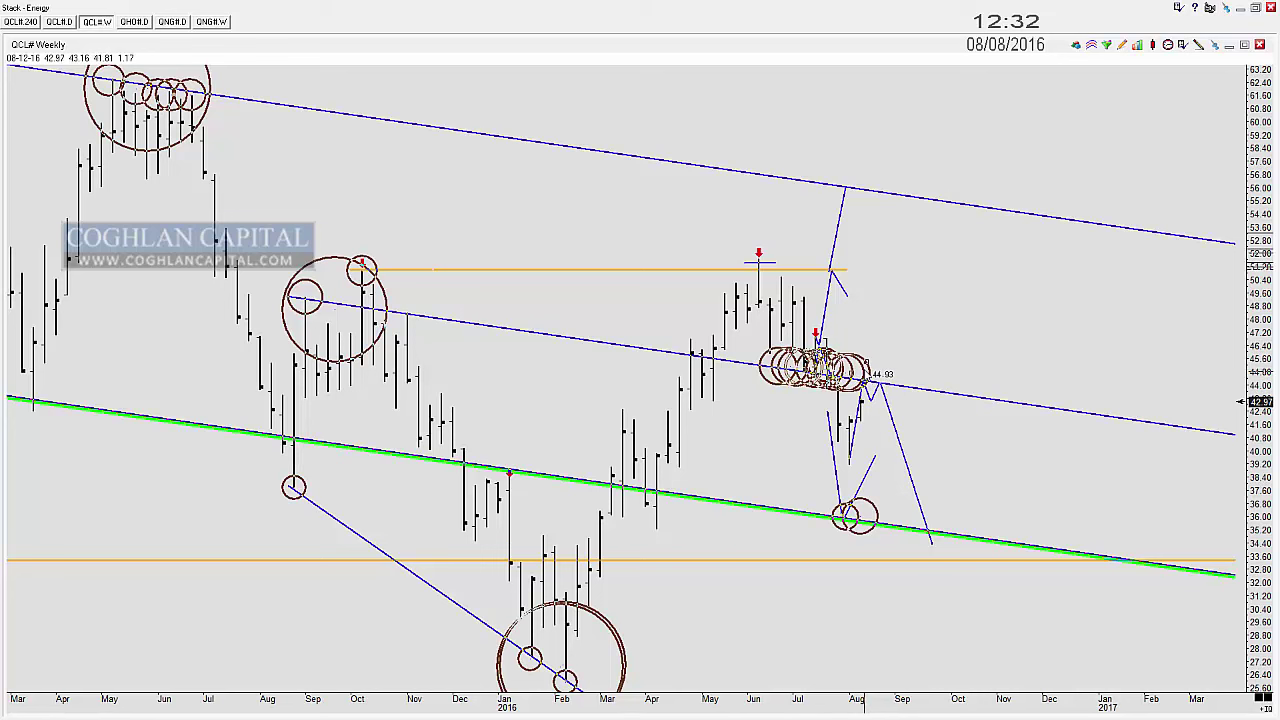
Step: Delete the circles and blue projection lines around the July–August 2016 price bars
key(Delete)
key(Delete)
key(Delete)
key(Delete)
key(Delete)
key(Delete)
key(Delete)
key(Delete)
key(Delete)
key(Delete)
key(Delete)
key(Delete)
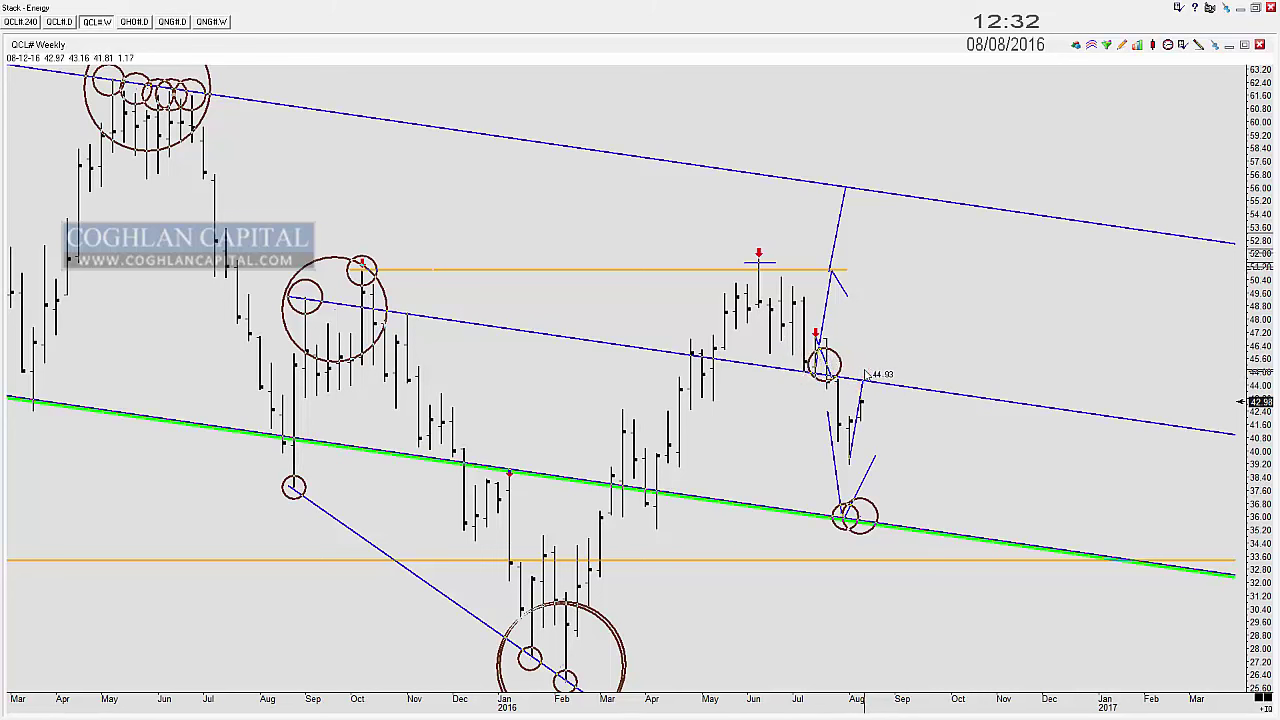
key(Delete)
key(Delete)
key(Delete)
key(Delete)
key(Delete)
key(Delete)
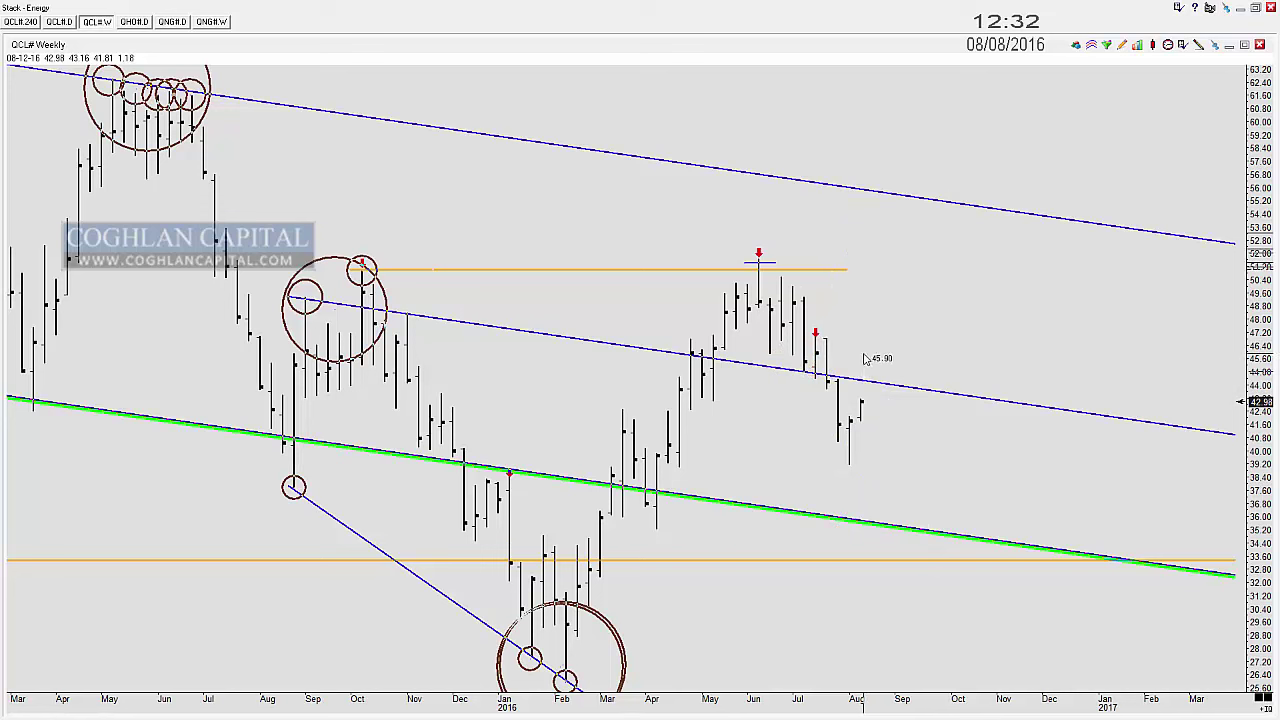
Step: Draw a blue zigzag from the July high to the August low, up to the middle trend line and back down
key(l)
drag(816, 336, 851, 466)
click(849, 463)
click(866, 382)
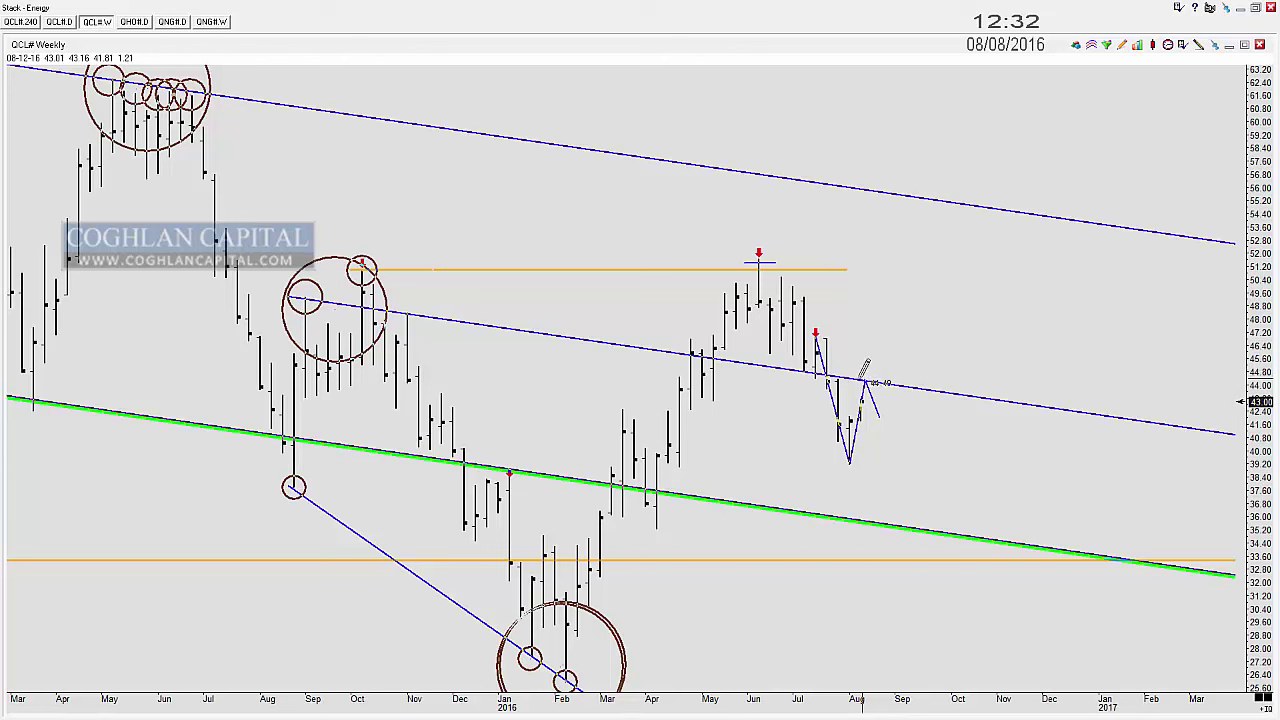
Step: Place three circles along the middle trend line, starting at the zigzag's peak
click(864, 381)
click(883, 383)
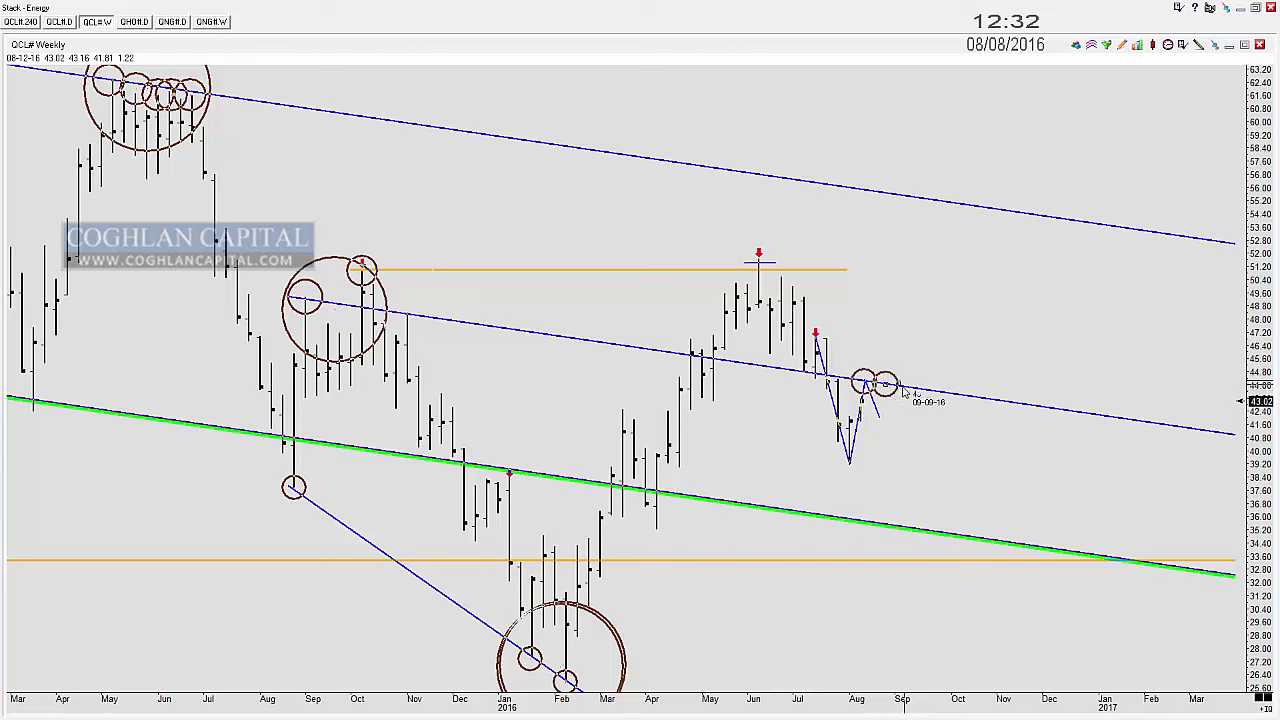
click(901, 384)
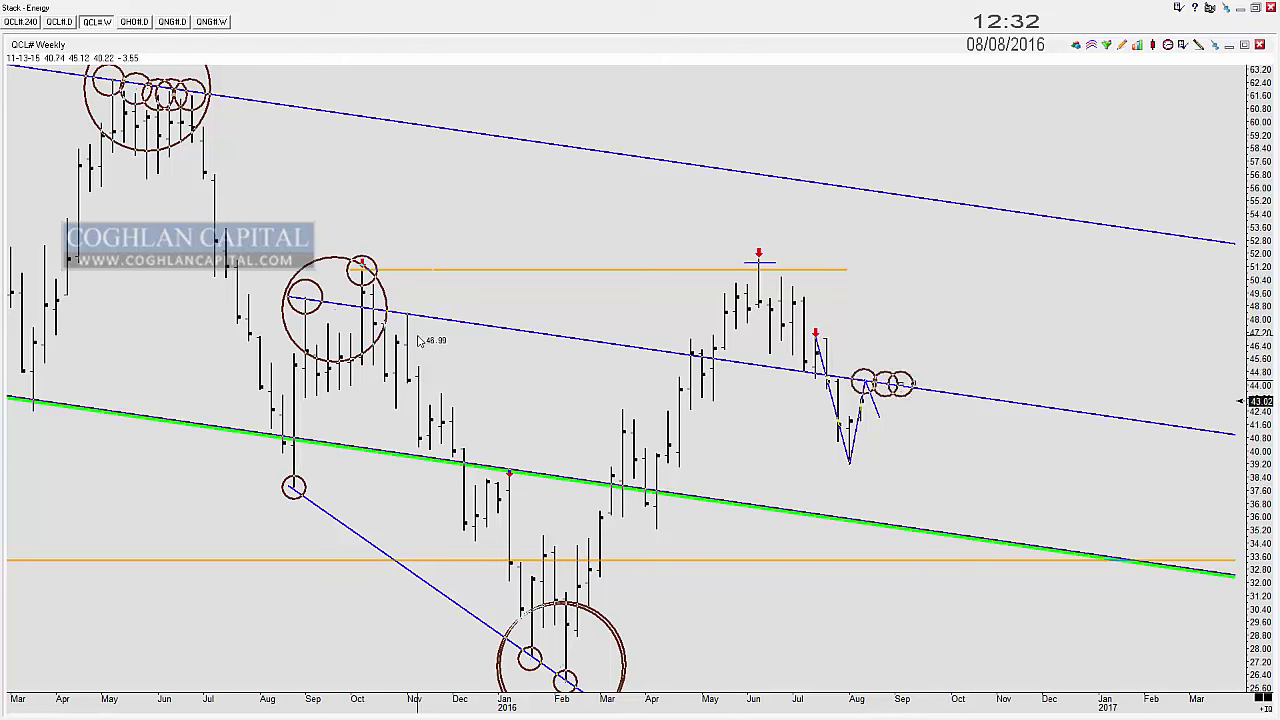
Step: Mark the September–October 2015 highs with large circles and add more marks on the middle trend line and June 2016 high
drag(278, 285, 323, 288)
click(322, 292)
click(338, 292)
click(354, 293)
click(370, 296)
click(385, 299)
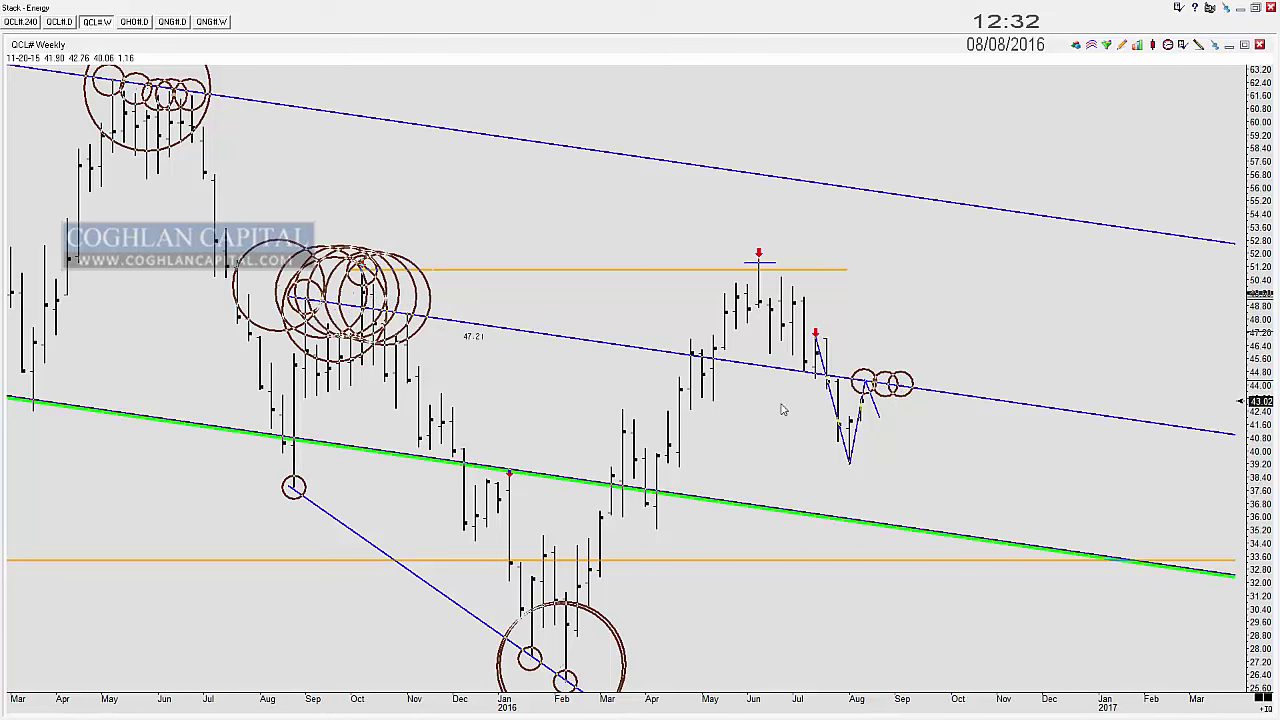
drag(874, 384, 937, 384)
click(760, 263)
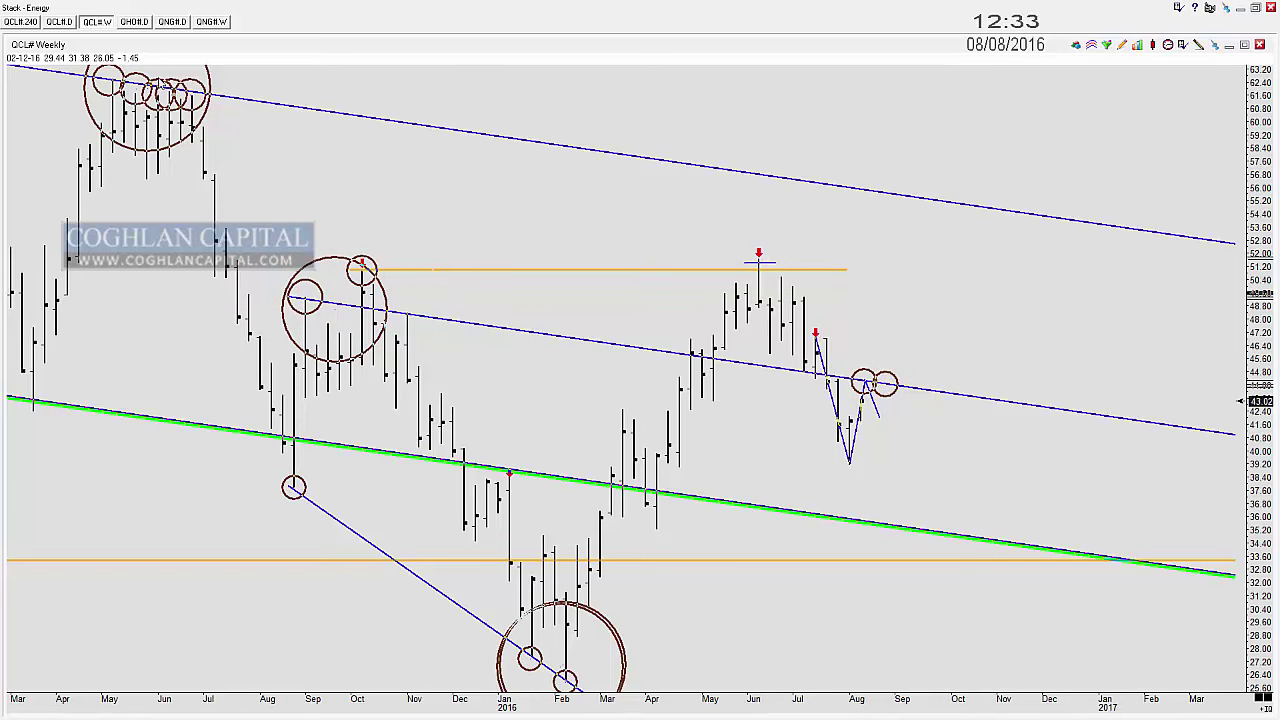
Step: On the QCL# 240-minute chart, draw a projection from the latest bar up to the upper green parallel and back down
click(33, 22)
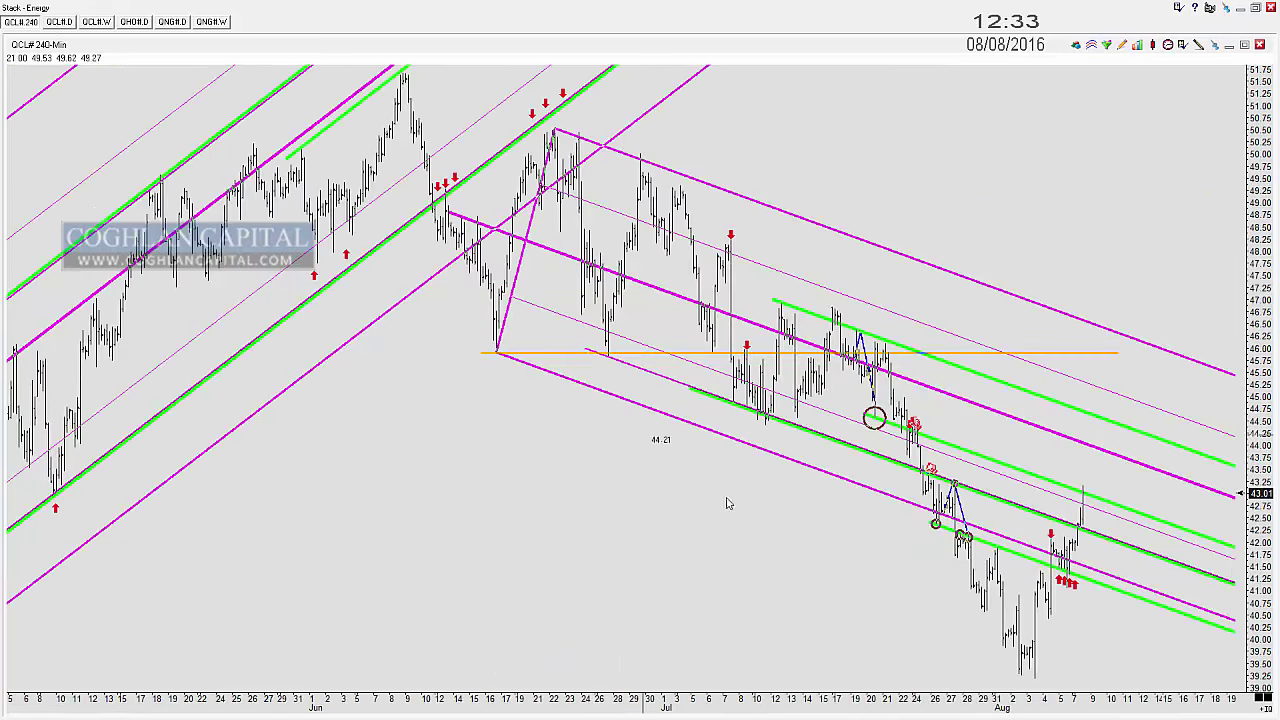
scroll(640, 435, up, 2)
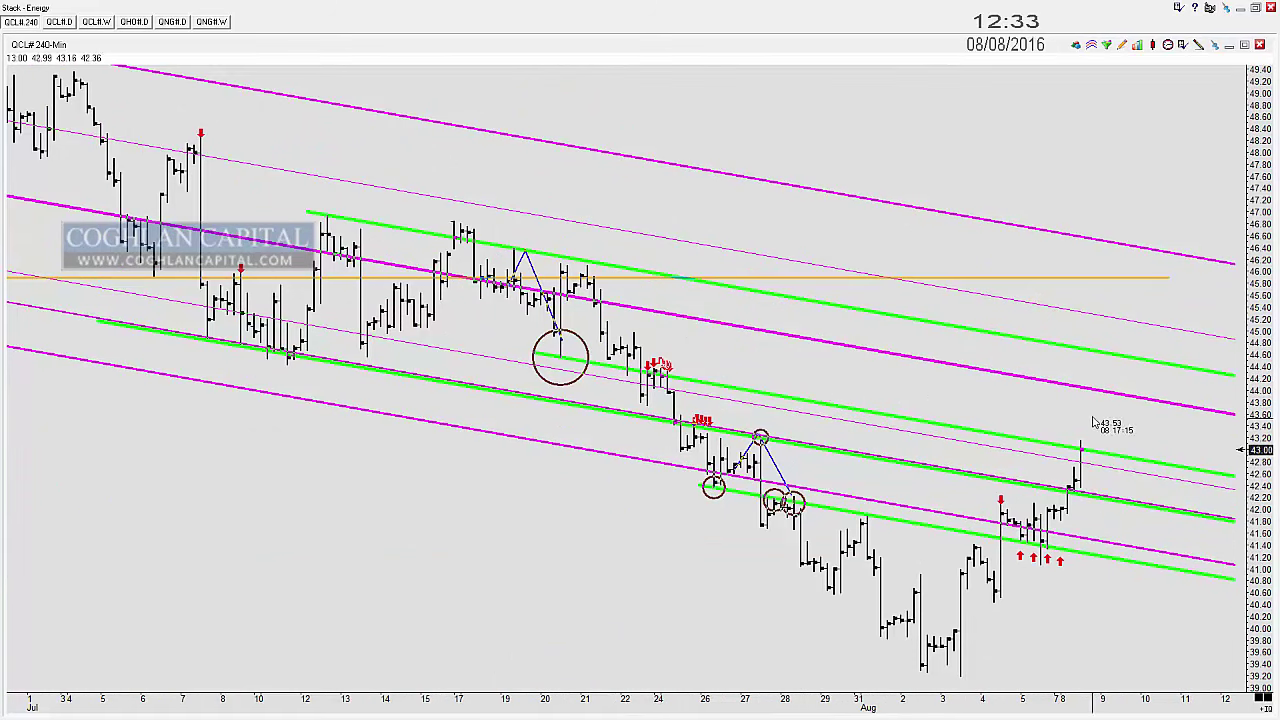
mouse_move(1083, 447)
mouse_down()
mouse_move(1100, 352)
mouse_move(1128, 405)
mouse_up()
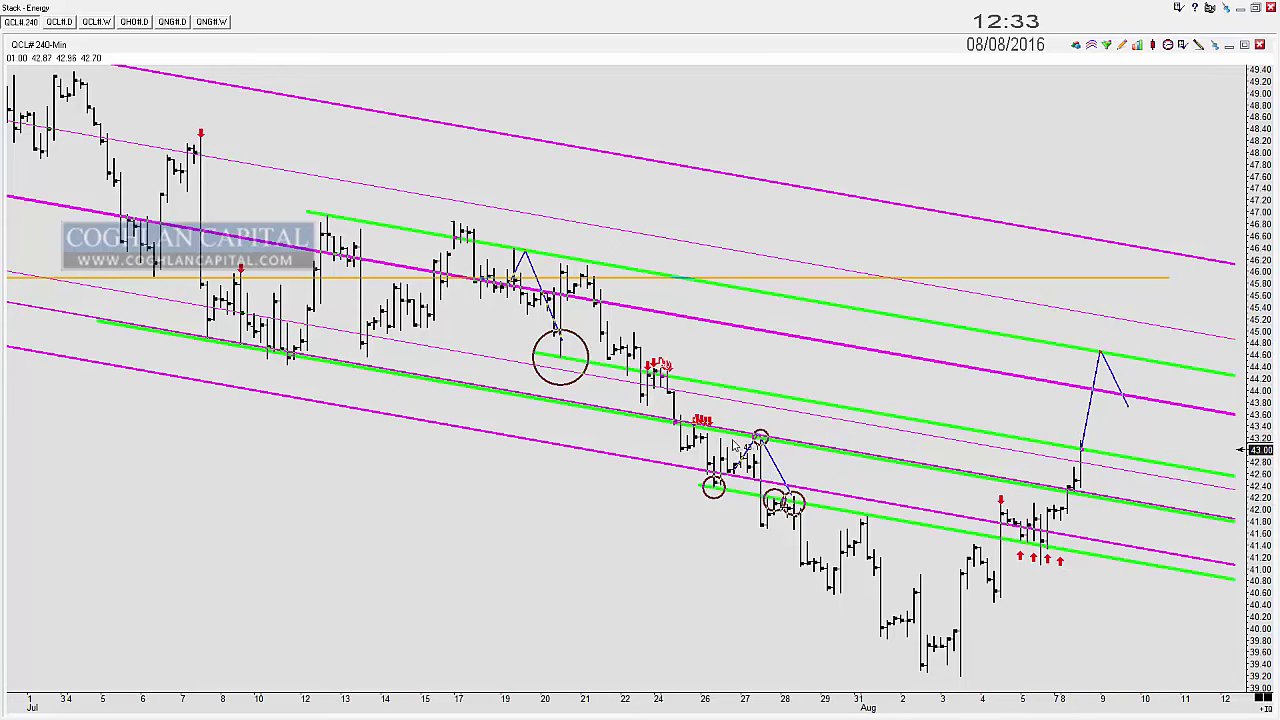
Step: Circle the early-August lows above the red up arrows, and select then deselect the middle green parallel
scroll(735, 442, up, 1)
scroll(717, 430, up, 1)
mouse_move(1014, 504)
mouse_down()
mouse_move(1044, 504)
mouse_move(1074, 392)
mouse_move(1040, 505)
mouse_up()
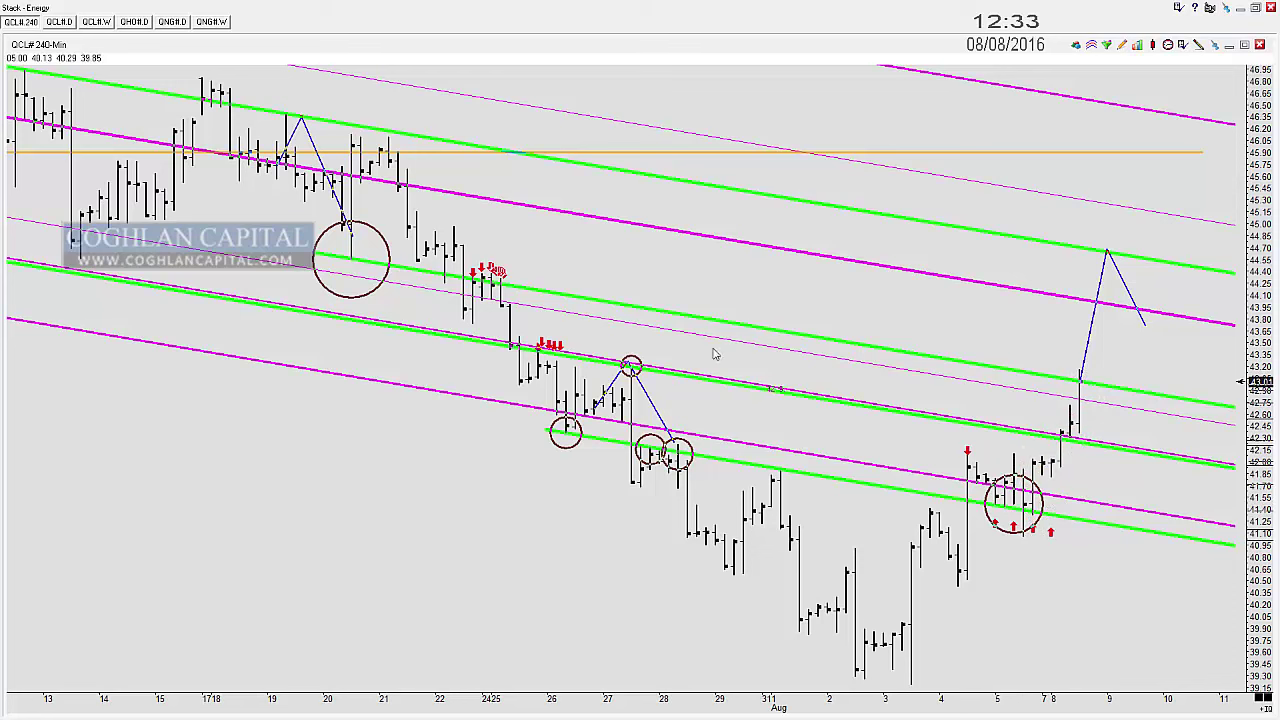
click(705, 314)
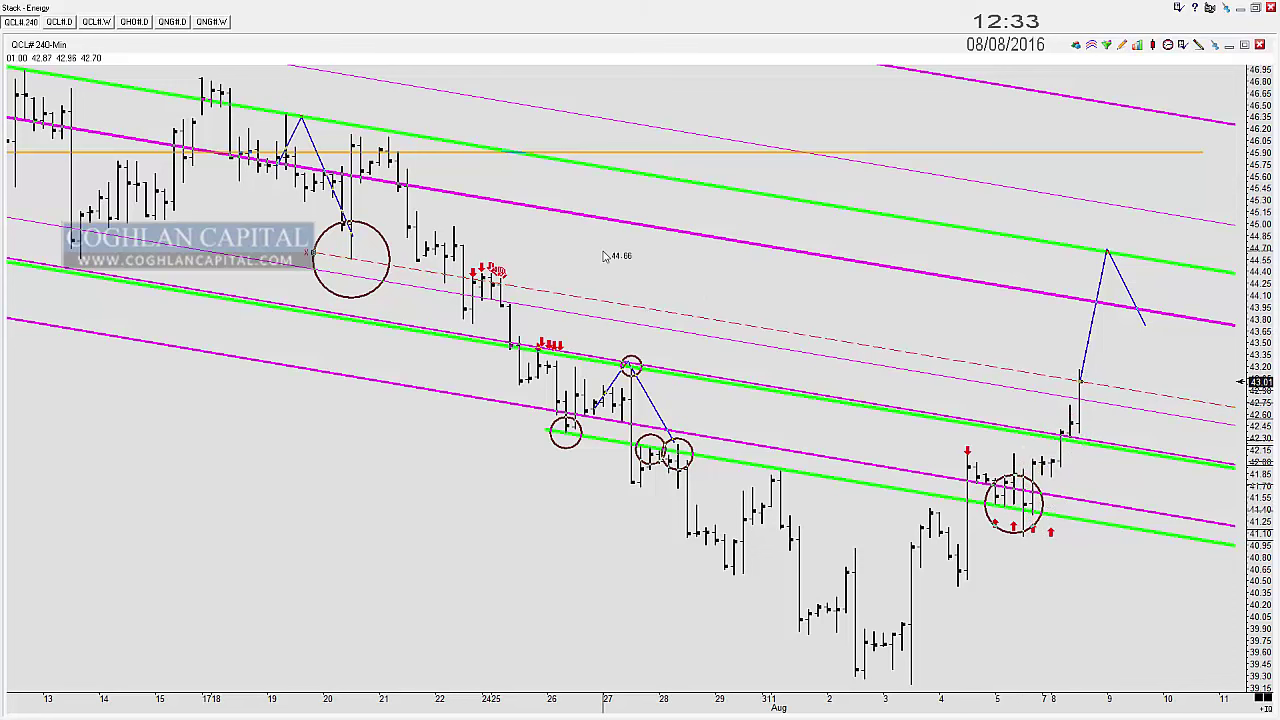
click(577, 297)
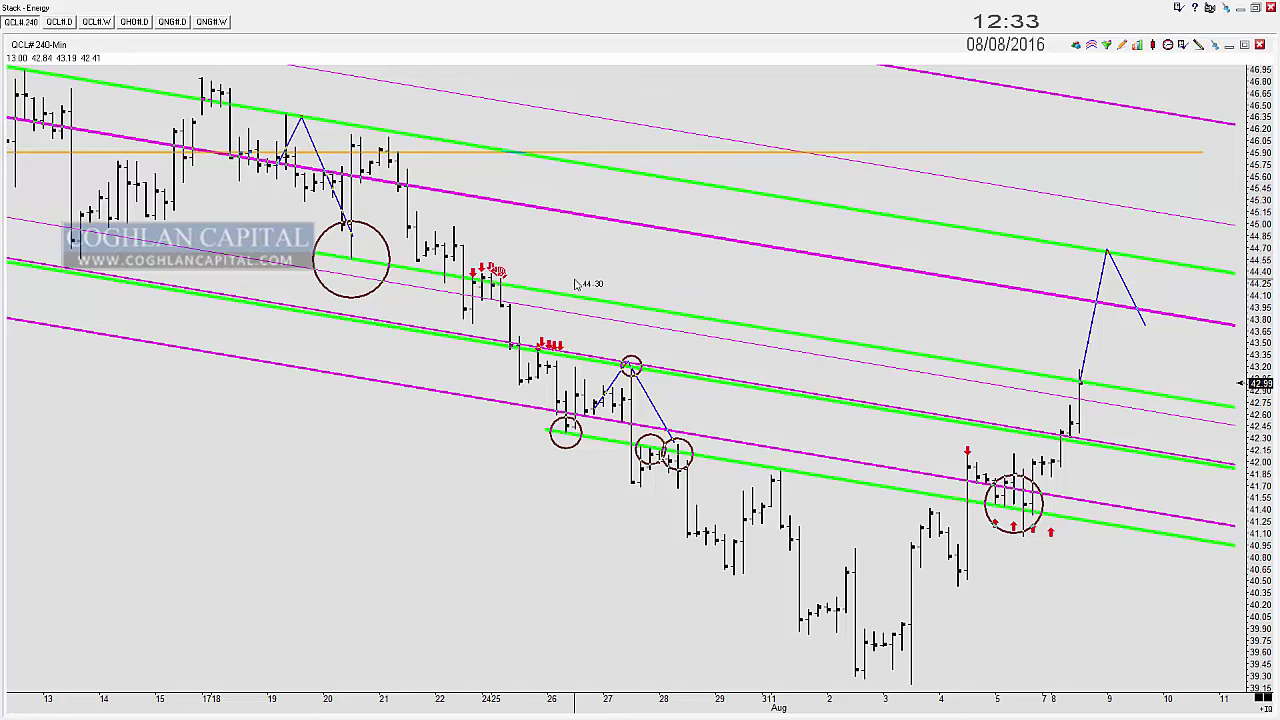
Step: On the CAD A0-FX daily chart, draw a V projection to the lower green parallel, plus a line down past the outer parallel
key(ctrl+Tab)
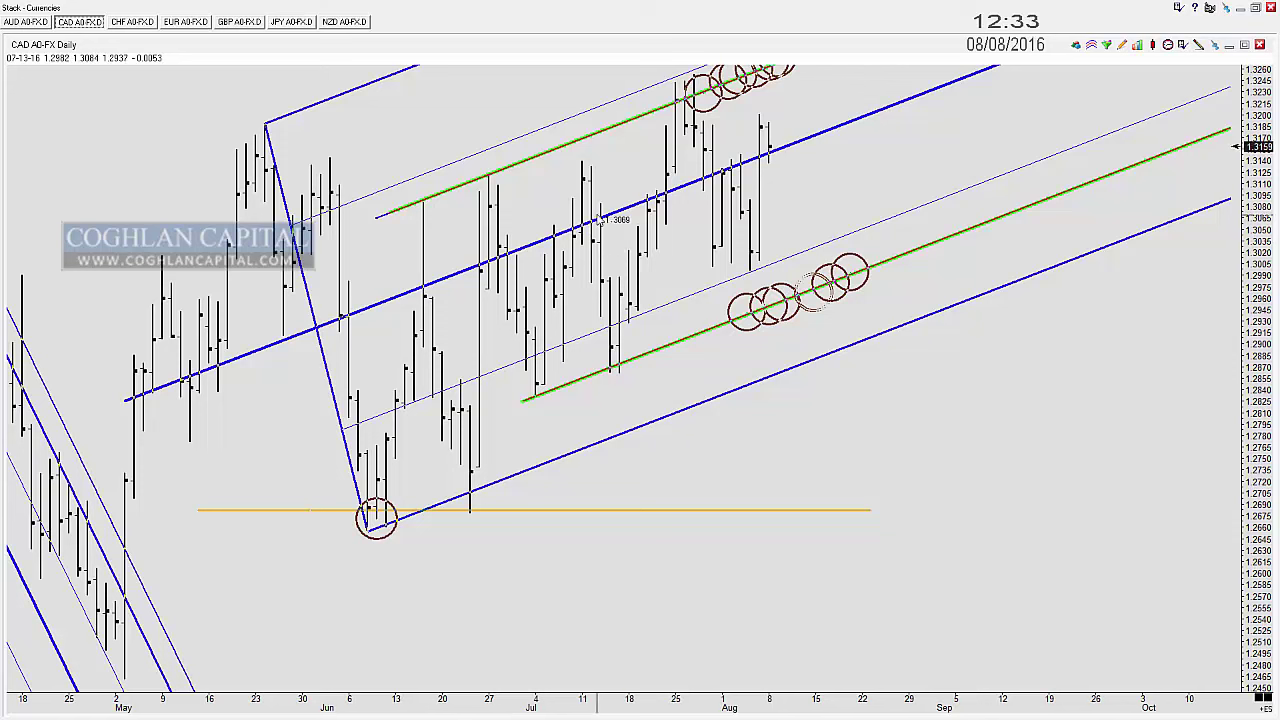
drag(749, 128, 843, 167)
drag(790, 257, 834, 380)
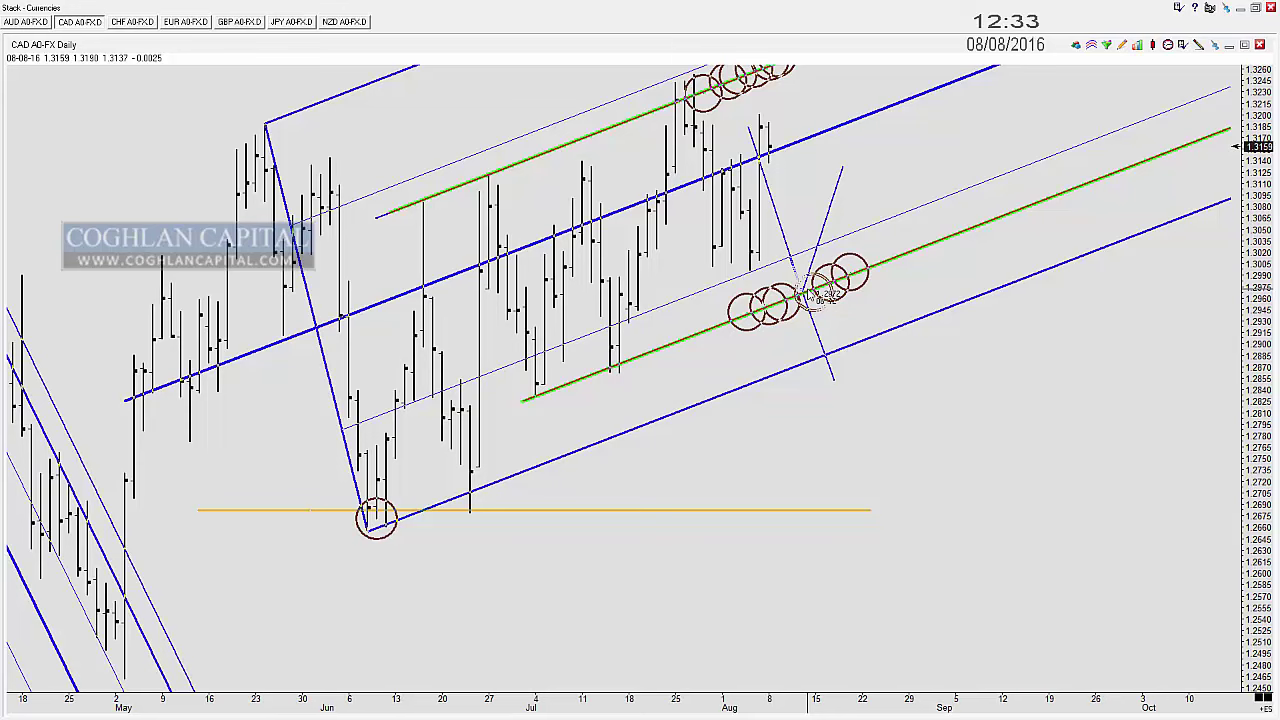
Step: Open the NZD A0-FX daily chart and examine its most recent months up close
click(332, 25)
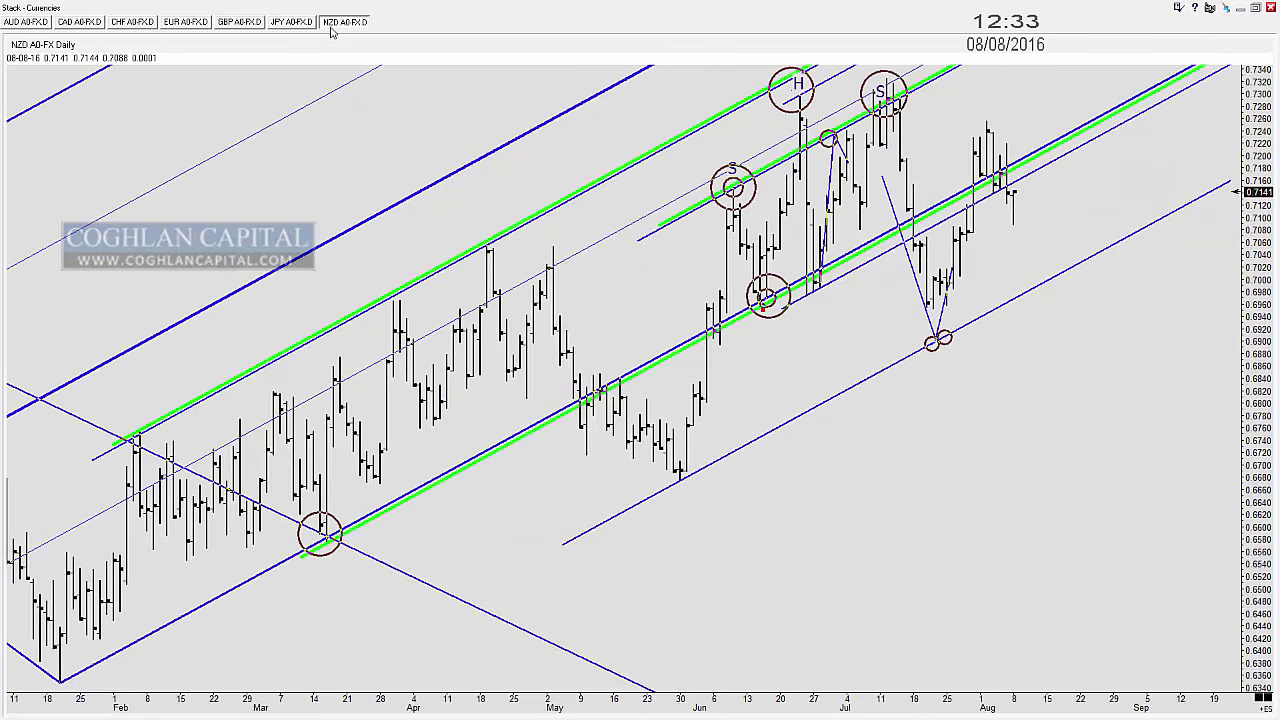
scroll(791, 208, up, 2)
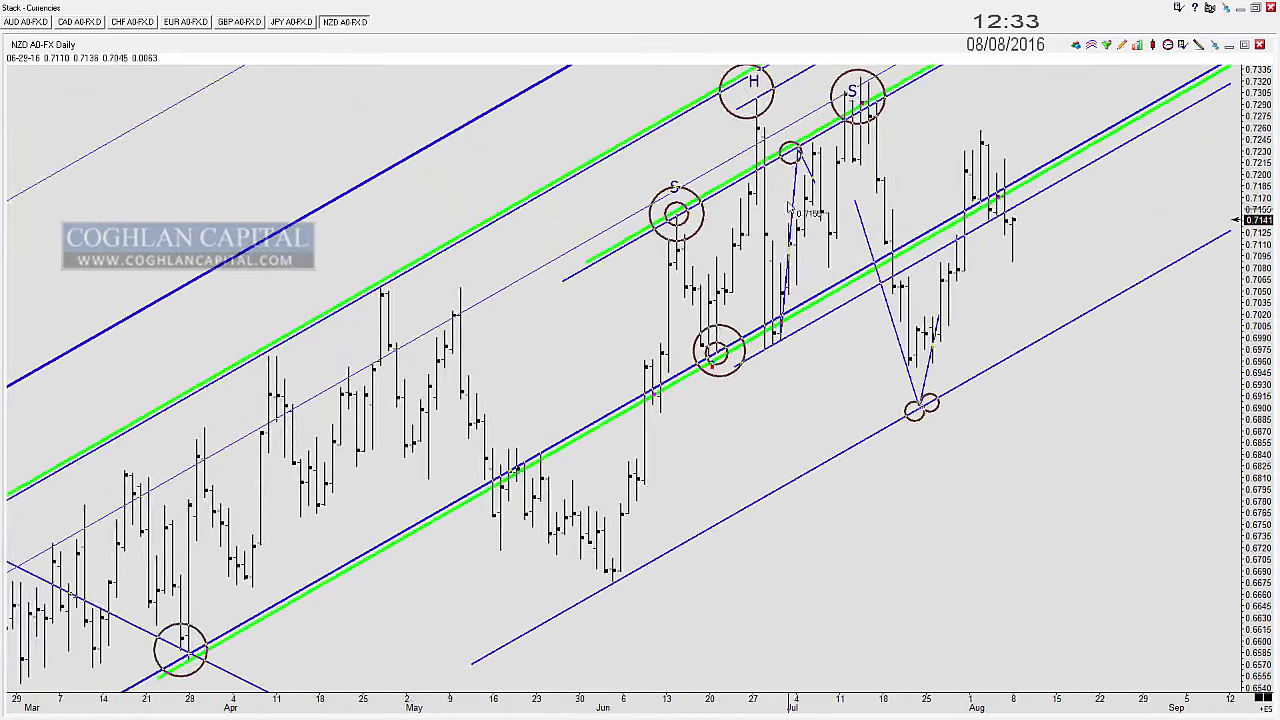
Step: Circle the July highs around the second S label, where they meet the upper green parallel
drag(906, 158, 924, 289)
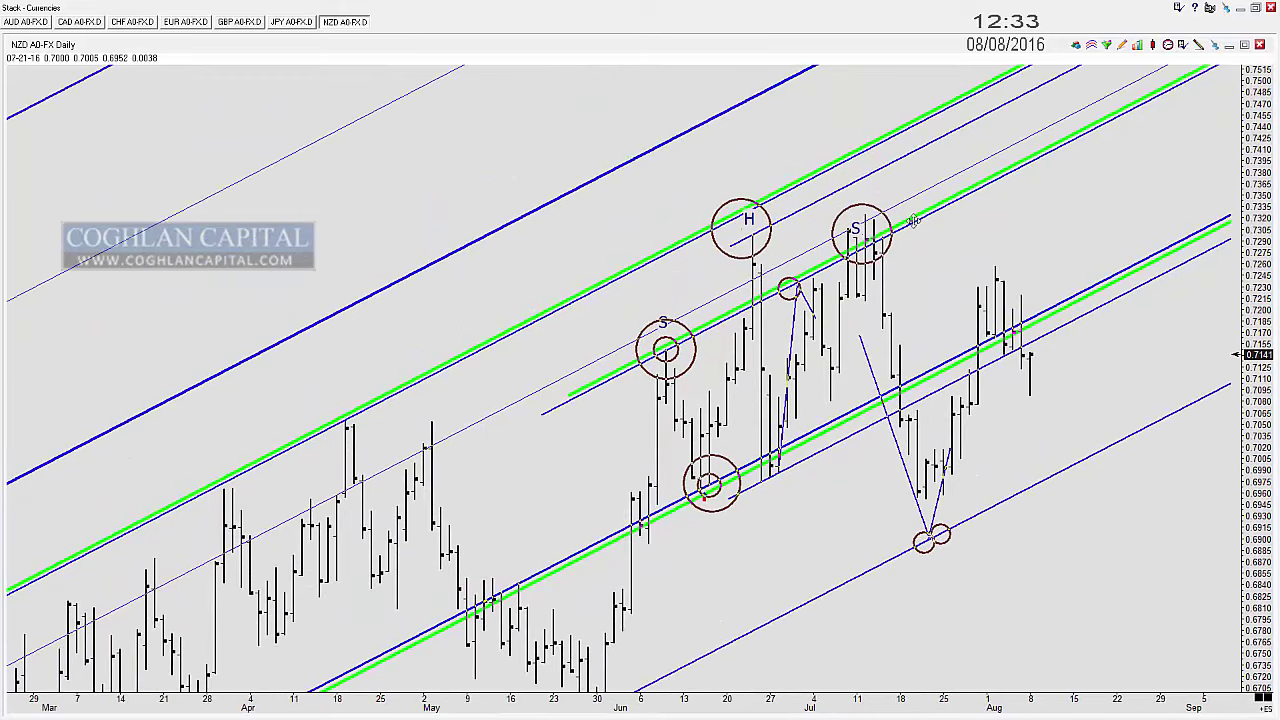
drag(924, 244, 913, 221)
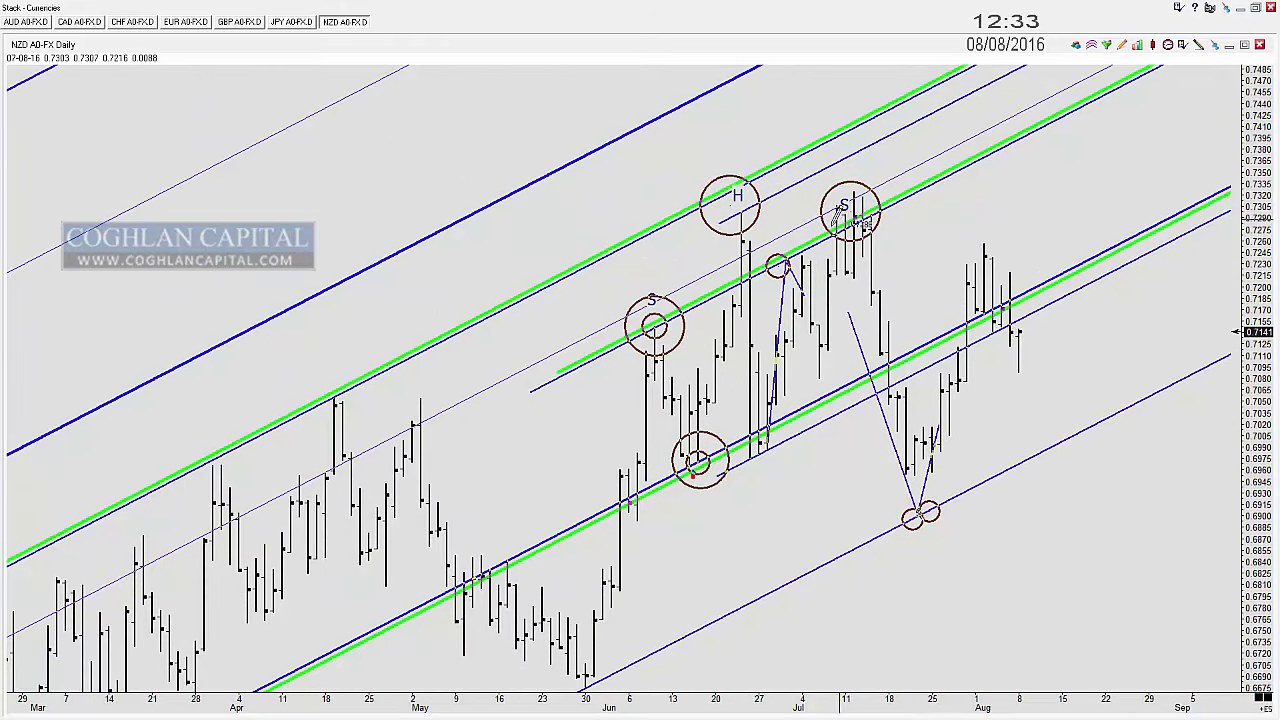
click(830, 233)
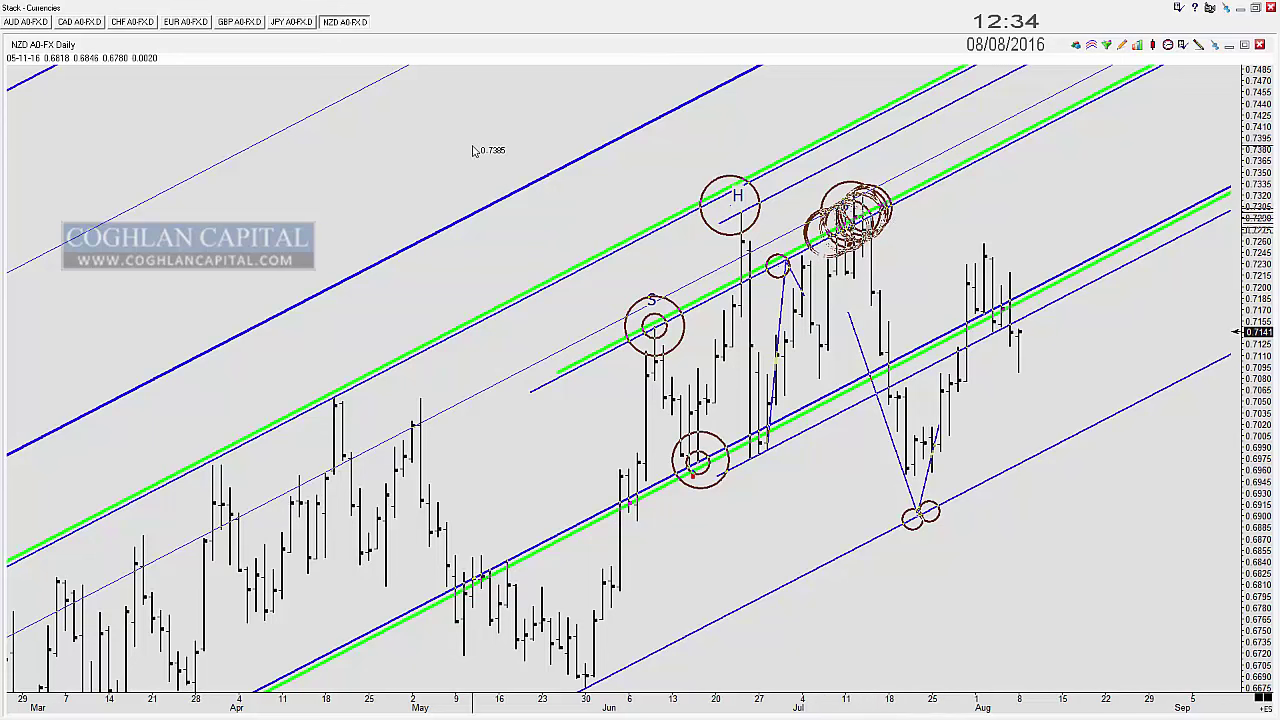
Step: On the NZD A0-FX weekly chart, draw a projection from the latest bar up to the red-green line and down past the thick blue median line
key(w)
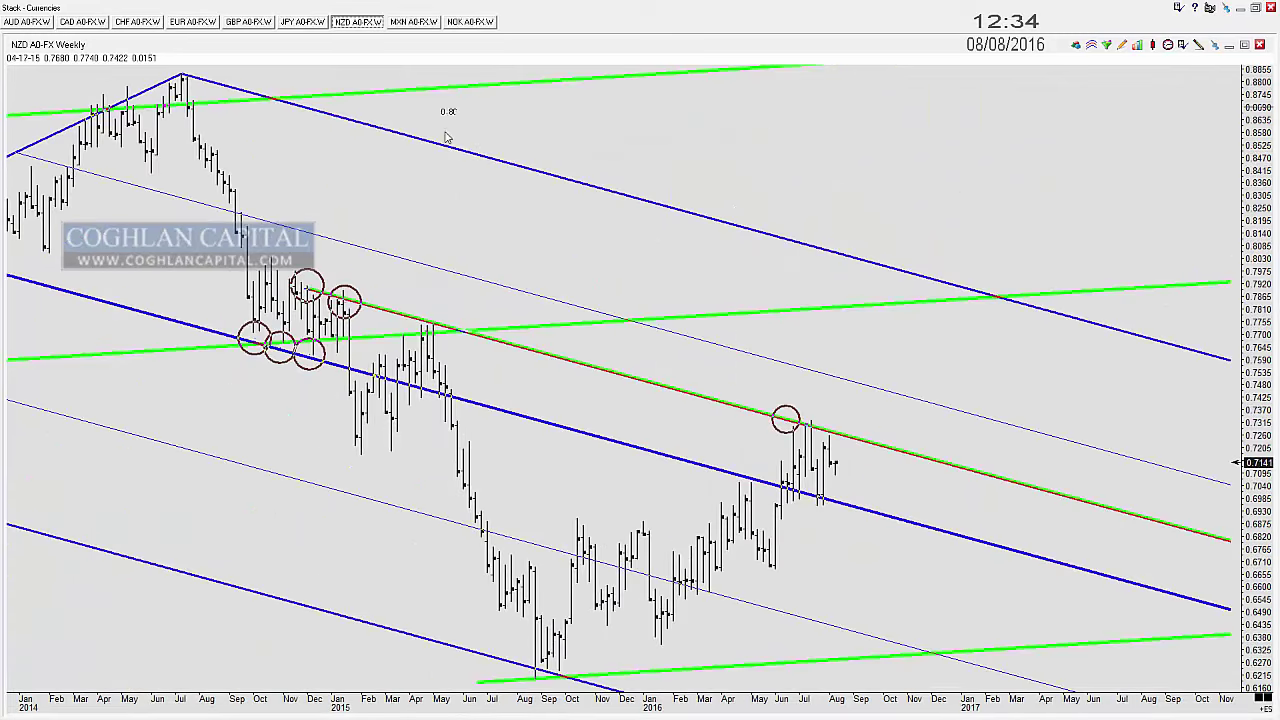
click(811, 430)
drag(816, 443, 825, 499)
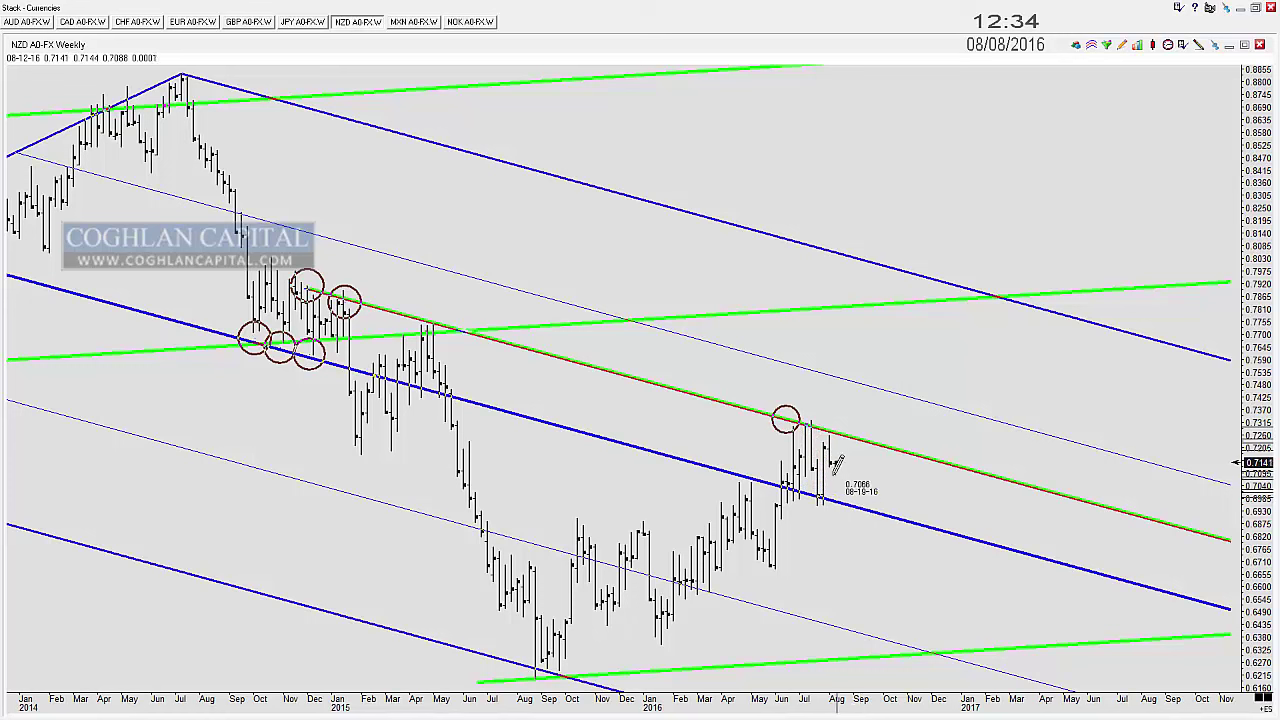
mouse_move(830, 466)
mouse_down()
mouse_move(844, 435)
mouse_move(882, 528)
mouse_up()
double_click(885, 548)
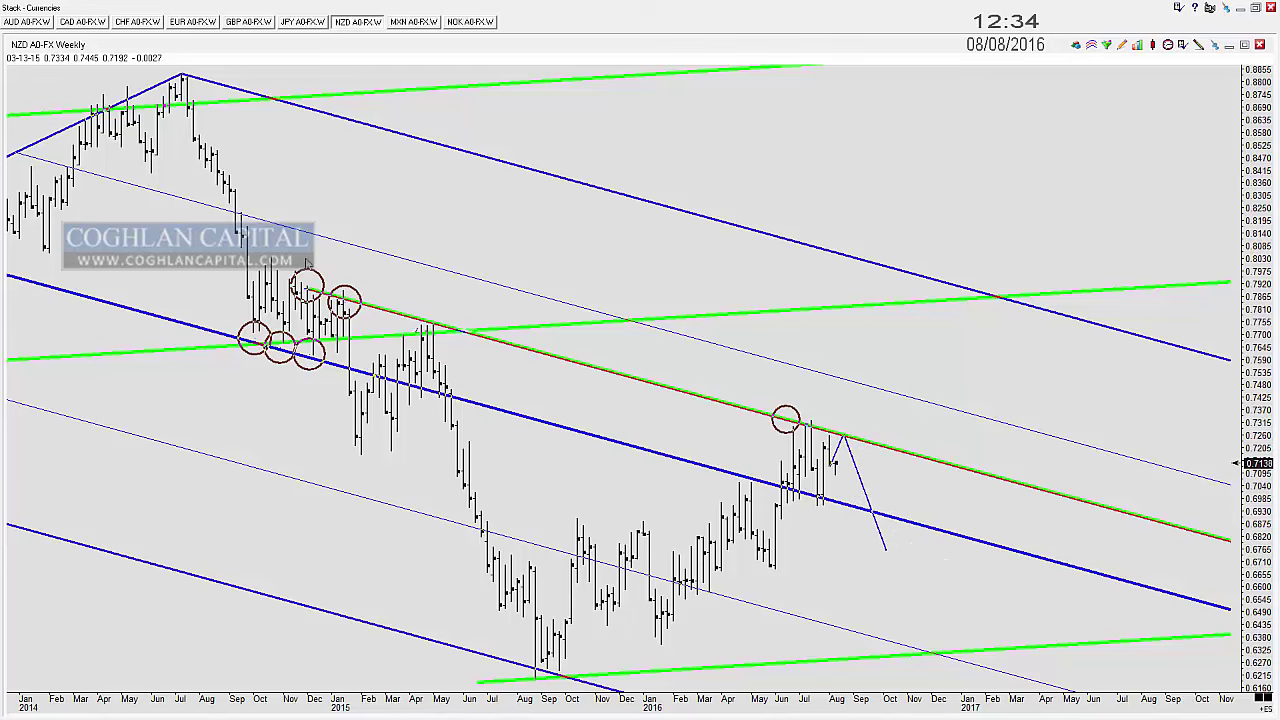
Step: On the AUD A0-FX weekly chart, circle the spot above the latest bar where the green line crosses the blue median line
click(48, 21)
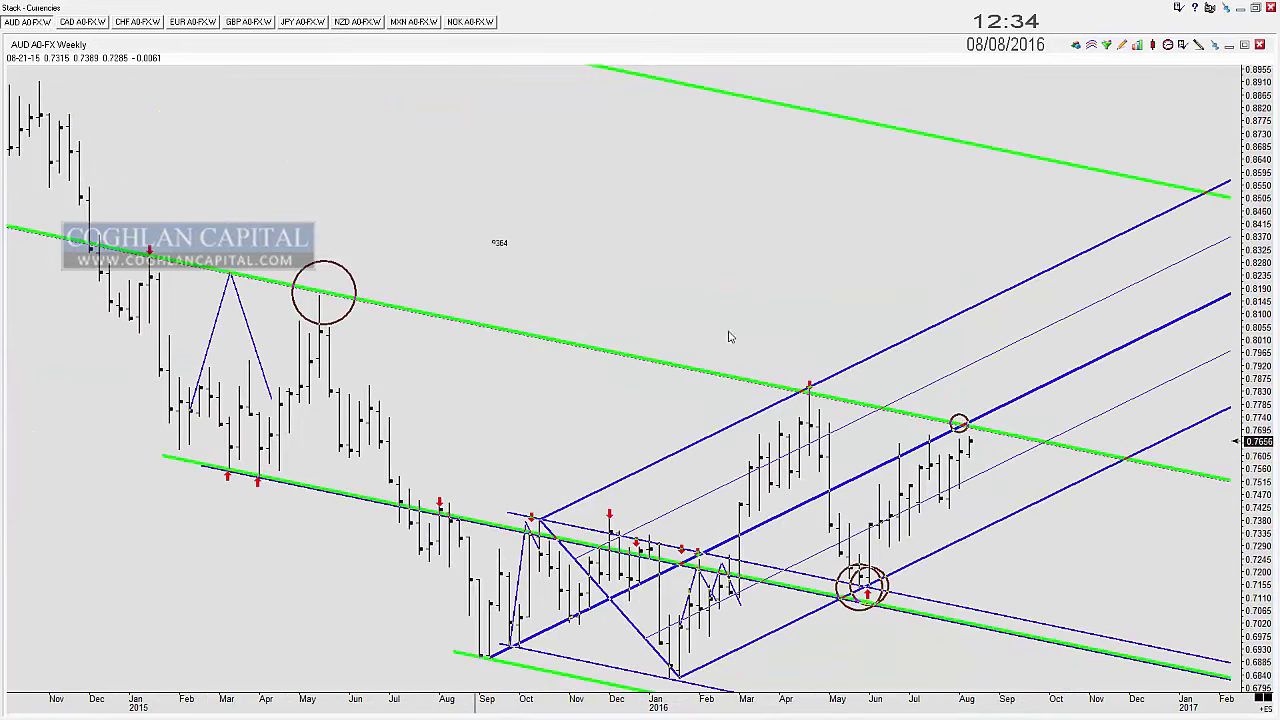
drag(969, 436, 980, 450)
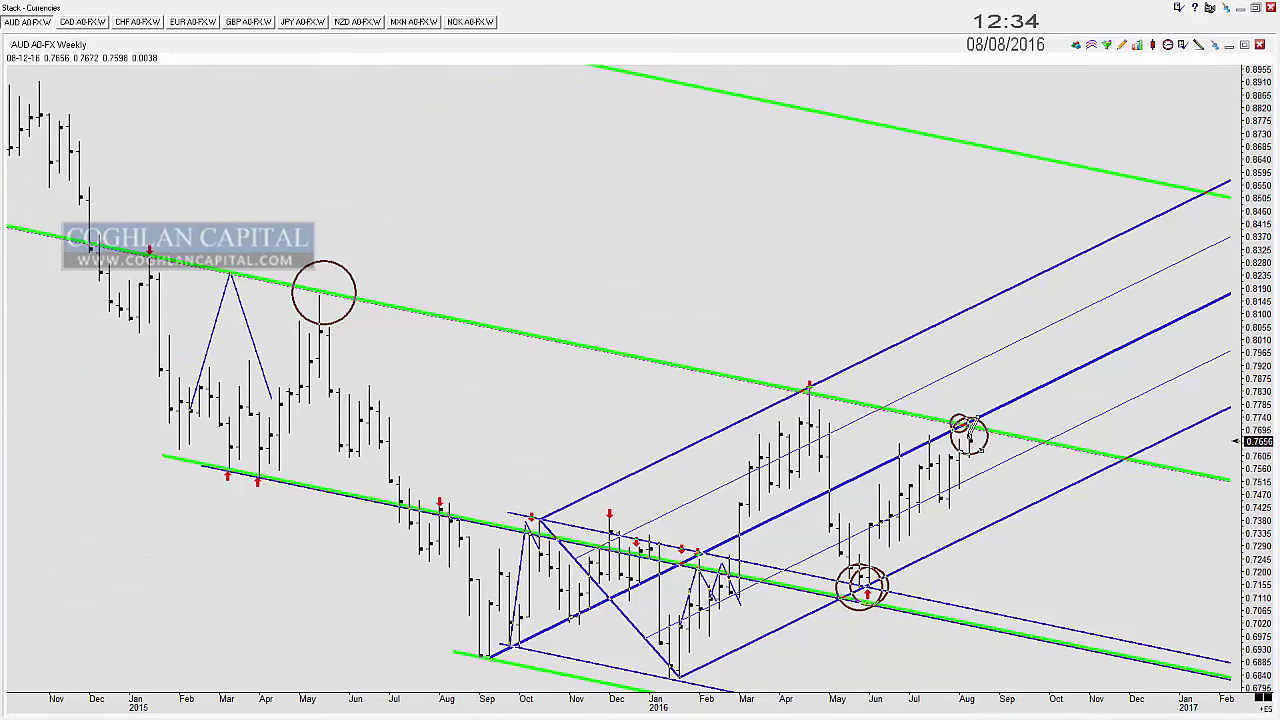
drag(970, 437, 970, 427)
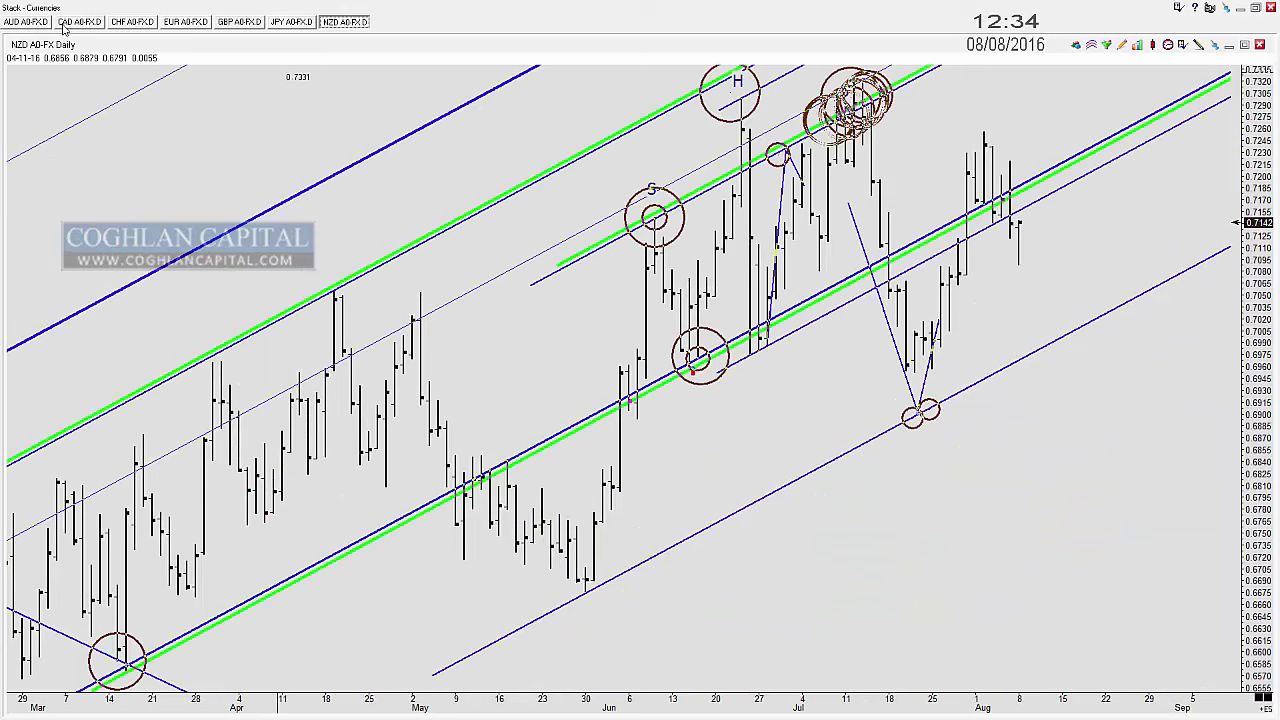
Step: Open the AUD A0-FX daily chart and examine the latest bars against the converging green and blue parallels
click(18, 22)
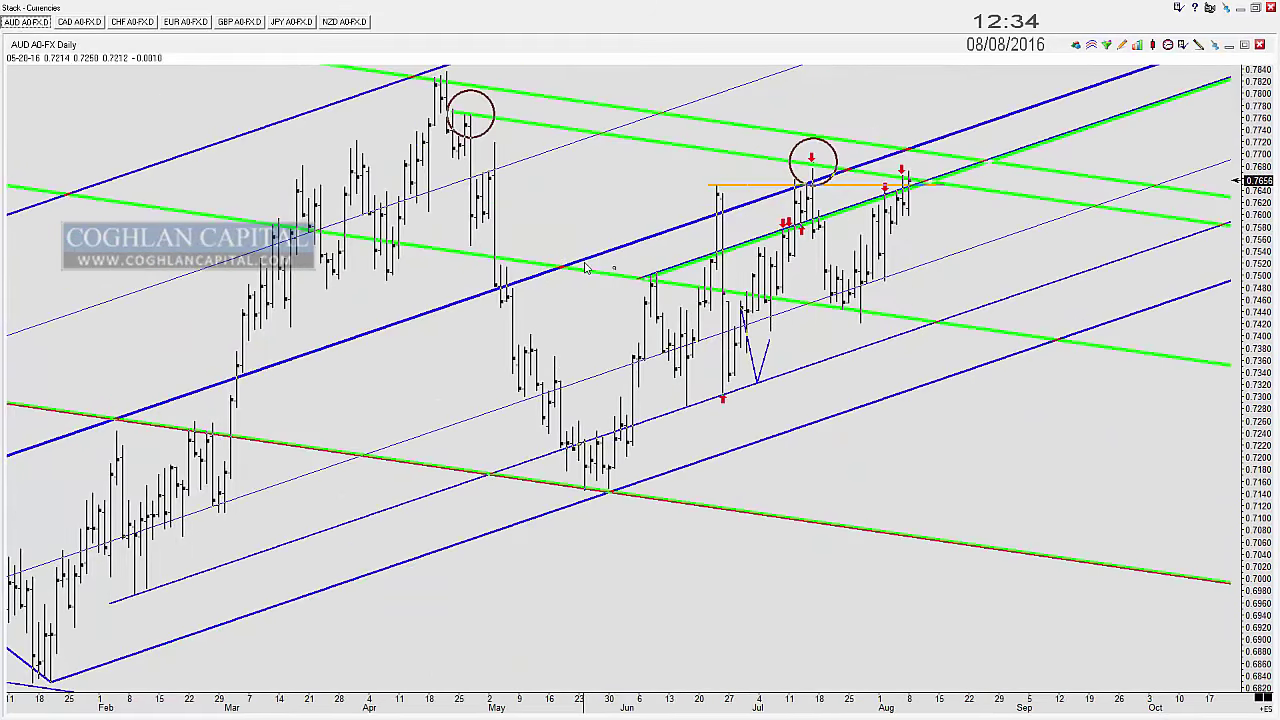
scroll(600, 252, down, 2)
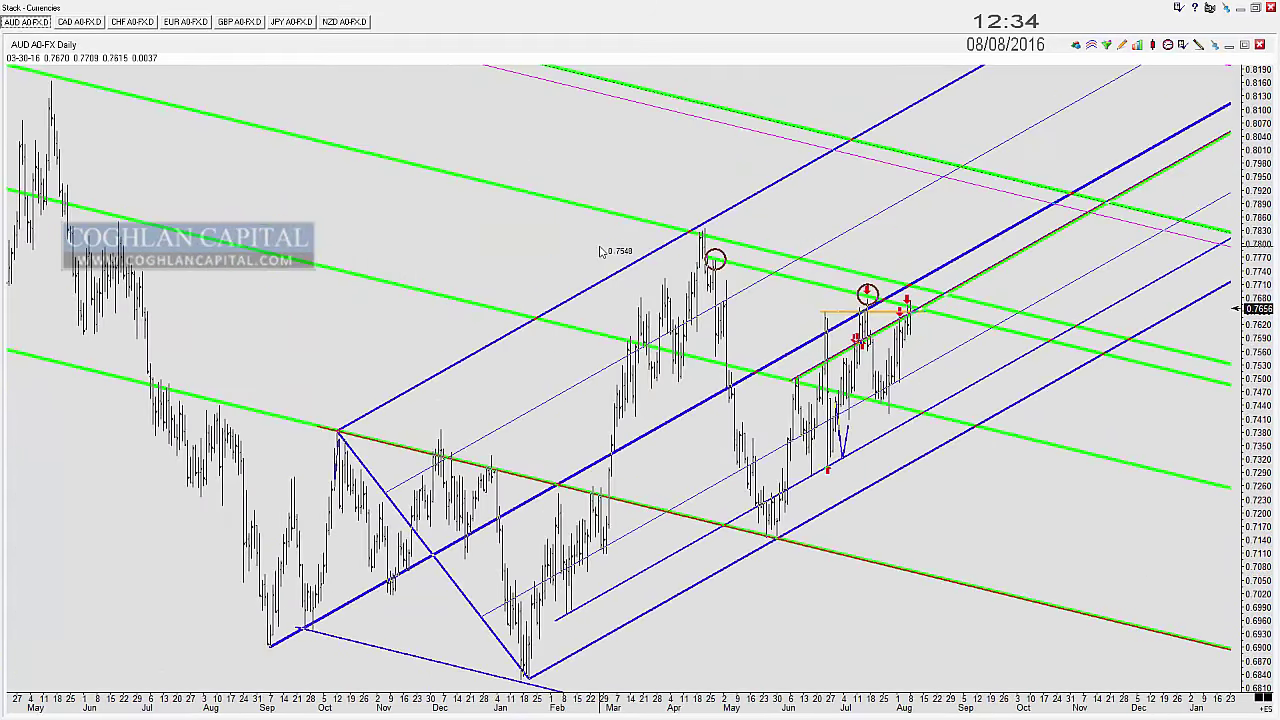
scroll(601, 252, up, 2)
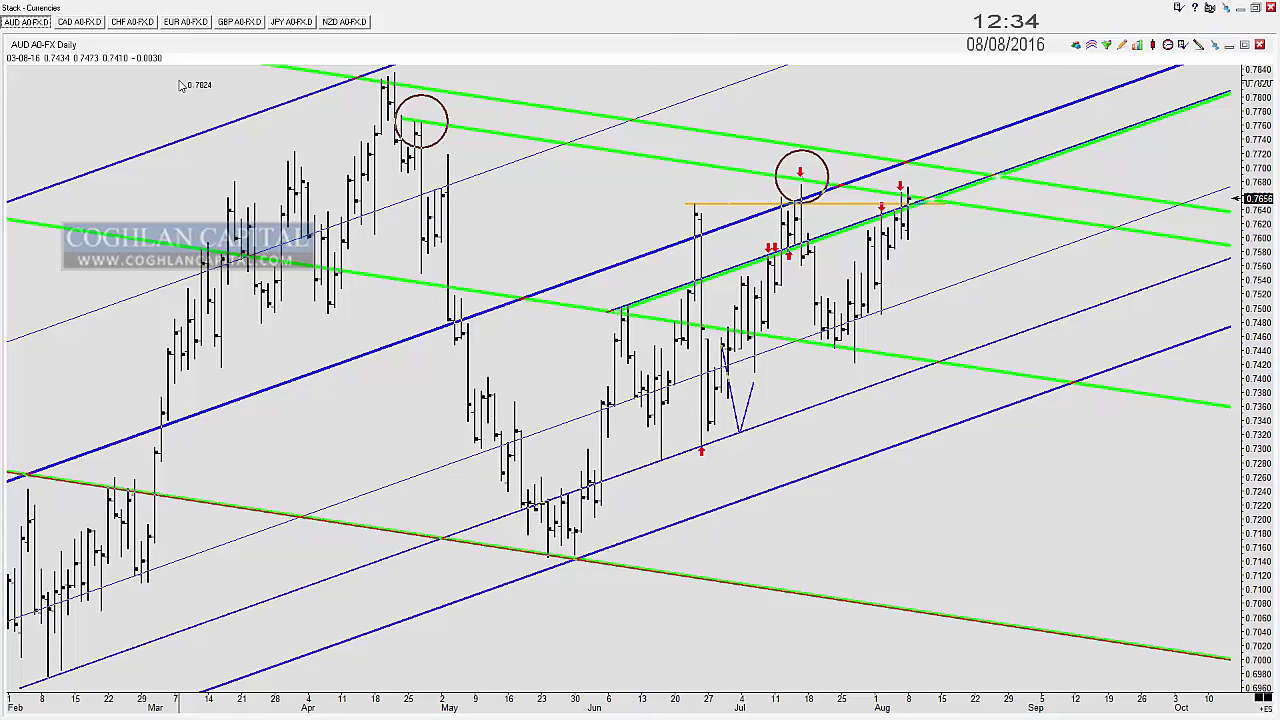
Step: Open the GBP A0-FX daily chart, refresh its data, and show the July and August bars up close
click(235, 23)
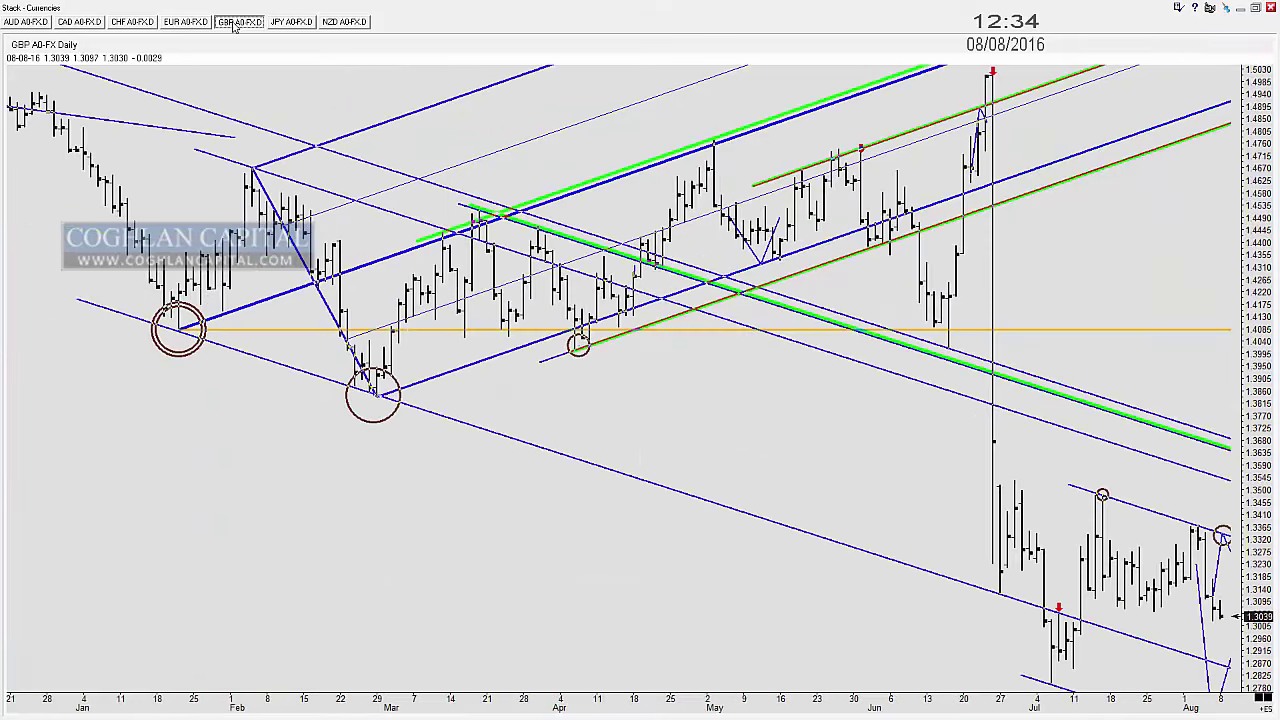
right_click(661, 390)
mouse_move(700, 434)
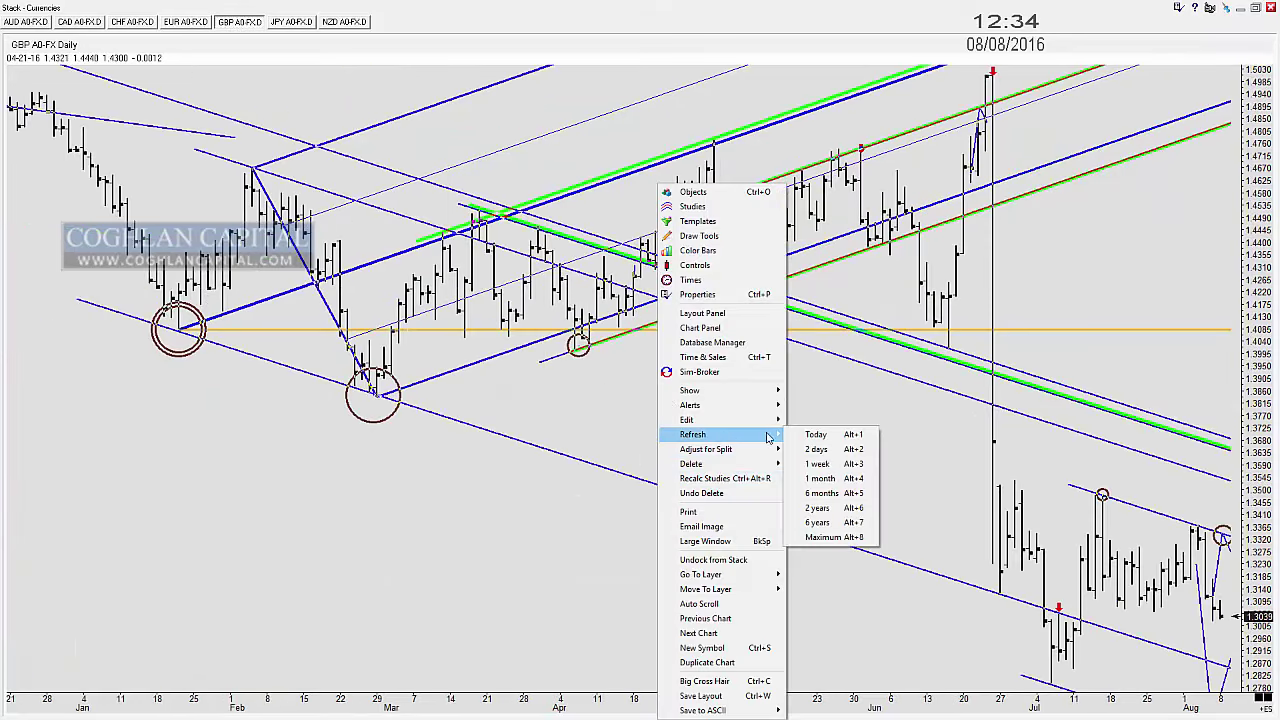
click(830, 489)
drag(640, 420, 389, 360)
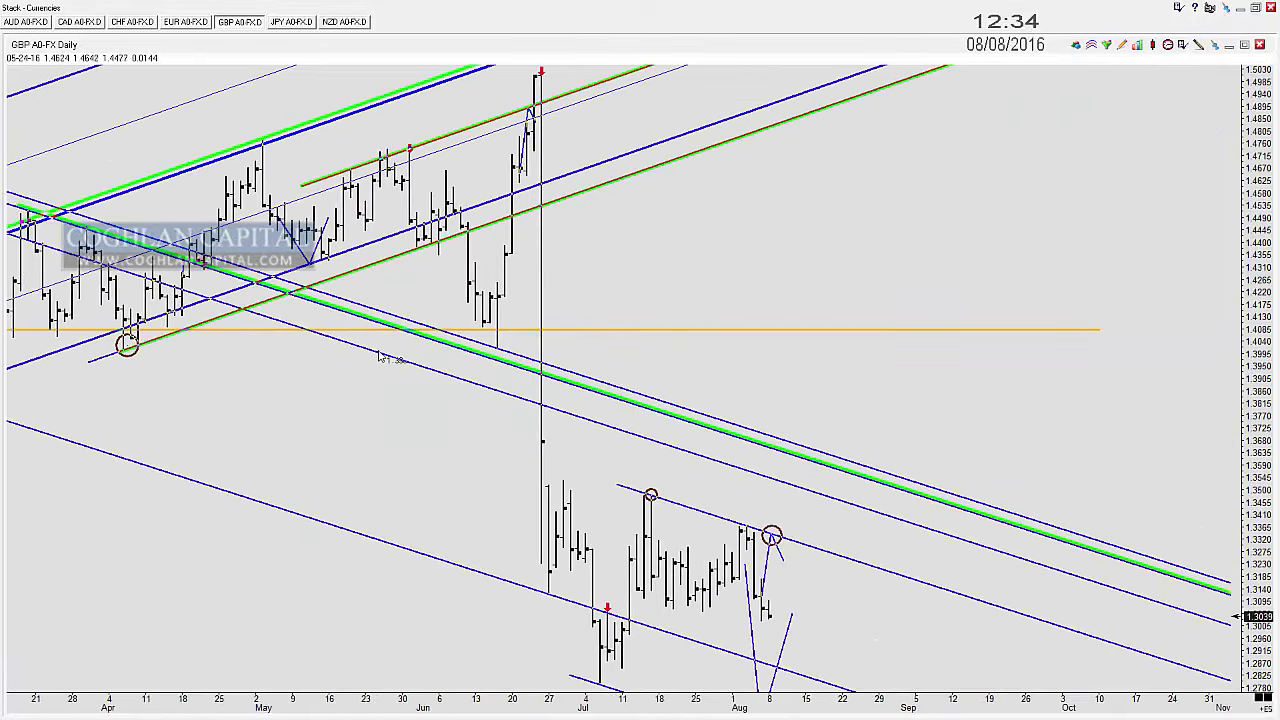
scroll(380, 345, up, 3)
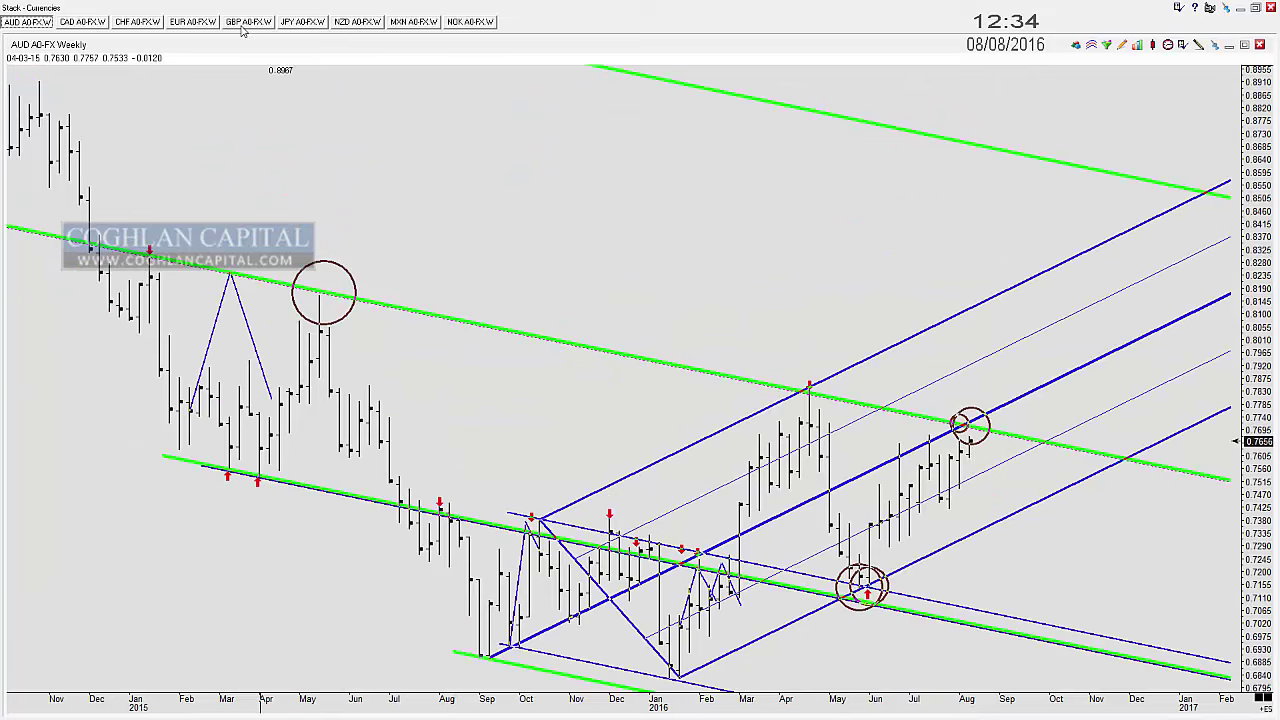
Step: Examine the January-to-June swings on the GBP A0-FX daily chart against the rising and falling parallels
click(245, 22)
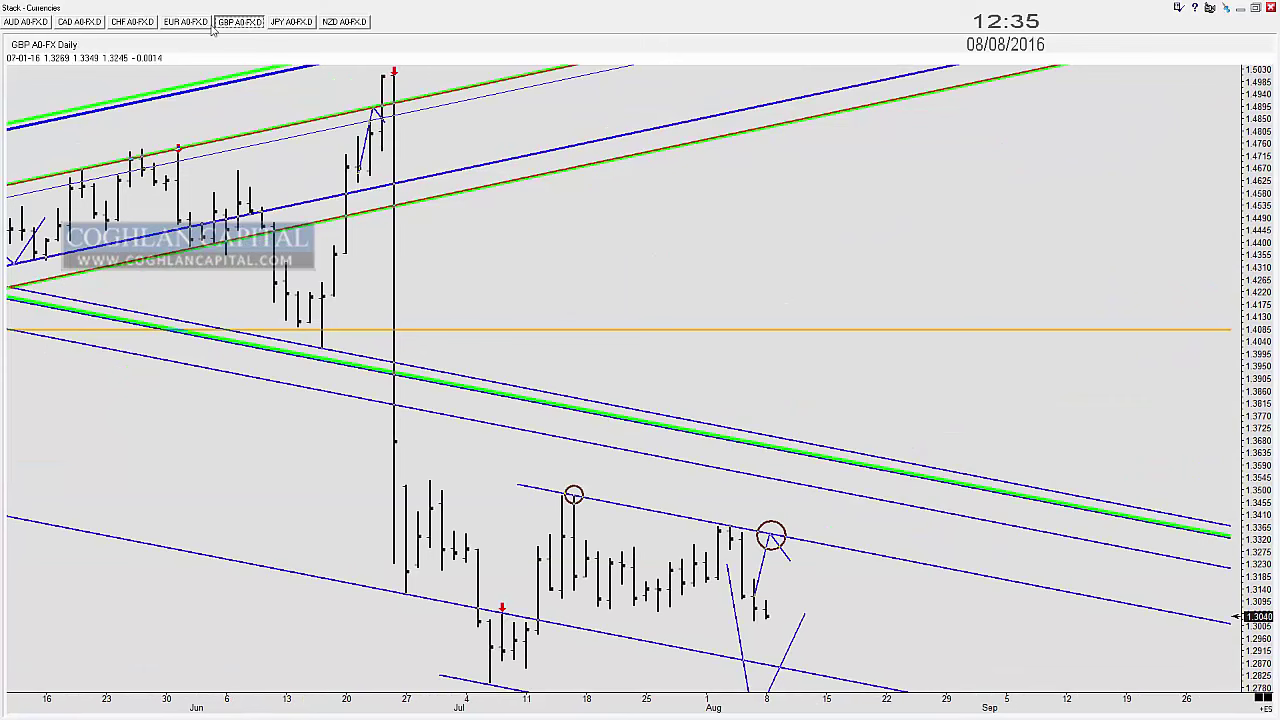
drag(264, 150, 950, 266)
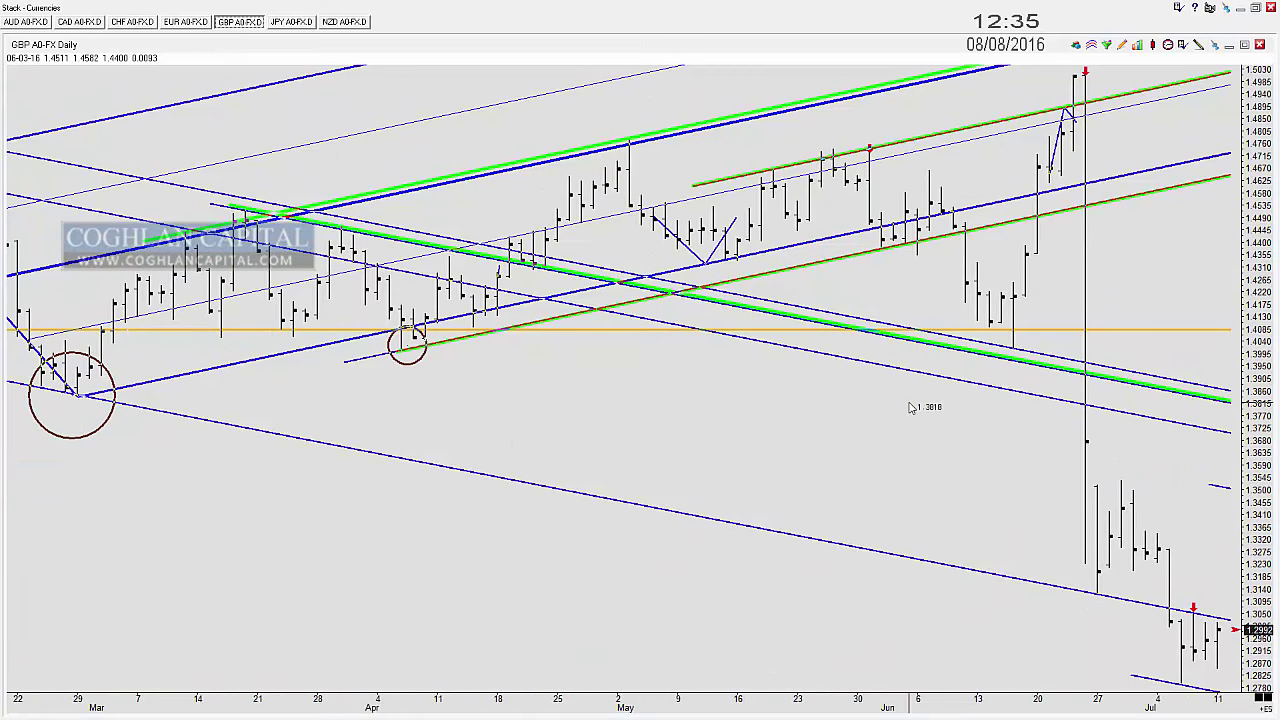
scroll(912, 408, down, 1)
scroll(918, 412, down, 1)
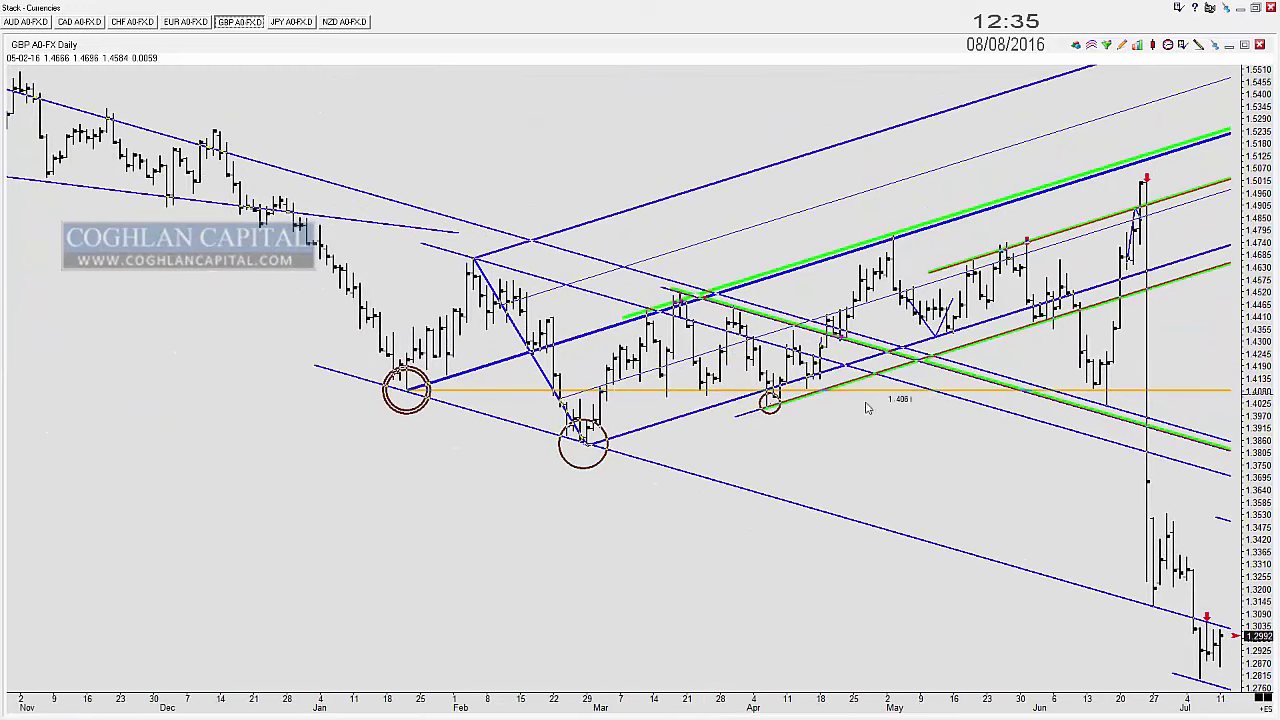
scroll(884, 400, up, 4)
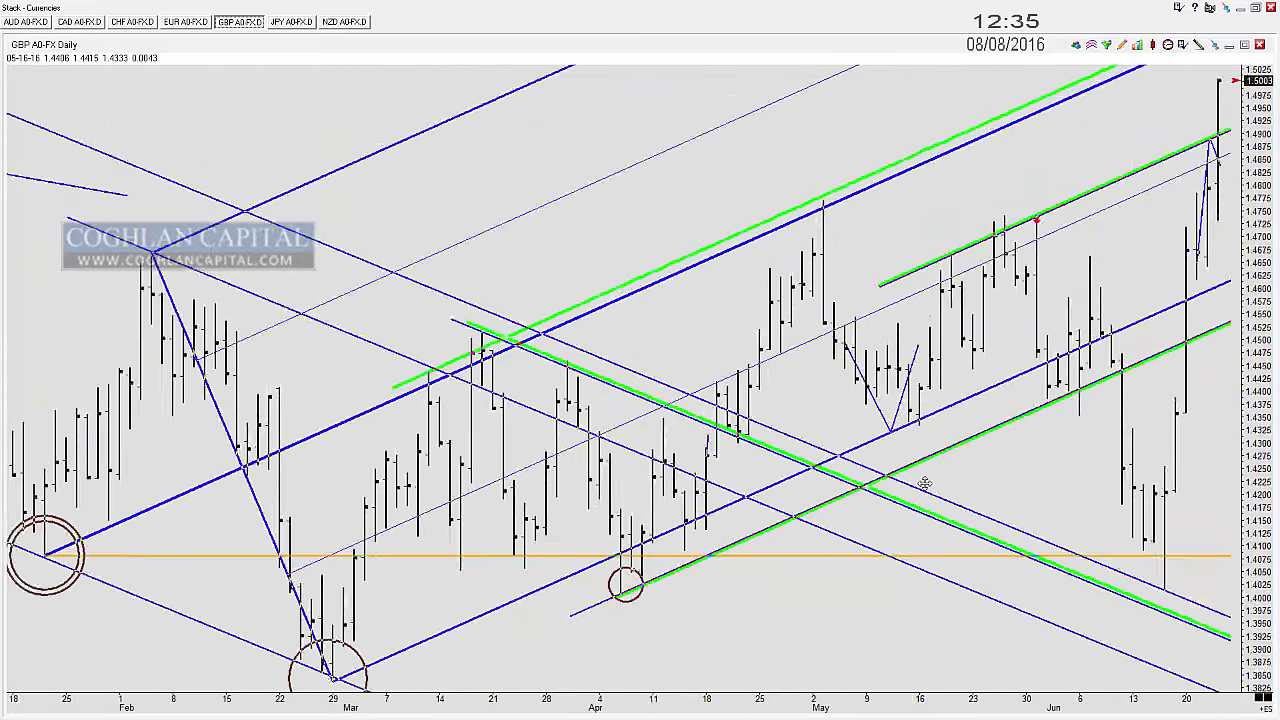
drag(923, 483, 942, 487)
mouse_move(846, 586)
mouse_down()
mouse_move(830, 585)
mouse_move(849, 576)
mouse_up()
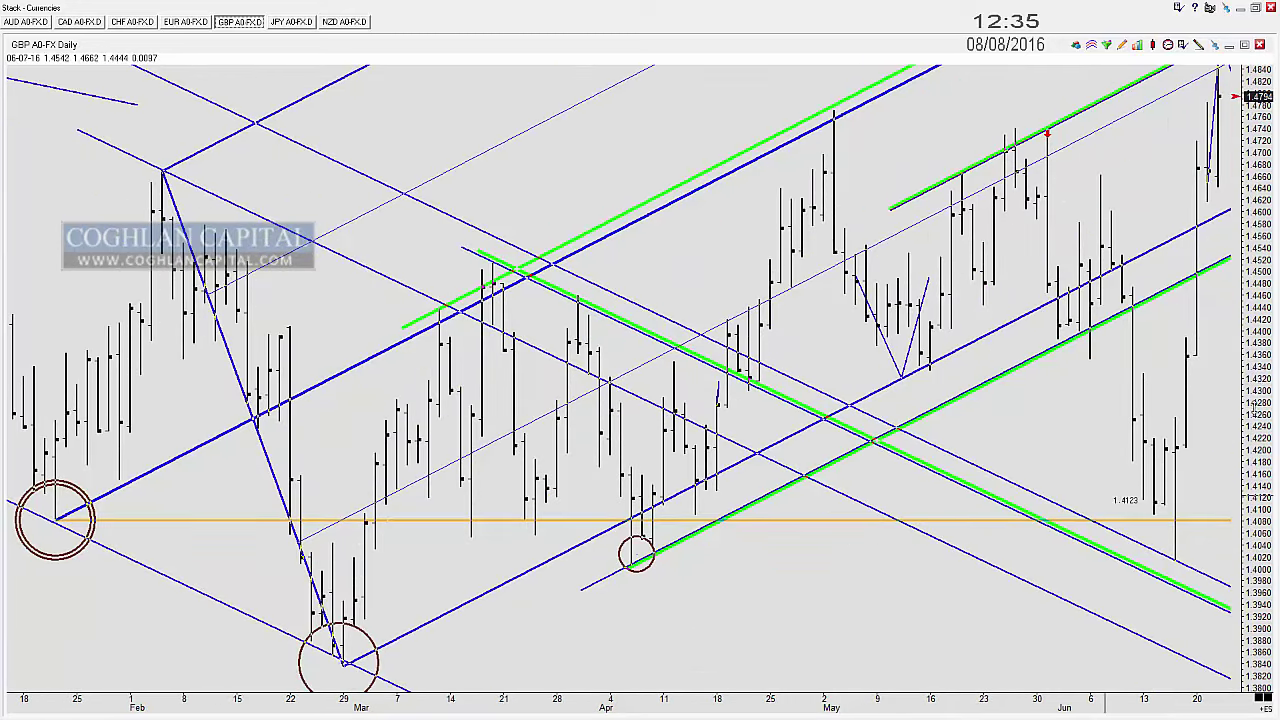
drag(1254, 545, 1252, 636)
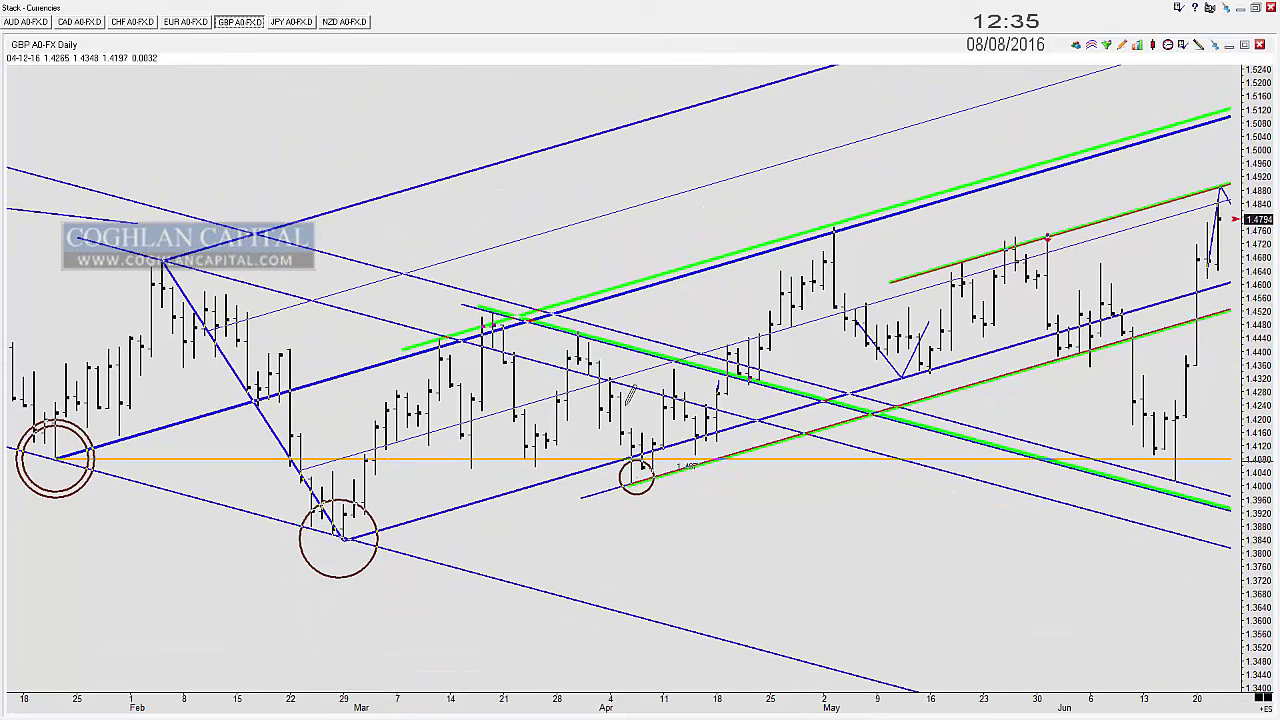
Step: Place a series of large circles along the rising price channel from late March to mid-June
drag(514, 416, 599, 399)
click(635, 376)
click(756, 330)
click(867, 301)
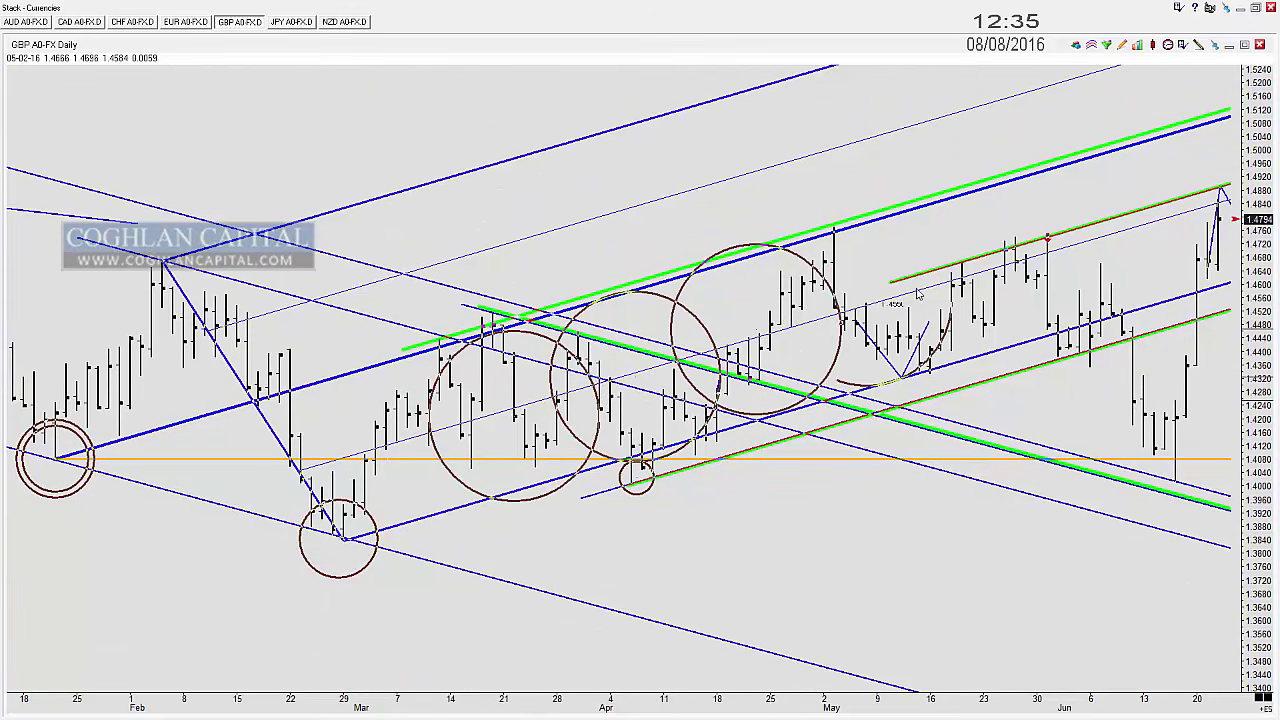
click(989, 273)
click(1093, 238)
click(1184, 212)
Step: Remove the large circles from the rising price channel
key(Delete)
key(Delete)
key(Delete)
key(ctrl+z)
key(ctrl+z)
key(ctrl+z)
key(ctrl+z)
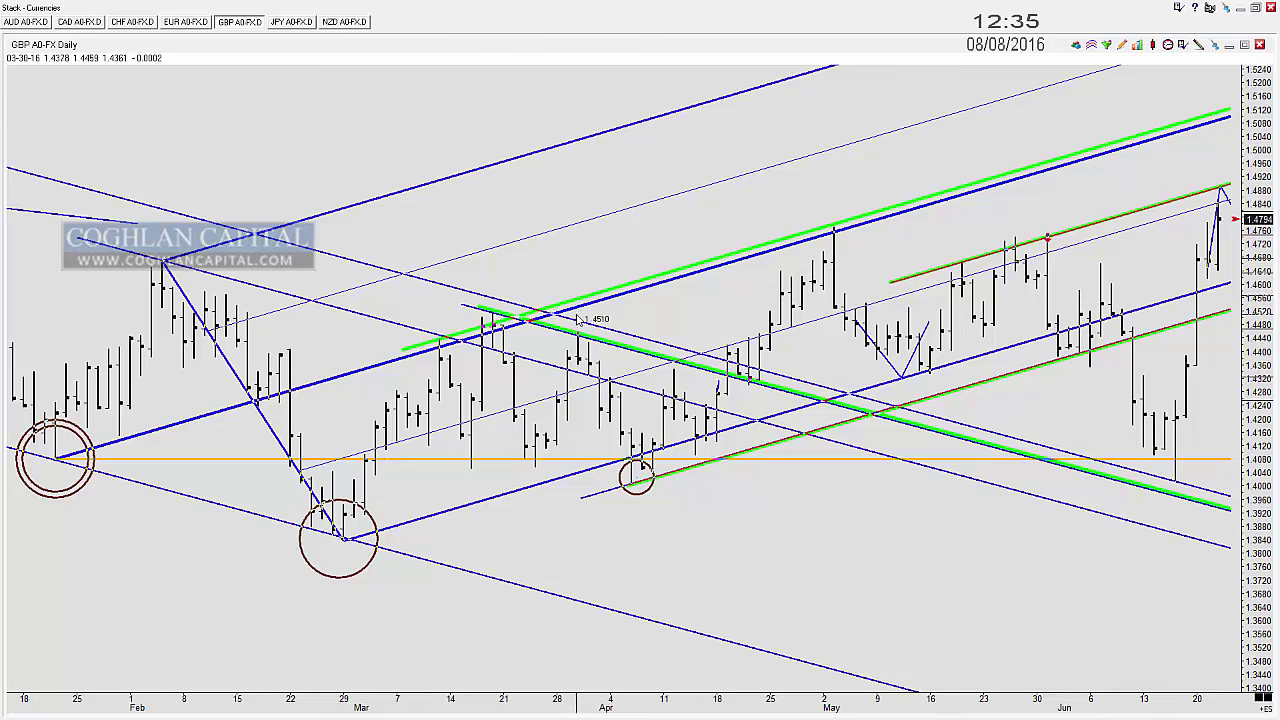
Step: Try circling the late-May highs at the upper red-green parallel, and remove the circles
click(1004, 249)
click(1048, 237)
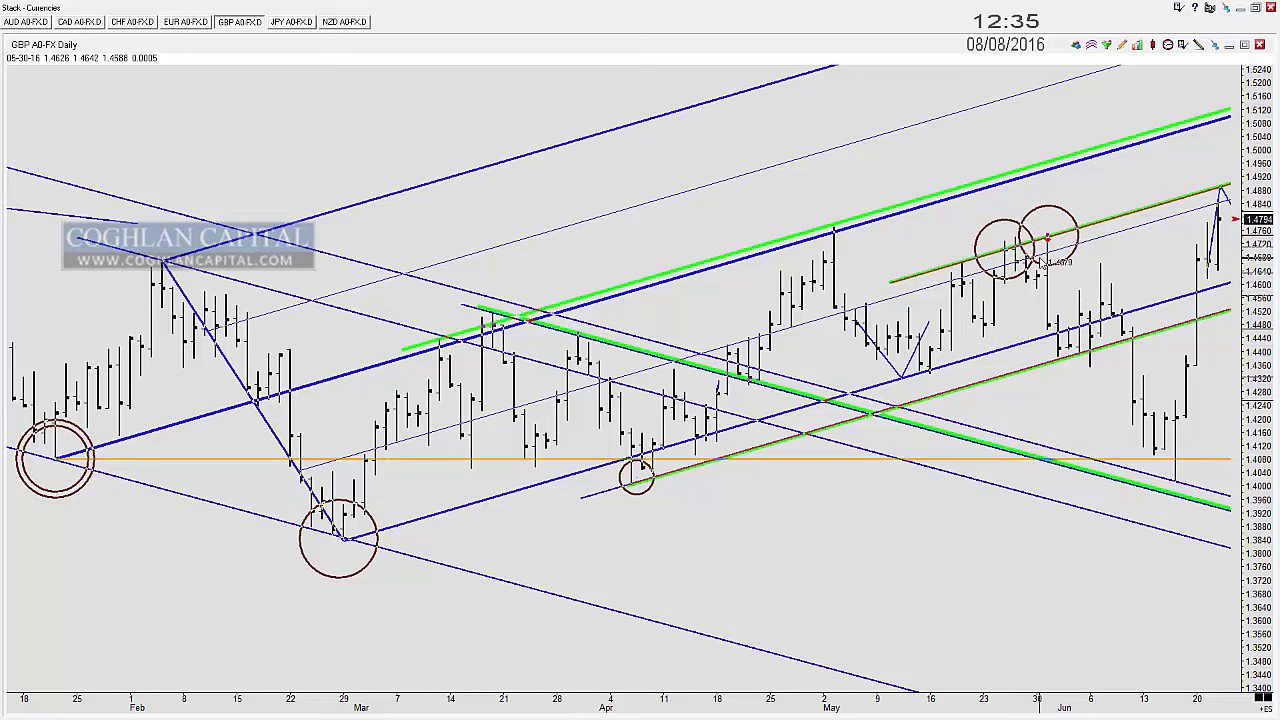
key(Escape)
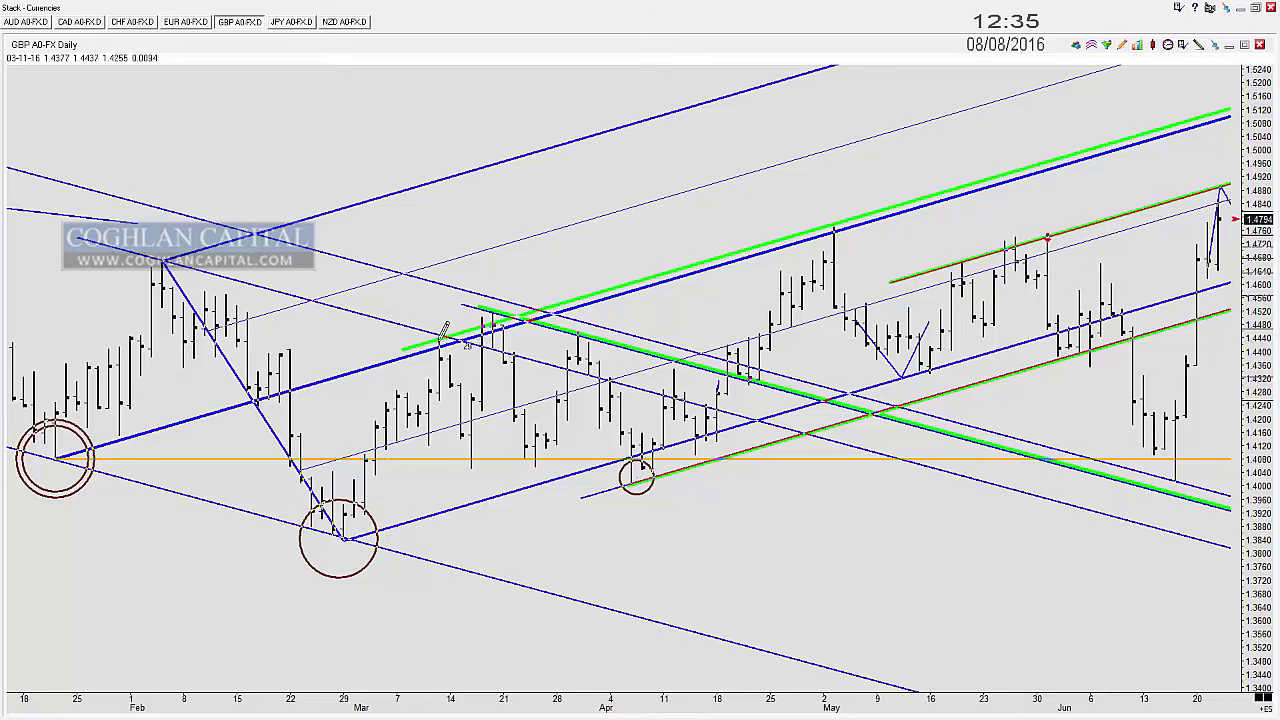
Step: Circle the two mid-March highs and the early-May high touching the upper green parallel
click(438, 338)
click(488, 325)
click(840, 226)
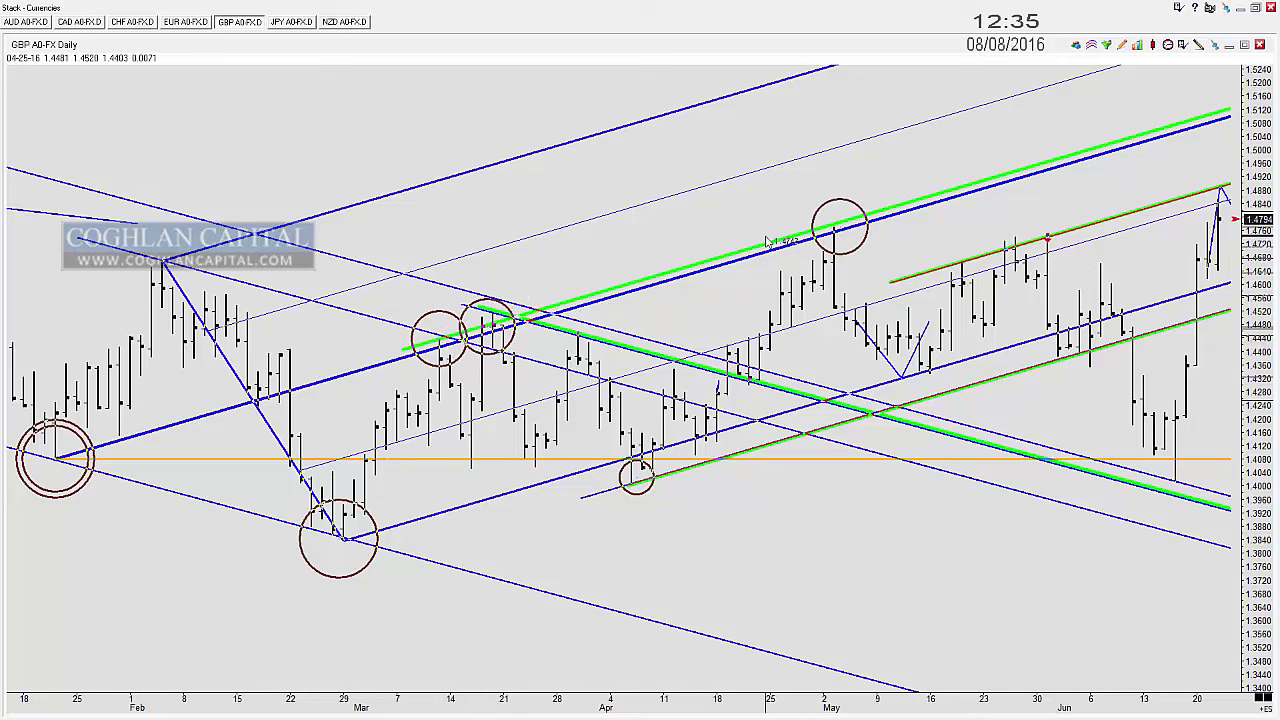
Step: Circle the run of April lows near the lower red-green parallel and the mid-May low on the blue parallel
click(631, 469)
click(635, 466)
click(672, 456)
click(699, 447)
click(720, 437)
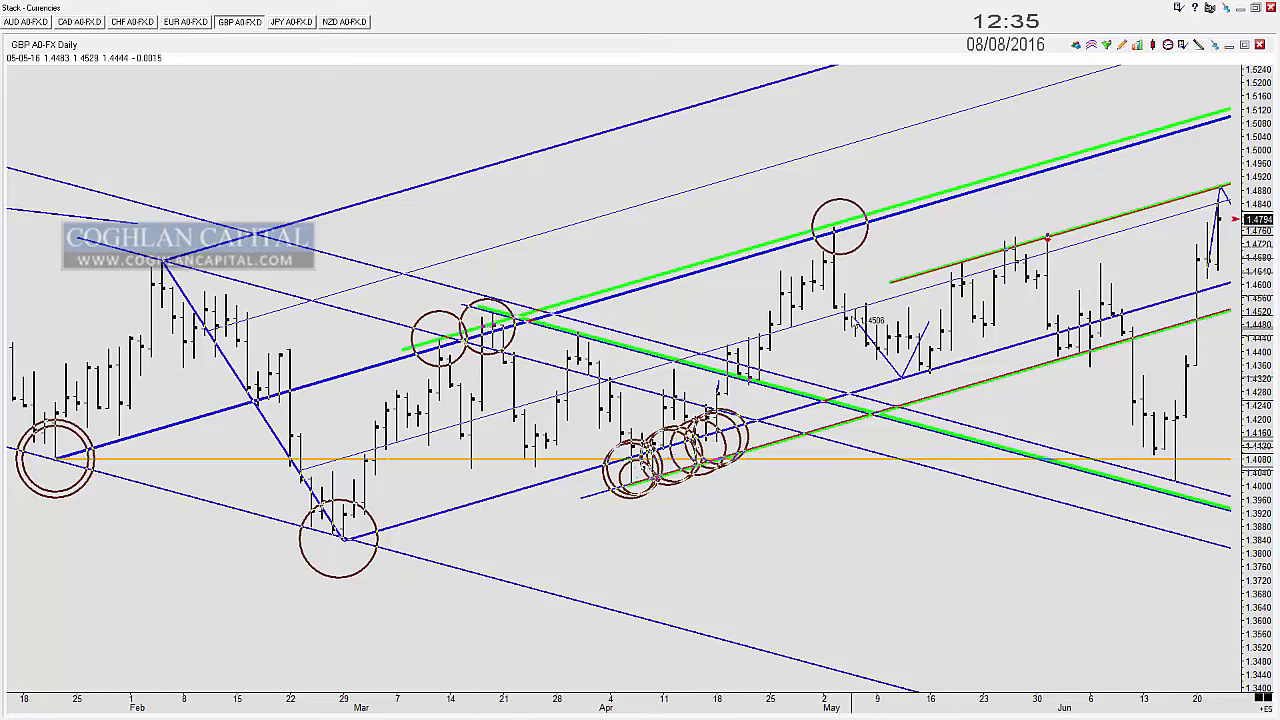
click(931, 370)
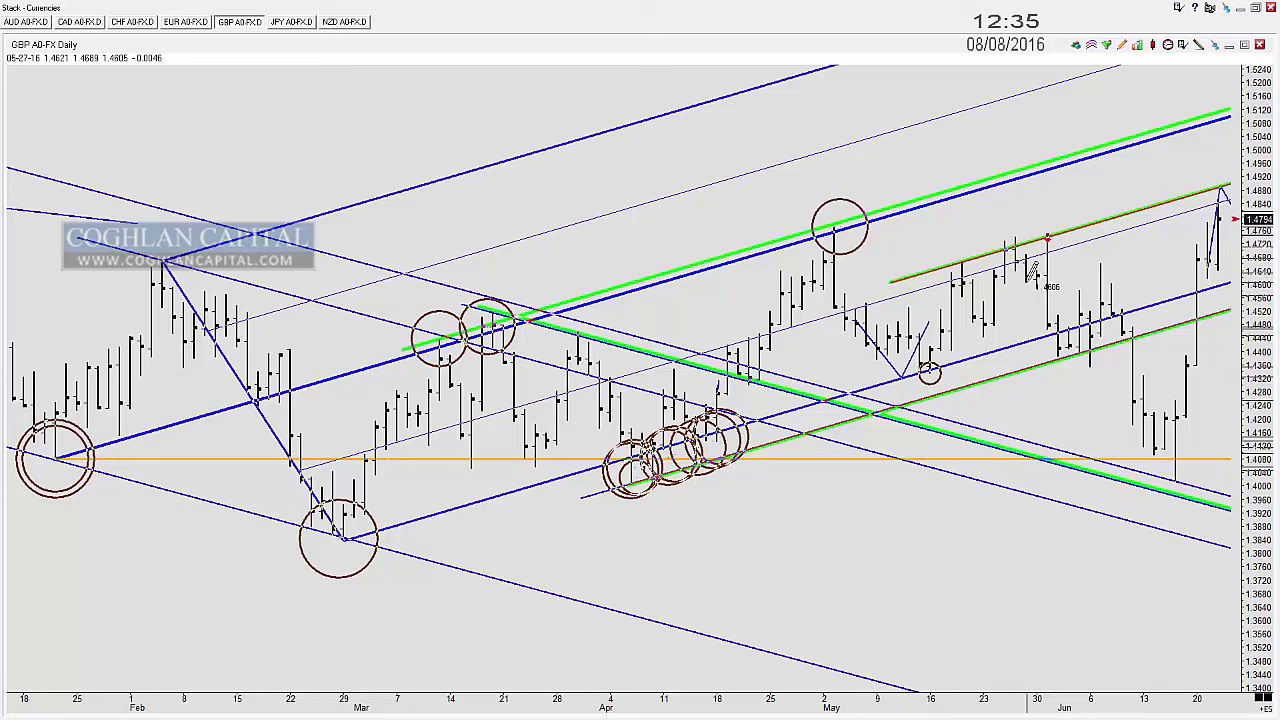
Step: Circle the three highs from mid-May to the start of June along the upper red-green parallel
click(961, 262)
click(1009, 245)
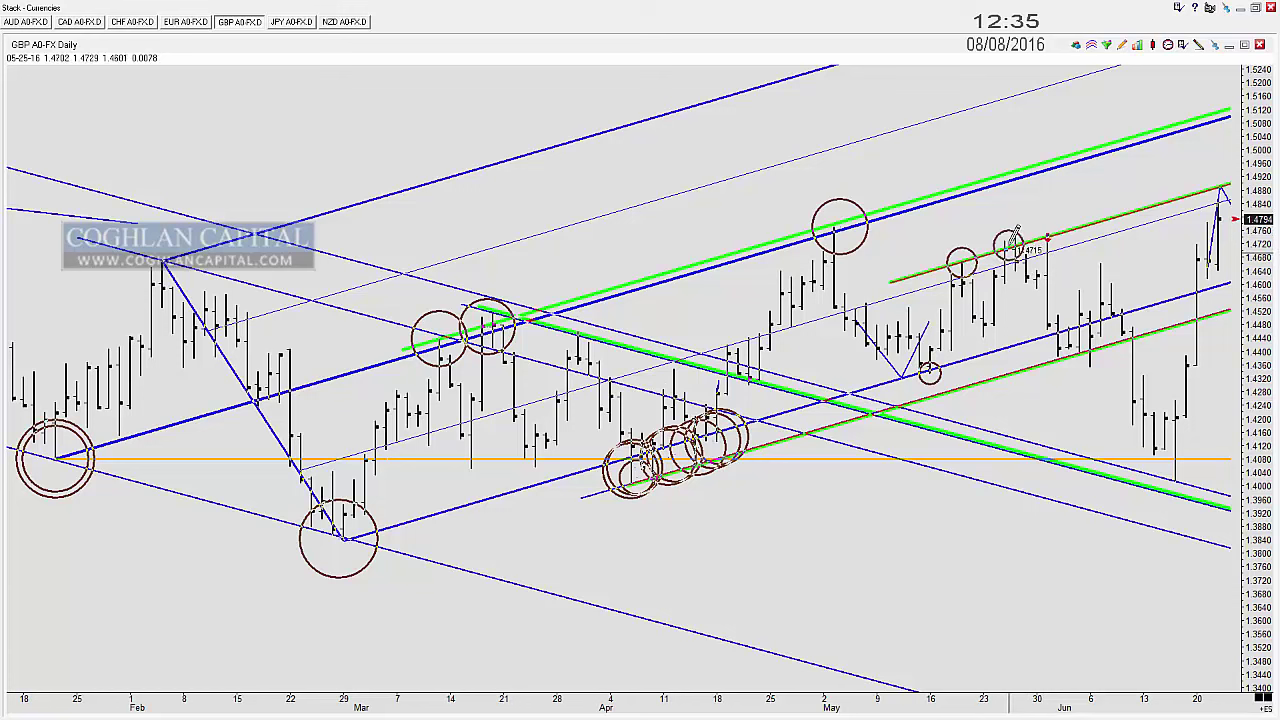
click(1046, 239)
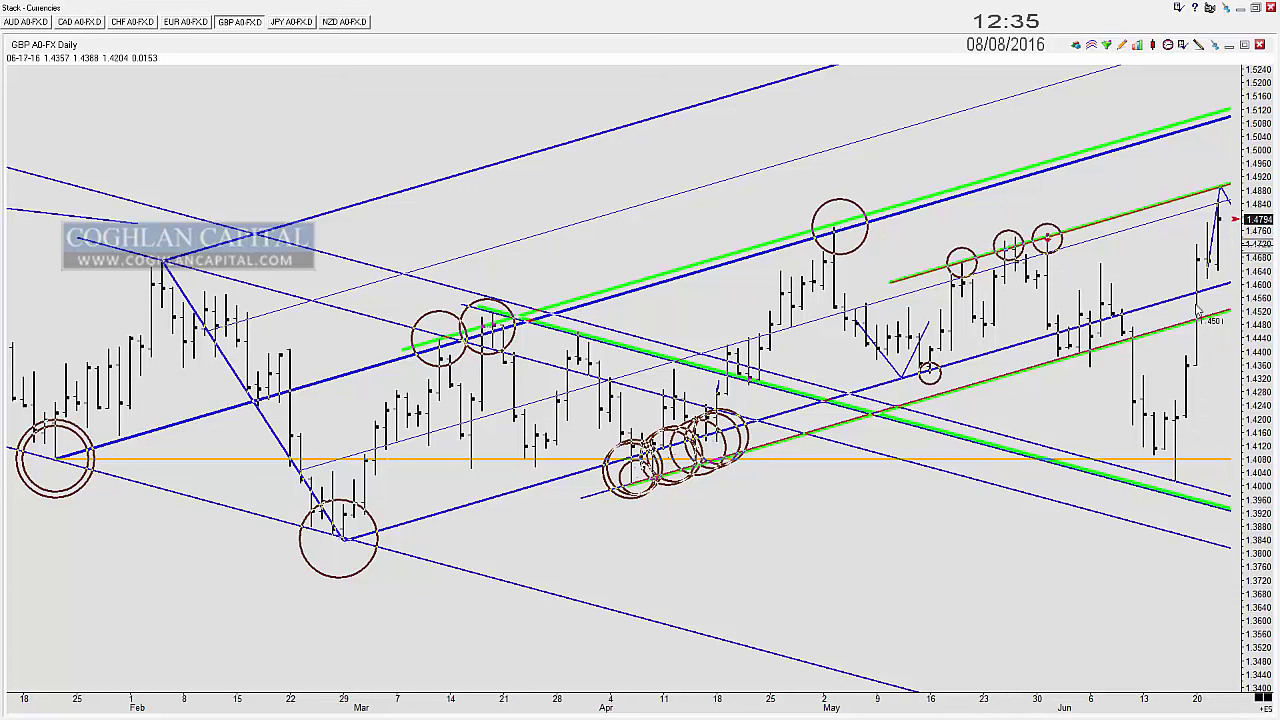
Step: Trace the June decline down to the mid-June low with a chain of small circles, and delete them
mouse_move(1040, 283)
mouse_down()
mouse_move(1095, 345)
mouse_move(1168, 476)
mouse_up()
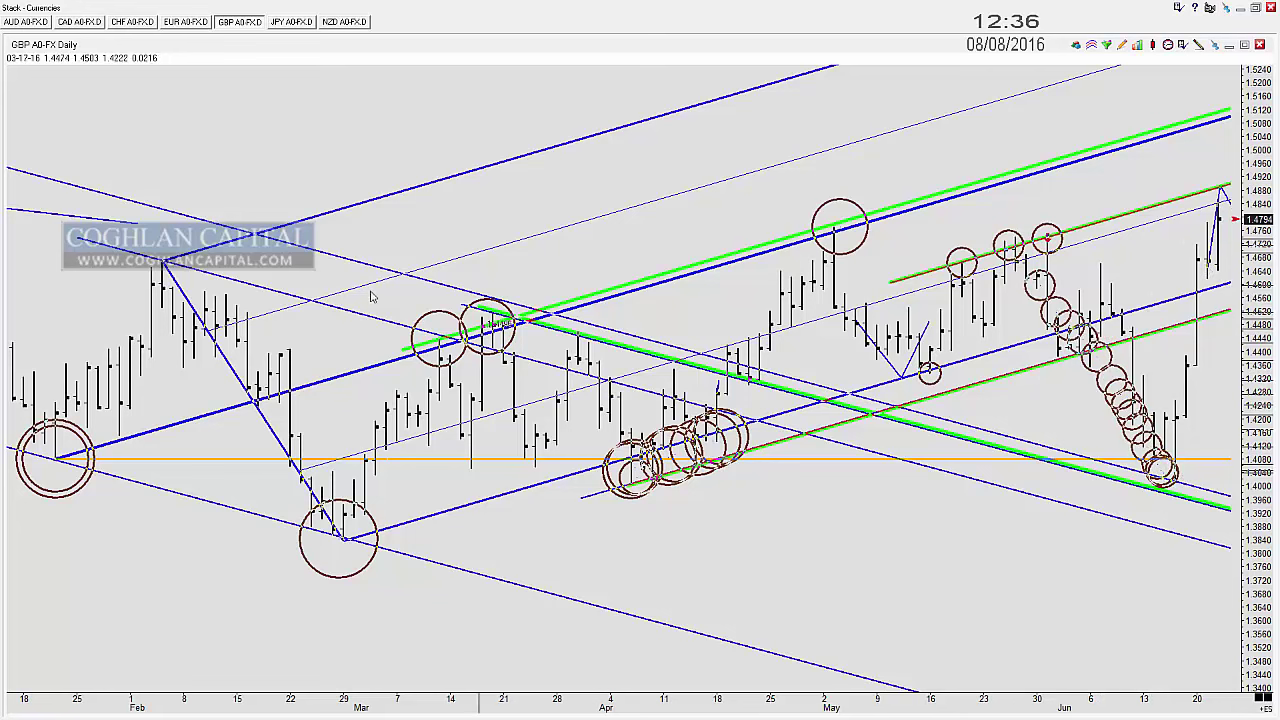
key(Delete)
key(Delete)
key(Delete)
key(Delete)
key(Delete)
key(Delete)
key(Delete)
key(Delete)
key(Delete)
key(Delete)
key(Delete)
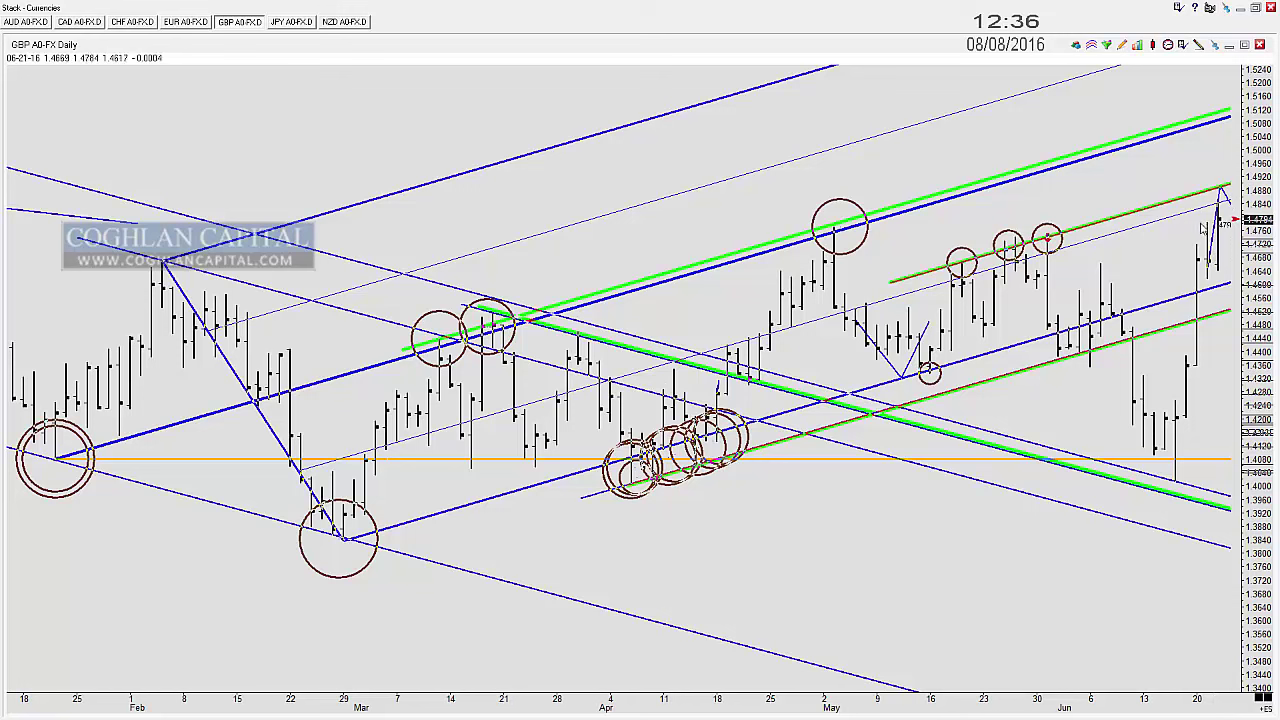
Step: Examine the mid-June rally and the late-June drop that follow the circled highs on the GBP daily chart
drag(1161, 247, 1145, 248)
key(Right)
key(Right)
key(Right)
key(Right)
key(Right)
key(Right)
key(Right)
key(Right)
key(Right)
key(Right)
key(Right)
key(Right)
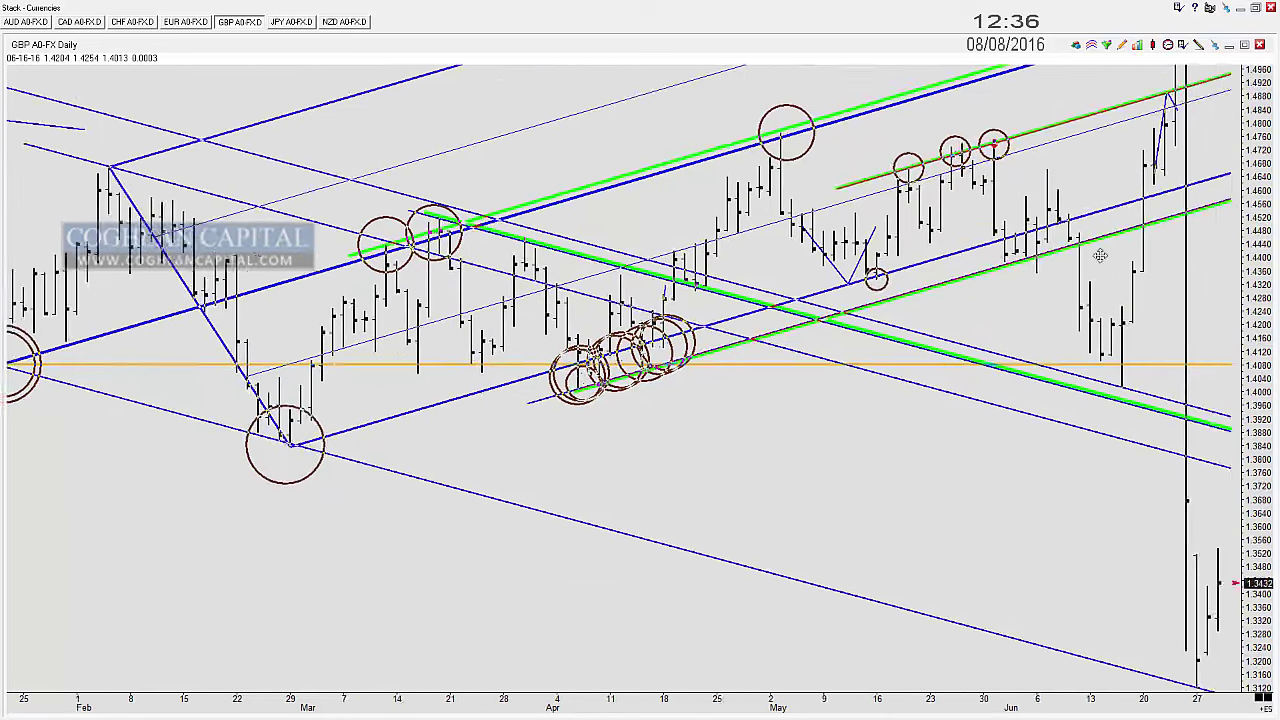
drag(1123, 316, 1127, 326)
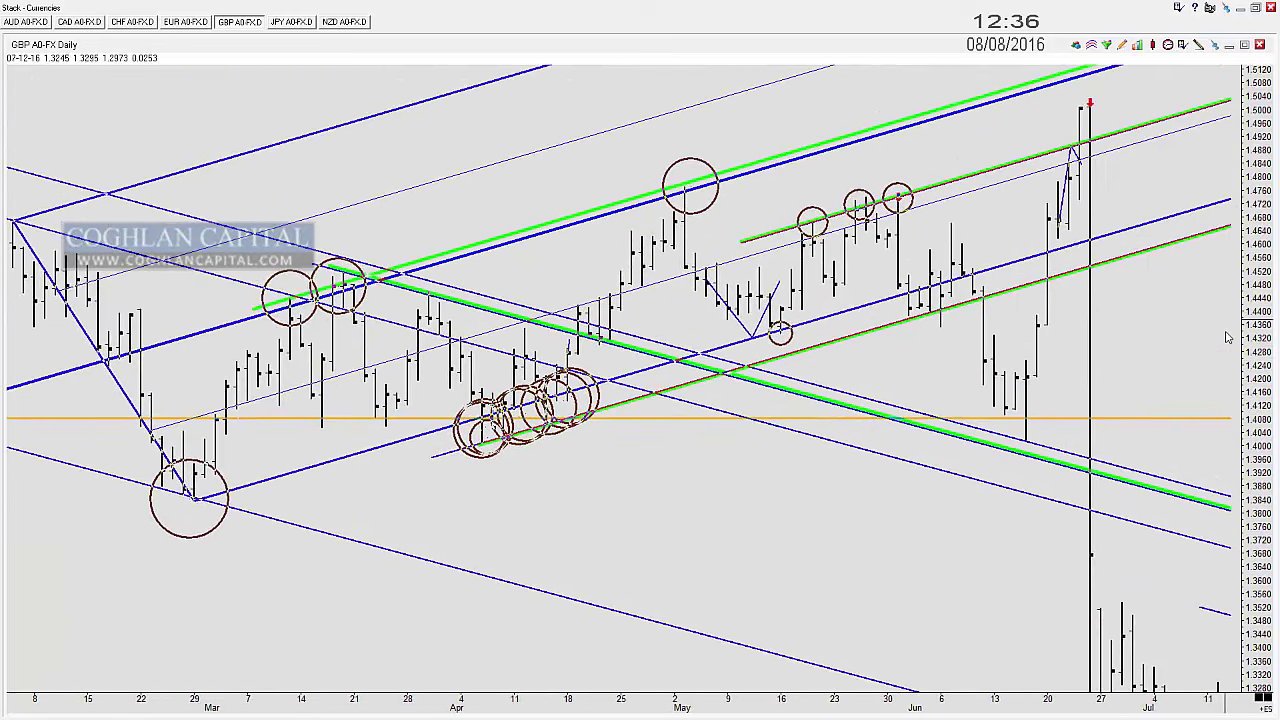
Step: Circle the late-June low on the descending blue parallel of the GBP daily chart
drag(1258, 390, 1258, 470)
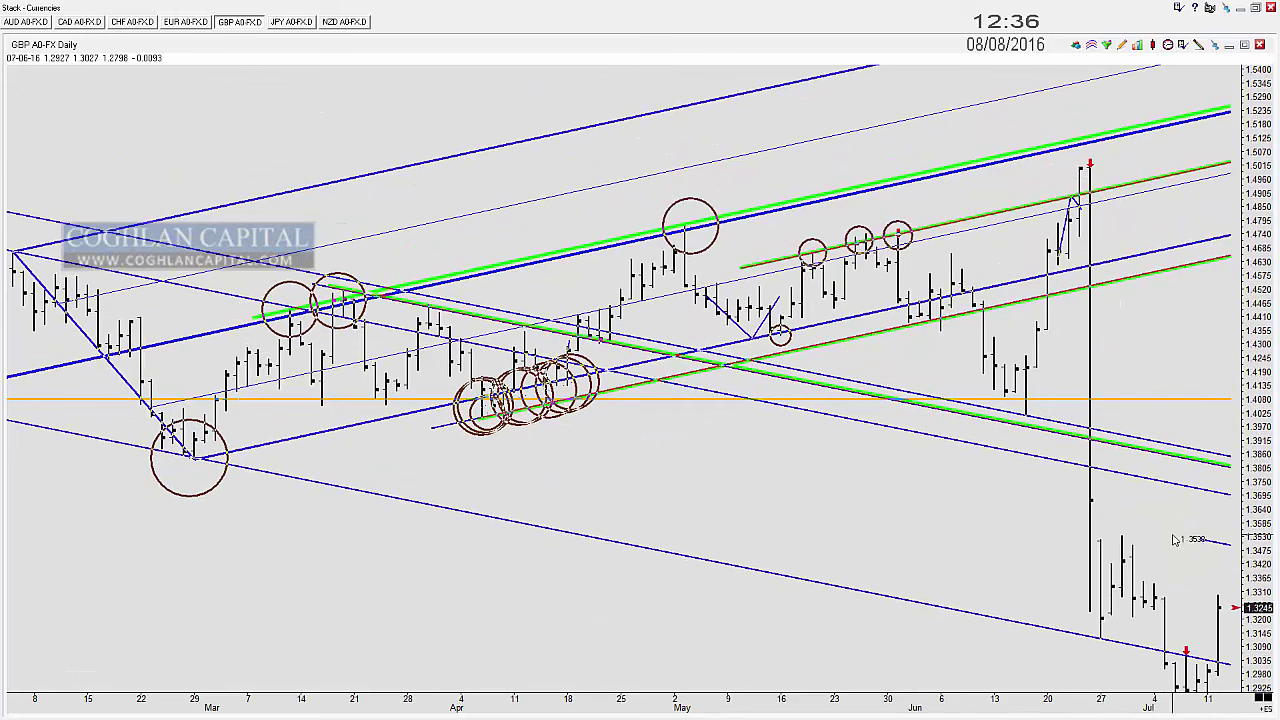
drag(1180, 540, 559, 403)
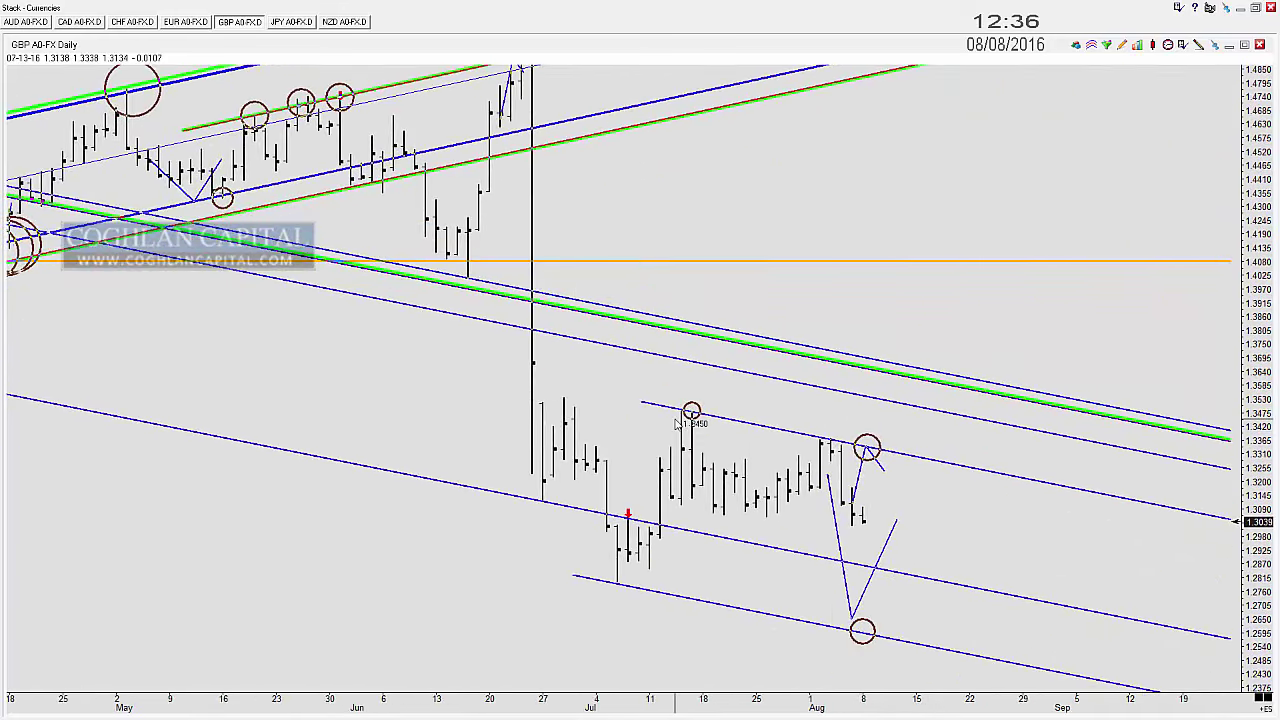
drag(272, 318, 203, 325)
scroll(386, 446, up, 2)
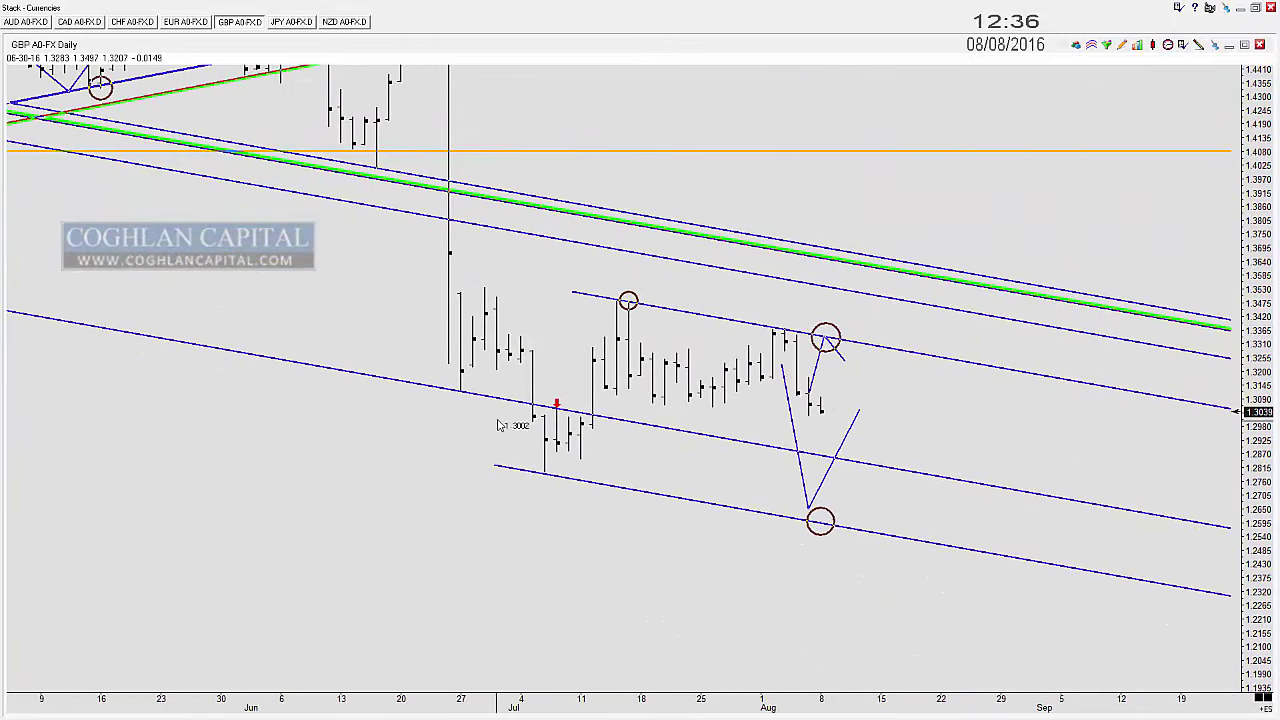
click(460, 390)
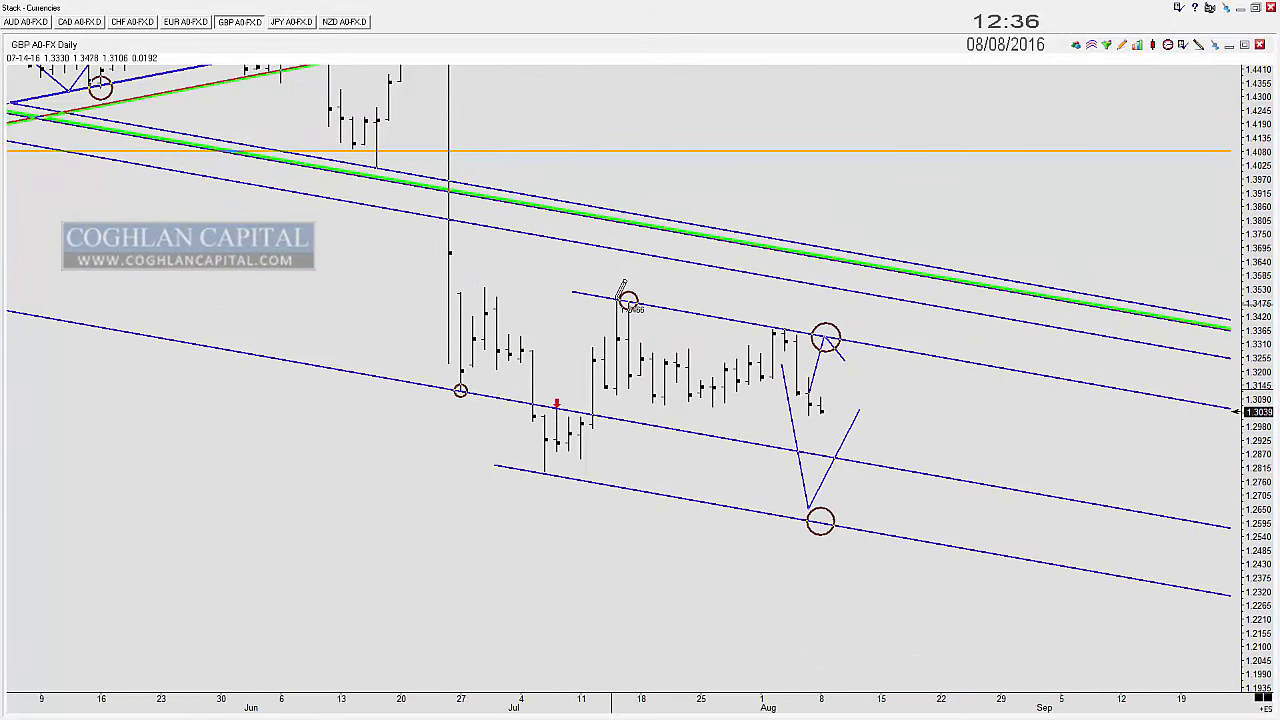
Step: Trace the early-August decline from the upper blue parallel with a chain of small circles, and delete them
click(780, 328)
click(794, 349)
click(797, 354)
click(803, 373)
click(806, 379)
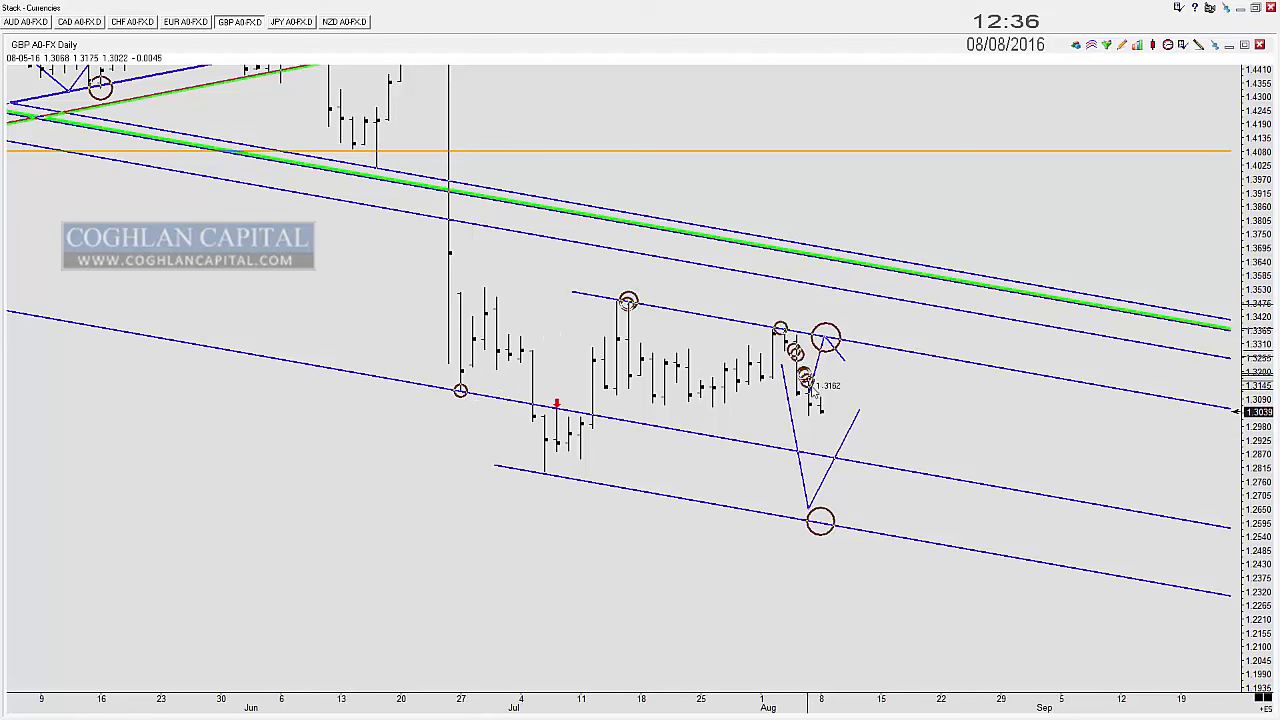
click(816, 398)
click(817, 406)
click(821, 418)
drag(824, 430, 850, 470)
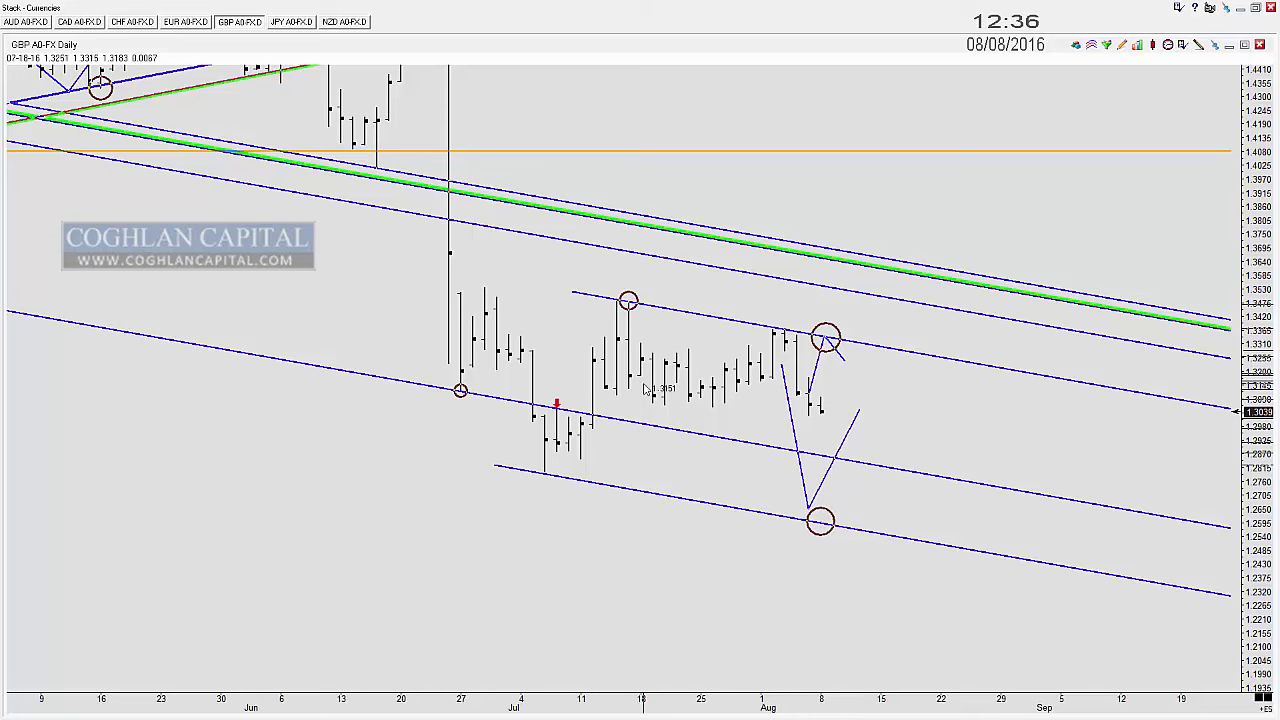
Step: Open the EUR daily chart and examine its rising parallels from late February through August
click(186, 22)
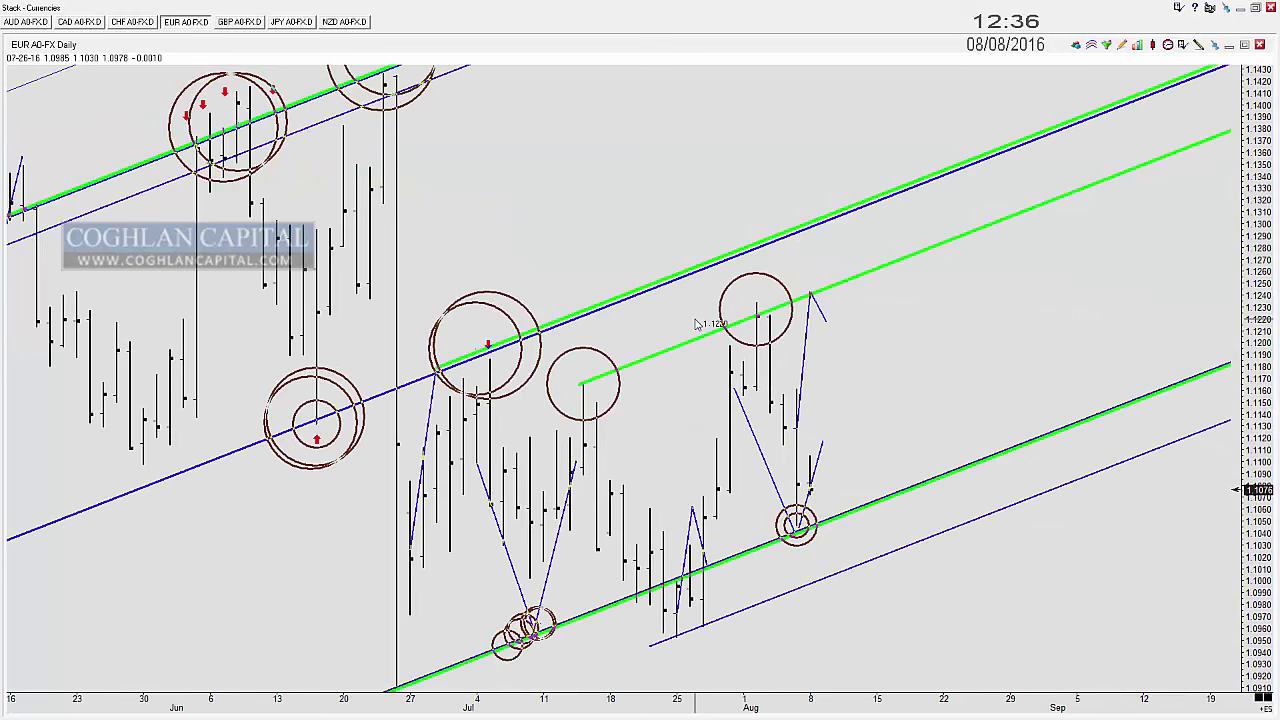
drag(834, 467, 1186, 378)
scroll(1058, 368, down, 2)
scroll(1056, 369, down, 3)
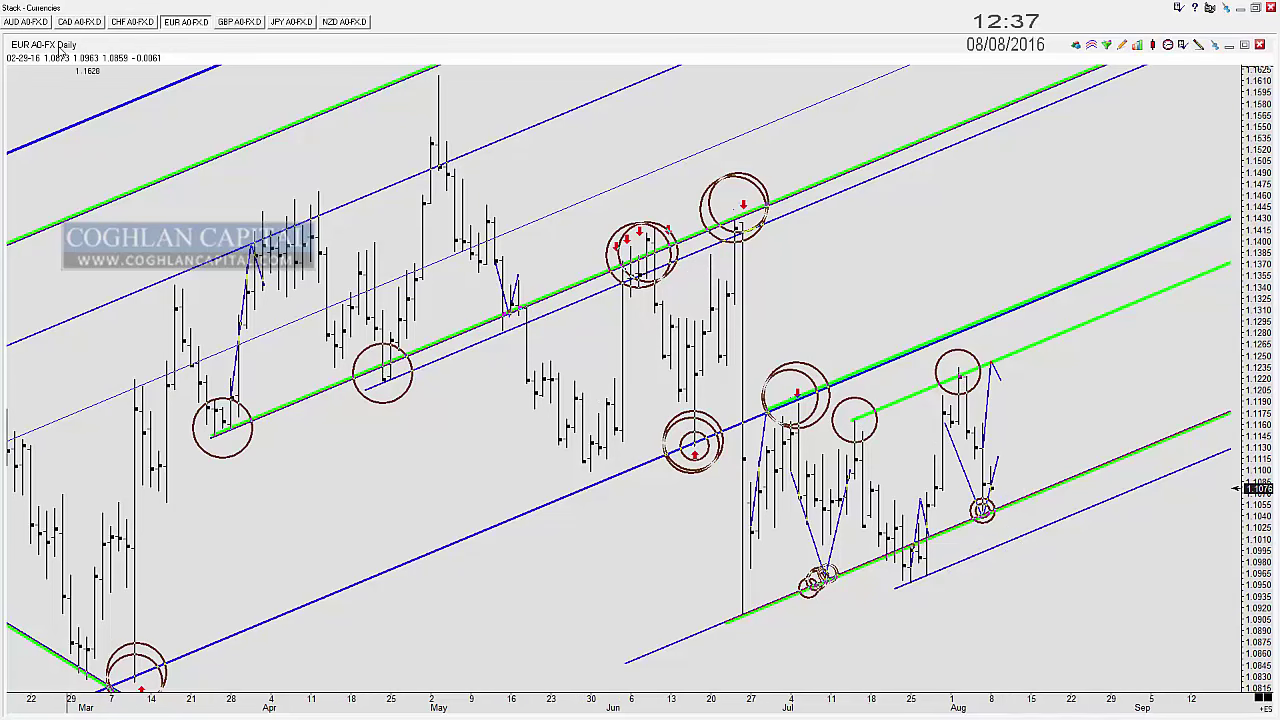
Step: Open the CHF daily chart and circle the early-August lows on the rising line and the projected target on the descending line
click(132, 22)
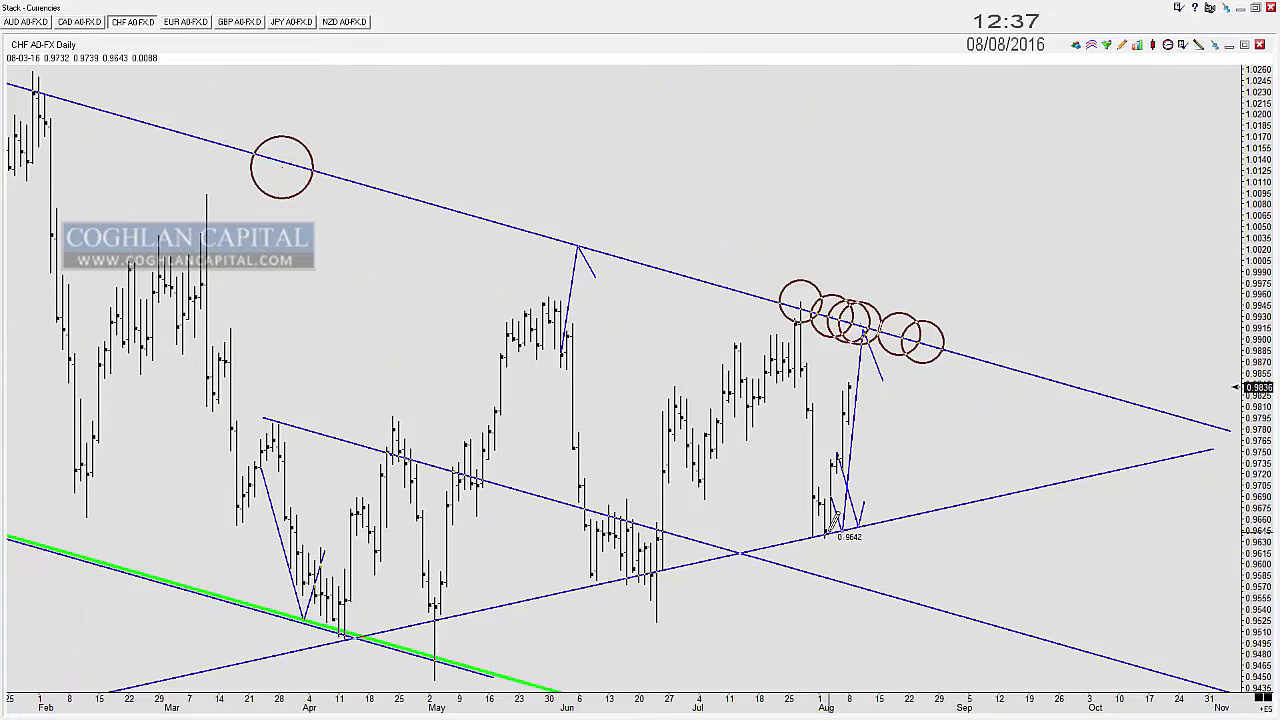
click(831, 531)
click(816, 537)
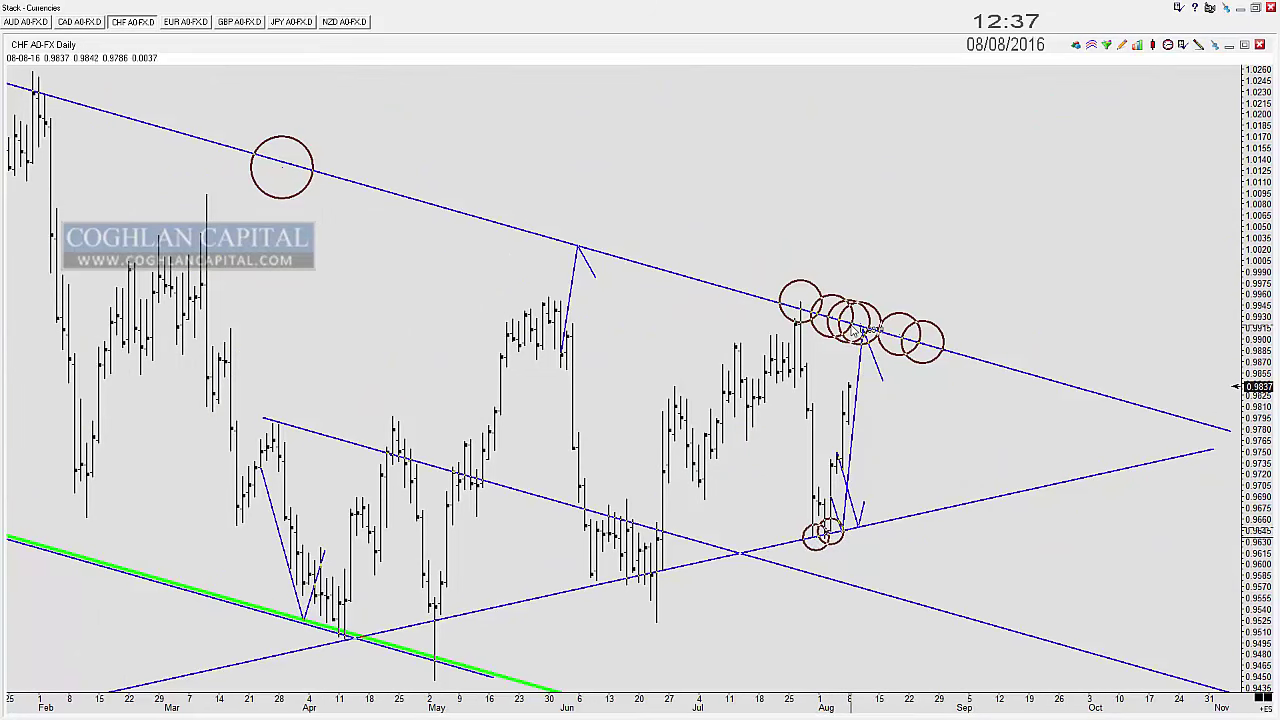
click(849, 324)
click(861, 328)
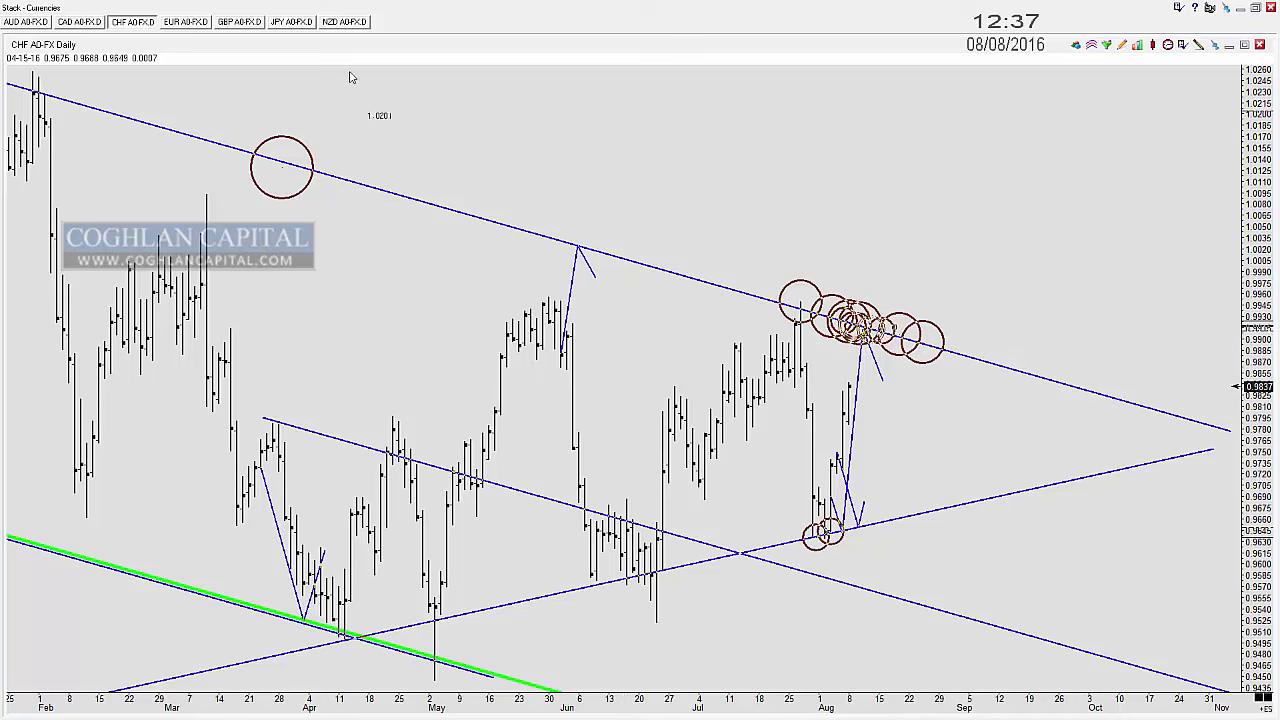
Step: Open the JPY daily chart and circle the end-of-January high below the upper red parallel
click(292, 22)
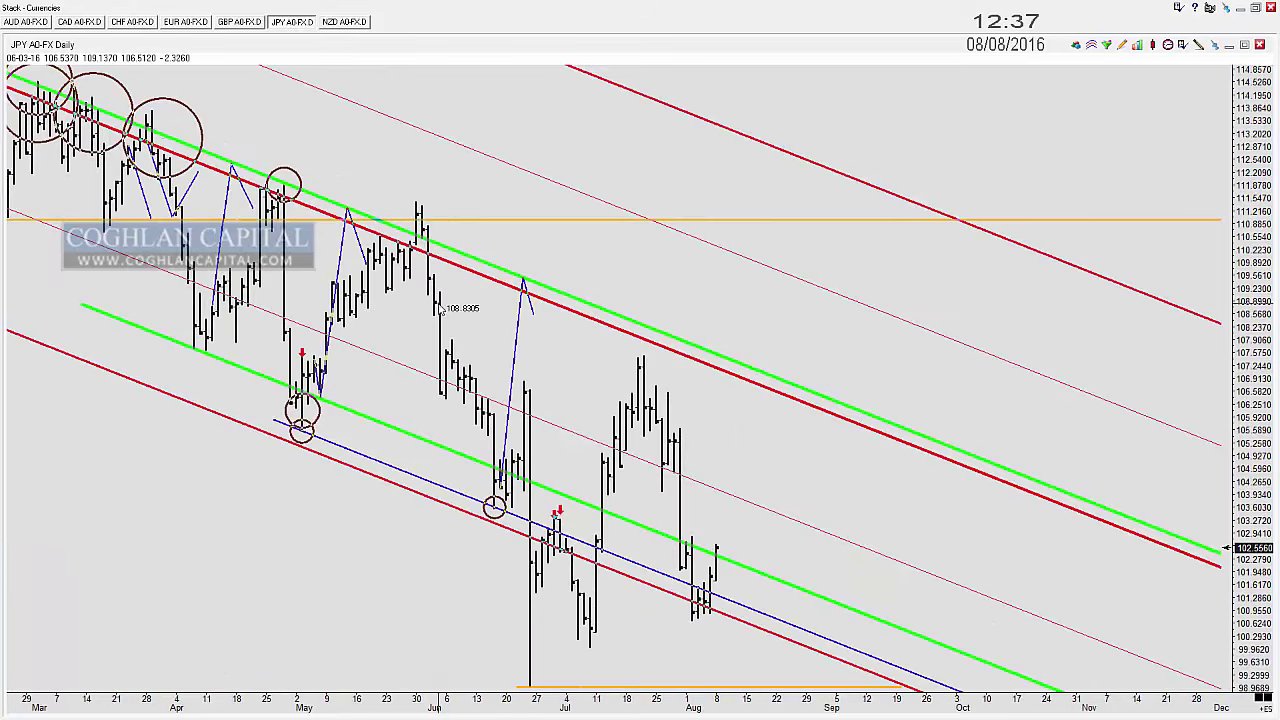
drag(758, 426, 1068, 420)
scroll(568, 362, down, 1)
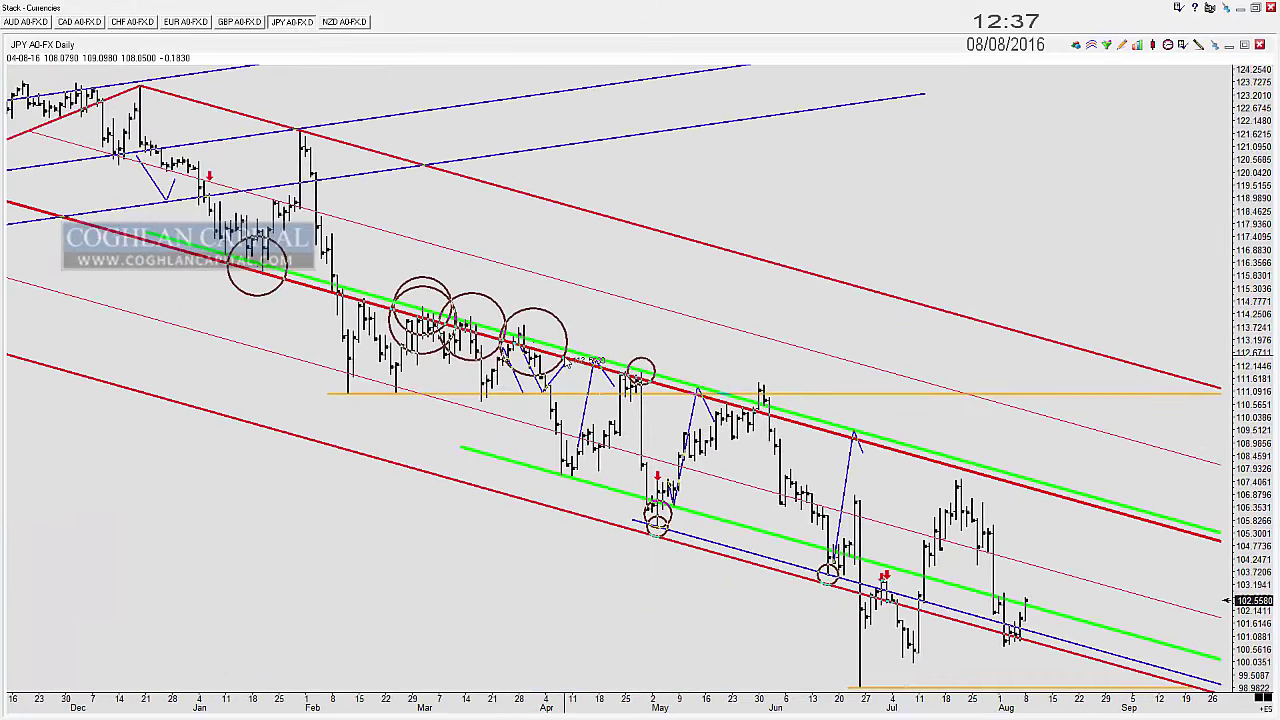
drag(306, 497, 440, 480)
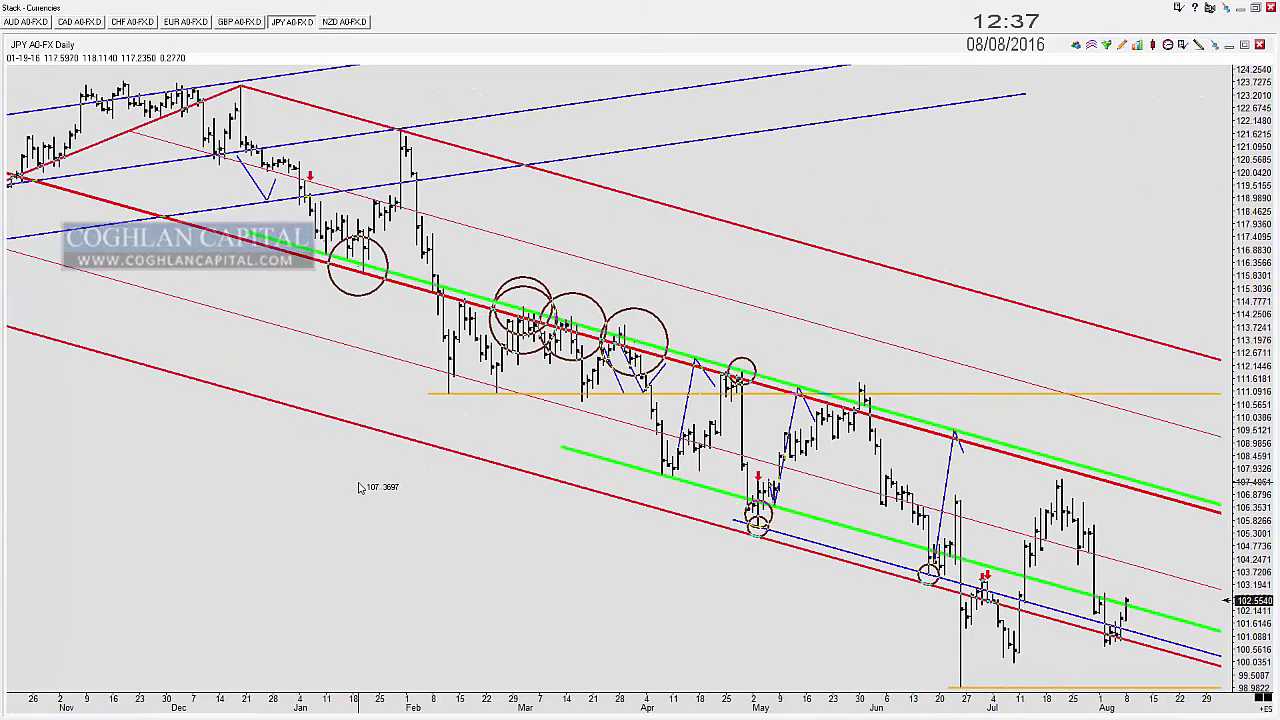
click(402, 131)
click(366, 275)
click(327, 254)
key(ctrl+z)
key(ctrl+z)
Step: Circle the touches along the red-green parallel pair from the late-January low to the highs at the start of June
key(Up)
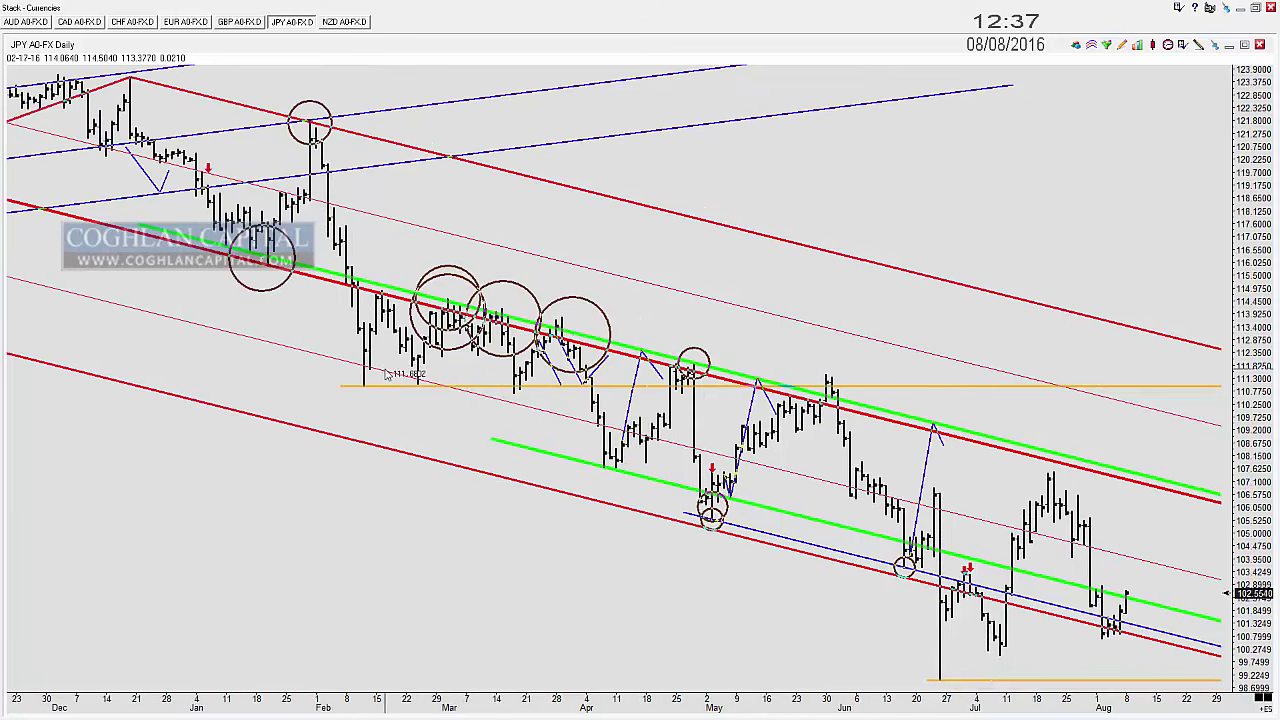
drag(272, 258, 290, 262)
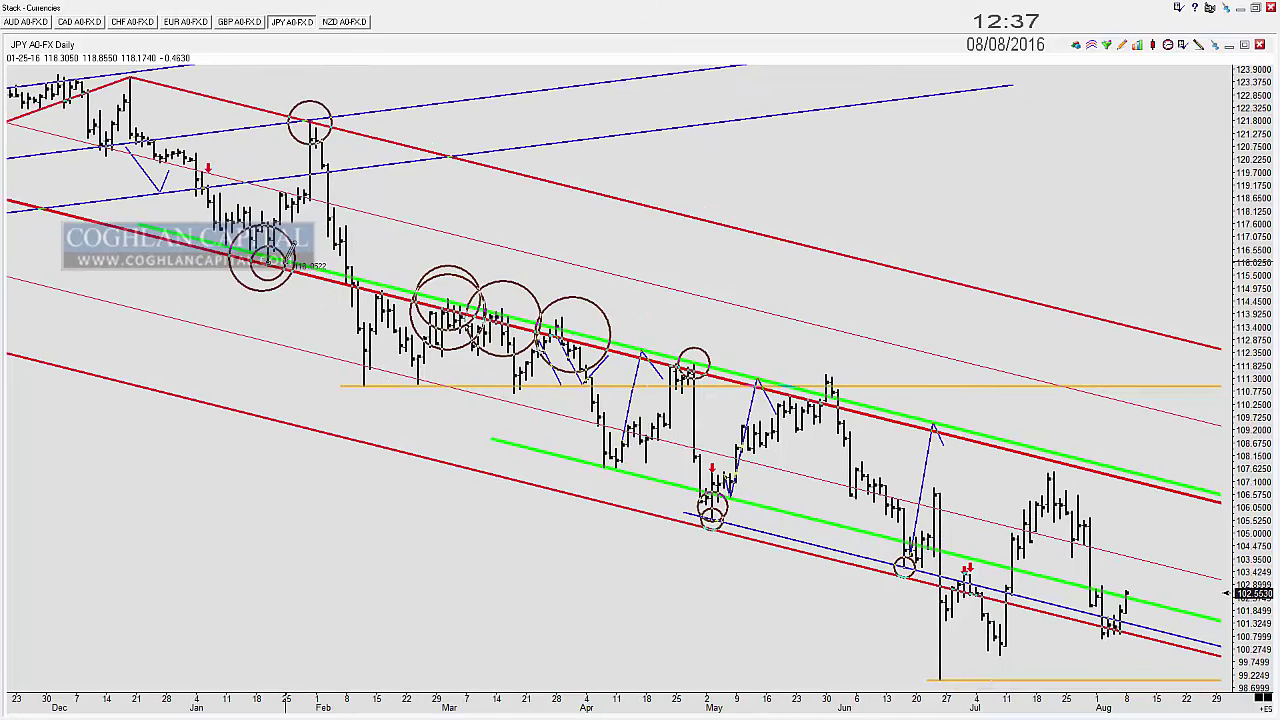
drag(380, 289, 397, 293)
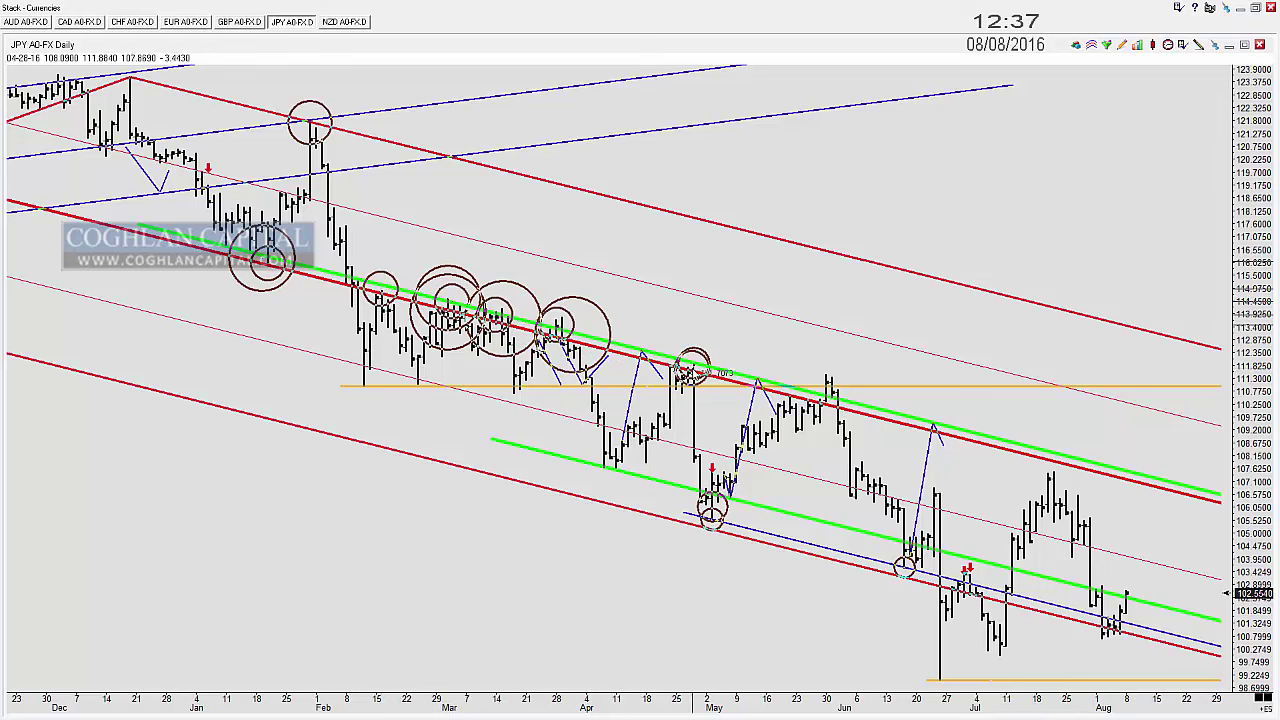
click(814, 397)
click(841, 402)
click(782, 390)
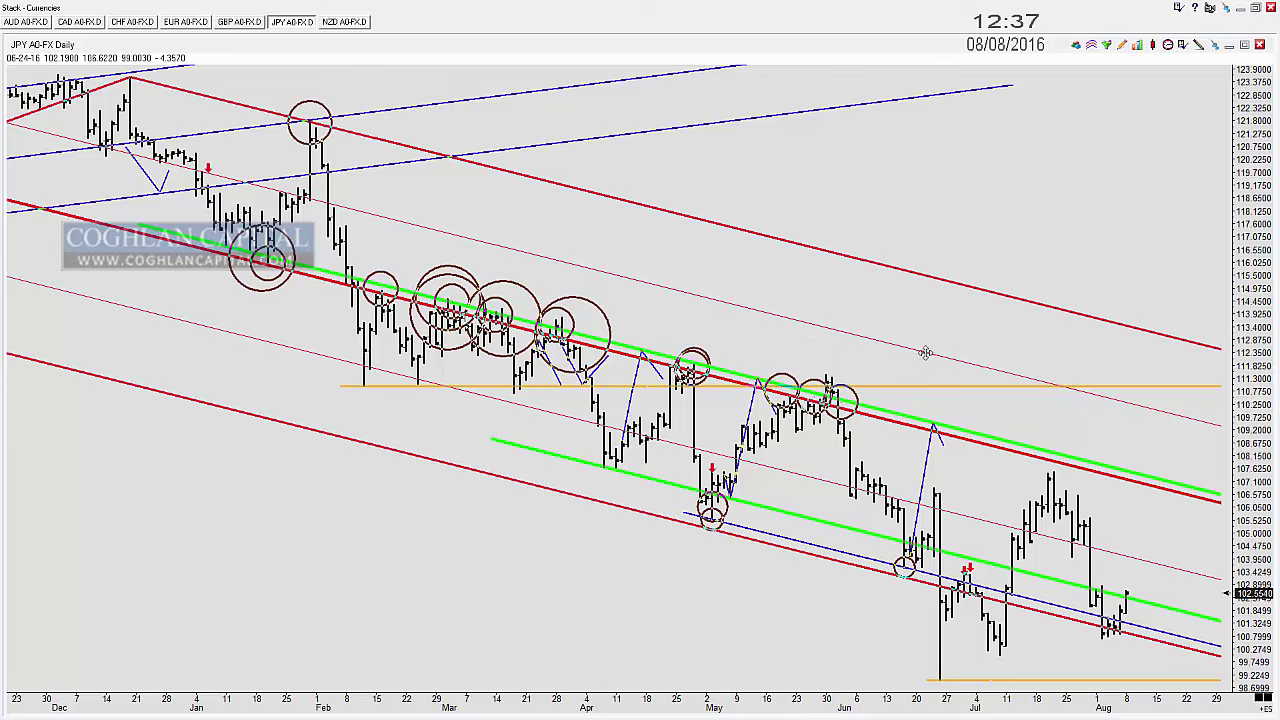
Step: Circle the start, low and peak of the projected May path between the lower green parallel and the upper red-green pair
drag(938, 353, 739, 322)
scroll(740, 325, up, 2)
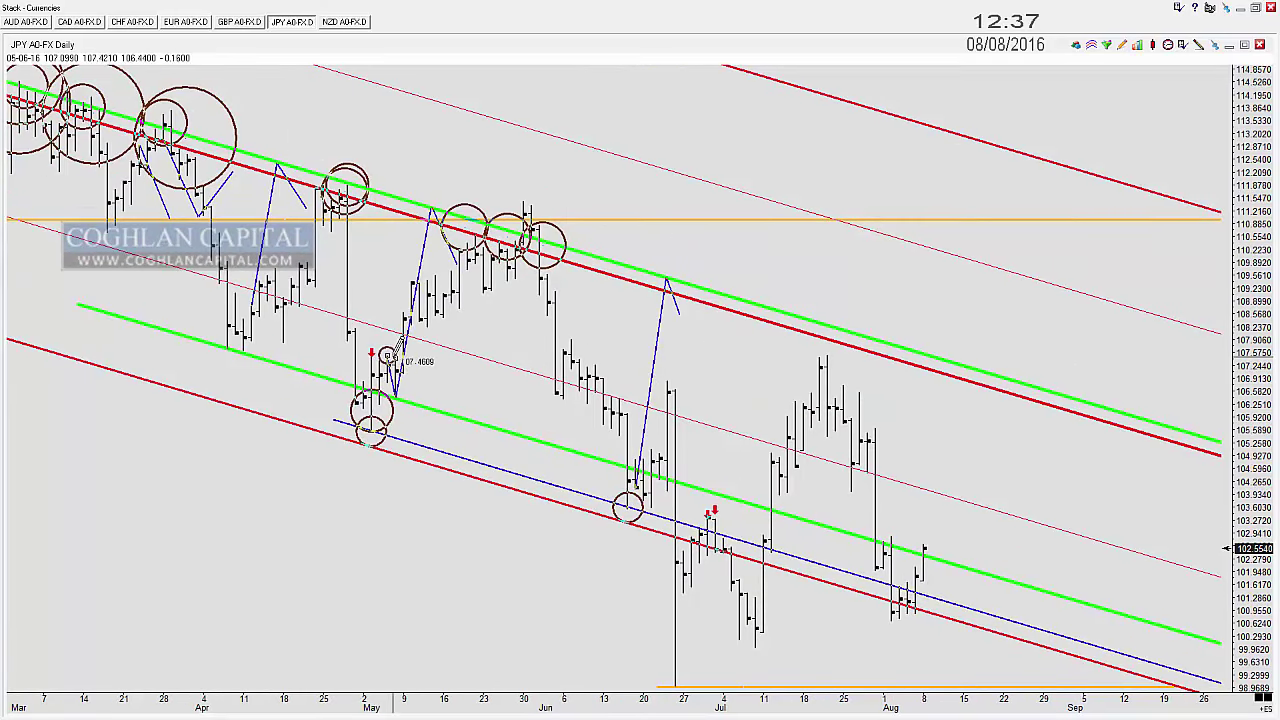
click(396, 394)
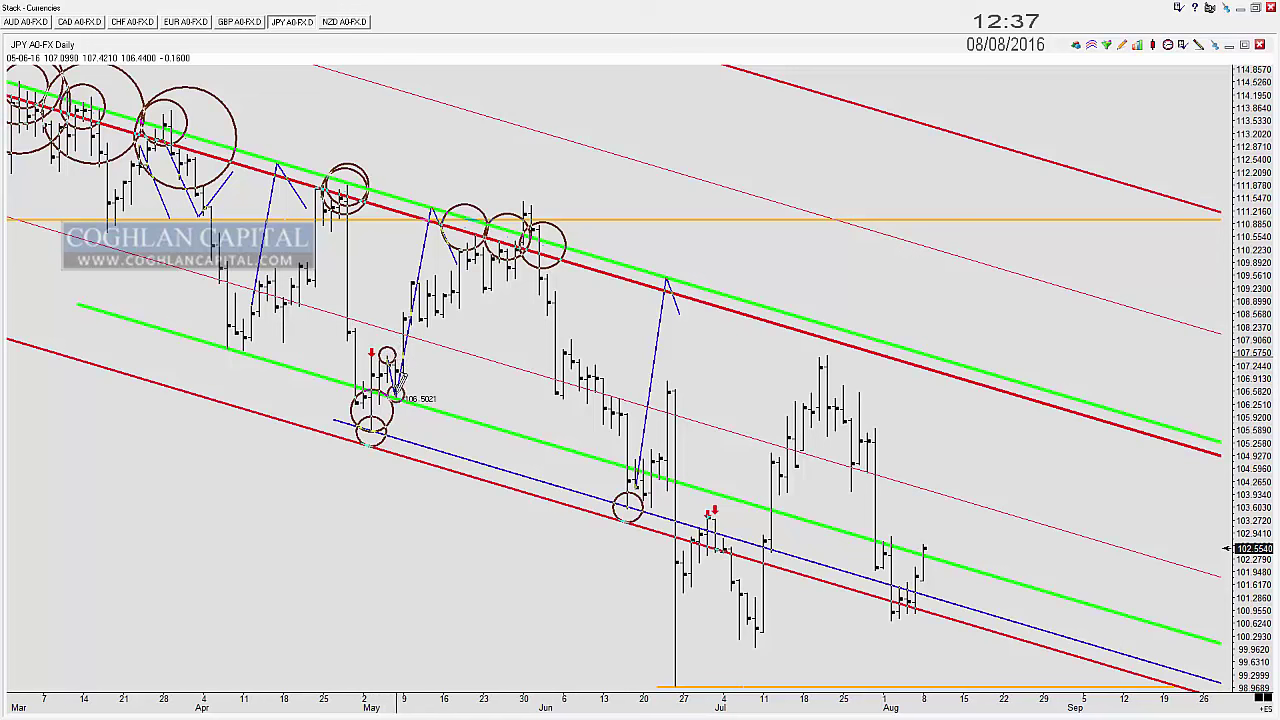
drag(440, 222, 423, 203)
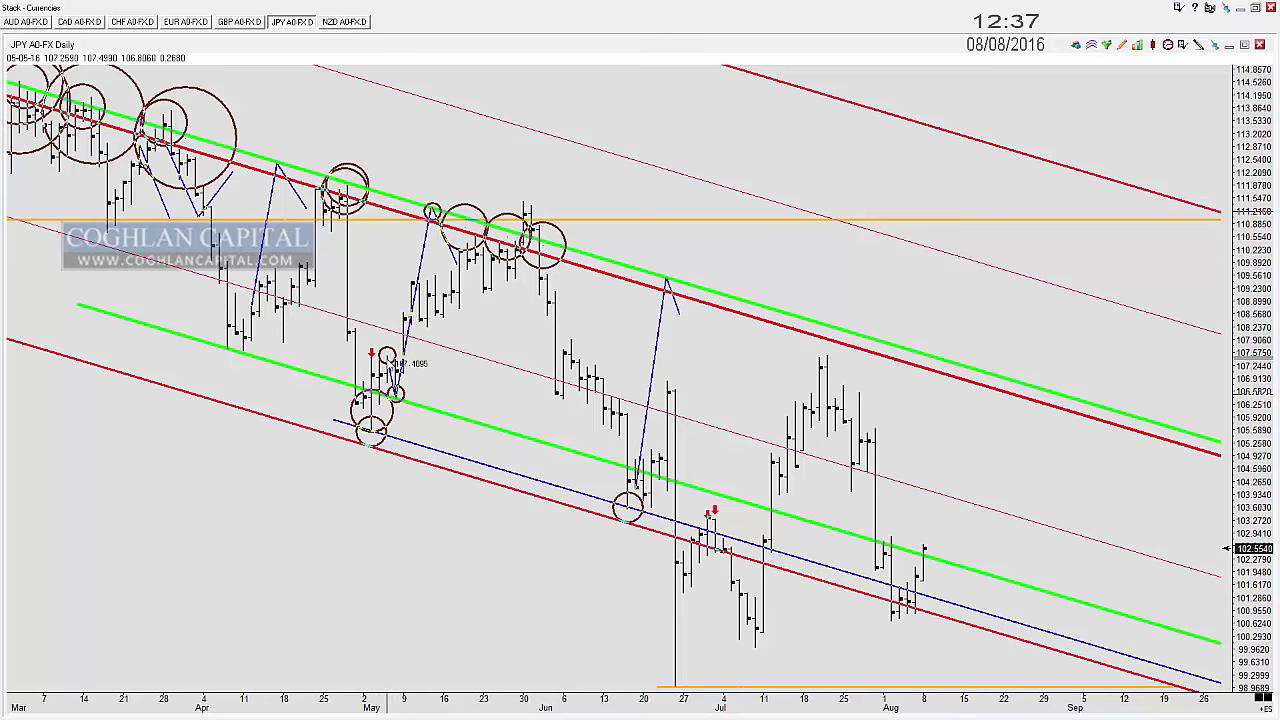
Step: Trace the May rally toward the upper red-green parallels with a chain of small circles, and delete them
mouse_move(390, 367)
mouse_down()
mouse_move(397, 393)
mouse_move(447, 258)
mouse_move(492, 238)
mouse_up()
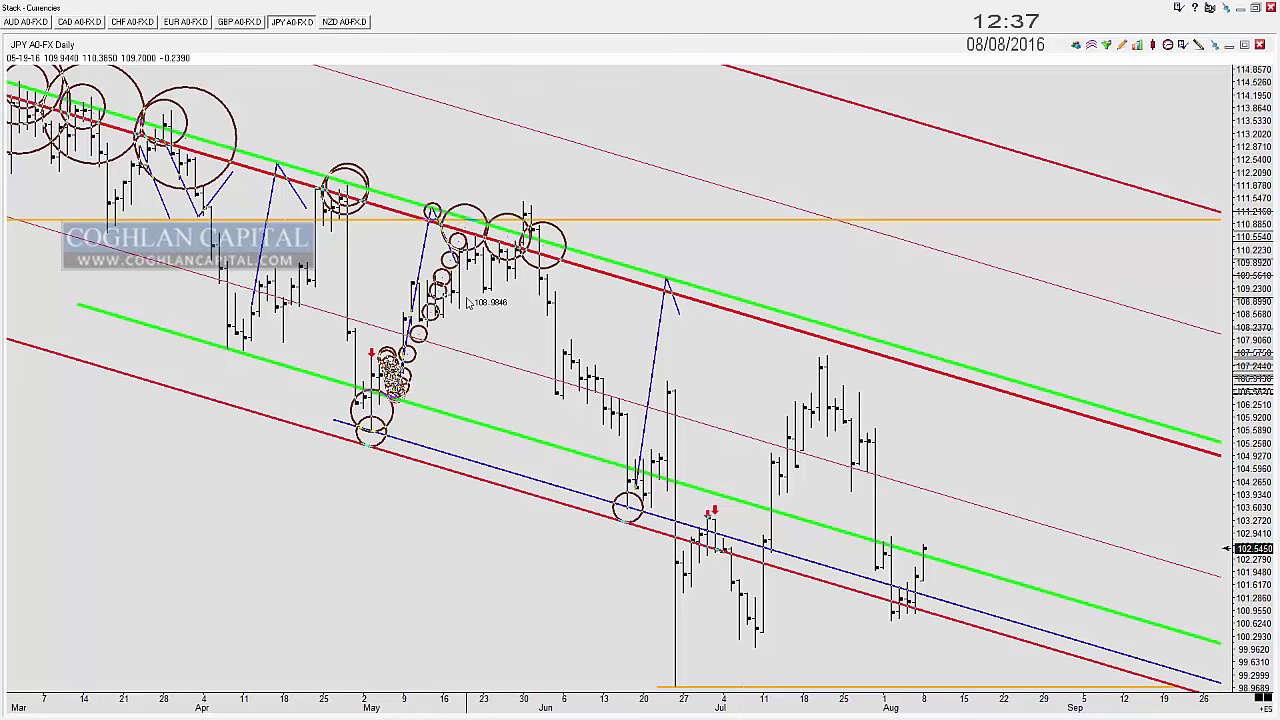
key(Delete)
key(Delete)
key(Delete)
key(Delete)
key(Delete)
key(Delete)
key(Delete)
key(Delete)
key(Delete)
key(Delete)
Step: Mark the early-to-mid-July stretch of the lower green parallel with small circles, and delete them
key(Up)
key(Up)
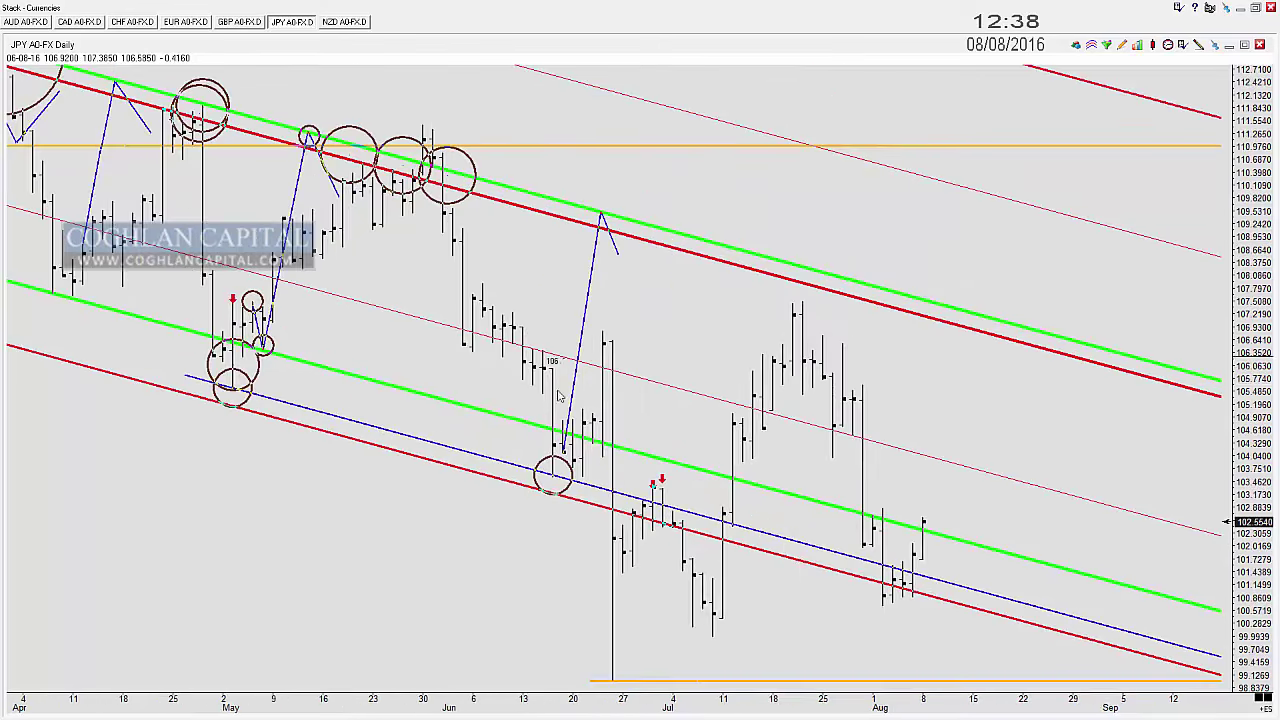
drag(664, 462, 746, 478)
key(Delete)
key(Delete)
key(Delete)
key(Delete)
key(Delete)
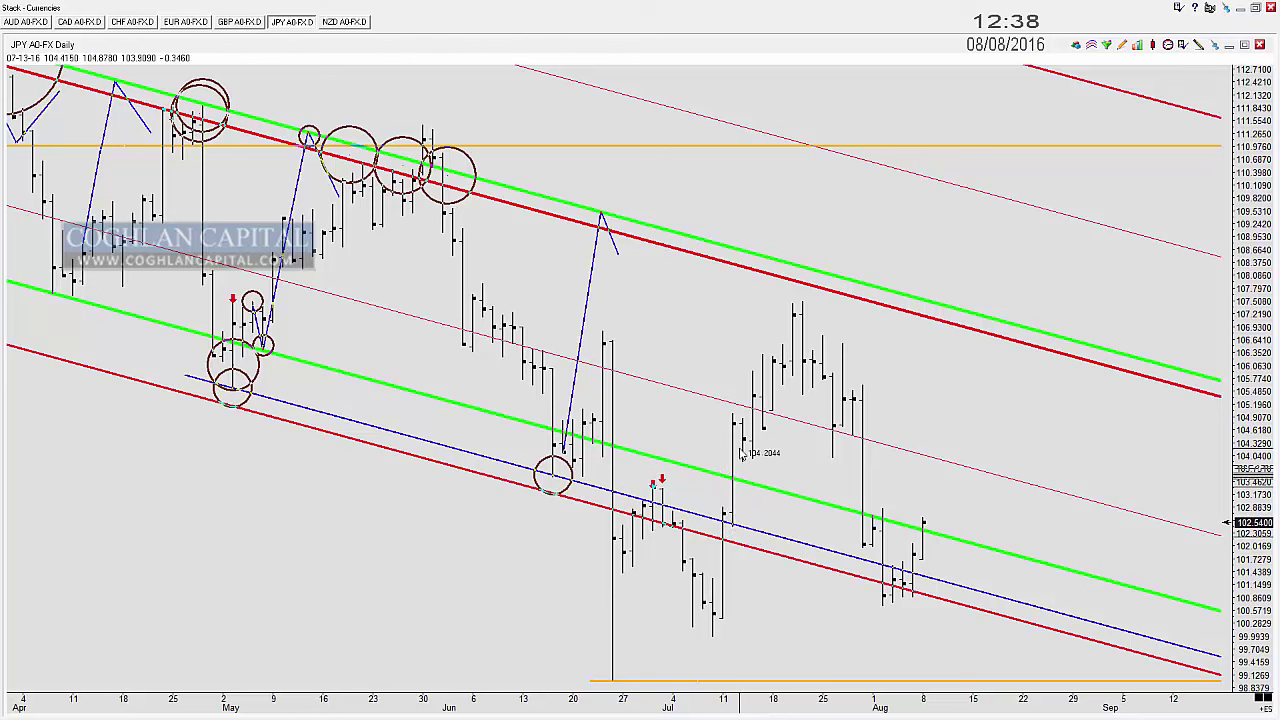
mouse_move(743, 460)
mouse_down()
mouse_move(798, 280)
mouse_move(811, 361)
mouse_up()
key(ctrl+z)
key(ctrl+z)
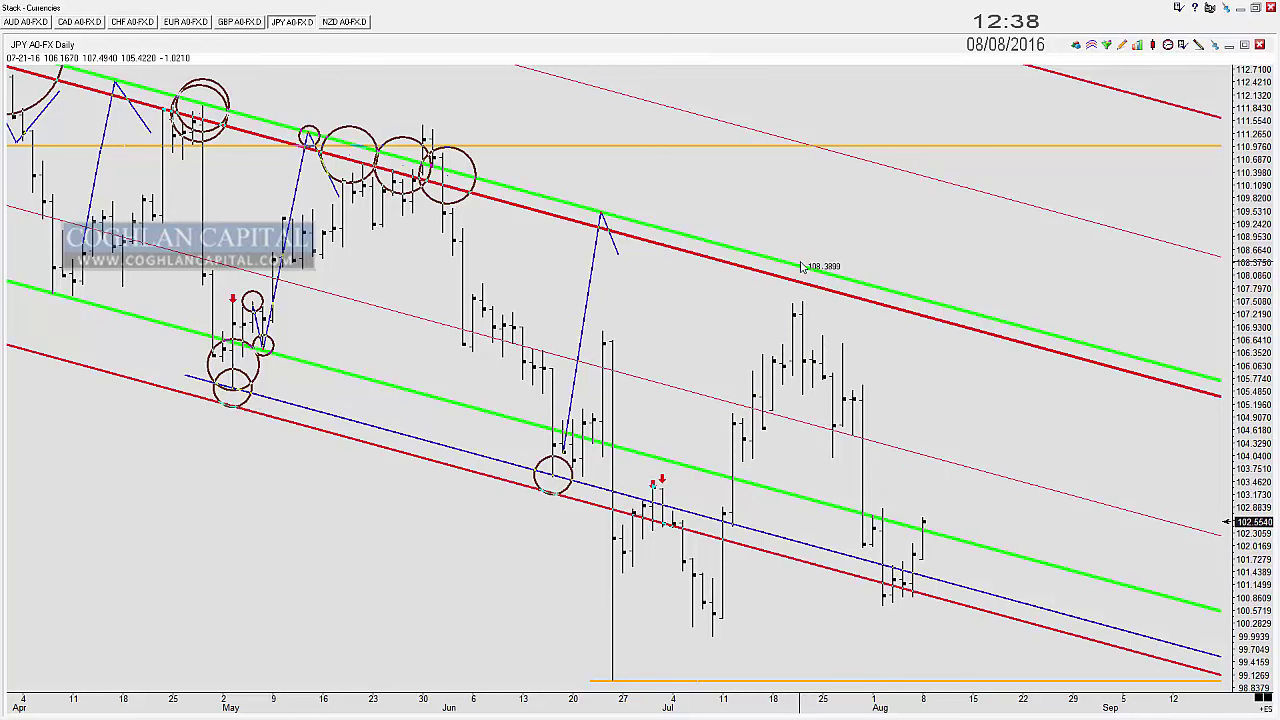
Step: Trace the mid-July rally and rounded top on the JPY daily chart with a chain of small circles
click(753, 395)
click(764, 377)
click(763, 372)
click(774, 355)
click(781, 344)
click(785, 339)
mouse_move(788, 341)
mouse_down()
mouse_move(826, 346)
mouse_move(856, 536)
mouse_move(884, 478)
mouse_up()
Step: Draw a V-shaped path from the July top down to the lower green parallel and back up, and delete it
drag(918, 390, 922, 384)
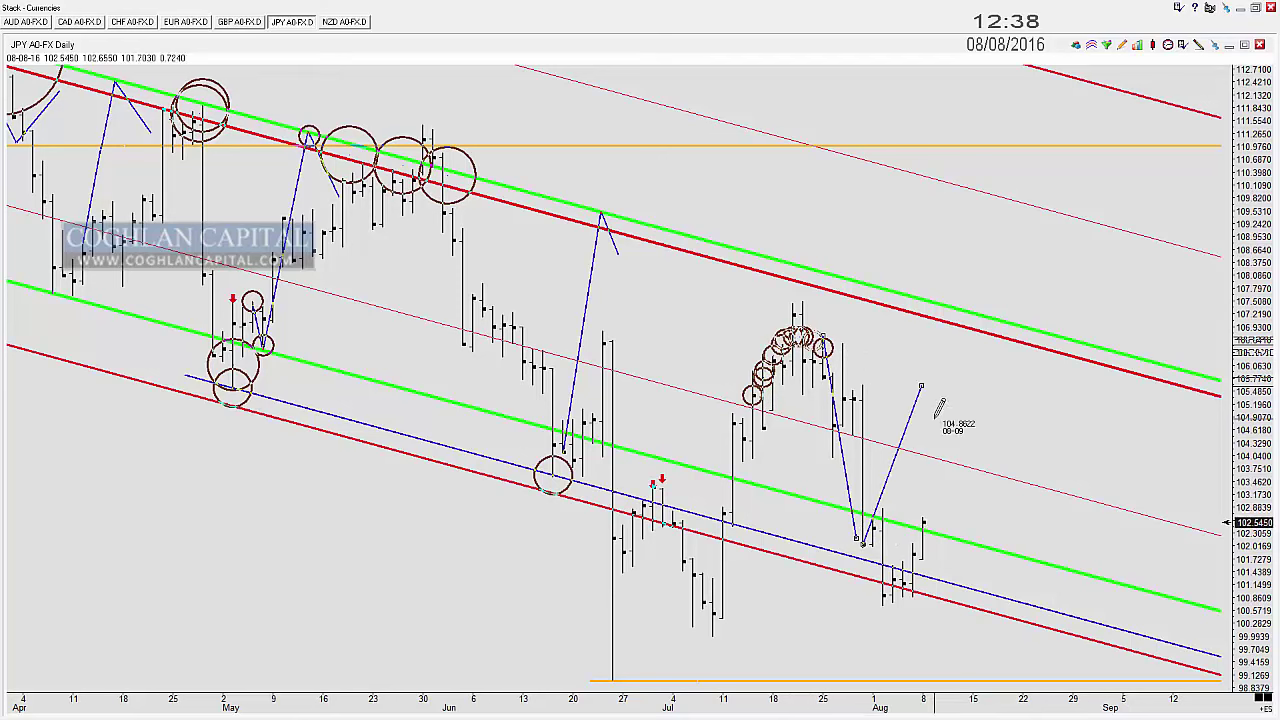
key(Delete)
key(Delete)
key(Delete)
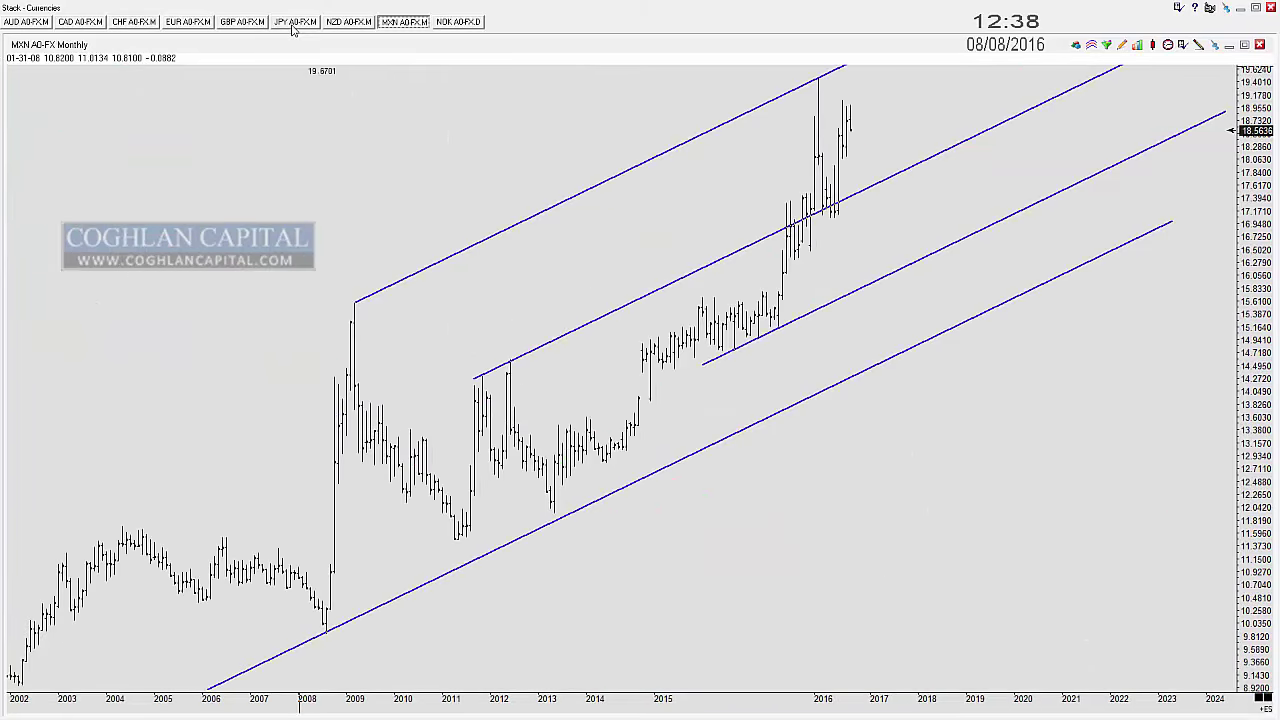
Step: Open the JPY monthly chart and circle the 1998 and 1990 highs on the upper descending trend line
click(295, 24)
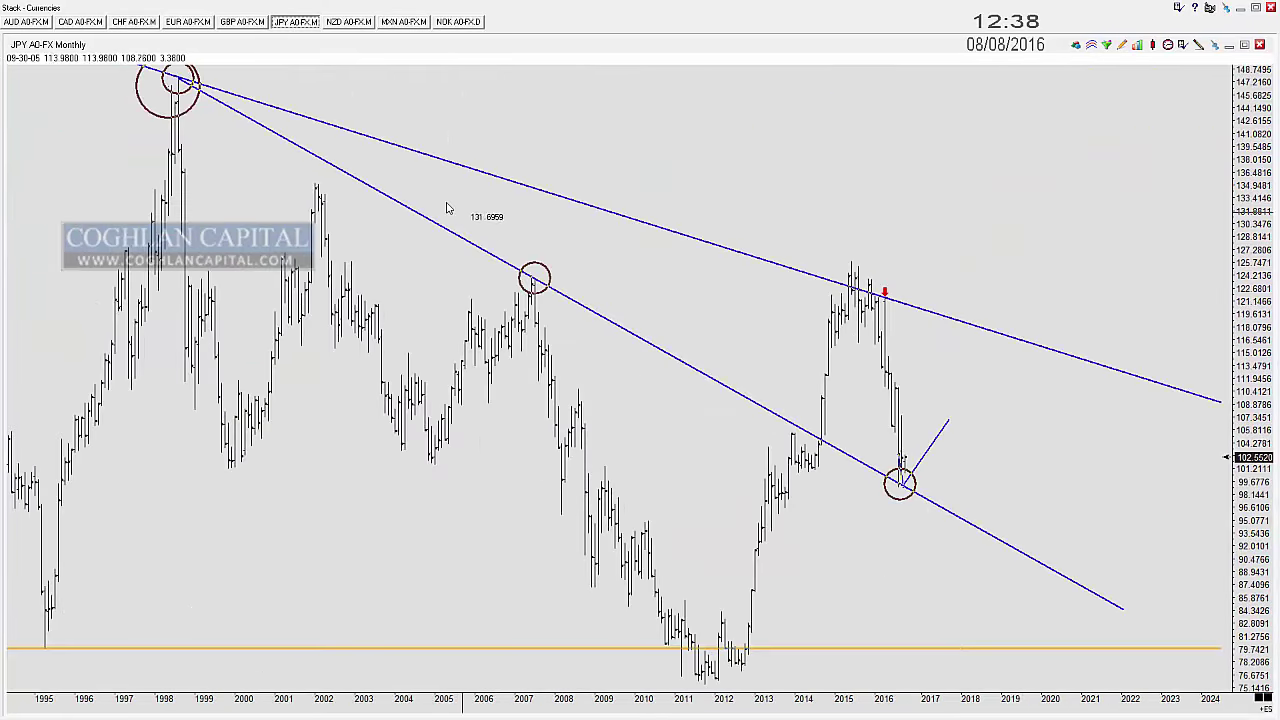
drag(402, 336, 454, 352)
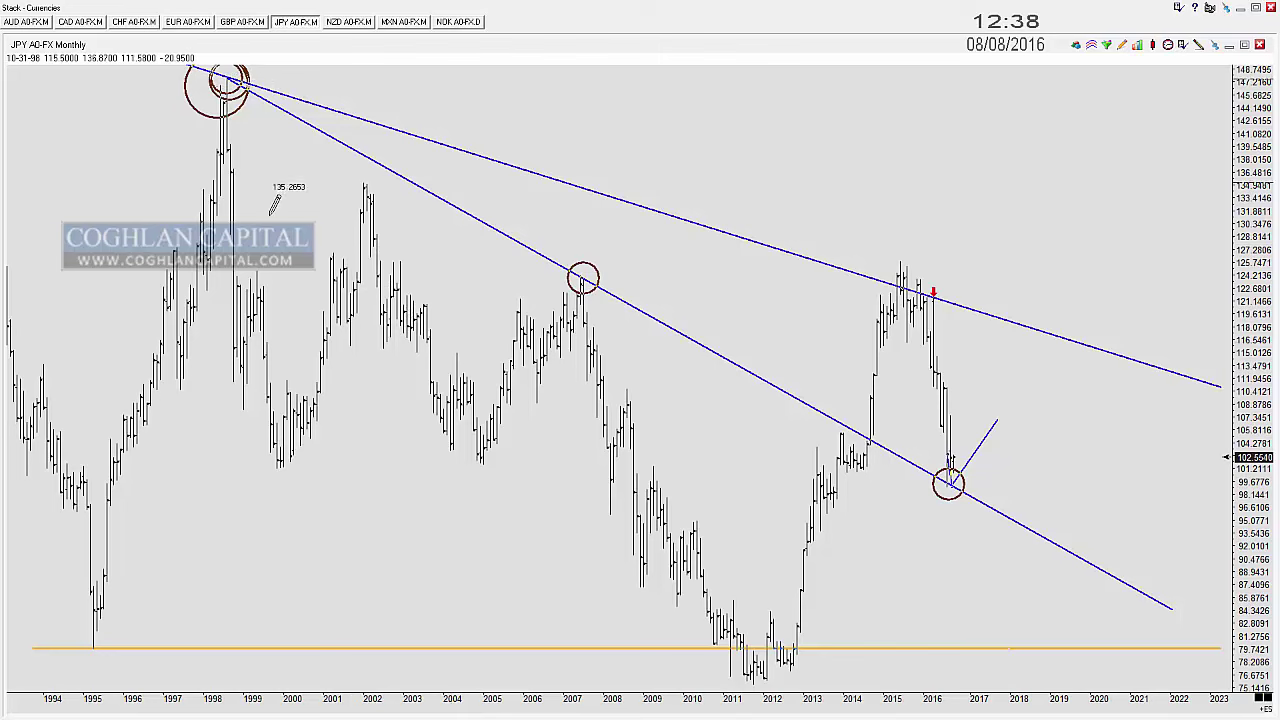
scroll(307, 231, down, 2)
scroll(308, 233, down, 1)
scroll(308, 233, up, 2)
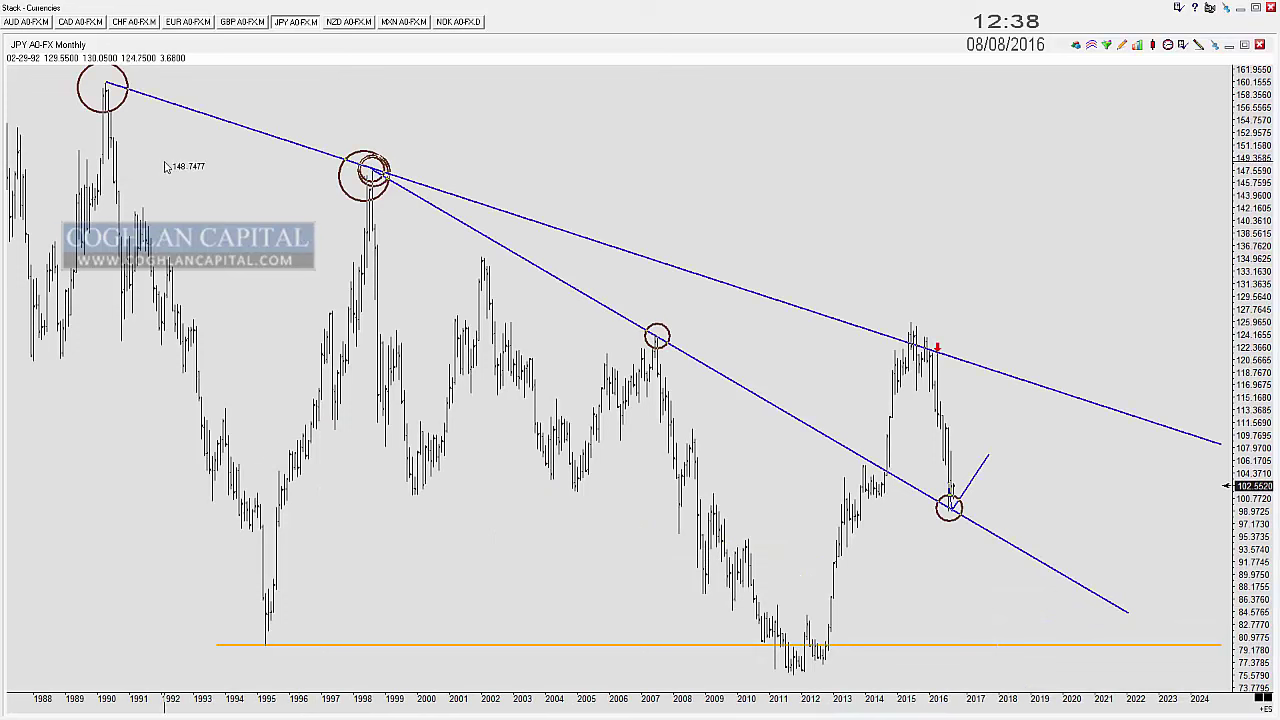
drag(108, 87, 124, 74)
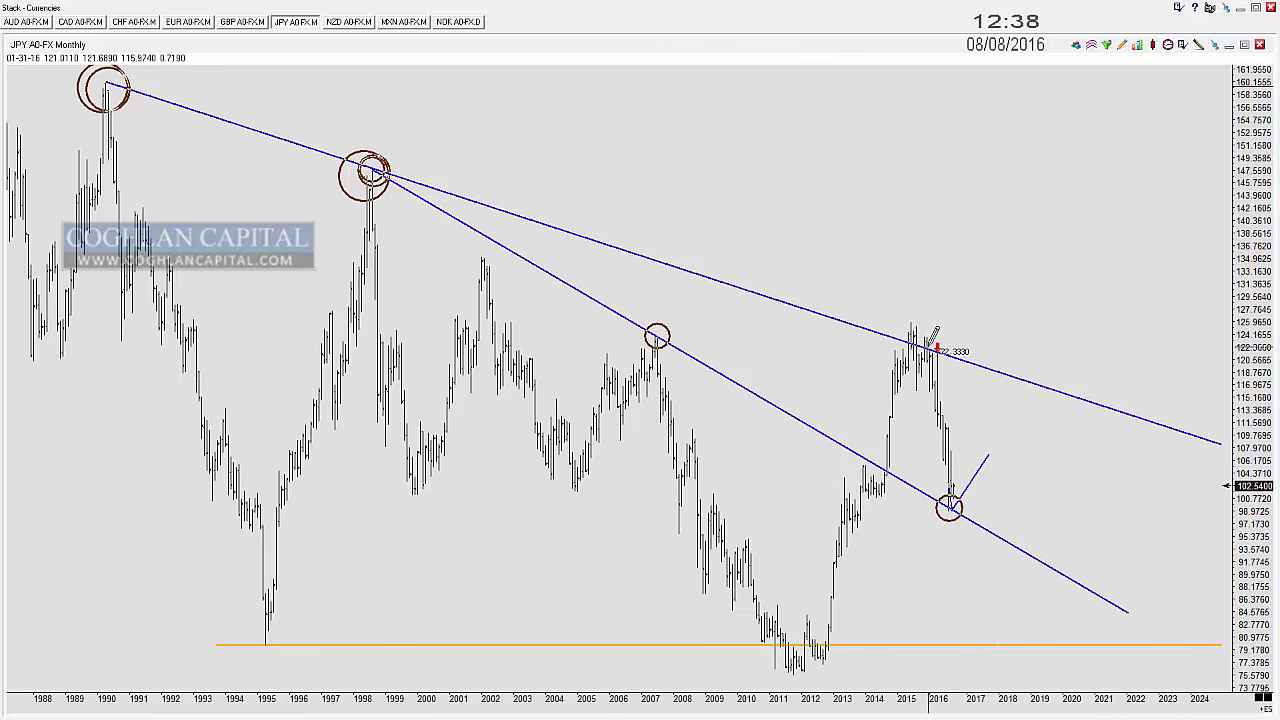
Step: Circle the 2014 to 2016 stretch of the upper descending line and draw a path down to the lower line and back up
scroll(924, 242, up, 2)
drag(853, 182, 940, 215)
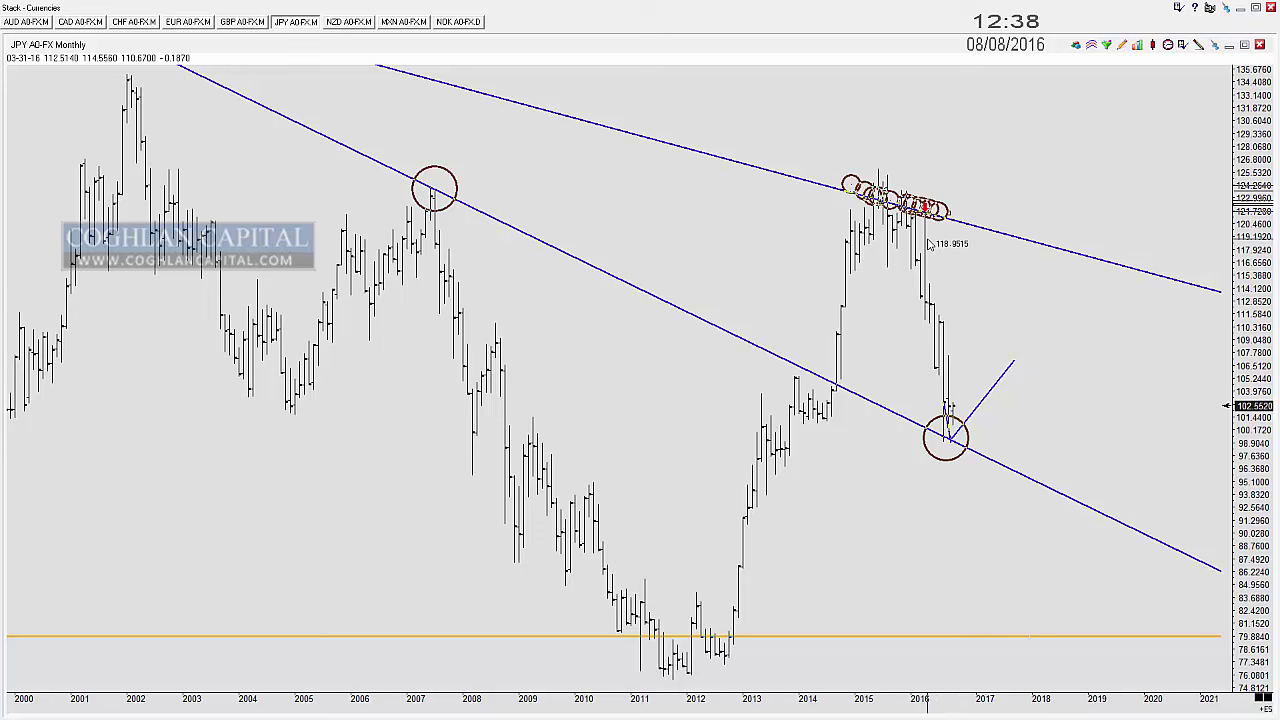
mouse_move(893, 214)
mouse_down()
mouse_move(962, 417)
mouse_move(948, 431)
mouse_move(989, 350)
mouse_up()
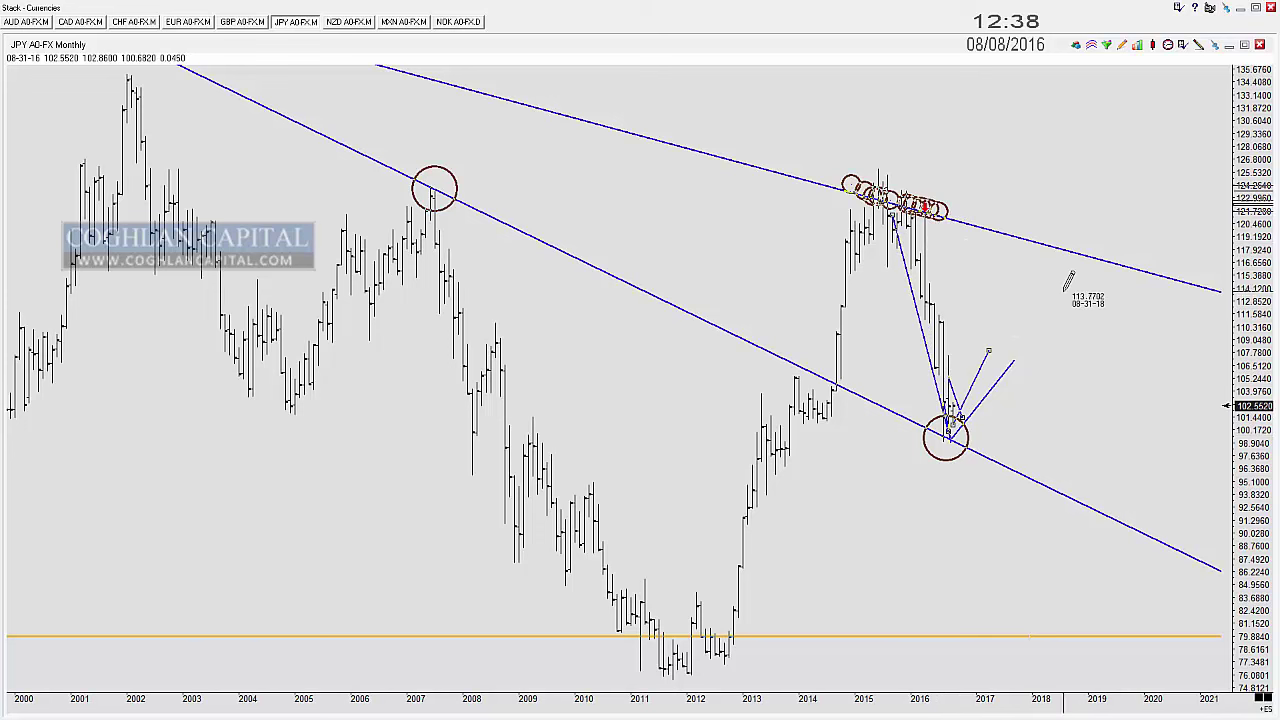
Step: Remove the newly drawn bounce path and the chain of circles along the upper descending line
key(Delete)
key(Delete)
key(Delete)
key(Delete)
key(Delete)
key(Delete)
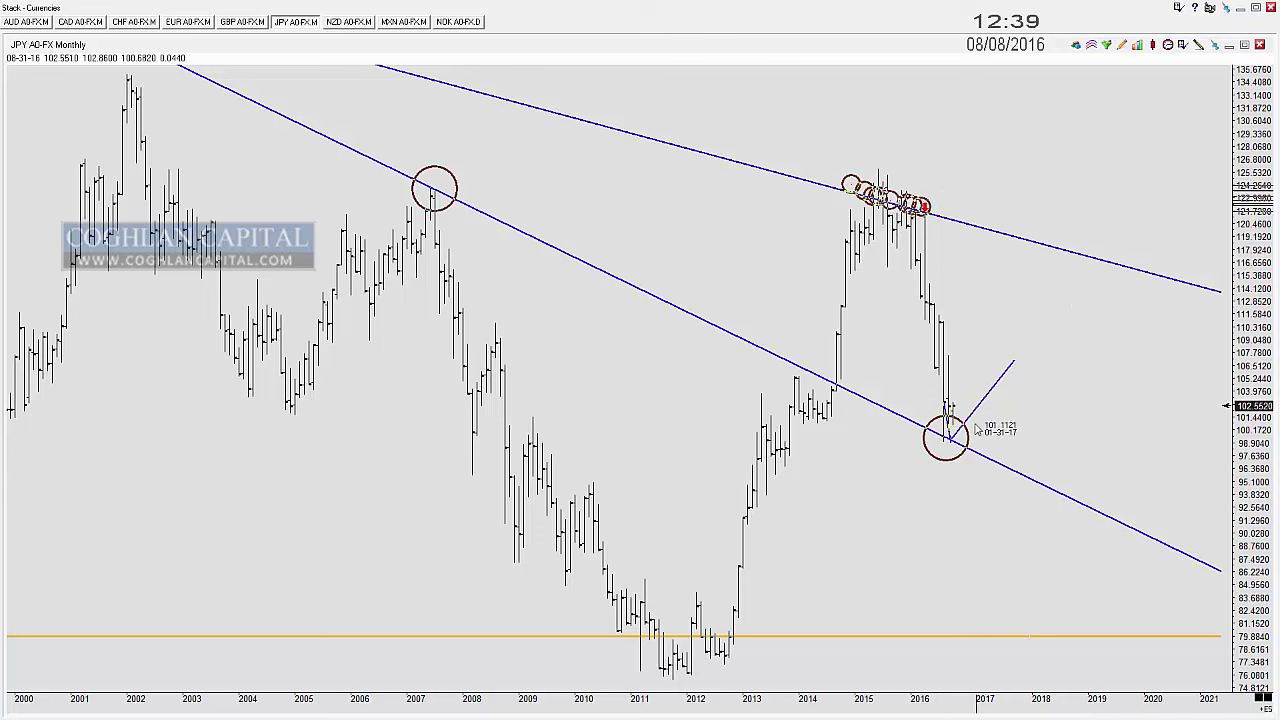
key(ctrl+z)
key(ctrl+z)
key(ctrl+z)
key(ctrl+z)
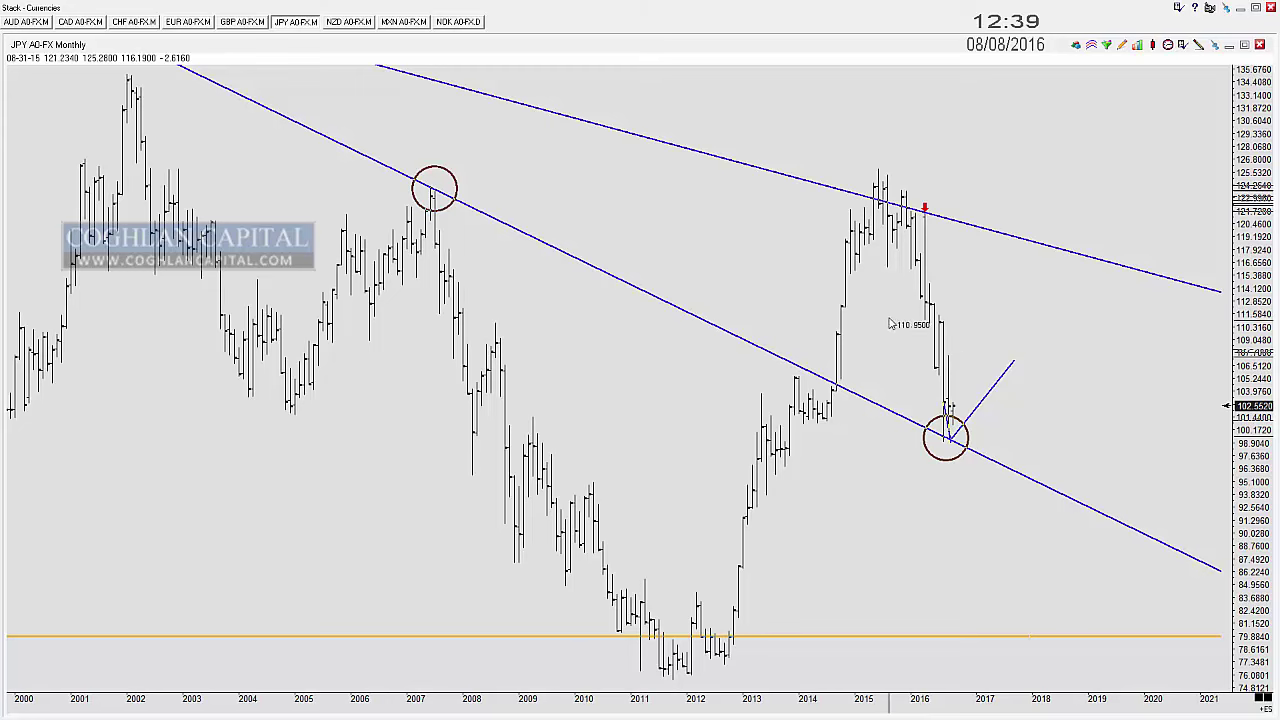
Step: Circle the 2007, late 2013 and 2016 price touches on the lower descending line of the JPY monthly chart, and remove the circles
scroll(767, 276, down, 1)
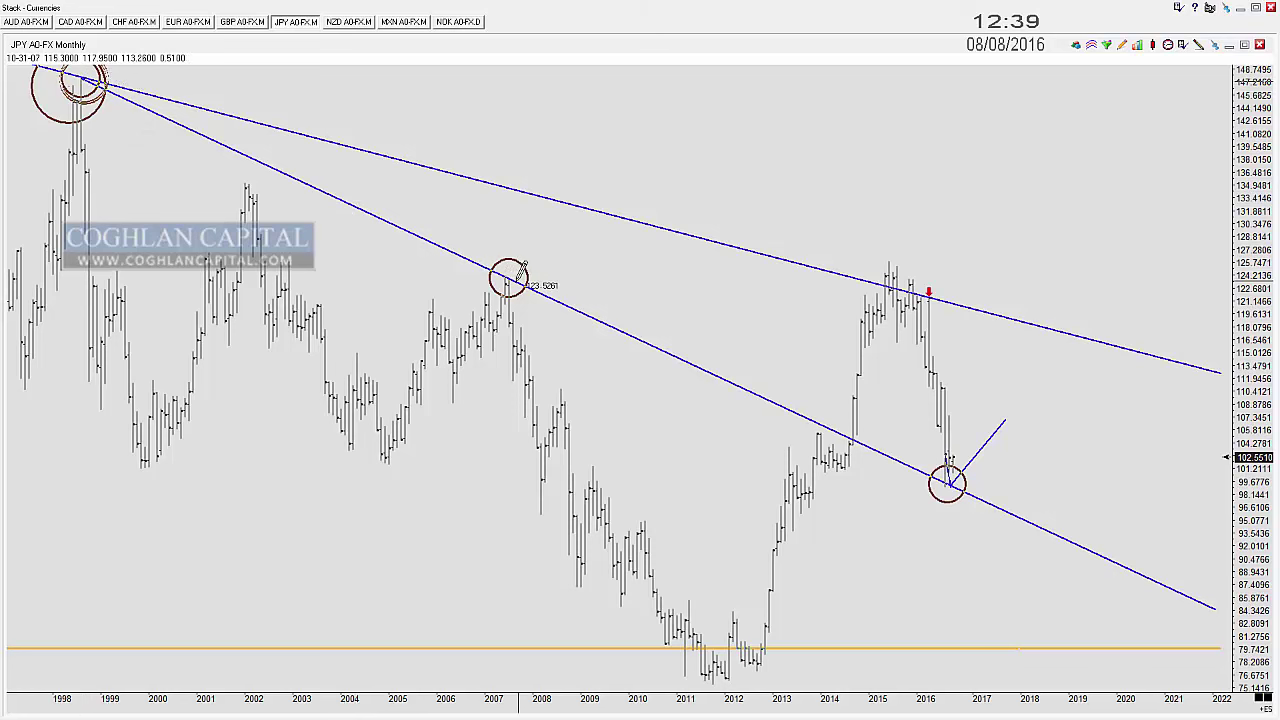
click(818, 437)
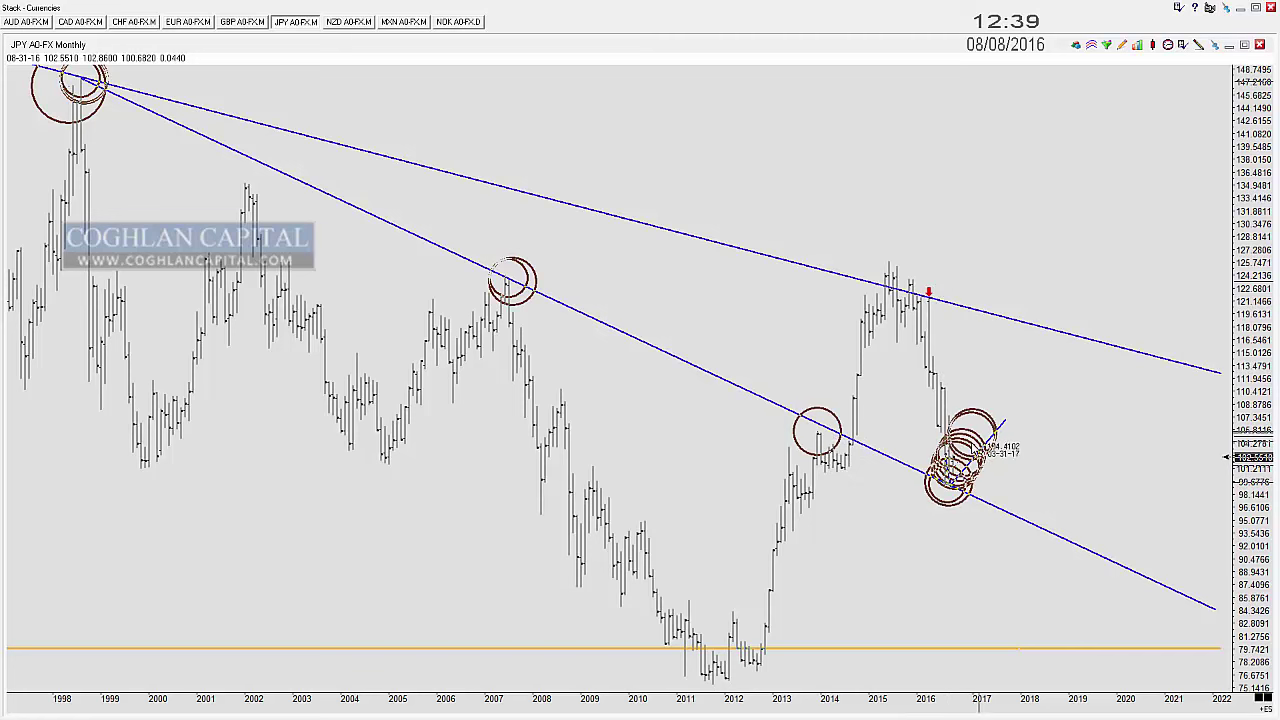
click(972, 447)
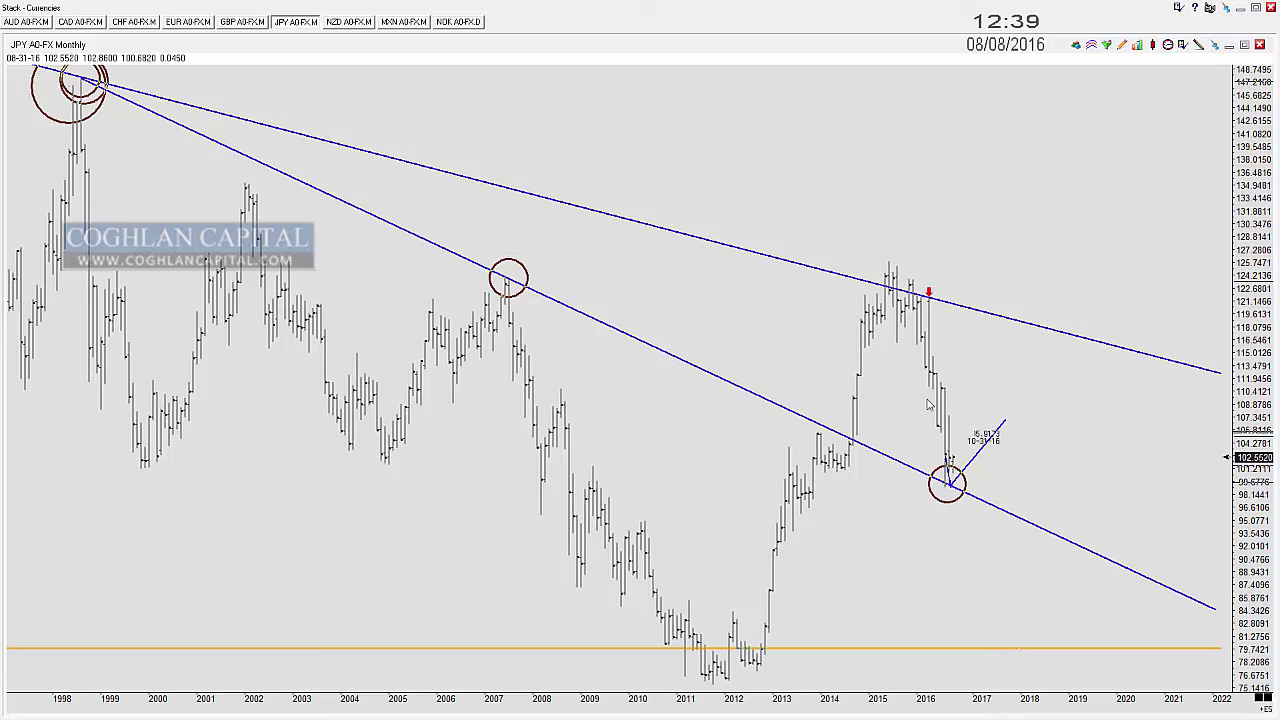
drag(758, 332, 800, 336)
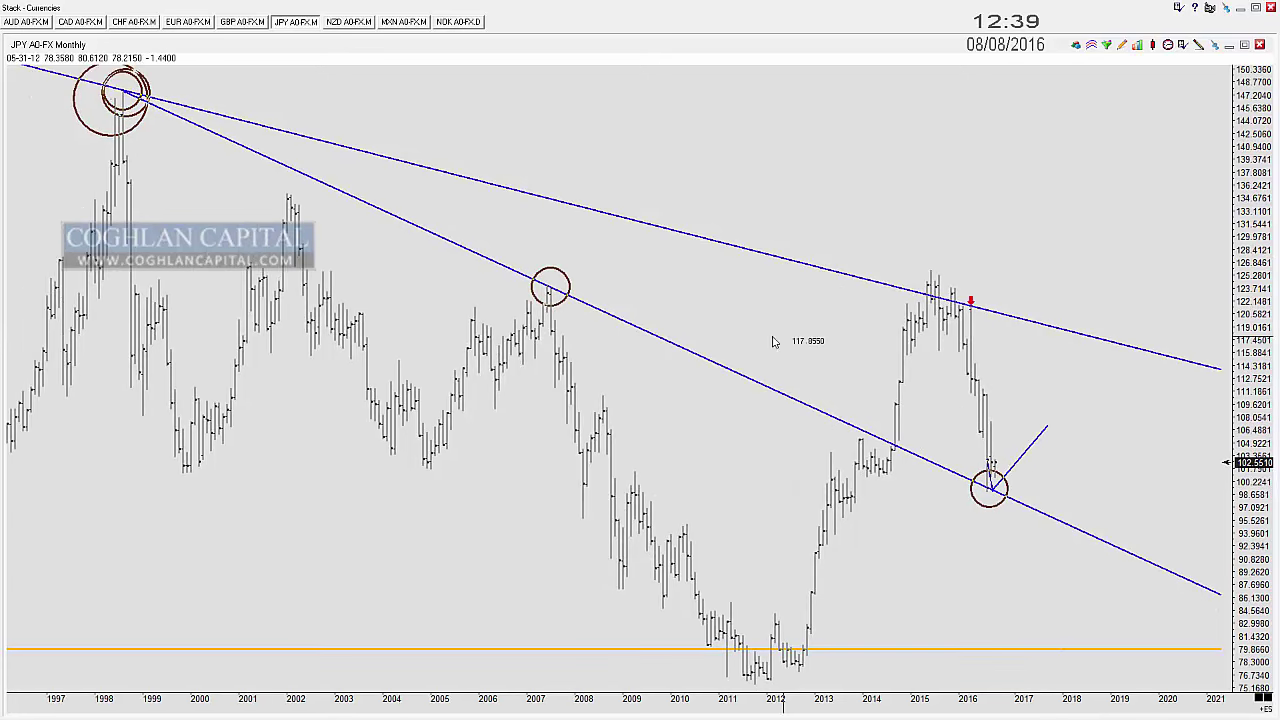
Step: Open the JPY daily chart, draw a path from the early August low up to the upper red line with two onward branches, and delete it
key(alt+Tab)
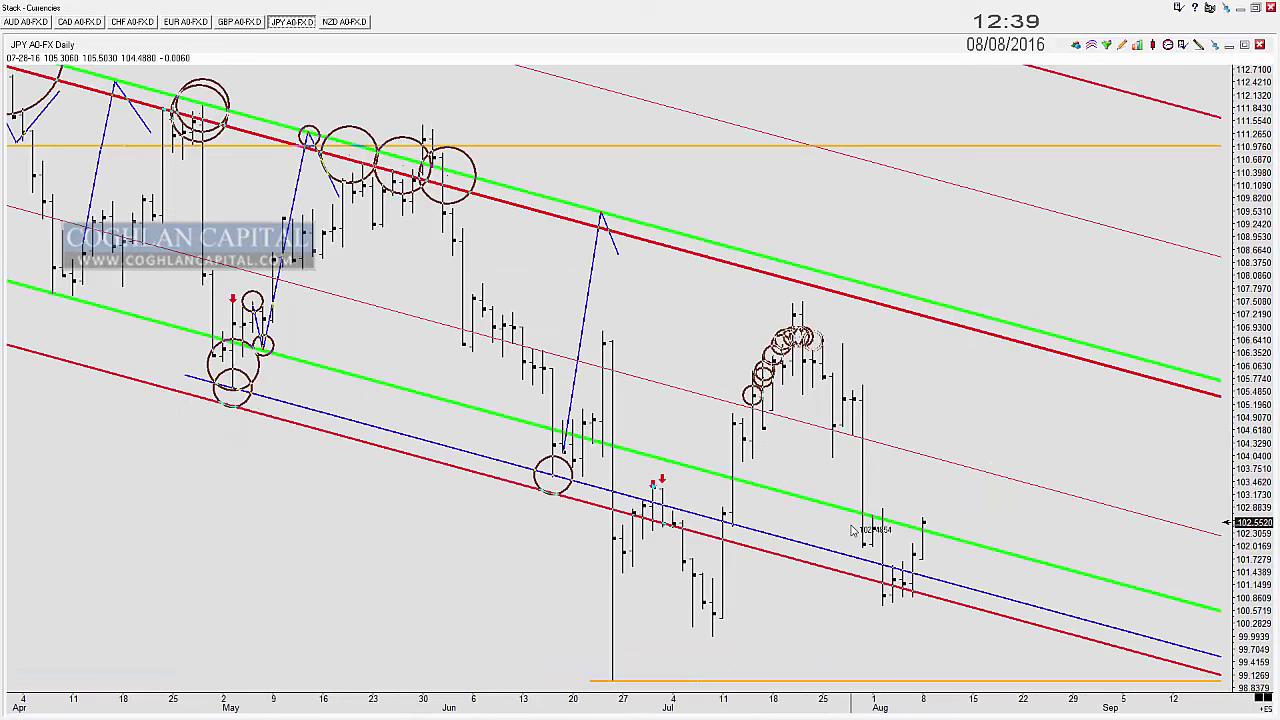
mouse_move(903, 561)
mouse_down()
mouse_move(954, 325)
mouse_move(977, 423)
mouse_up()
drag(953, 322, 993, 190)
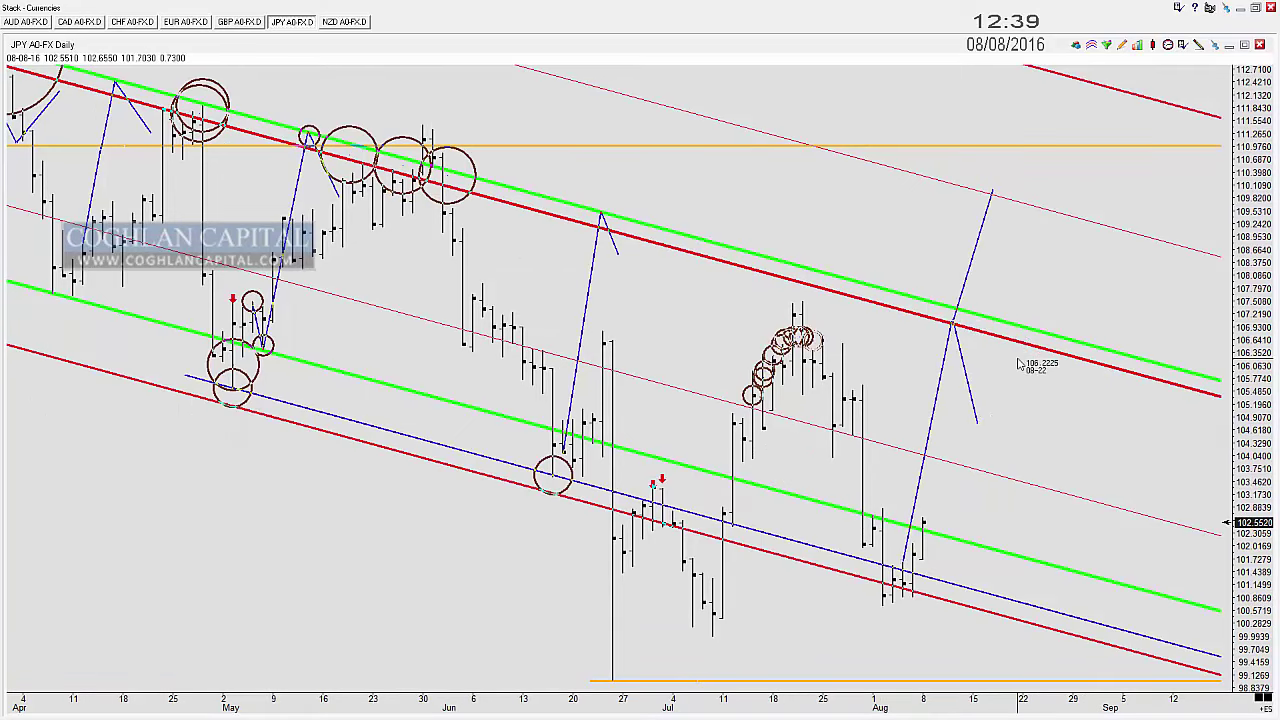
key(Delete)
key(Delete)
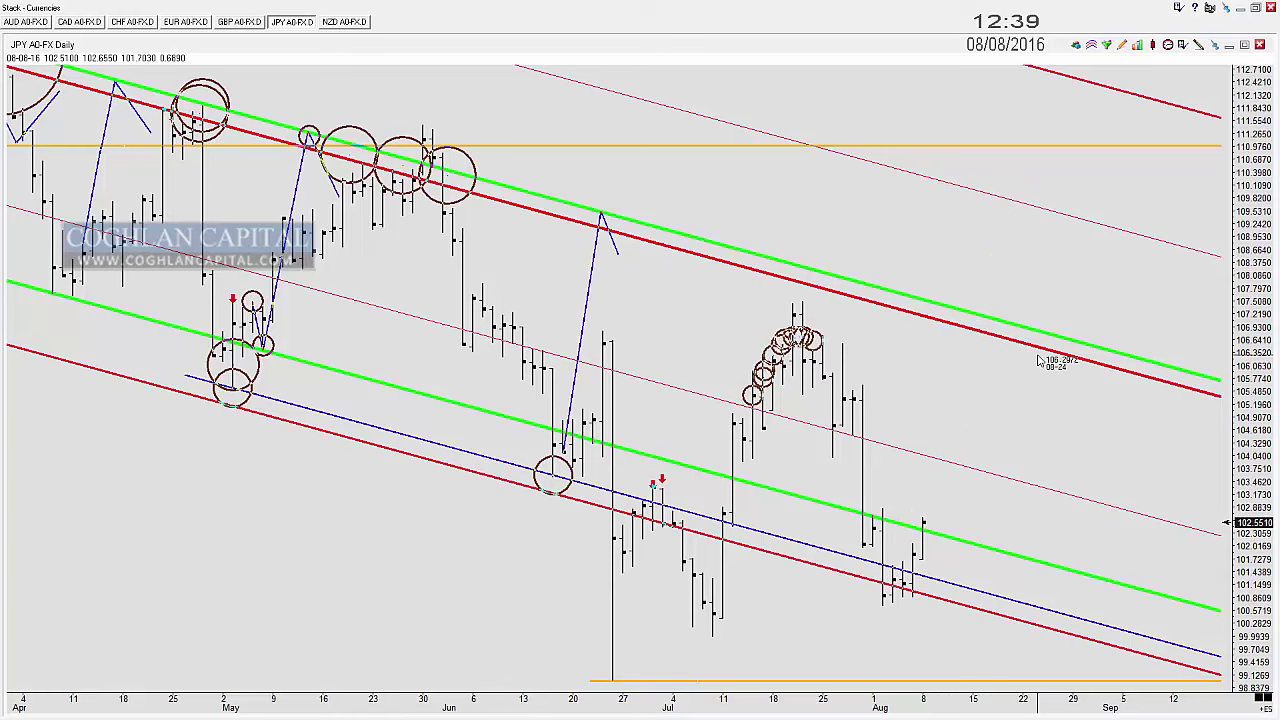
Step: Draw a rising path from the August 8 bar to the upper green line with a short down leg, and delete it
scroll(1040, 362, down, 5)
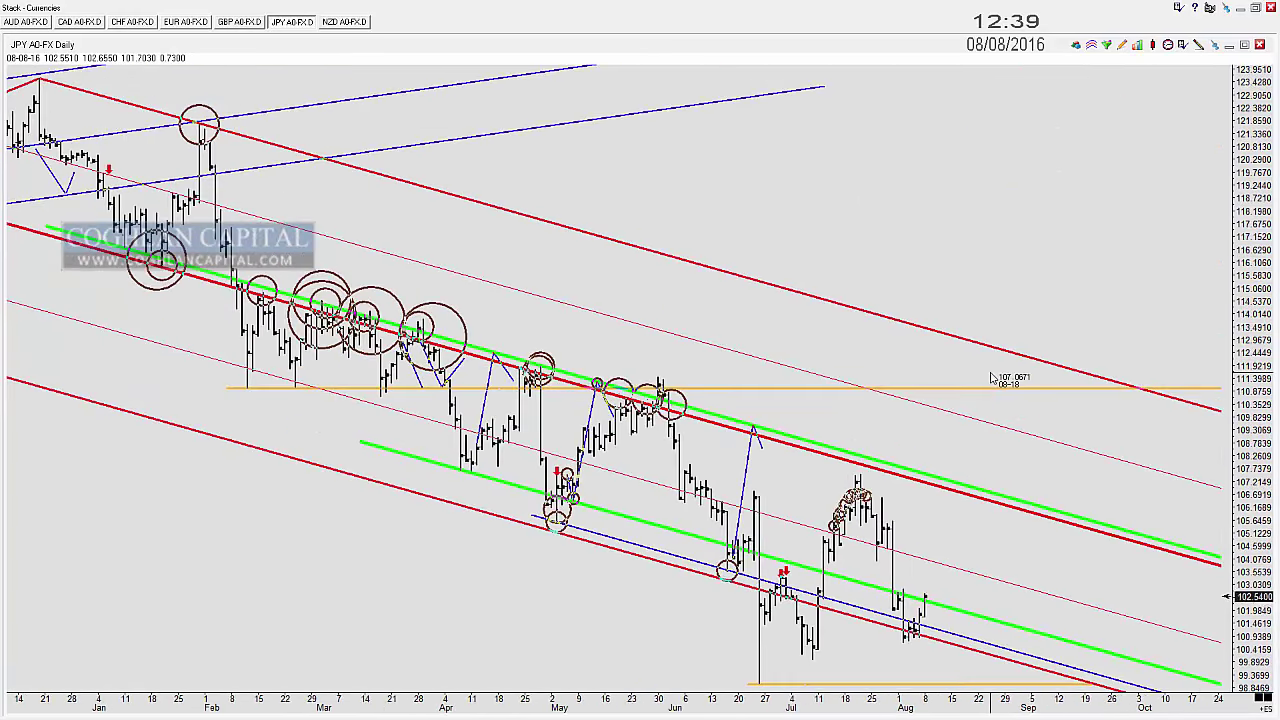
scroll(965, 380, up, 5)
drag(922, 560, 937, 505)
mouse_move(952, 430)
mouse_down()
mouse_move(972, 310)
mouse_move(1011, 393)
mouse_up()
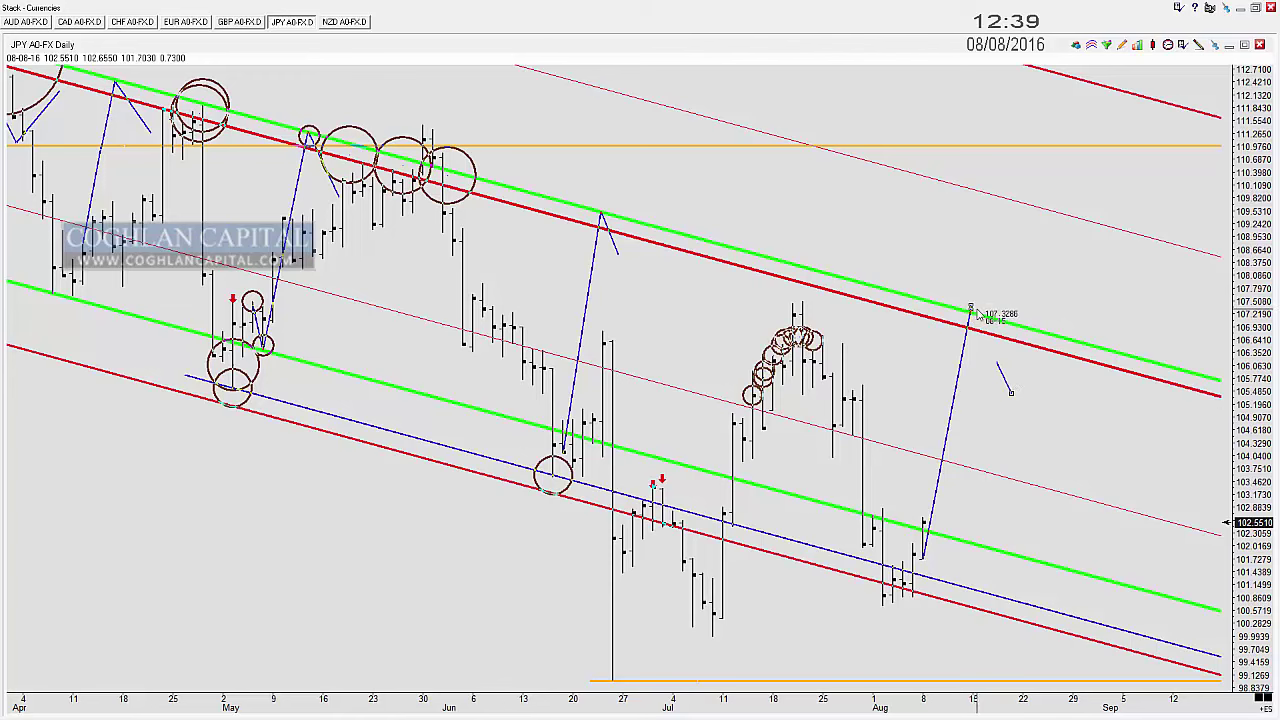
key(Delete)
Step: Examine the January to June price touches along the green and red channel lines of the JPY daily chart
drag(493, 301, 806, 390)
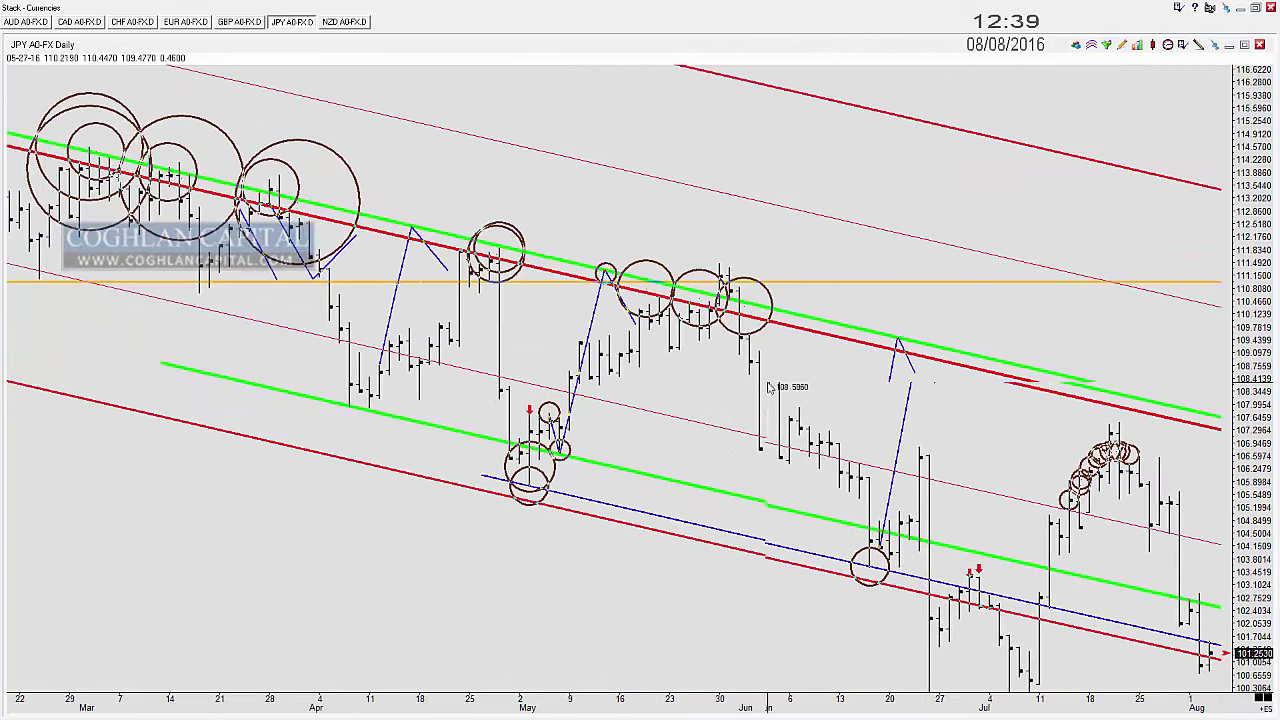
drag(220, 350, 696, 410)
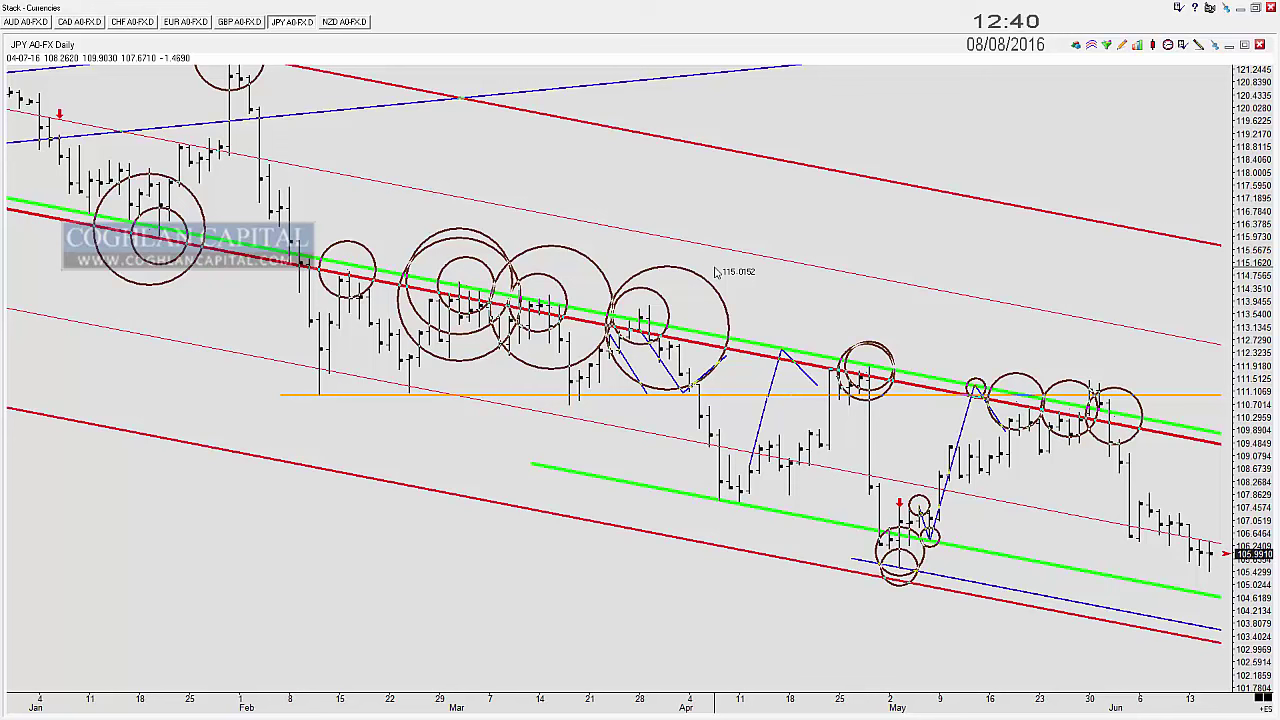
click(710, 263)
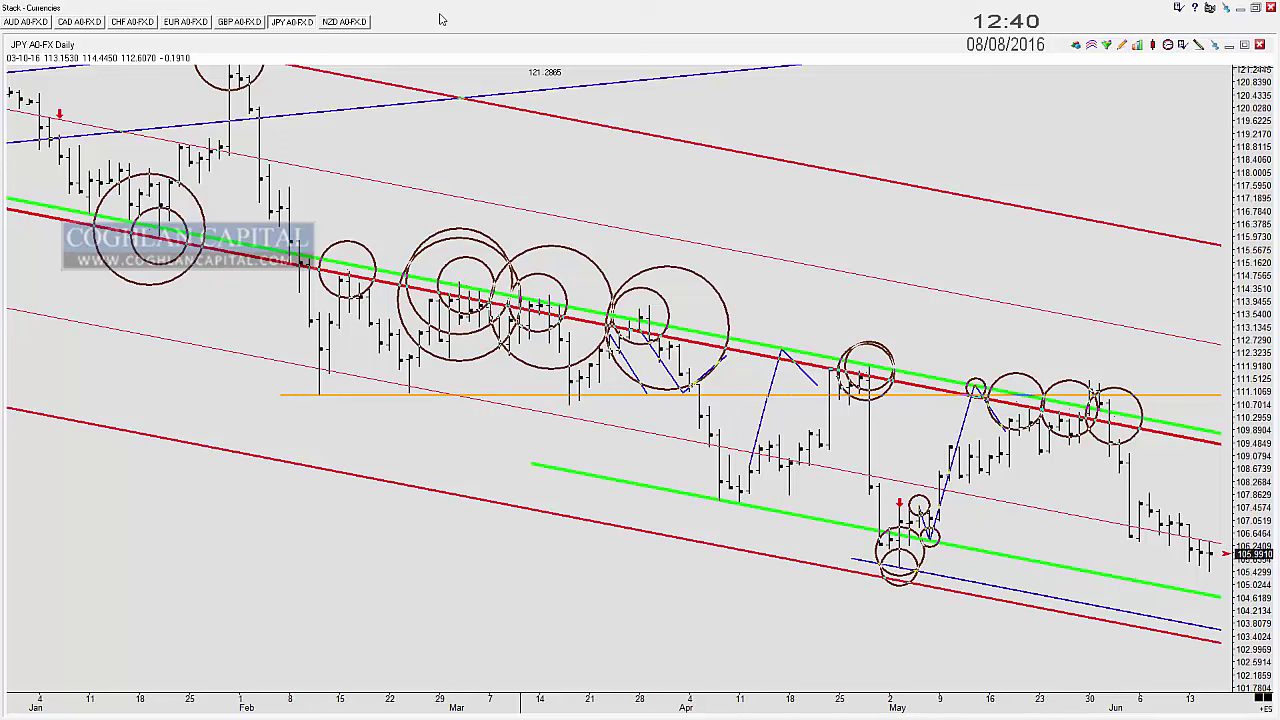
Step: Leave the currency charts and show the Metals stack at full size on the QHG# daily chart
key(ctrl+Tab)
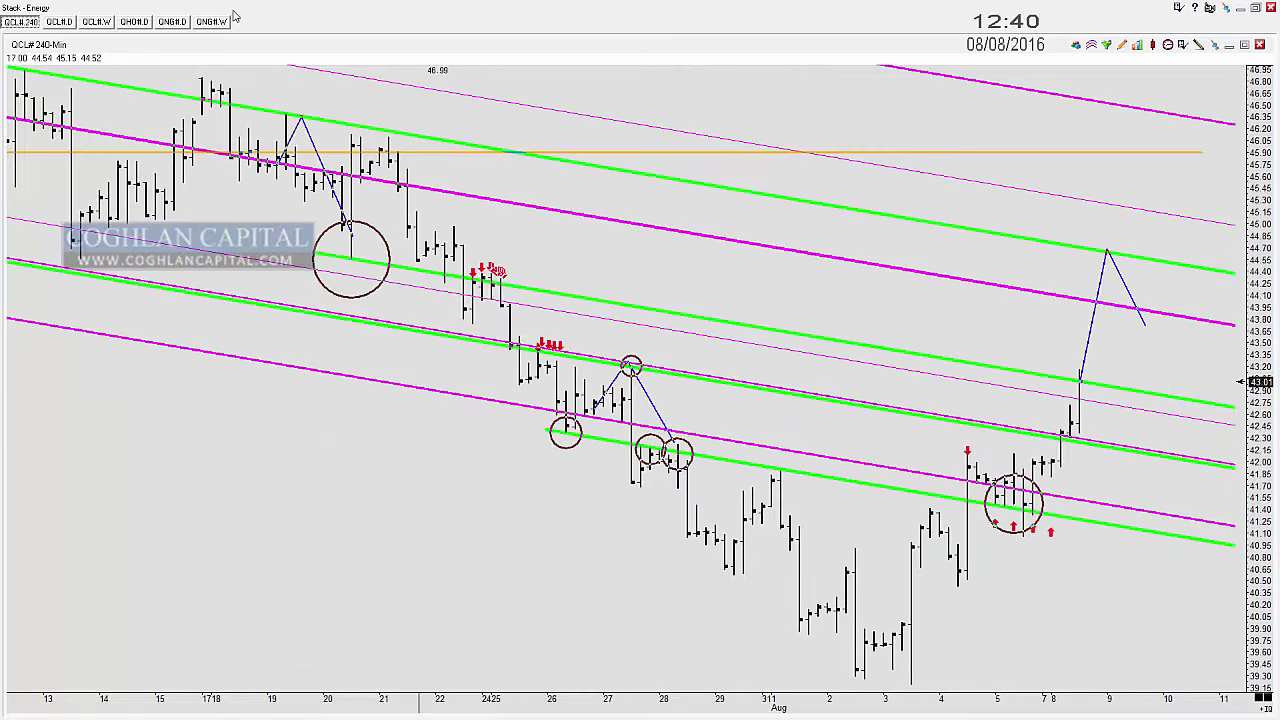
double_click(234, 11)
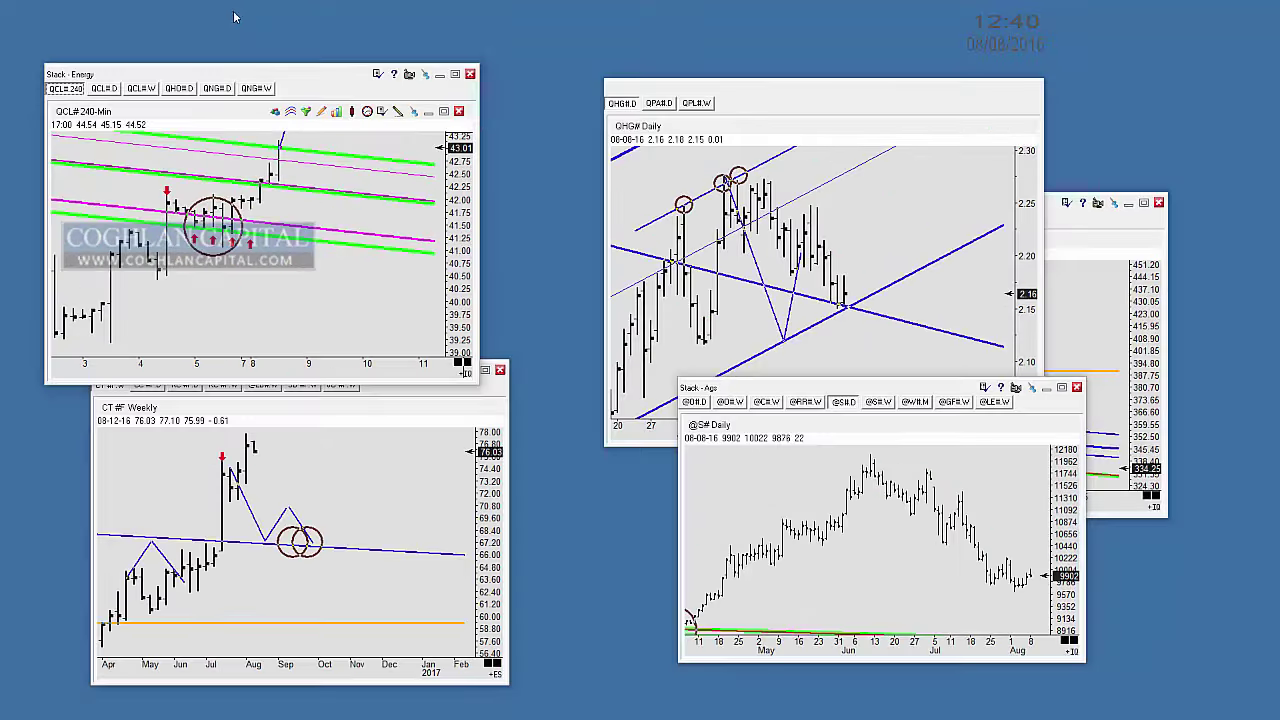
double_click(657, 90)
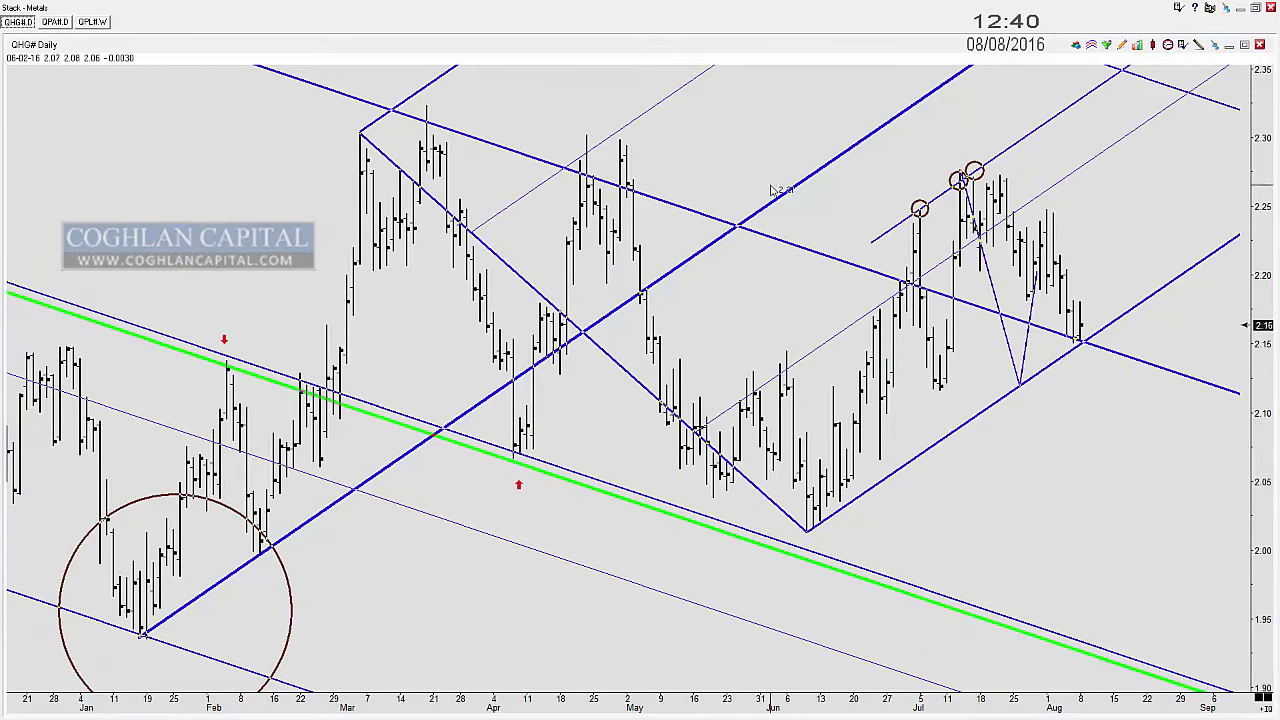
Step: Circle the August low on the lower line of the rising channel and the July highs on its upper parallel
click(1092, 333)
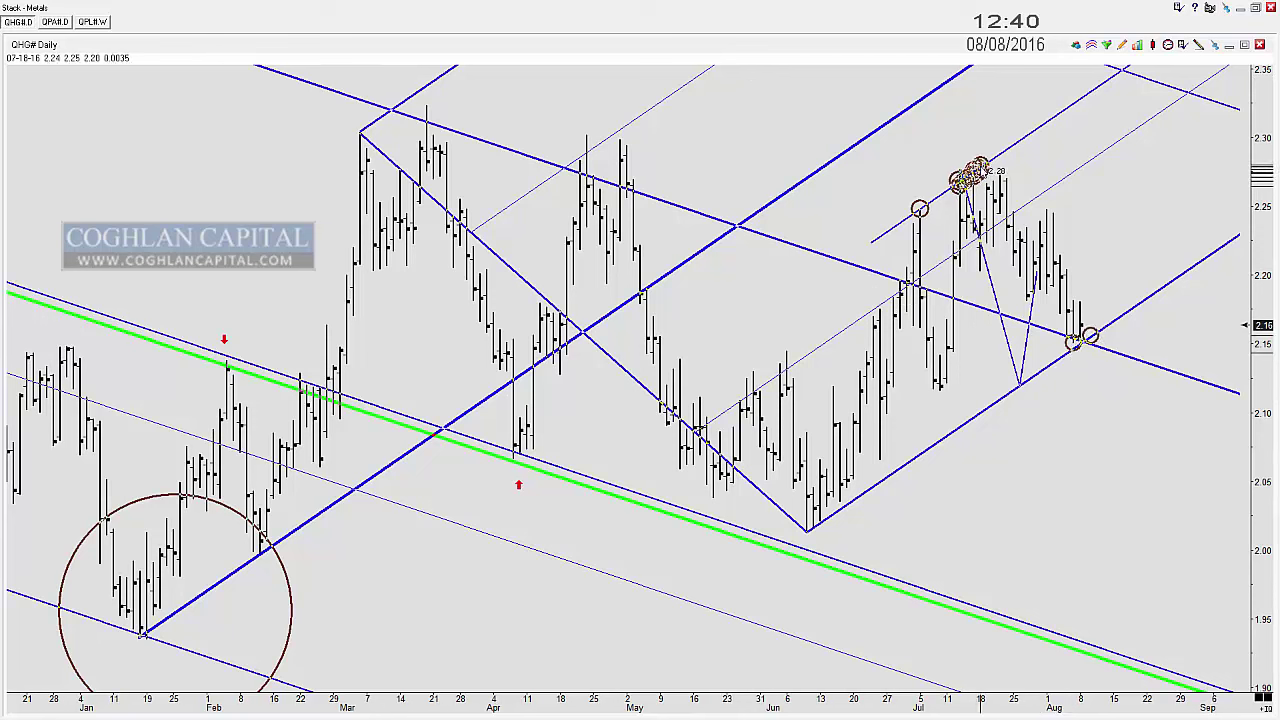
scroll(852, 273, down, 4)
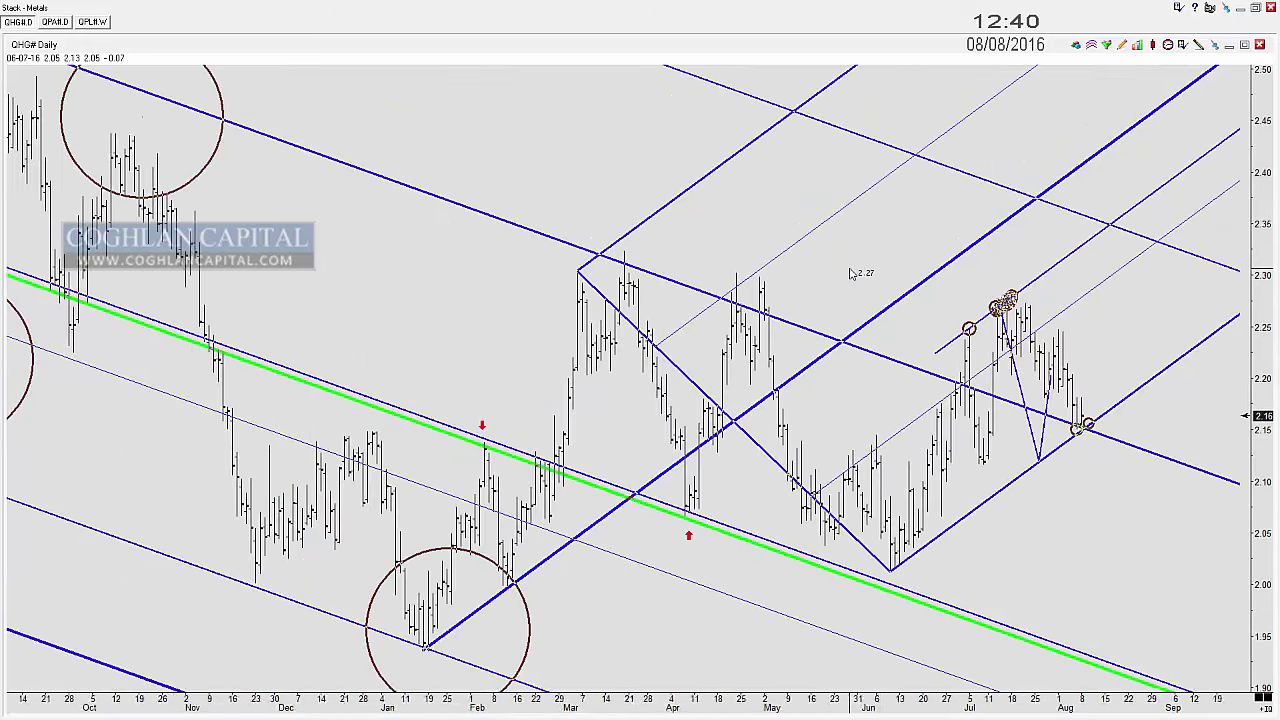
scroll(855, 266, up, 2)
scroll(855, 266, down, 2)
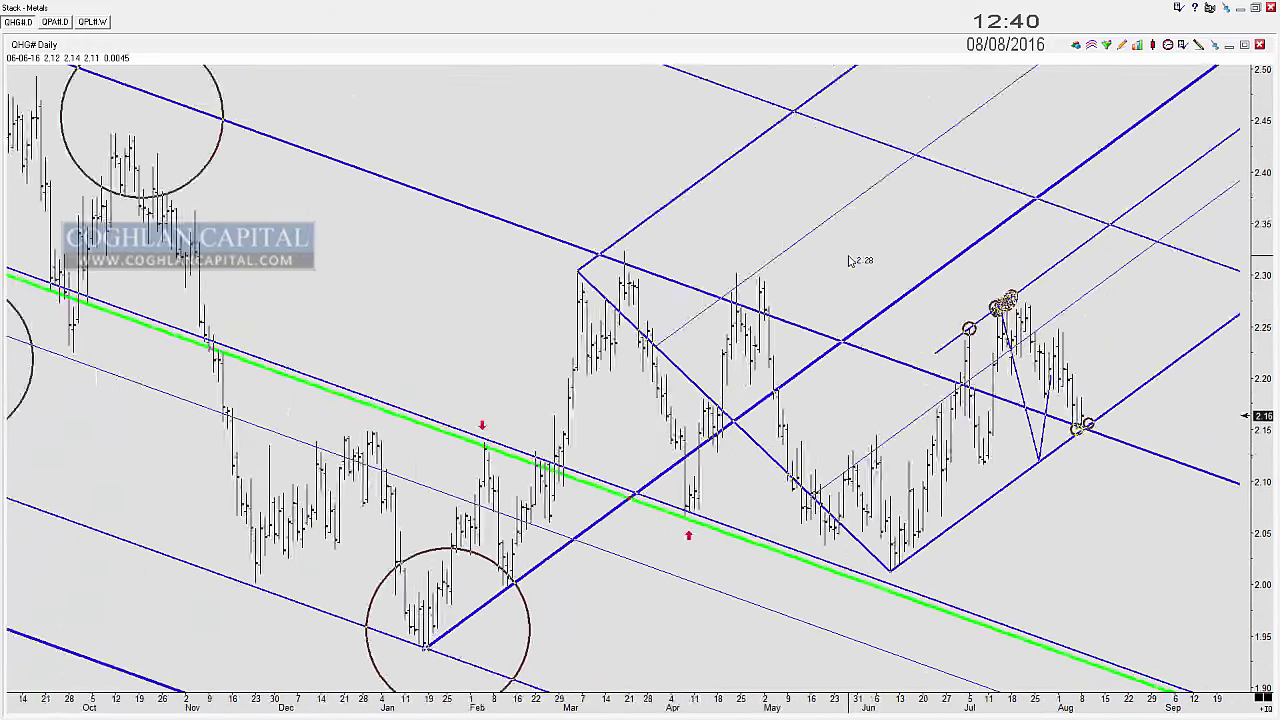
Step: Circle the February high and the April, May and June lows along the descending green line, extending the markings up to the July highs
key(c)
drag(562, 460, 588, 462)
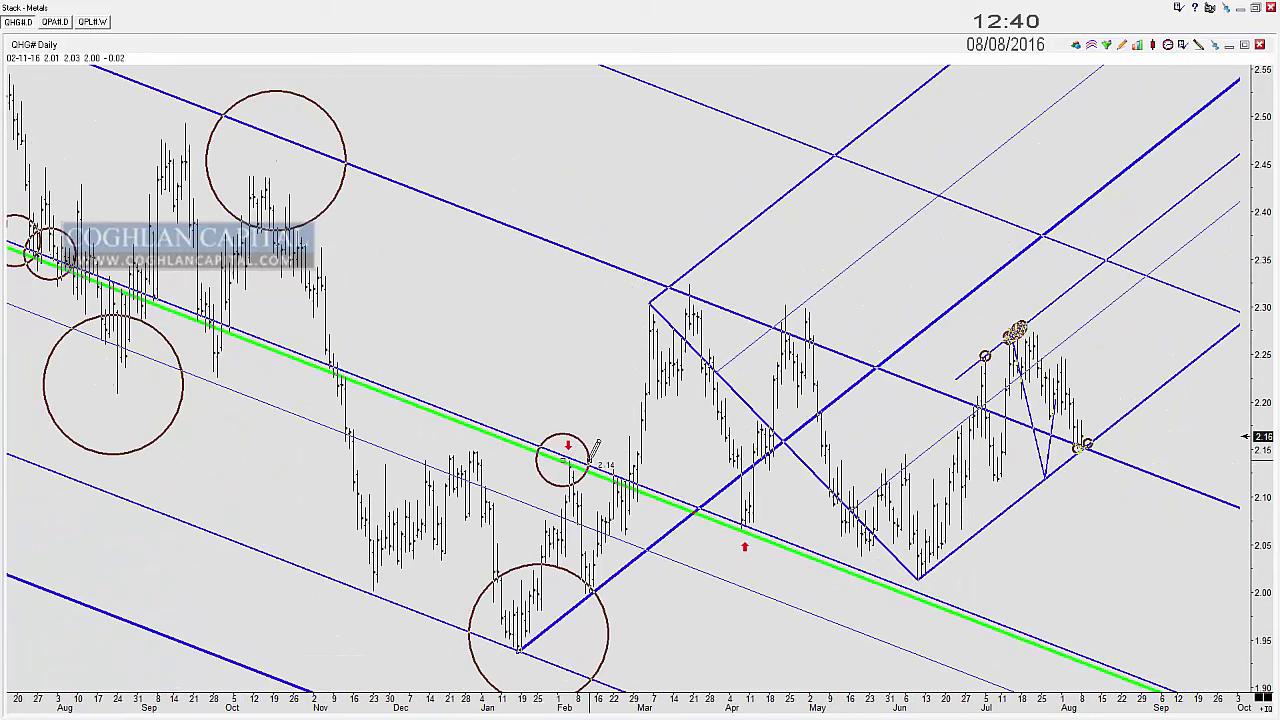
click(740, 528)
click(868, 560)
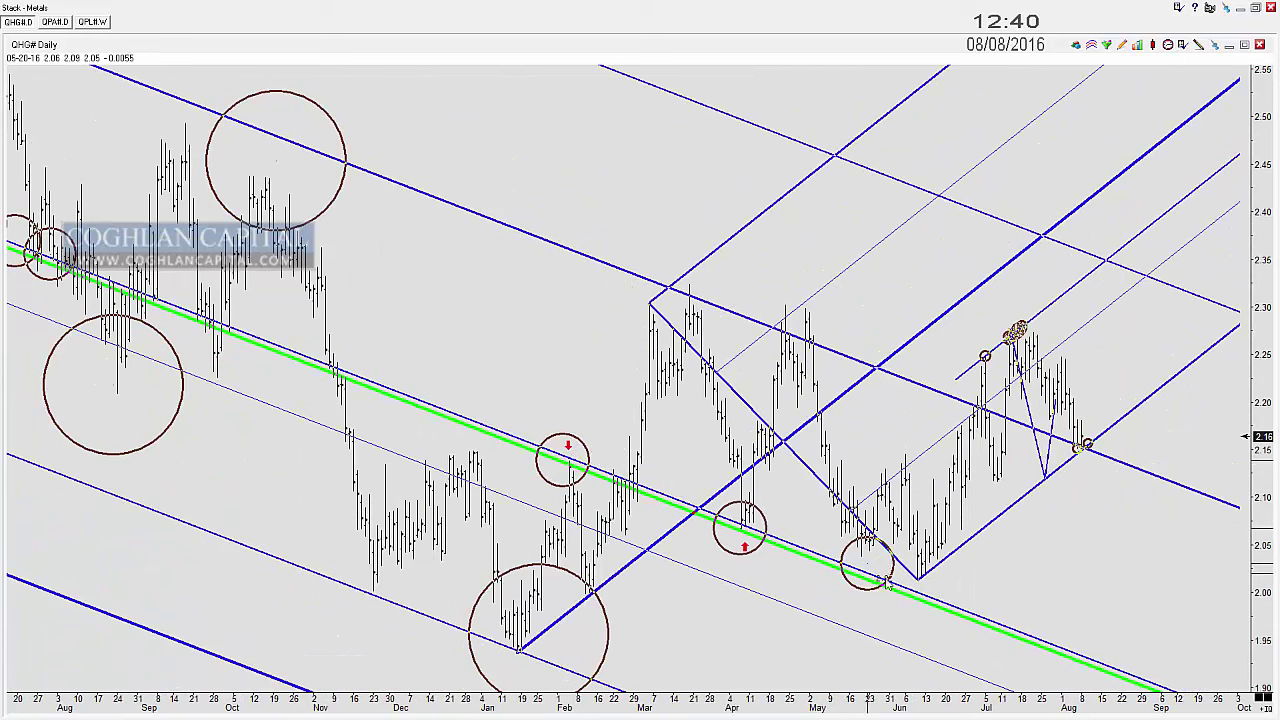
click(902, 581)
click(930, 589)
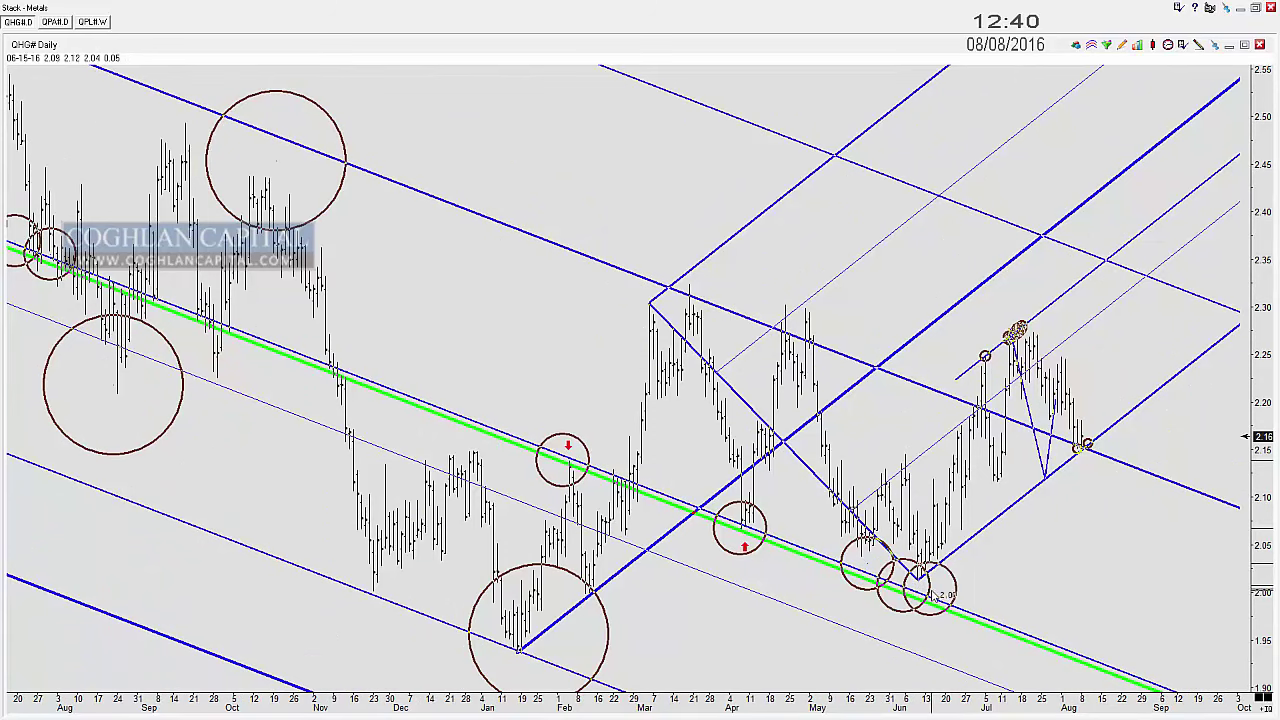
drag(930, 592, 1001, 332)
Step: Undo the new circles along the green line and the markings running up to the July highs
key(ctrl+z)
key(ctrl+z)
key(ctrl+z)
key(ctrl+z)
key(ctrl+z)
key(ctrl+z)
key(ctrl+z)
key(ctrl+z)
key(ctrl+z)
key(ctrl+z)
key(ctrl+z)
key(ctrl+z)
key(ctrl+z)
key(ctrl+z)
key(ctrl+z)
key(ctrl+z)
key(ctrl+z)
key(ctrl+z)
key(ctrl+z)
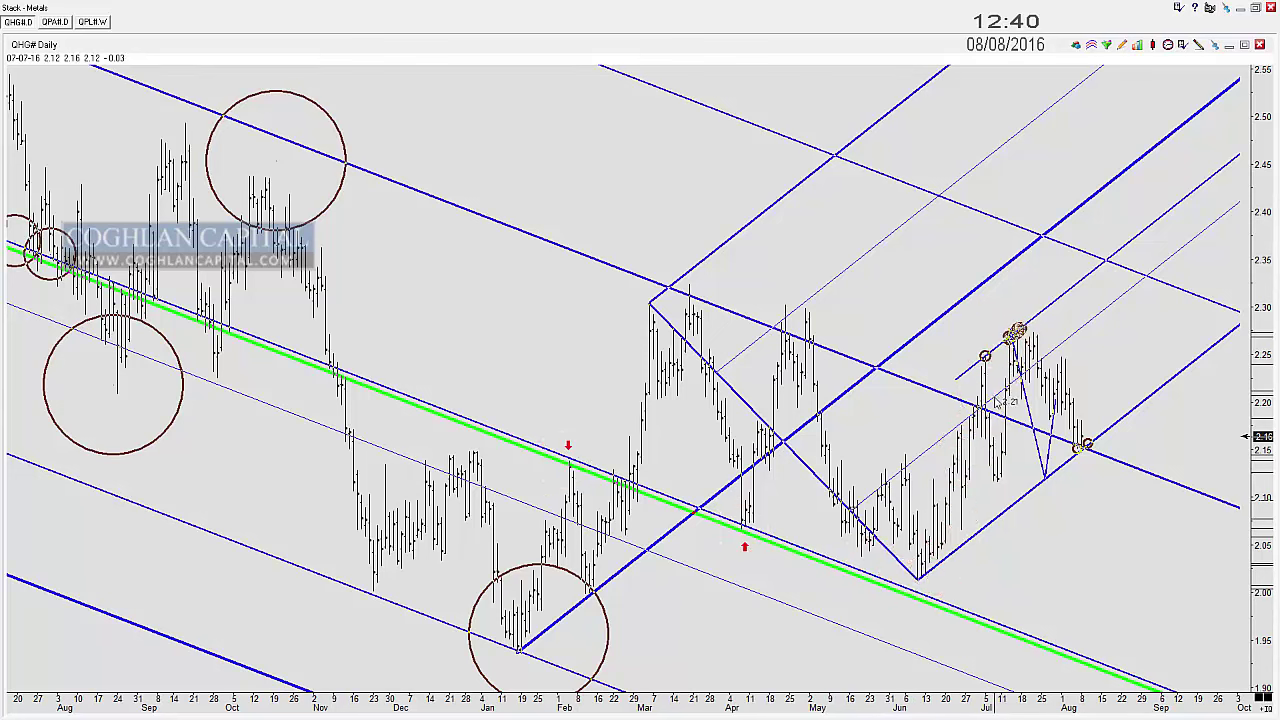
Step: Circle the three July highs along the short upper parallel of the rising channel
scroll(996, 400, up, 3)
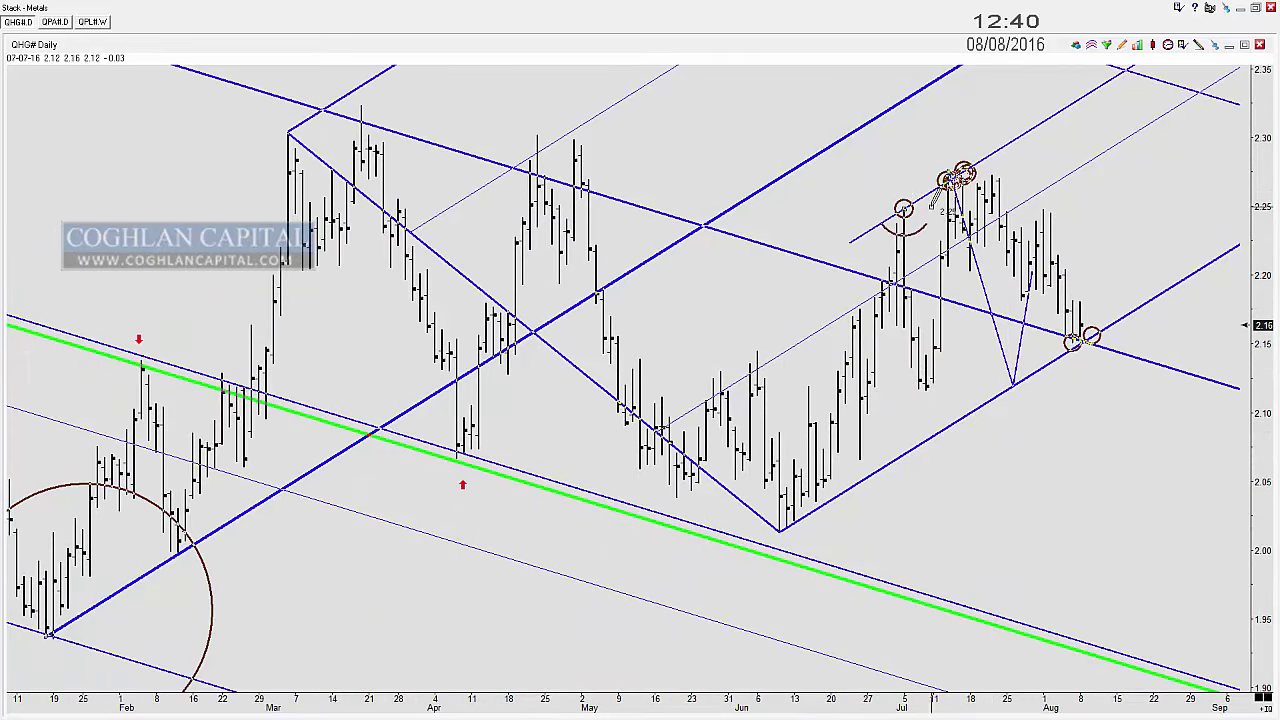
click(904, 208)
click(959, 171)
click(974, 190)
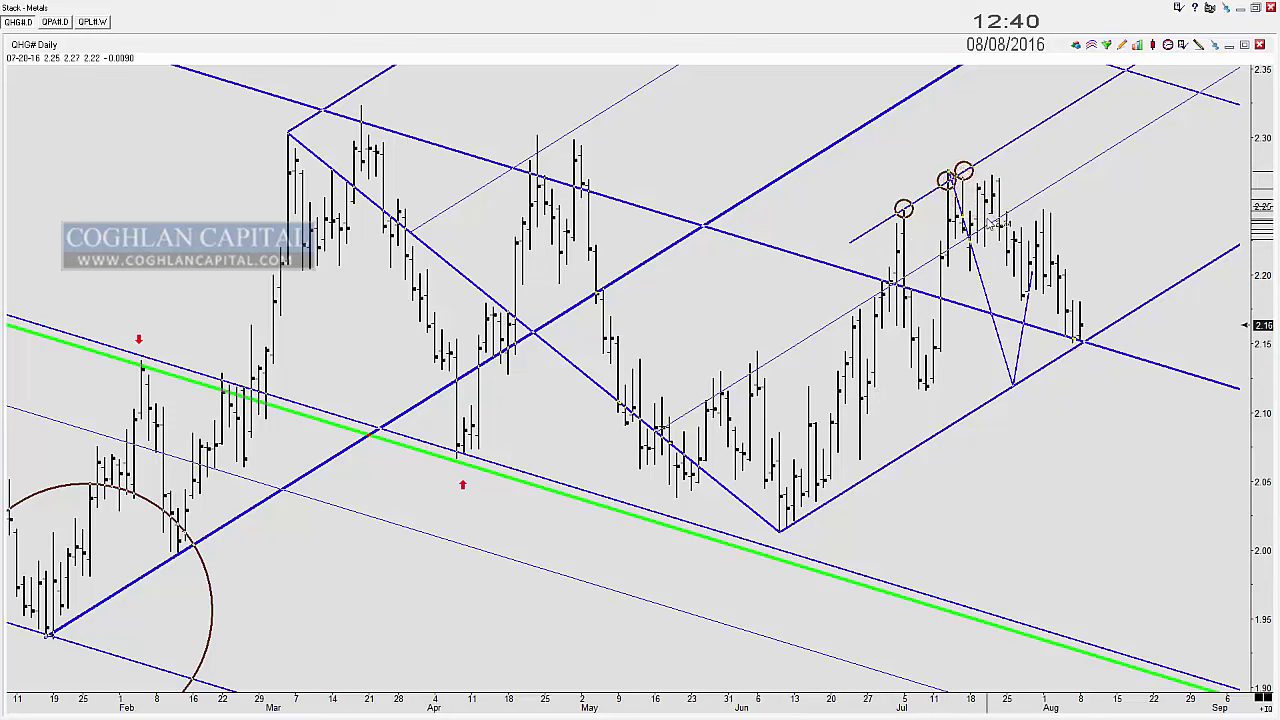
drag(948, 168, 971, 183)
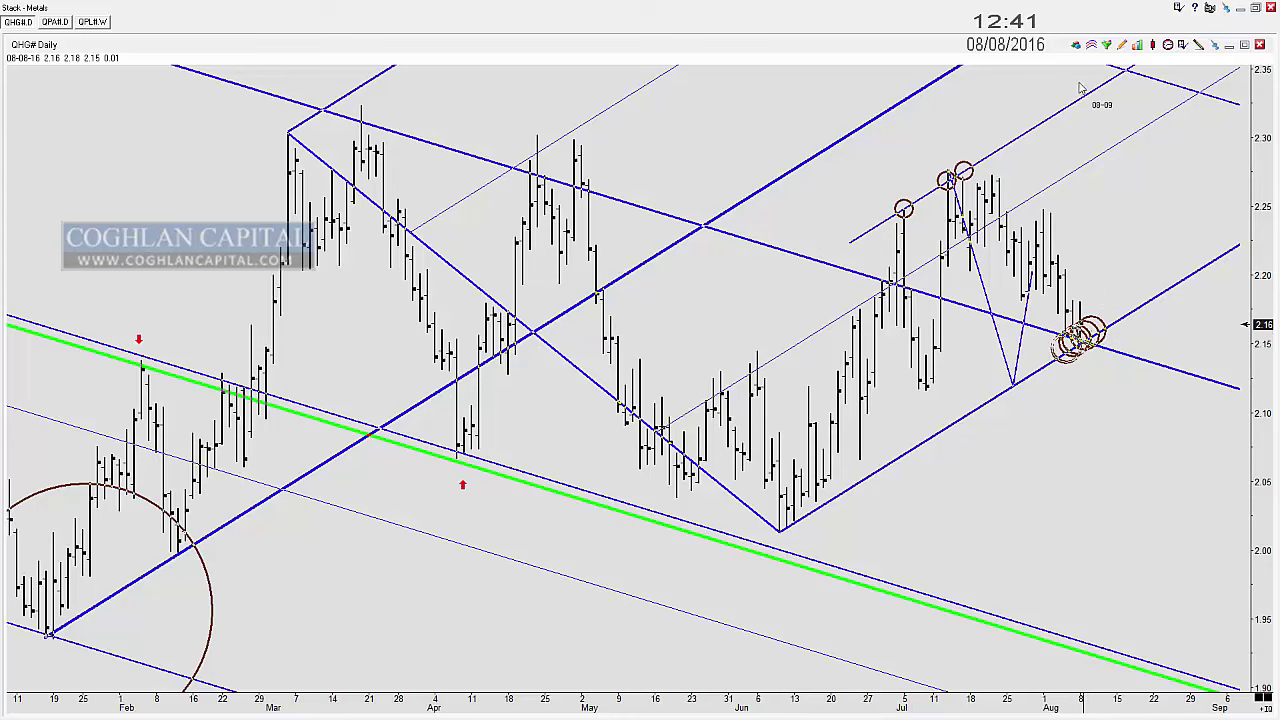
Step: Switch the QHG# chart to weekly and circle the mid-2014 highs between the two upper descending lines
click(1168, 46)
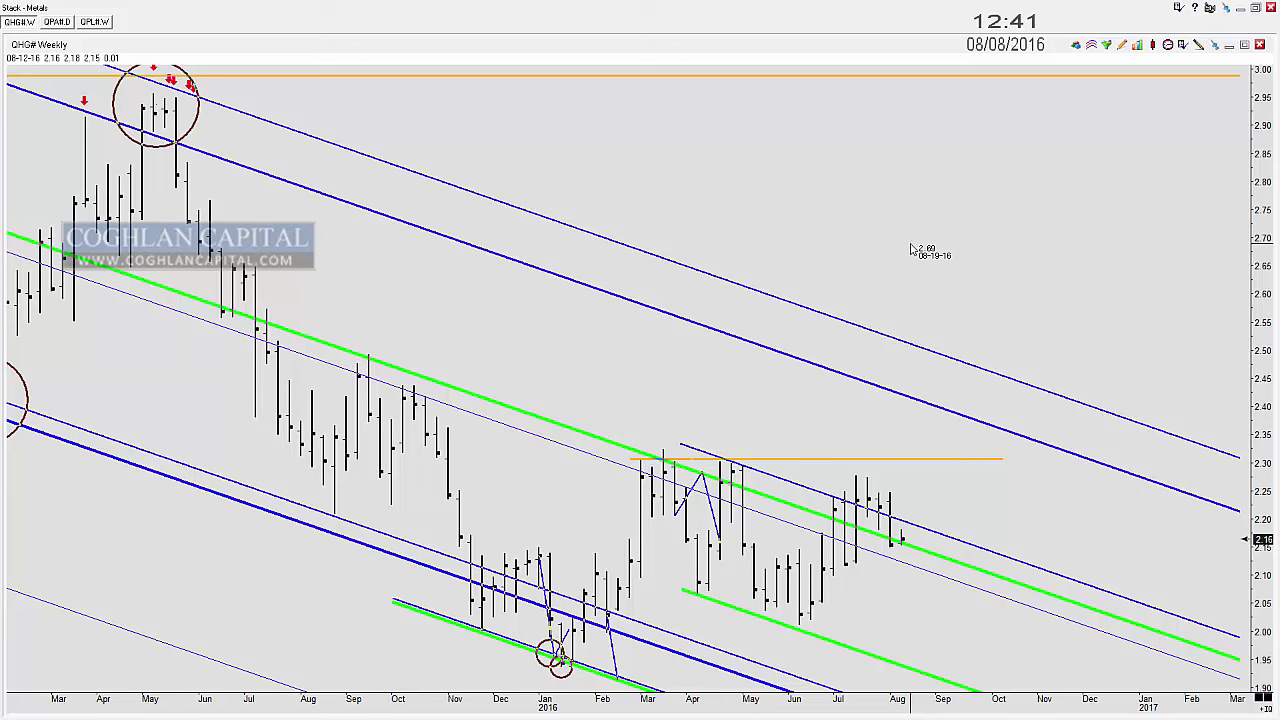
scroll(650, 222, down, 6)
drag(554, 160, 768, 207)
scroll(769, 209, down, 2)
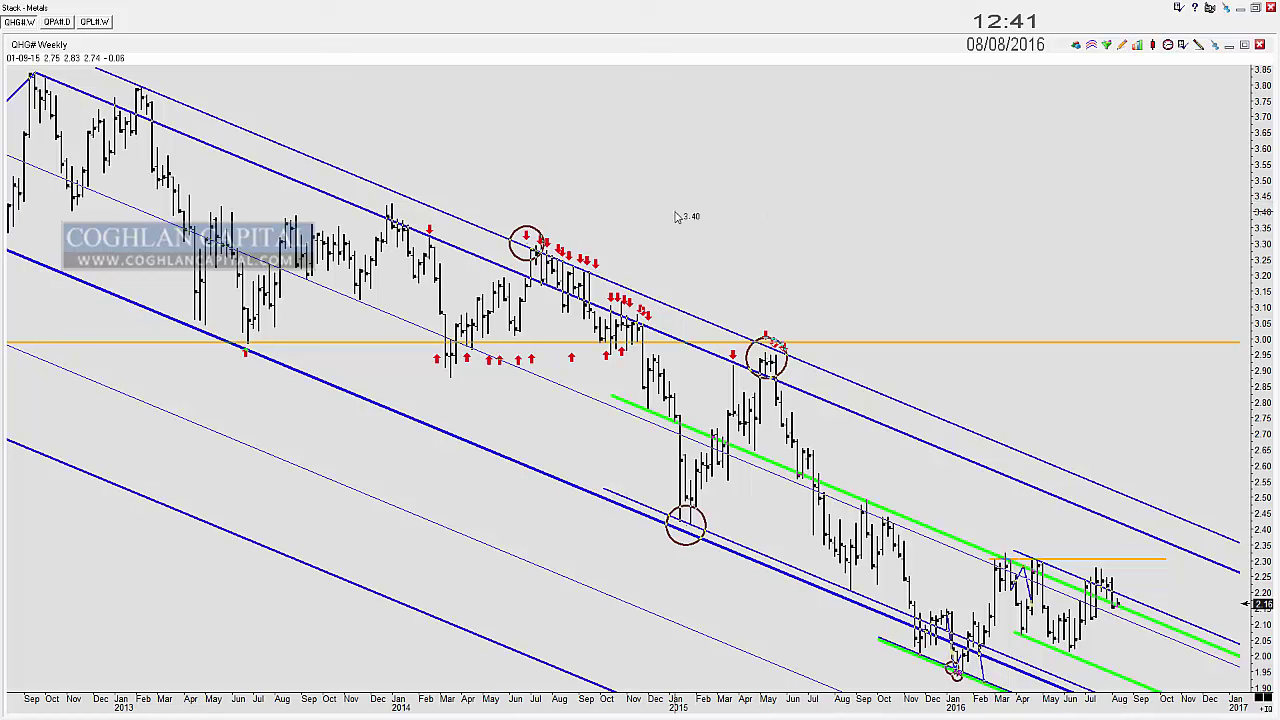
drag(519, 243, 558, 244)
click(567, 267)
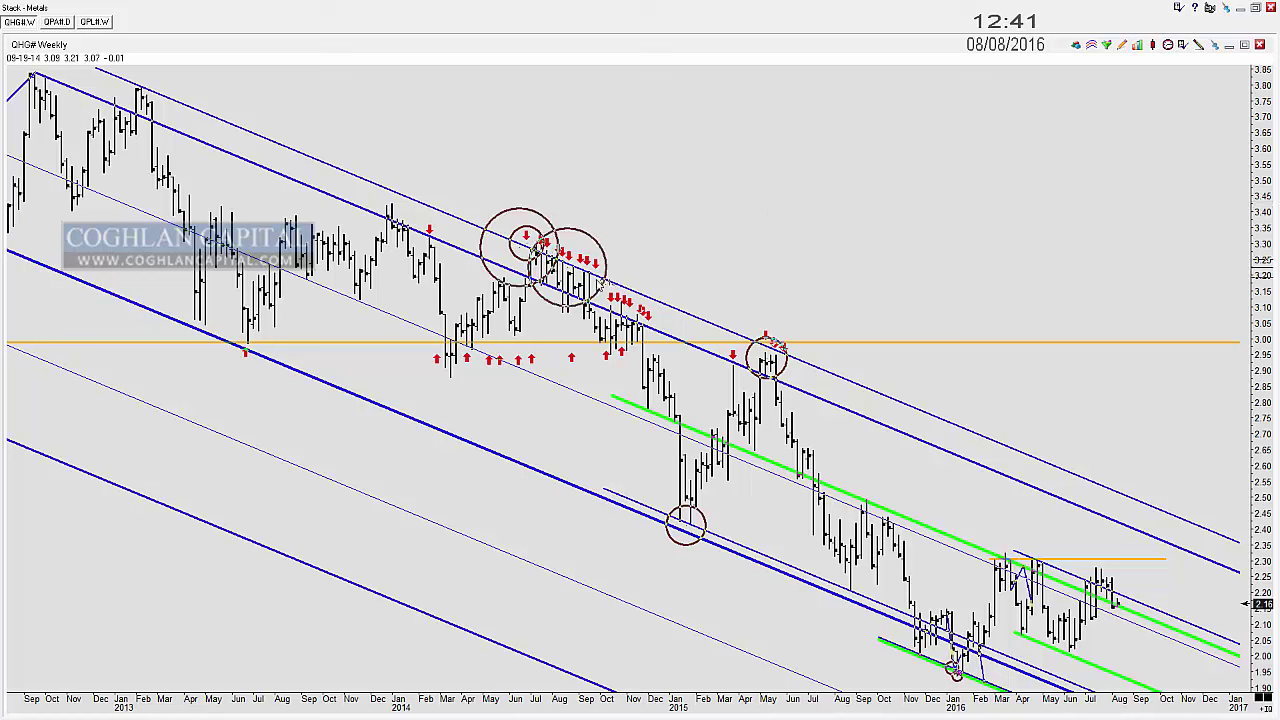
click(597, 279)
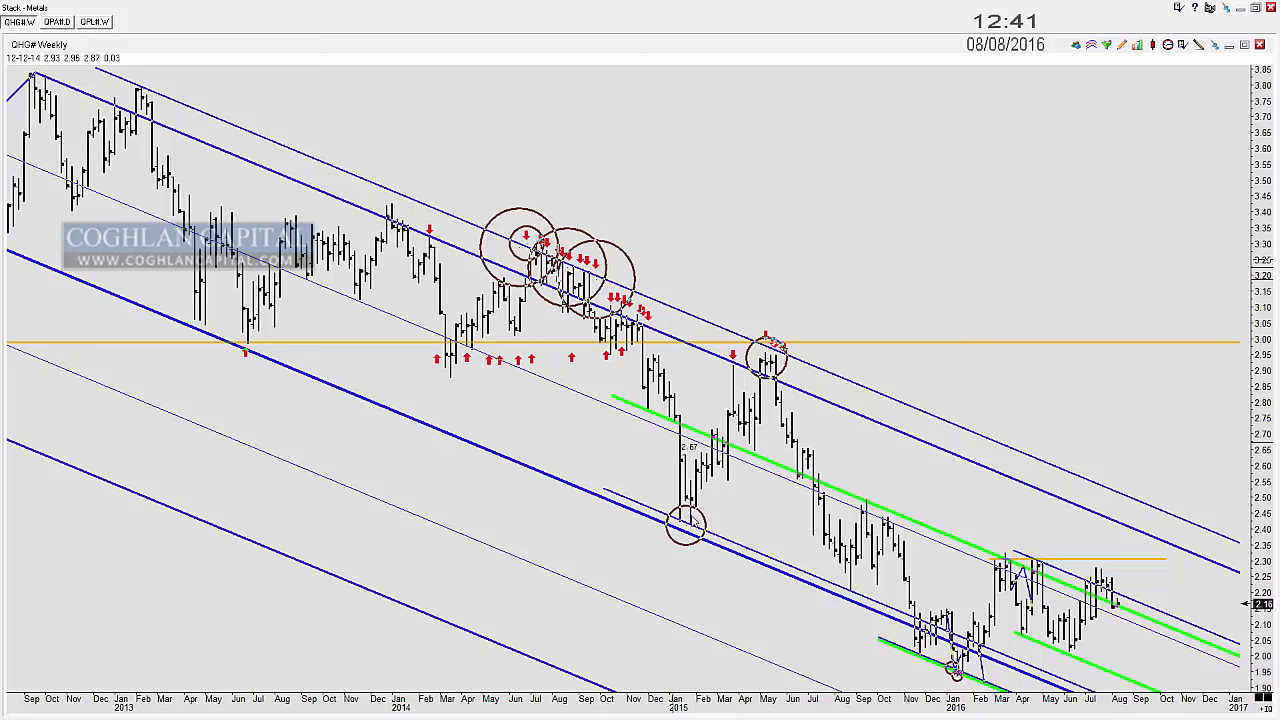
Step: Circle the early 2015 low and the two 2013 lows along the lower descending blue line
drag(680, 522, 700, 526)
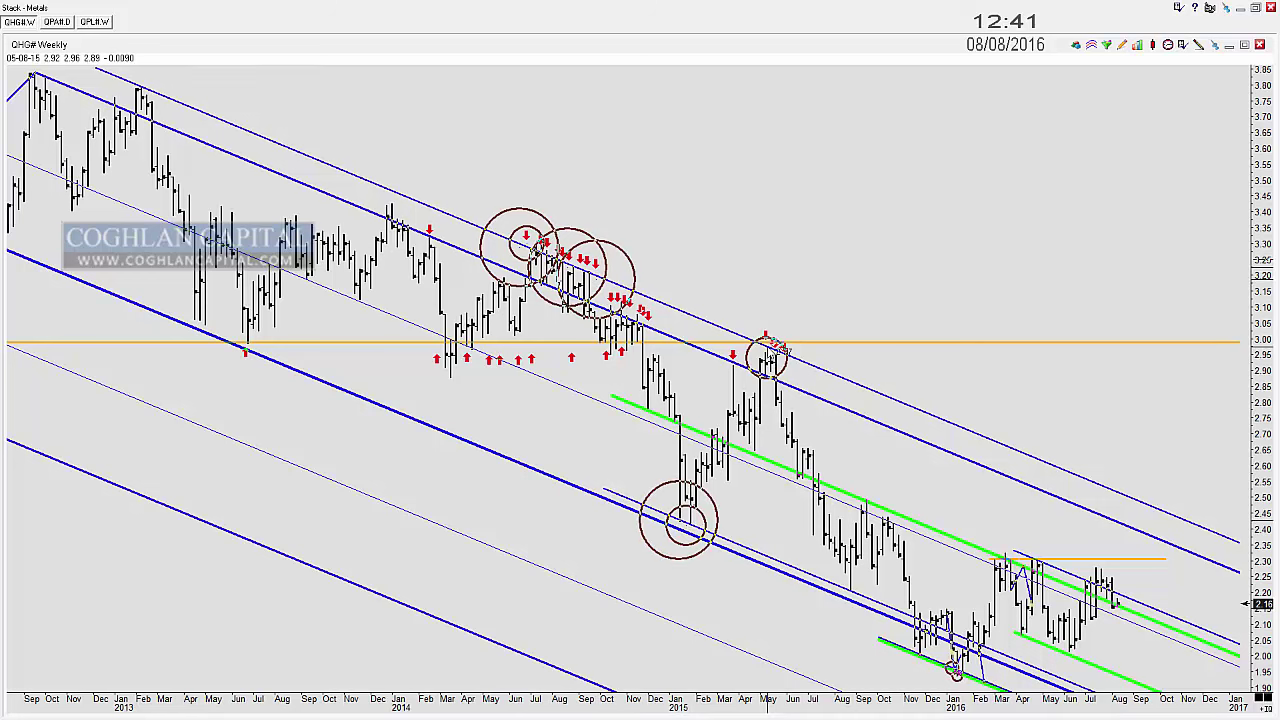
click(689, 532)
click(690, 499)
click(673, 509)
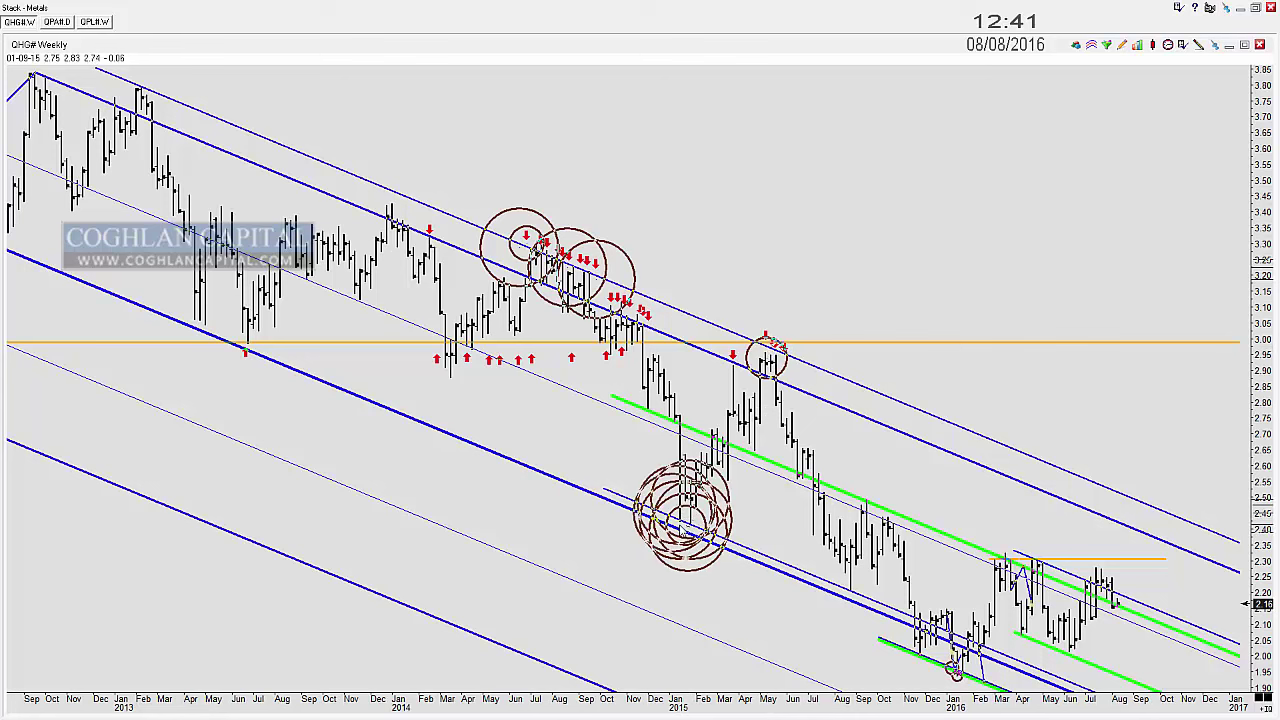
click(682, 527)
click(694, 522)
drag(187, 322, 290, 358)
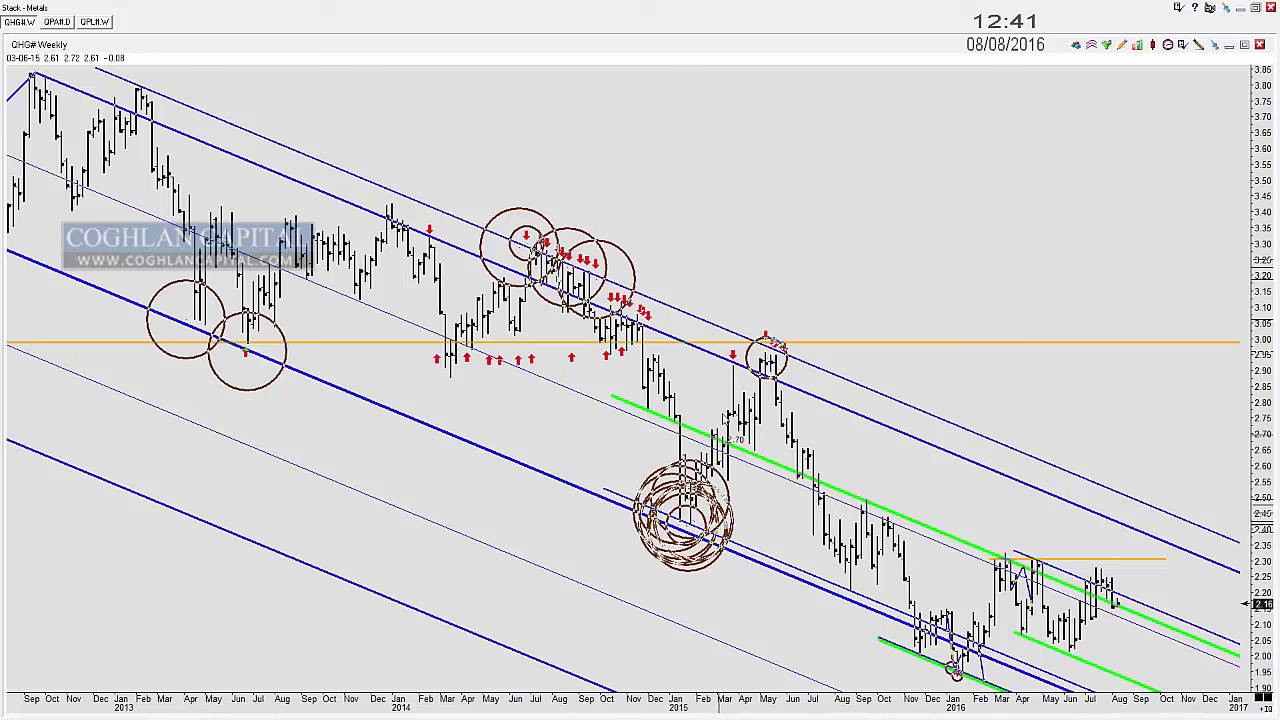
Step: Circle the May 2015 highs, the lows around January 2016 and the March 2016 high on the green line
click(746, 344)
click(753, 348)
click(779, 360)
click(790, 363)
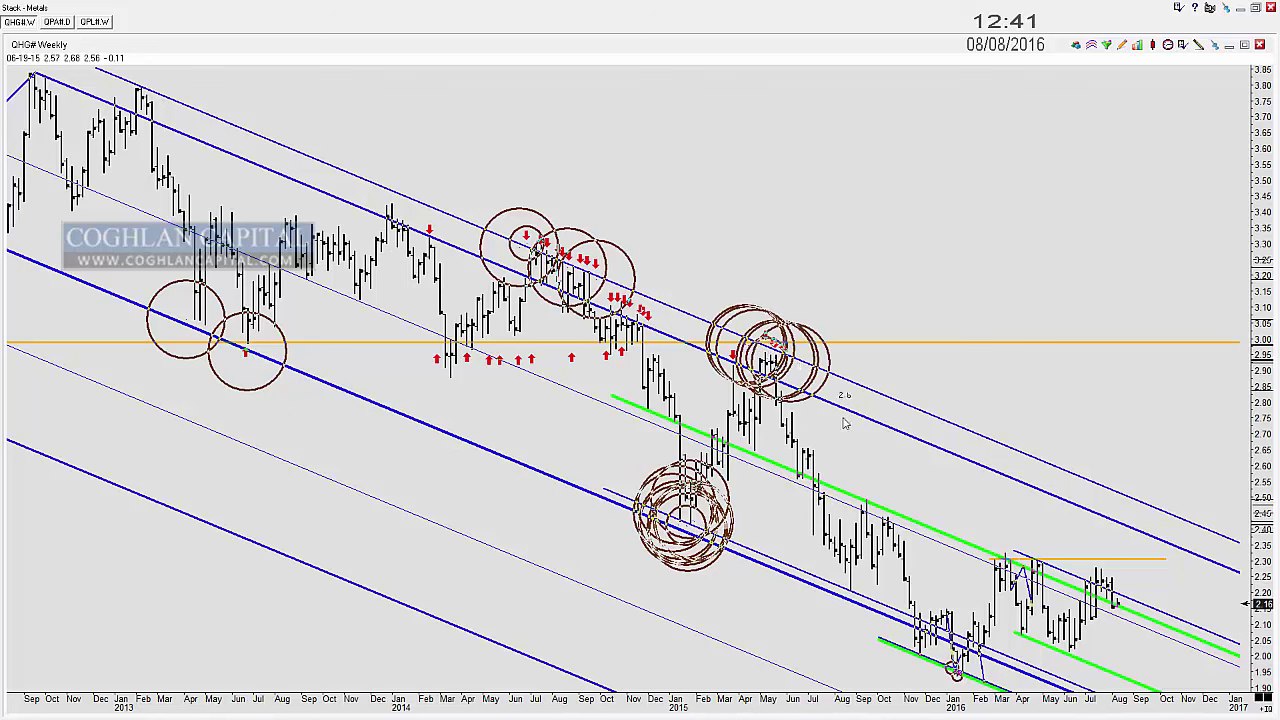
drag(914, 636, 1012, 665)
drag(998, 612, 1017, 585)
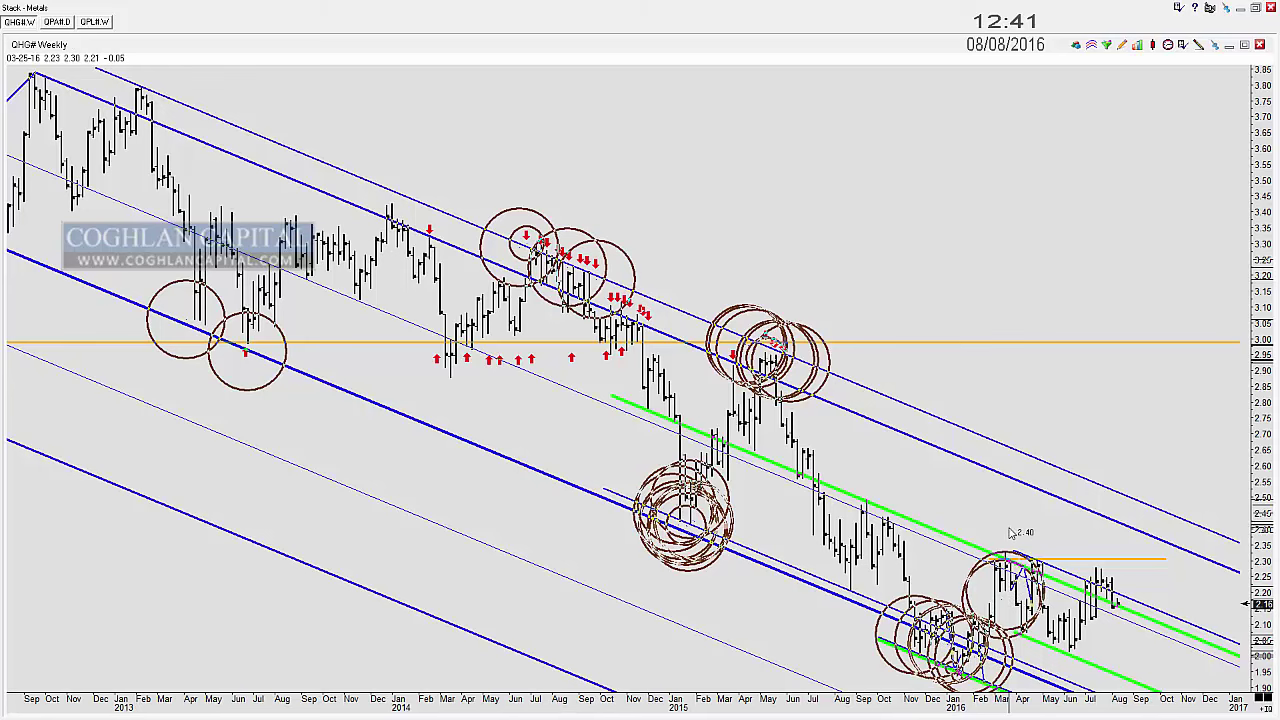
Step: Delete all newly drawn circles from the weekly QHG# chart, keeping the original markings
key(Delete)
key(Delete)
key(Delete)
key(Delete)
key(Delete)
key(Delete)
key(Delete)
key(Delete)
key(Delete)
key(Delete)
key(Delete)
key(Delete)
key(Delete)
key(Delete)
key(Delete)
key(Delete)
key(Delete)
key(Delete)
key(Delete)
key(Delete)
key(Delete)
Step: Circle the September 2015 high, the March to May 2016 highs and the July to August 2016 bars along the upper green line
drag(974, 250, 770, 250)
scroll(770, 250, up, 1)
scroll(770, 255, up, 5)
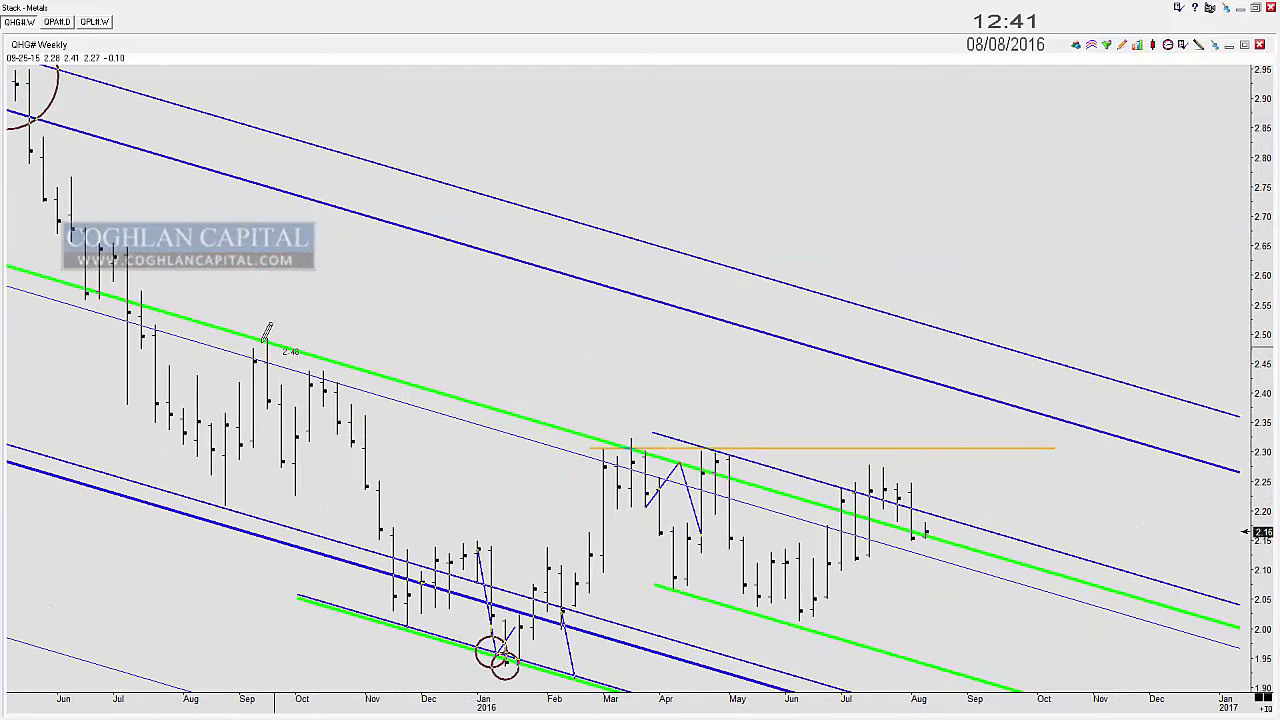
click(267, 338)
click(617, 445)
click(643, 451)
click(660, 454)
click(676, 457)
click(698, 467)
click(712, 471)
click(728, 475)
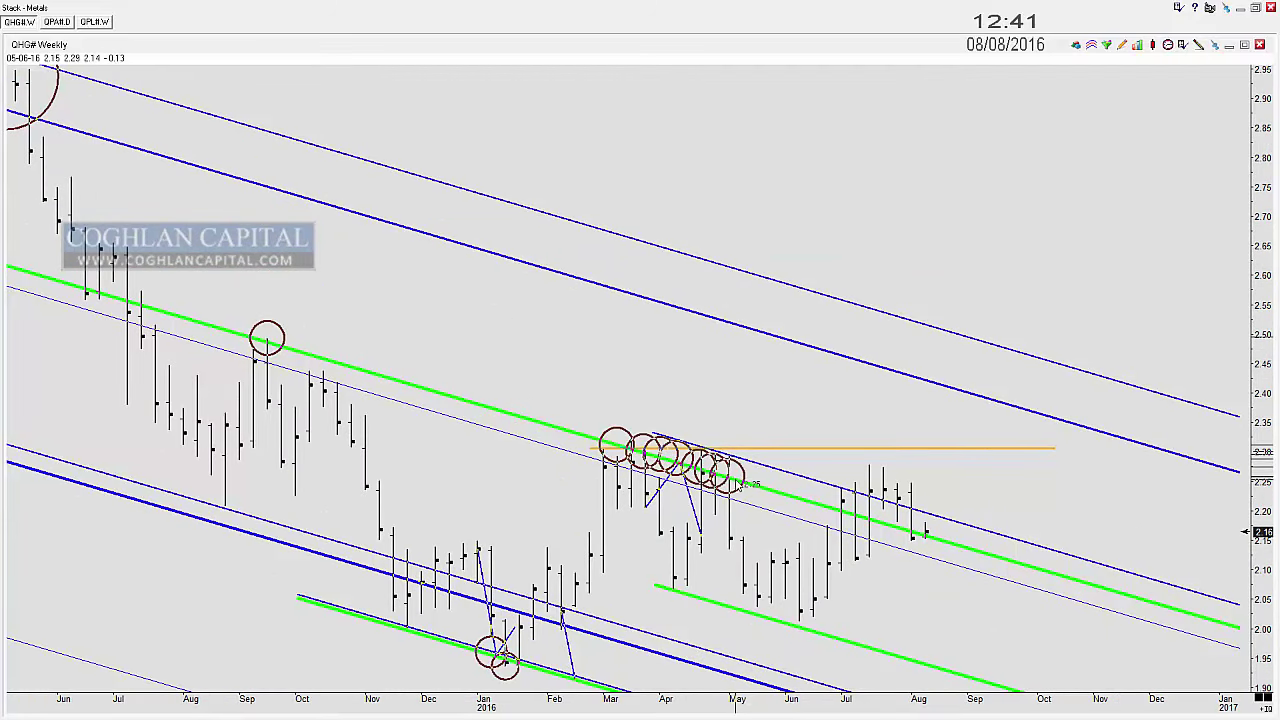
drag(820, 517, 913, 528)
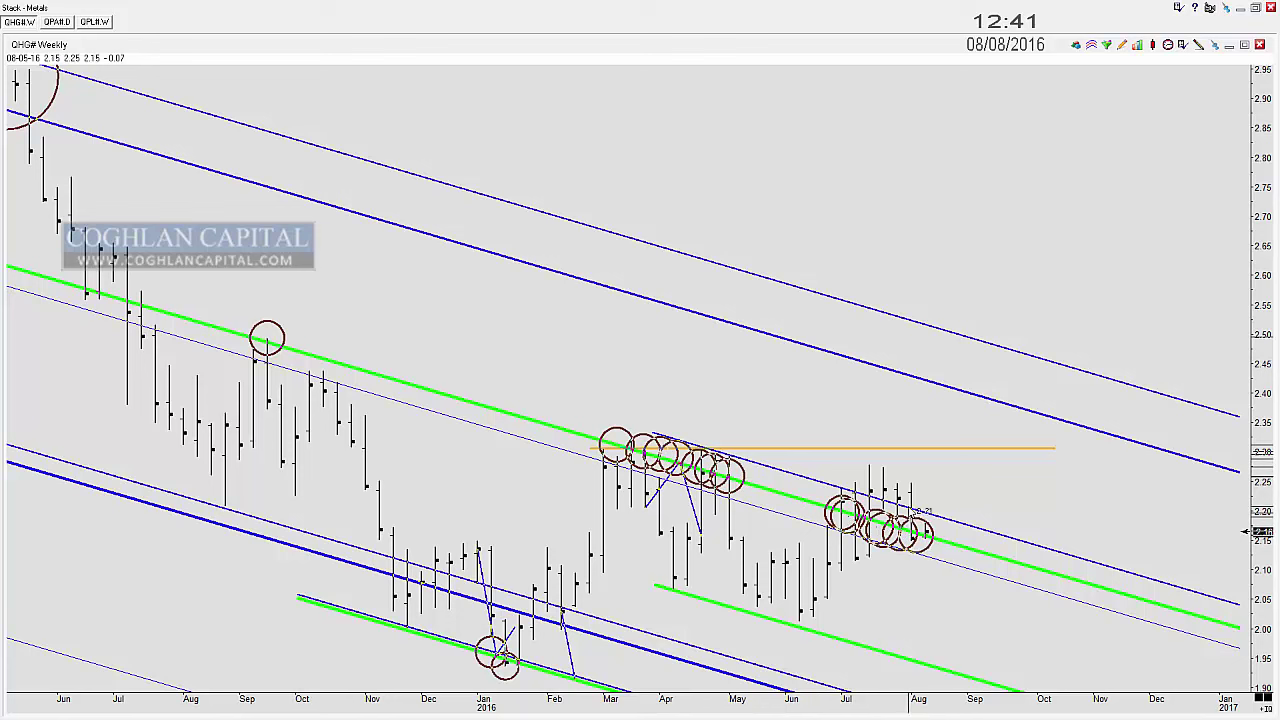
Step: Undo the circles just placed along the upper green line of the weekly QHG# chart
key(ctrl+z)
key(ctrl+z)
key(ctrl+z)
key(ctrl+z)
key(ctrl+z)
key(ctrl+z)
key(ctrl+z)
key(ctrl+z)
key(ctrl+z)
key(ctrl+z)
key(ctrl+z)
key(ctrl+z)
key(ctrl+z)
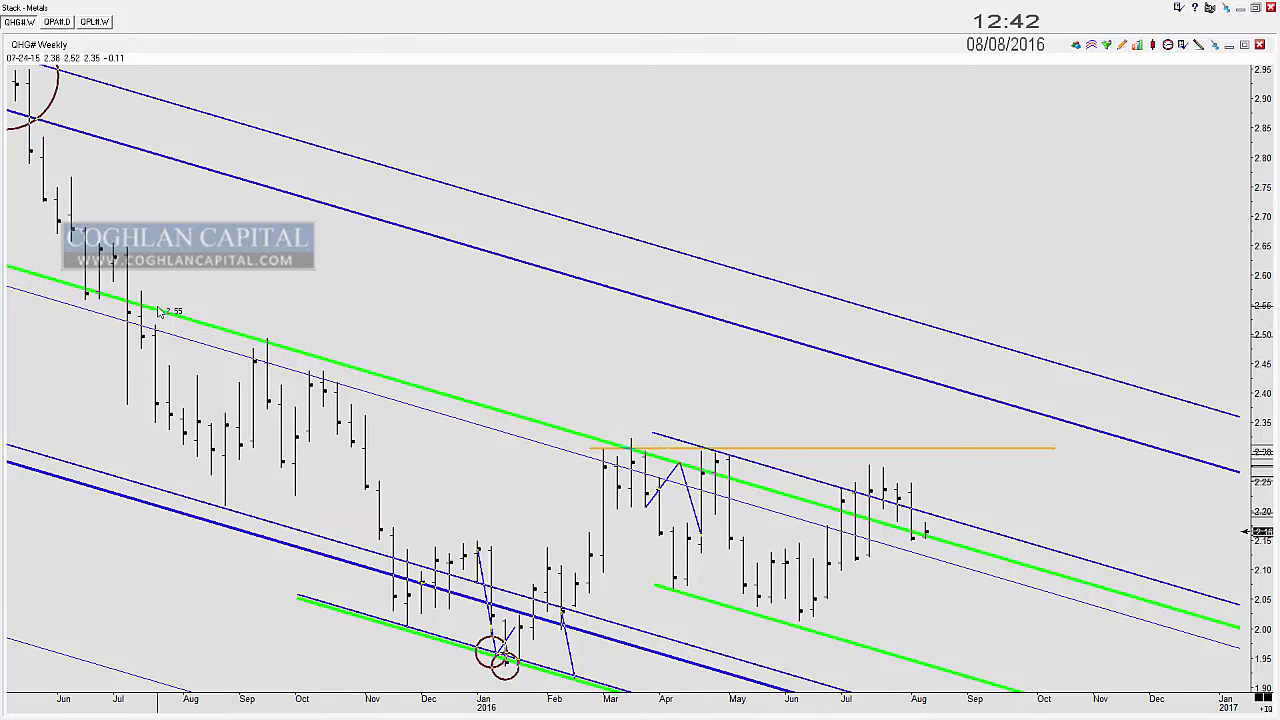
Step: Draw a path from the late June 2016 low to the mid-July high, down to the green line and up to about 2.39
scroll(659, 415, up, 5)
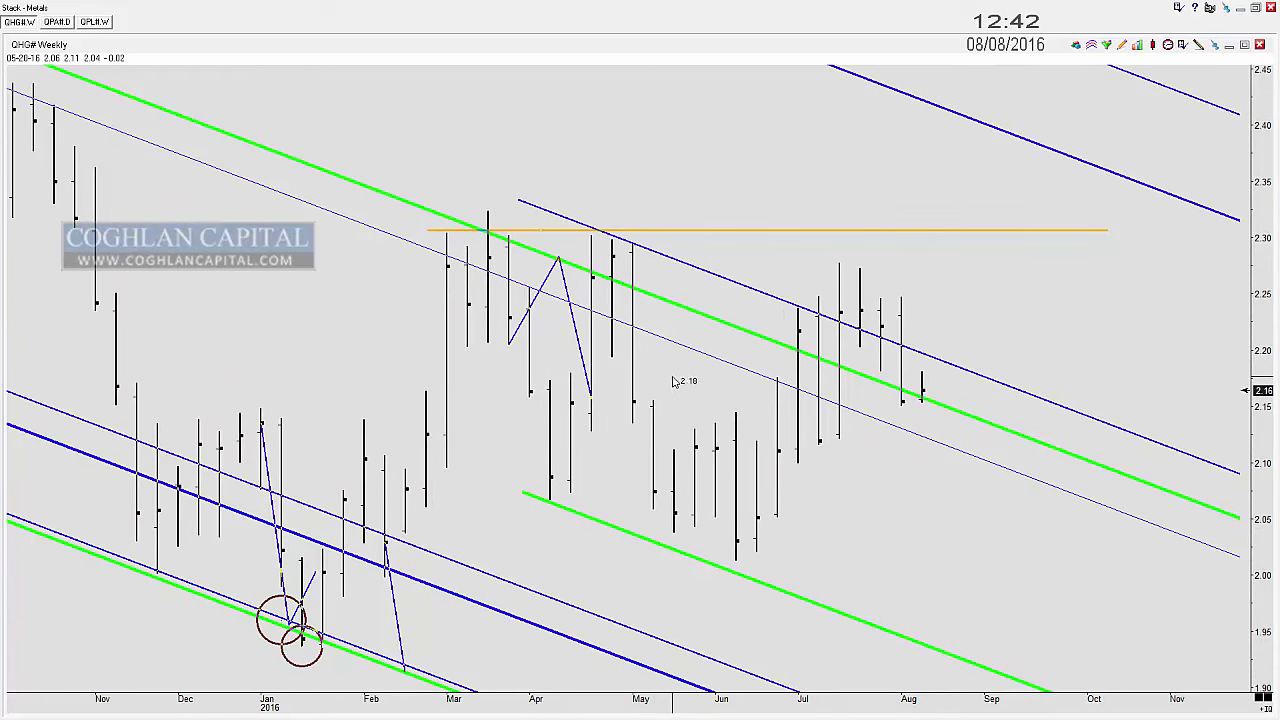
mouse_move(777, 514)
mouse_down()
mouse_move(818, 297)
mouse_move(839, 263)
mouse_move(901, 404)
mouse_move(1068, 136)
mouse_up()
double_click(1067, 137)
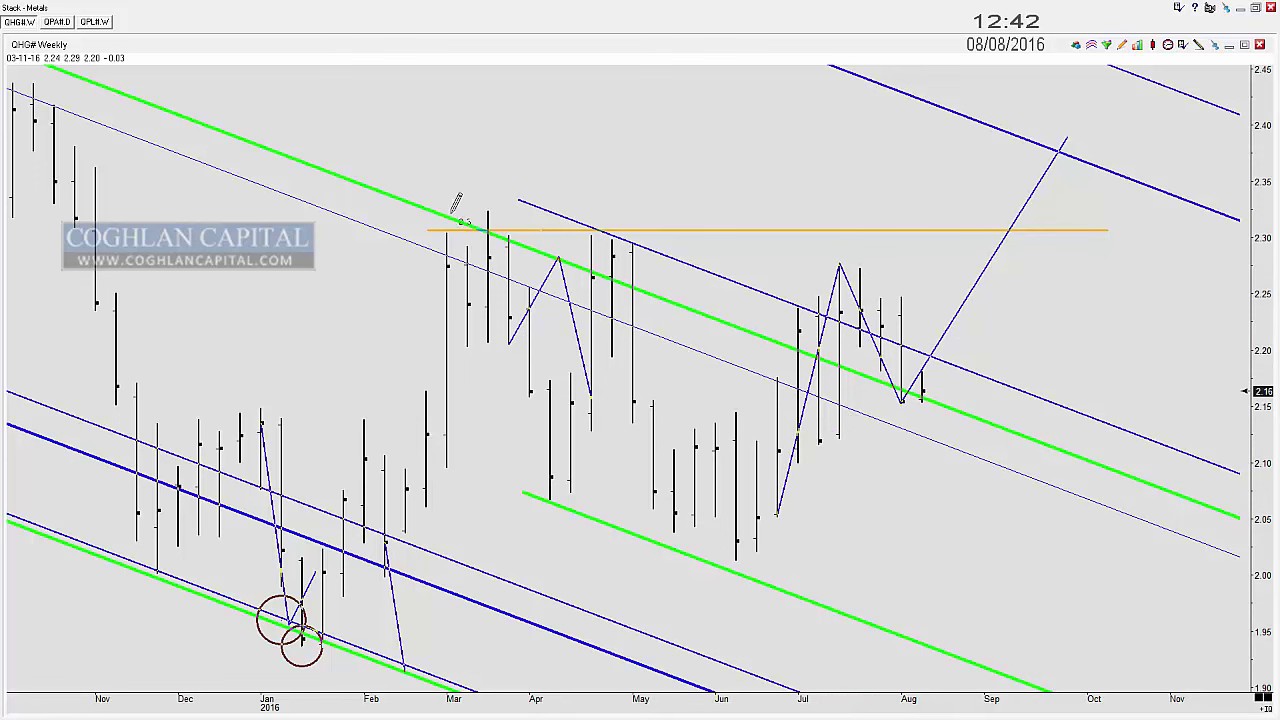
Step: Circle the March to May 2016 highs and the early August low on the green line, and delete these circles again
drag(455, 218, 639, 286)
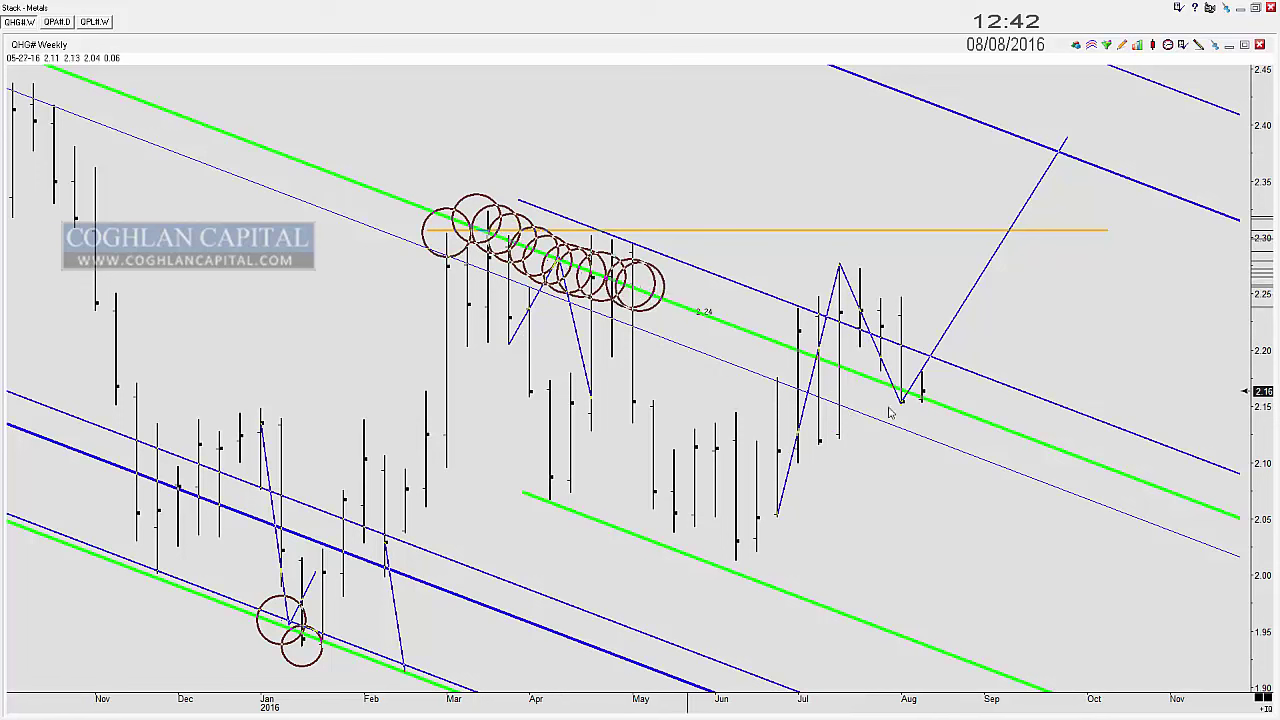
click(906, 396)
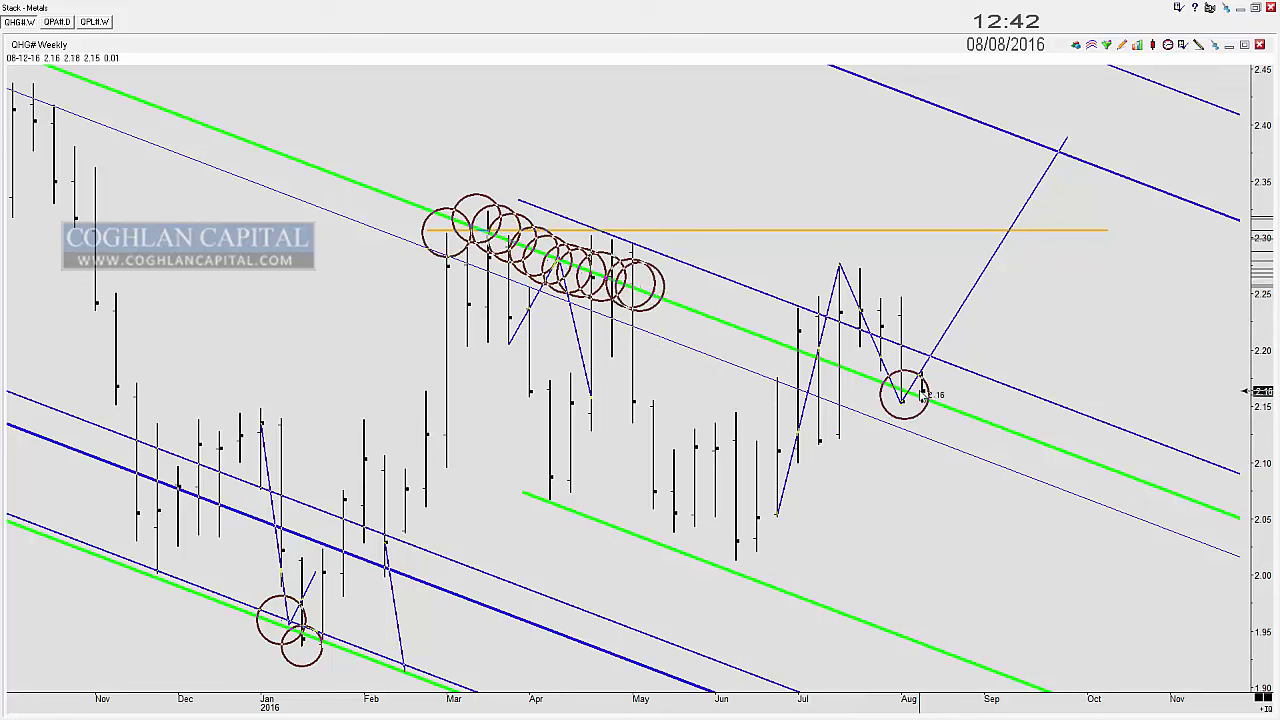
key(Delete)
key(Delete)
key(Delete)
key(Delete)
key(Delete)
key(Delete)
key(Delete)
key(Delete)
key(Delete)
key(Delete)
key(Delete)
key(Delete)
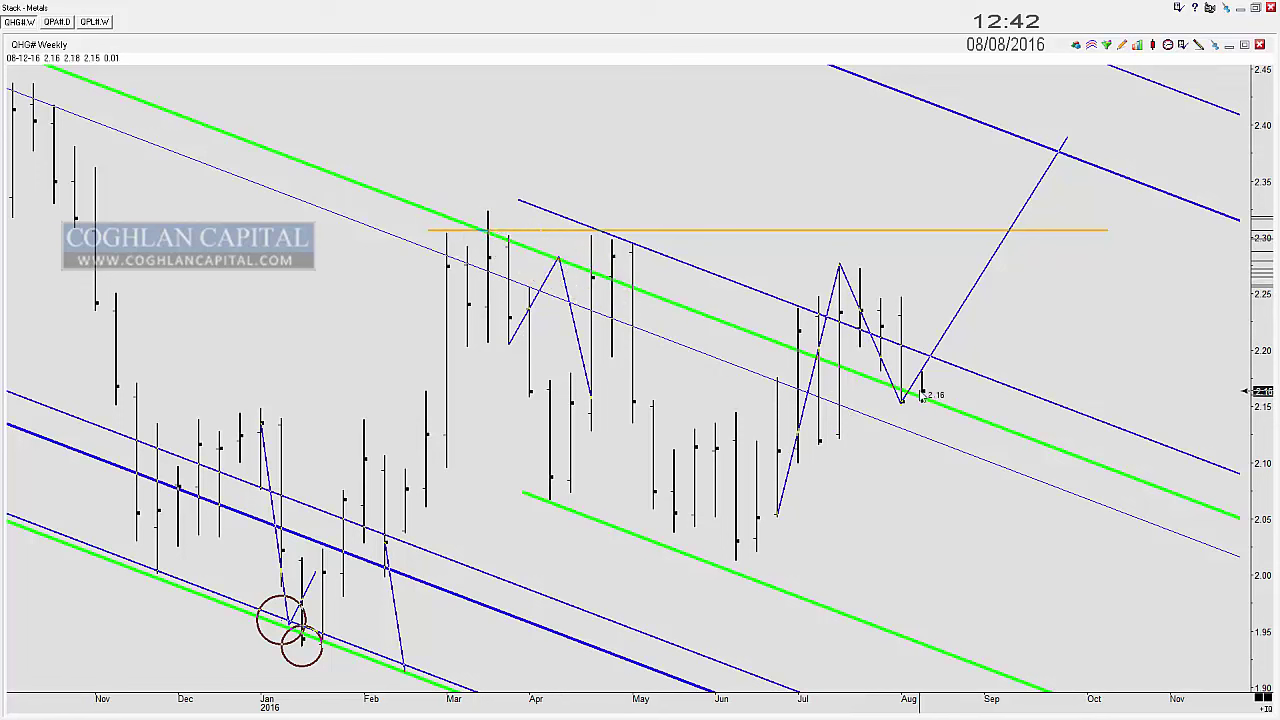
Step: Switch the QHG# chart to daily and delete the cluster of circles at the early August 2016 lows
click(1174, 48)
click(1110, 64)
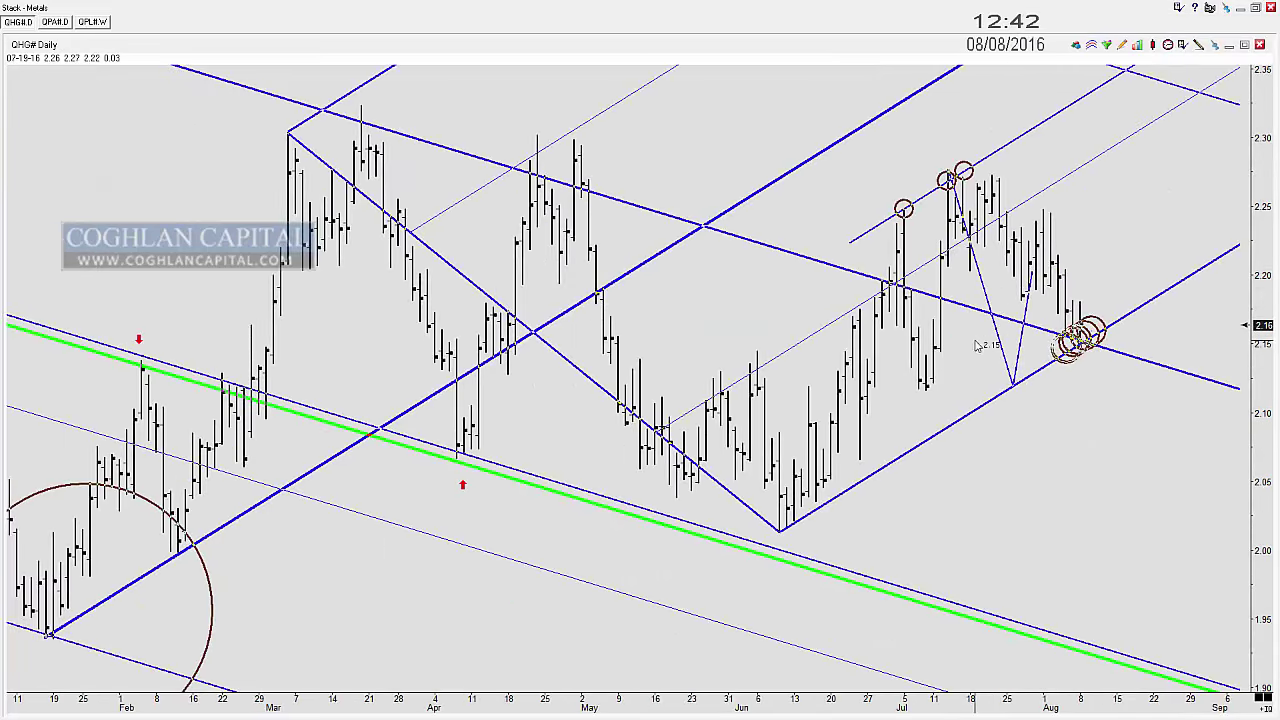
key(Delete)
key(Delete)
key(Delete)
key(Delete)
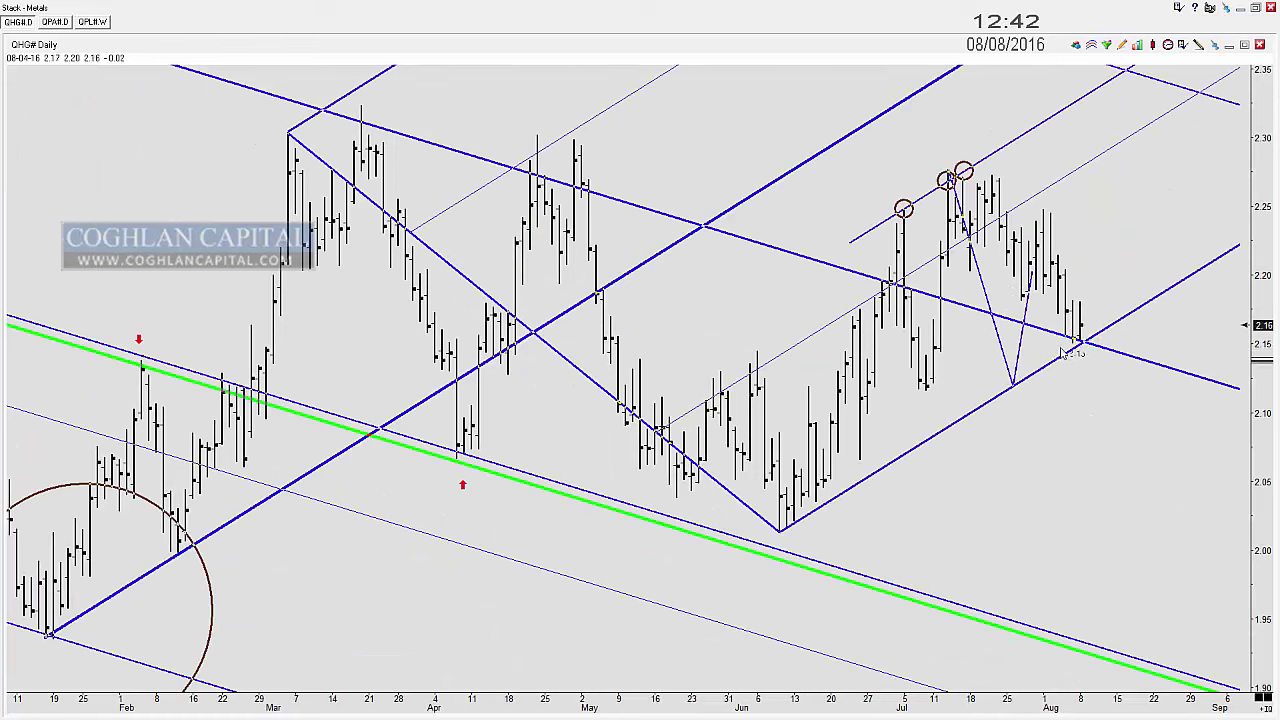
Step: Draw a path from the August low to about 2.21, back to the rising blue line and past 2.35, and delete it again
click(1092, 256)
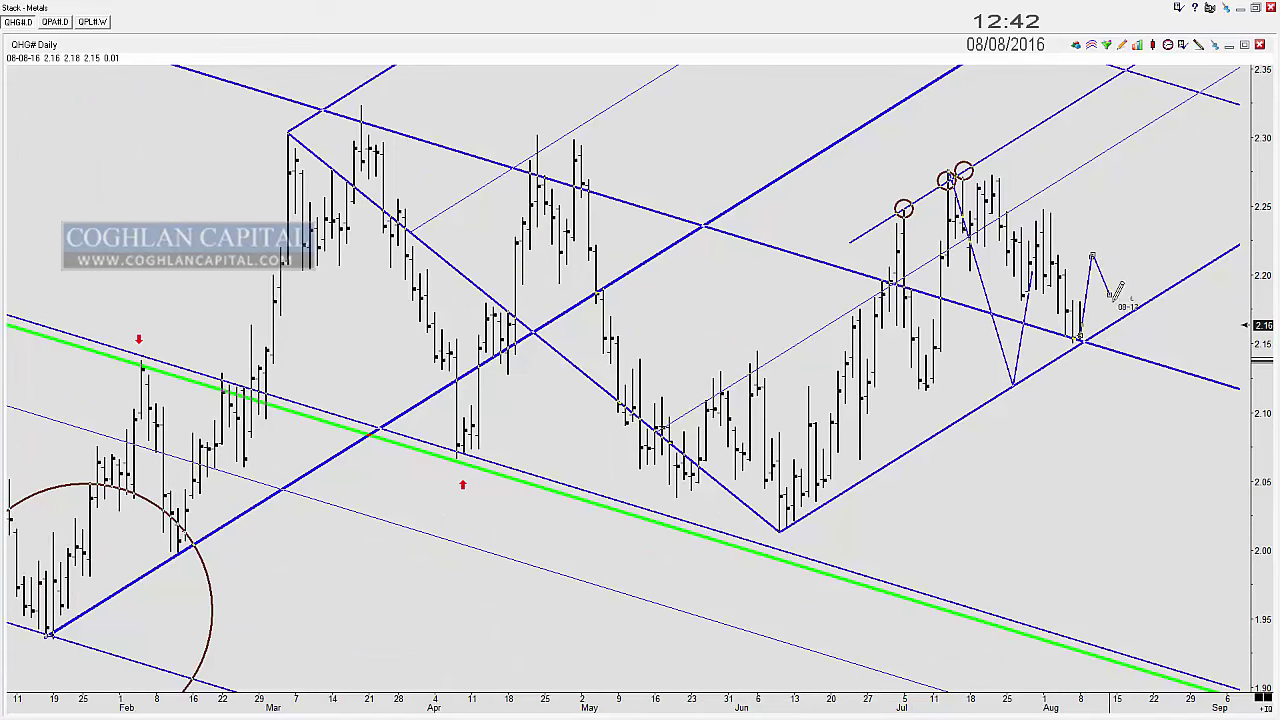
click(1127, 319)
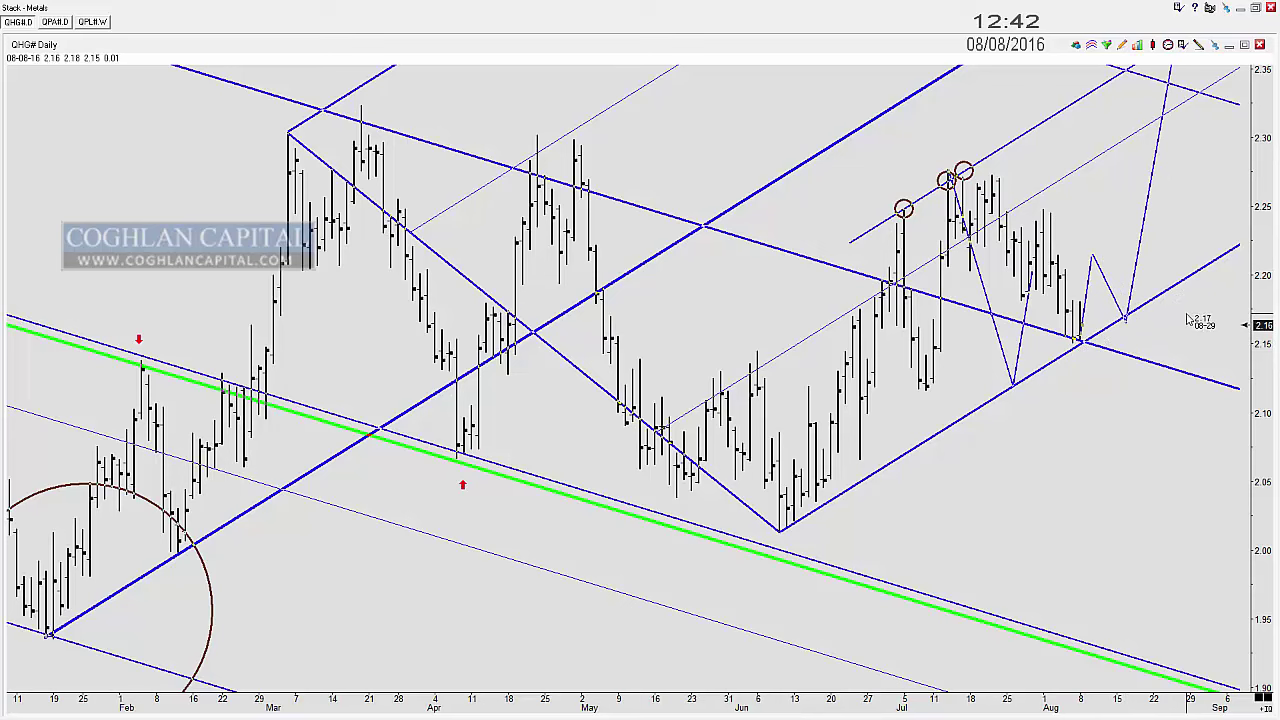
key(Delete)
key(Delete)
key(Delete)
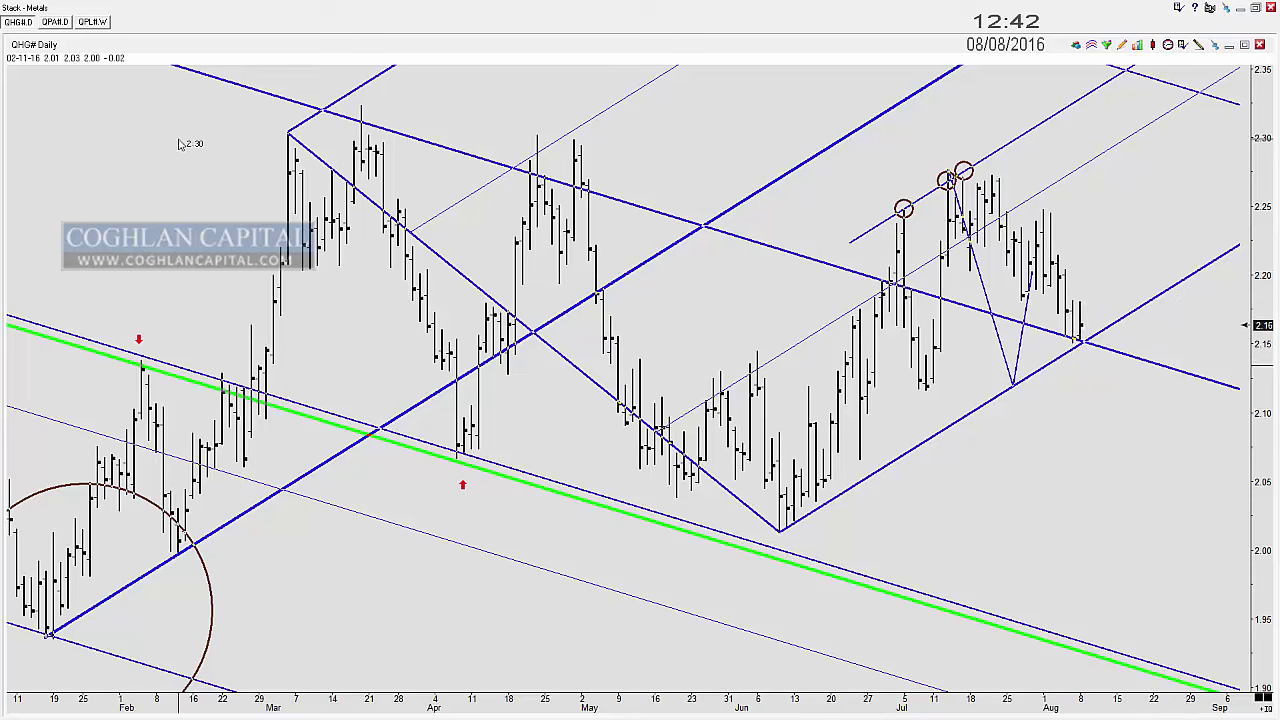
Step: Switch from the Metals stack to a maximized Softs stack and circle the late April 2016 high on the weekly CT #F chart
double_click(160, 13)
click(350, 460)
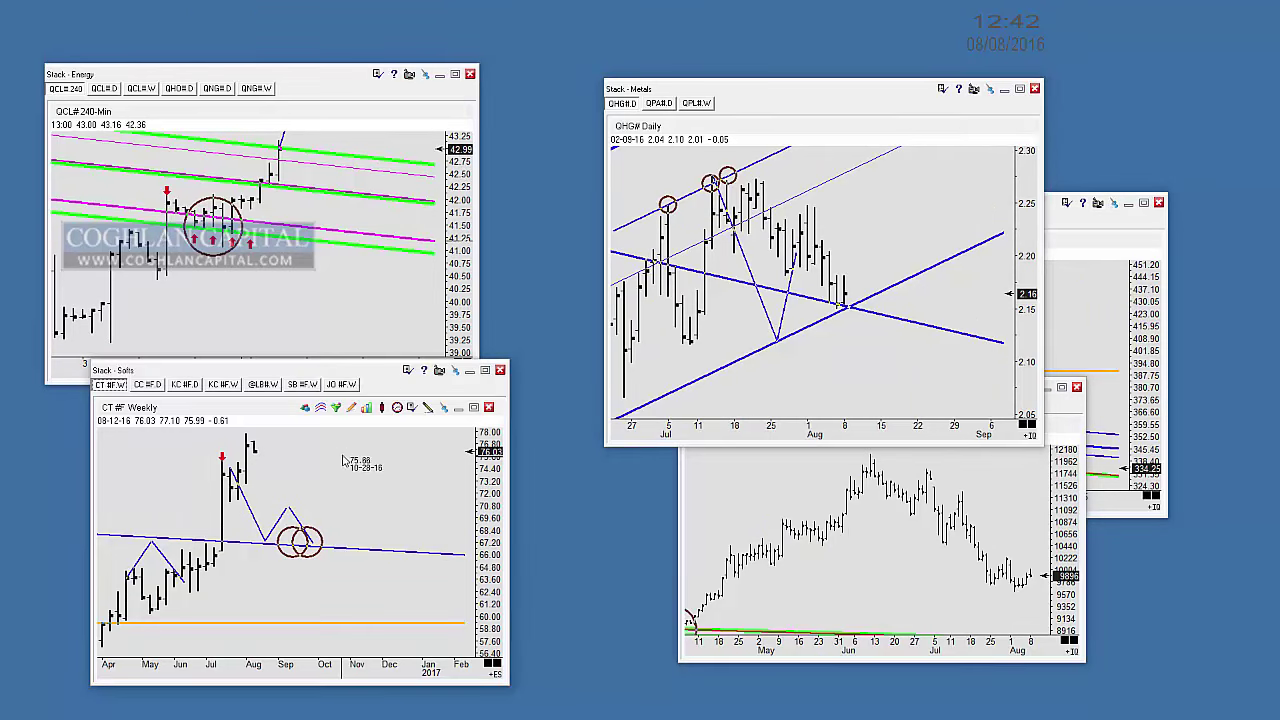
double_click(319, 373)
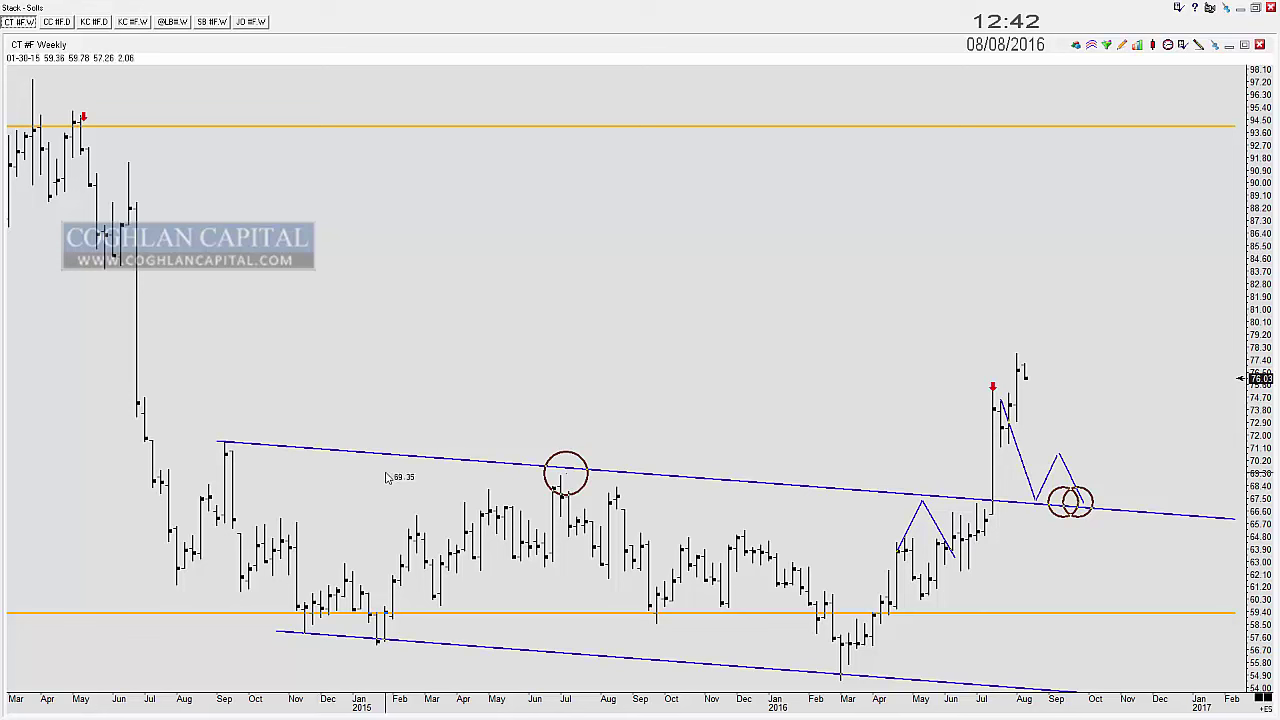
drag(904, 549, 915, 540)
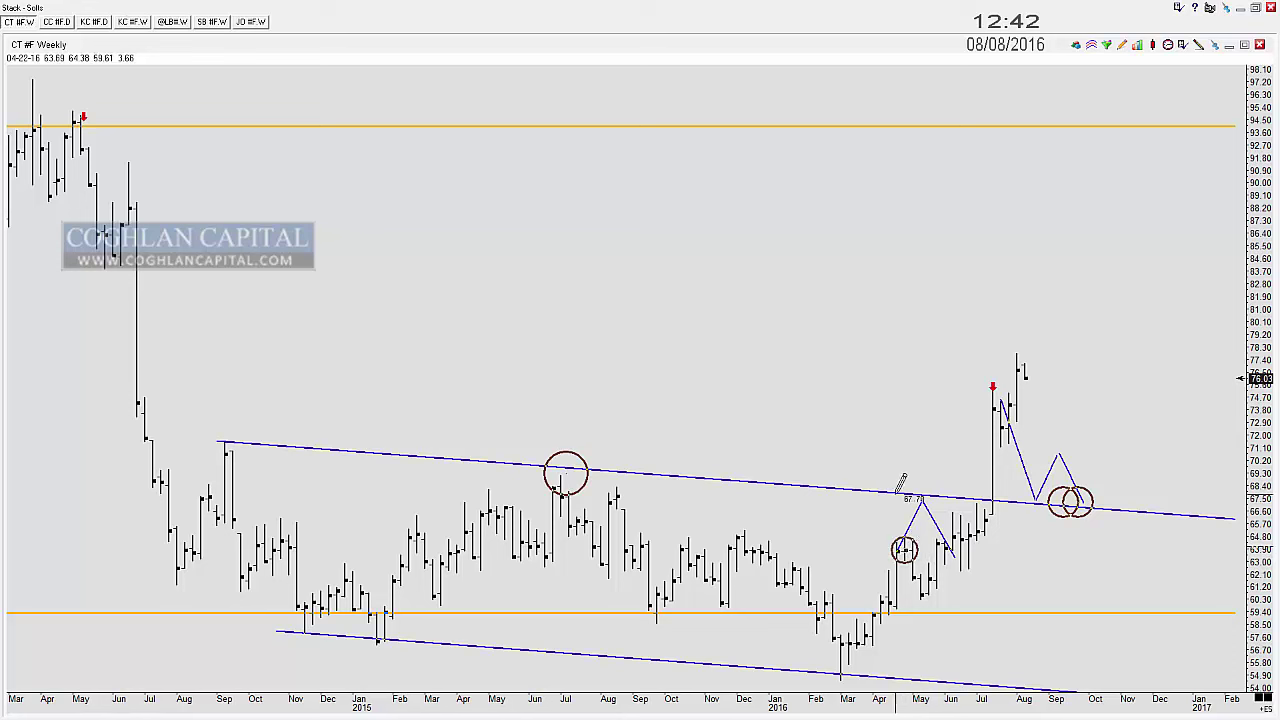
Step: Circle the upper blue line around May 2016 and the price bars breaking through it from late June to July
click(896, 494)
click(908, 494)
click(918, 495)
click(942, 497)
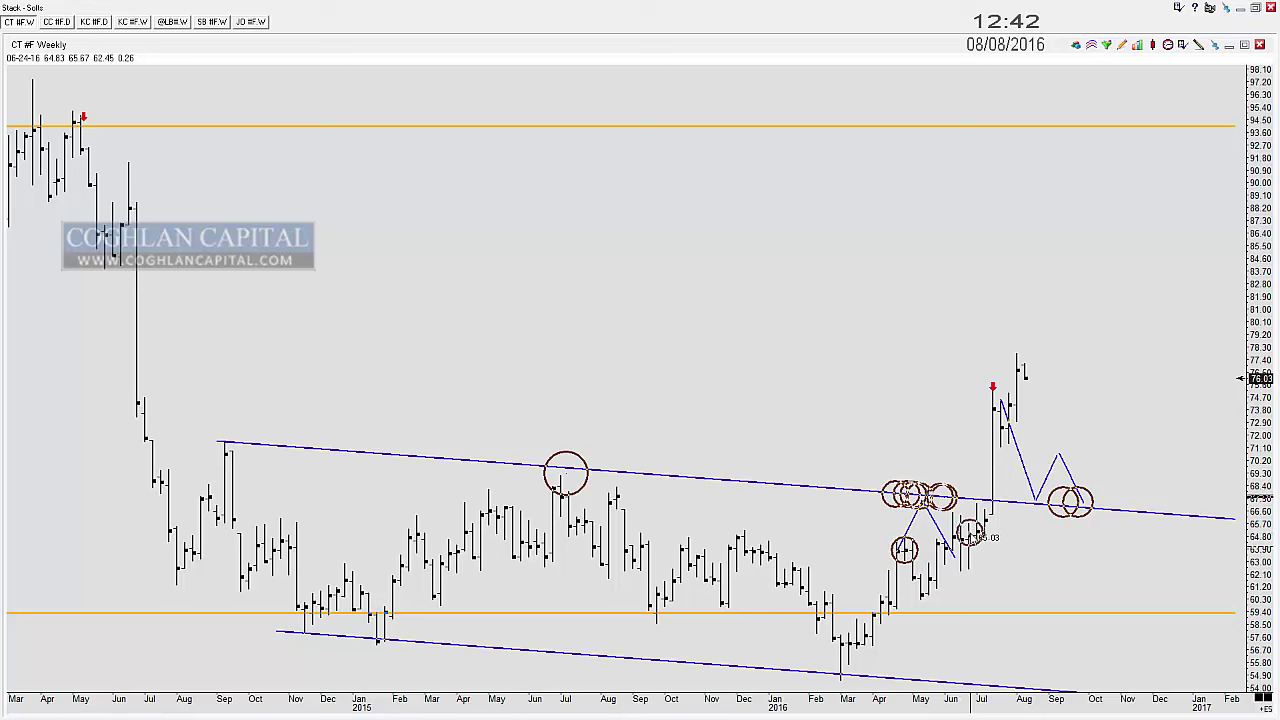
drag(975, 533, 993, 476)
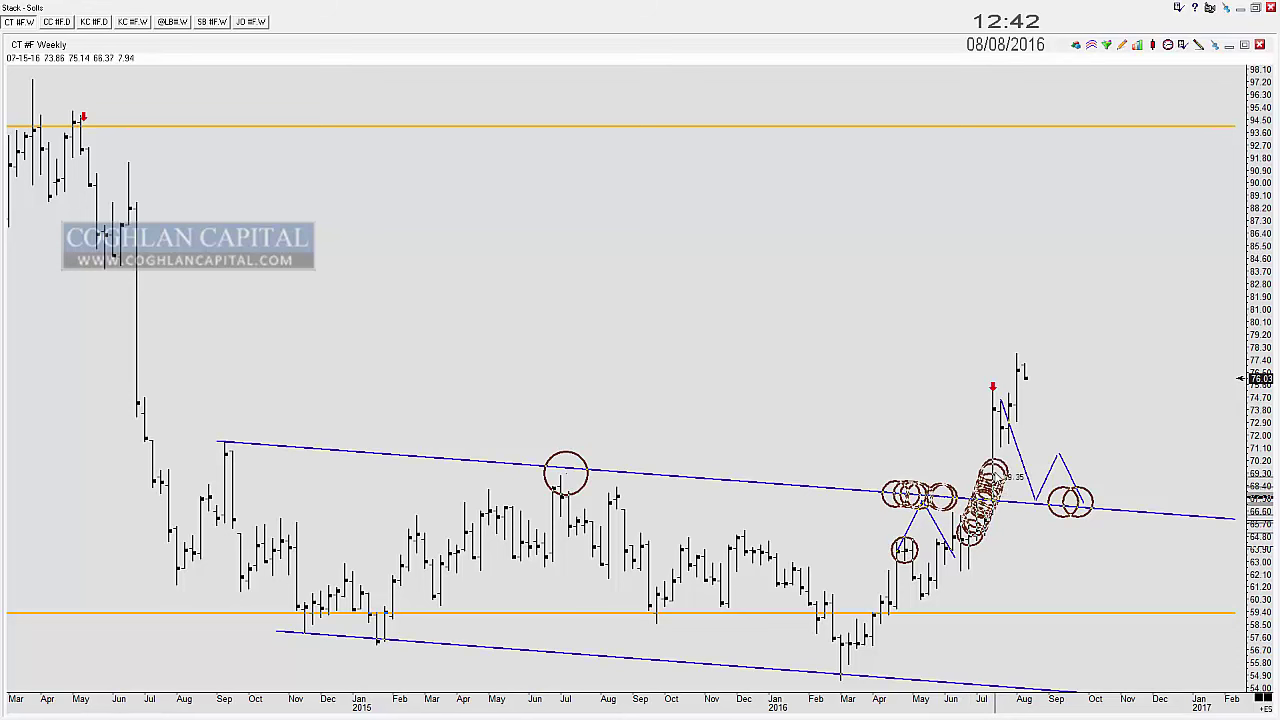
Step: Undo the circles along the July 2016 breakout and on the upper blue line around May
key(ctrl+z)
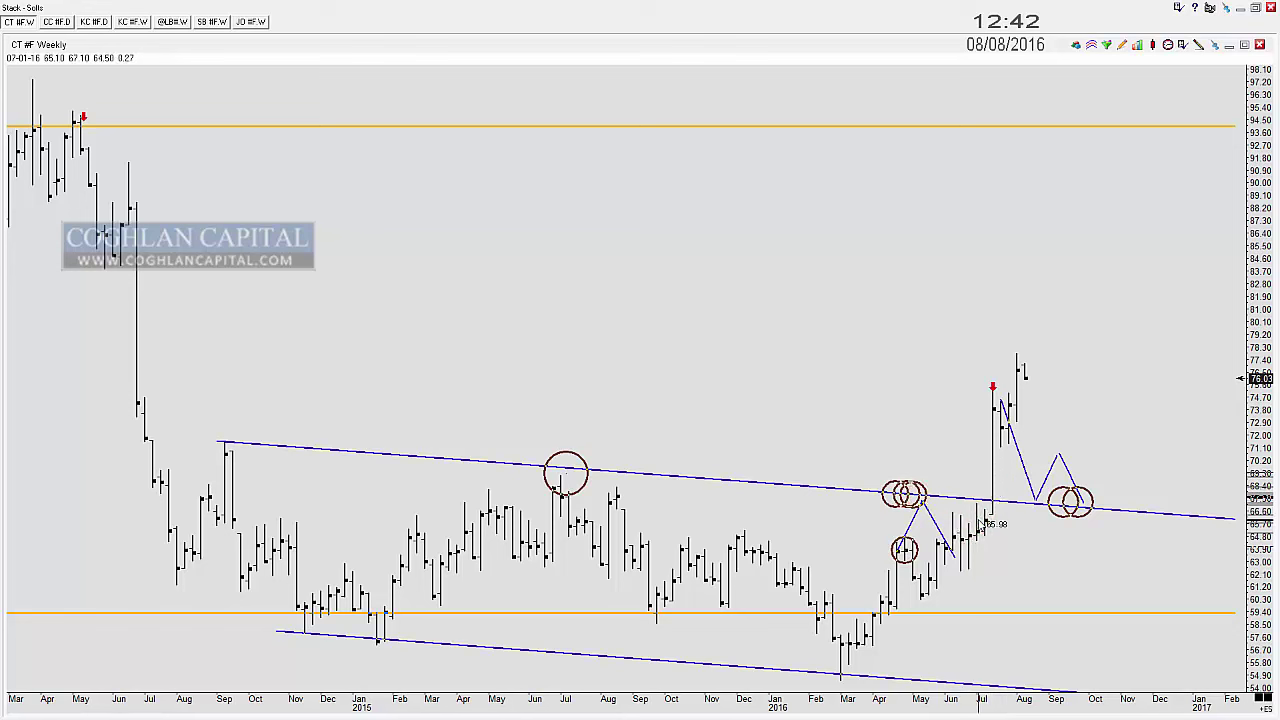
key(ctrl+z)
key(ctrl+z)
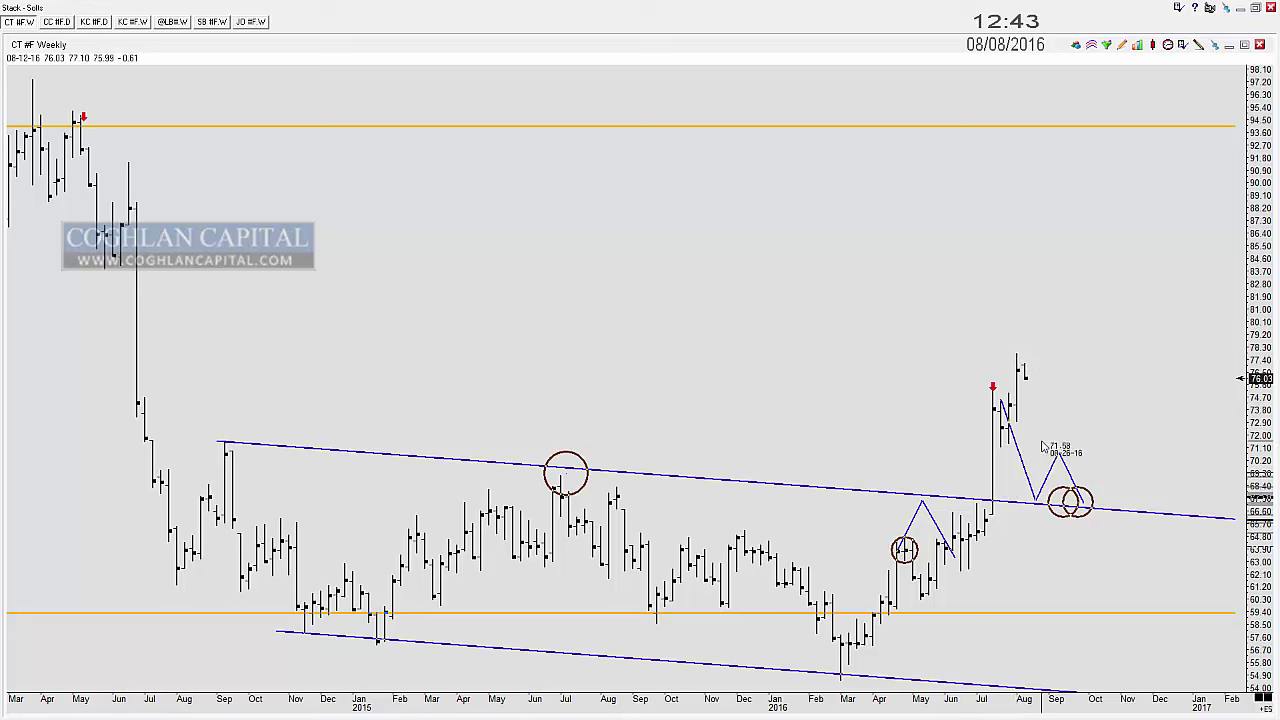
Step: Circle the upper blue line from late August to November 2016, plus its touches at the September 2014 and July 2015 highs
drag(1039, 497, 1150, 508)
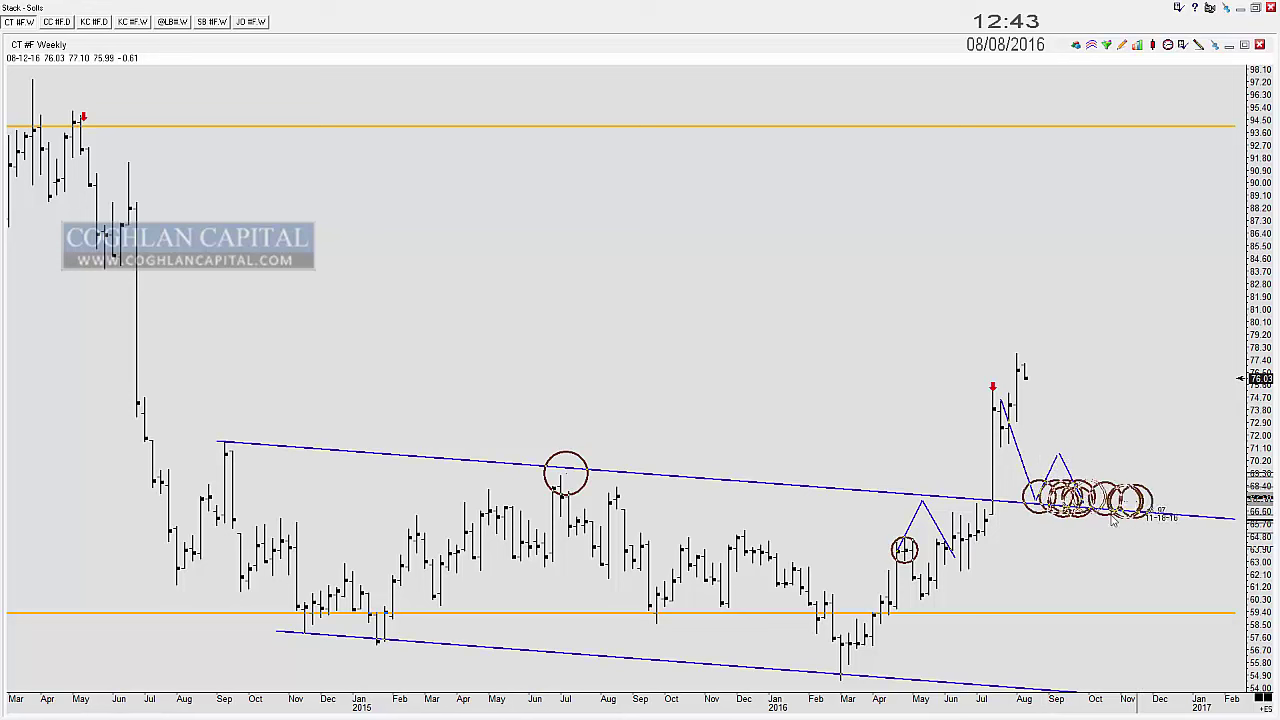
click(221, 442)
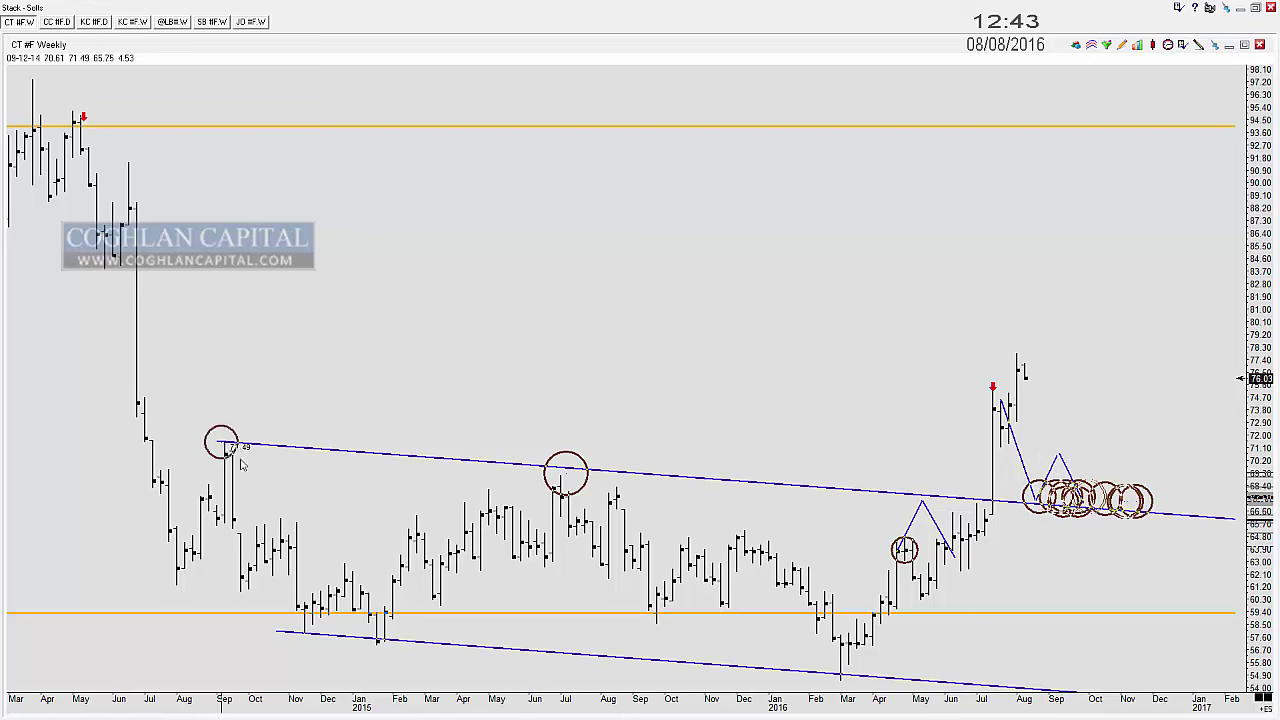
click(566, 470)
Step: Fill in the projected retest area on the upper blue line with more circles between August and November 2016
click(1058, 502)
click(1073, 500)
click(1092, 502)
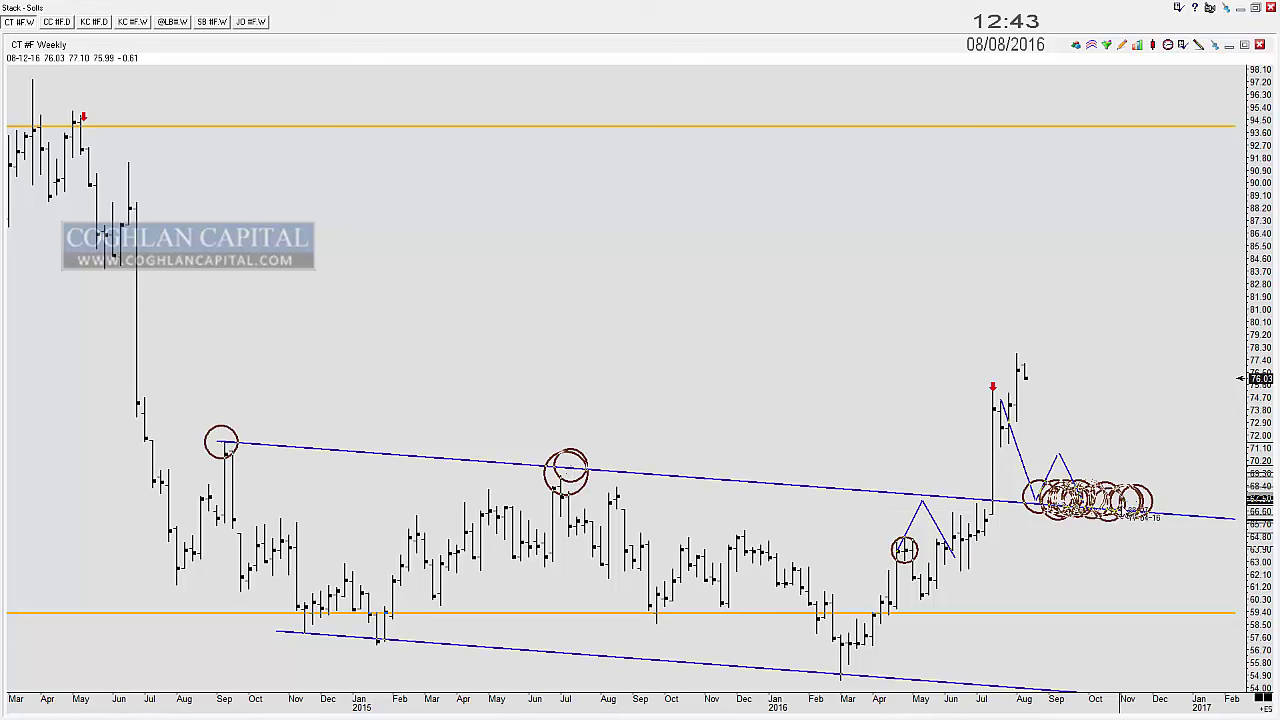
click(1121, 505)
click(1104, 504)
click(1082, 502)
click(1041, 496)
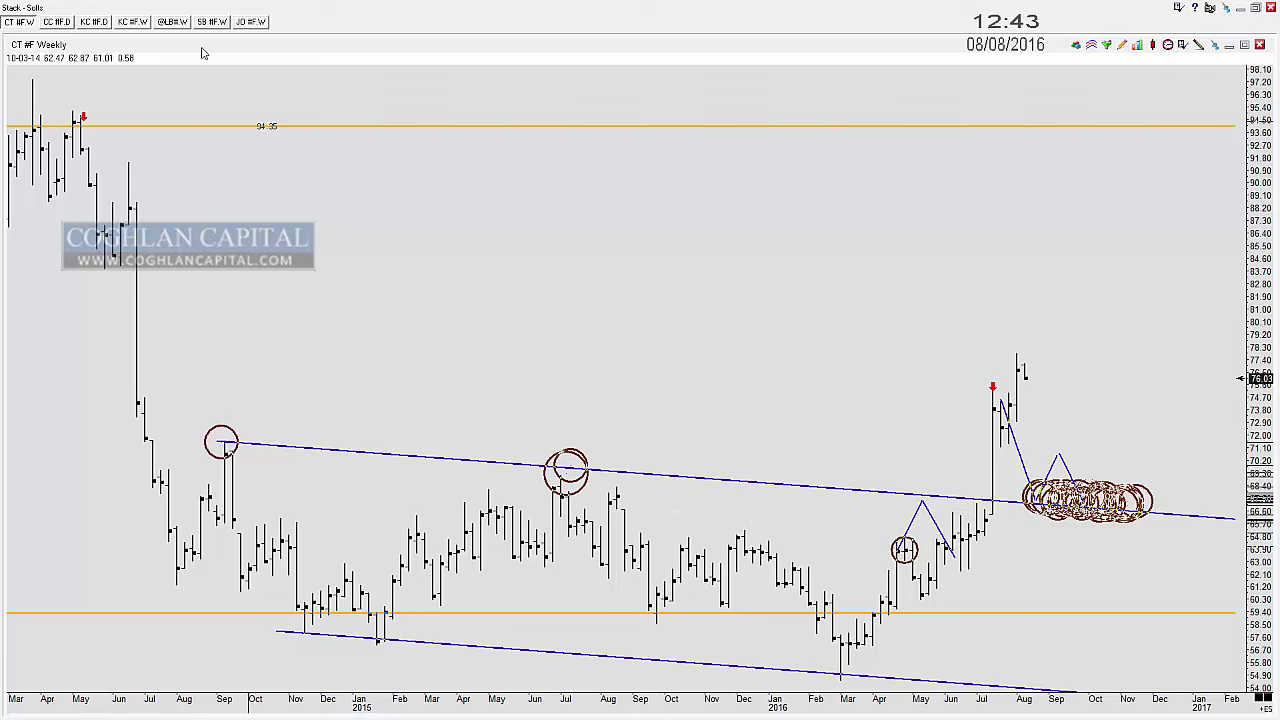
click(181, 24)
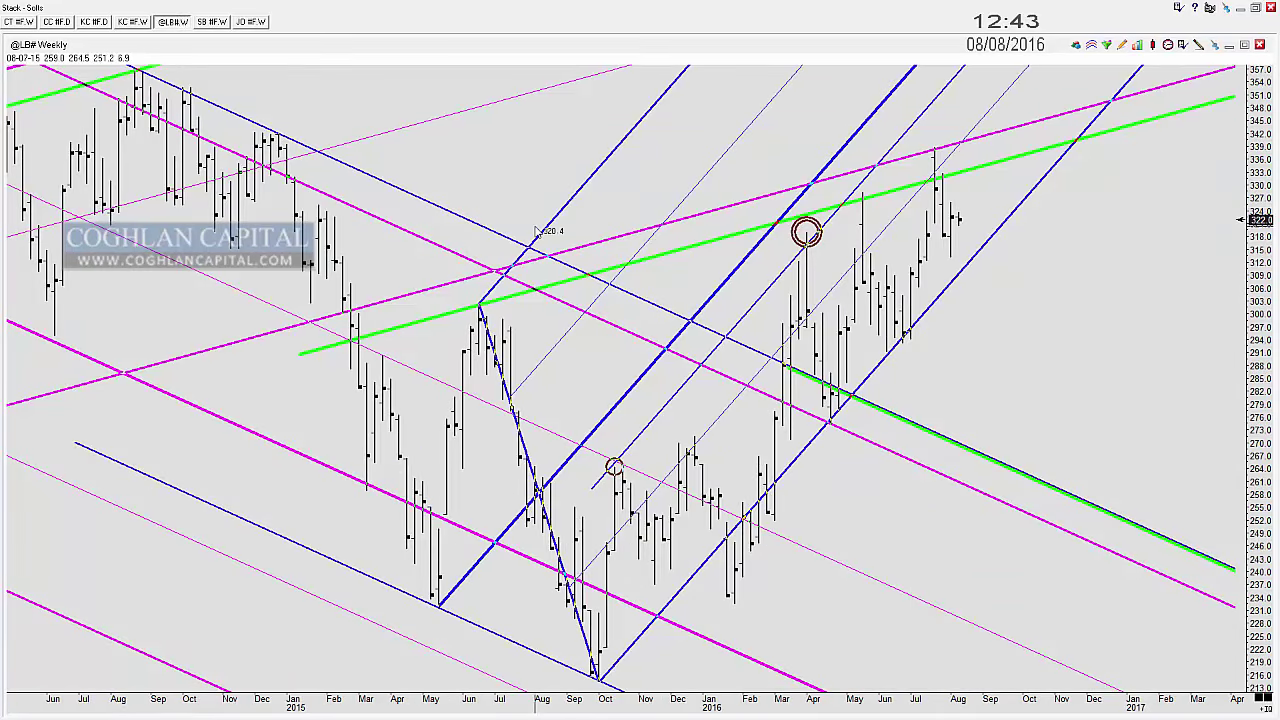
scroll(528, 238, up, 3)
scroll(531, 221, down, 1)
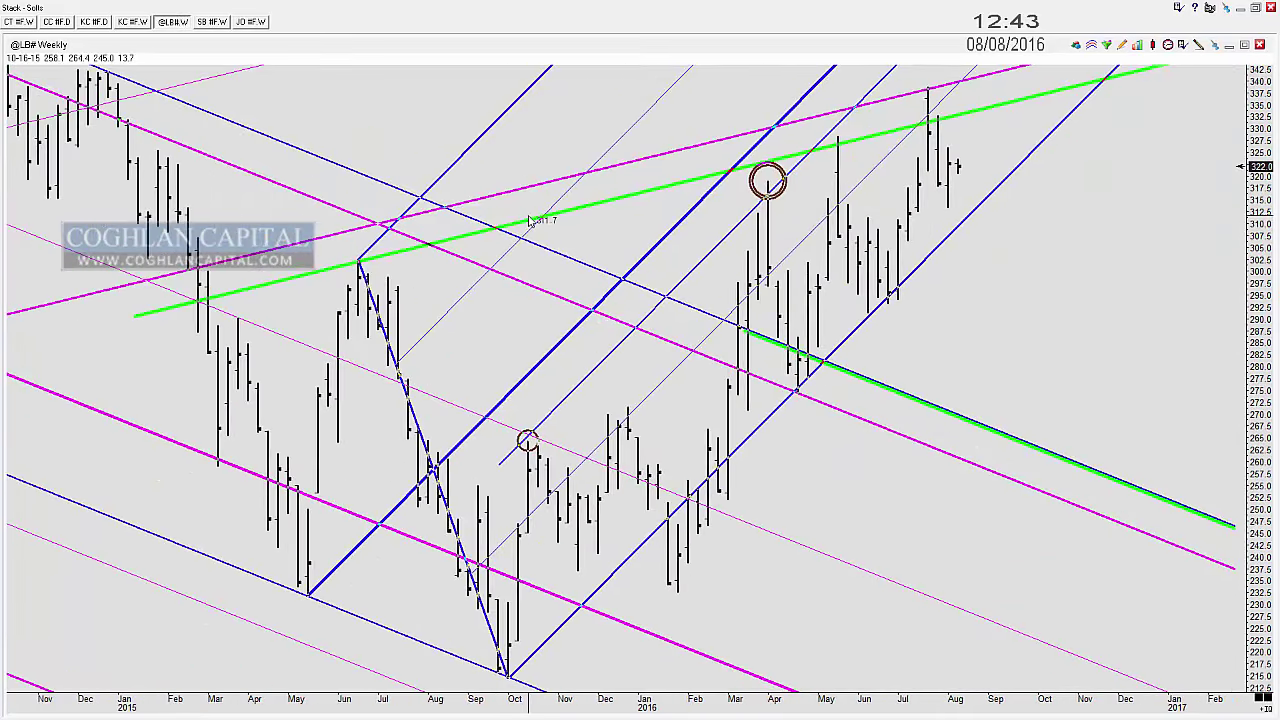
click(357, 260)
click(766, 162)
click(846, 141)
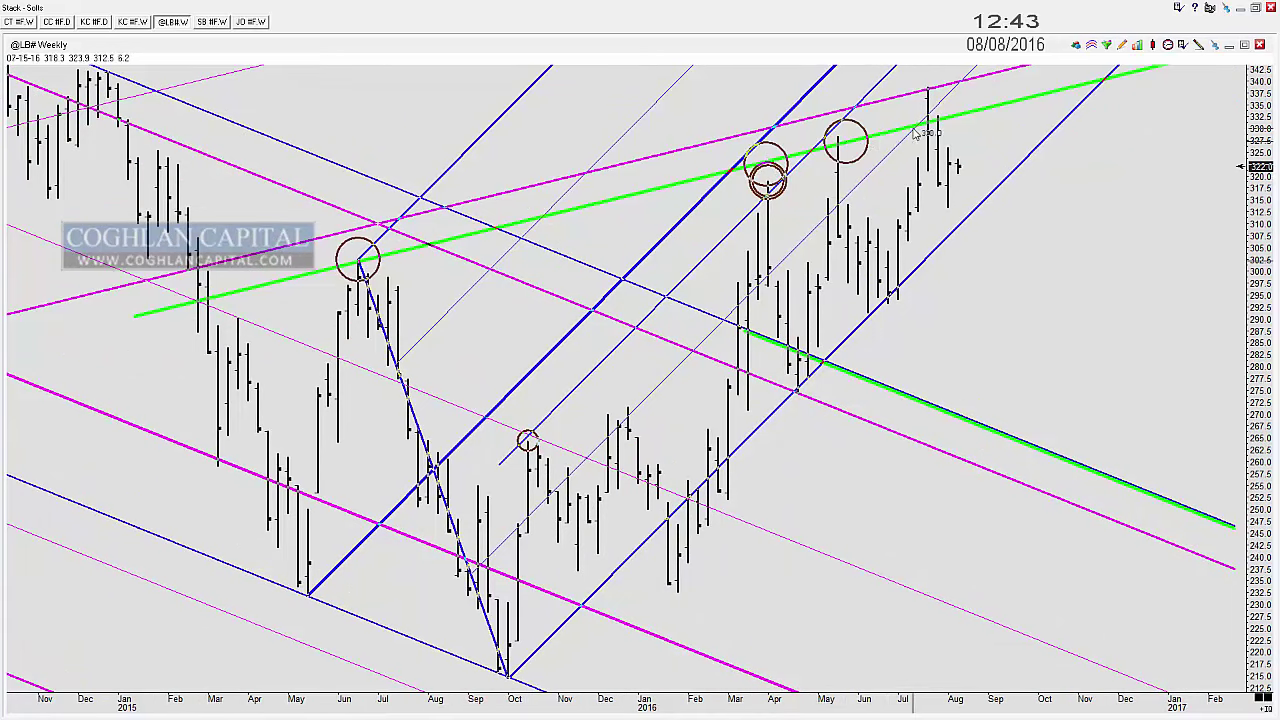
Step: Circle the July 2016 high on the green line and the rising lower blue line from January 2016 out to about October
click(932, 116)
click(665, 537)
click(703, 500)
click(721, 482)
click(778, 410)
click(790, 393)
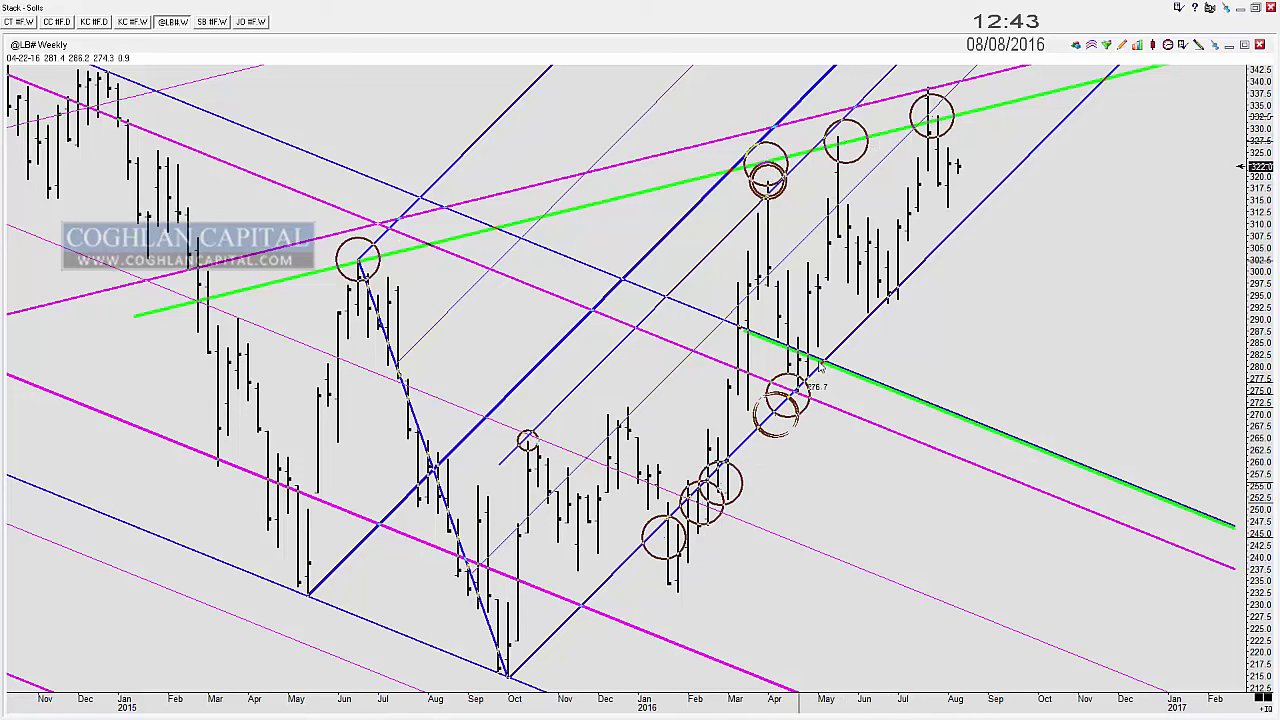
click(818, 358)
click(838, 345)
click(869, 315)
click(895, 290)
click(930, 252)
click(954, 223)
click(1030, 134)
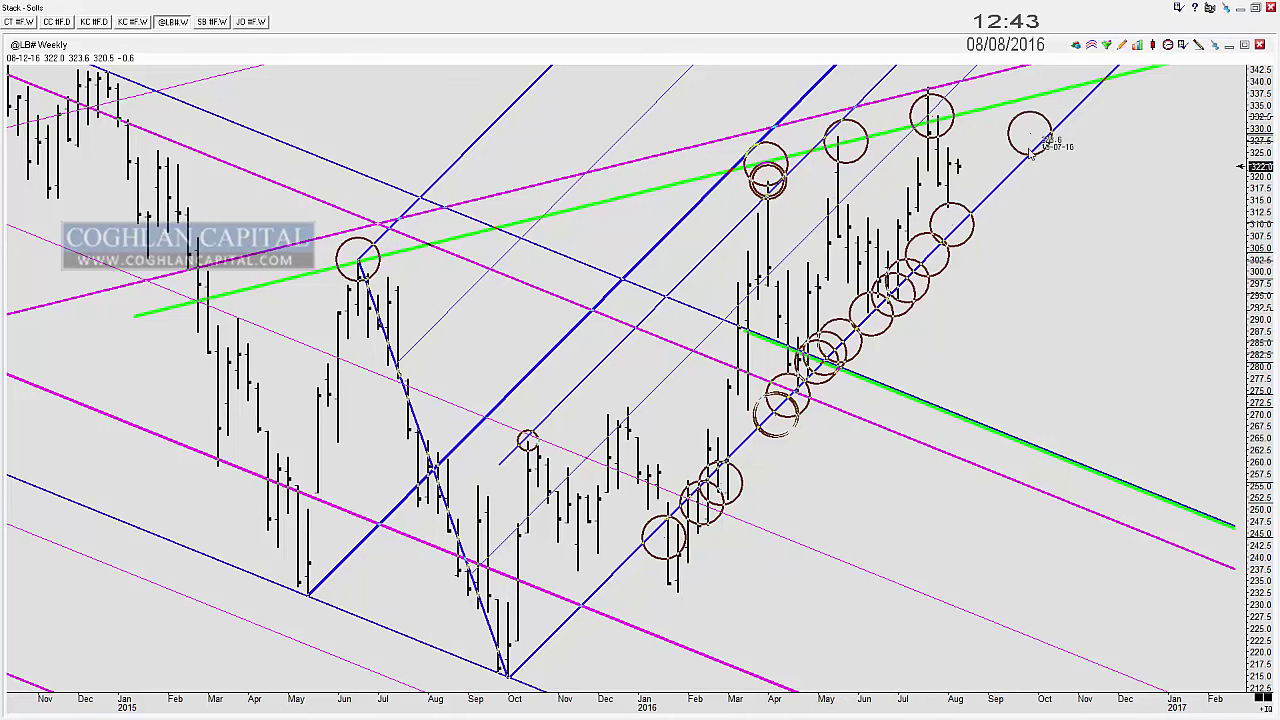
click(998, 172)
click(980, 190)
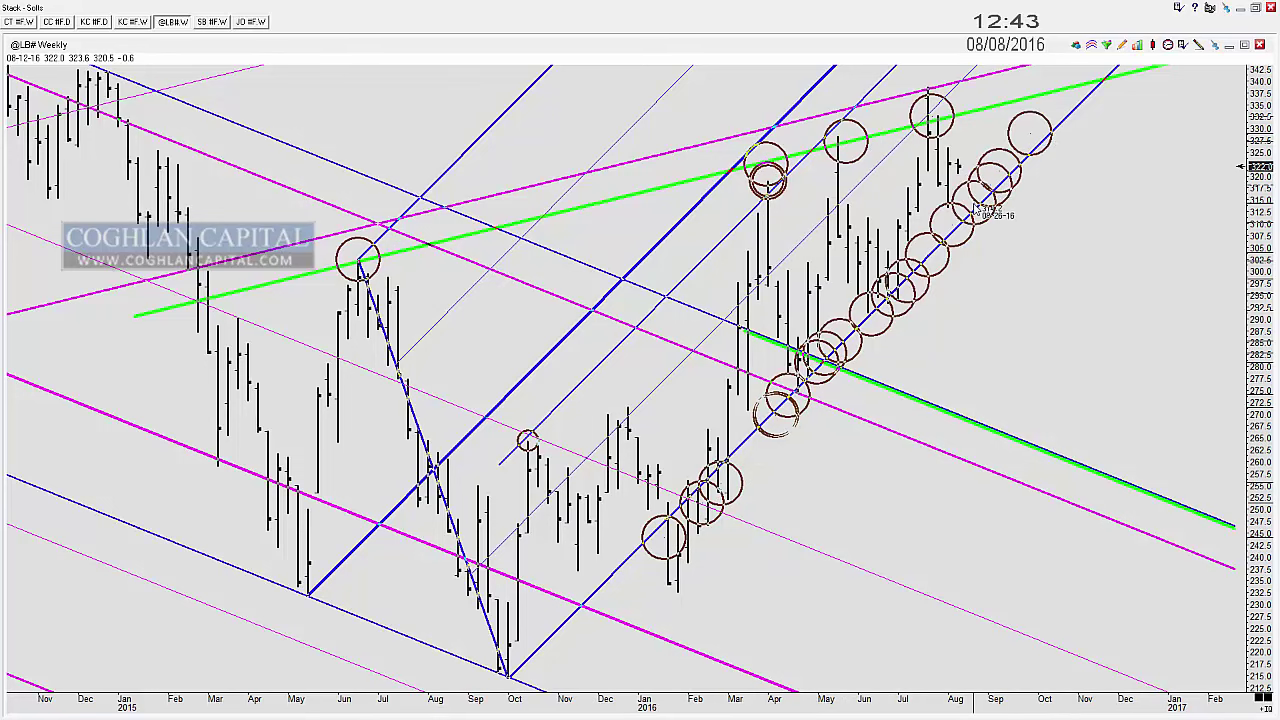
Step: Undo the circles along the rising lower blue line and the one at the July 2016 high
key(ctrl+z)
key(ctrl+z)
key(ctrl+z)
key(ctrl+z)
key(ctrl+z)
key(ctrl+z)
key(ctrl+z)
key(ctrl+z)
key(ctrl+z)
key(ctrl+z)
key(ctrl+z)
key(ctrl+z)
key(ctrl+z)
key(ctrl+z)
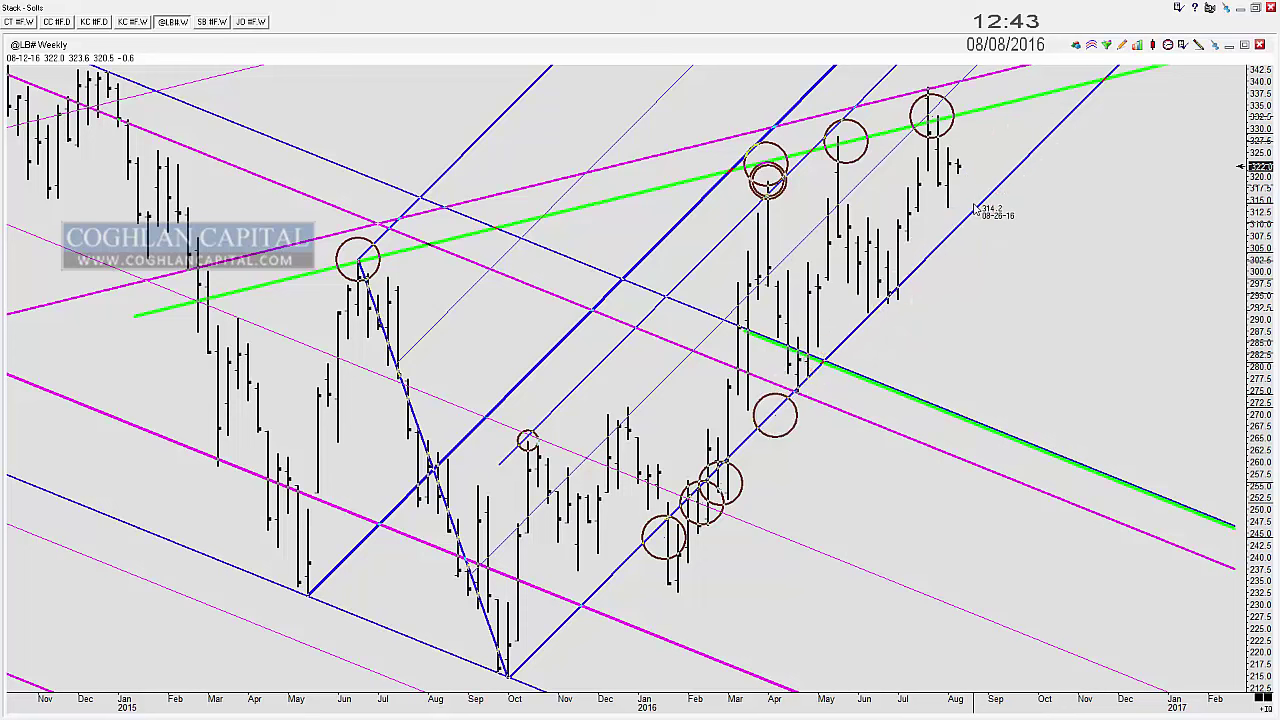
key(ctrl+z)
key(ctrl+z)
key(ctrl+z)
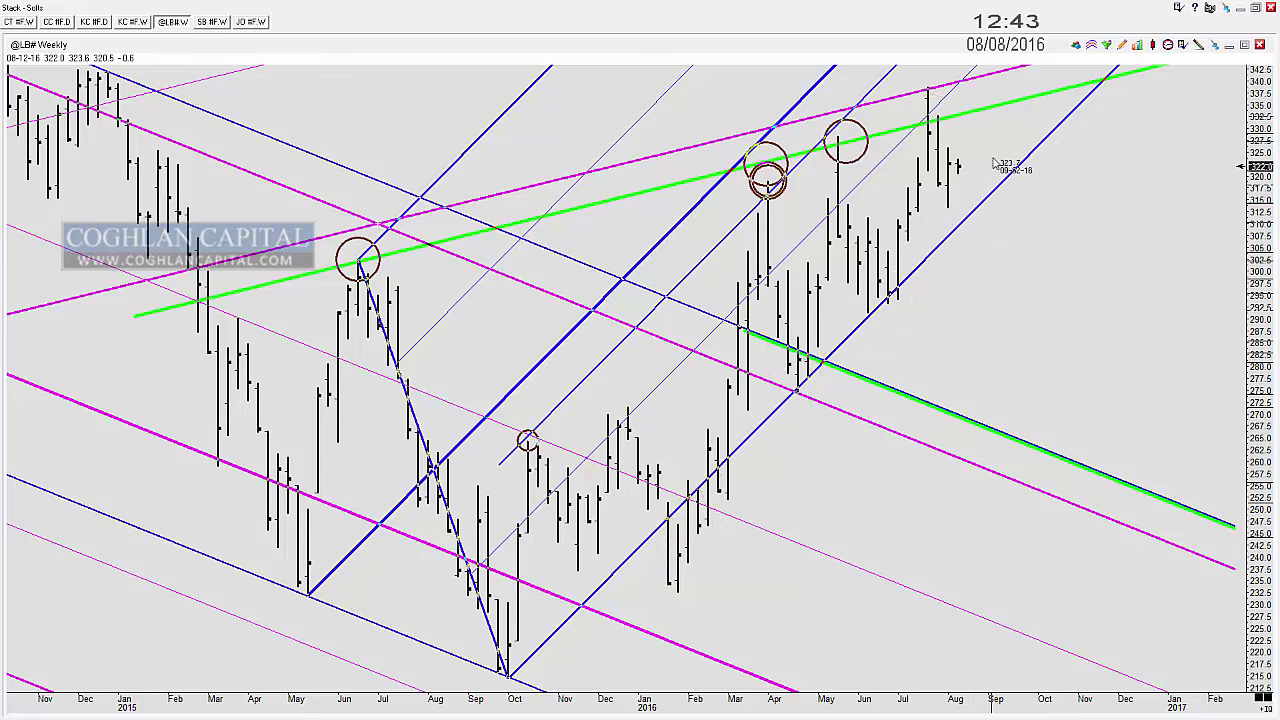
click(938, 150)
click(963, 218)
click(1013, 70)
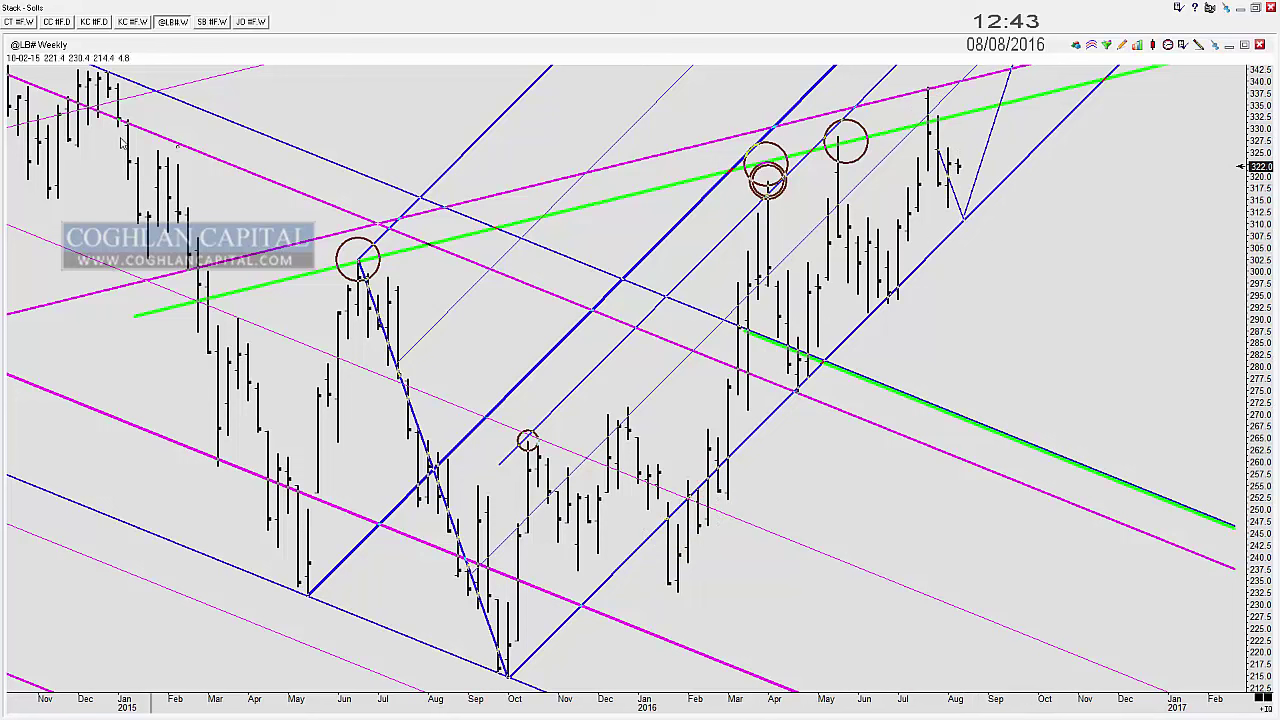
double_click(329, 8)
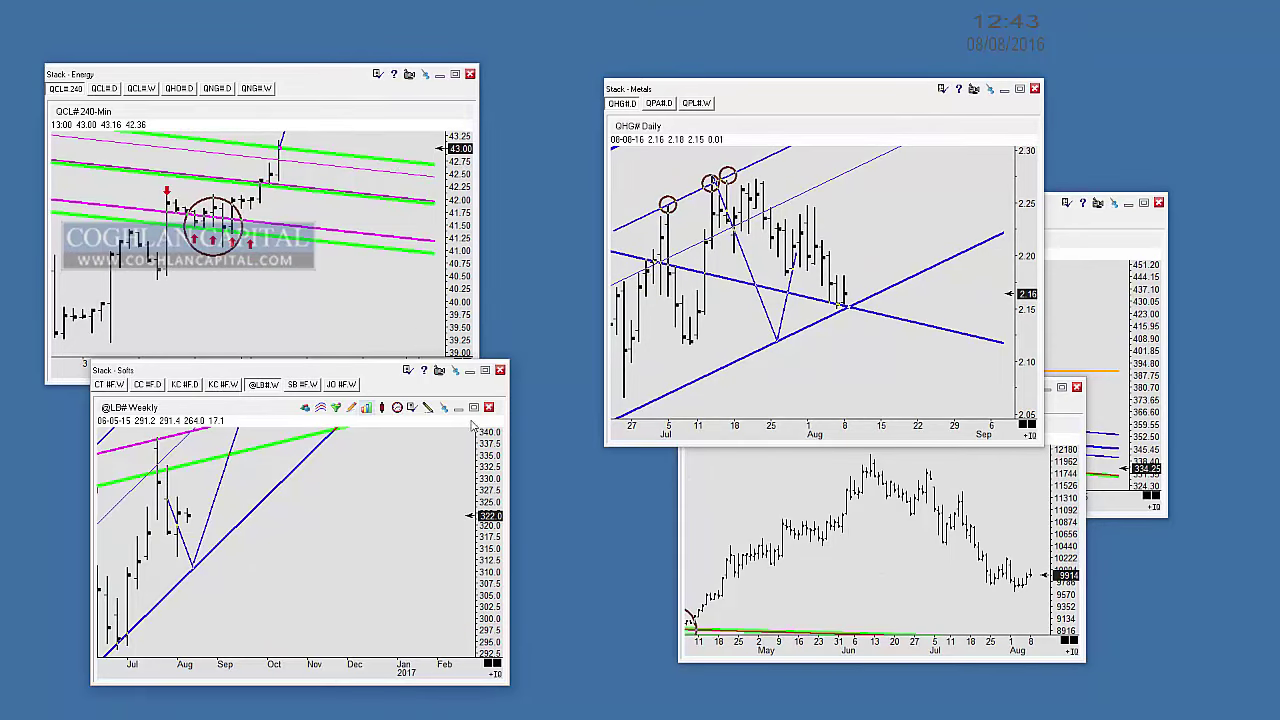
Step: Bring the Ags stack forward and open its weekly @C# chart at full size
click(785, 507)
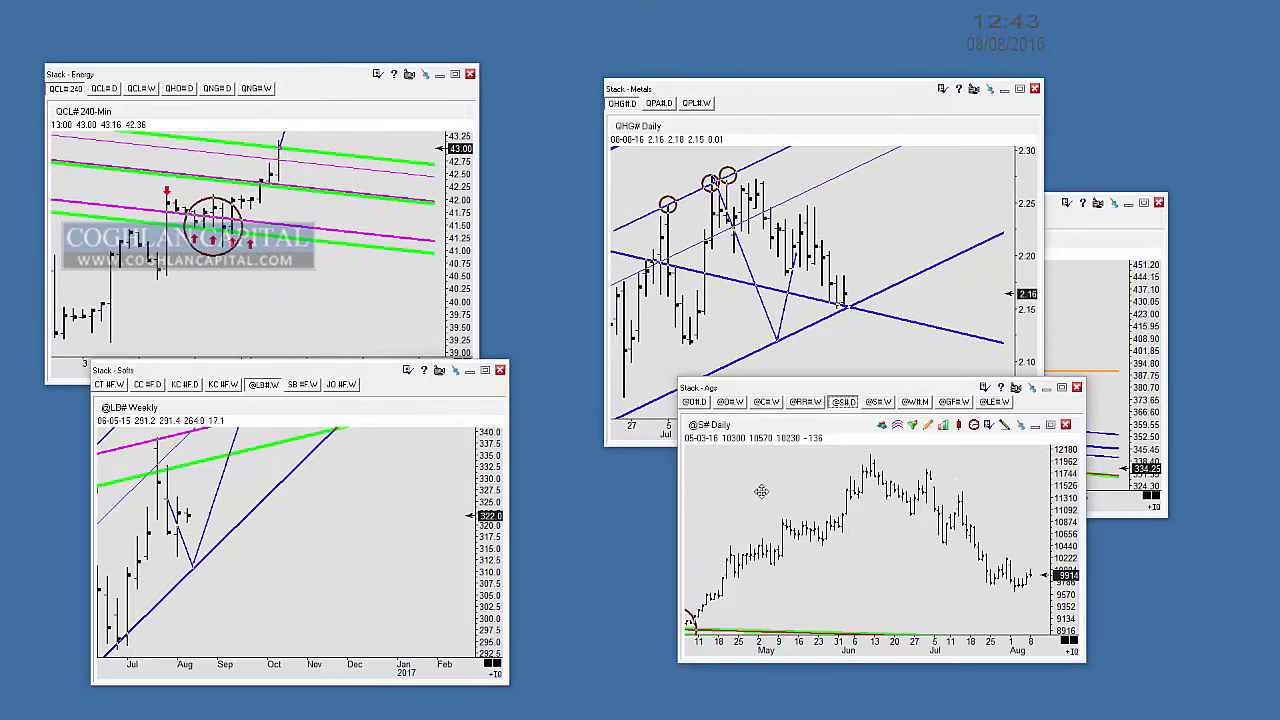
click(767, 402)
double_click(760, 388)
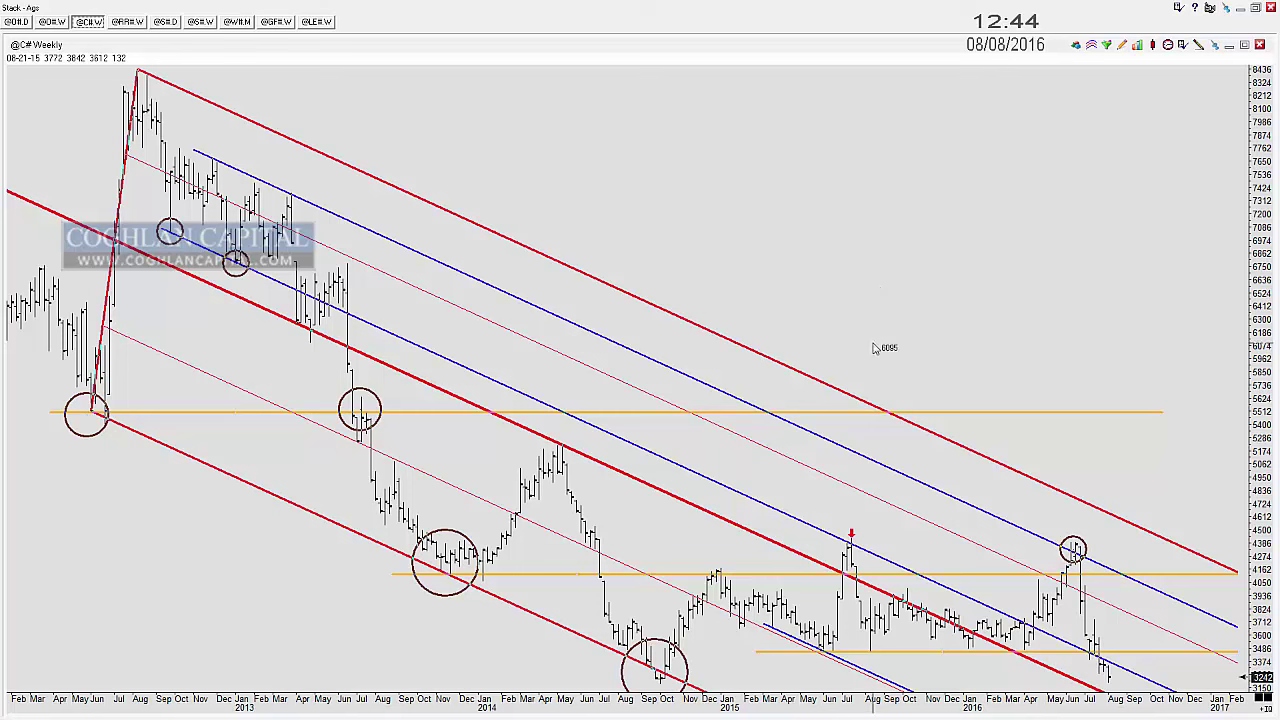
Step: Circle the sideways price action between the two lower orange lines from spring to autumn 2015
drag(796, 612, 839, 614)
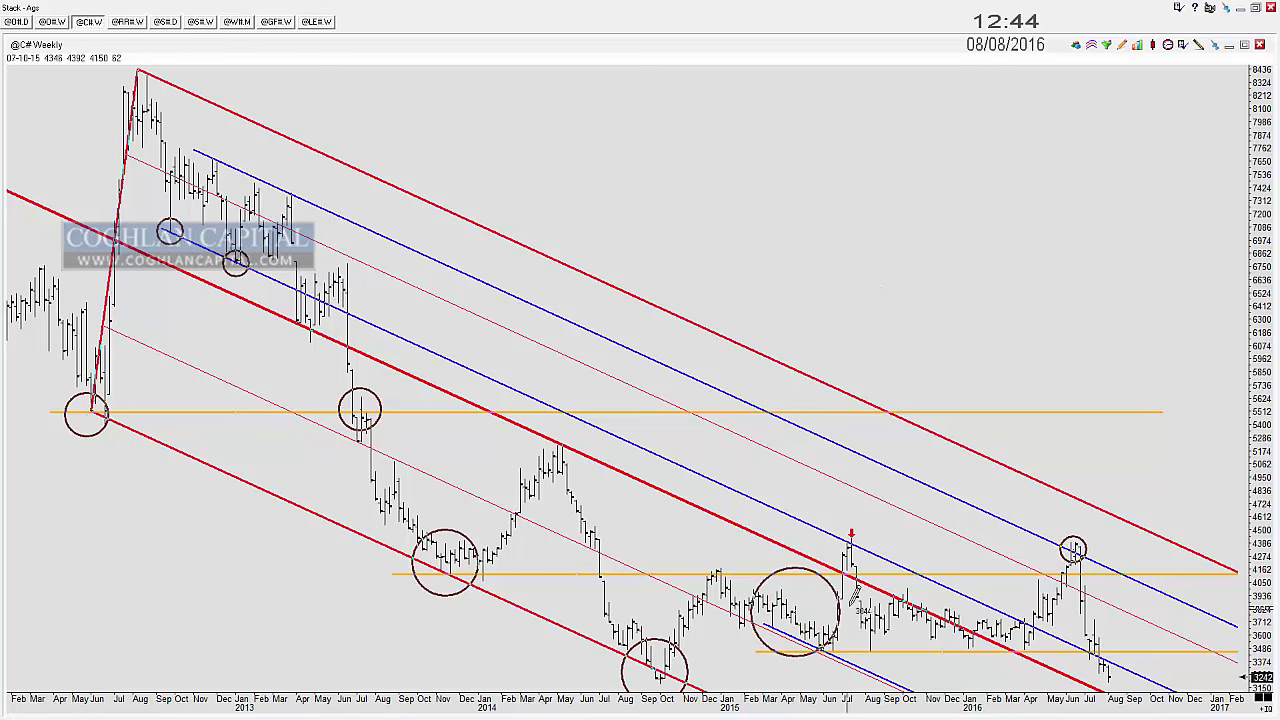
click(858, 610)
click(906, 610)
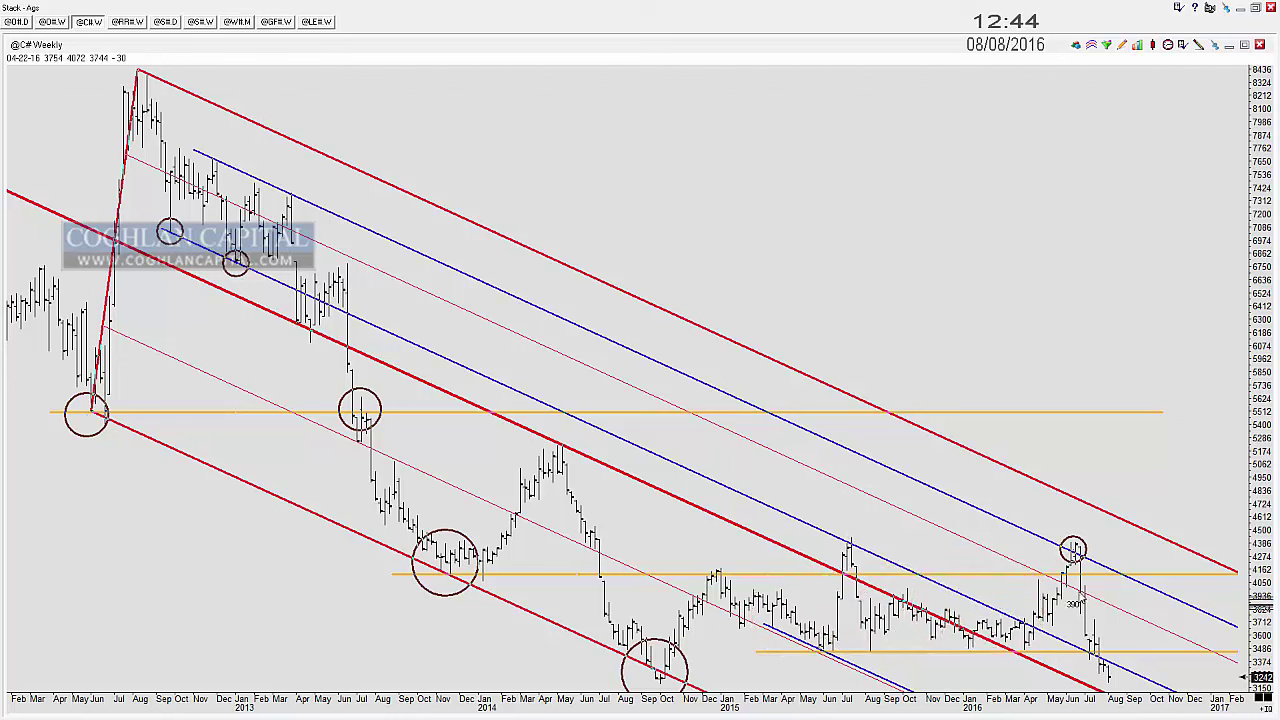
Step: Circle the June 2016 high and the three highs from November 2012 to March 2013 along the upper blue line
drag(1093, 552, 1058, 557)
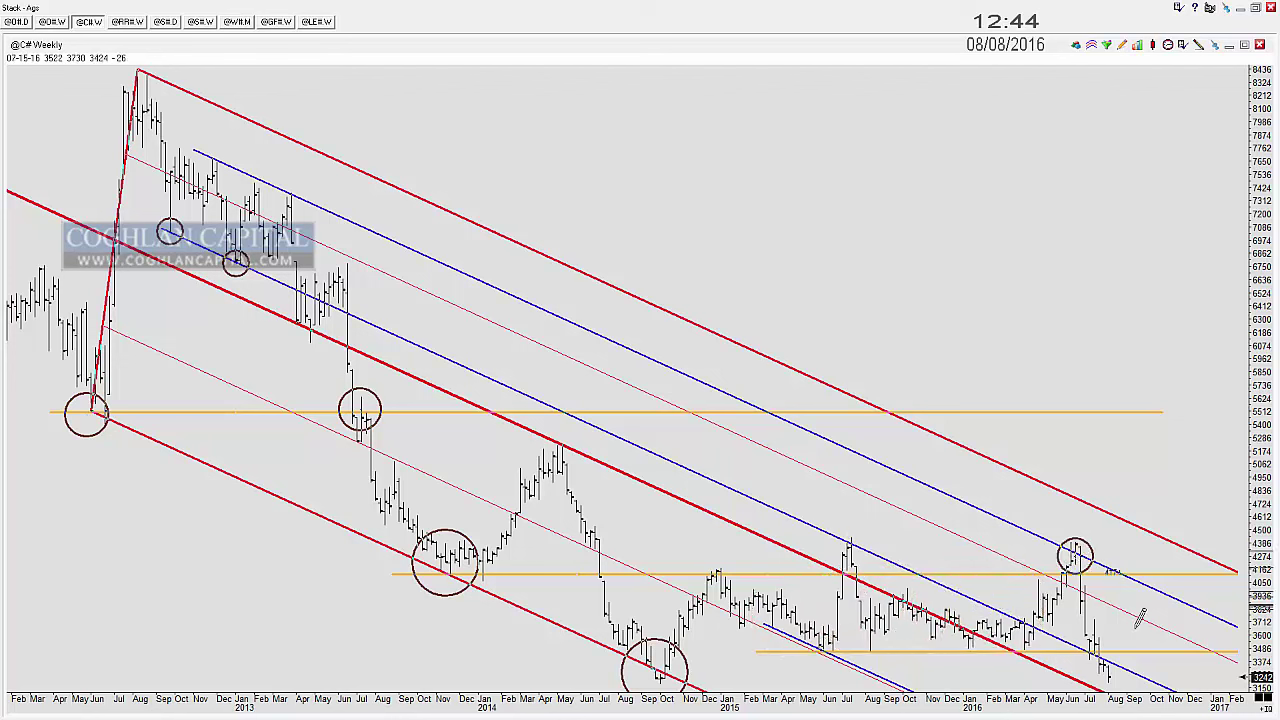
drag(230, 160, 195, 157)
drag(275, 178, 240, 175)
drag(313, 195, 278, 192)
Step: Place a chain of circles down the @C# decline from the June 2016 high to the August 2016 low
click(1071, 550)
click(1083, 561)
click(1085, 583)
click(1088, 601)
click(1092, 616)
click(1096, 629)
click(1099, 640)
click(1103, 655)
click(1110, 673)
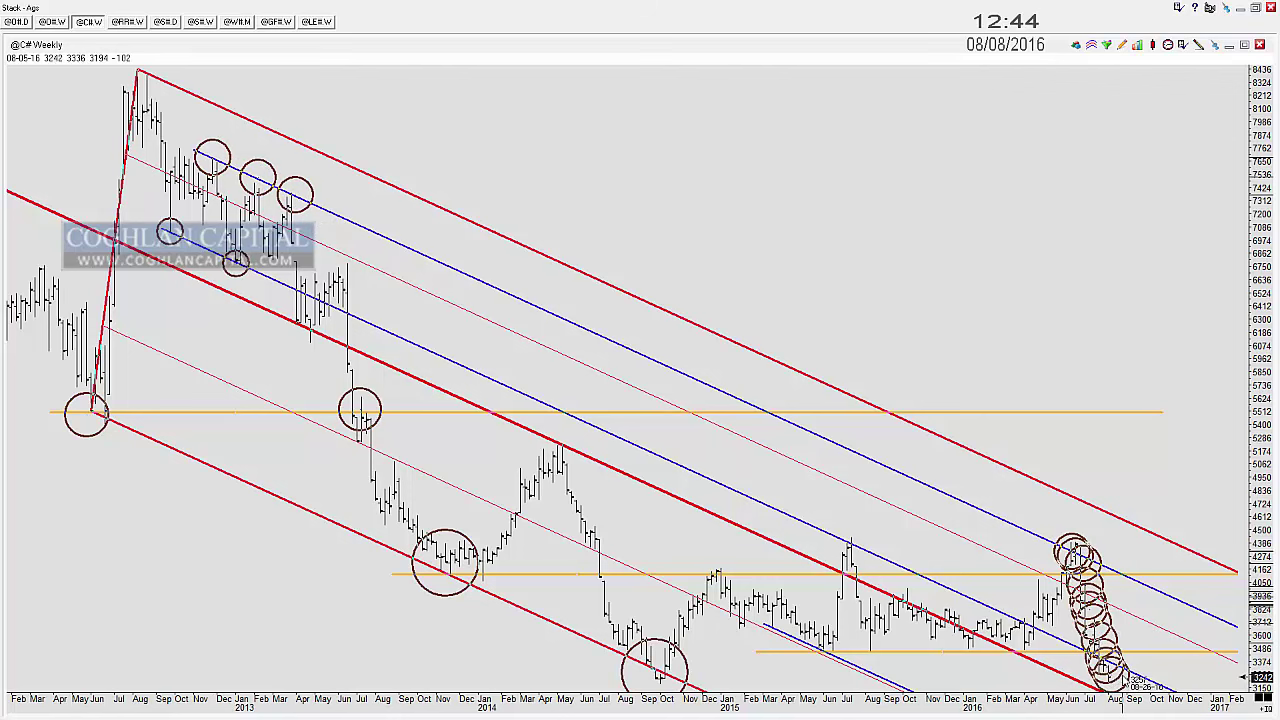
Step: Delete the circles along the 2016 @C# decline and those on the upper blue line
key(Delete)
key(Delete)
key(Delete)
key(Delete)
key(Delete)
key(Delete)
key(Delete)
key(Delete)
key(Delete)
key(Delete)
key(Delete)
key(Delete)
key(Delete)
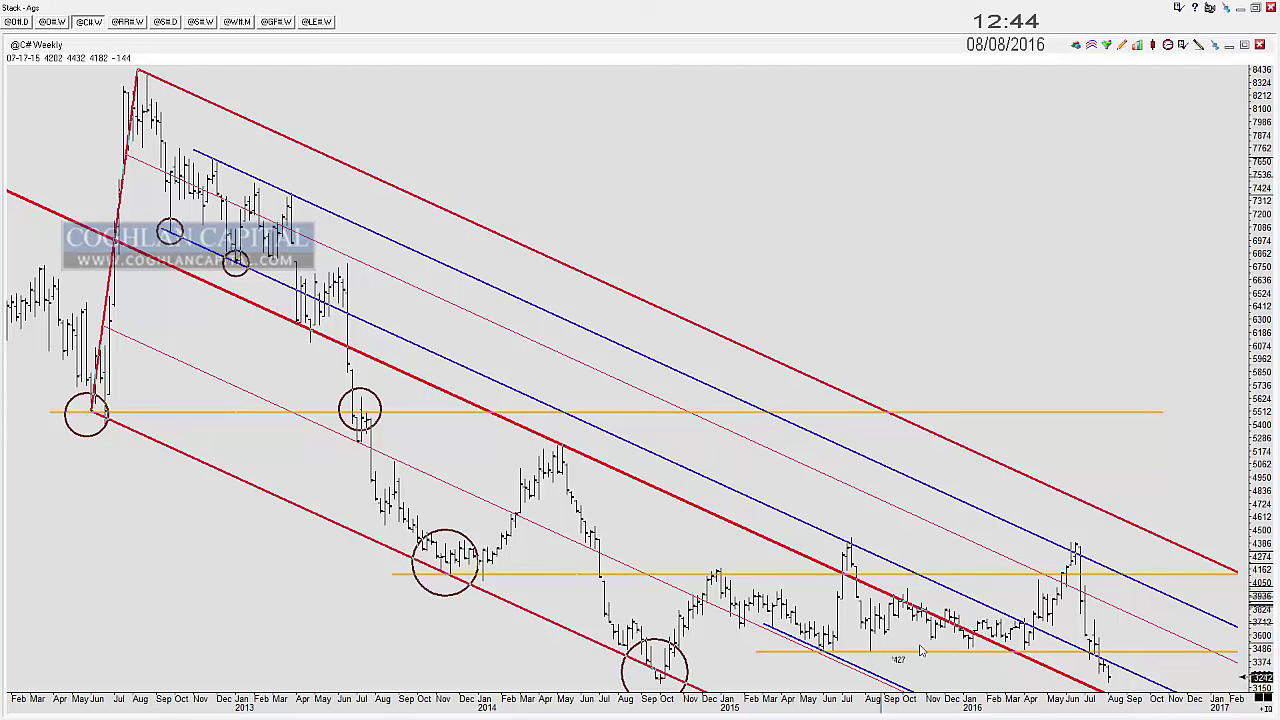
Step: Draw a projected path from the August 2016 @C# low up to the lowest orange line and back down below it
mouse_move(1109, 682)
mouse_down()
mouse_move(1113, 650)
mouse_move(1158, 716)
mouse_up()
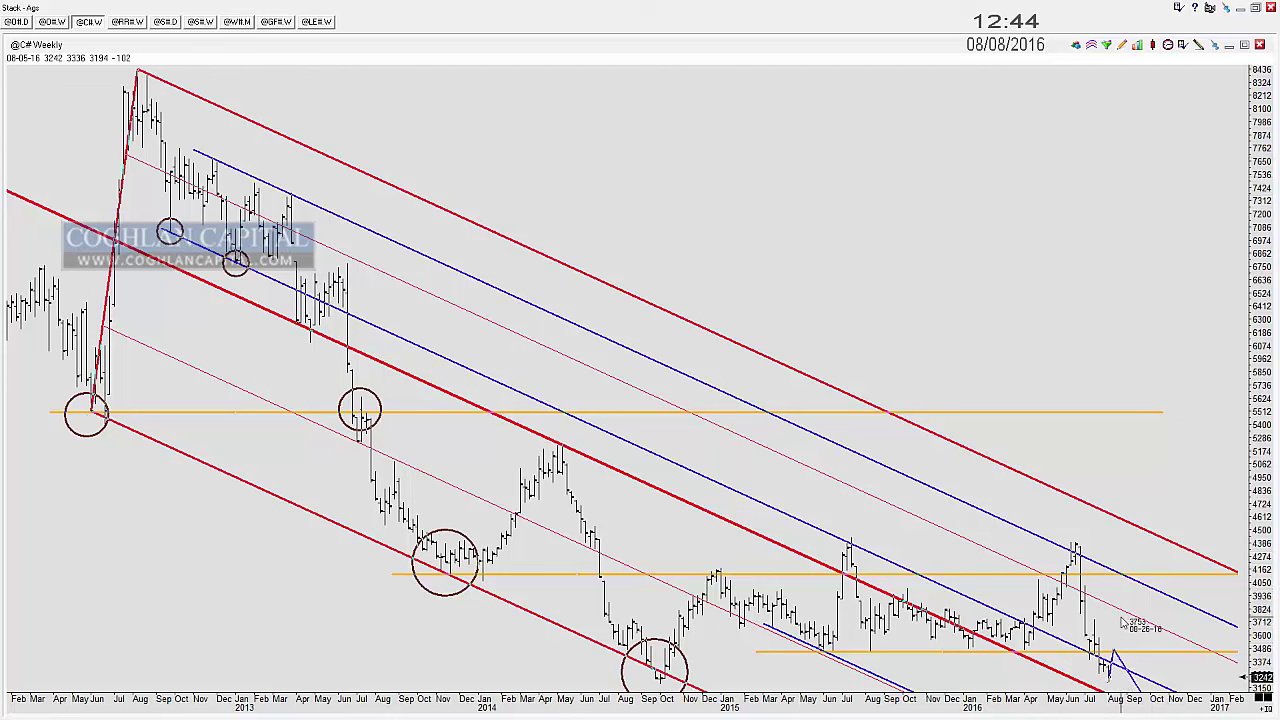
drag(1121, 621, 1121, 620)
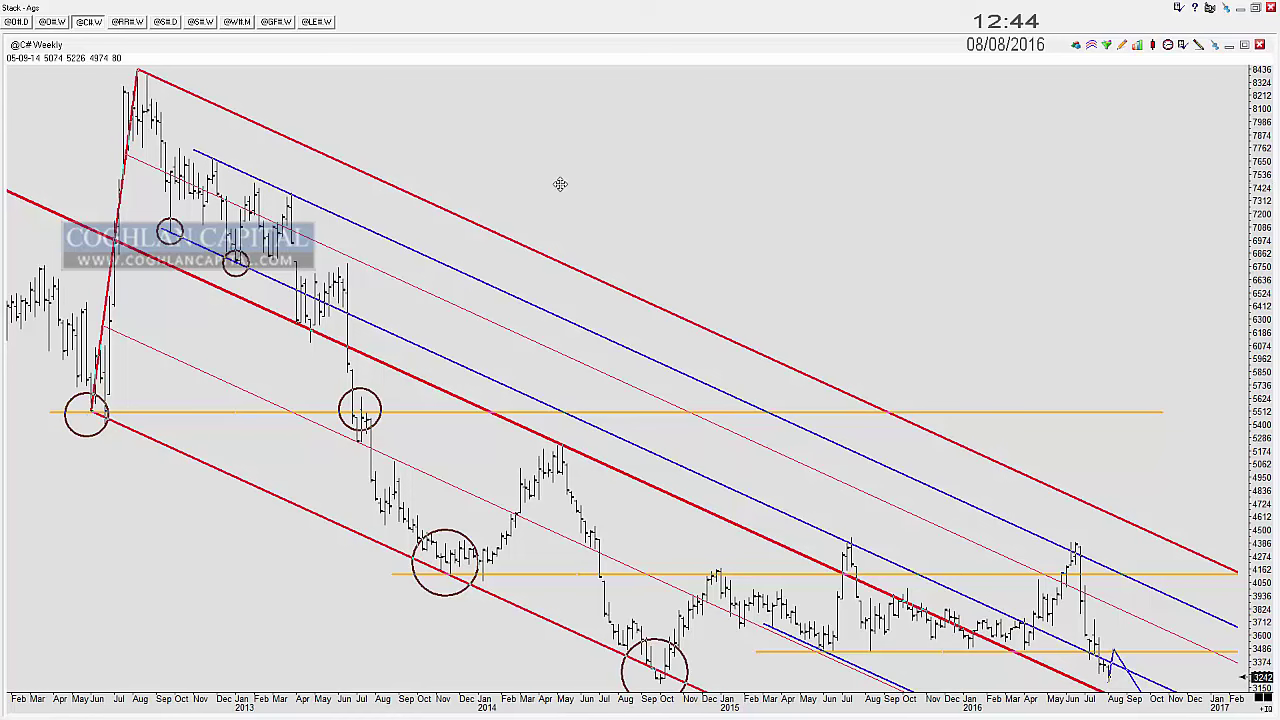
Step: Switch to the 240-minute page, restore the Currencies stack and open the QGC# 240-minute chart at full size
key(ctrl+Tab)
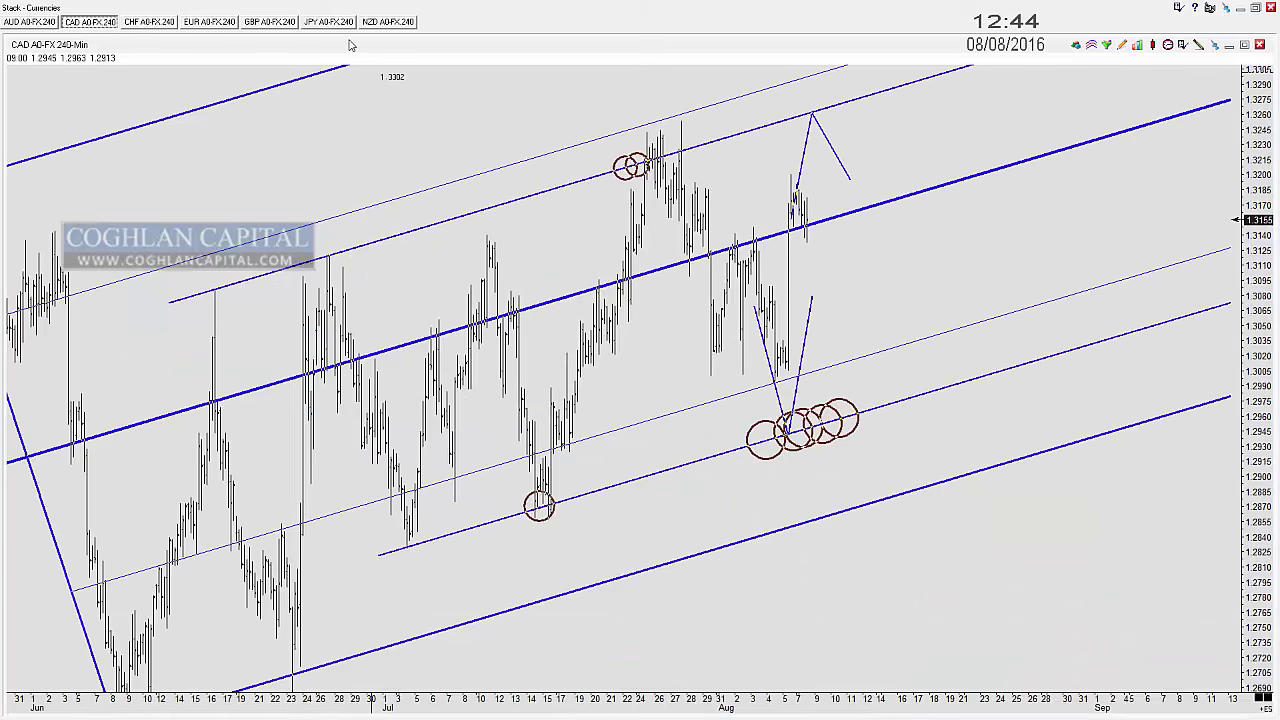
drag(340, 8, 348, 137)
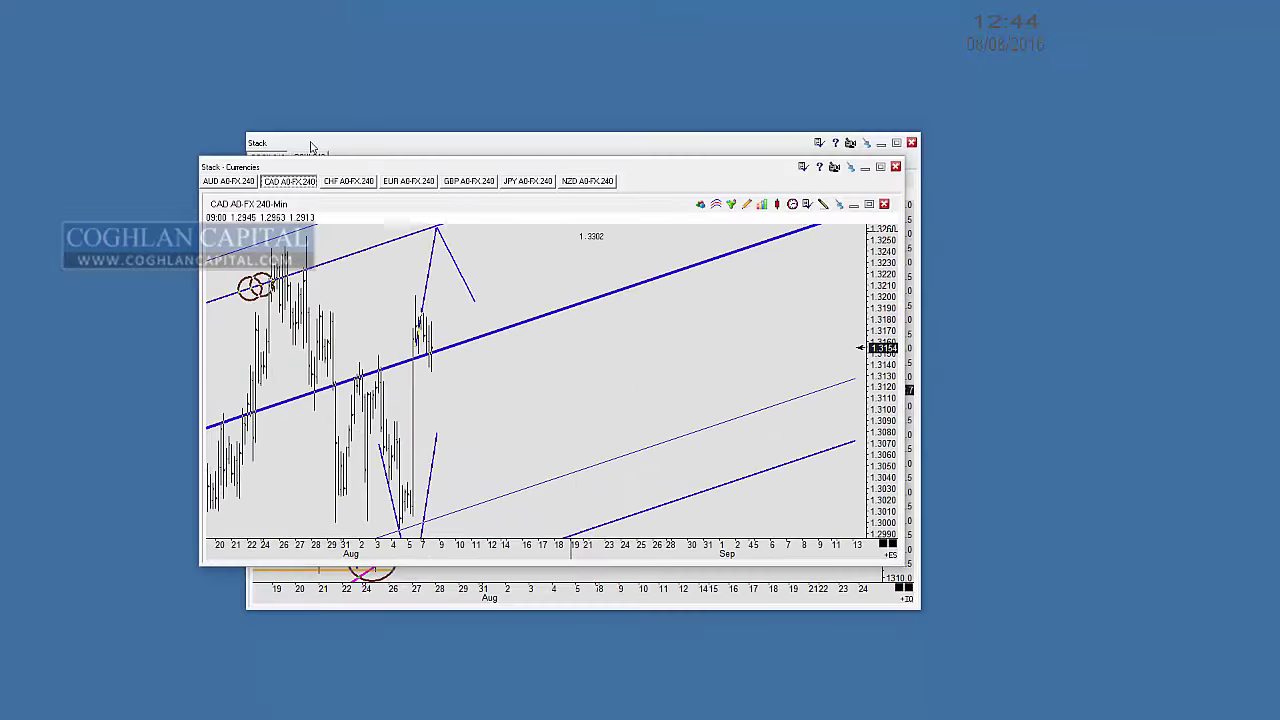
double_click(313, 143)
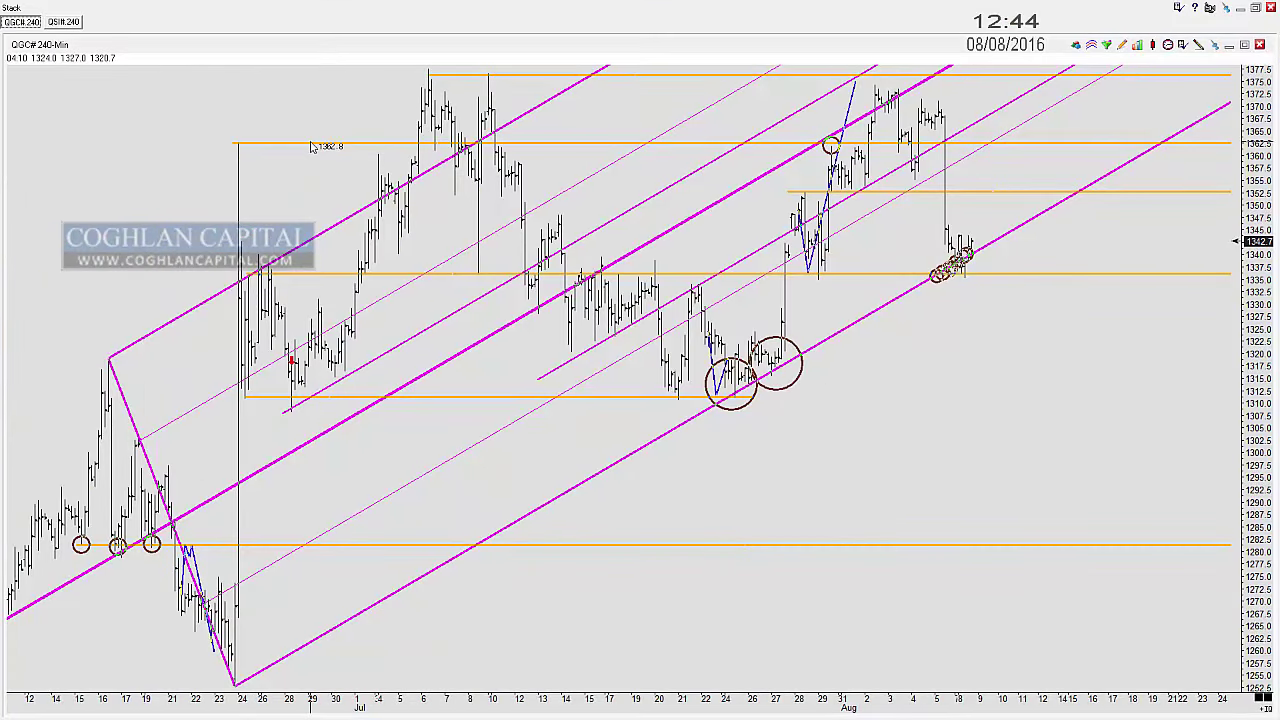
Step: Switch to the daily page, restore the Currencies stack and show the daily QSI# chart at full size
key(ctrl+Tab)
double_click(241, 8)
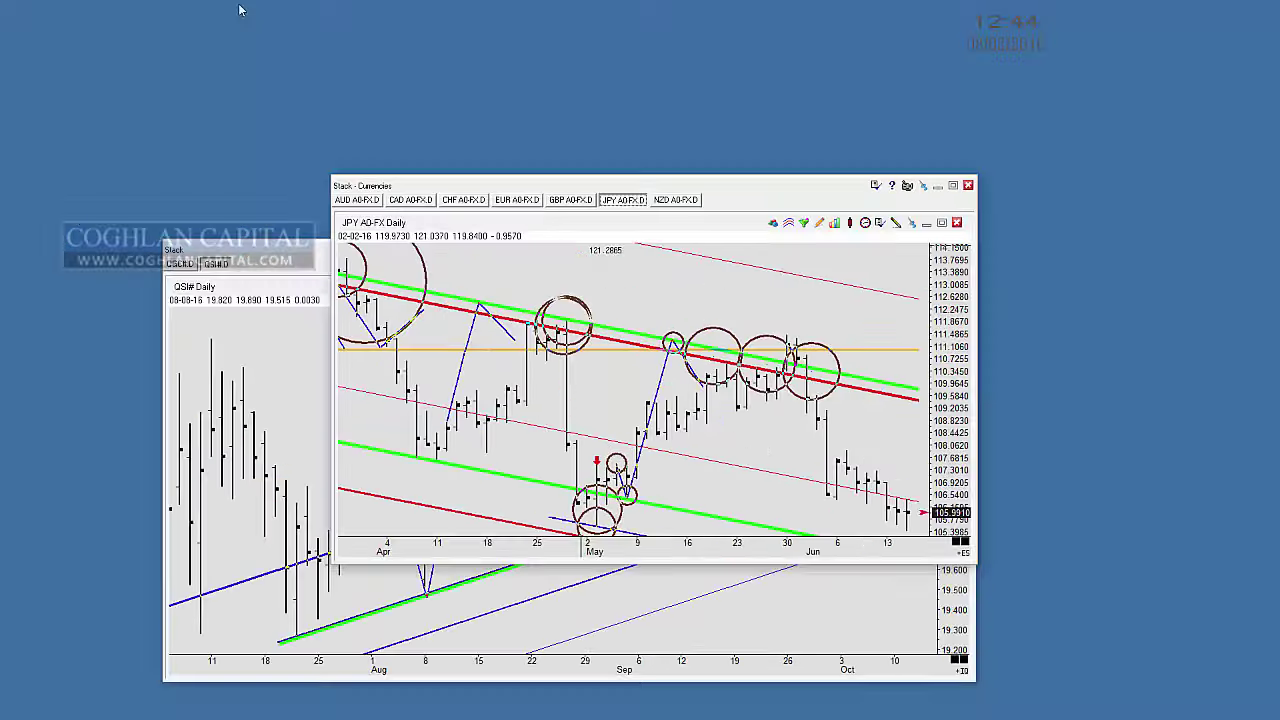
double_click(285, 252)
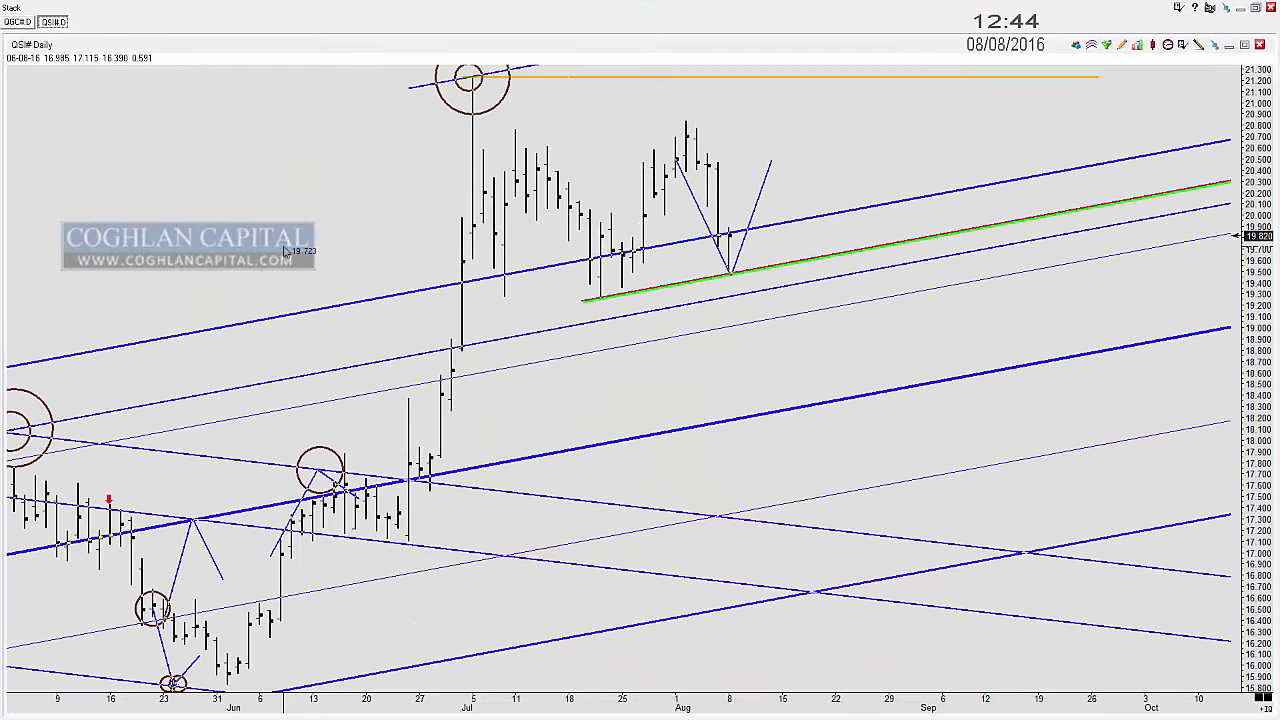
Step: Switch to the weekly page, restore the Currencies stack and show the weekly QGC# chart at full size
key(ctrl+Tab)
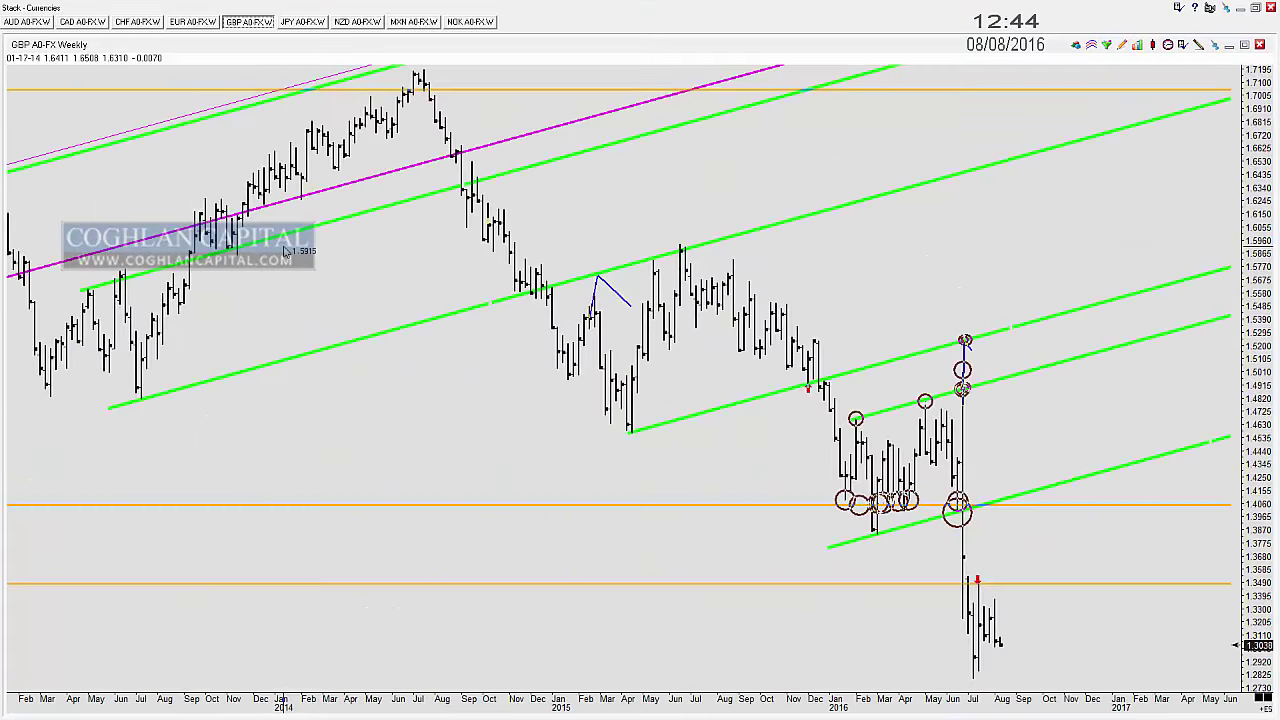
double_click(228, 10)
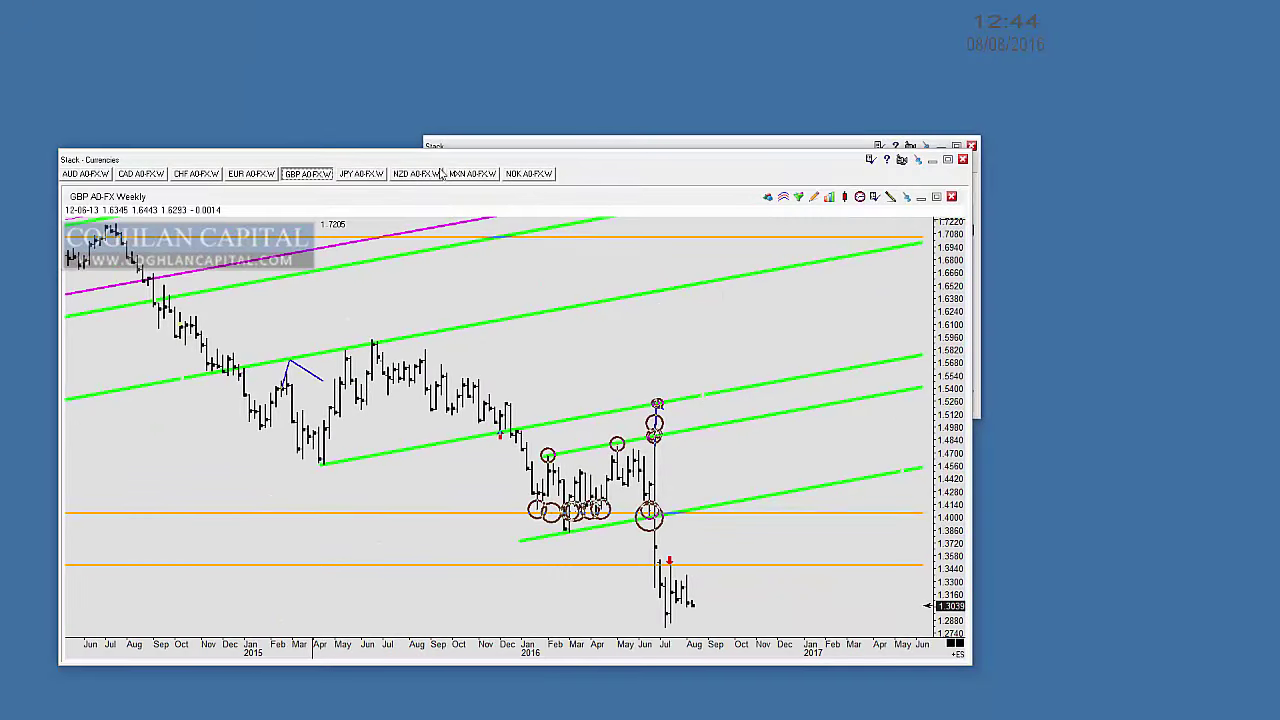
double_click(460, 142)
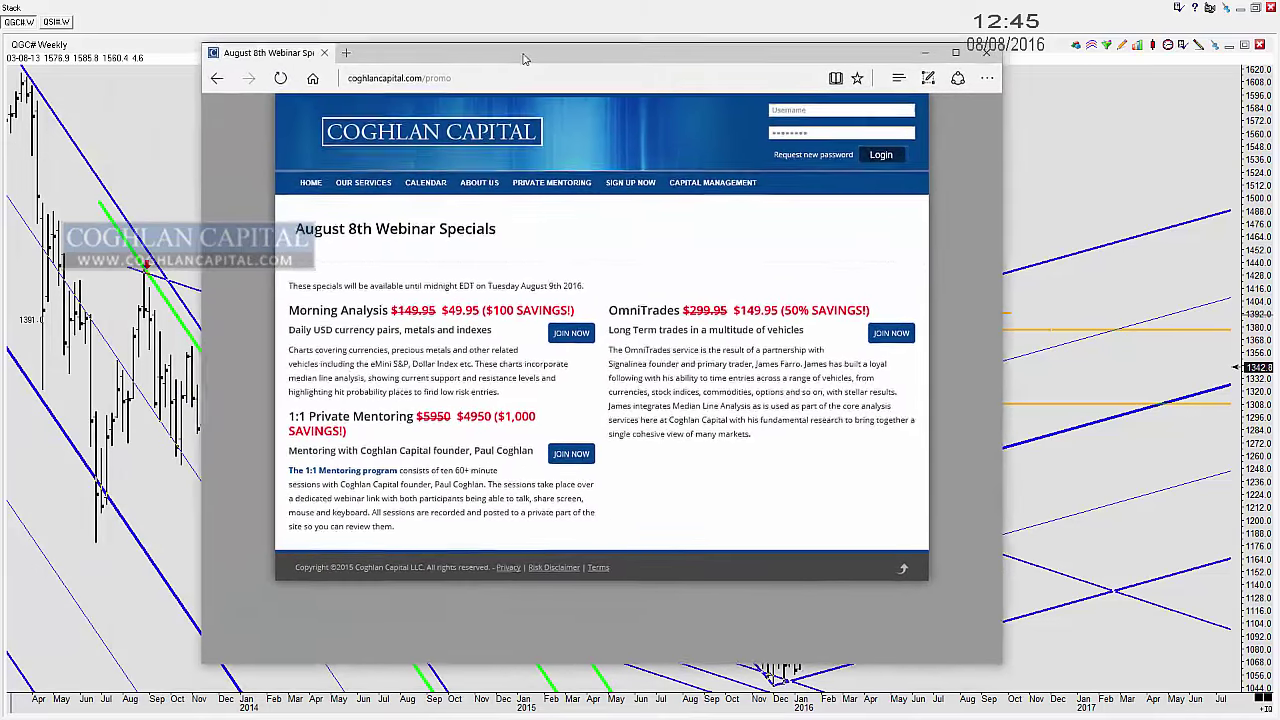
Step: Highlight the coghlancapital.com/promo address of the August 8th Webinar Specials page and close the browser window
click(400, 78)
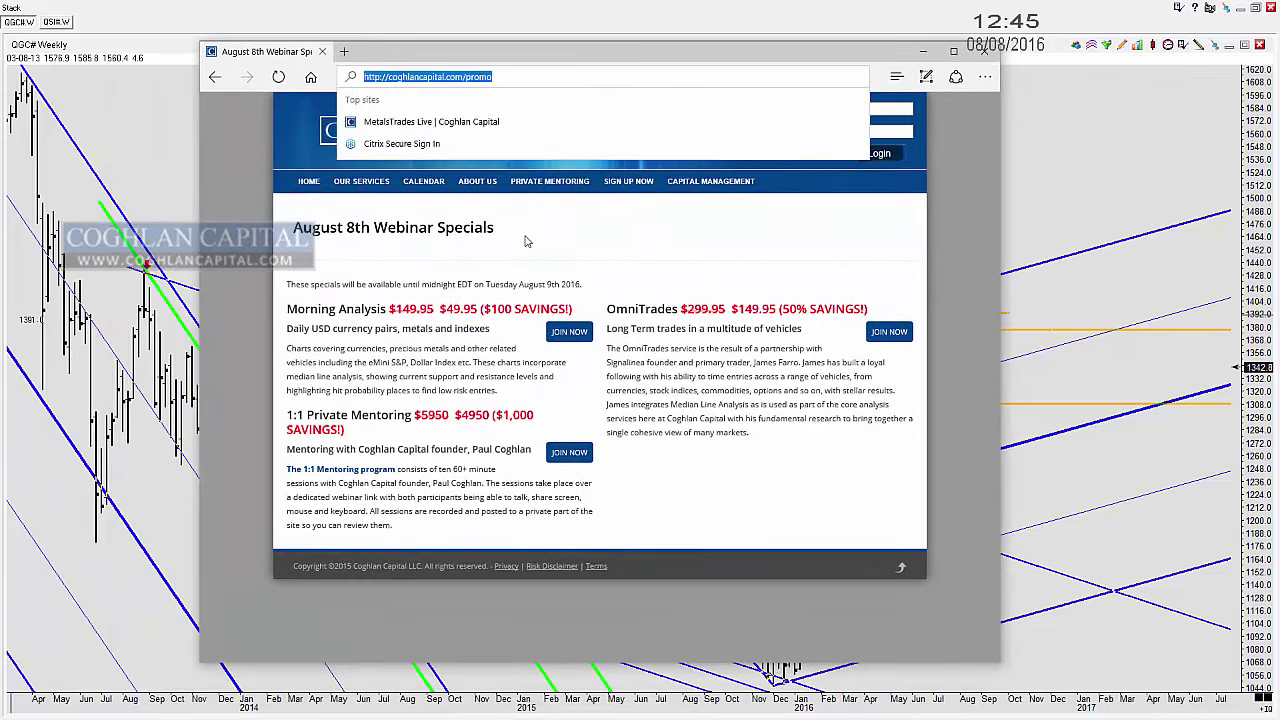
click(527, 241)
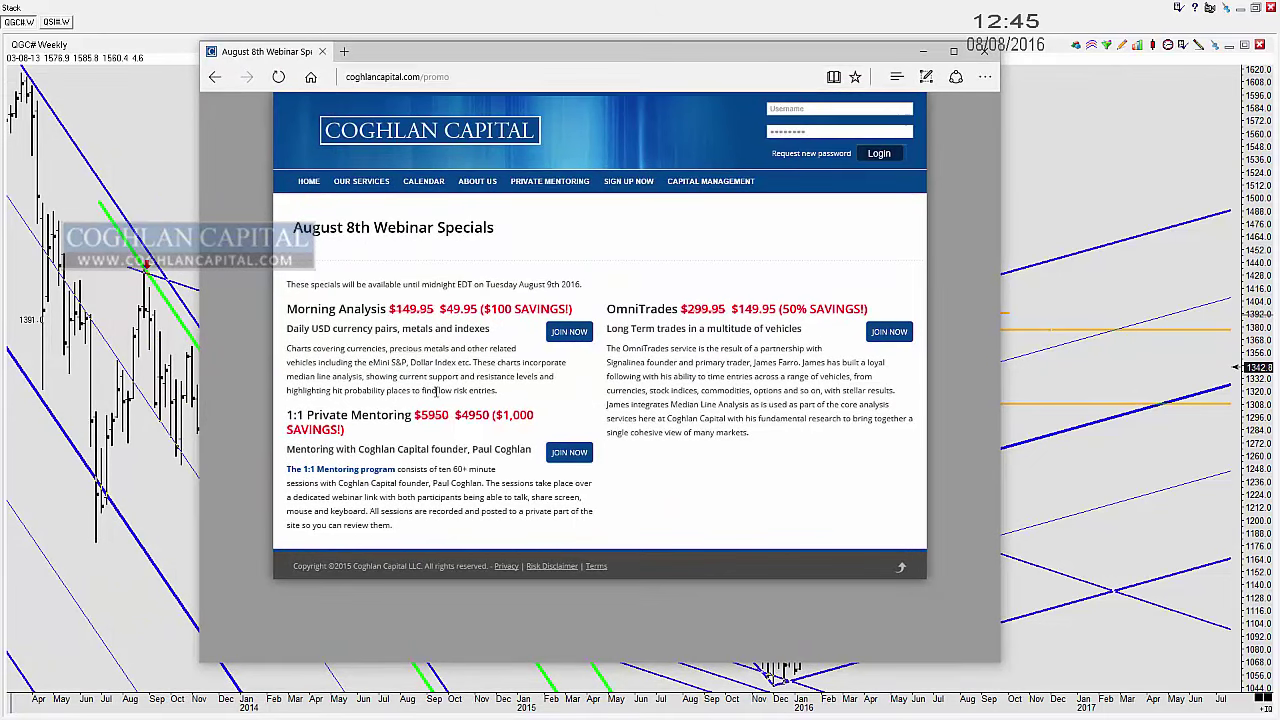
click(984, 51)
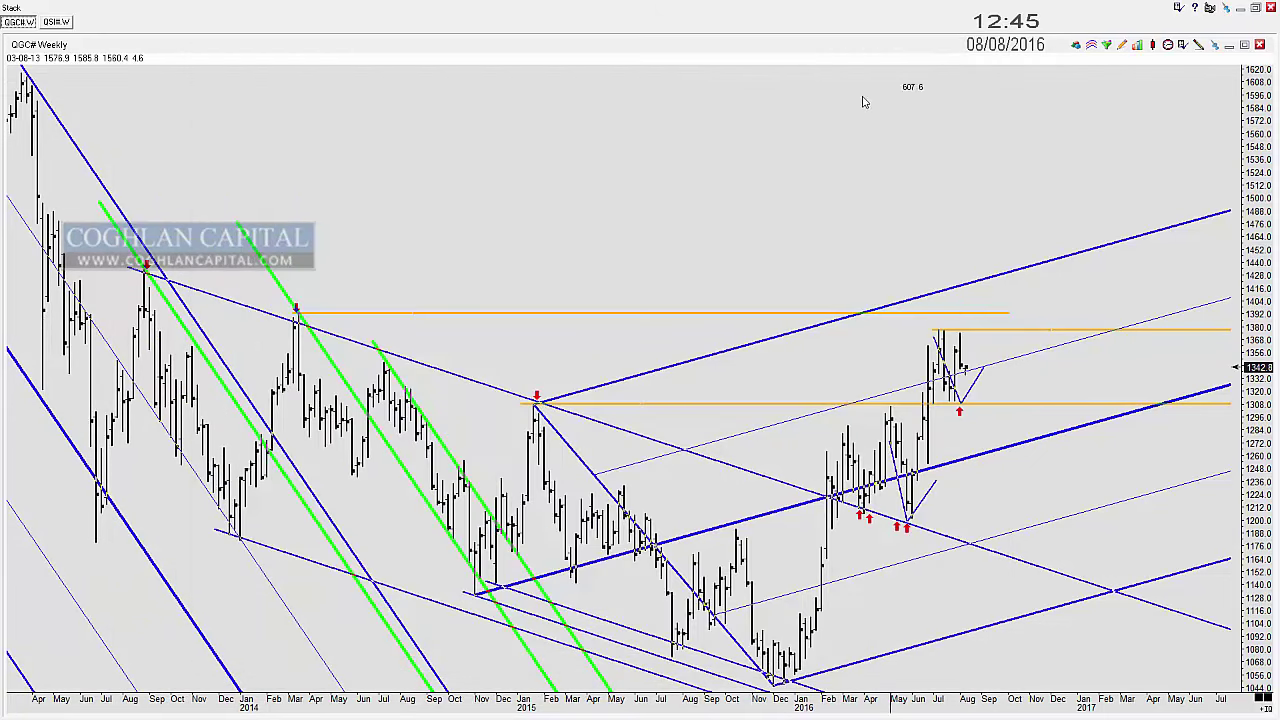
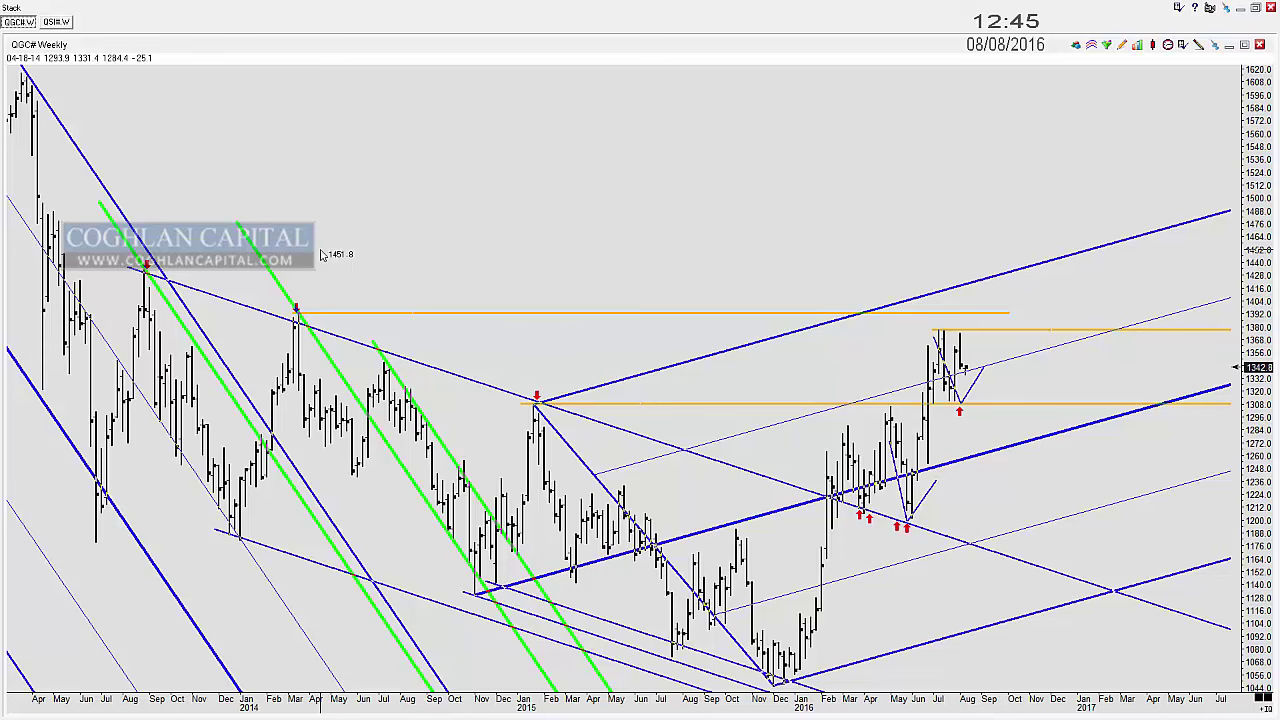
Step: Circle the weekly QGC# price swings down the falling blue channel from November 2012 to December 2013
drag(373, 246, 595, 277)
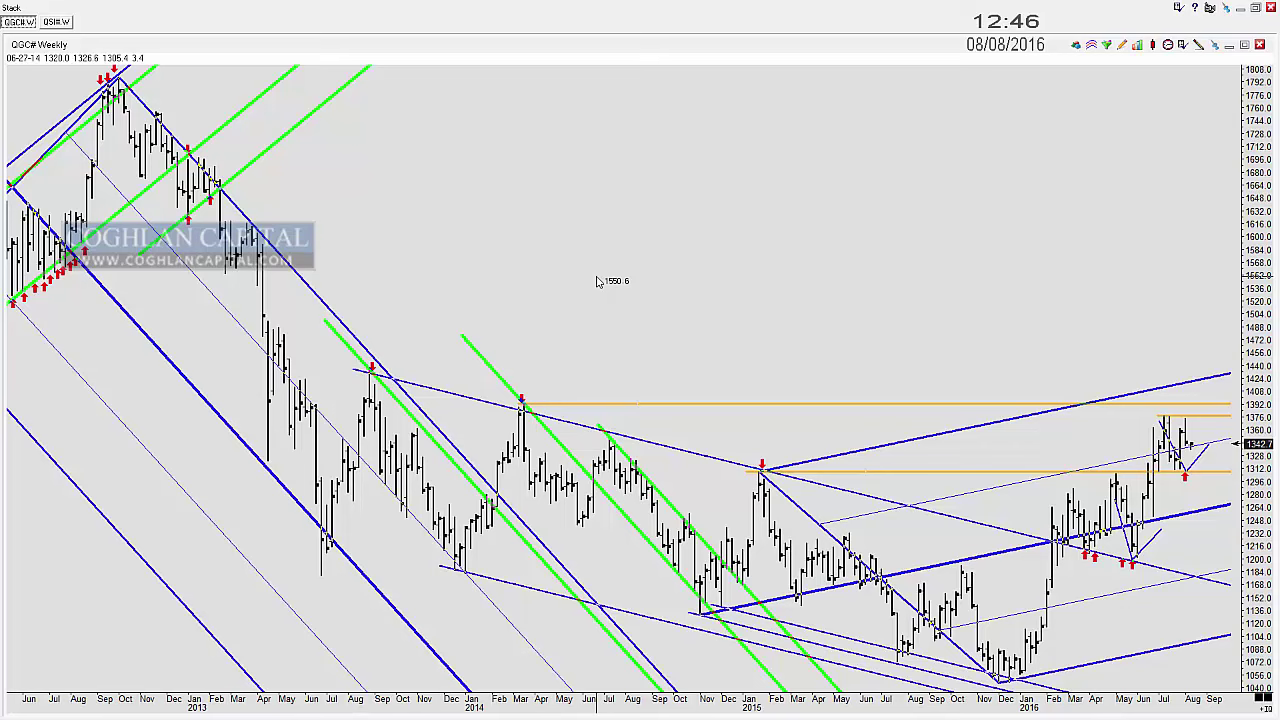
drag(380, 280, 1038, 272)
click(762, 223)
click(809, 272)
click(816, 271)
click(834, 328)
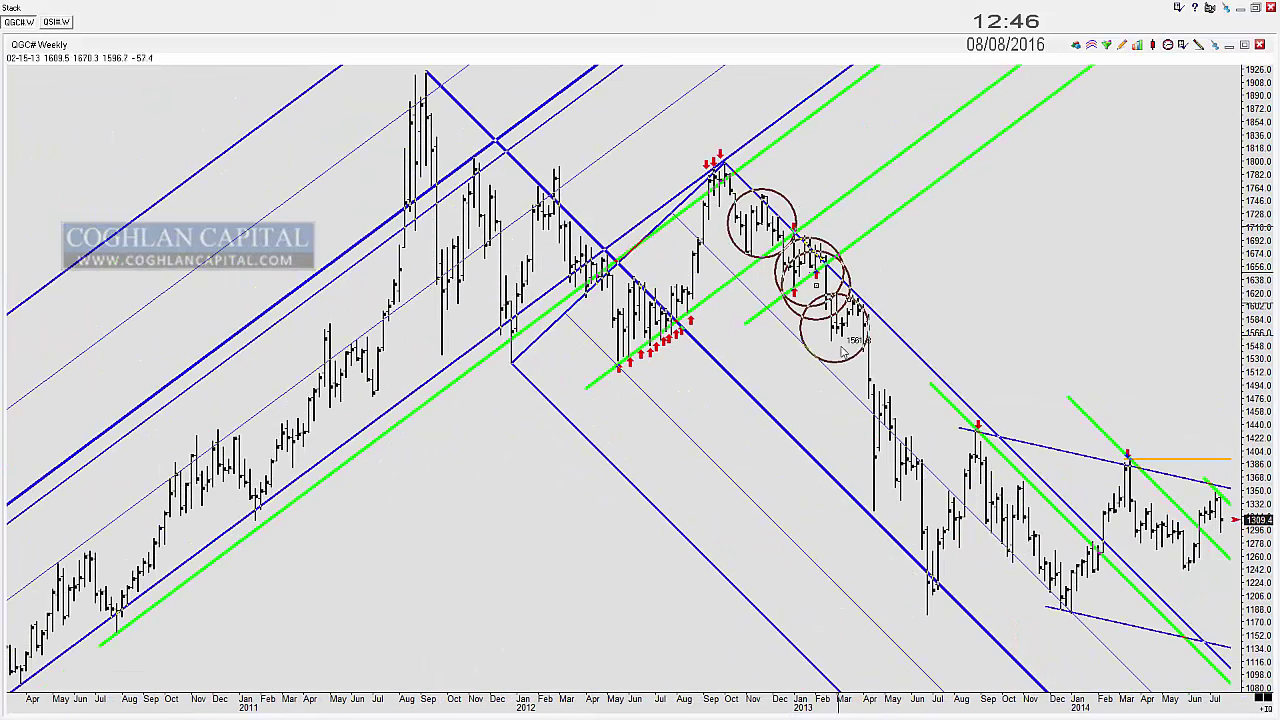
click(838, 334)
click(848, 360)
click(853, 369)
click(867, 403)
mouse_move(869, 410)
mouse_down()
mouse_move(925, 515)
mouse_move(1074, 600)
mouse_up()
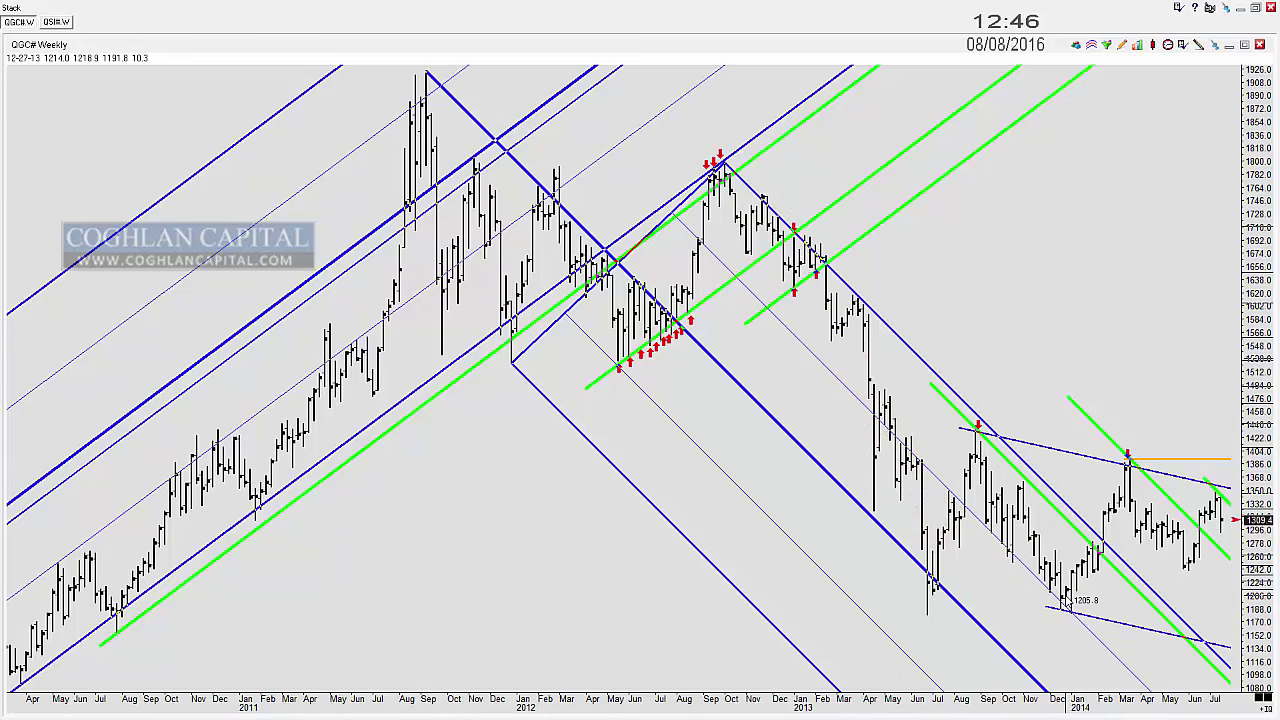
Step: Place large circles up the rising blue QGC# channel from late 2009 to mid-2011
drag(391, 618, 652, 590)
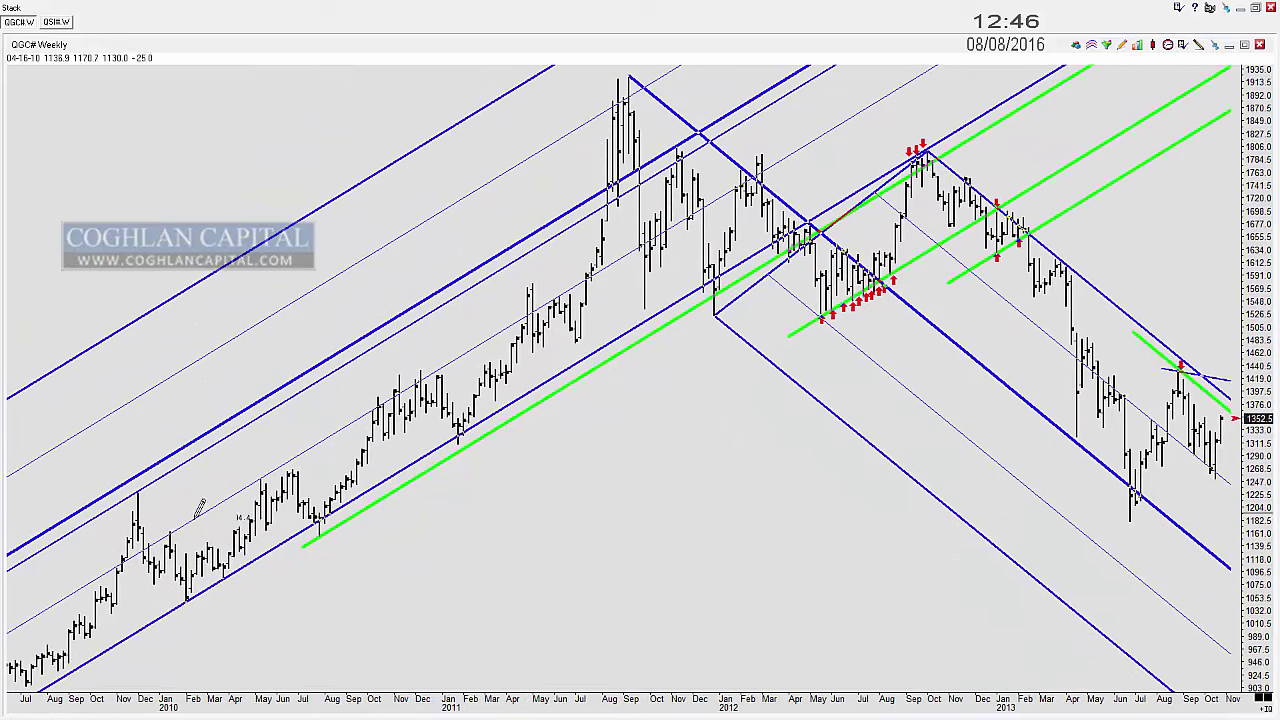
click(93, 554)
click(256, 465)
click(378, 395)
click(507, 320)
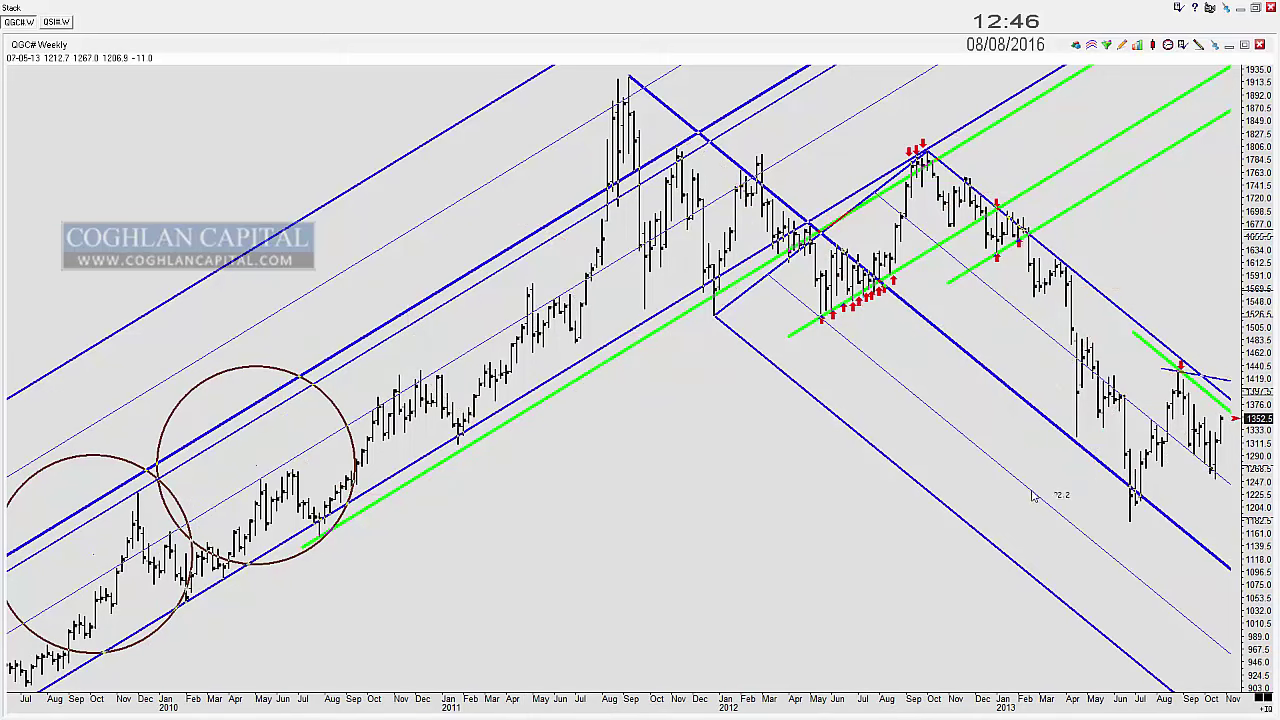
Step: Place a chain of large circles down the falling blue QGC# channel from late 2013 to January 2016
drag(737, 537, 406, 537)
drag(792, 357, 783, 348)
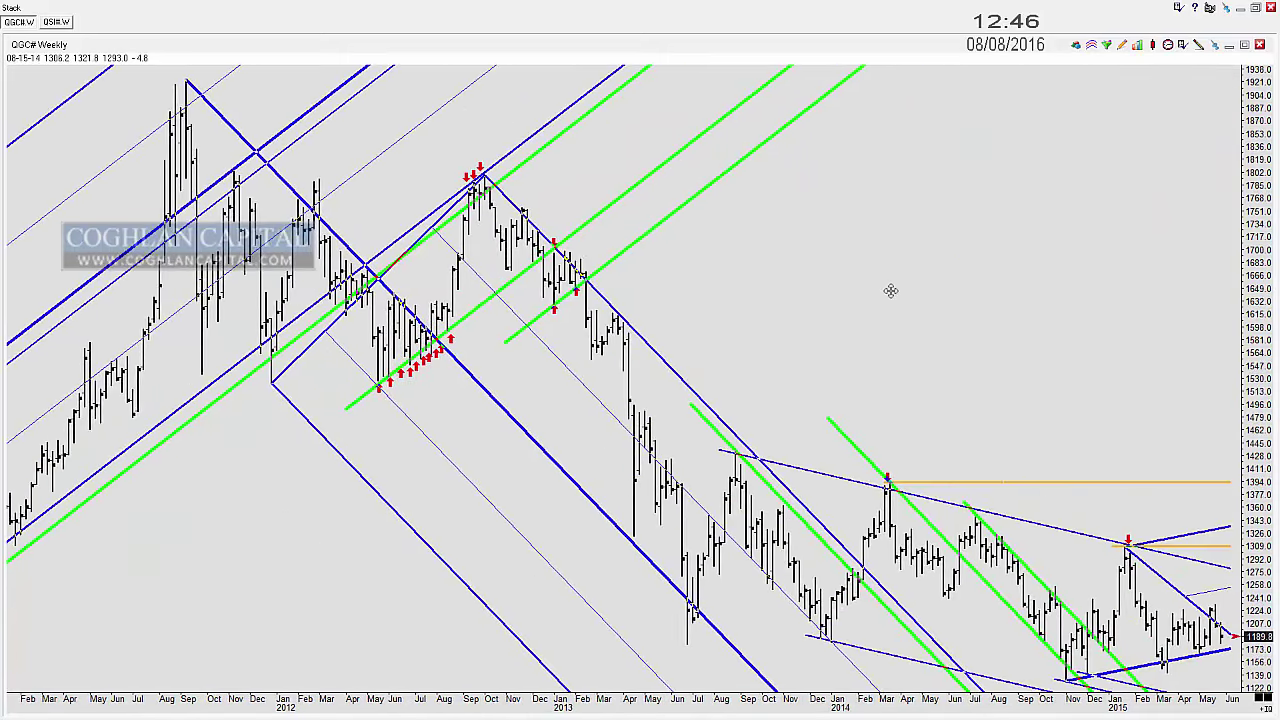
drag(935, 286, 821, 299)
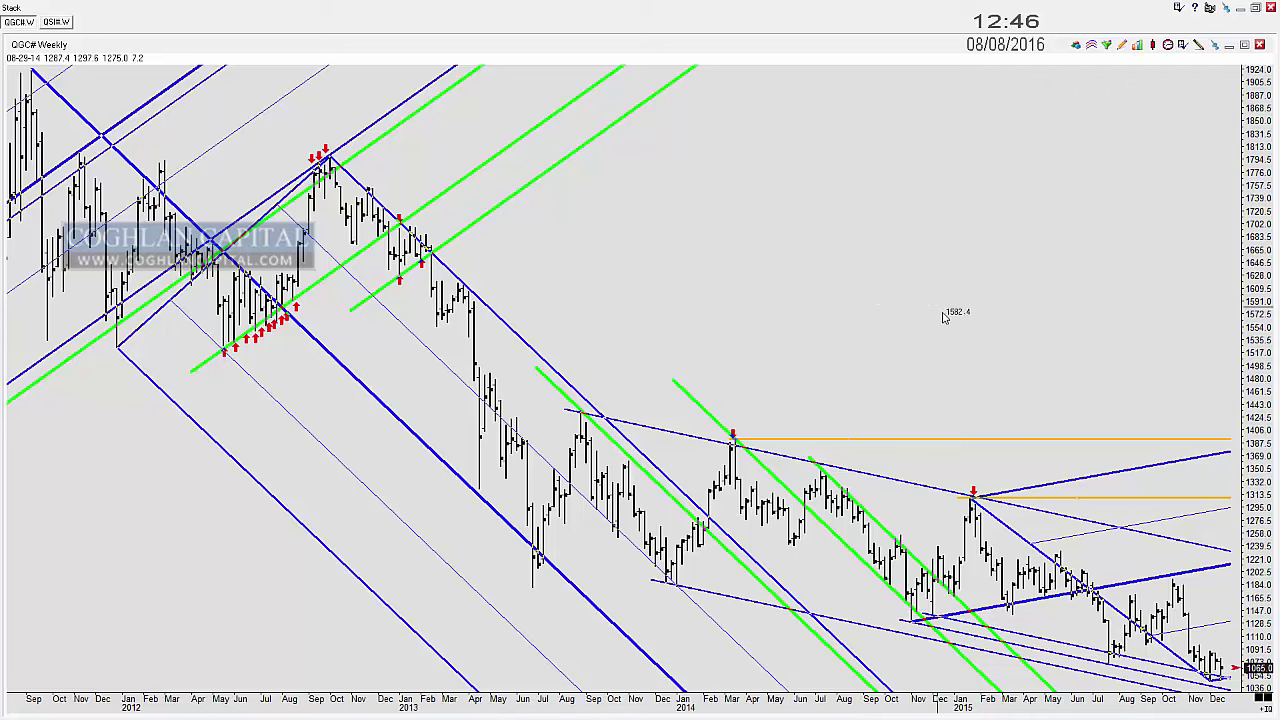
scroll(945, 313, down, 8)
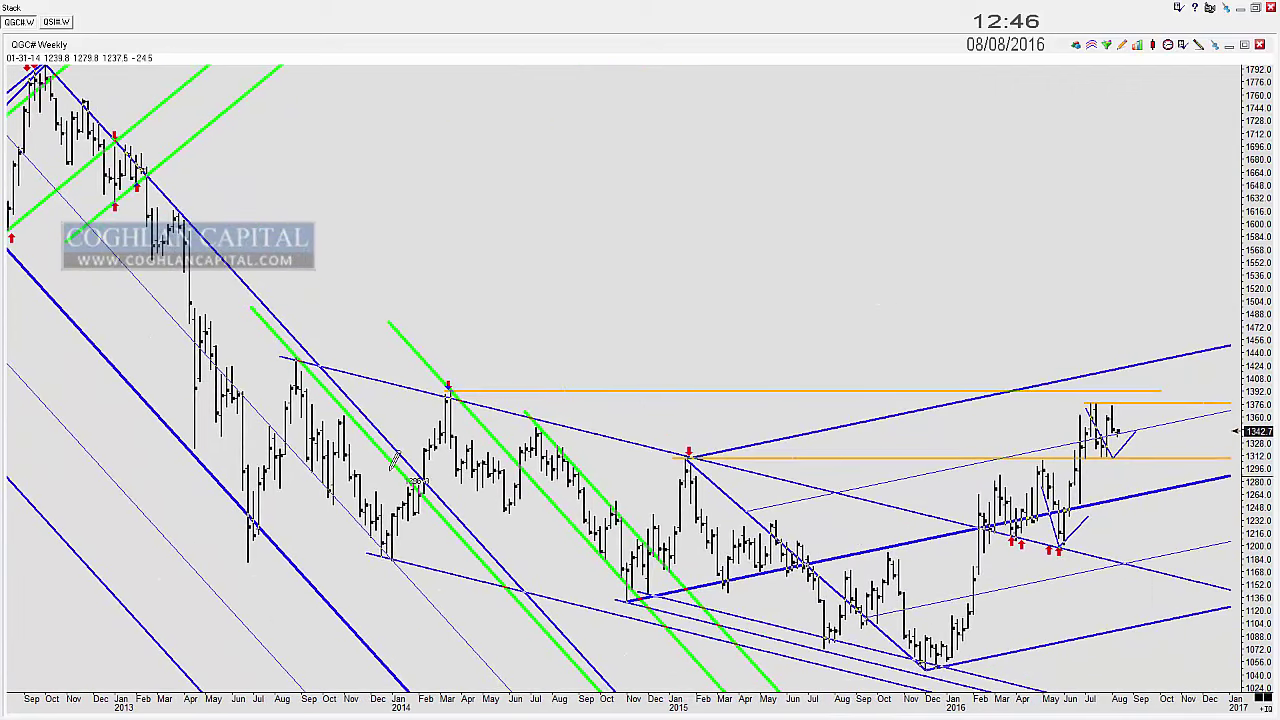
click(373, 462)
click(513, 490)
click(626, 520)
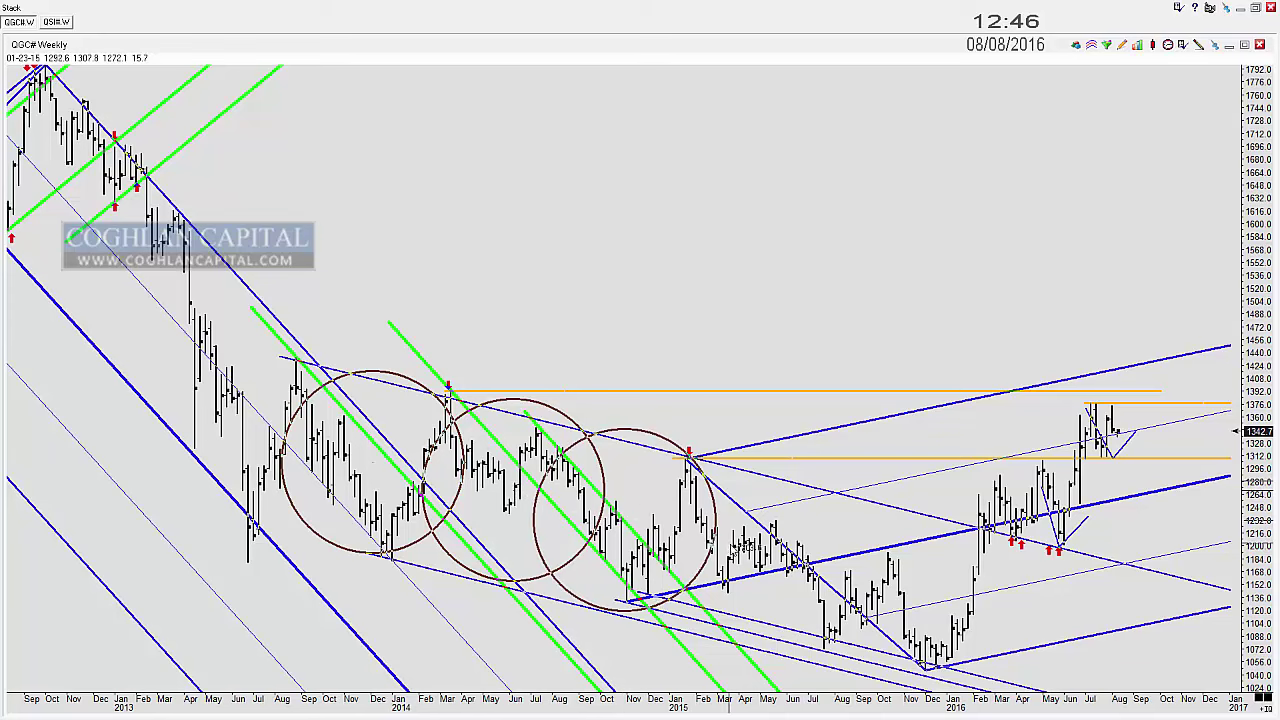
click(728, 542)
click(846, 577)
click(946, 608)
Step: Delete the large circles along the falling blue channel from late 2013 to January 2016
key(Delete)
key(Delete)
key(Delete)
key(Delete)
key(Delete)
key(Delete)
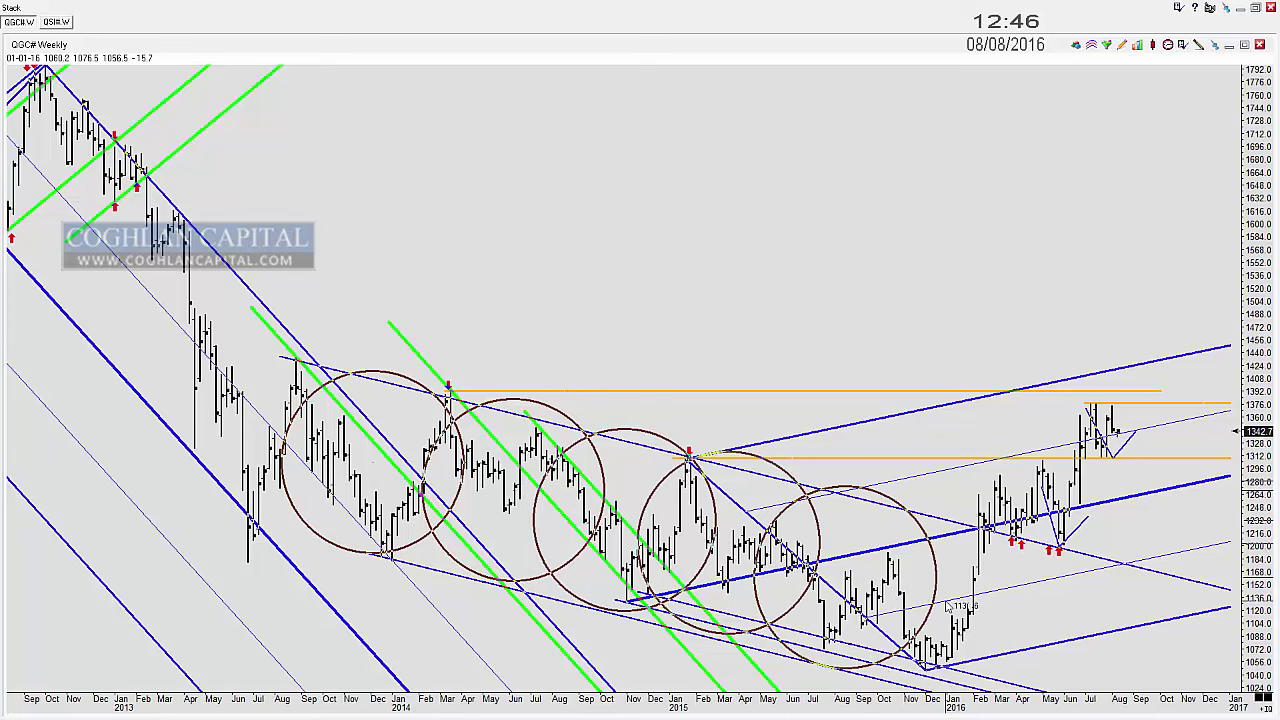
Step: Circle the November 2014, July 2015 and December 2015 lows on the falling blue line and the early 2016 rally
key(Up)
key(Up)
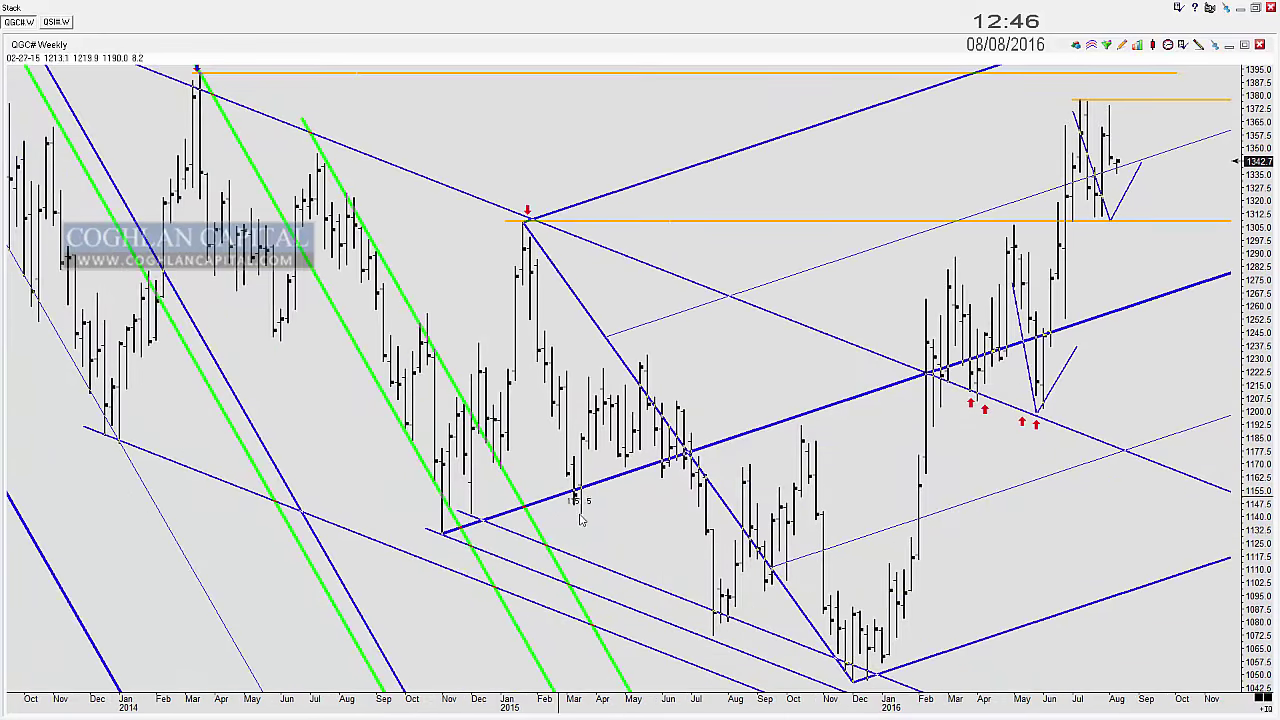
click(463, 515)
click(698, 607)
click(872, 663)
click(899, 586)
click(900, 562)
click(903, 527)
click(908, 498)
click(912, 476)
click(921, 444)
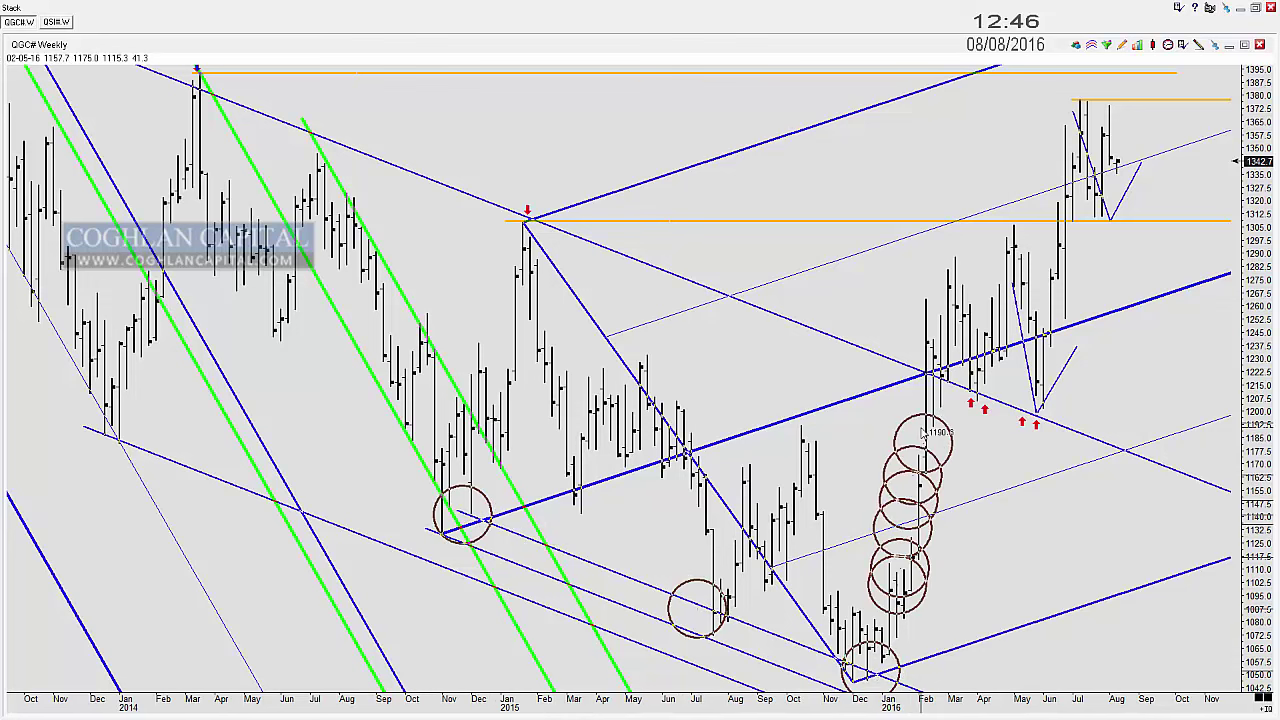
Step: Remove the circles on the falling blue line's lows and along the early 2016 QGC# rally
key(Delete)
key(Delete)
key(Delete)
key(Delete)
key(Delete)
key(Delete)
key(Delete)
key(ctrl+z)
key(ctrl+z)
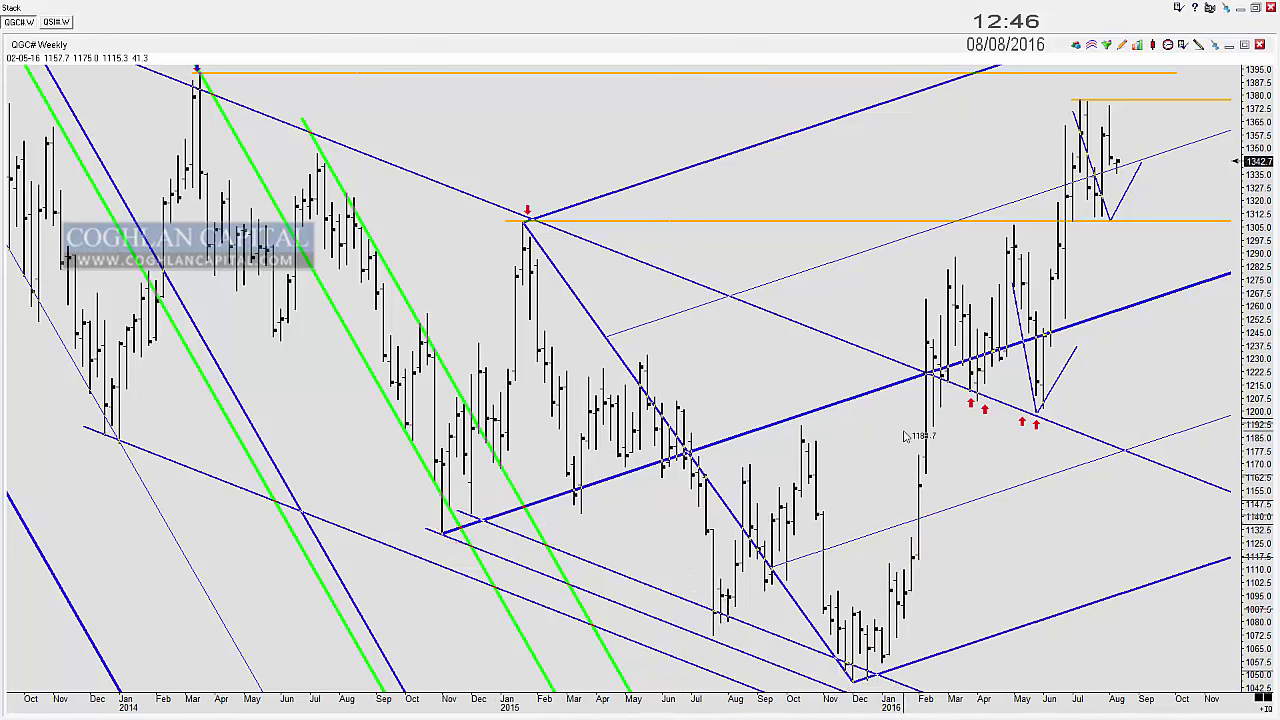
Step: Draw a path from about 1165 up to about 1226 near the early 2016 blue line crossing and down to about 1155
mouse_move(869, 473)
mouse_down()
mouse_move(910, 352)
mouse_move(903, 368)
mouse_move(946, 430)
mouse_move(939, 488)
mouse_up()
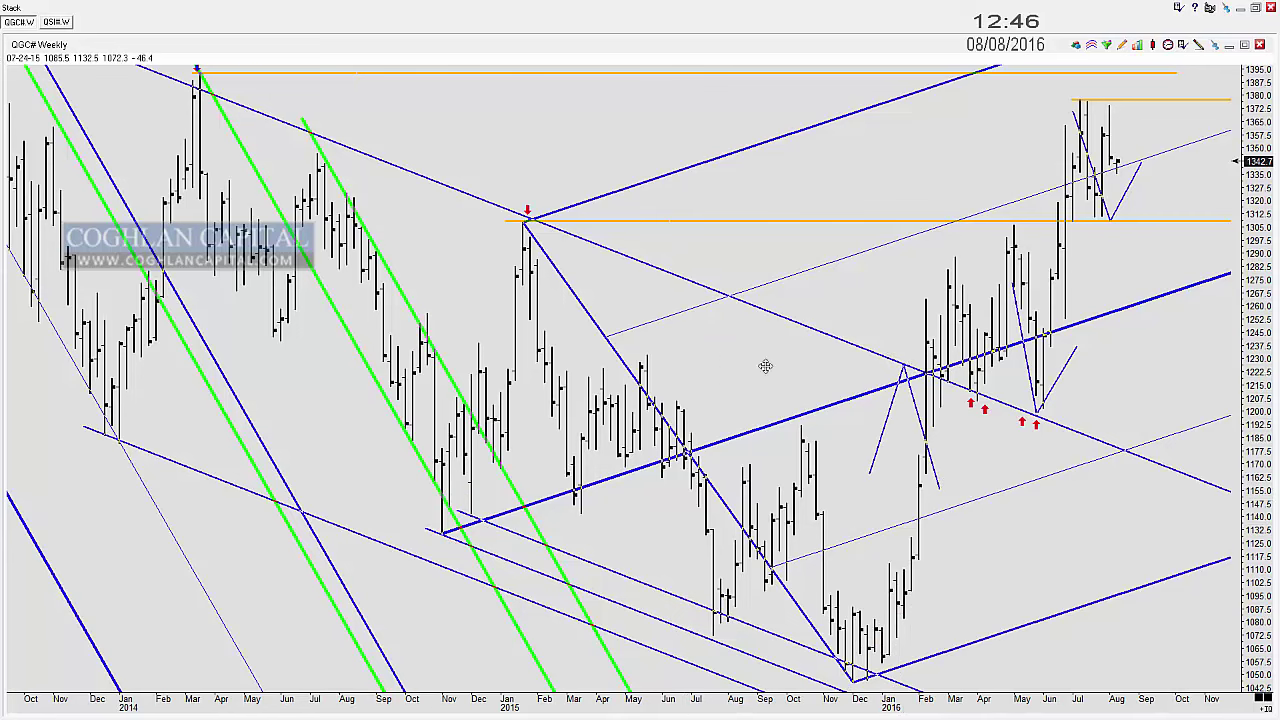
Step: Circle the QGC# highs on the falling blue line from late August 2013, March 2014, July 2014 and January 2015
drag(766, 366, 1080, 520)
click(310, 355)
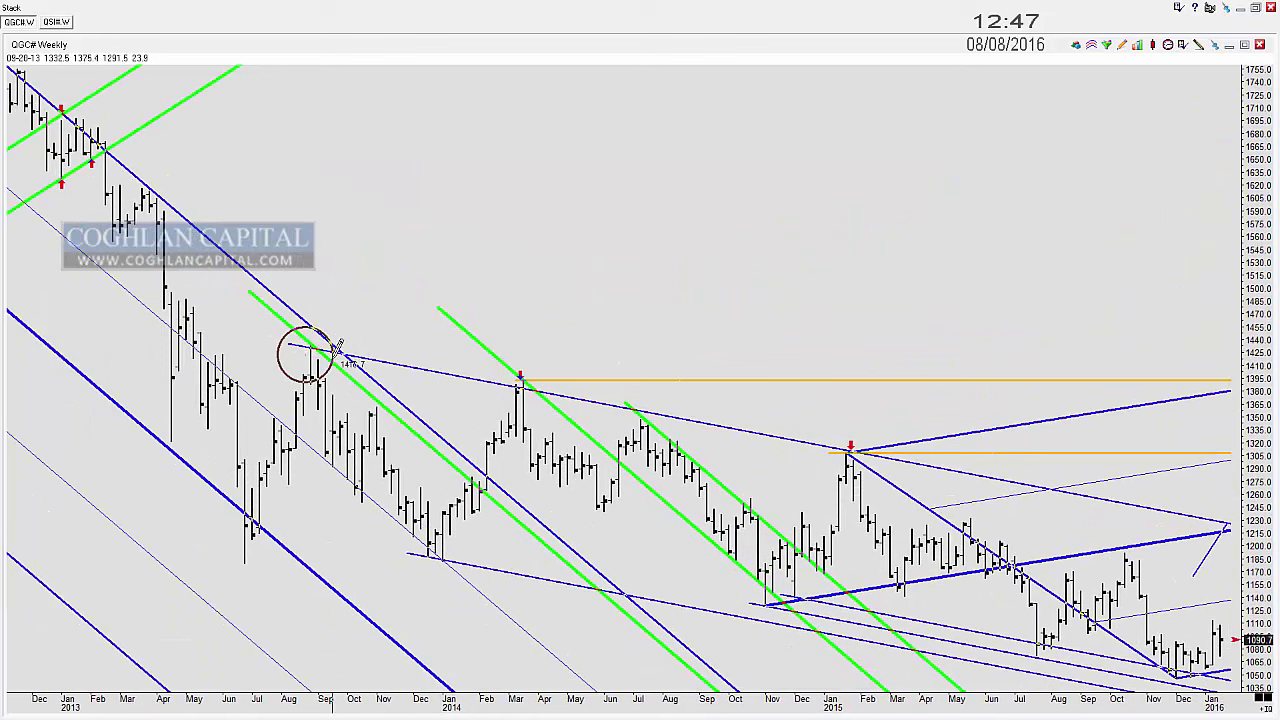
click(518, 388)
click(805, 435)
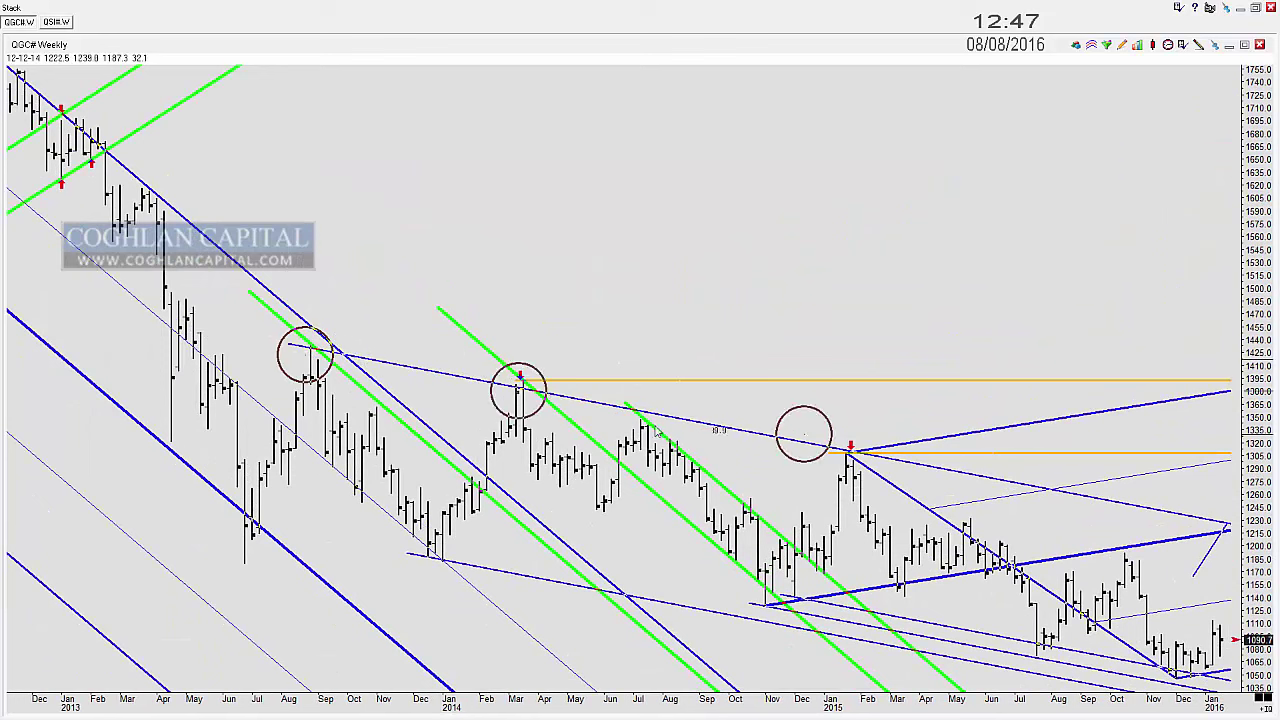
click(633, 418)
click(851, 454)
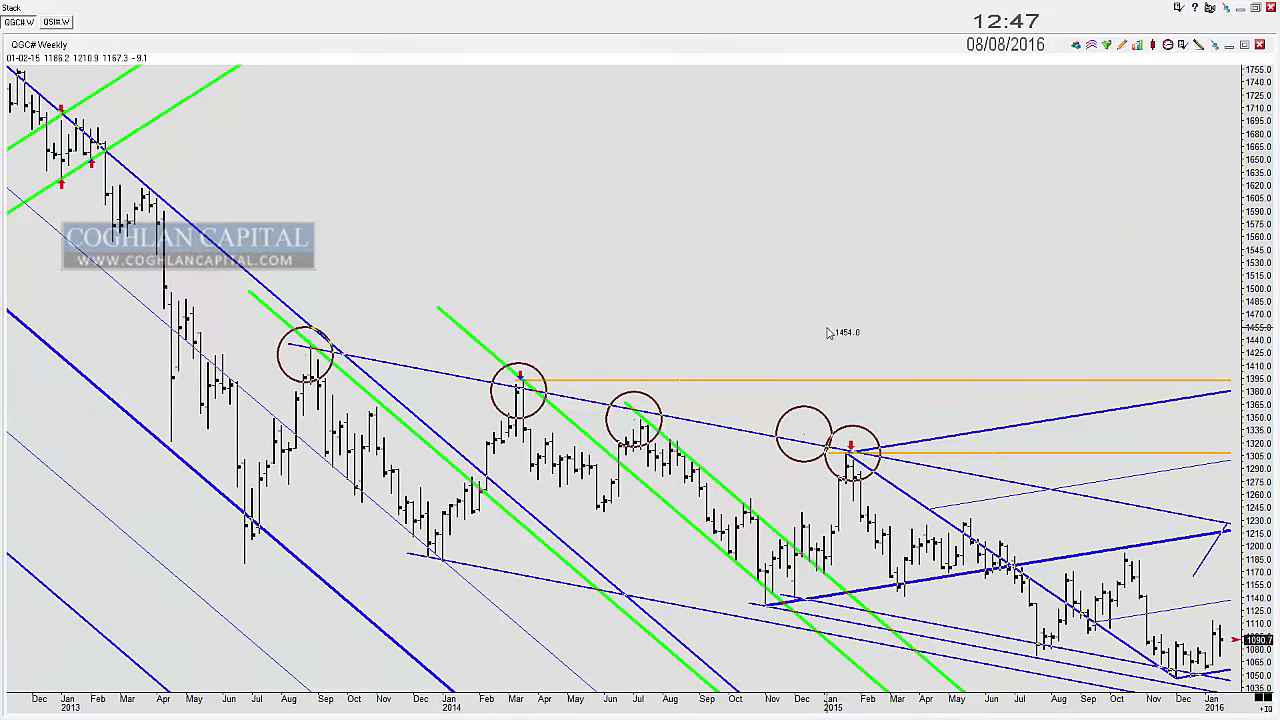
Step: Remove the circles from the 2013 to 2015 highs and return to the 2014 to 2016 price range
key(ctrl+z)
key(ctrl+z)
key(ctrl+z)
key(ctrl+z)
key(ctrl+z)
mouse_move(836, 335)
mouse_down()
mouse_move(586, 271)
mouse_move(447, 255)
mouse_up()
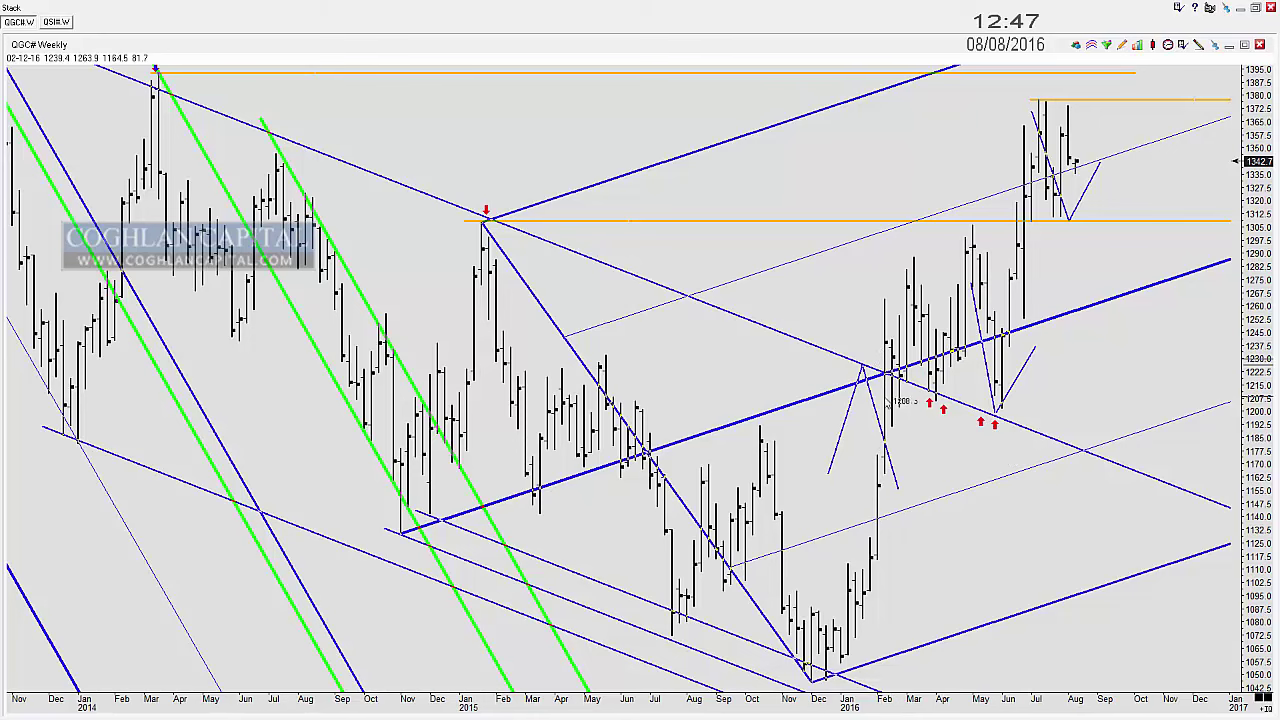
Step: Circle the January 2015 high, the late March, early May and late May 2016 turns, and the rally into June 2016
scroll(897, 401, up, 2)
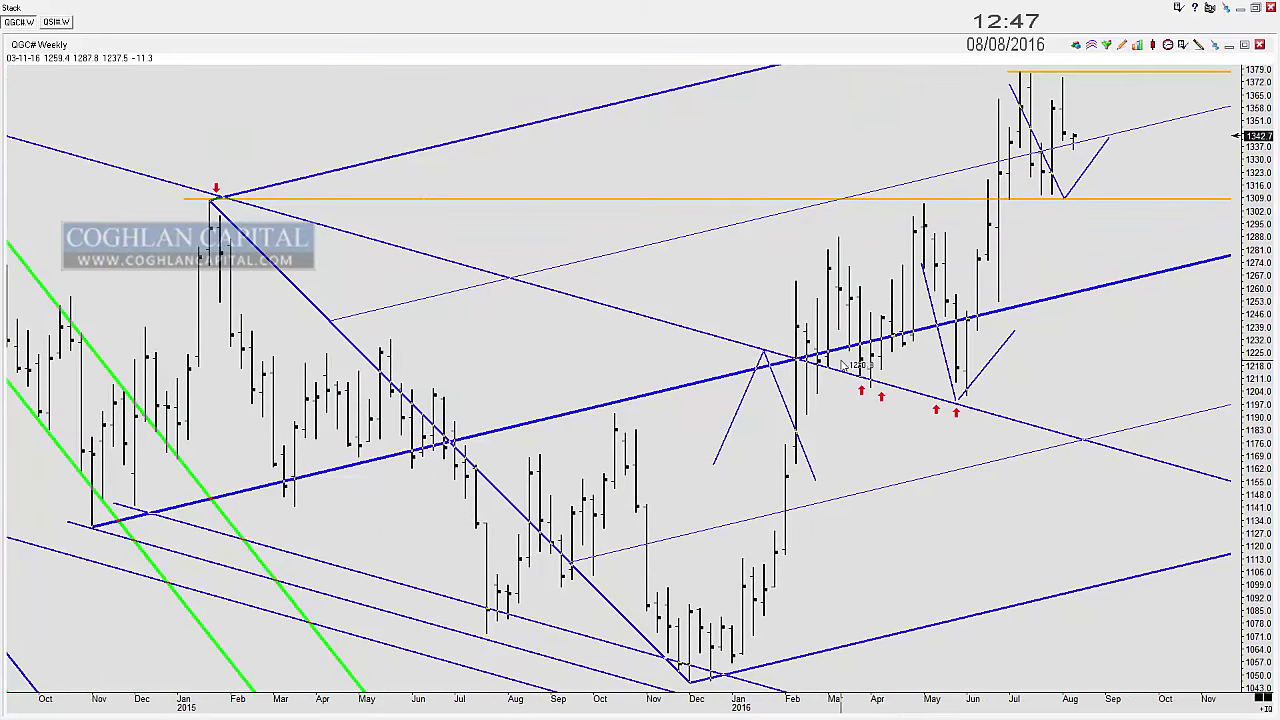
click(216, 193)
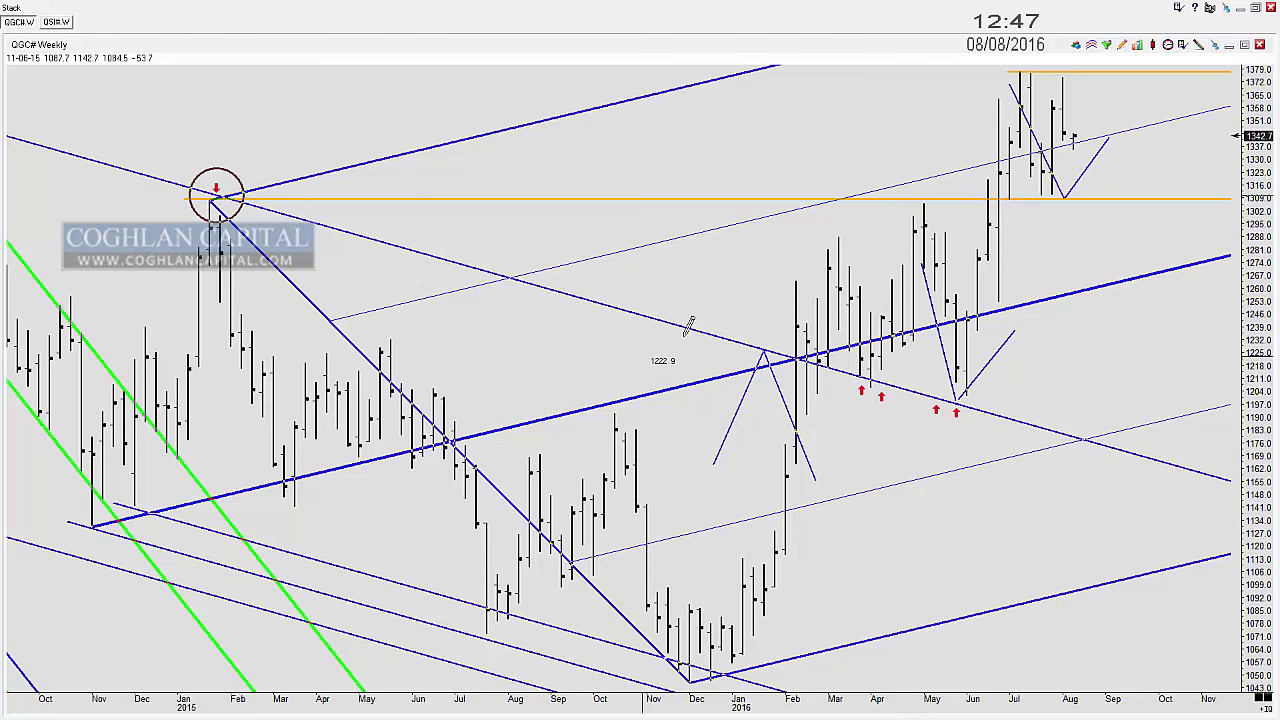
click(865, 386)
click(922, 264)
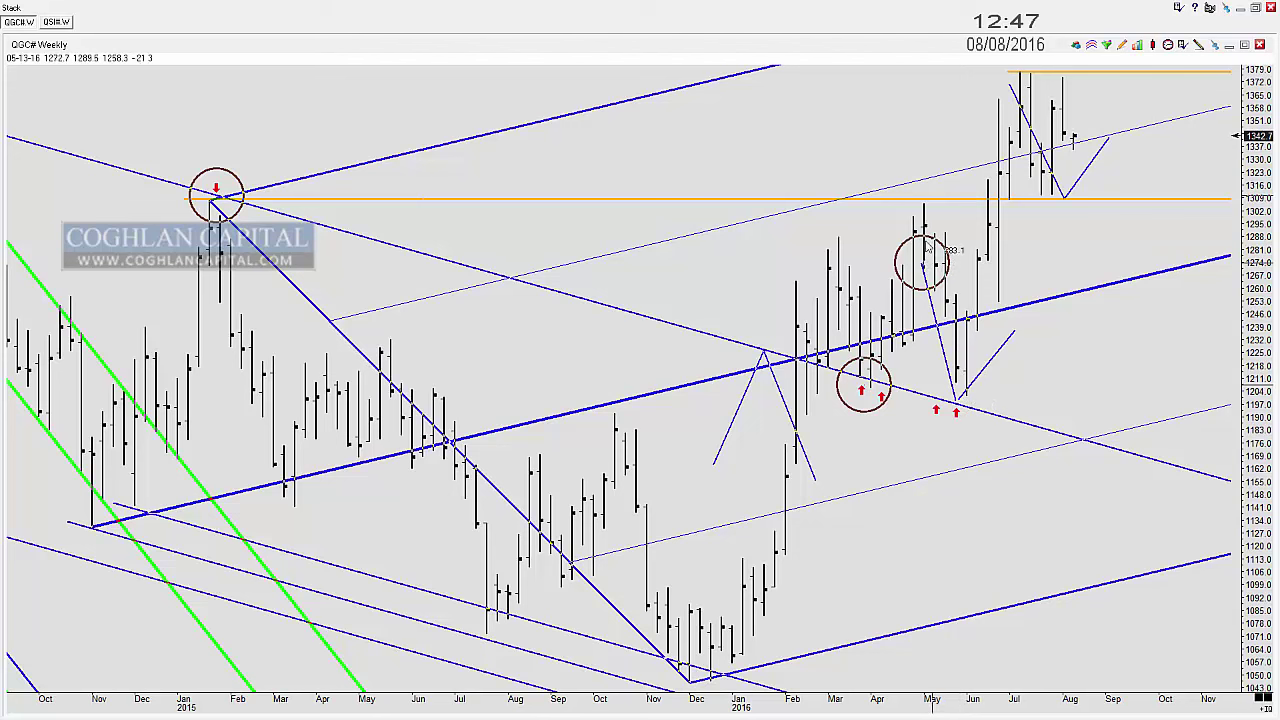
click(956, 395)
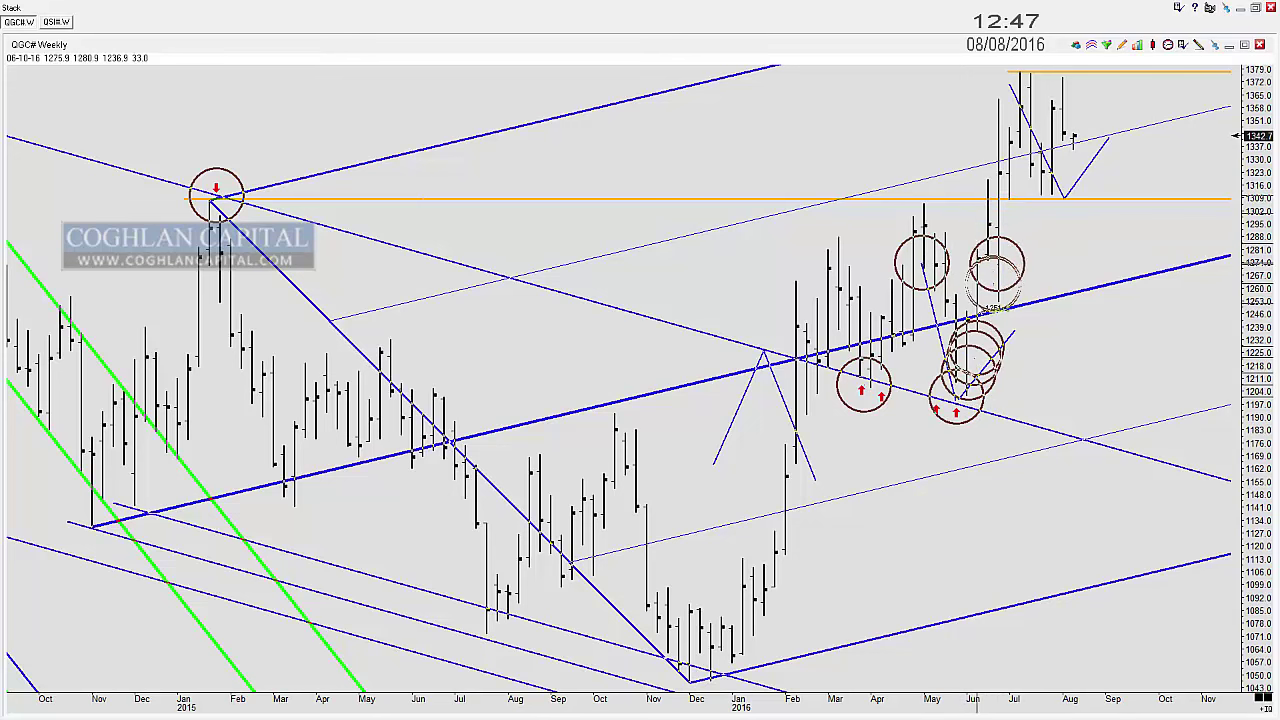
Step: Delete the circles on the March to June 2016 price swings, keeping the one on the January 2015 high
key(Delete)
key(Delete)
key(Delete)
key(Delete)
key(Delete)
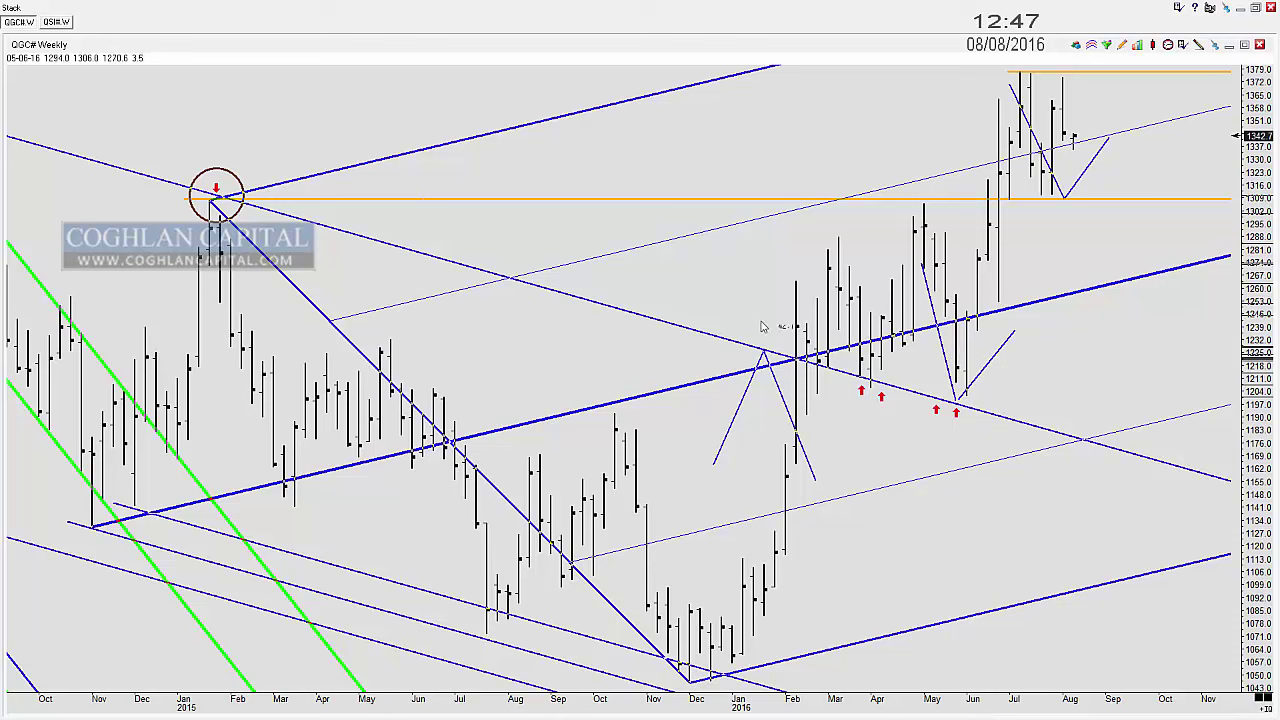
Step: Draw a larger circle around the January 2015 high and a small one at the late July 2016 low by the orange line
drag(210, 198, 258, 188)
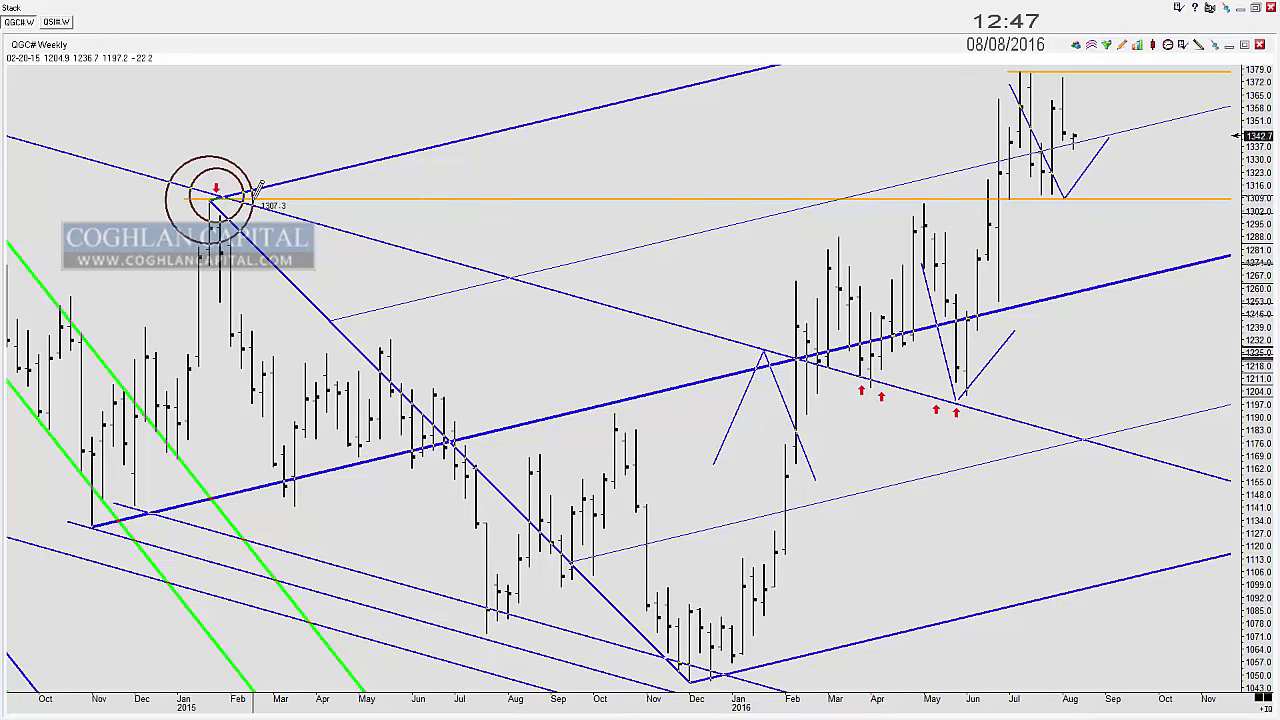
mouse_move(1053, 195)
mouse_down()
mouse_move(1062, 186)
mouse_move(1066, 198)
mouse_up()
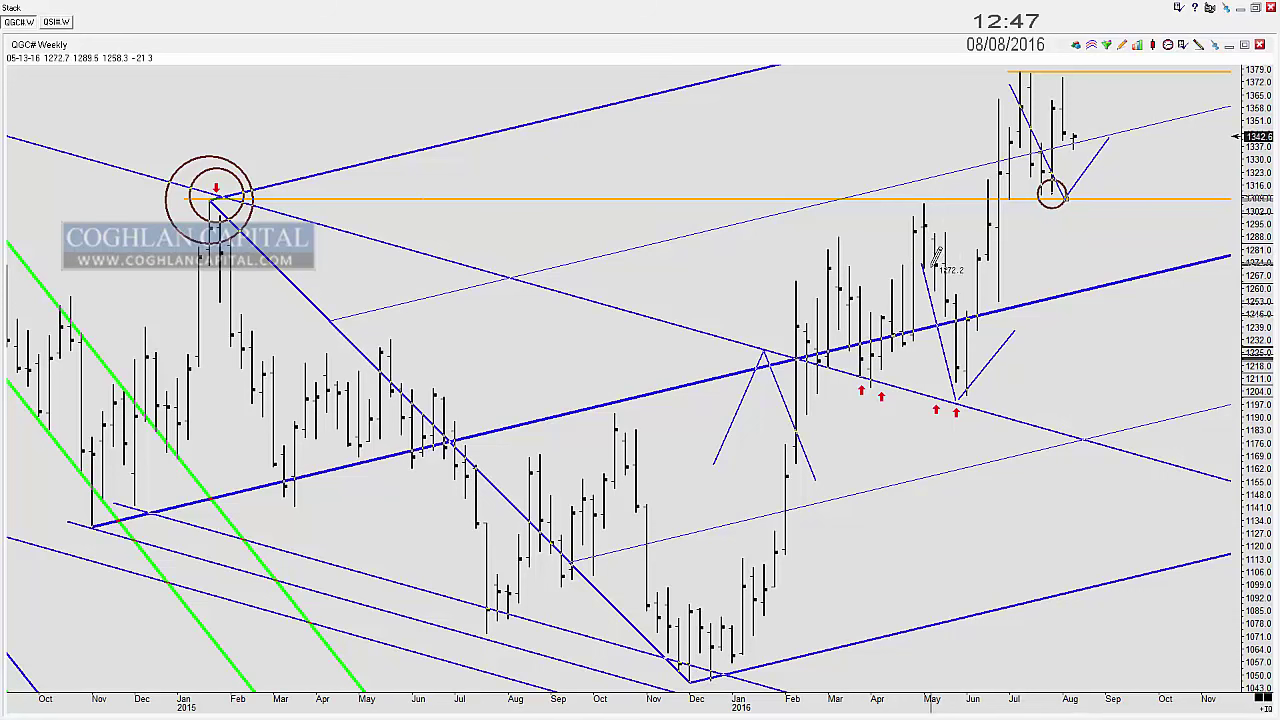
key(Down)
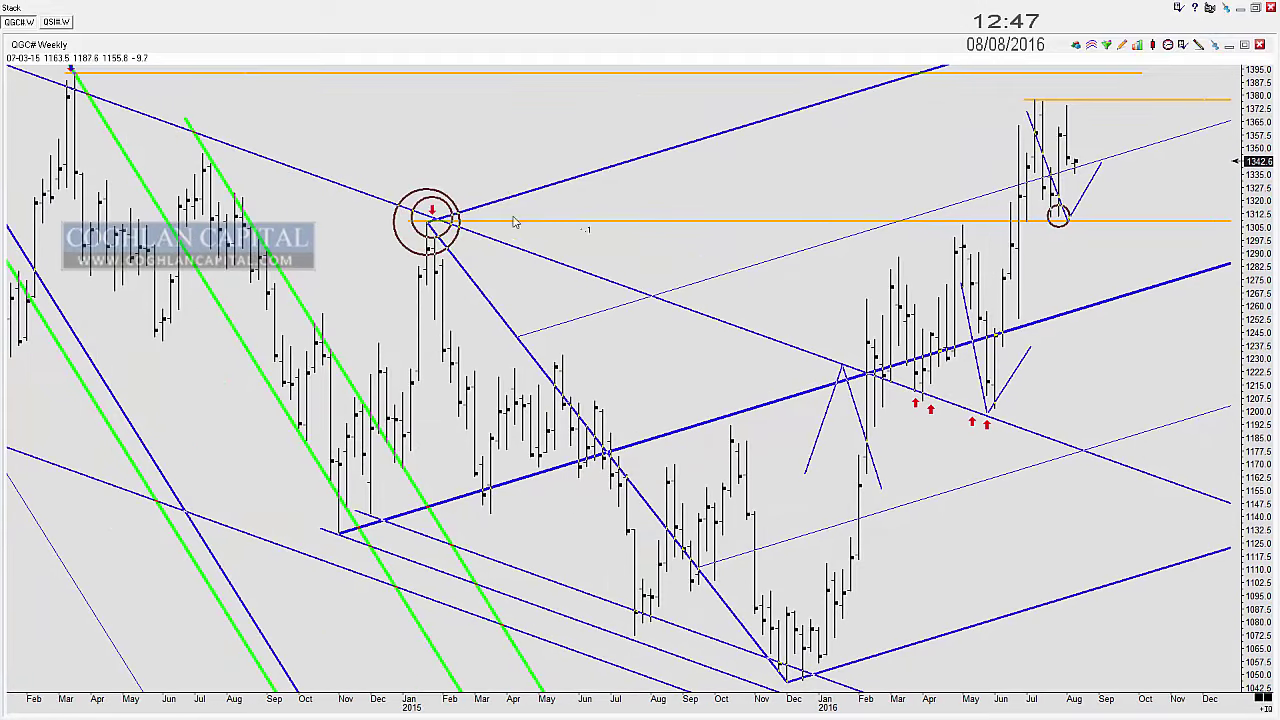
Step: Draw bigger circles around the January 2015 high and around the two arrow-marked 2016 lows on the falling blue line
drag(427, 221, 470, 213)
click(992, 415)
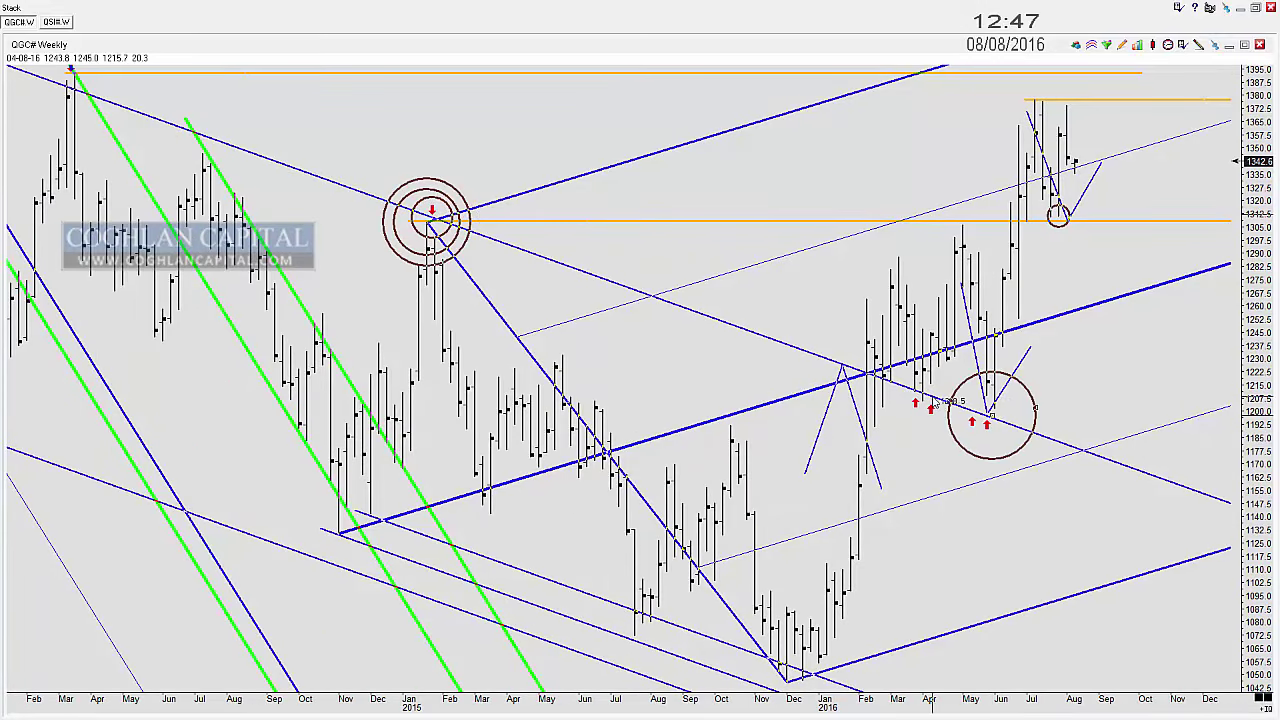
click(932, 396)
click(431, 219)
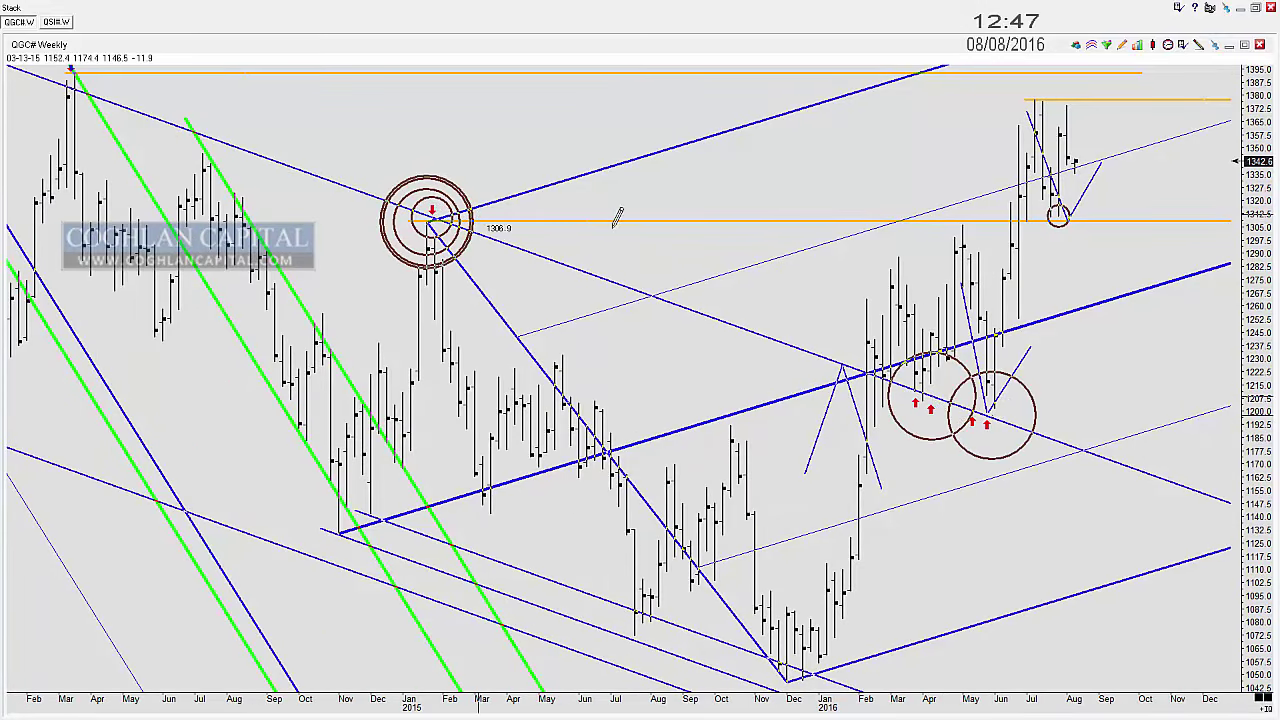
Step: Trace circles upward from the orange line near 1312 to about 1357 in August 2016
click(1065, 213)
click(1069, 196)
click(1074, 182)
click(1082, 169)
click(1090, 143)
click(1095, 132)
Step: Remove the rising August 2016 circles and the big circles on the January 2015 high and the spring 2016 lows
key(Delete)
key(Delete)
key(Delete)
key(ctrl+z)
key(ctrl+z)
key(ctrl+z)
key(ctrl+z)
key(ctrl+z)
key(ctrl+z)
key(ctrl+z)
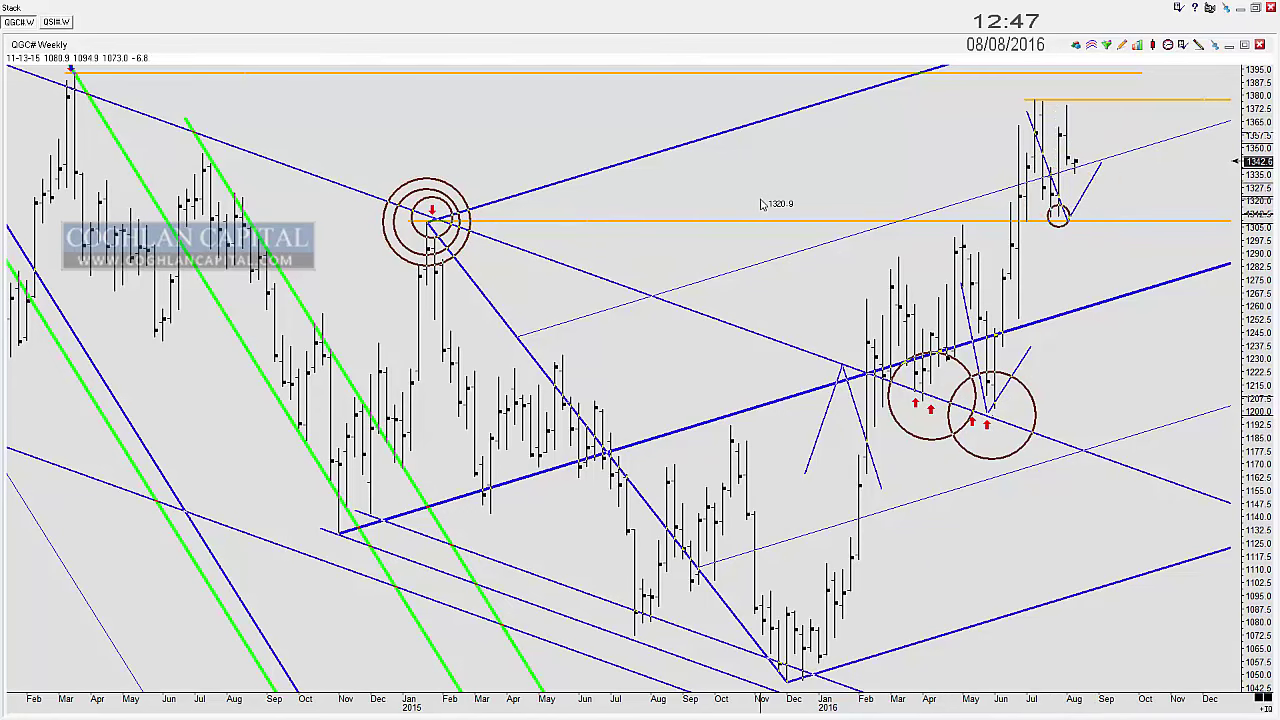
Step: Switch to the weekly QSI# chart and examine its circled 2013 to 2015 pivots against the orange levels
click(57, 22)
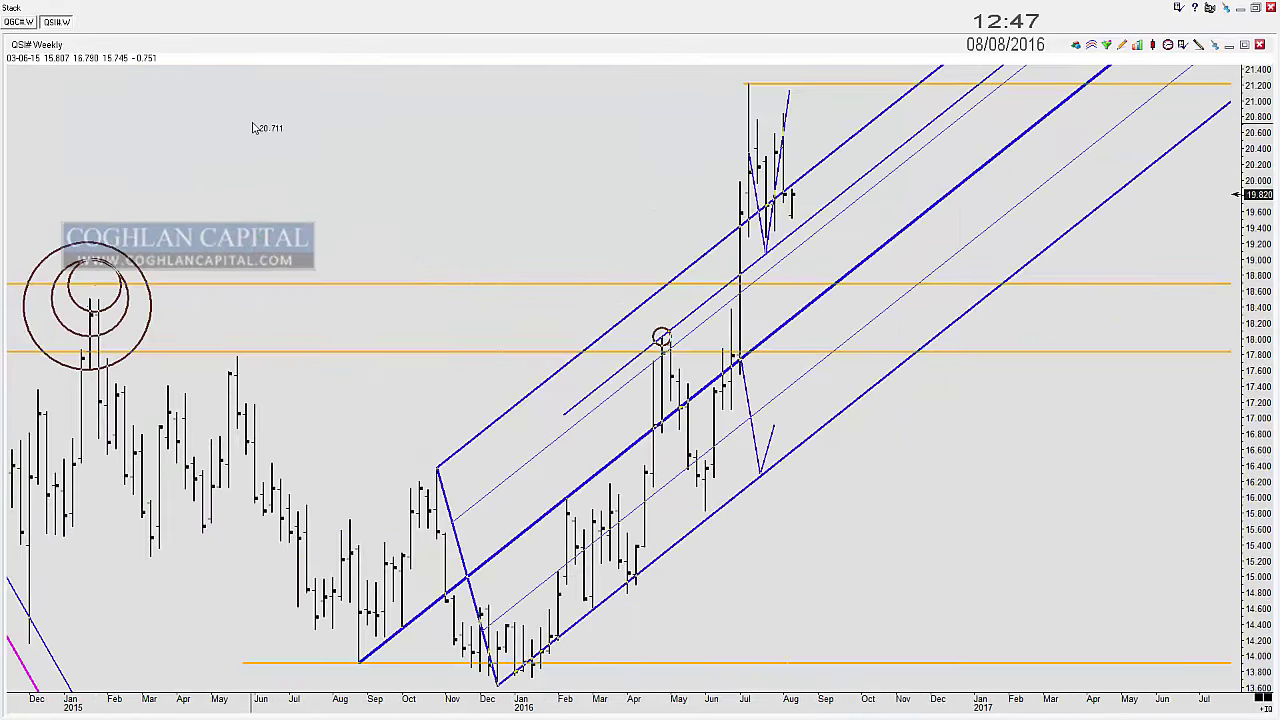
scroll(600, 195, up, 2)
scroll(652, 197, down, 4)
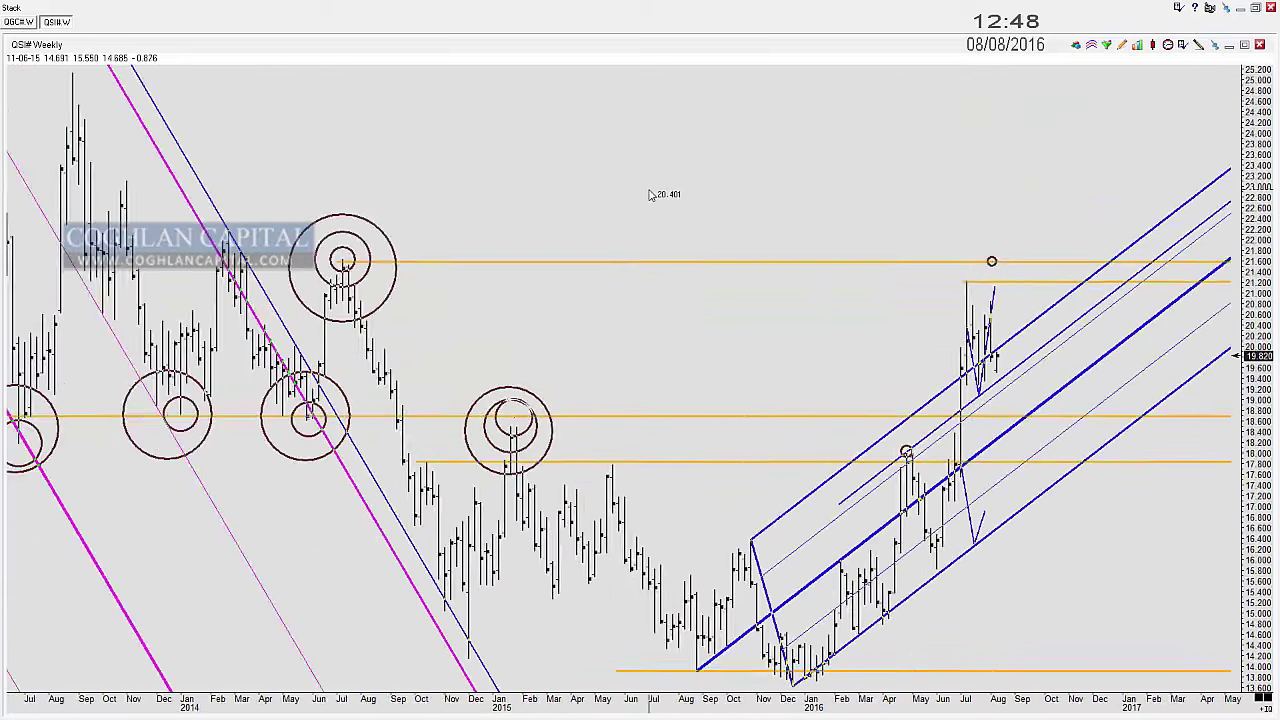
scroll(640, 188, up, 1)
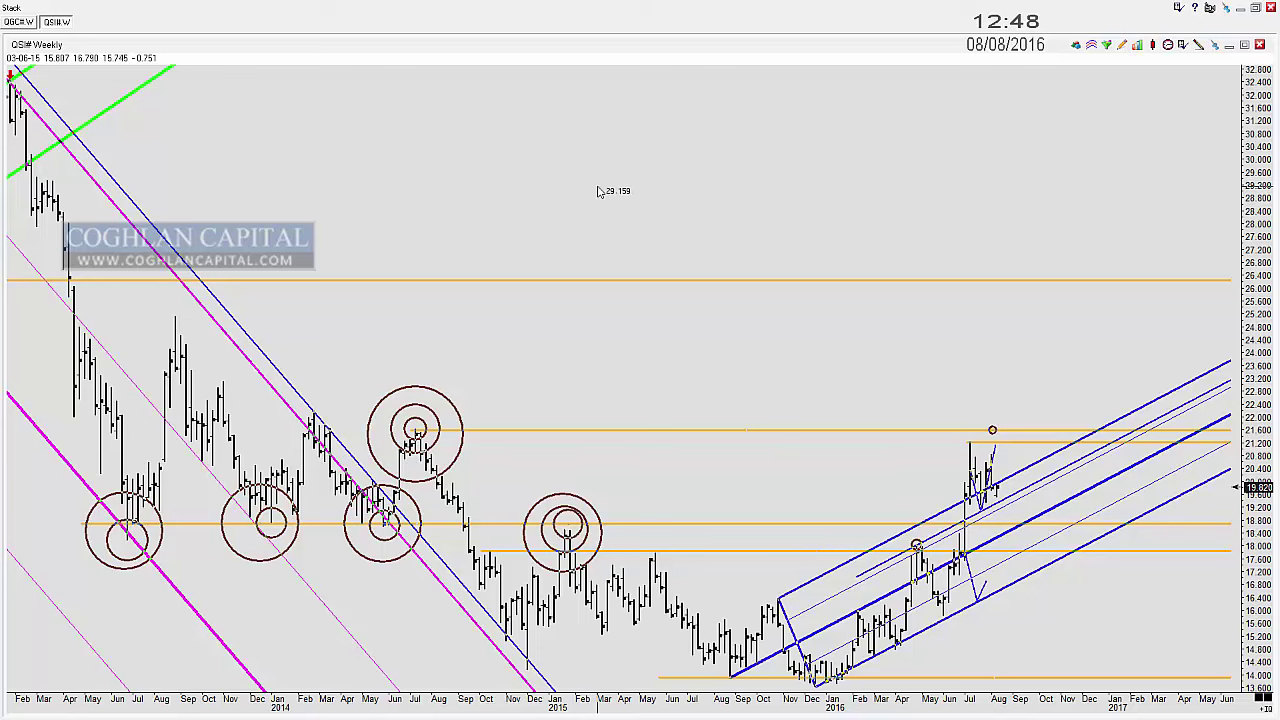
scroll(598, 191, up, 1)
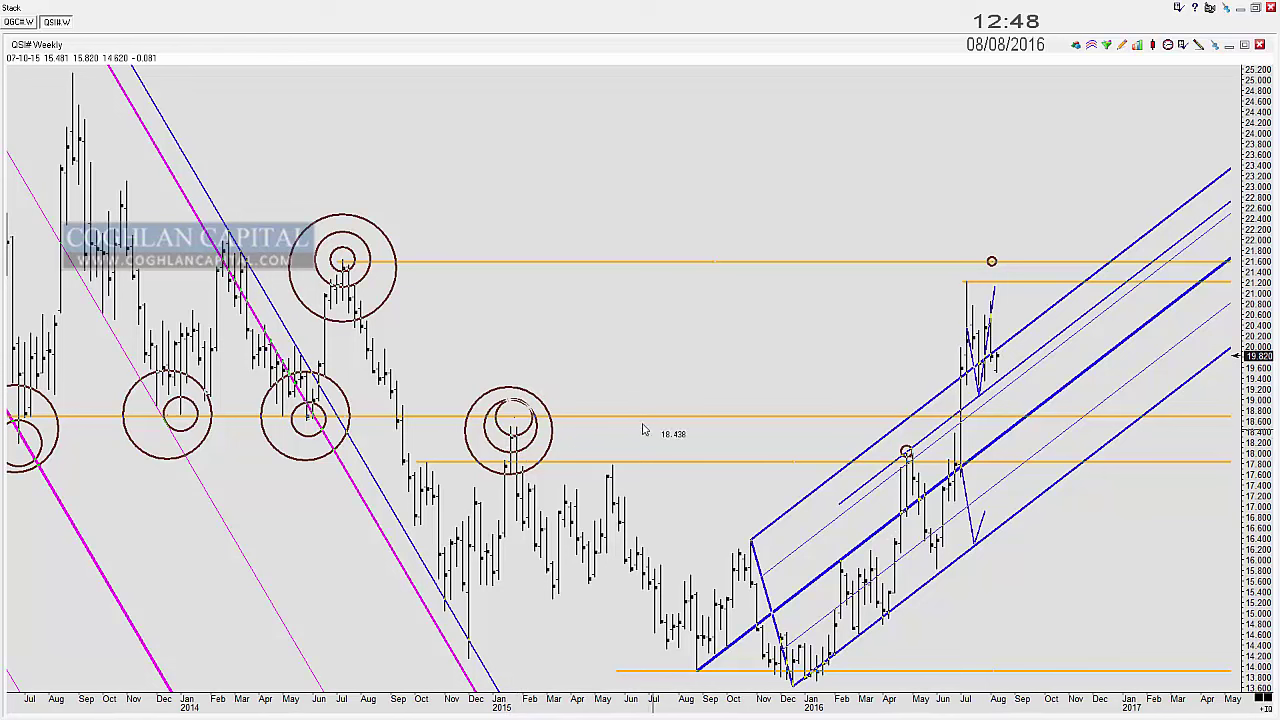
Step: Place a row of circles along the orange line near 18.7 from mid-2015 to the end of 2015
click(603, 418)
click(652, 418)
click(687, 416)
click(712, 416)
click(724, 415)
click(758, 414)
click(775, 414)
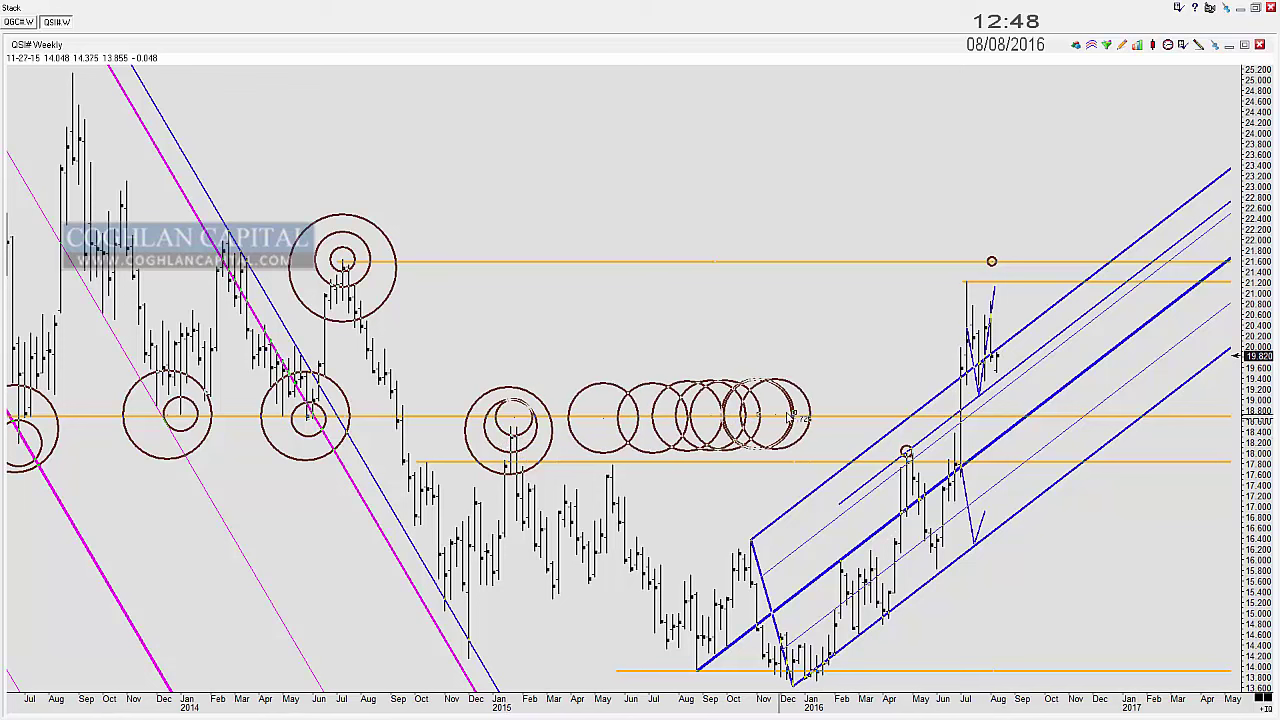
click(797, 408)
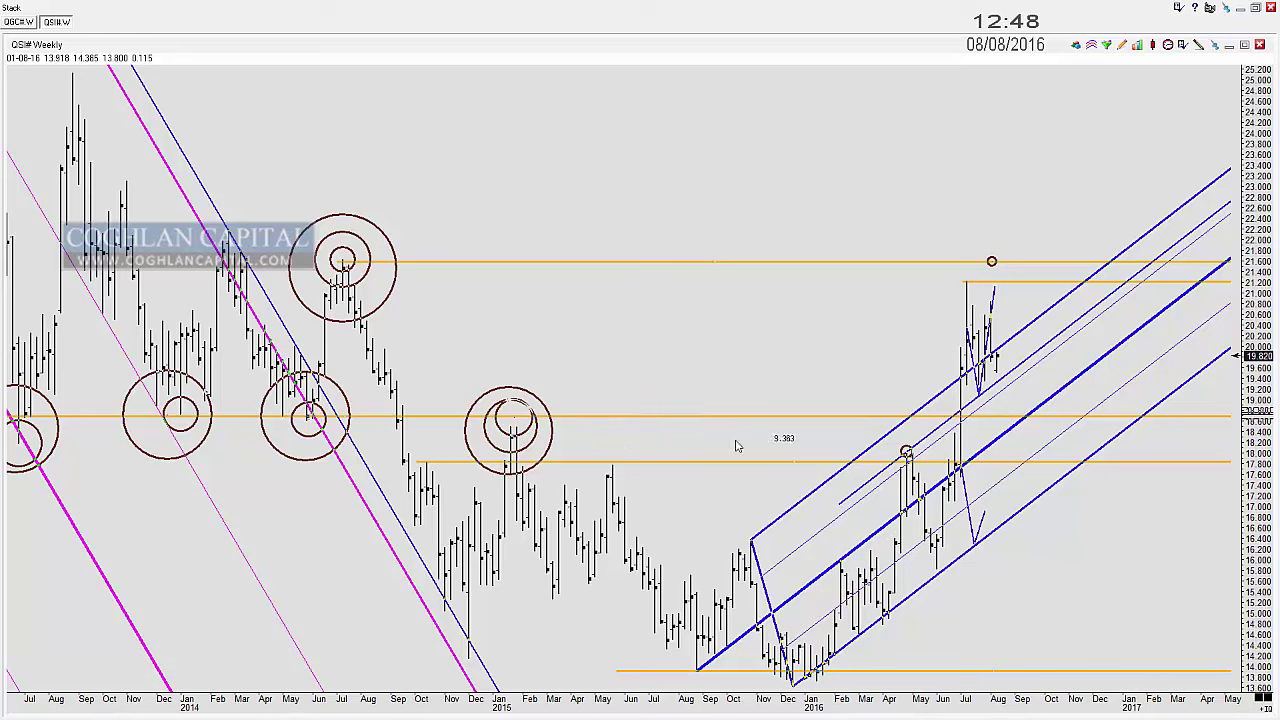
Step: Circle the early July 2016 bar near 20.4 and a row of points along the inner blue line near 19.1
drag(818, 388, 667, 396)
scroll(690, 405, up, 3)
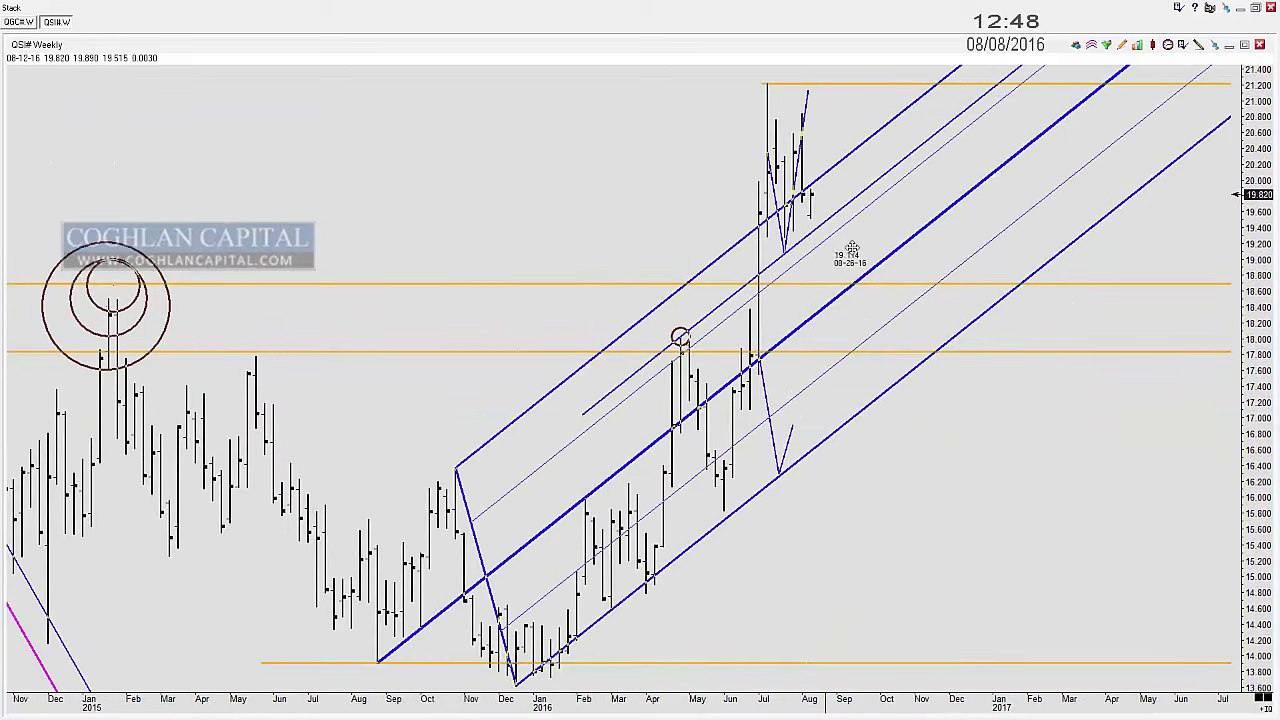
drag(833, 254, 900, 262)
scroll(902, 263, up, 5)
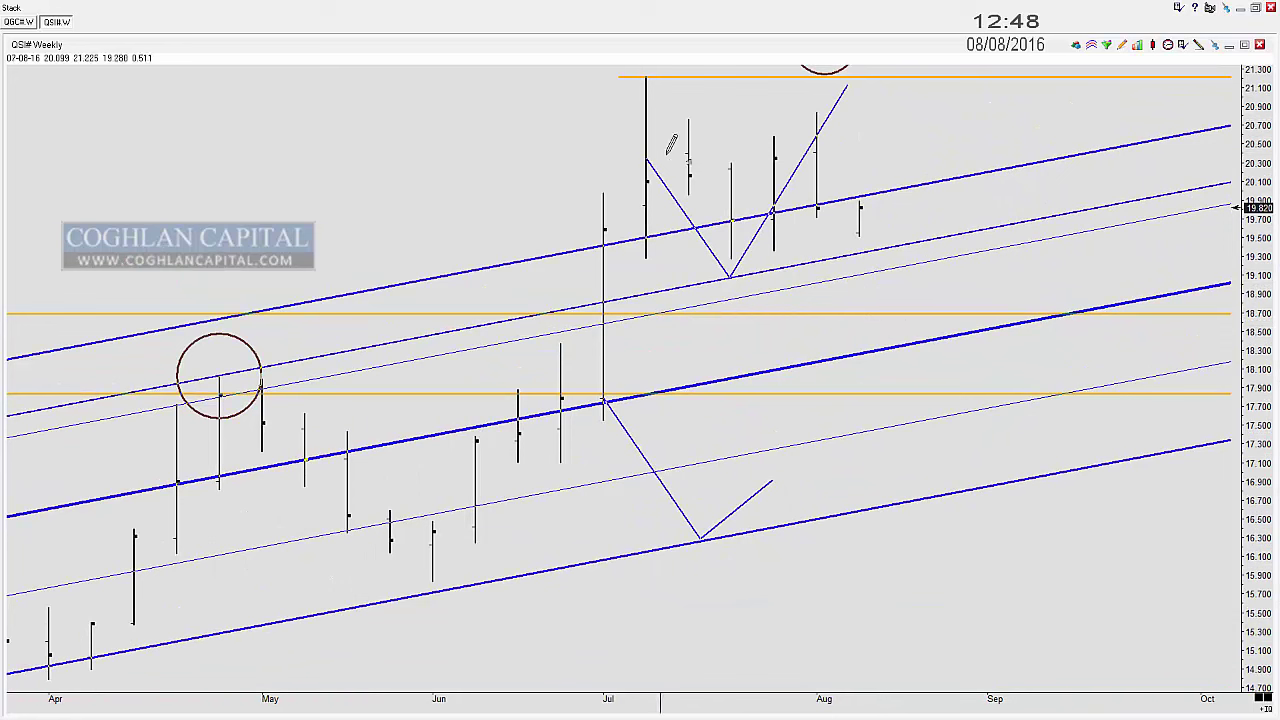
drag(661, 155, 682, 157)
drag(543, 155, 650, 153)
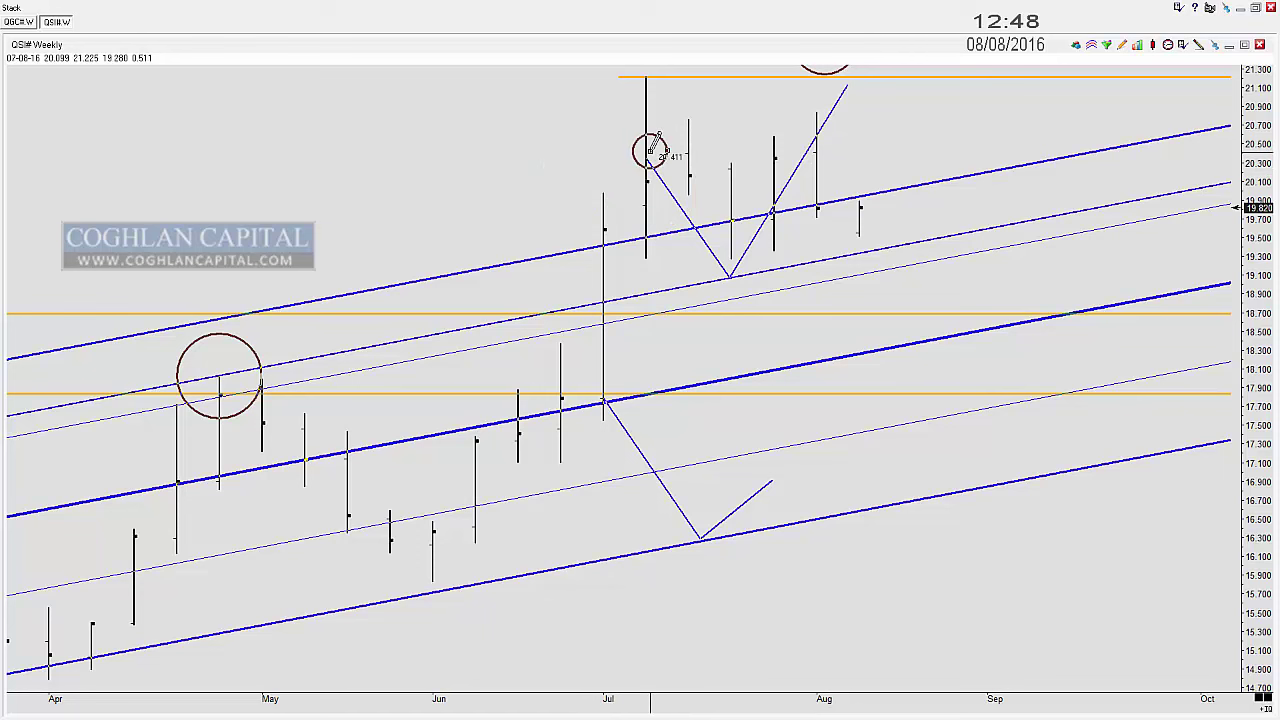
drag(716, 279, 805, 270)
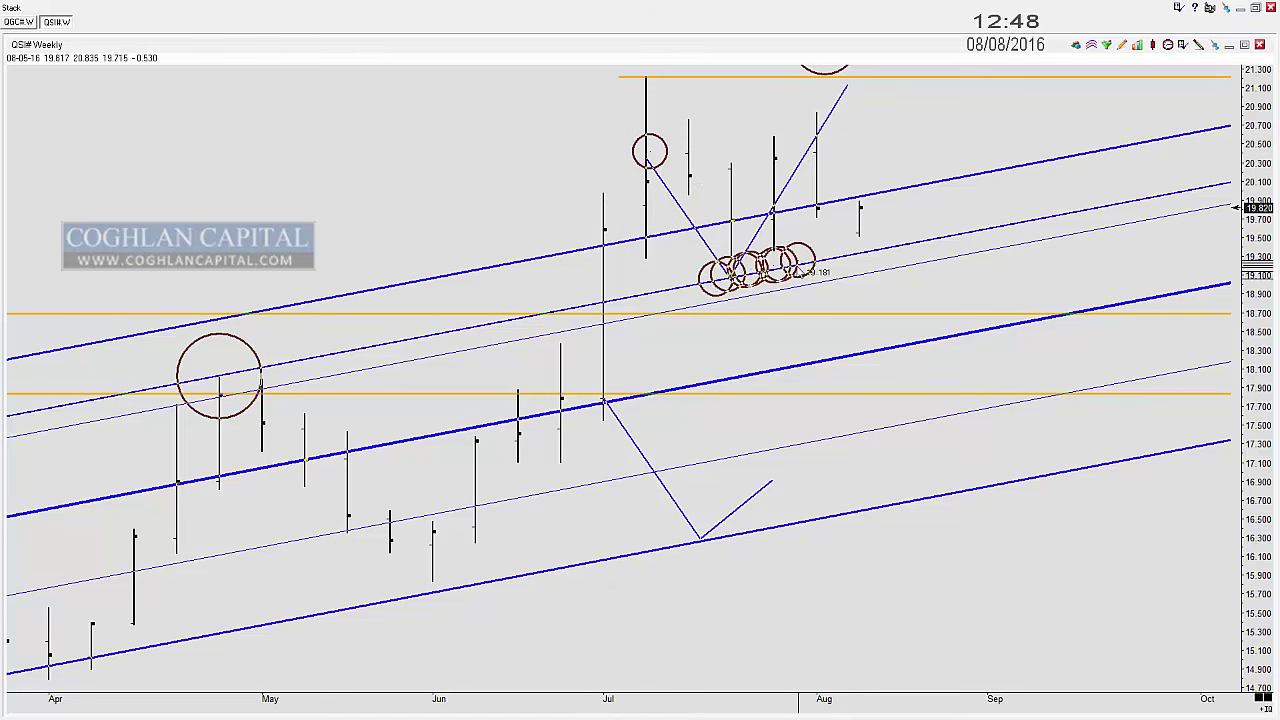
Step: Delete the row of circles on the inner blue line and draw a parallel blue line up from the July 22 low
key(Delete)
key(Delete)
key(Delete)
key(Delete)
key(Delete)
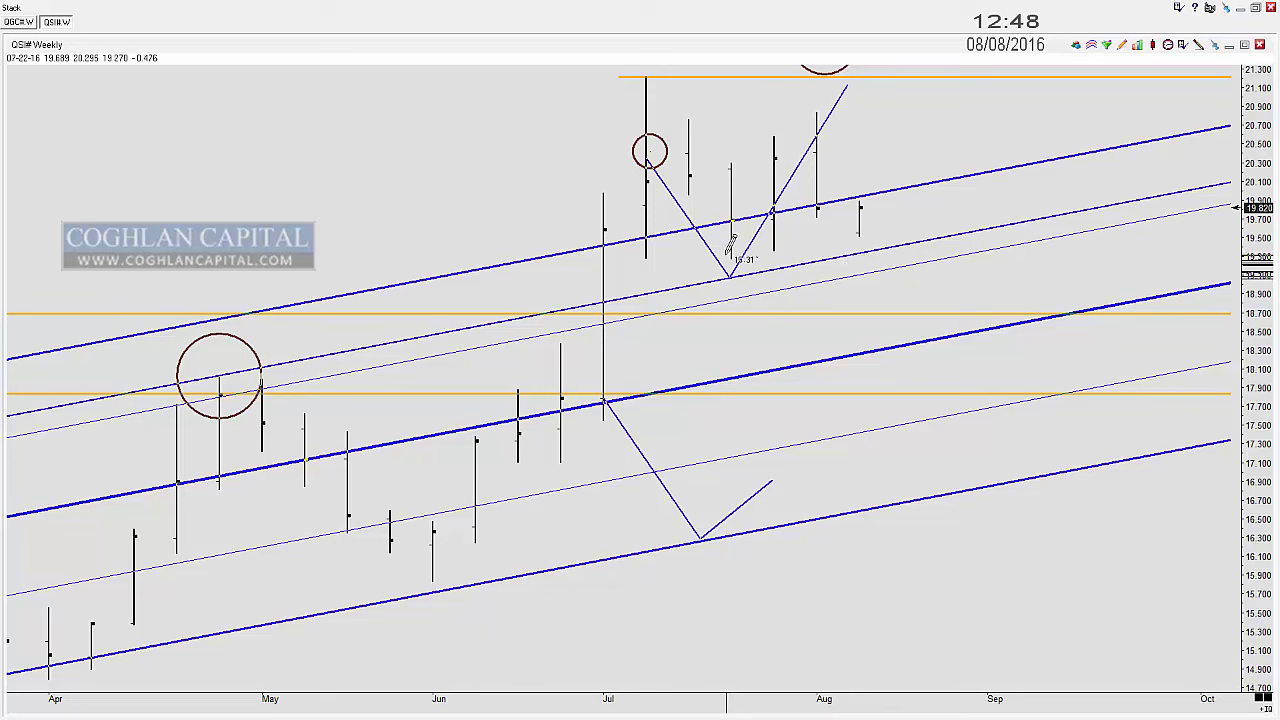
click(727, 263)
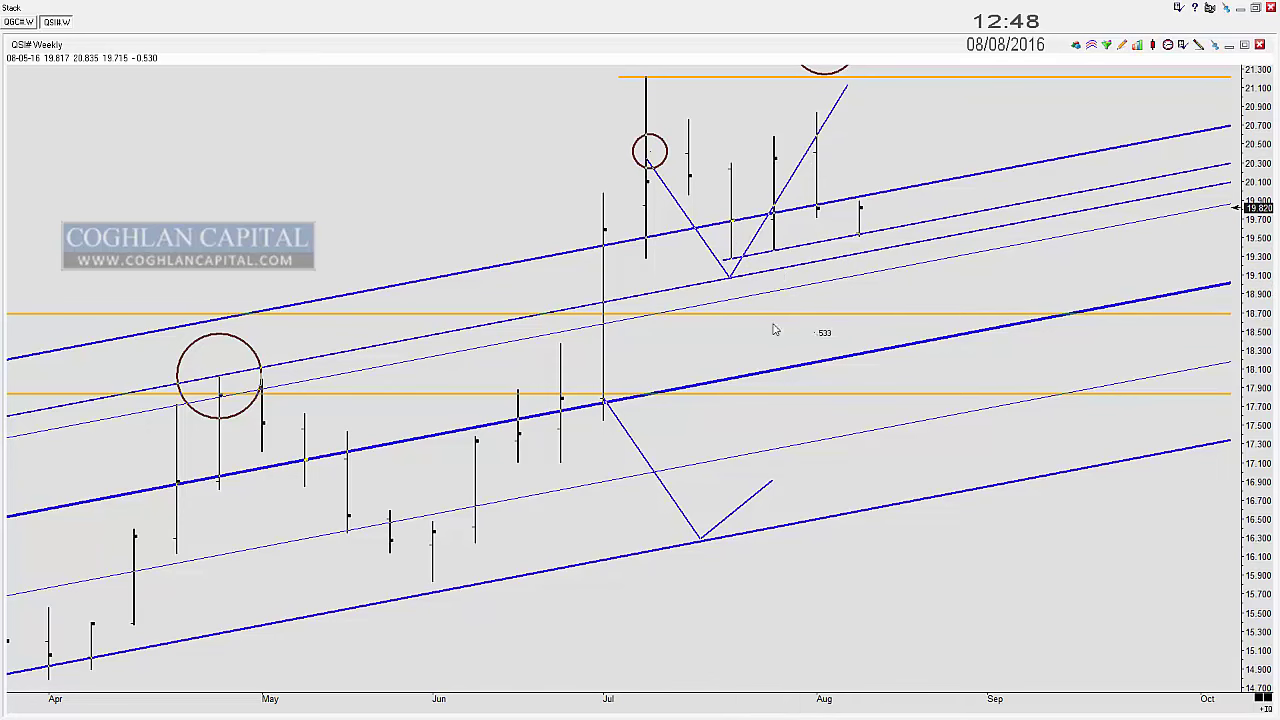
Step: Circle the late July and early August 2016 lows along the new parallel blue line
scroll(775, 328, down, 5)
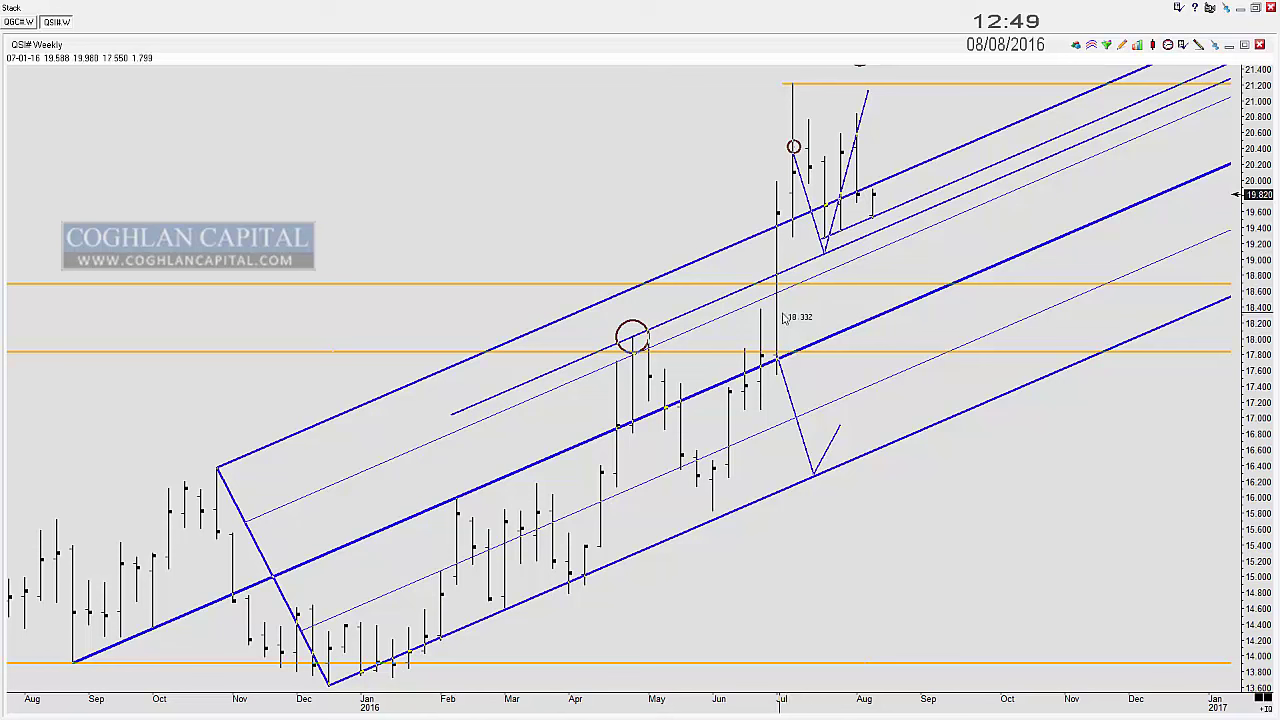
click(840, 231)
click(880, 223)
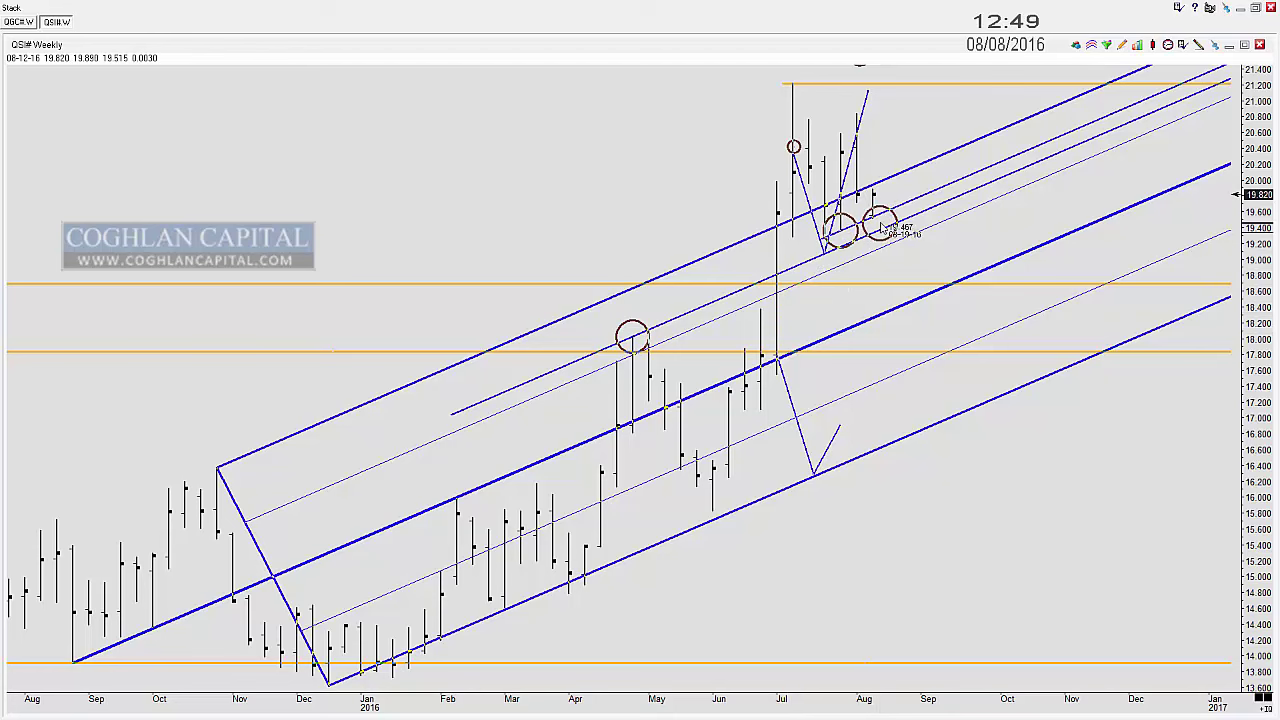
Step: Switch to the daily QSI# chart and circle the projected path's start near 20.5 and its low on the green line
click(19, 21)
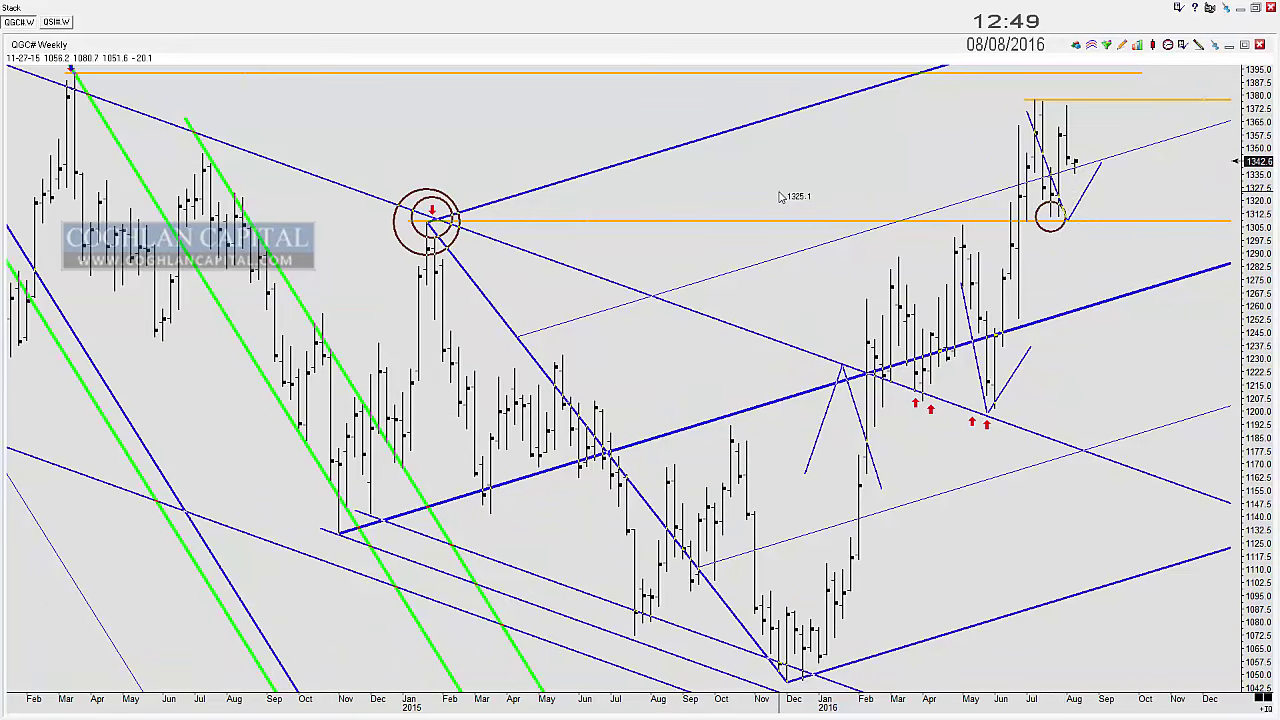
key(ctrl+Tab)
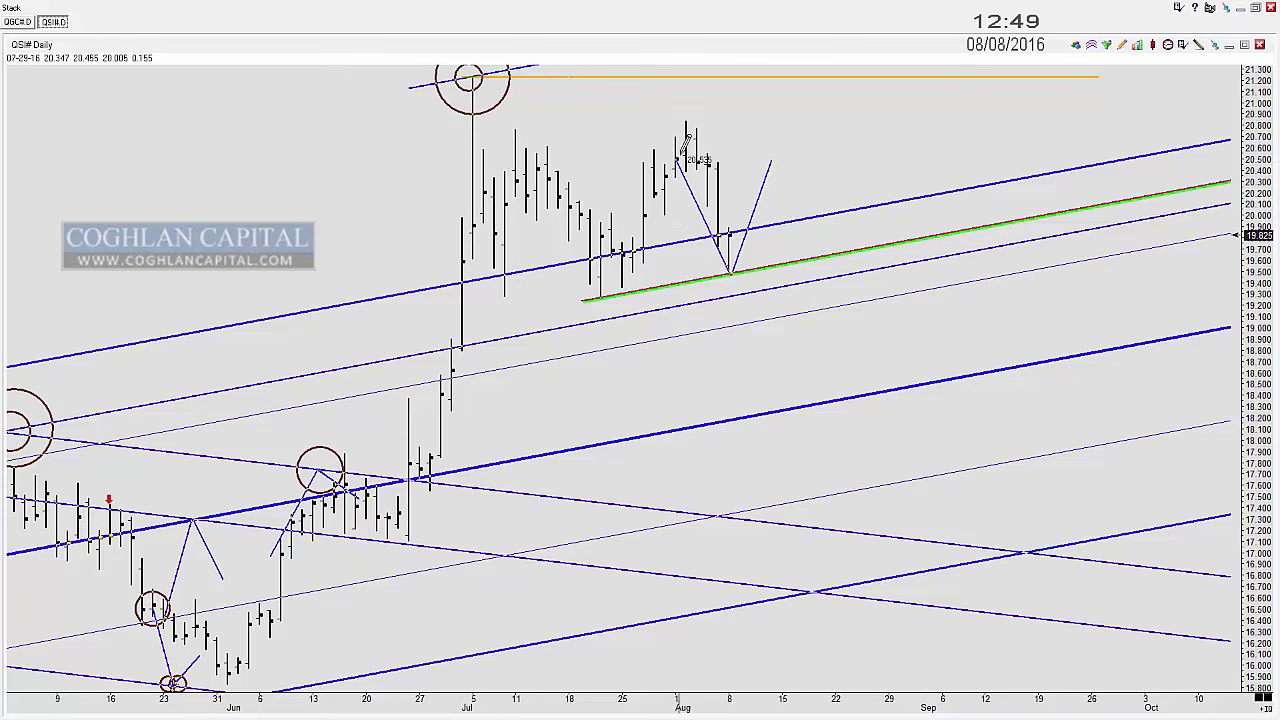
click(685, 154)
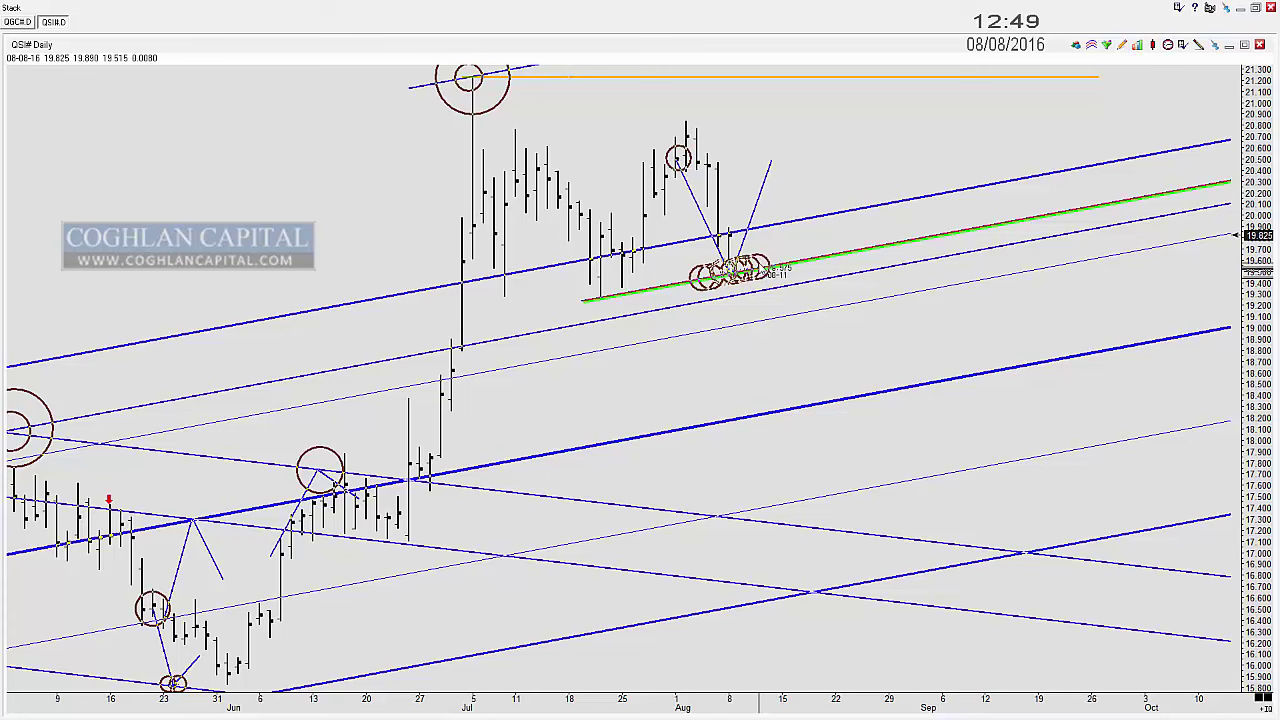
Step: Circle the late October 2015 high, the early April and early June 2016 lows and the early May 2016 high
key(Down)
key(Down)
key(Down)
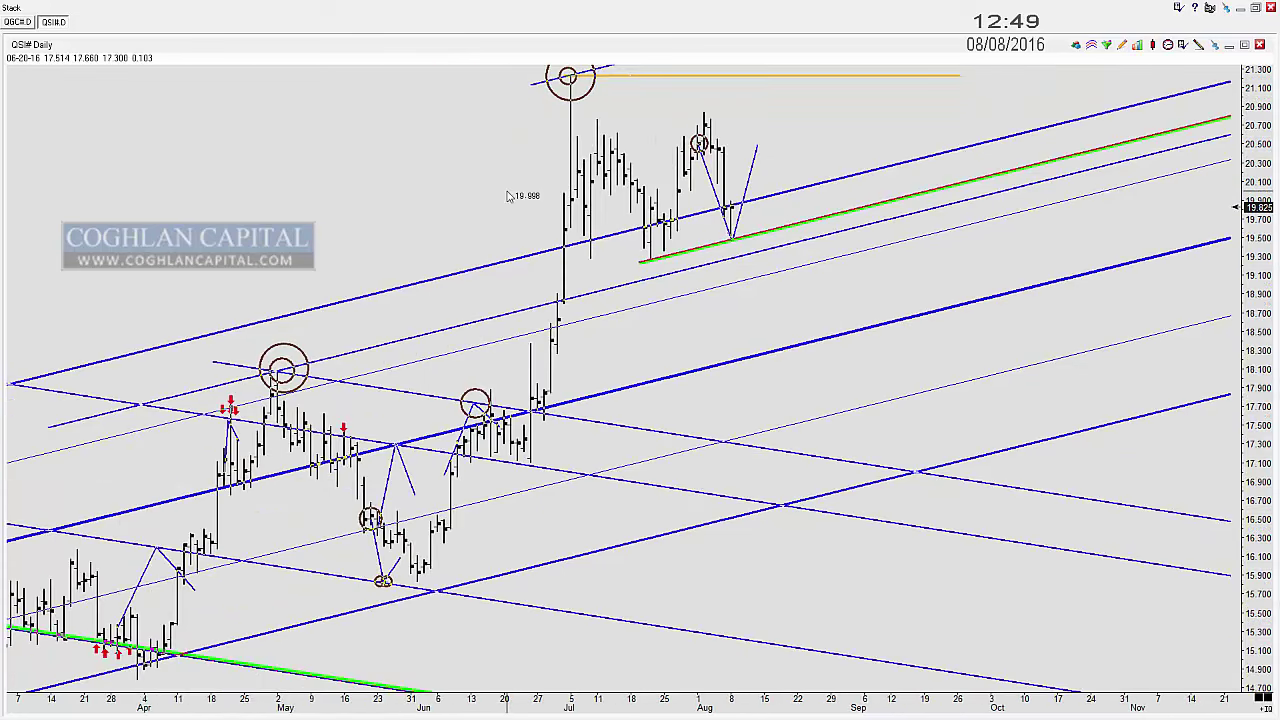
key(Down)
drag(472, 207, 671, 199)
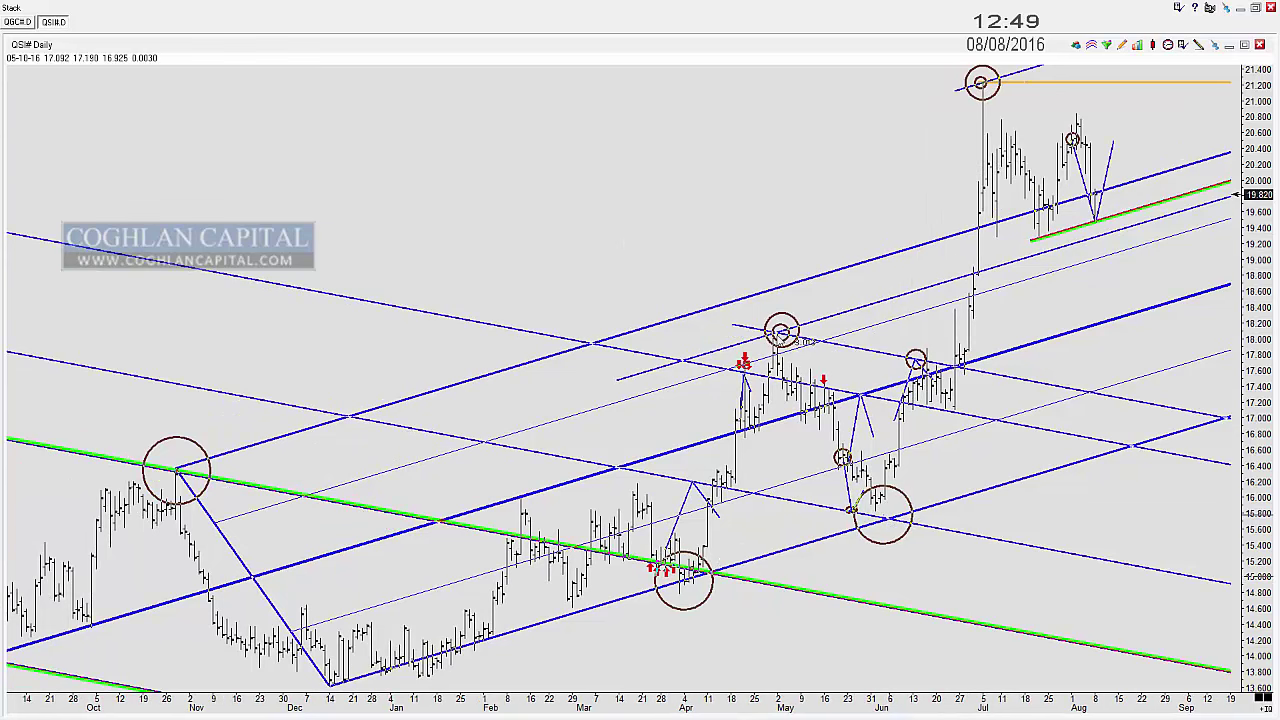
drag(803, 217, 561, 225)
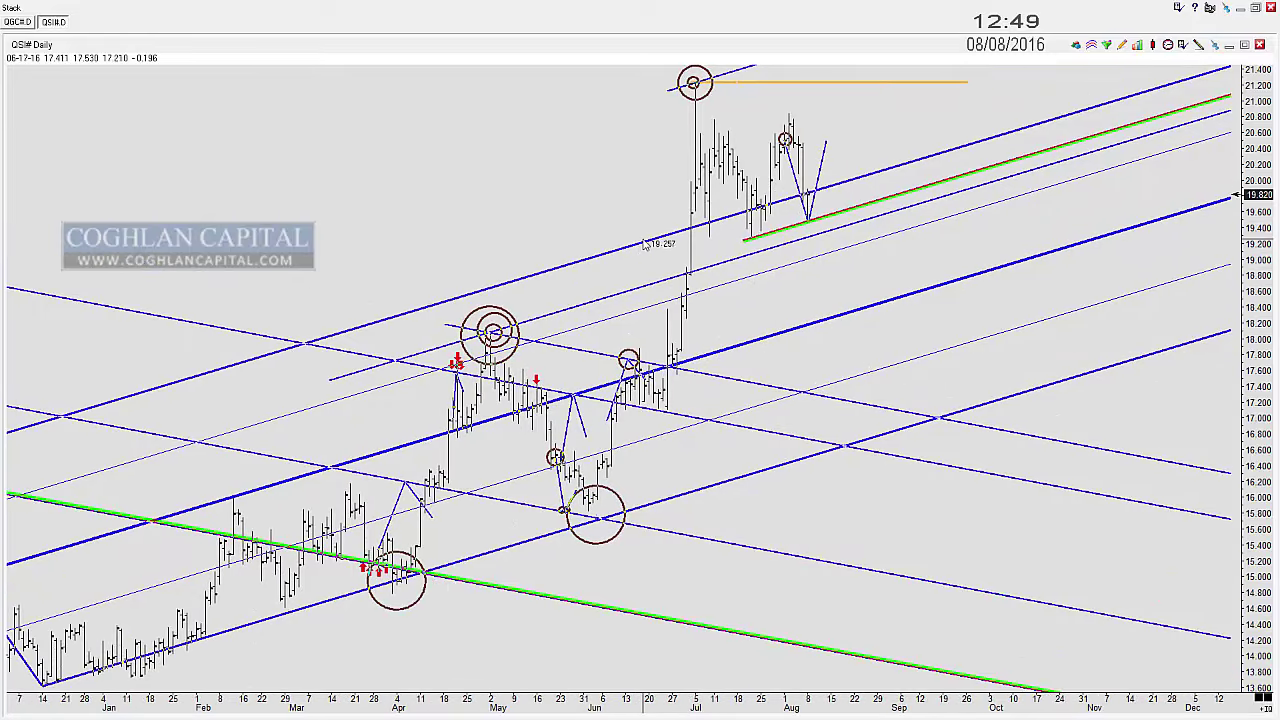
Step: Draw a projected path from about 20.3 in early July down to the blue line near 19.0 and back up to about 20.6
mouse_move(705, 152)
mouse_down()
mouse_move(746, 256)
mouse_move(775, 136)
mouse_up()
key(c)
drag(493, 335, 537, 334)
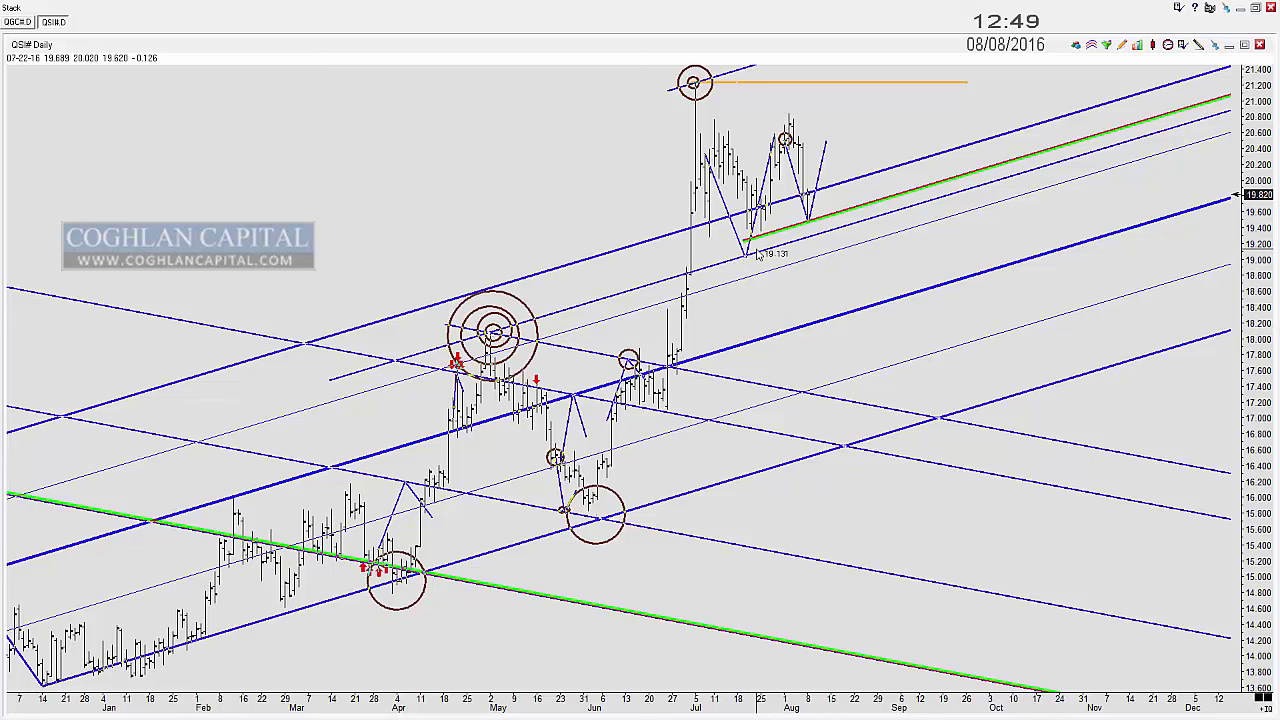
key(Delete)
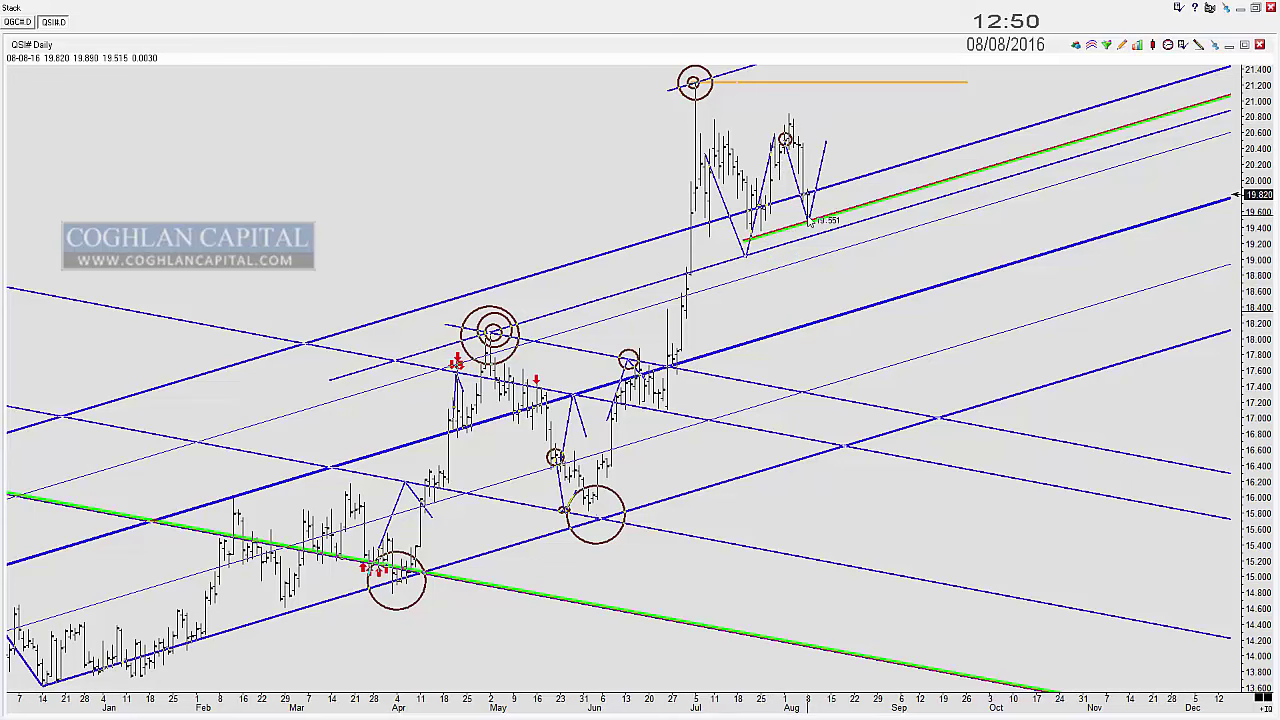
Step: Mark the August 8 high with a red arrow and circle the projected path's start near 20.5, its low and a rising rebound above it
scroll(790, 220, up, 3)
scroll(773, 219, up, 3)
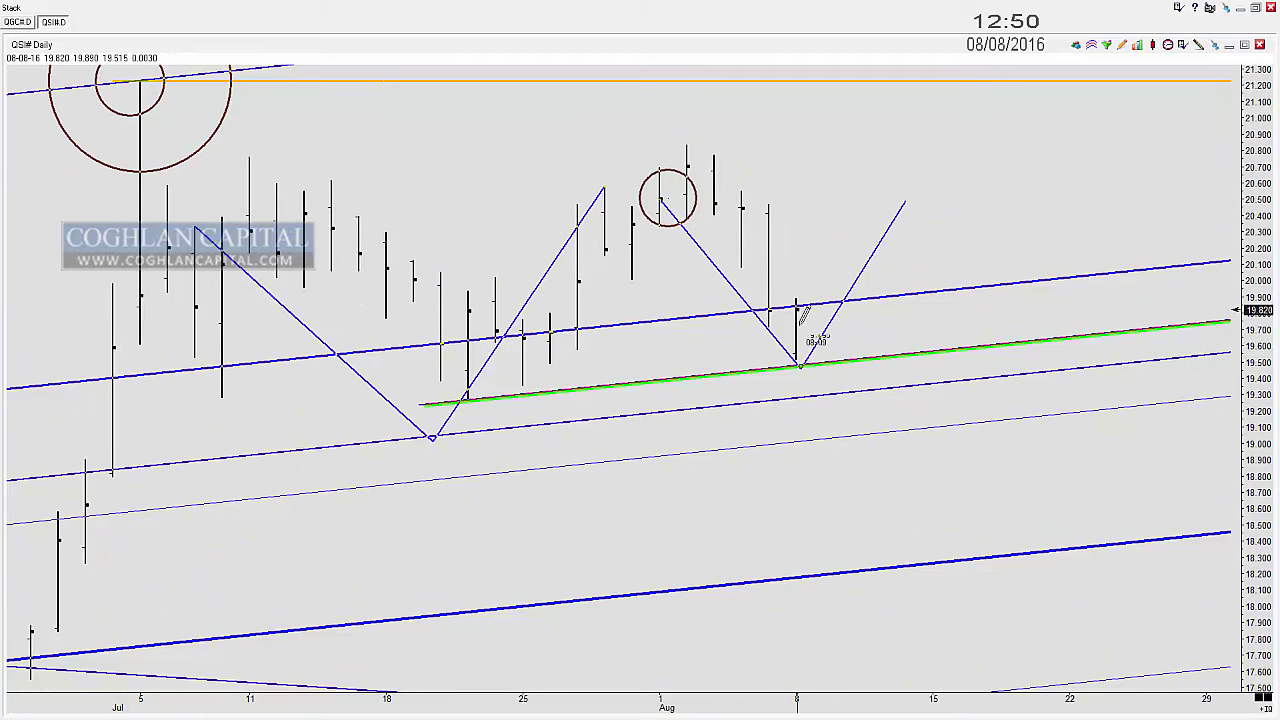
click(797, 294)
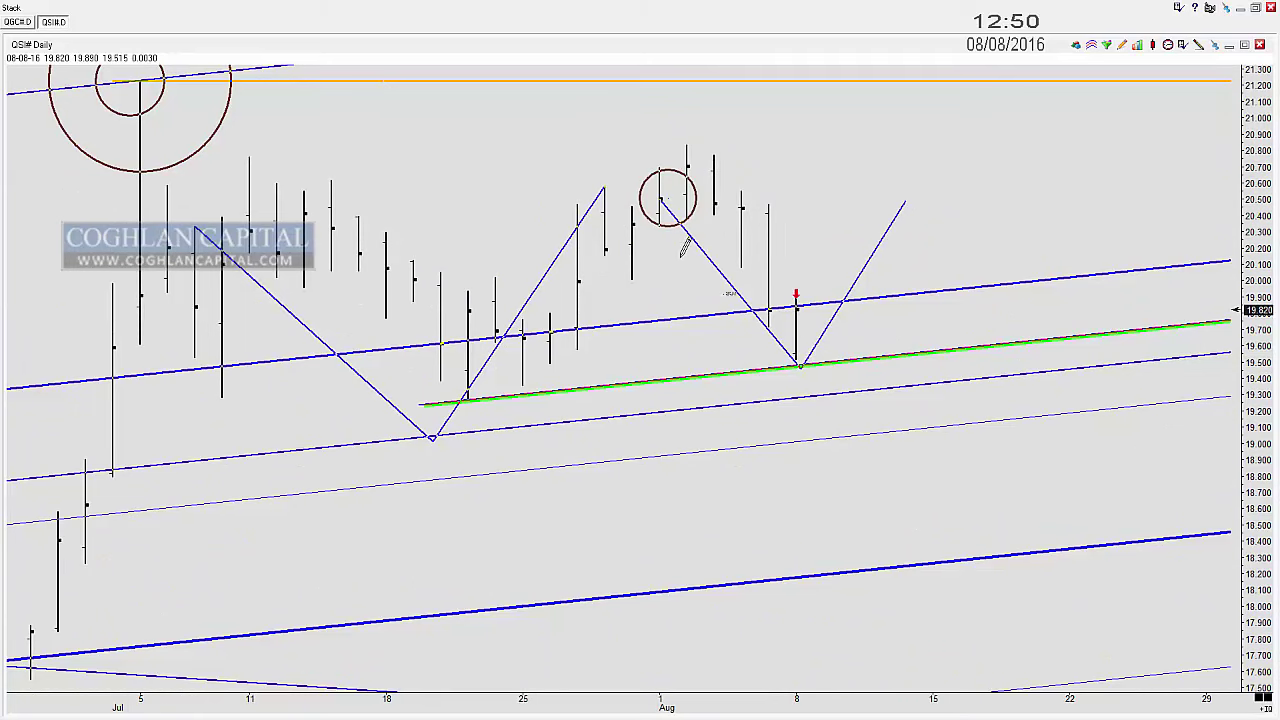
click(661, 198)
click(791, 364)
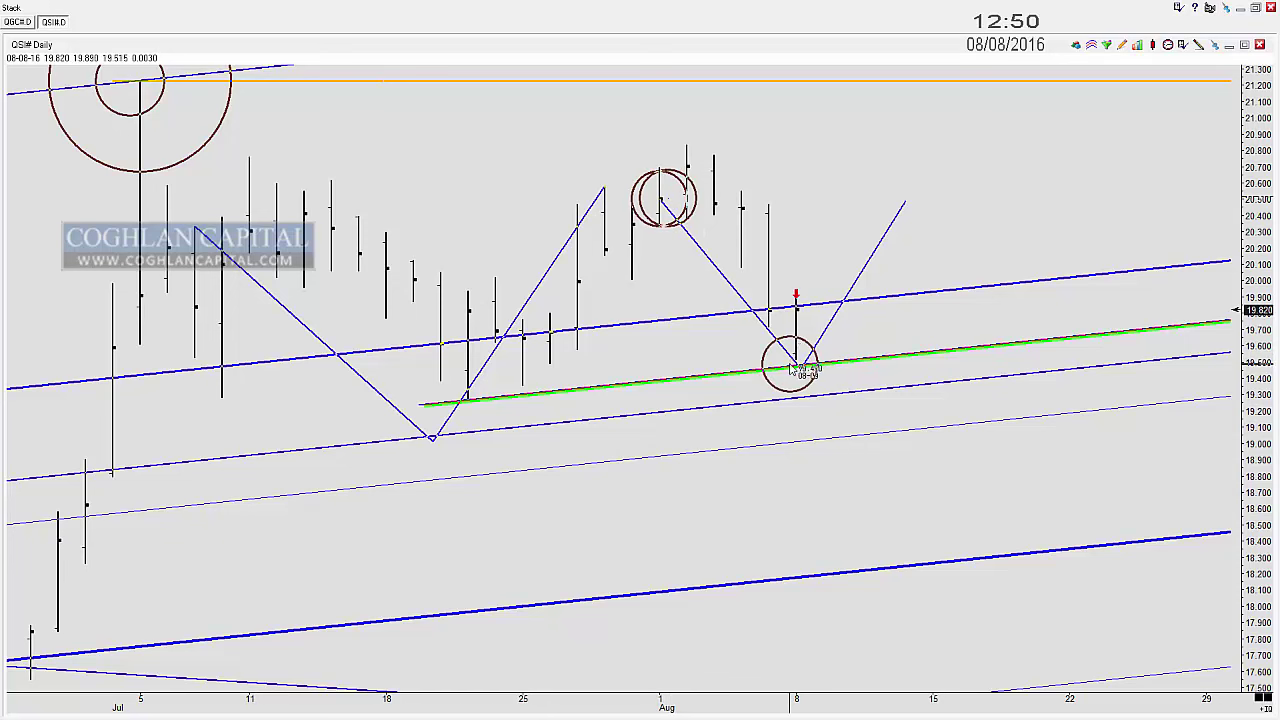
click(797, 305)
click(802, 258)
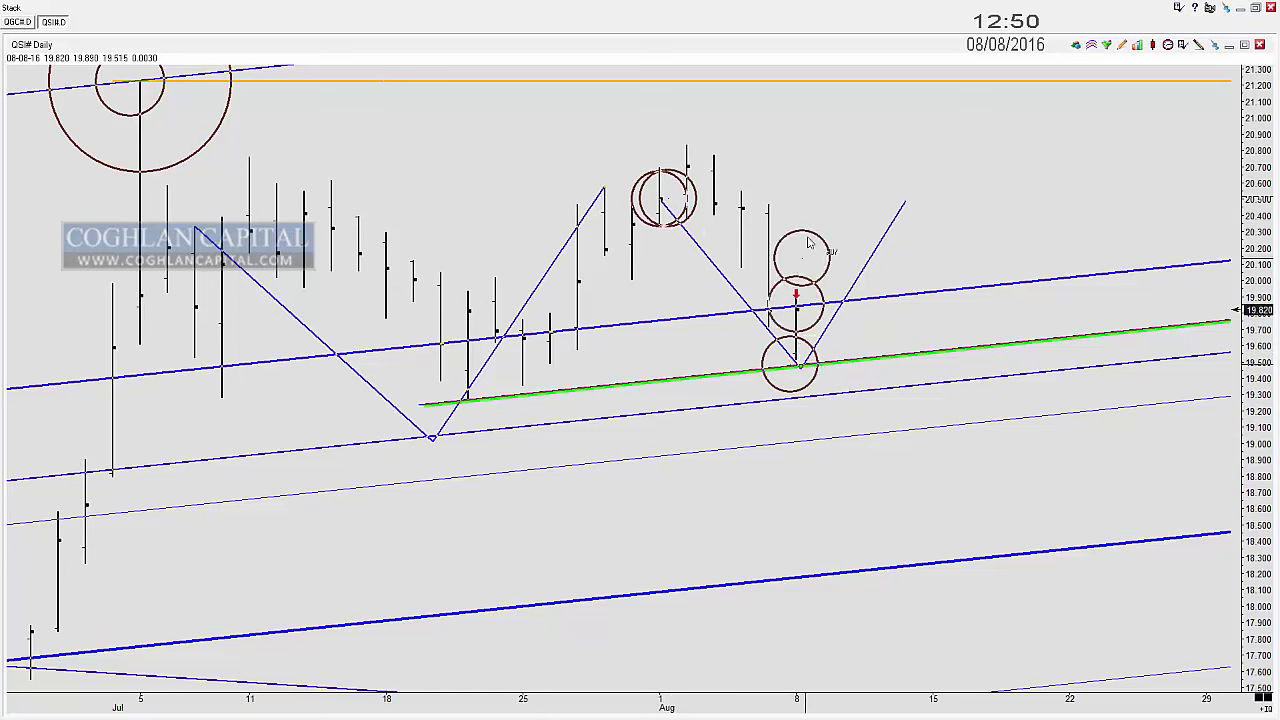
click(816, 200)
click(826, 99)
Step: Delete the rebound circles, the August 8 red arrow and the early July projected path
key(Delete)
key(Delete)
key(Delete)
key(Delete)
key(Delete)
key(Delete)
key(Delete)
key(Delete)
key(Delete)
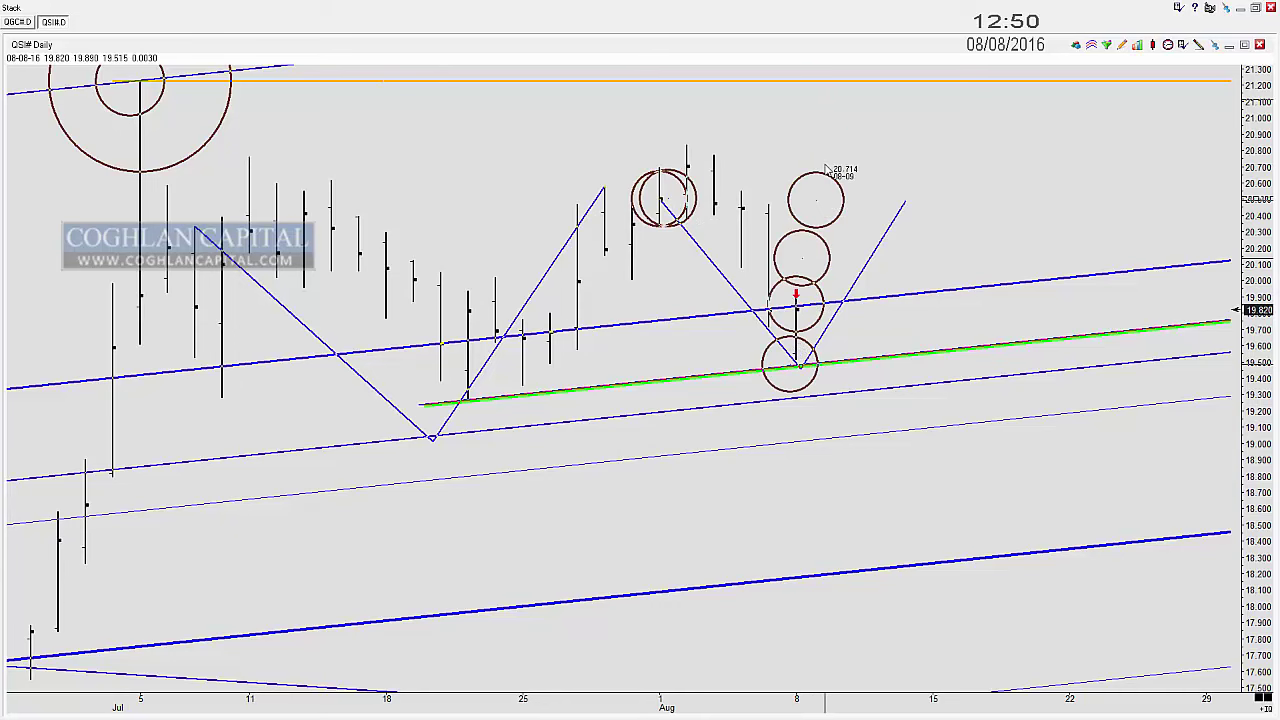
Step: Circle the early July QSI# high and mark the June 24, early July and early August highs on daily QGC# with red arrows
scroll(698, 192, down, 4)
scroll(672, 216, down, 2)
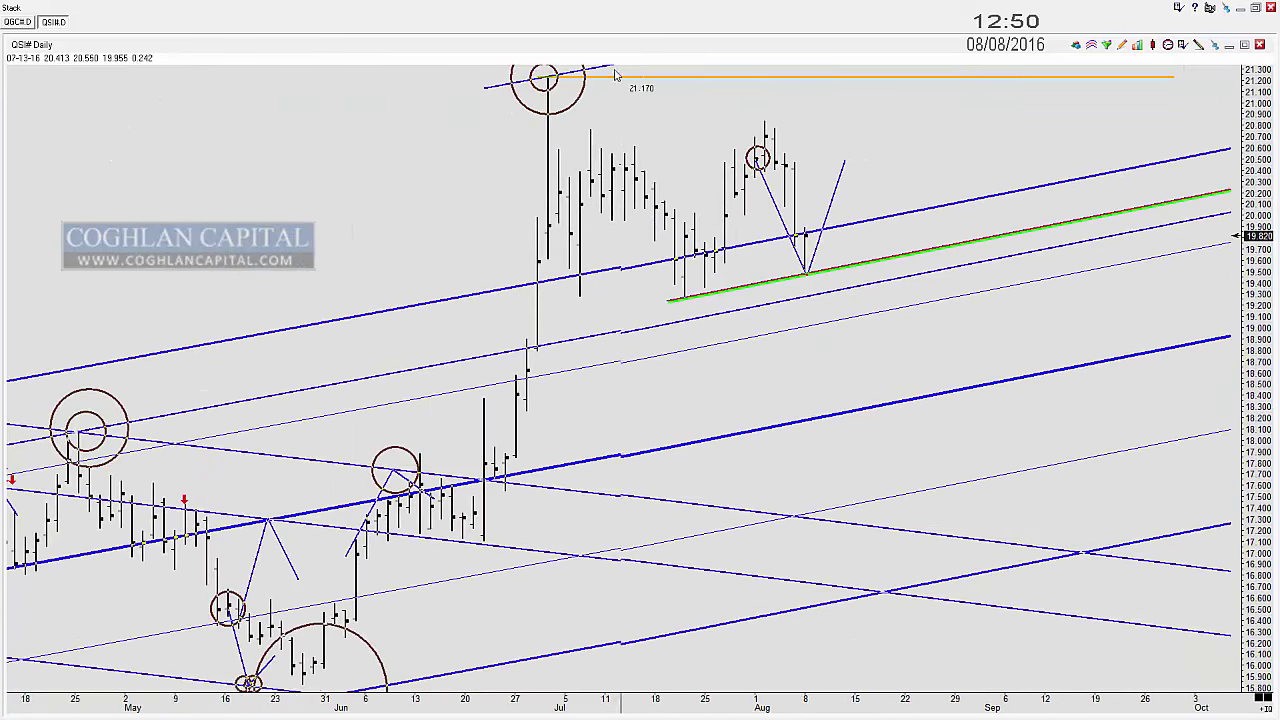
drag(566, 79, 585, 98)
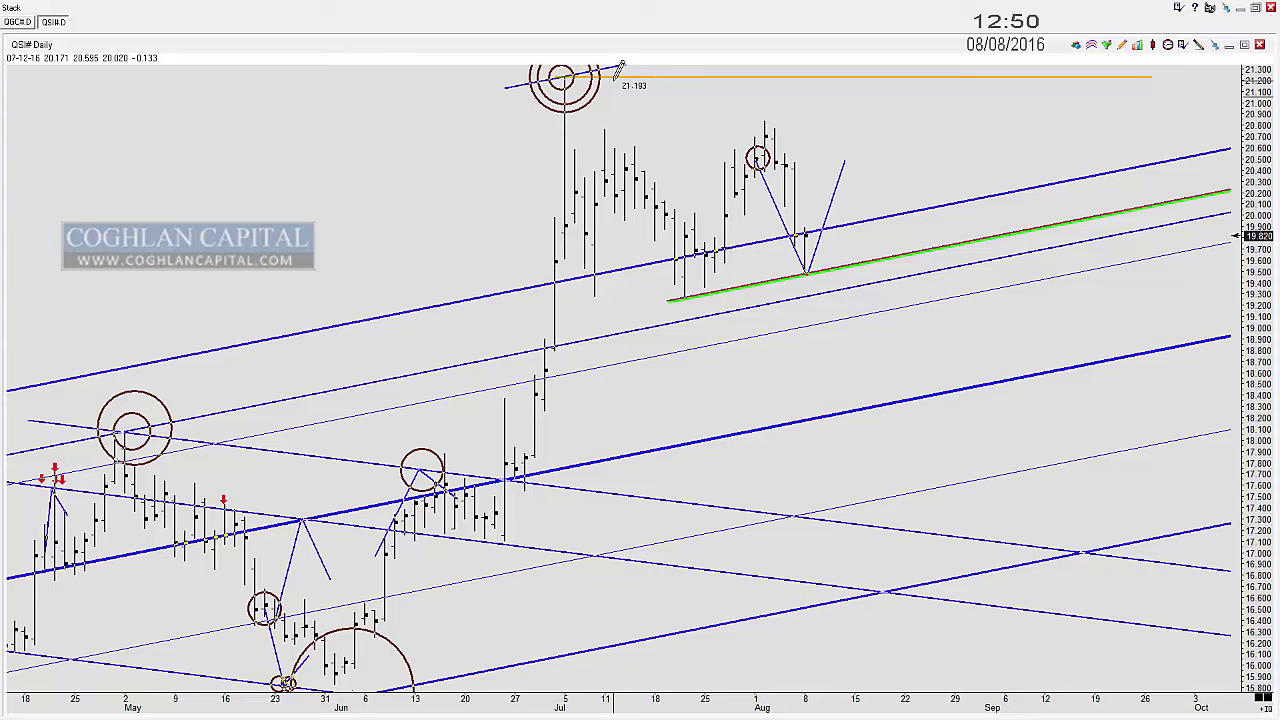
click(22, 22)
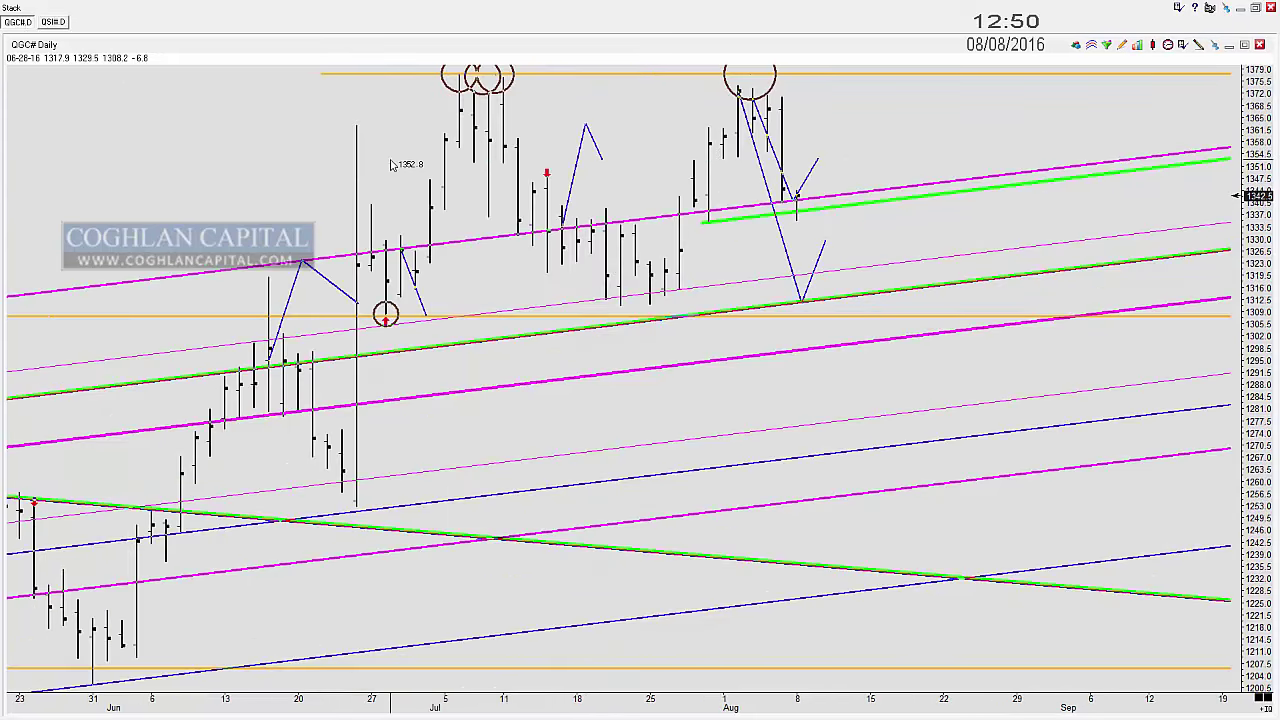
scroll(403, 164, down, 1)
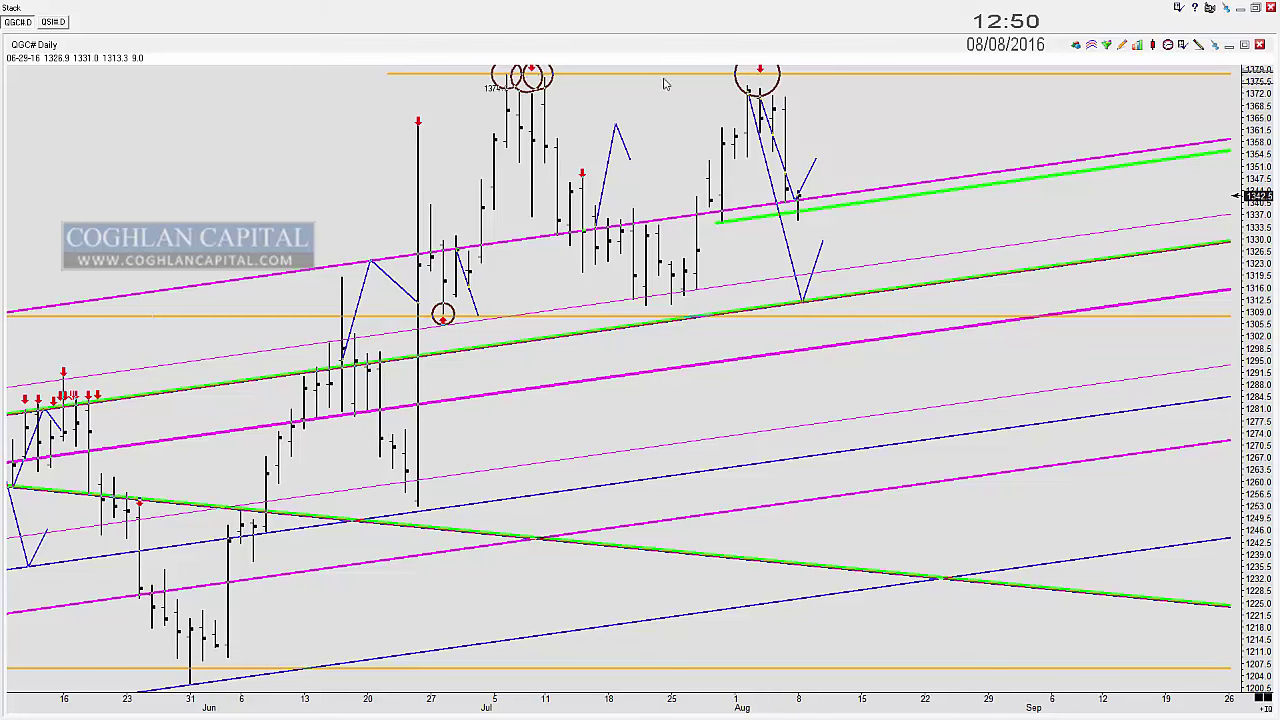
Step: Return to the daily QSI# chart and circle the August 8 and late July lows along the green line
click(54, 21)
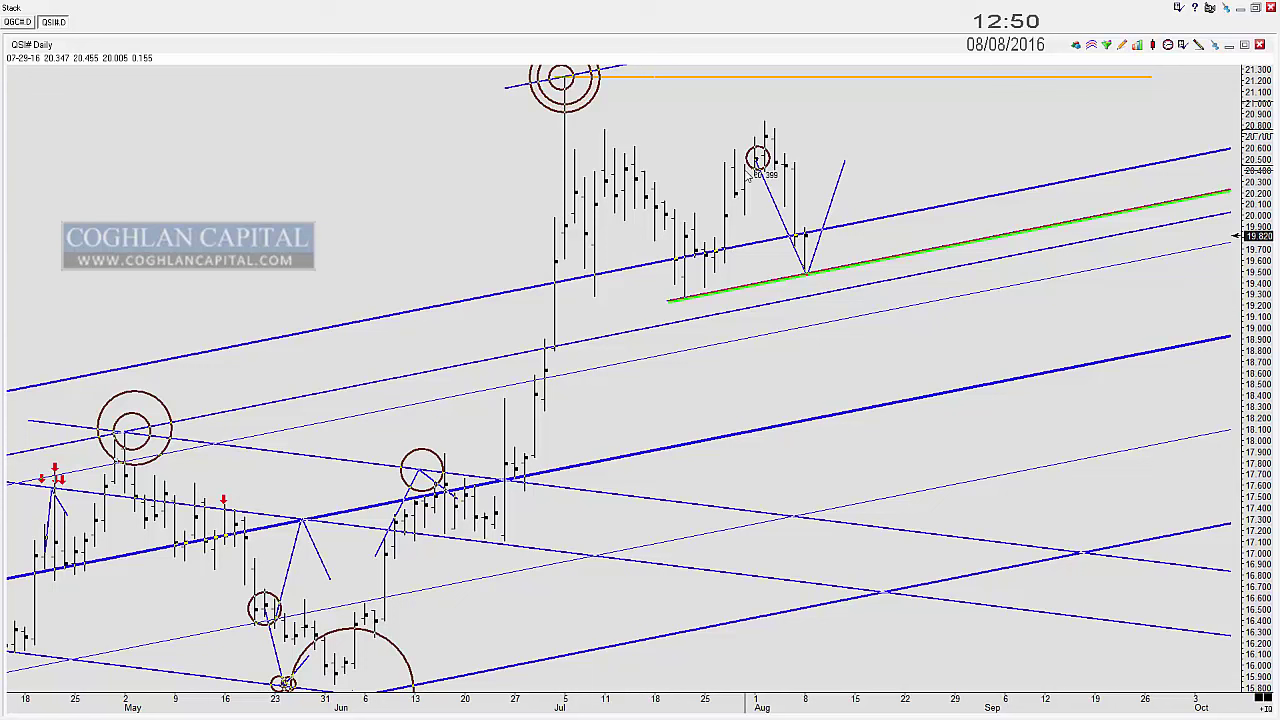
click(805, 270)
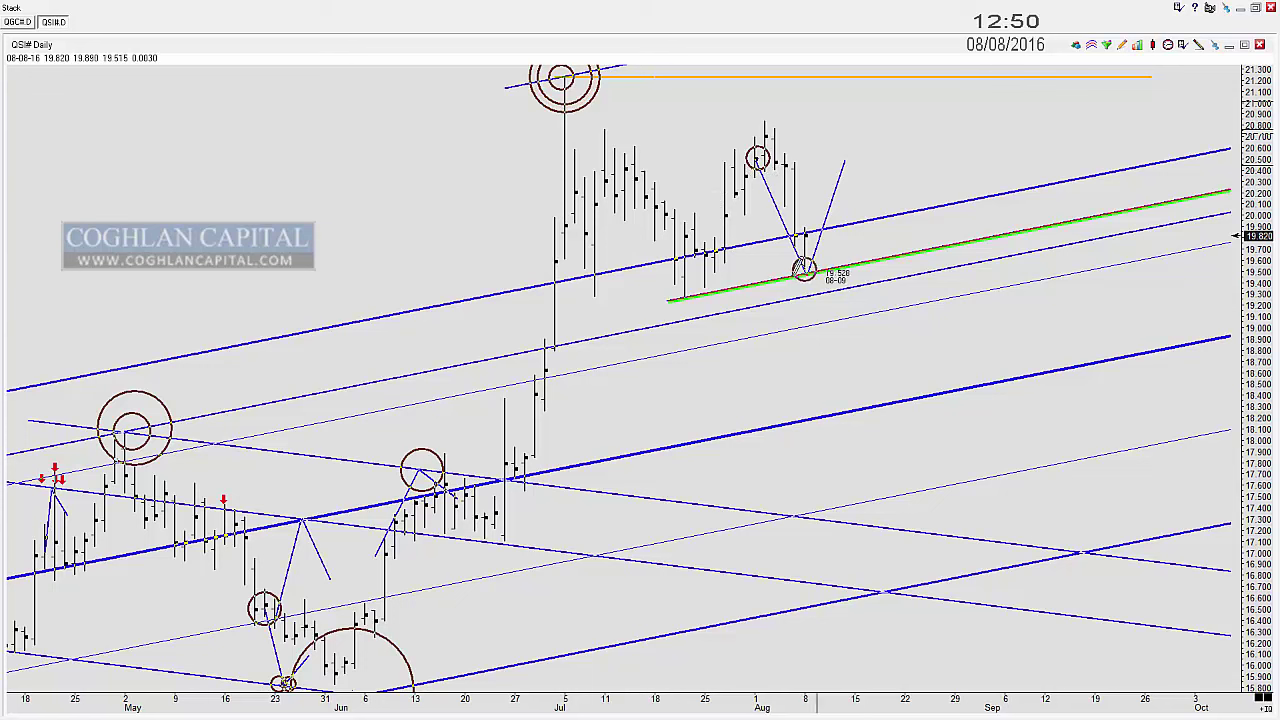
click(688, 300)
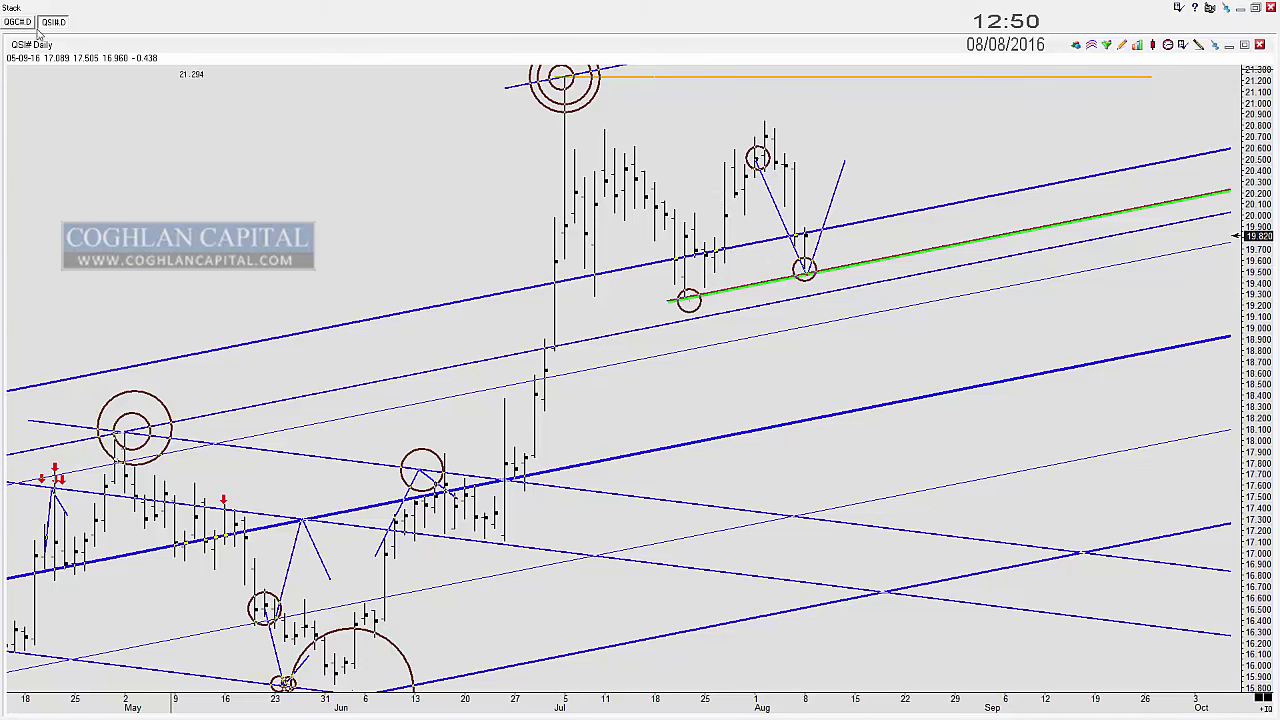
Step: Switch to the daily QGC# chart and circle the late July and August 8 lows along the short green line
click(18, 24)
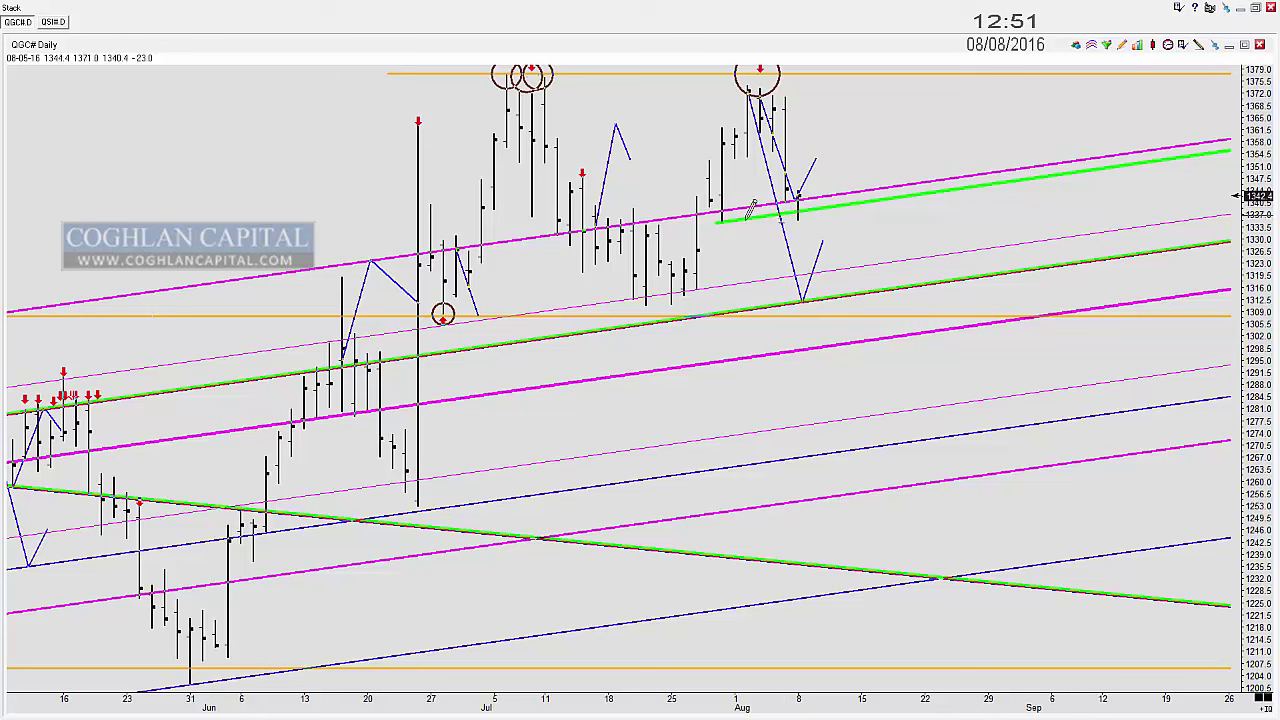
drag(722, 222, 740, 215)
click(797, 209)
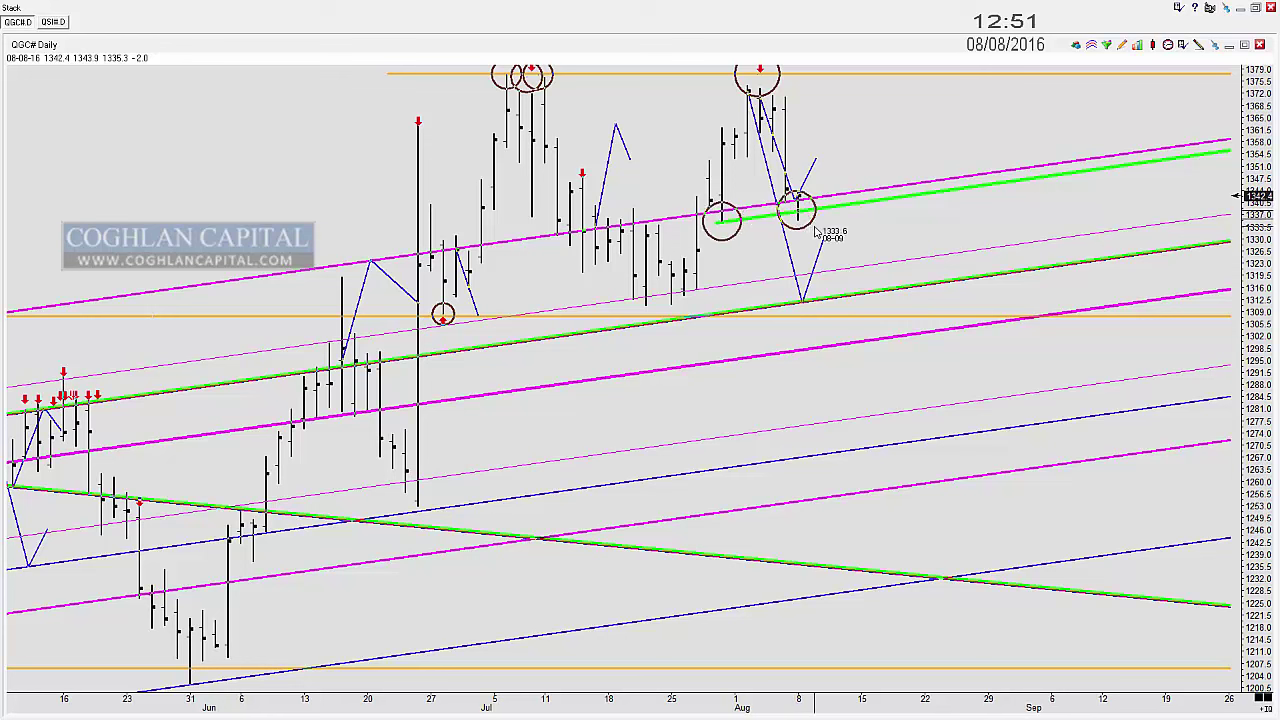
Step: Compare with daily QSI#, and on daily QGC# circle the early May high, late June low and late July lows along the orange line near 1309
click(53, 22)
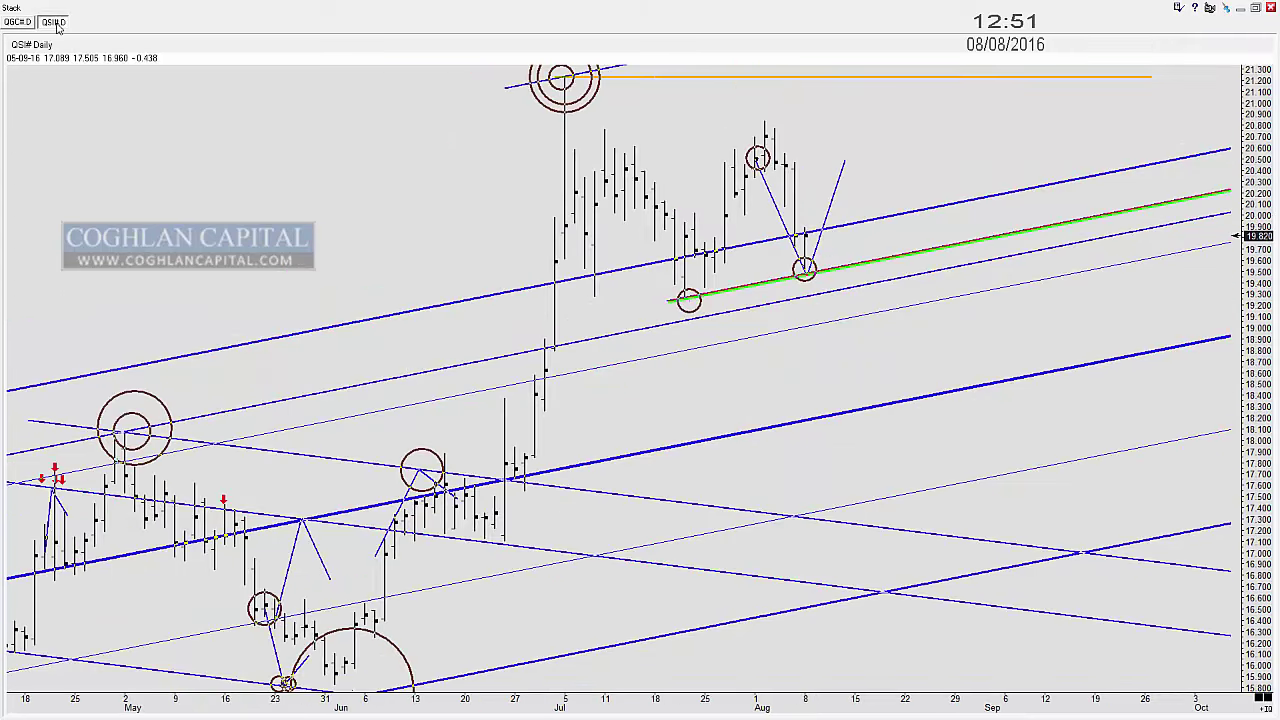
click(20, 23)
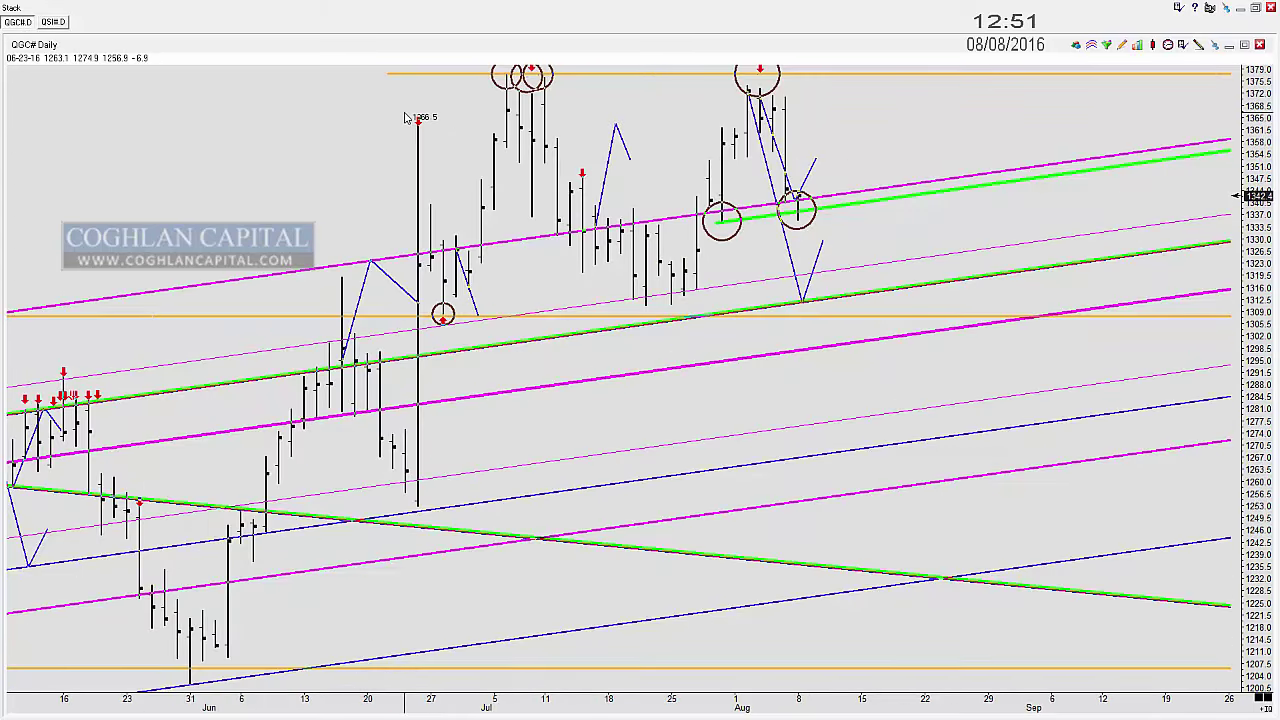
scroll(416, 127, down, 4)
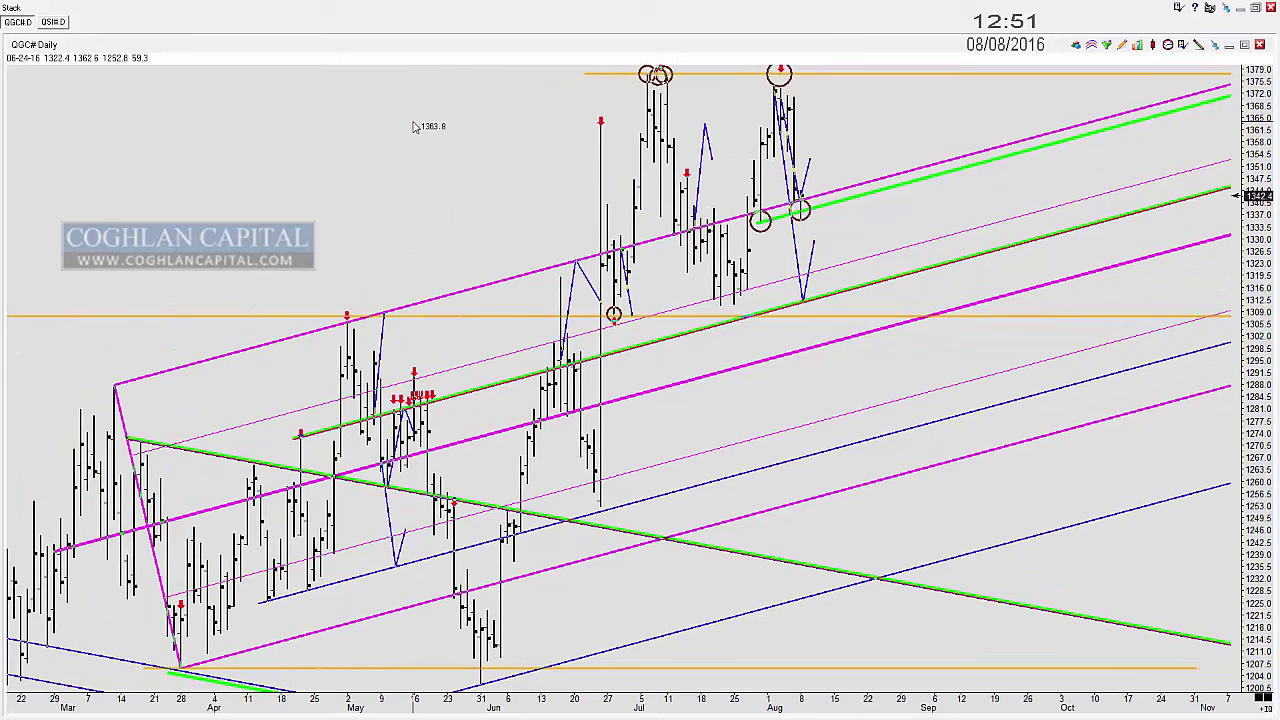
scroll(497, 197, down, 2)
scroll(466, 168, up, 3)
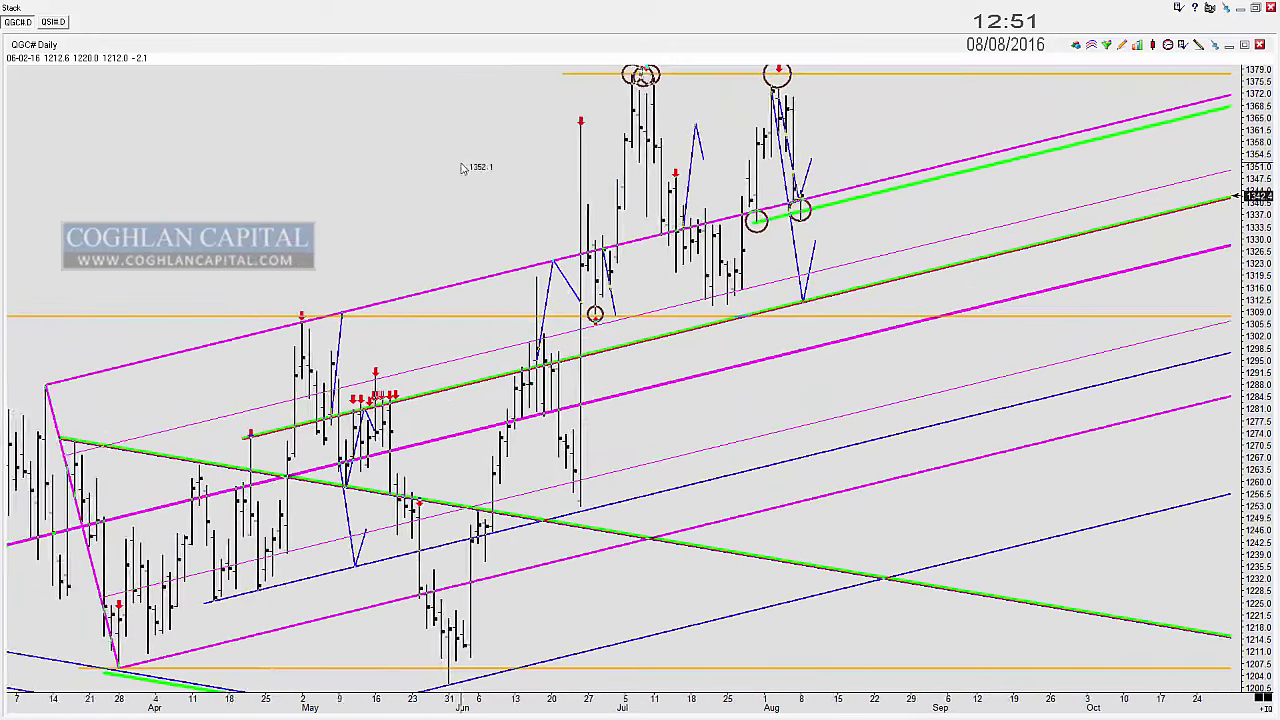
key(c)
drag(256, 322, 278, 315)
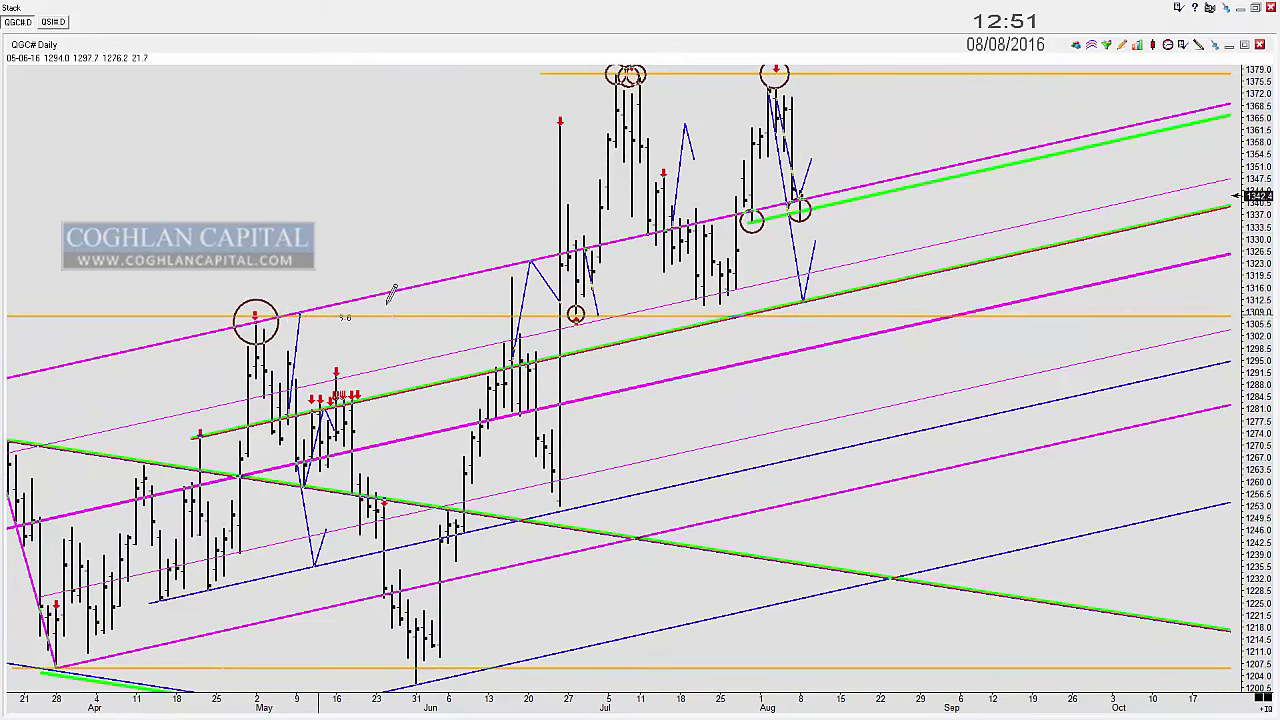
drag(575, 315, 595, 298)
drag(714, 314, 729, 299)
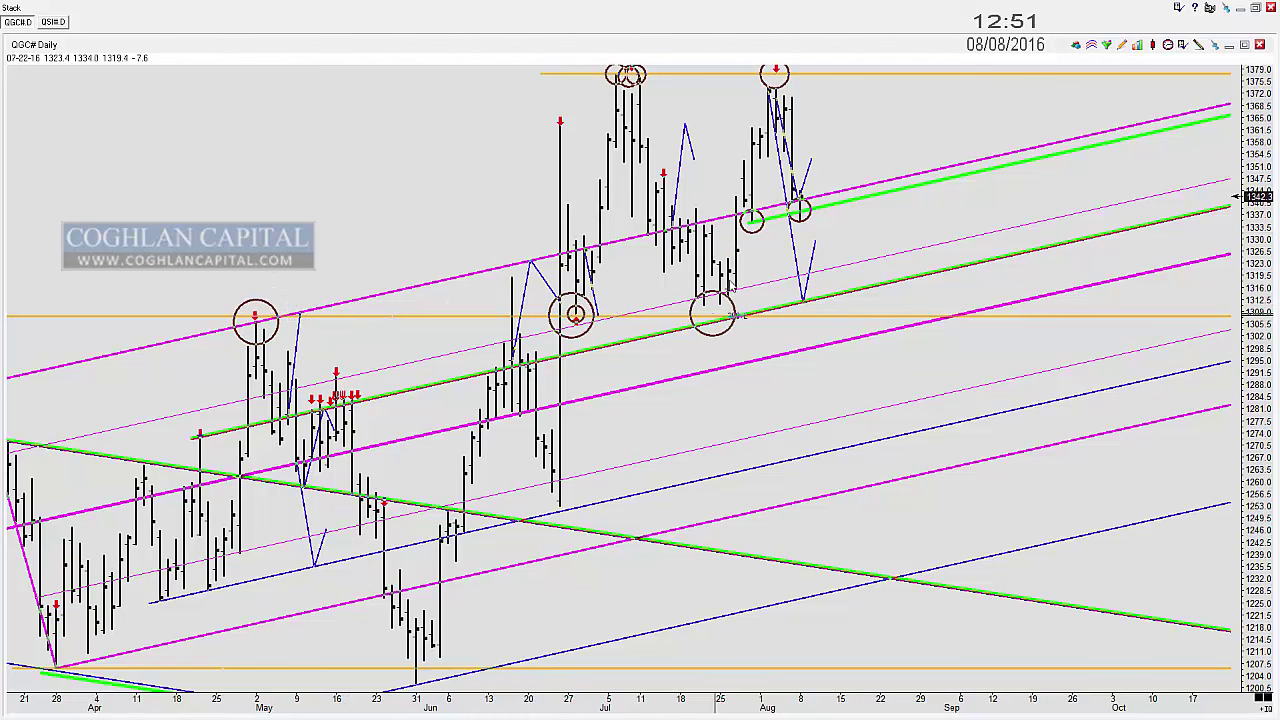
Step: Draw a row of circles along the short green line from late July to mid-August and delete it again
drag(757, 222, 893, 192)
key(Delete)
key(Delete)
key(Delete)
key(Delete)
key(Delete)
key(Delete)
key(Delete)
key(Delete)
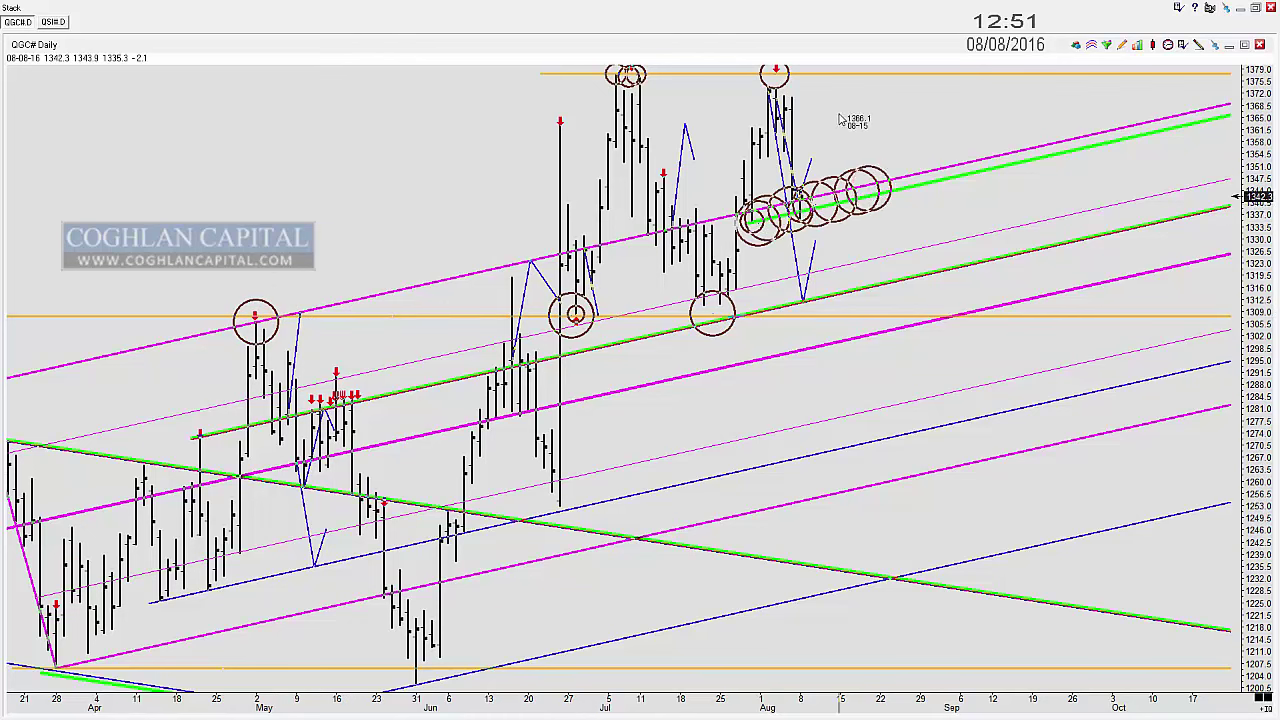
scroll(820, 106, down, 3)
drag(828, 100, 815, 202)
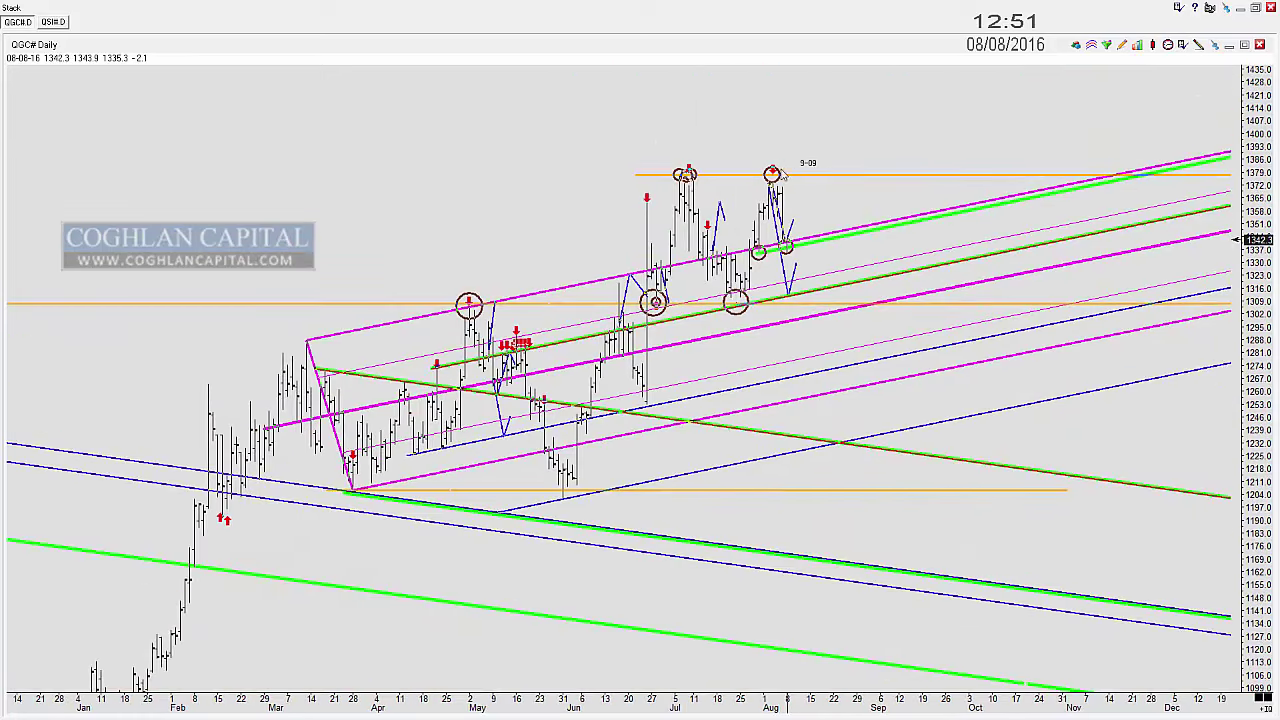
scroll(790, 222, up, 2)
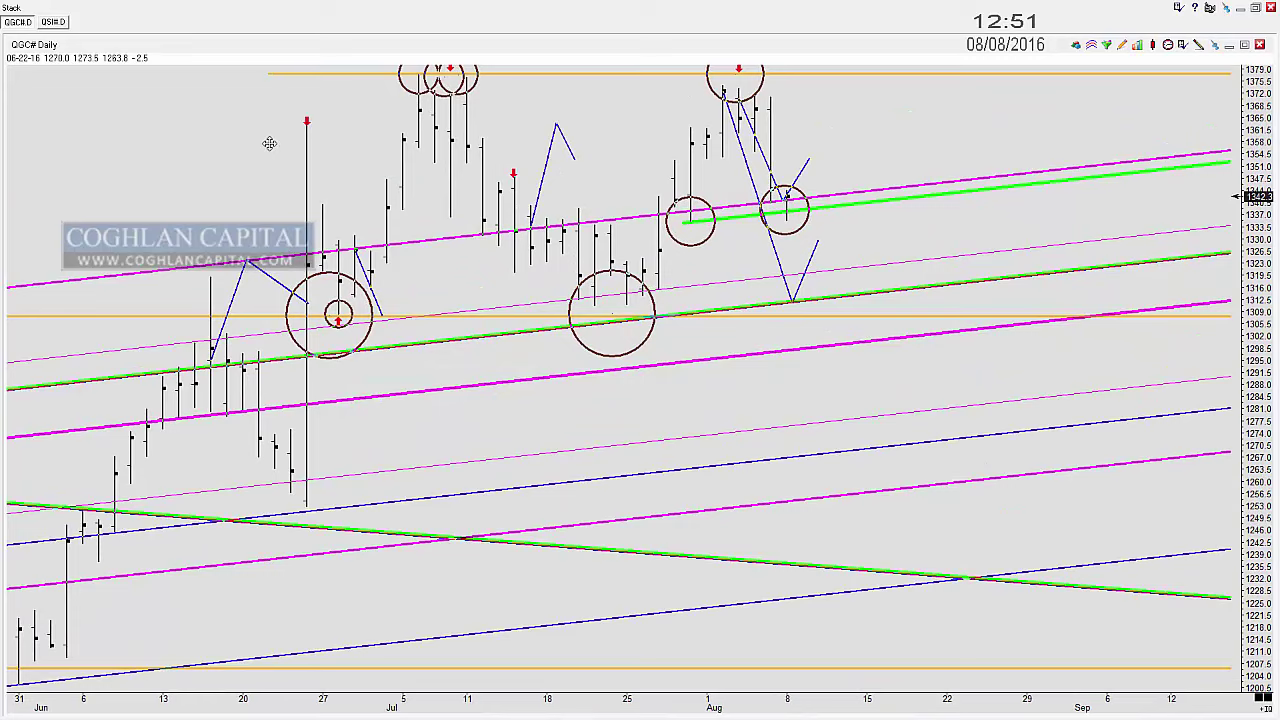
Step: Switch to the 240-minute QGC# chart and delete the circles along the lower magenta line
key(ctrl+Tab)
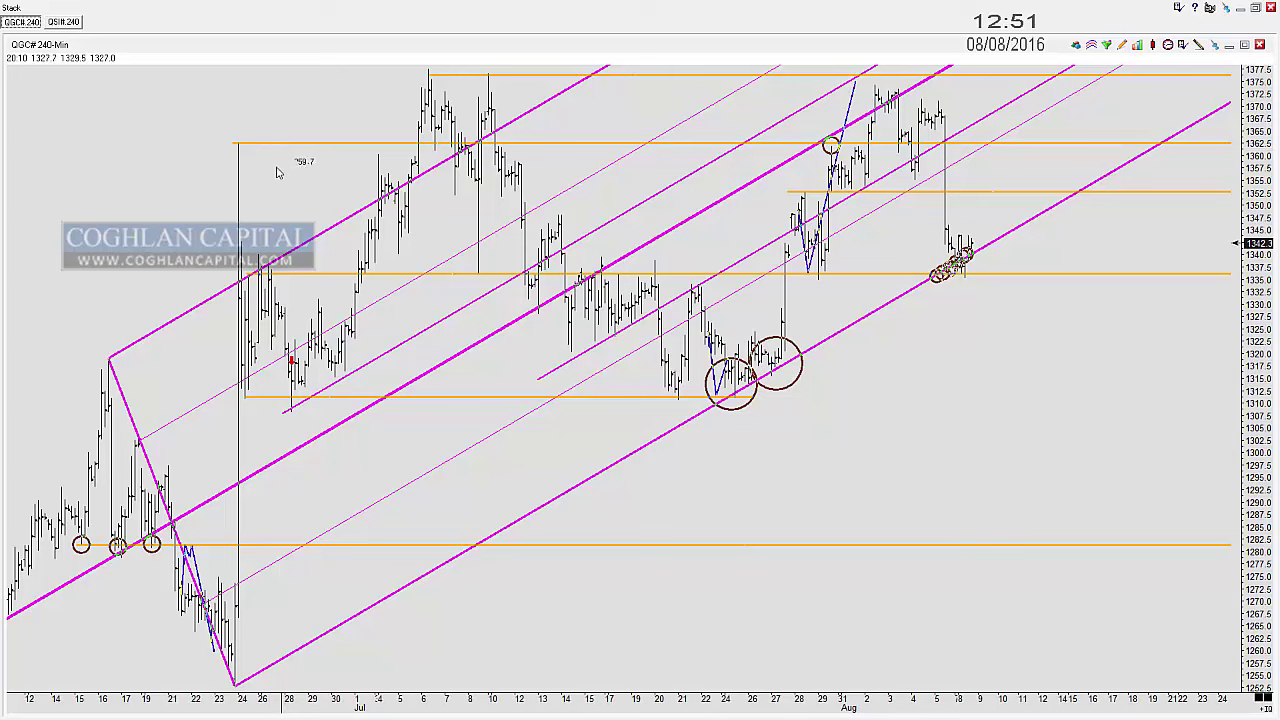
scroll(285, 170, up, 1)
scroll(318, 315, down, 1)
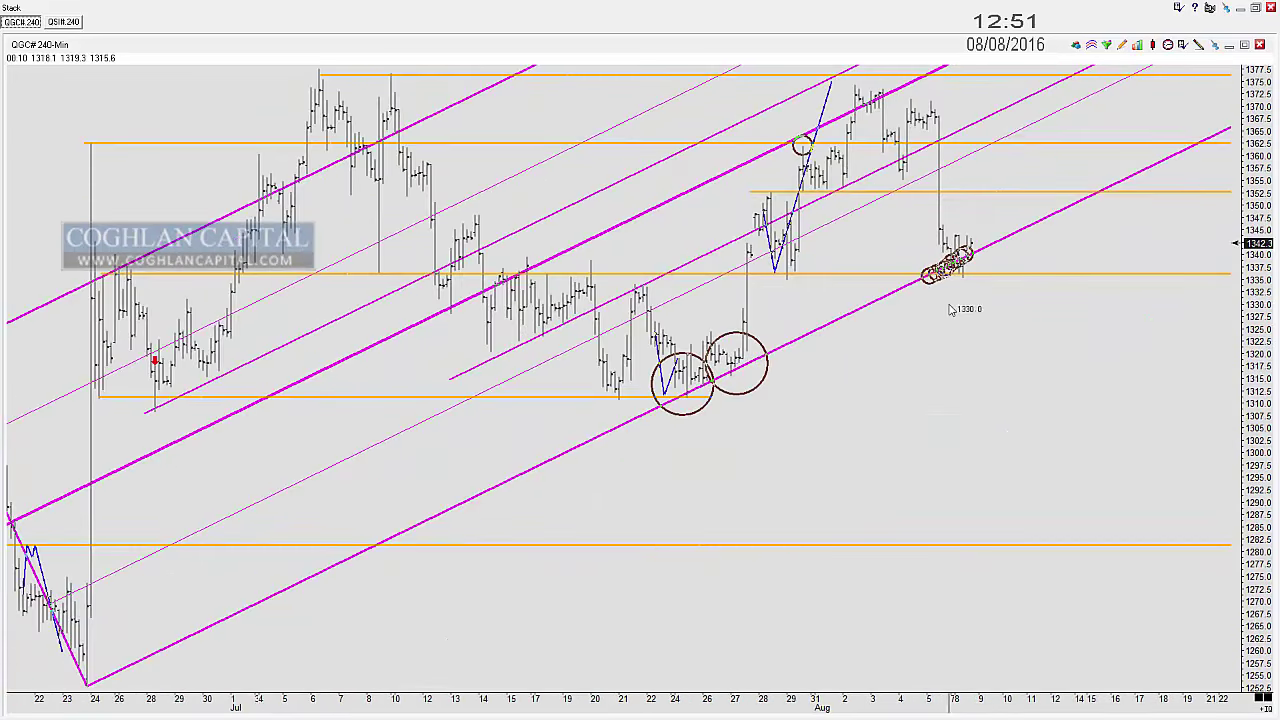
drag(974, 250, 1020, 240)
key(Delete)
key(Delete)
key(Delete)
key(Delete)
key(ctrl+z)
key(ctrl+z)
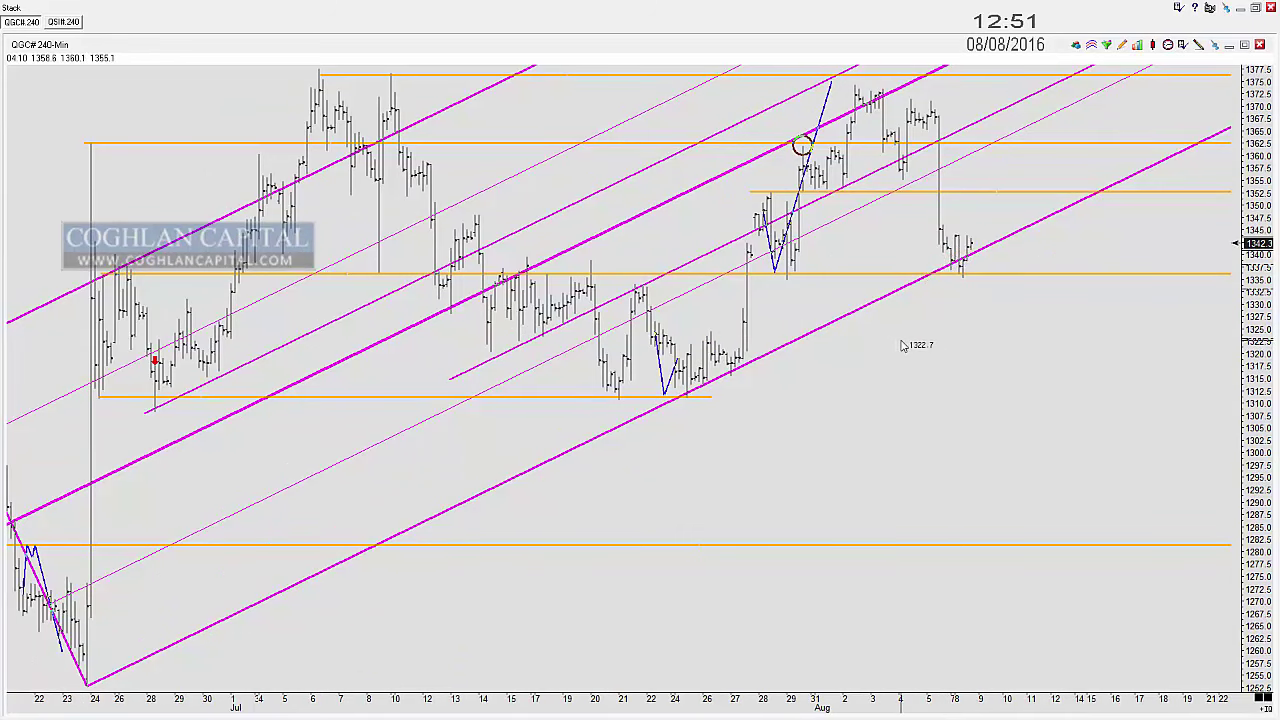
Step: Circle the late June high, the early July spike low and the mid-July highs along the orange line near 1336
scroll(869, 345, up, 3)
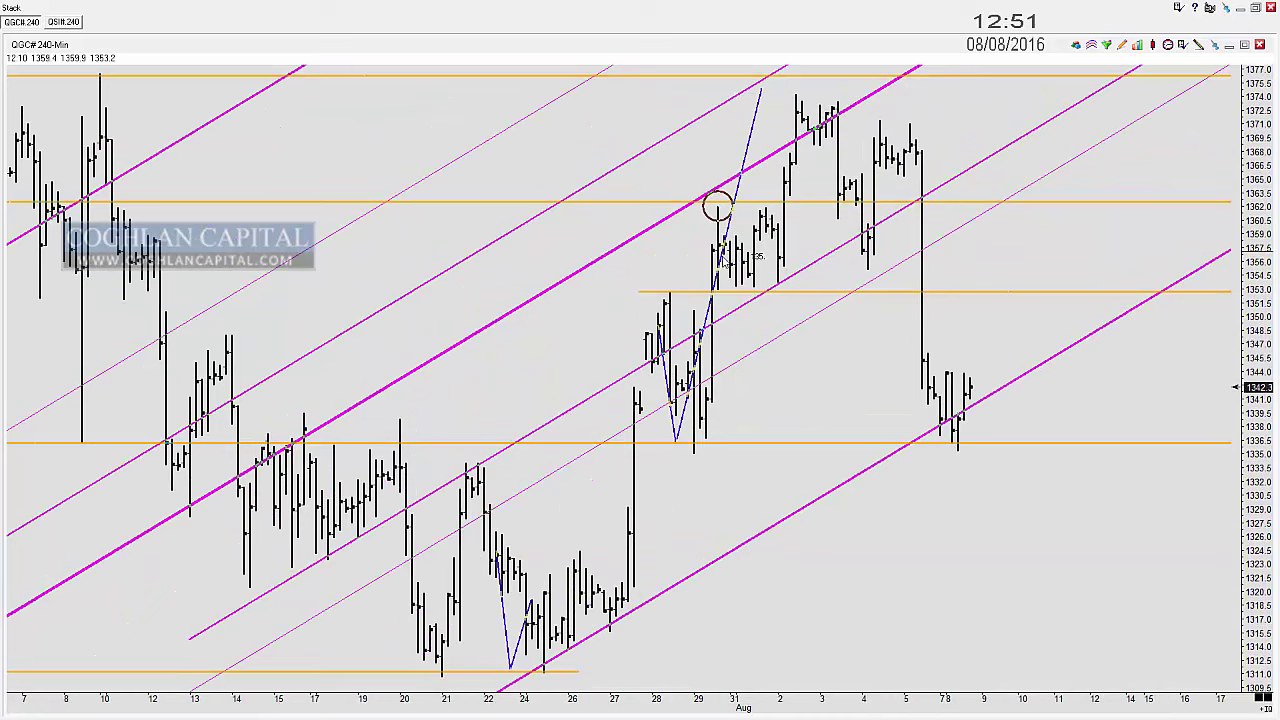
scroll(722, 265, down, 1)
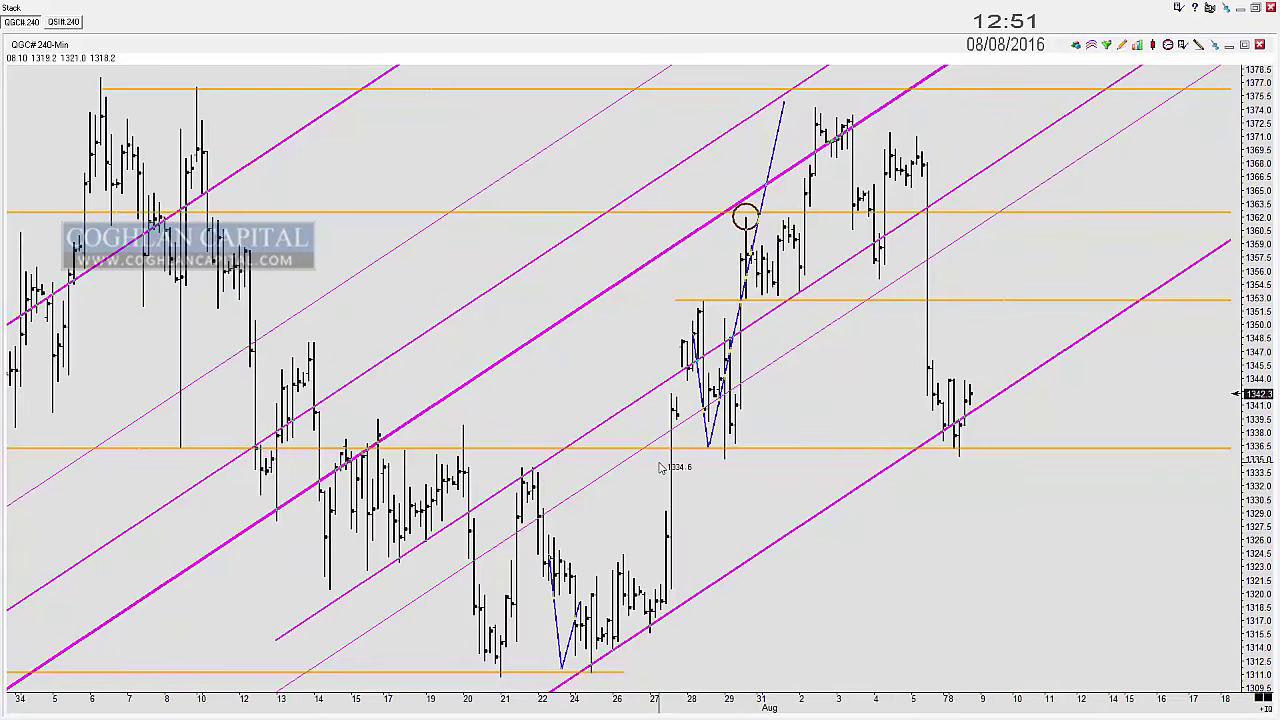
scroll(440, 457, down, 3)
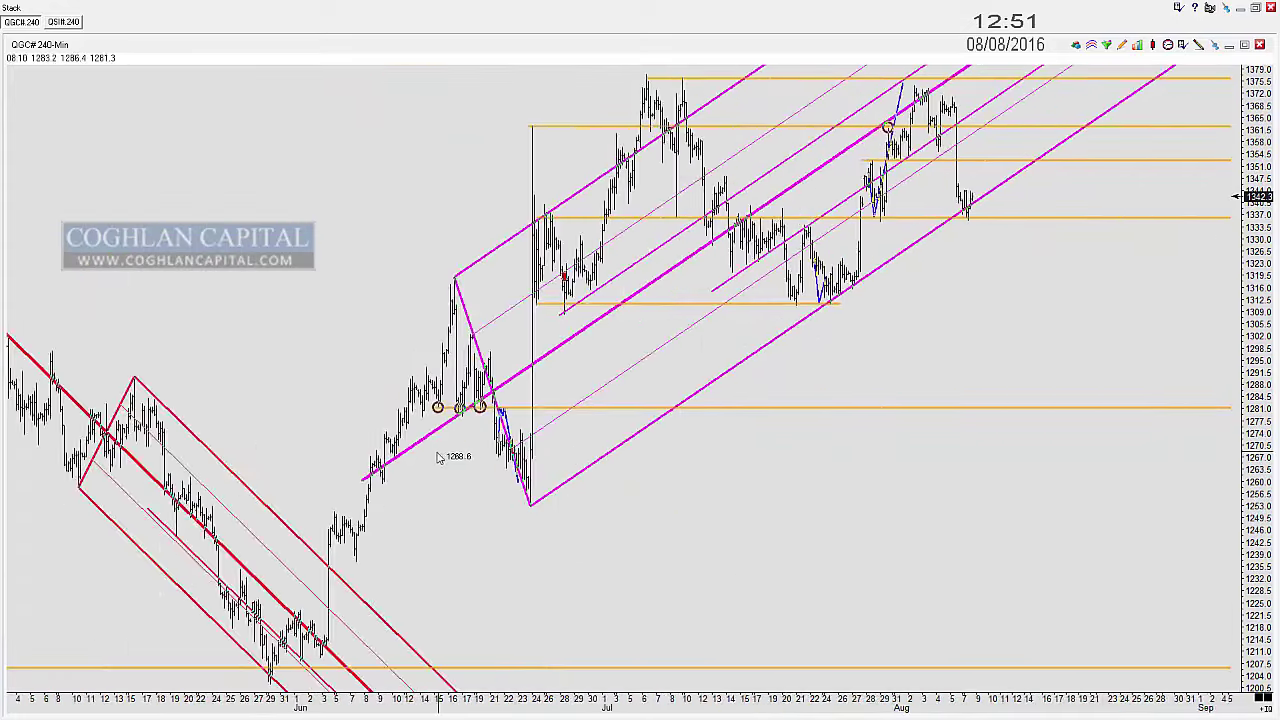
scroll(440, 457, up, 2)
scroll(437, 450, down, 3)
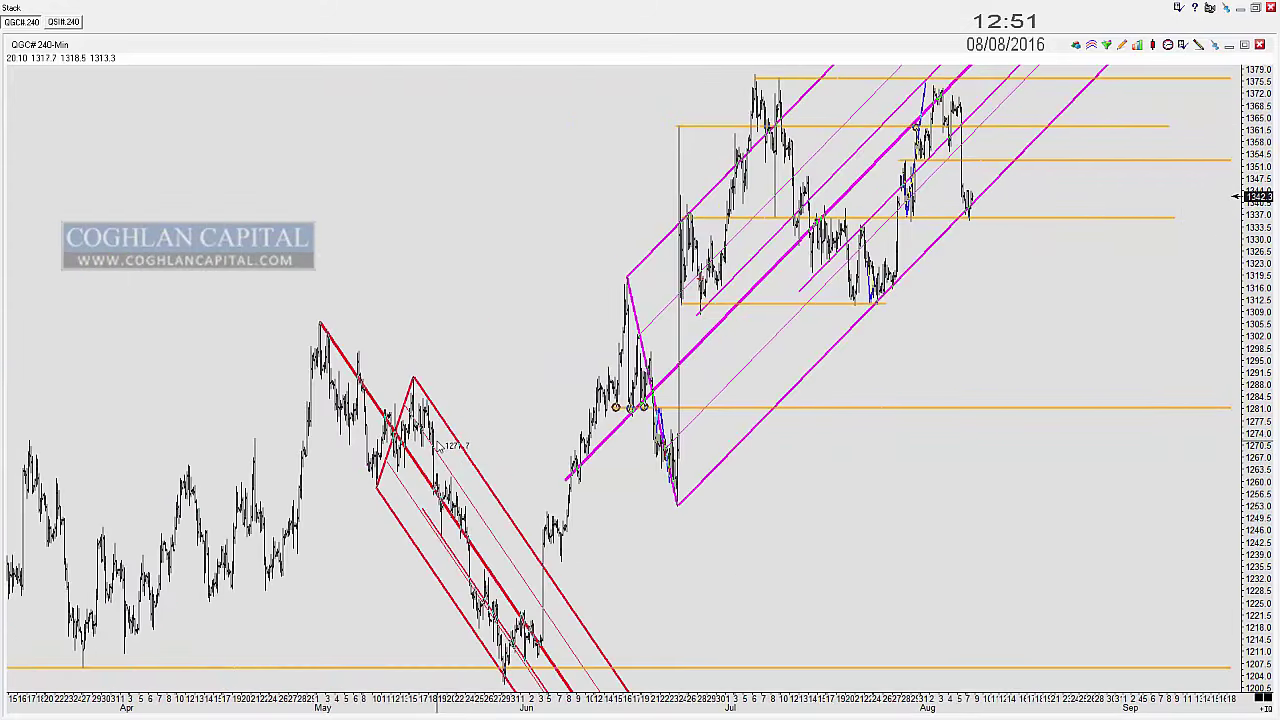
scroll(437, 446, up, 3)
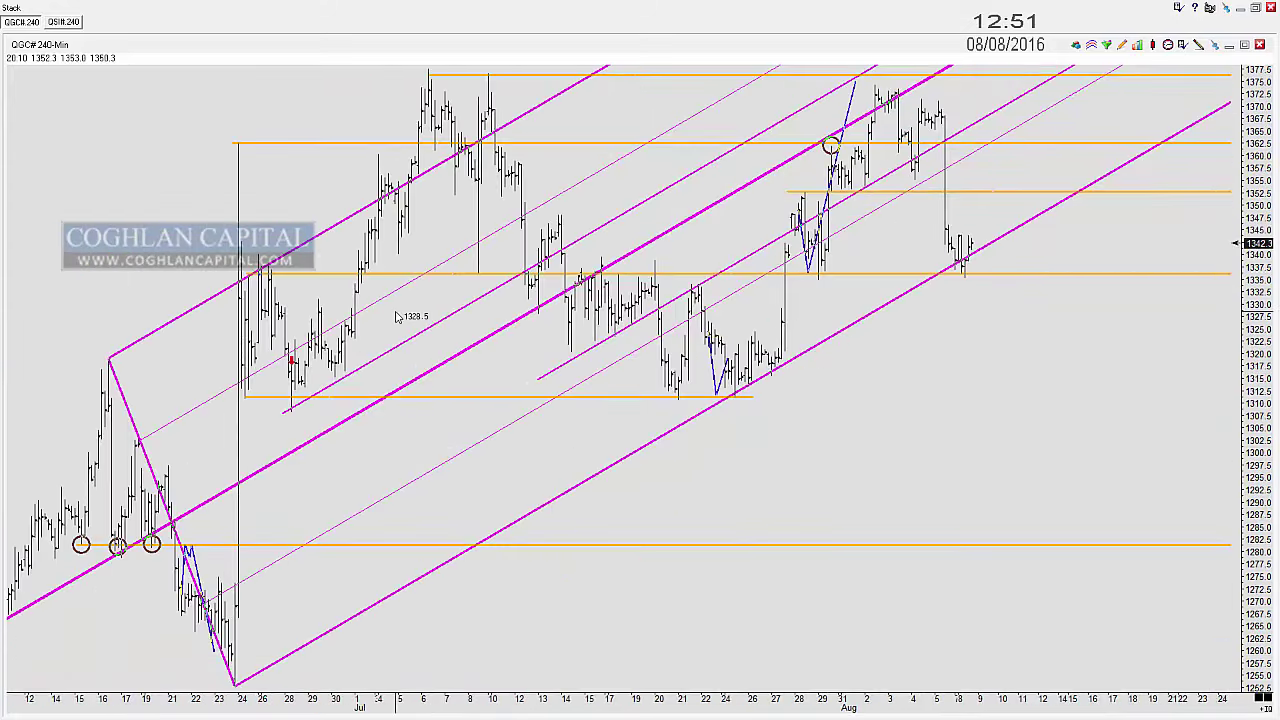
click(266, 268)
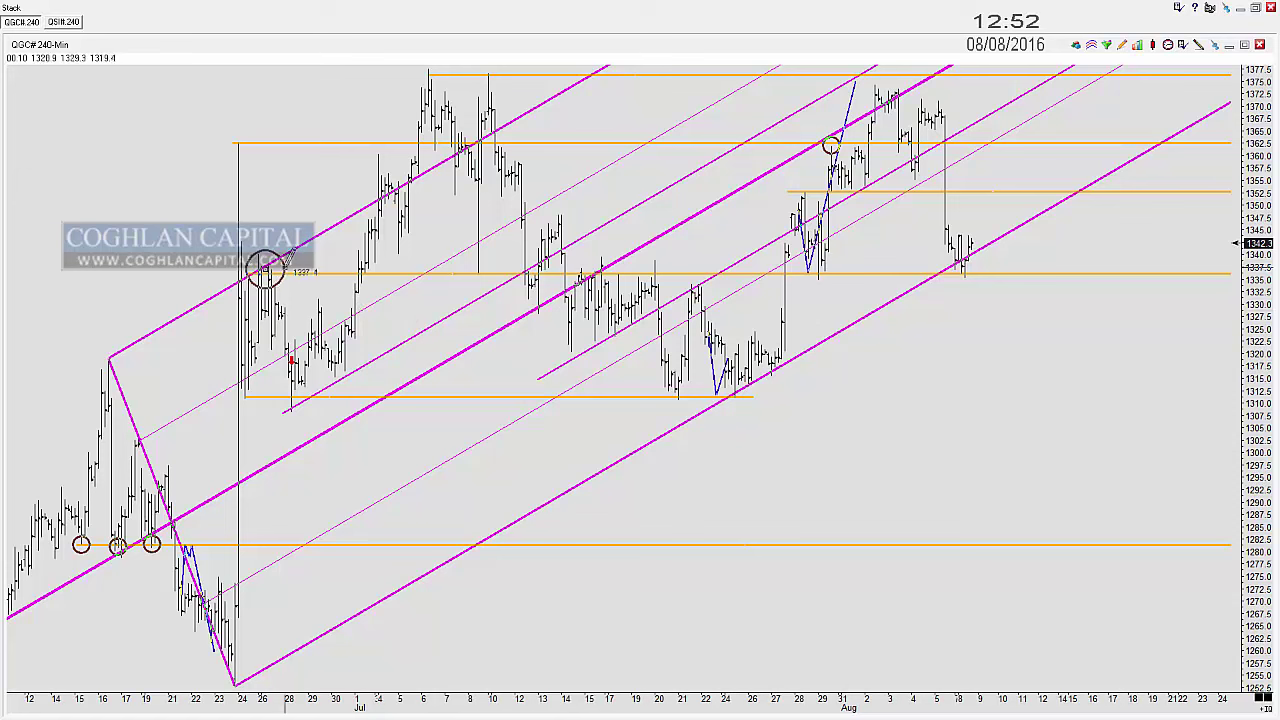
click(474, 270)
click(583, 270)
click(608, 270)
click(632, 270)
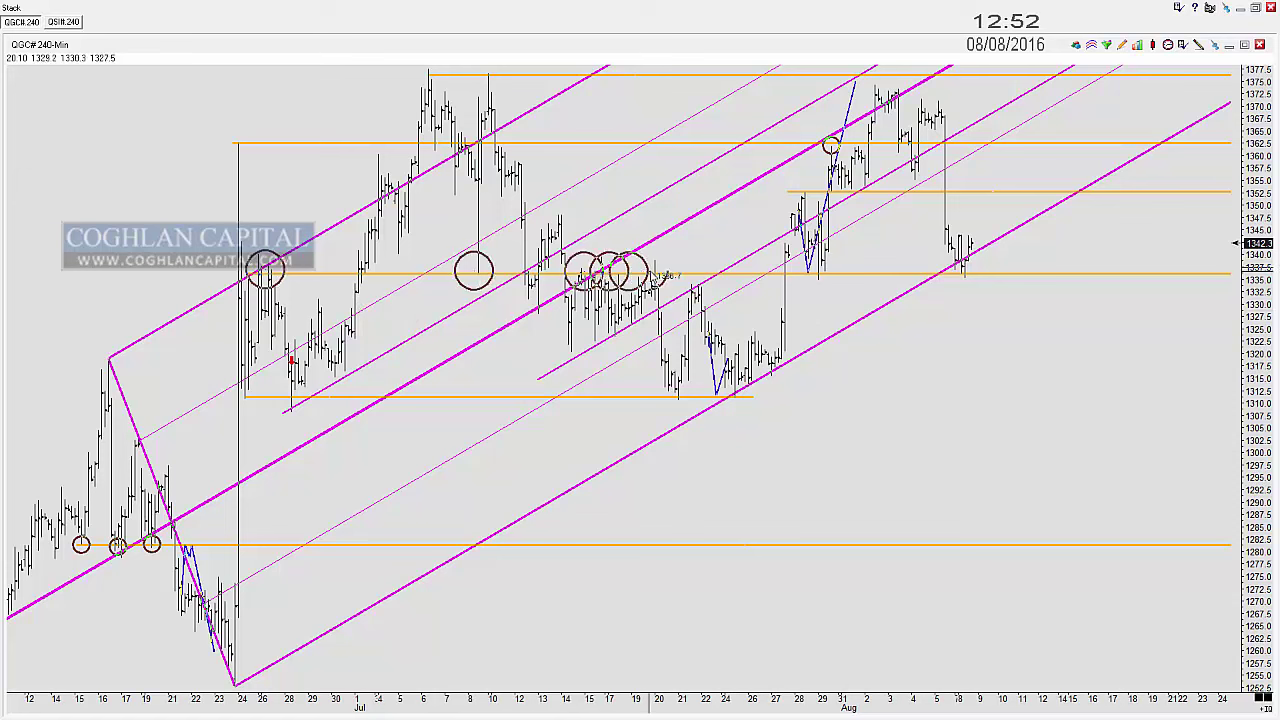
Step: Circle the 20 July high, the 29 July low and the 8 August low along the orange line near 1336
click(651, 270)
click(816, 272)
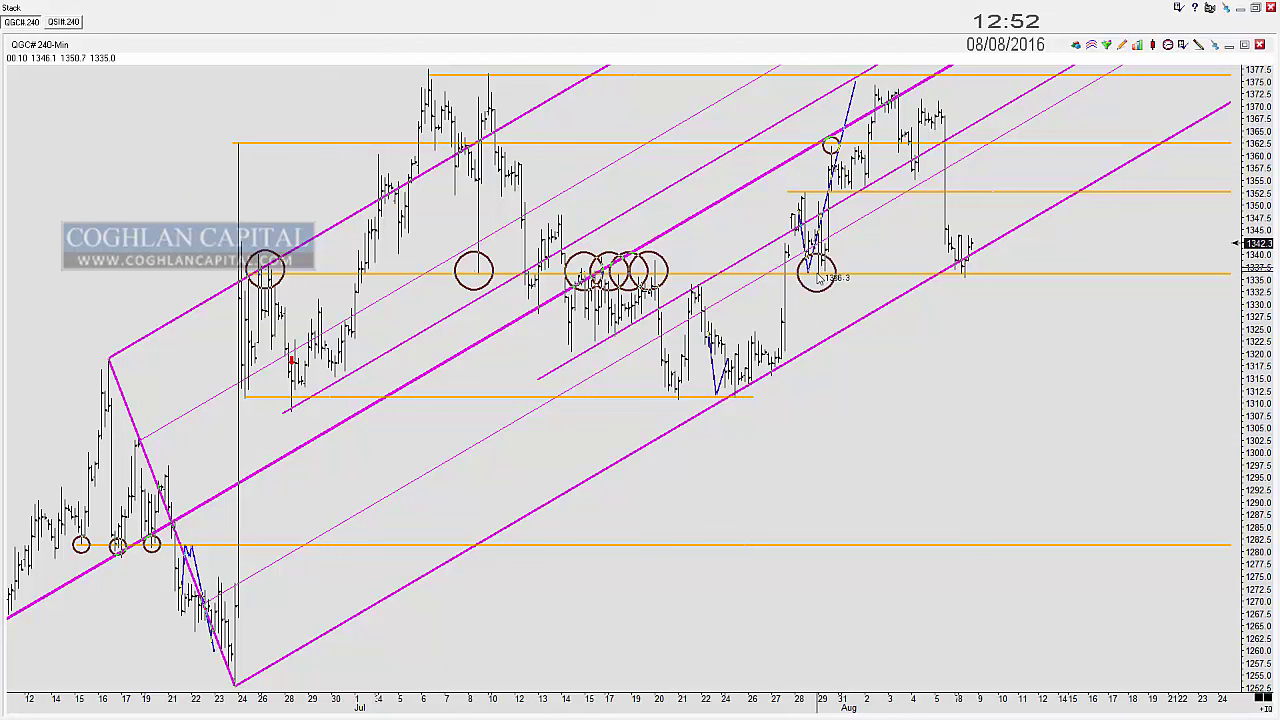
click(962, 270)
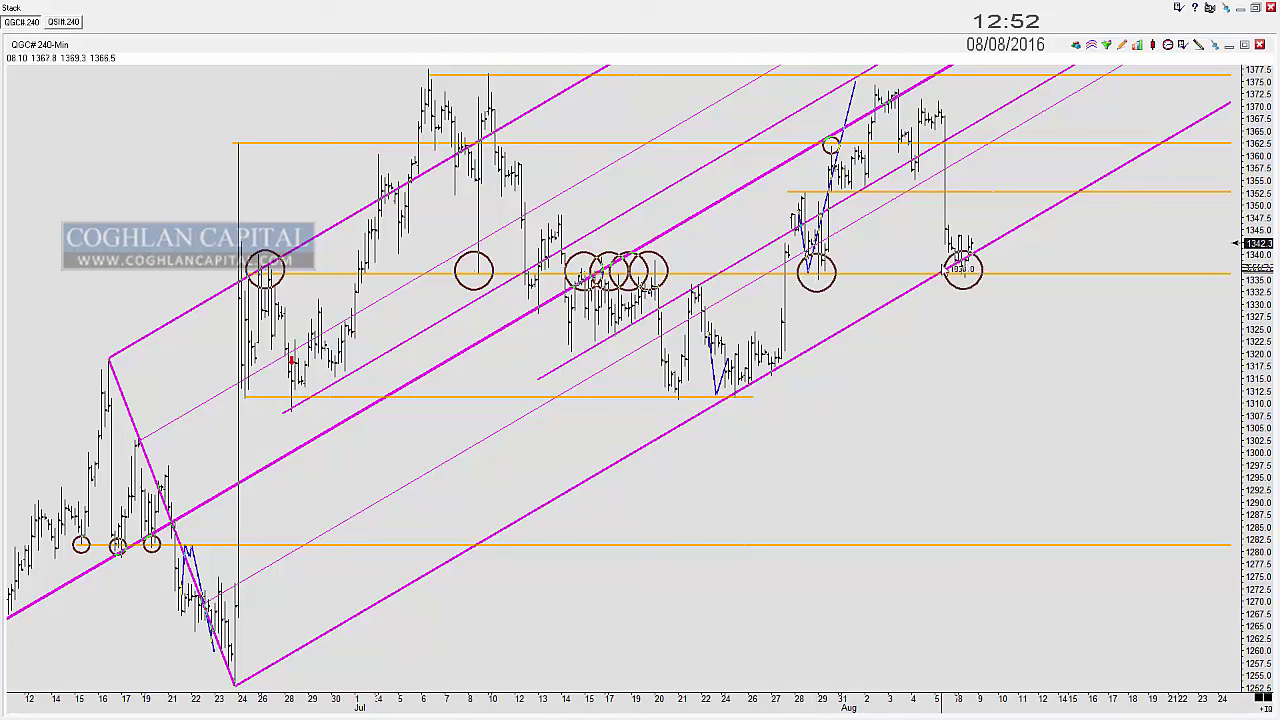
Step: Delete the circles along the orange line near 1336 from the July spike low onward, keeping the late June one
key(ctrl+z)
key(ctrl+z)
key(ctrl+z)
key(ctrl+z)
key(ctrl+z)
key(ctrl+z)
key(ctrl+z)
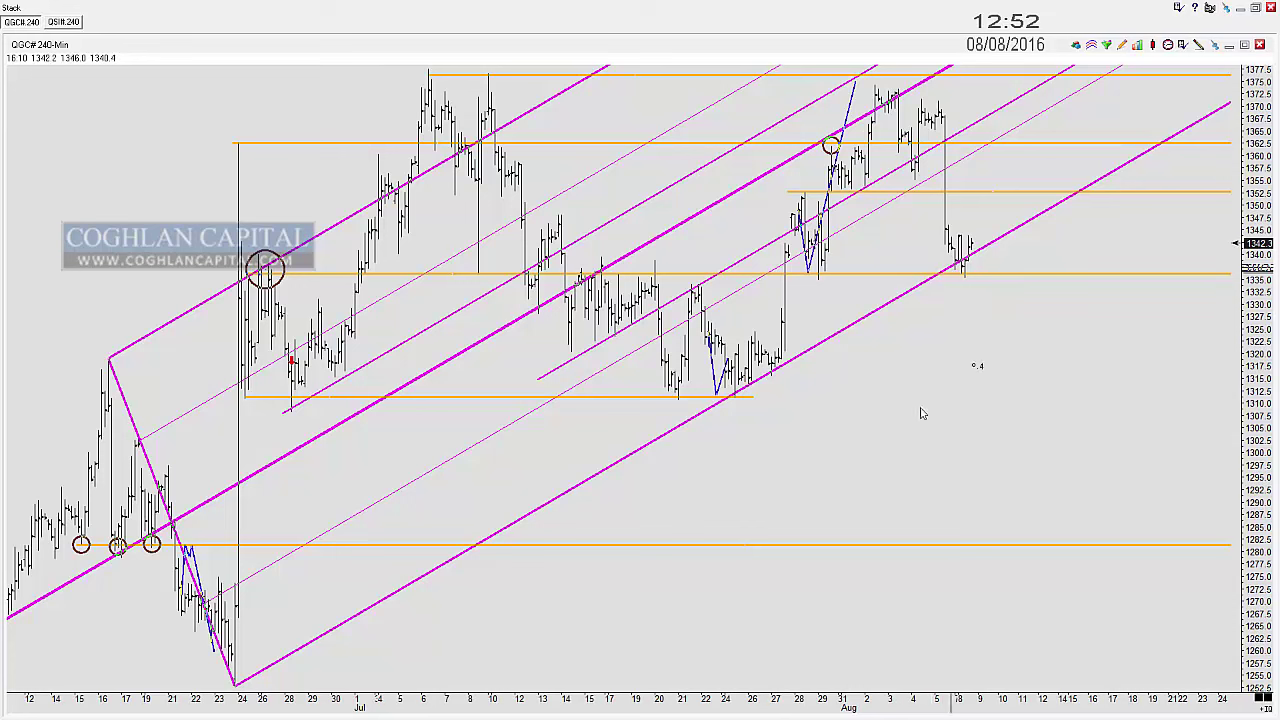
Step: Circle the late June low and the two late July lows along the orange line near 1311
click(287, 391)
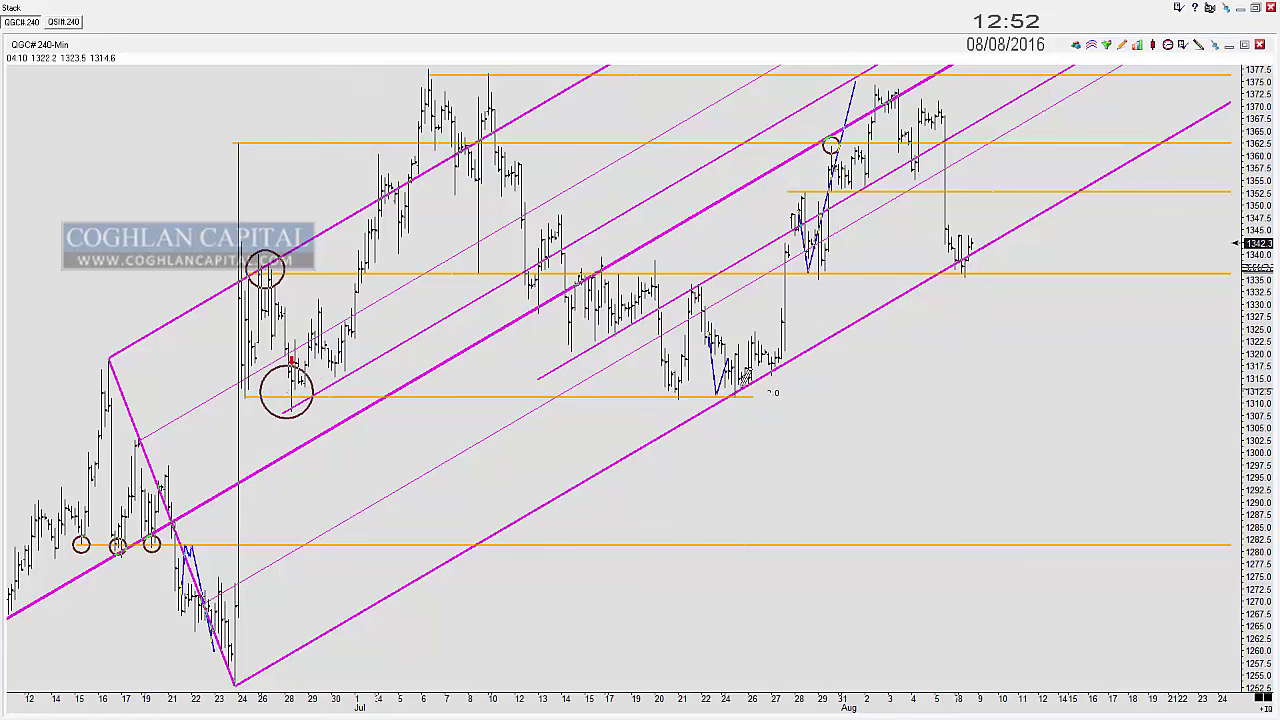
click(734, 396)
click(678, 401)
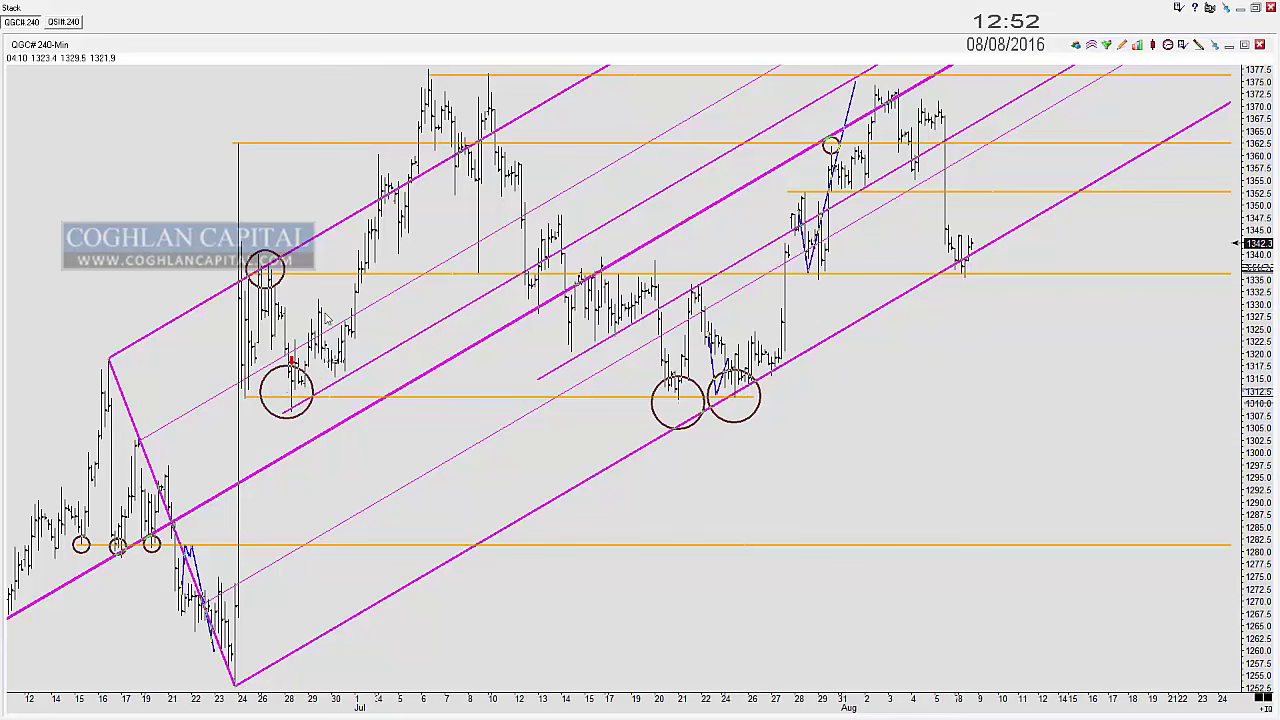
Step: Circle the June to August touches of the orange line near 1336 and the late June and late July highs near 1362.5
click(266, 268)
click(470, 272)
click(585, 273)
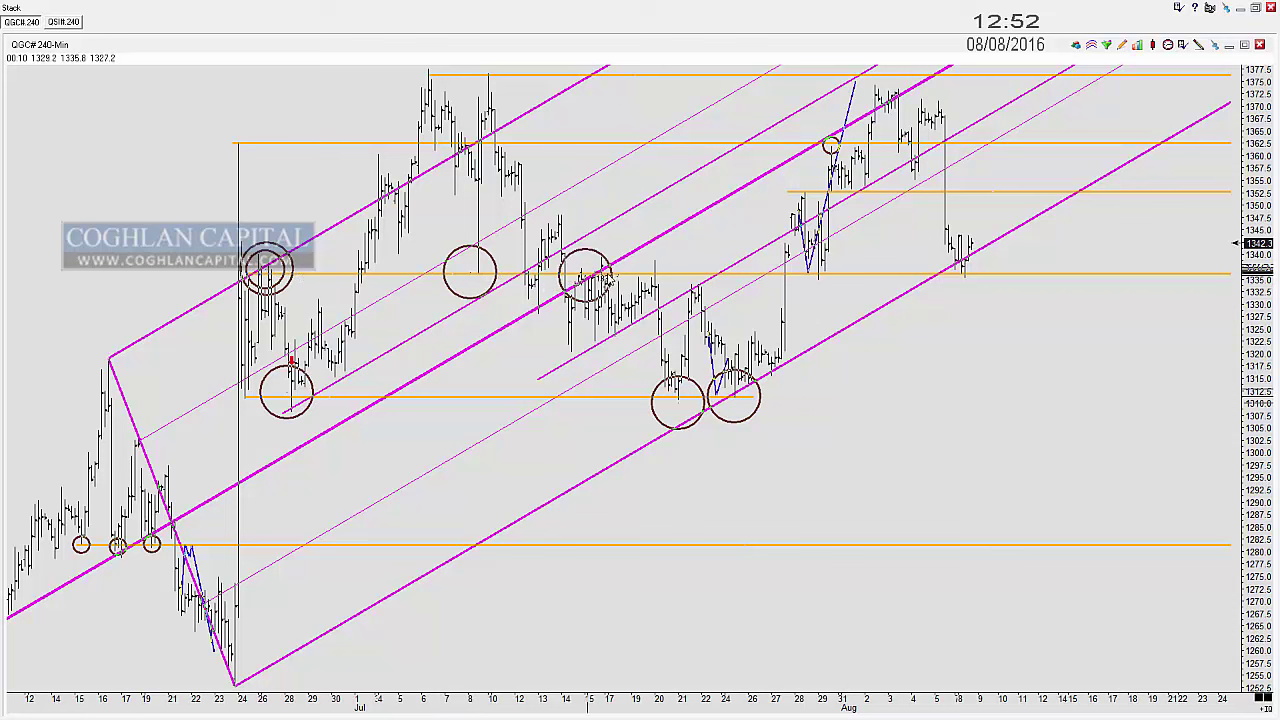
click(622, 273)
click(652, 273)
click(664, 273)
click(818, 272)
click(960, 272)
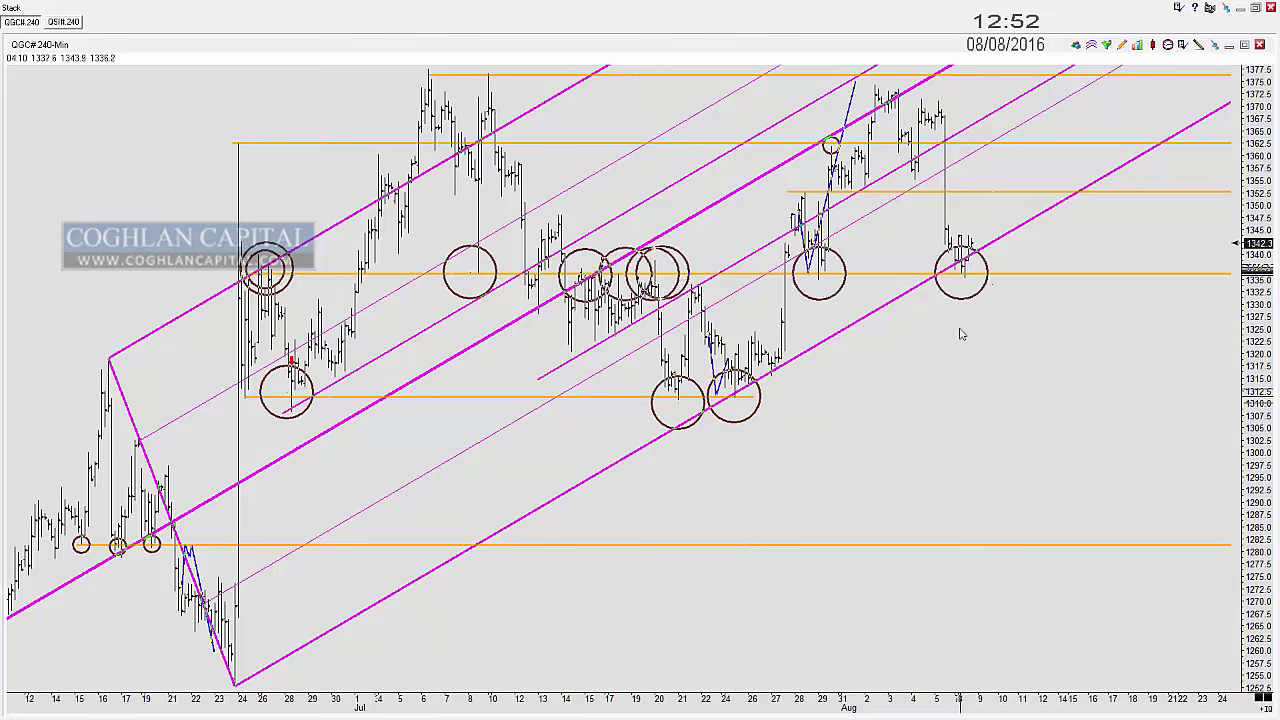
click(238, 143)
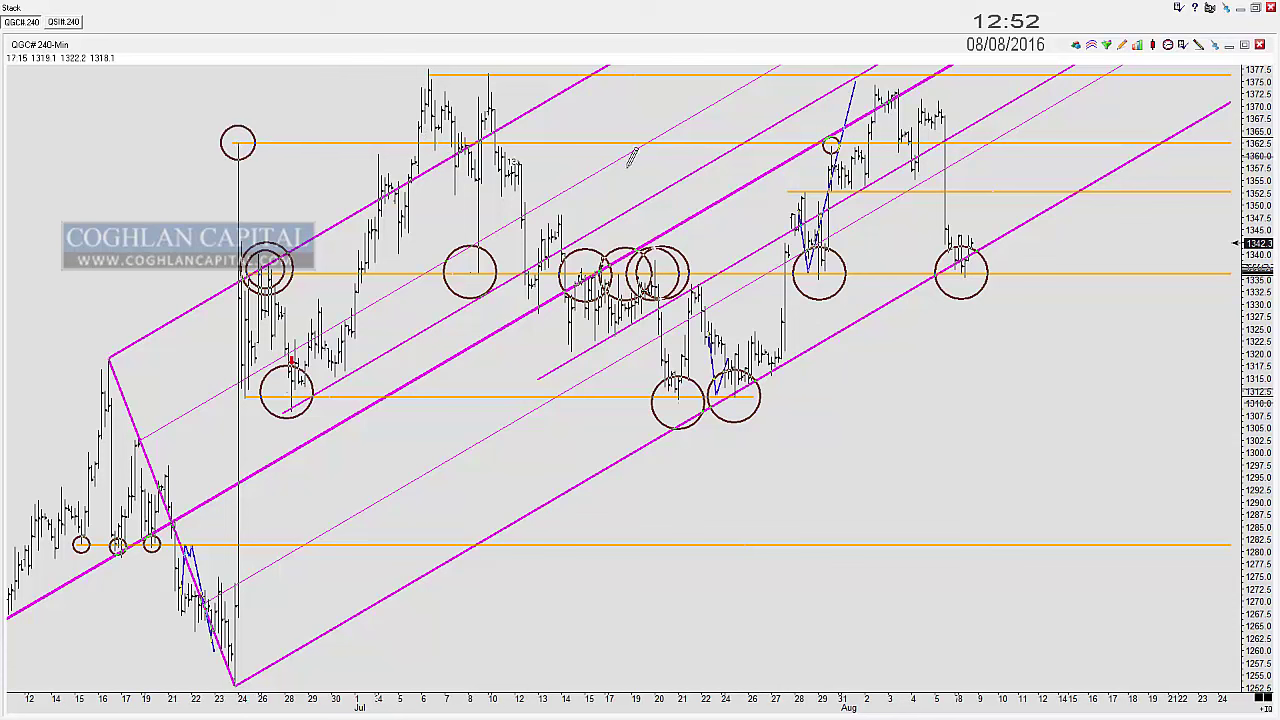
click(831, 145)
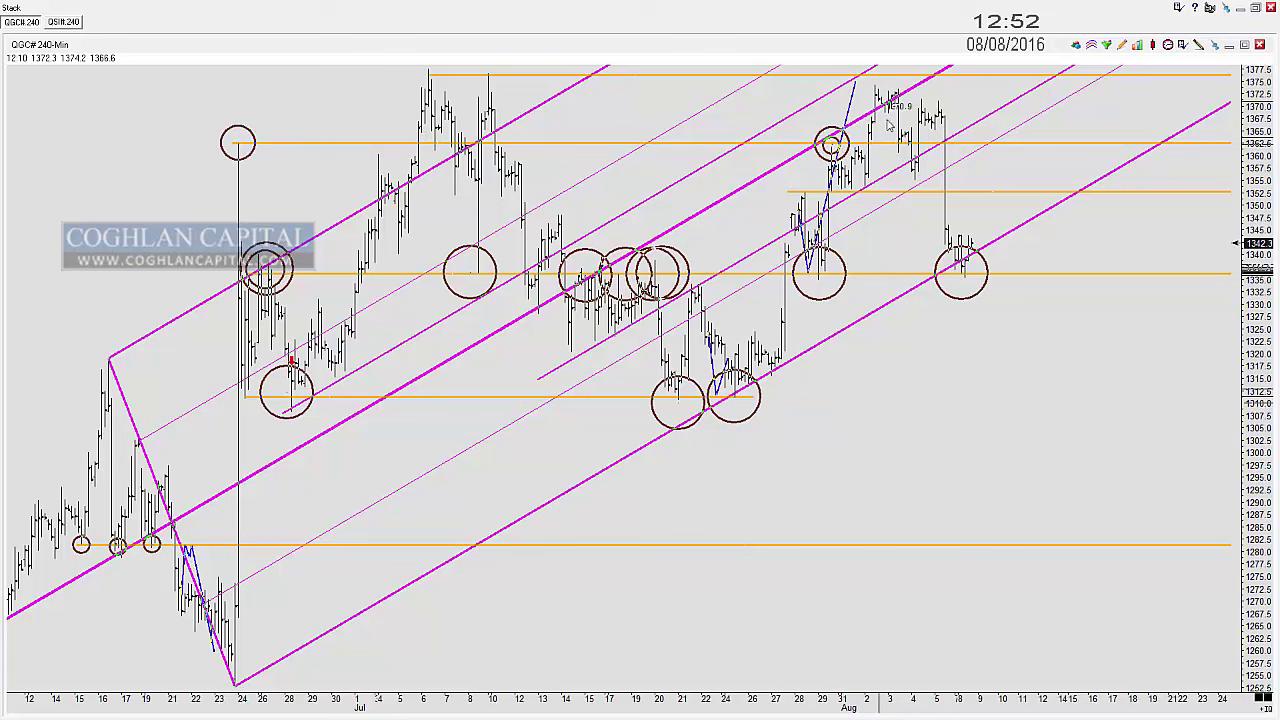
Step: Delete the large circles on the orange lines near 1311, 1336 and 1362.5, keeping the older small ones
key(Delete)
key(Delete)
key(Delete)
key(Delete)
key(Delete)
key(Delete)
key(Delete)
key(Delete)
key(Delete)
key(Delete)
key(ctrl+z)
key(ctrl+z)
key(ctrl+z)
key(ctrl+z)
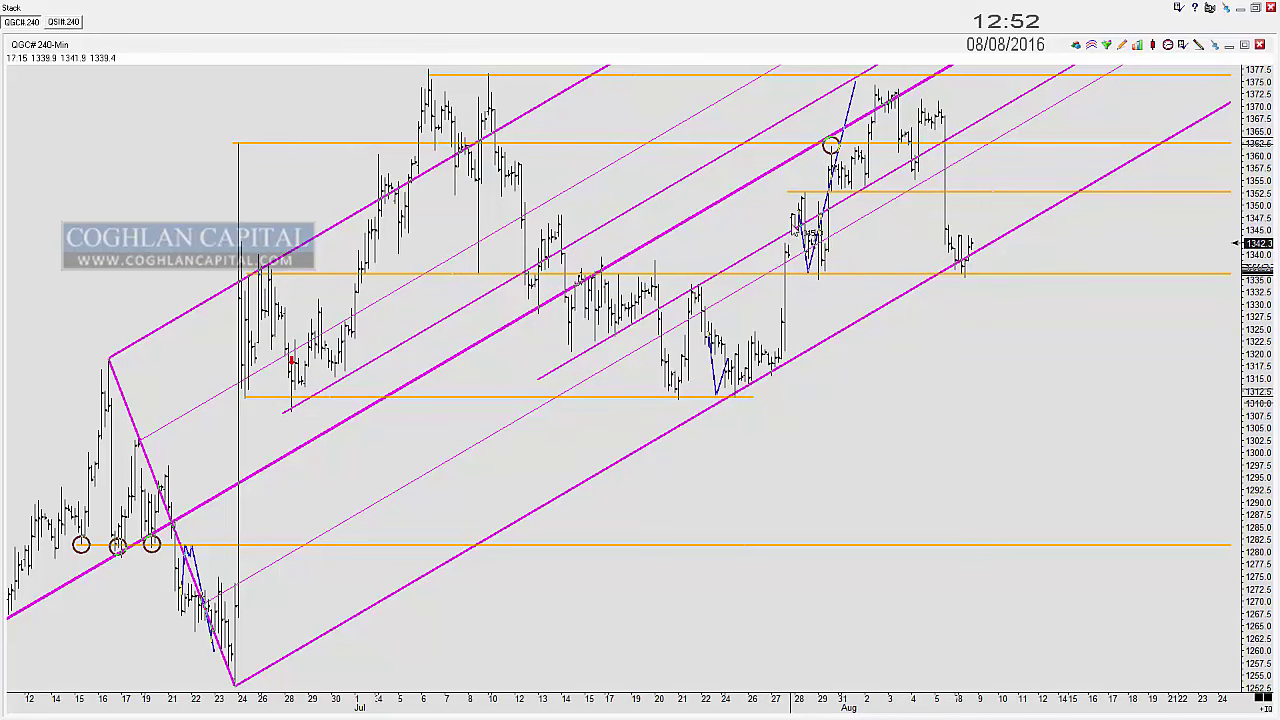
Step: Circle the two early July highs and a row of points from late July to late August along the orange line near 1376
drag(972, 360, 950, 434)
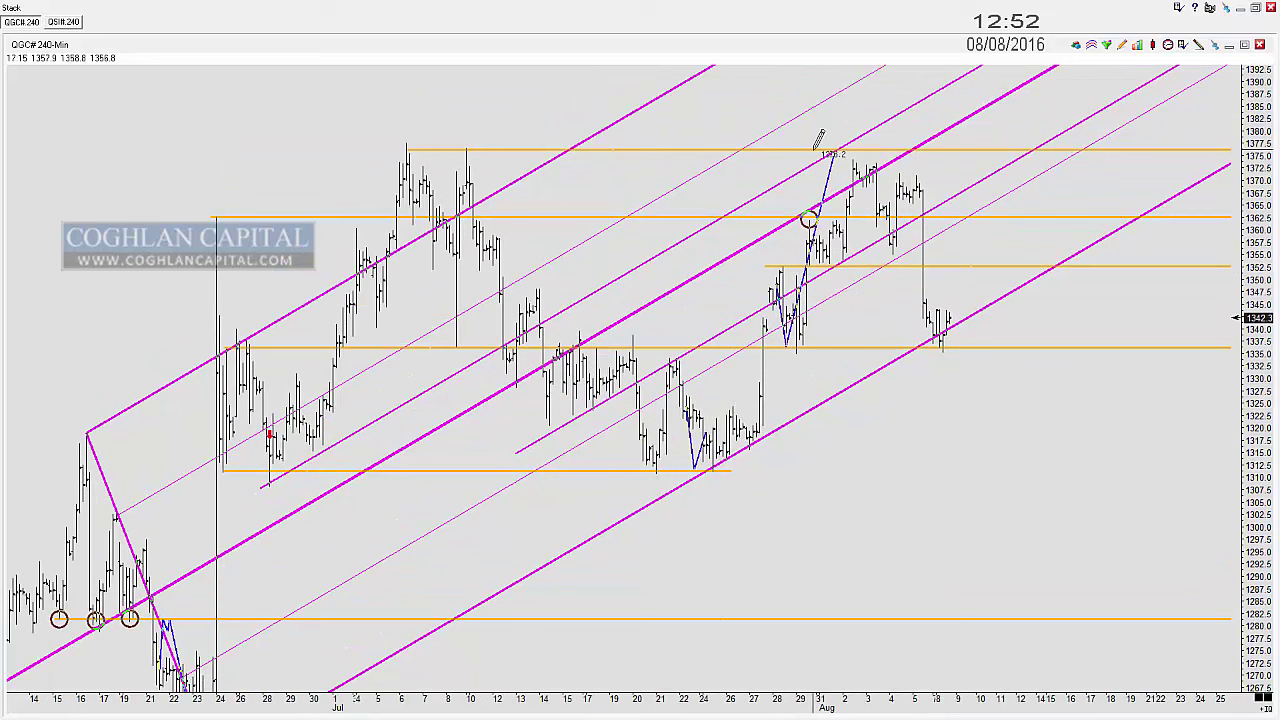
click(817, 150)
click(876, 142)
click(942, 151)
click(1016, 153)
click(1085, 150)
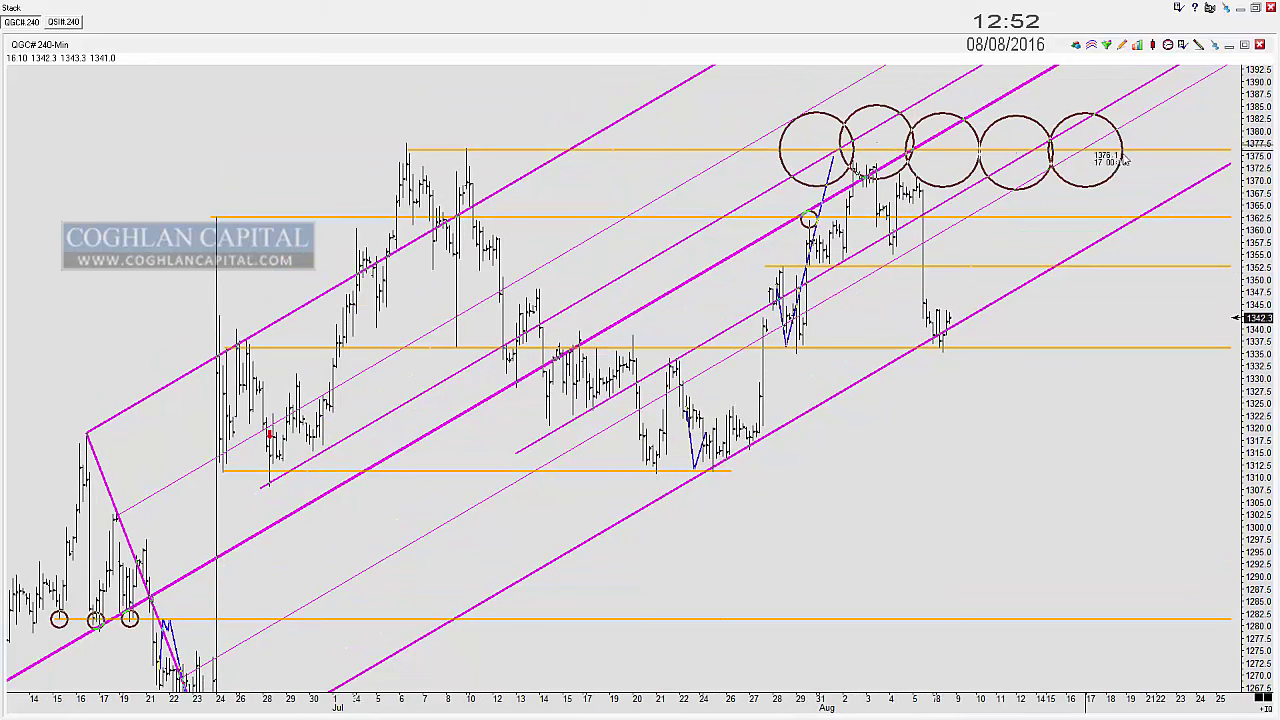
click(1151, 150)
click(452, 150)
click(408, 152)
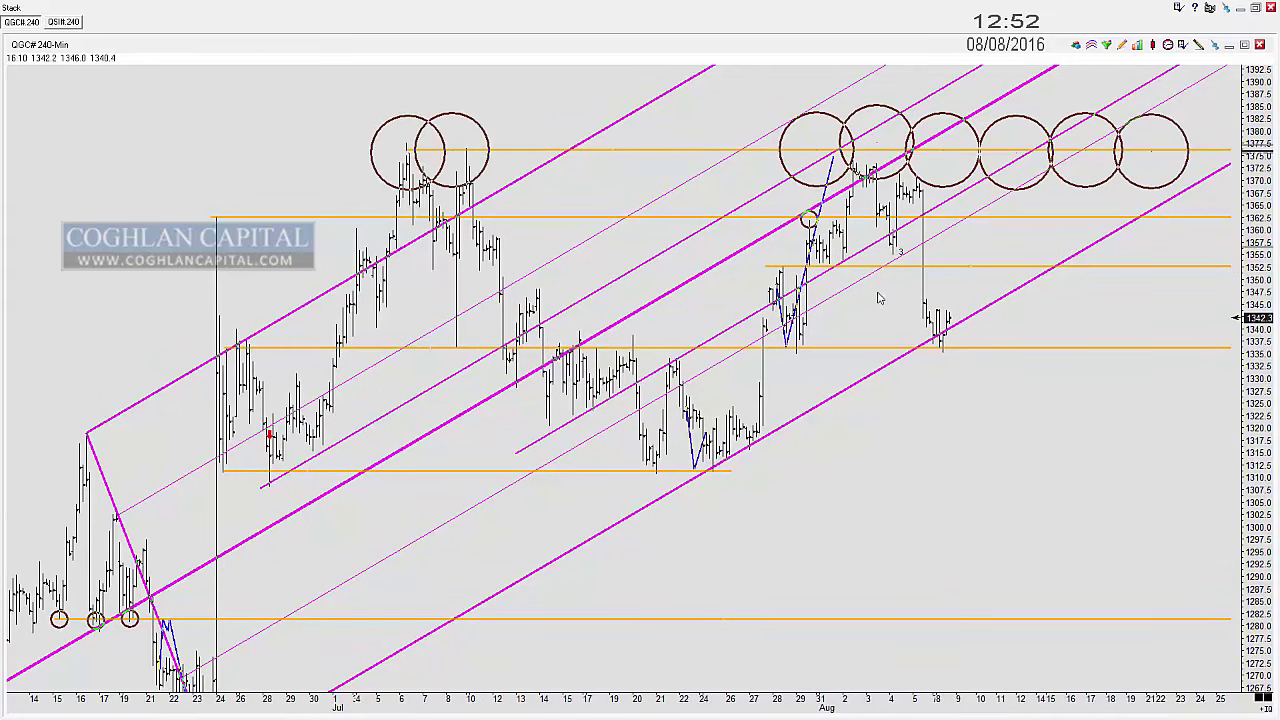
Step: Draw a row of circles along the rising lower magenta line, from early August into late August
click(856, 373)
click(892, 360)
click(940, 335)
click(1036, 270)
click(1097, 230)
click(1141, 205)
click(1191, 175)
click(995, 304)
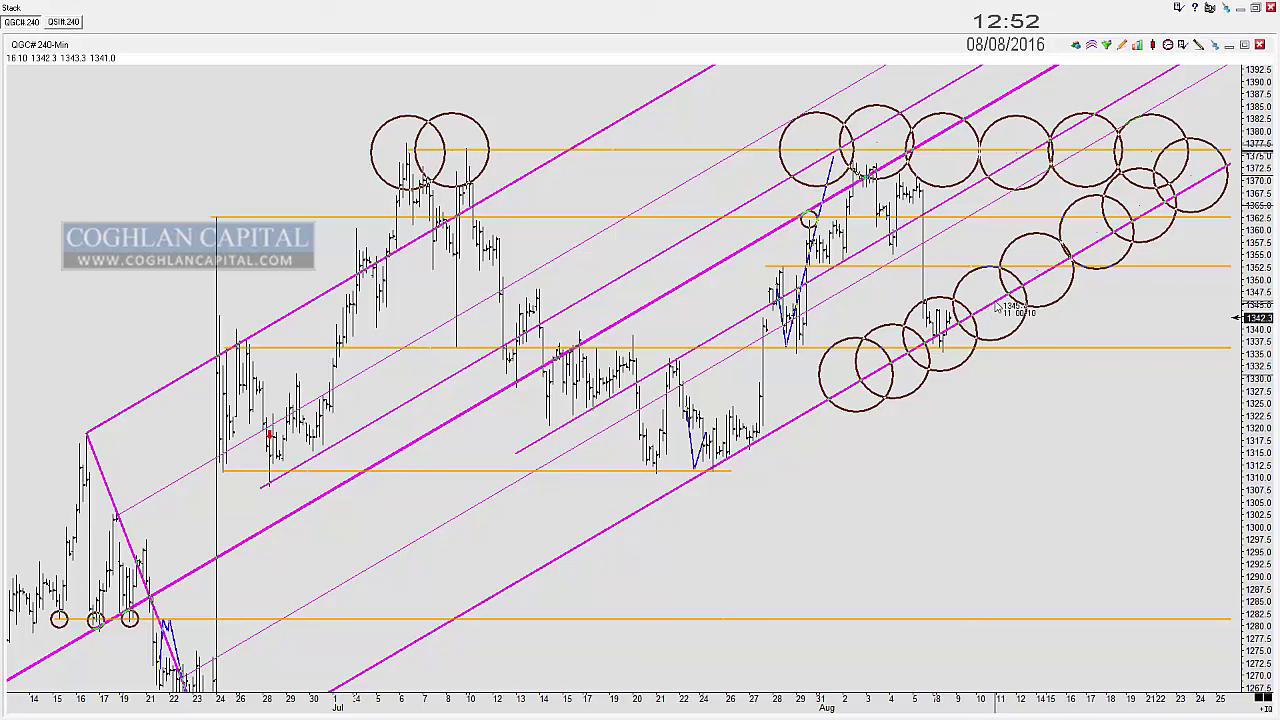
Step: Delete the circle rows along the lower magenta line and the orange line near 1376
key(Delete)
key(Delete)
key(Delete)
key(Delete)
key(Delete)
key(Delete)
key(Delete)
key(Delete)
key(Delete)
key(Delete)
key(Delete)
key(Delete)
key(Delete)
key(Delete)
key(Delete)
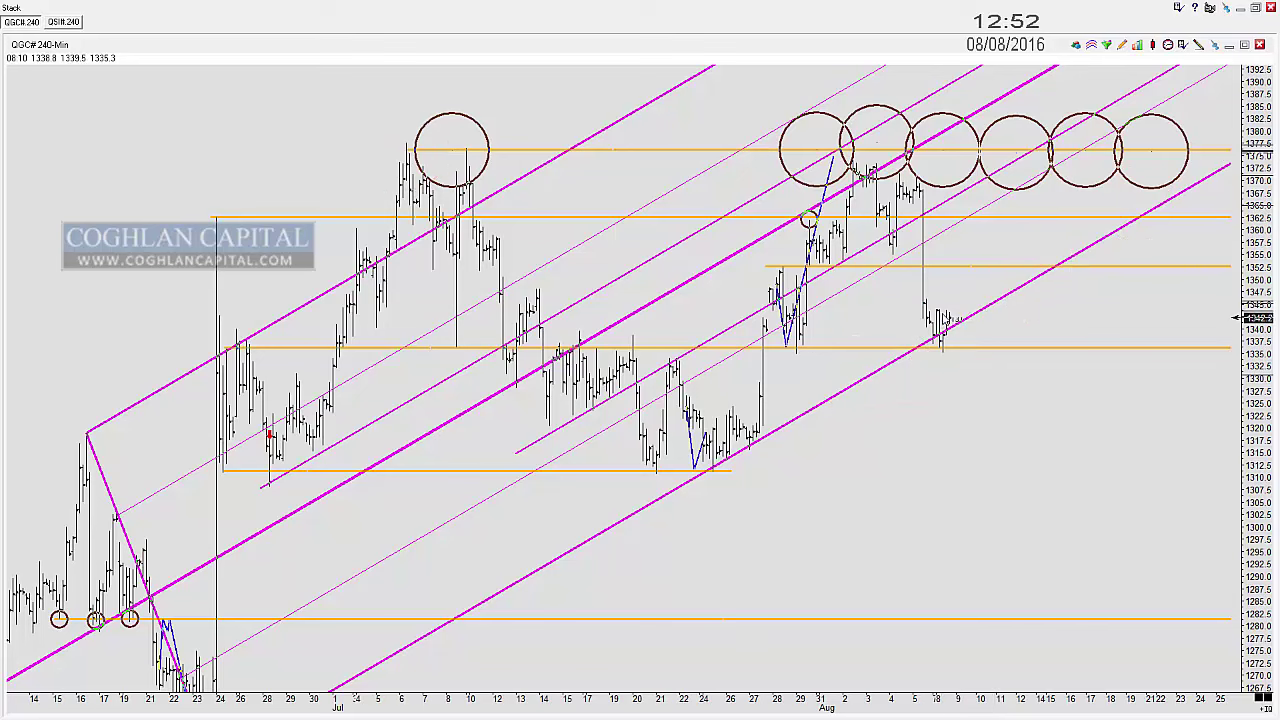
key(ctrl+z)
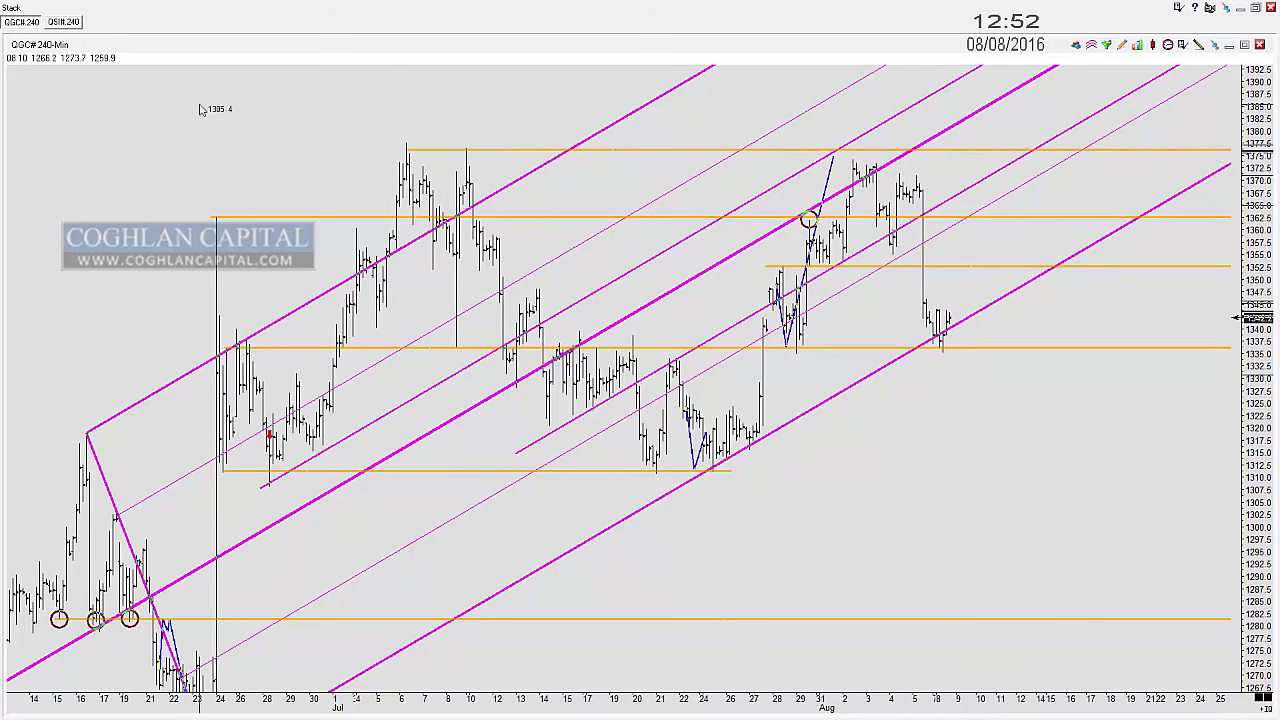
Step: Switch to the 240-minute QSI# chart and draw four large circles spanning the range between the two orange lines
click(64, 22)
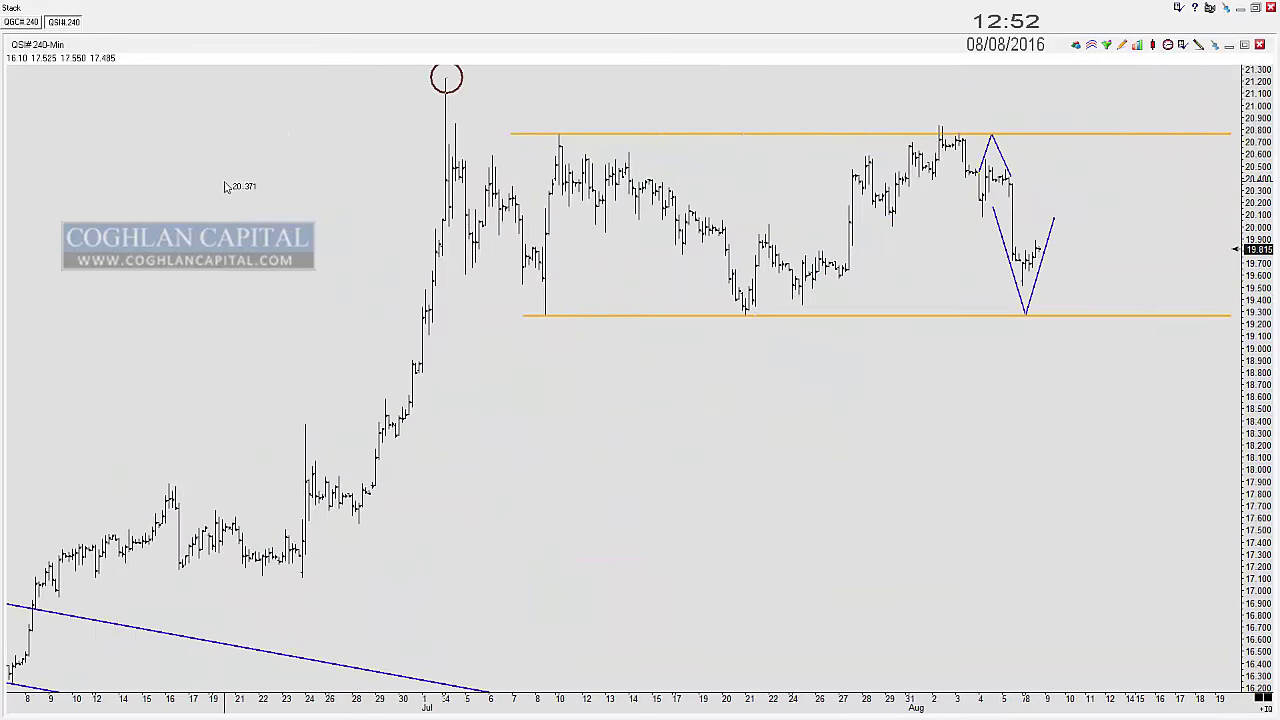
scroll(226, 166, up, 2)
scroll(226, 166, down, 1)
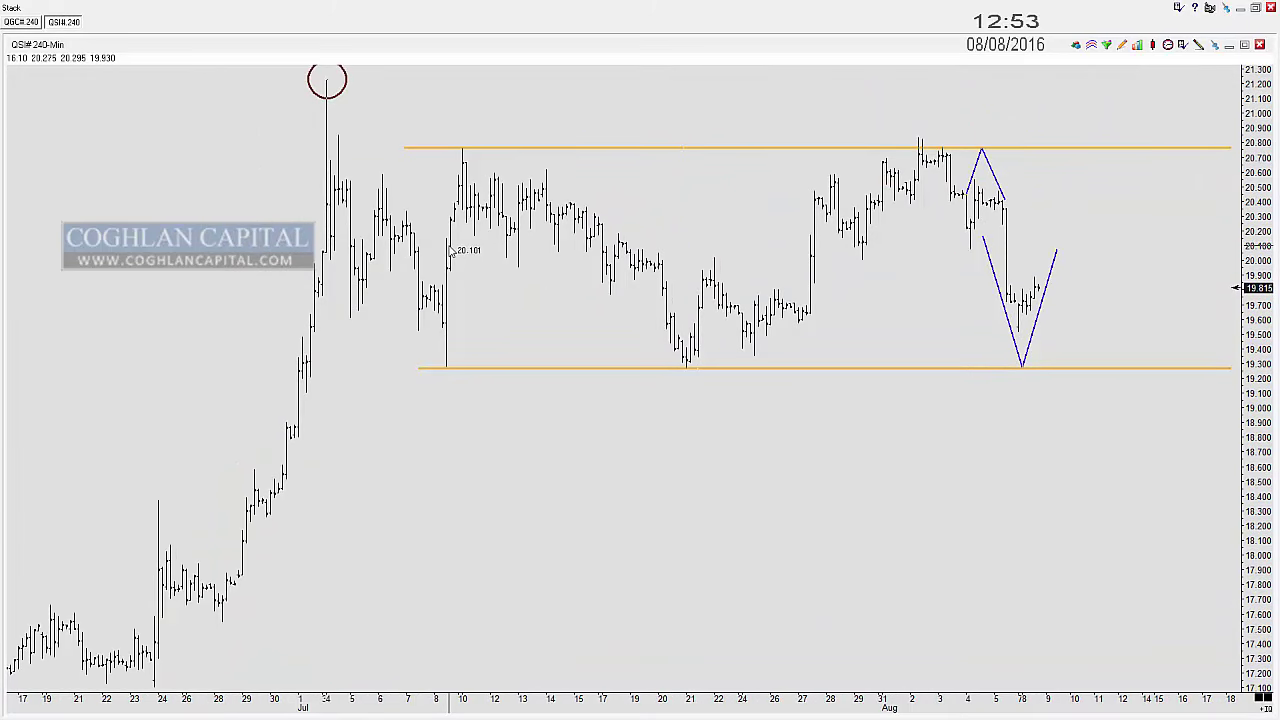
drag(467, 268, 574, 271)
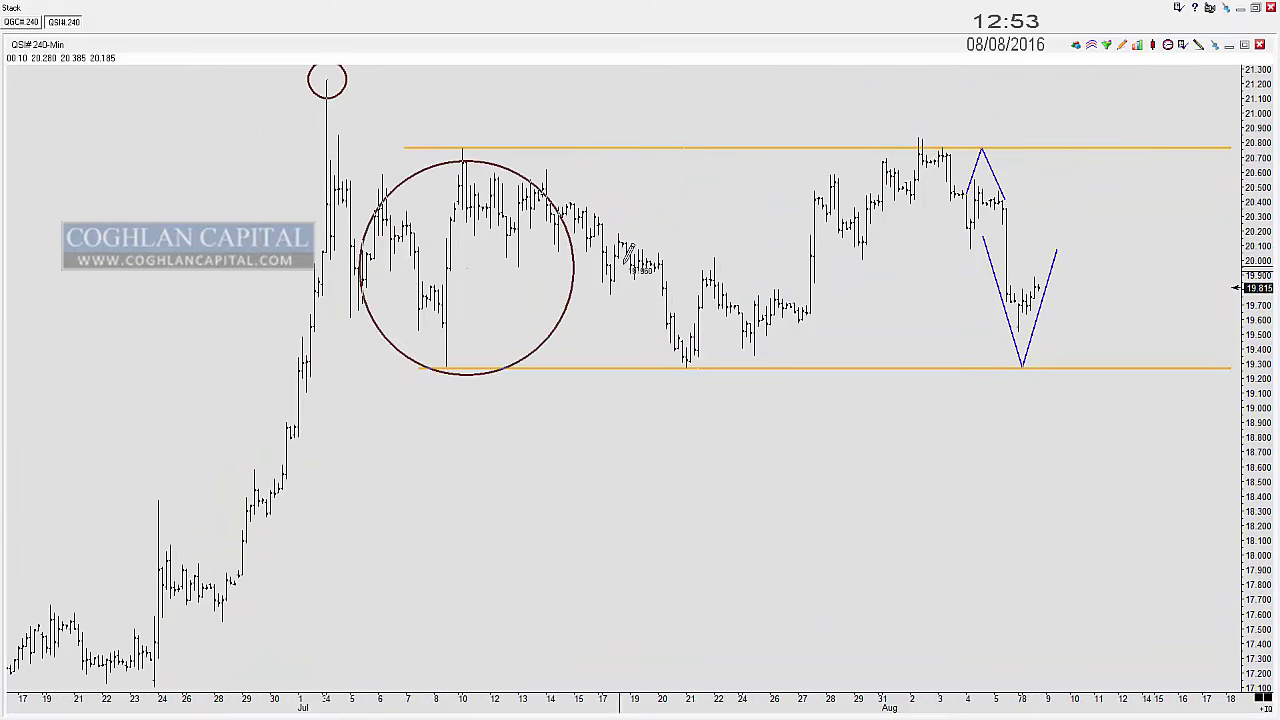
drag(709, 259, 1138, 255)
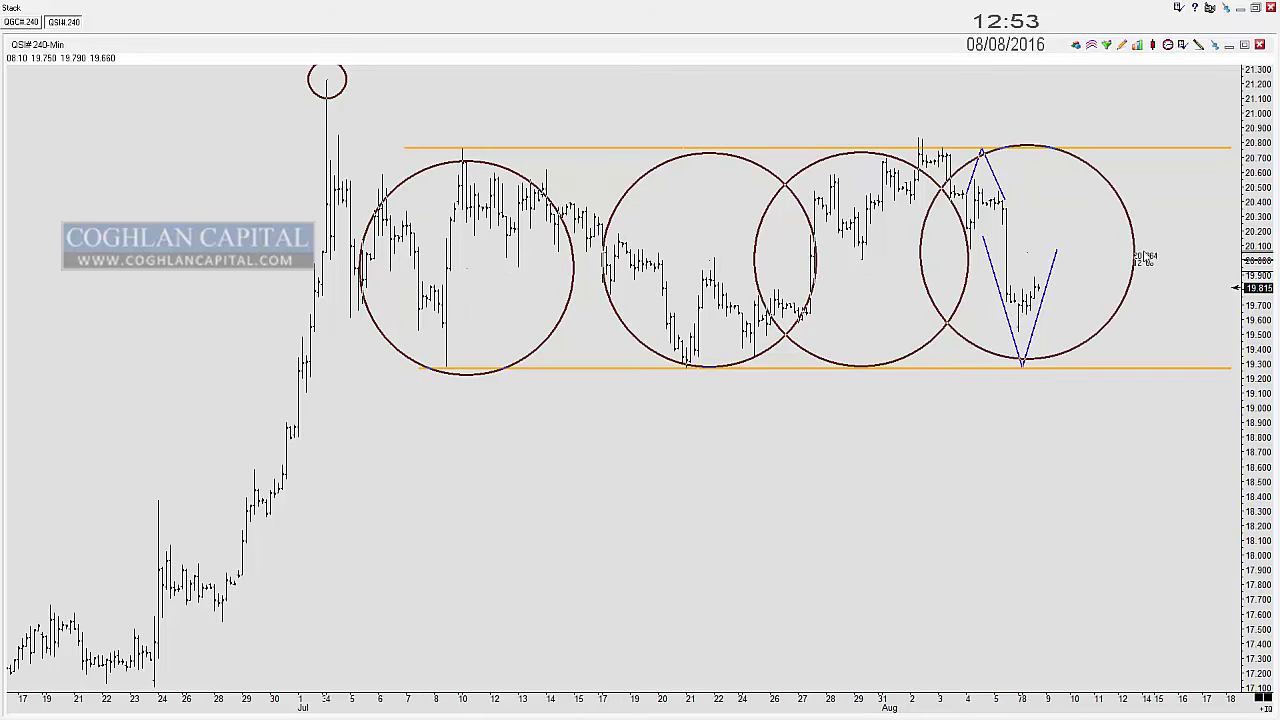
Step: Delete the four large circles between the orange lines on QSI#
click(1142, 251)
key(Delete)
key(Delete)
key(Delete)
key(Delete)
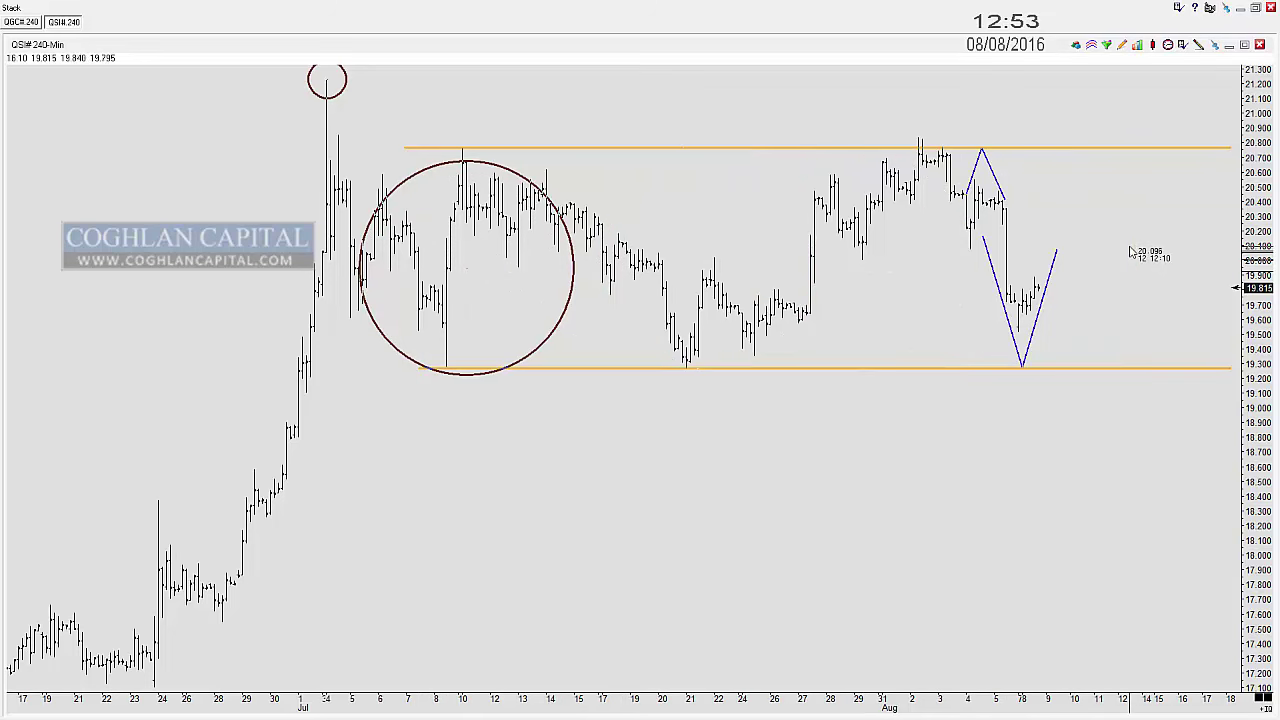
key(ctrl+z)
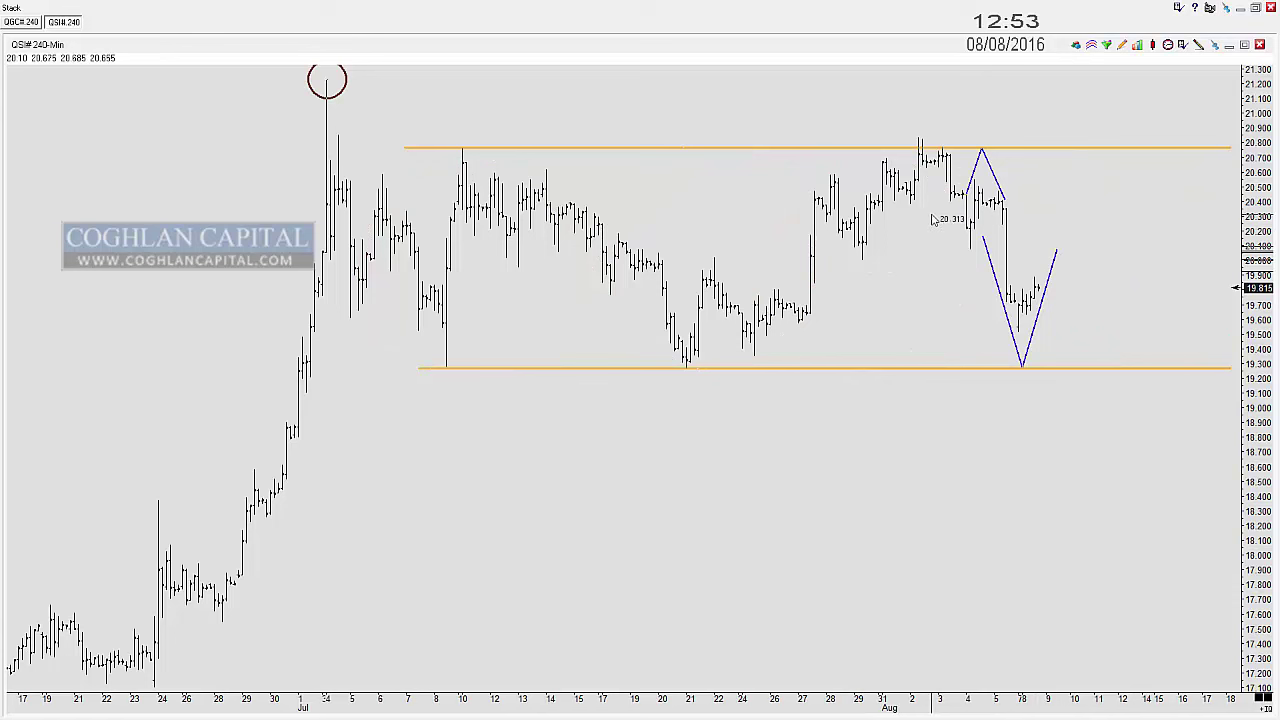
Step: Circle the turning points of the two blue projected paths on QSI#, and clear all circles and the lower path
drag(965, 194, 975, 200)
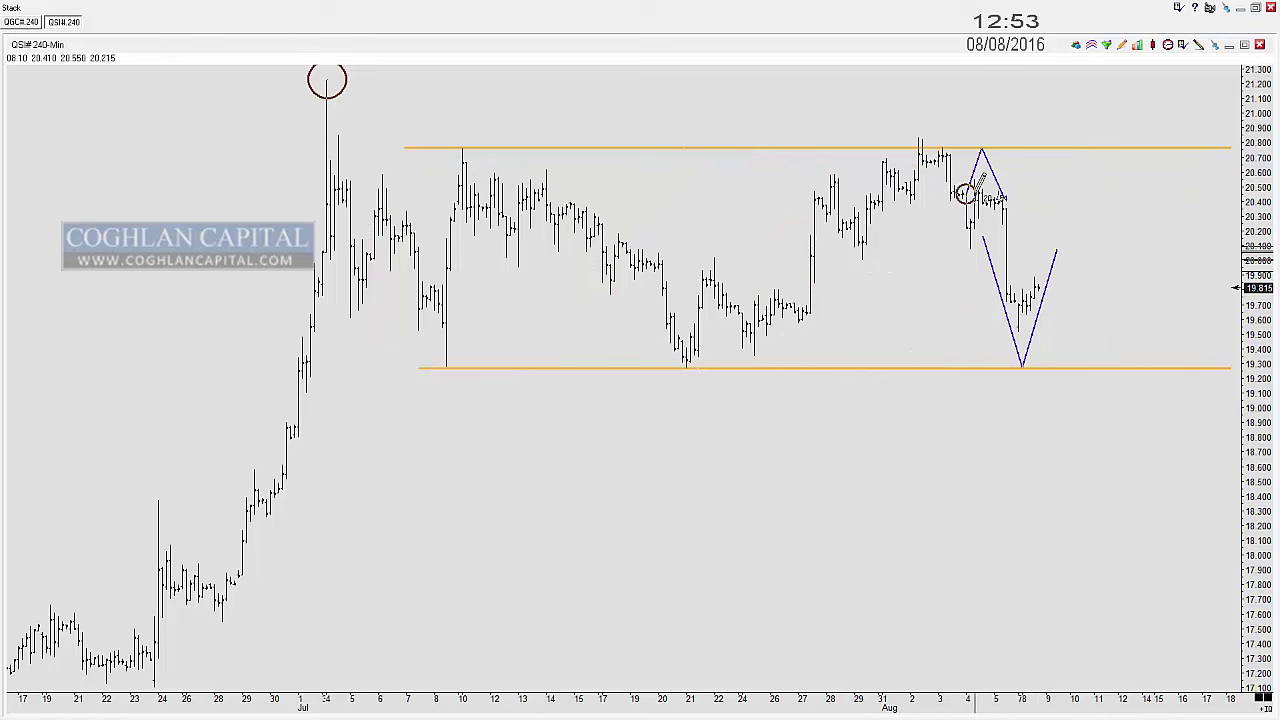
click(964, 151)
click(980, 153)
click(988, 153)
click(1002, 153)
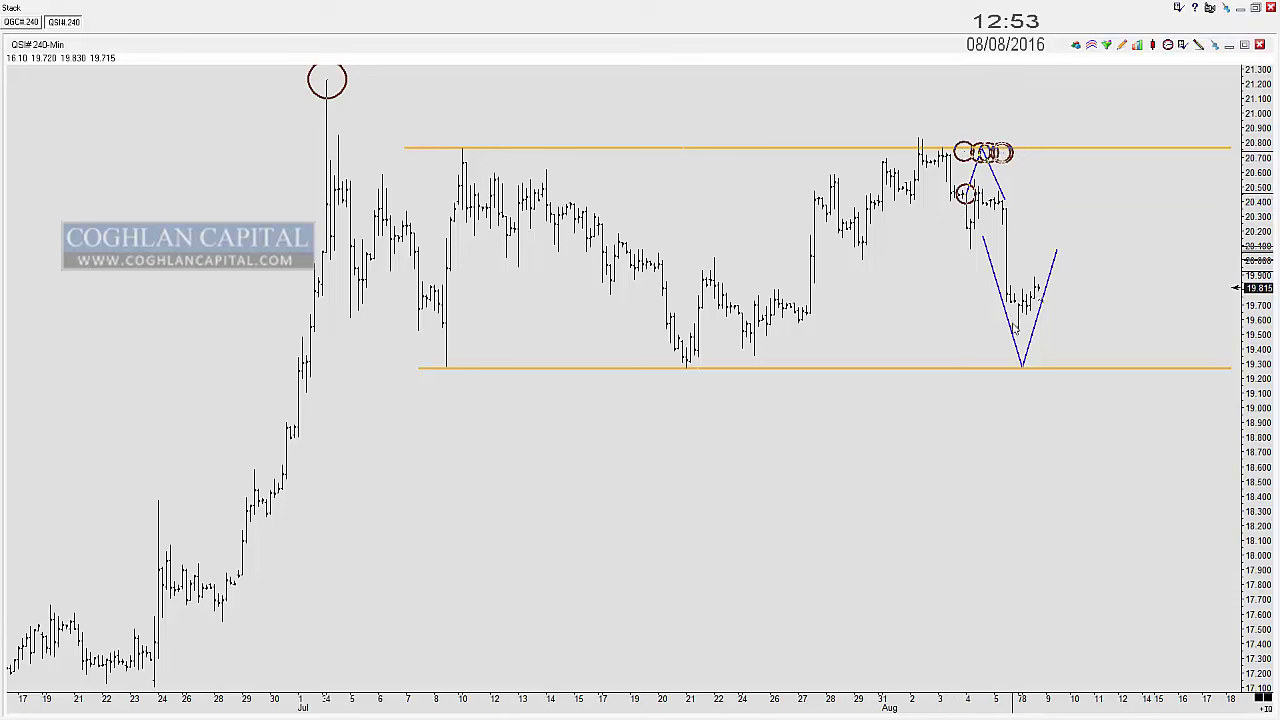
drag(1022, 366, 1080, 390)
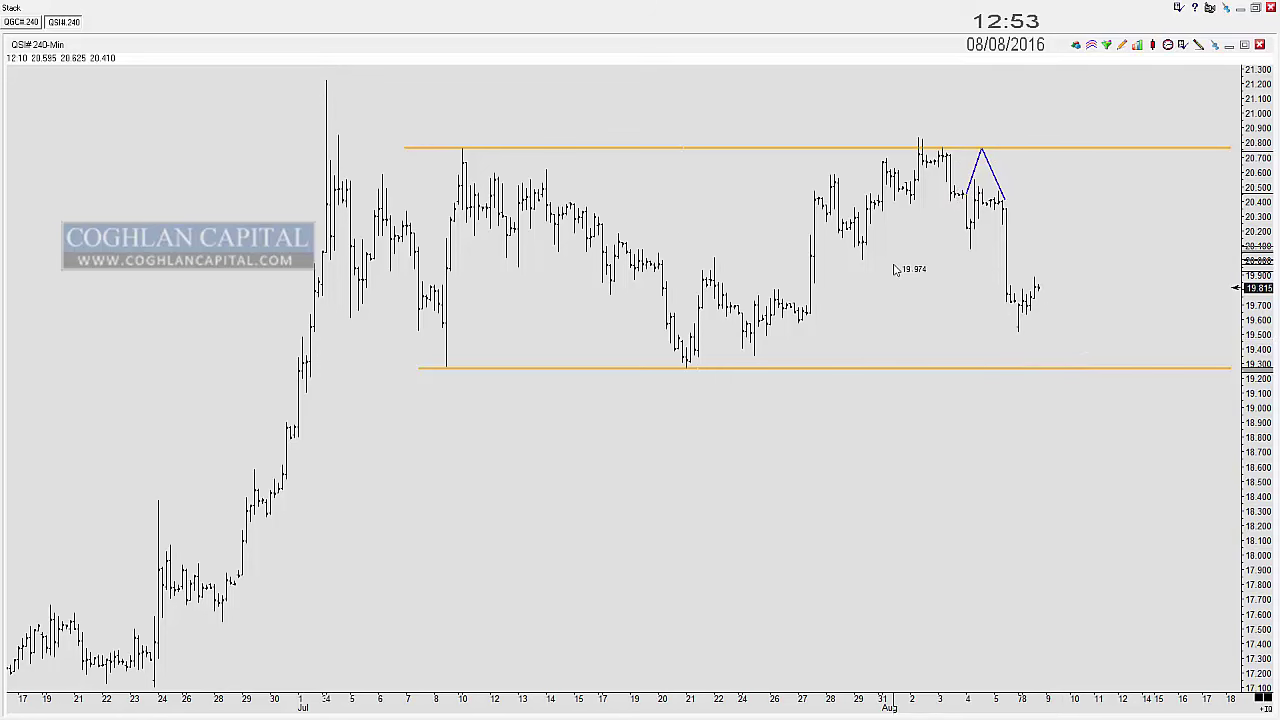
Step: Review the daily metals charts, and on weekly TF #F circle the September 2015, November 2015 and latest highs along the upper green line
key(alt+Tab)
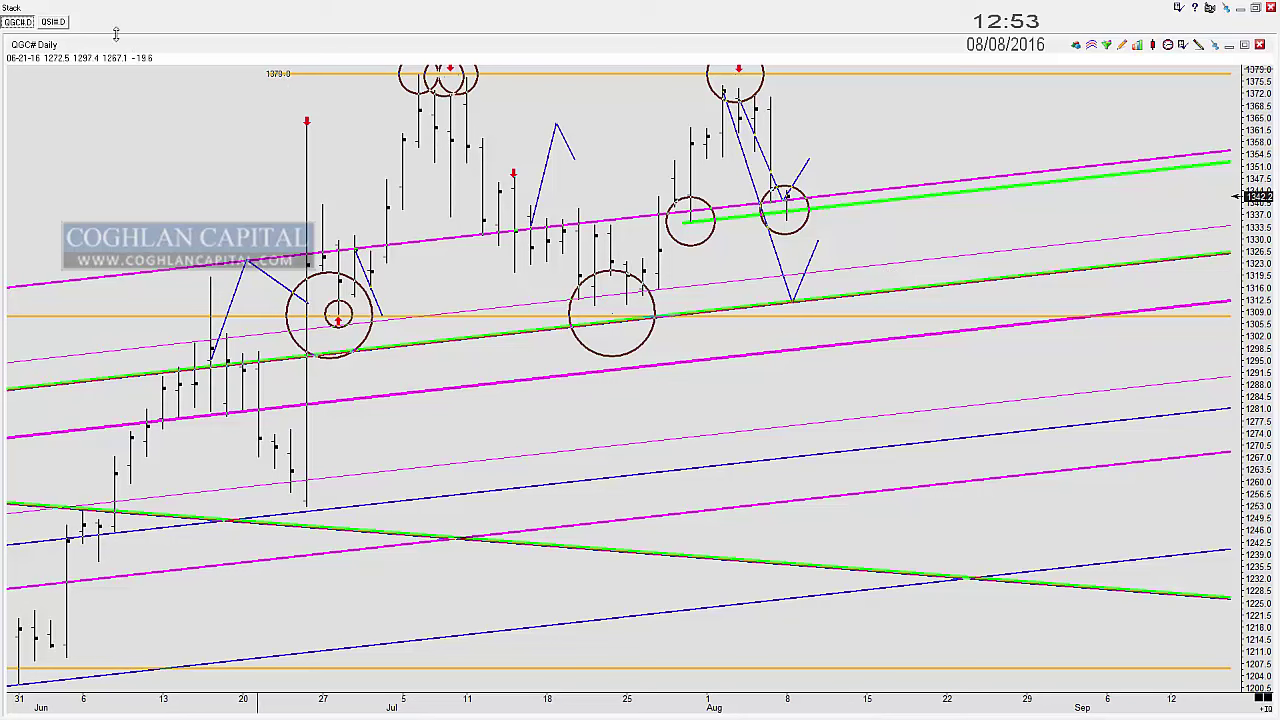
click(54, 24)
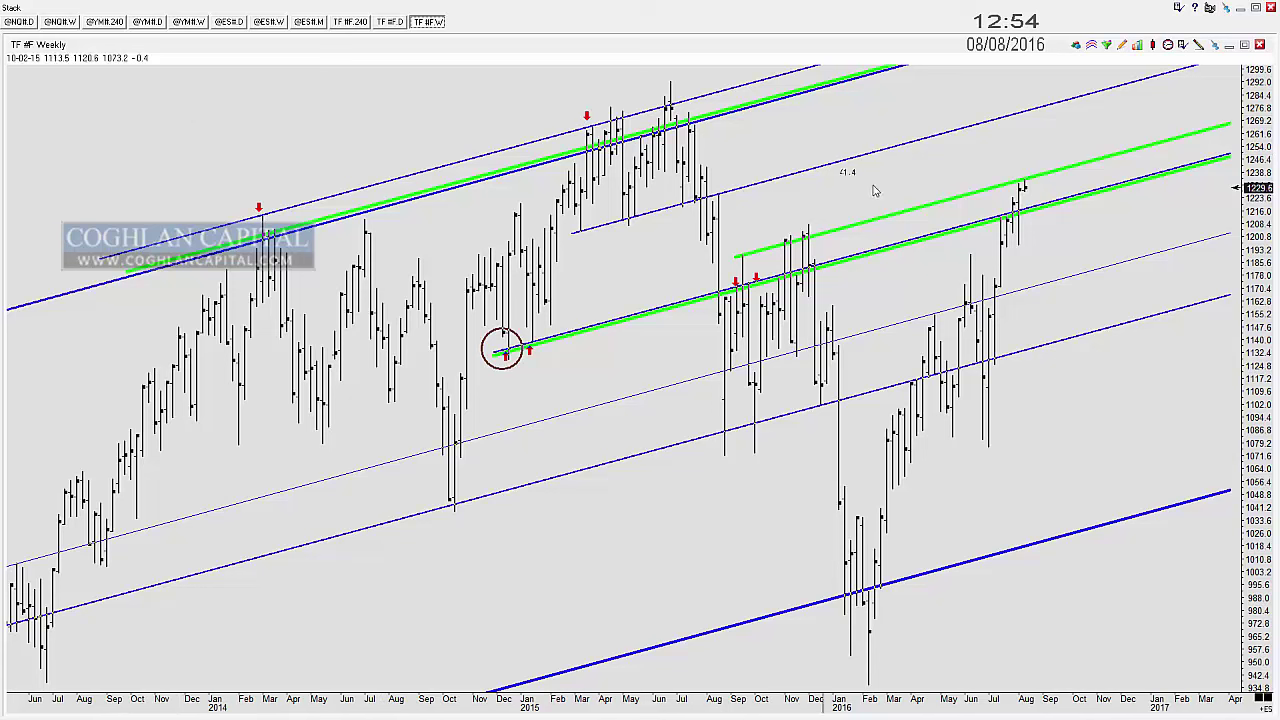
drag(1014, 184, 1040, 182)
click(798, 238)
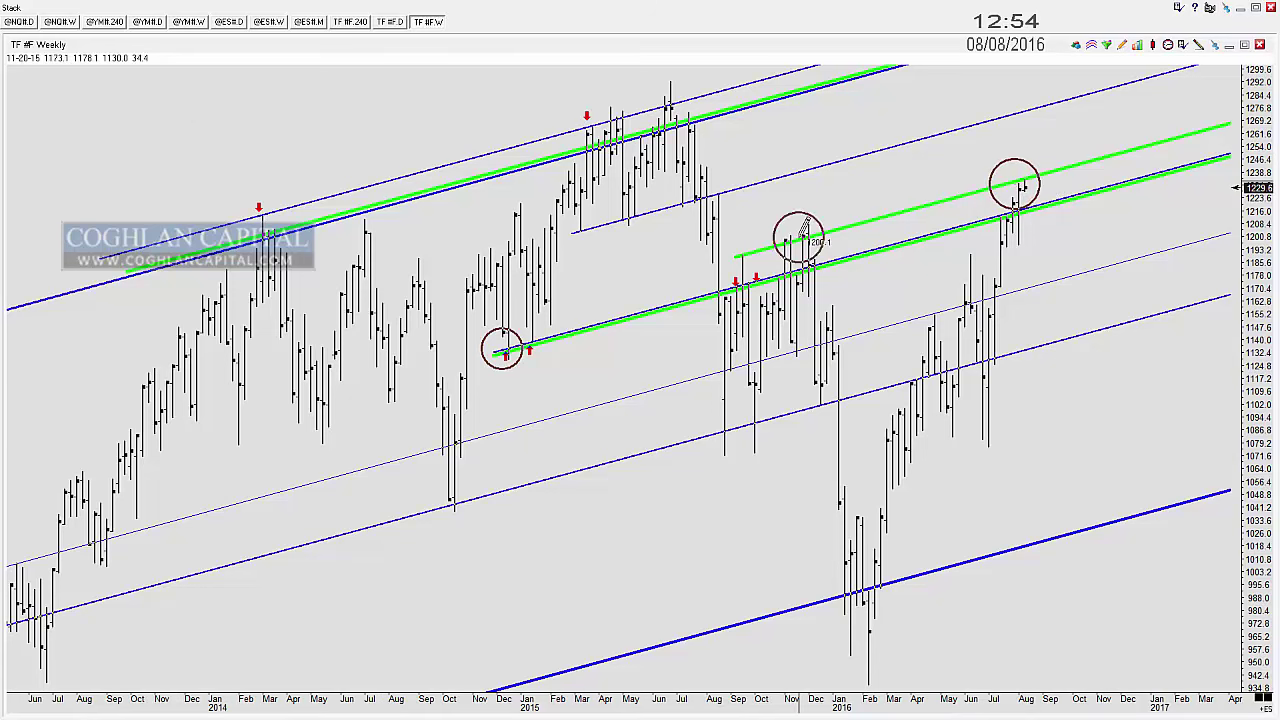
click(741, 255)
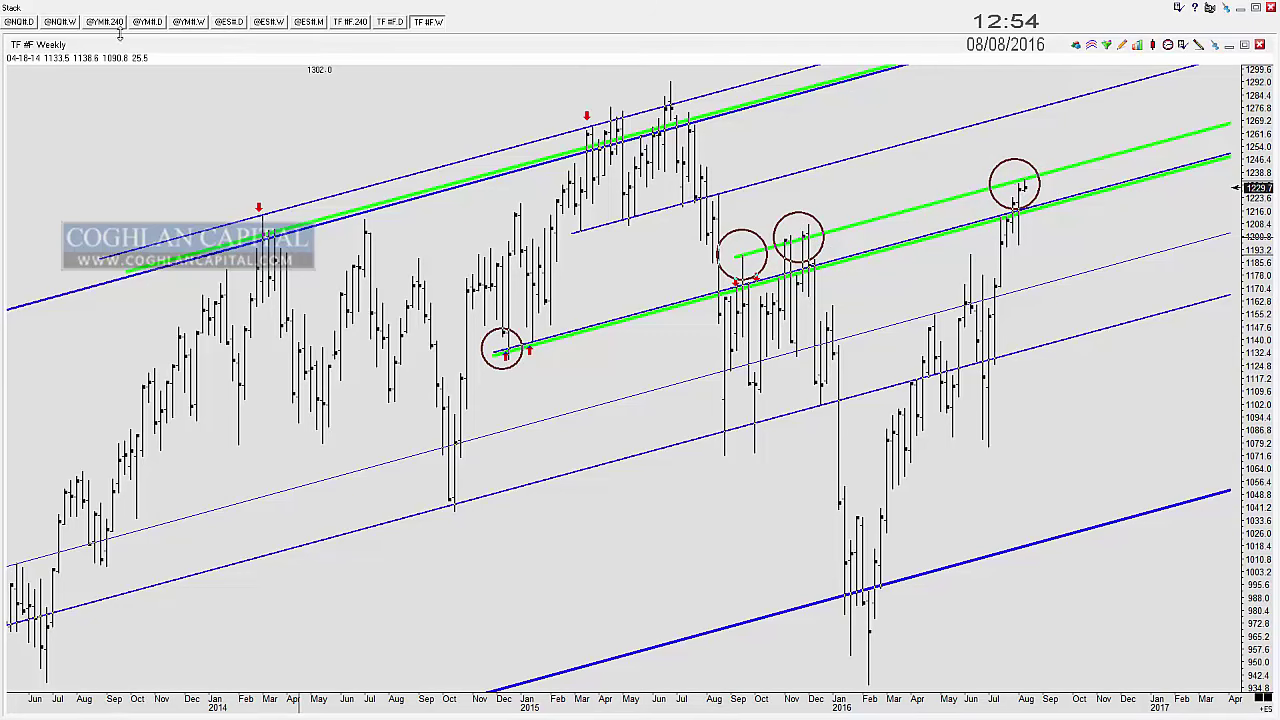
click(302, 27)
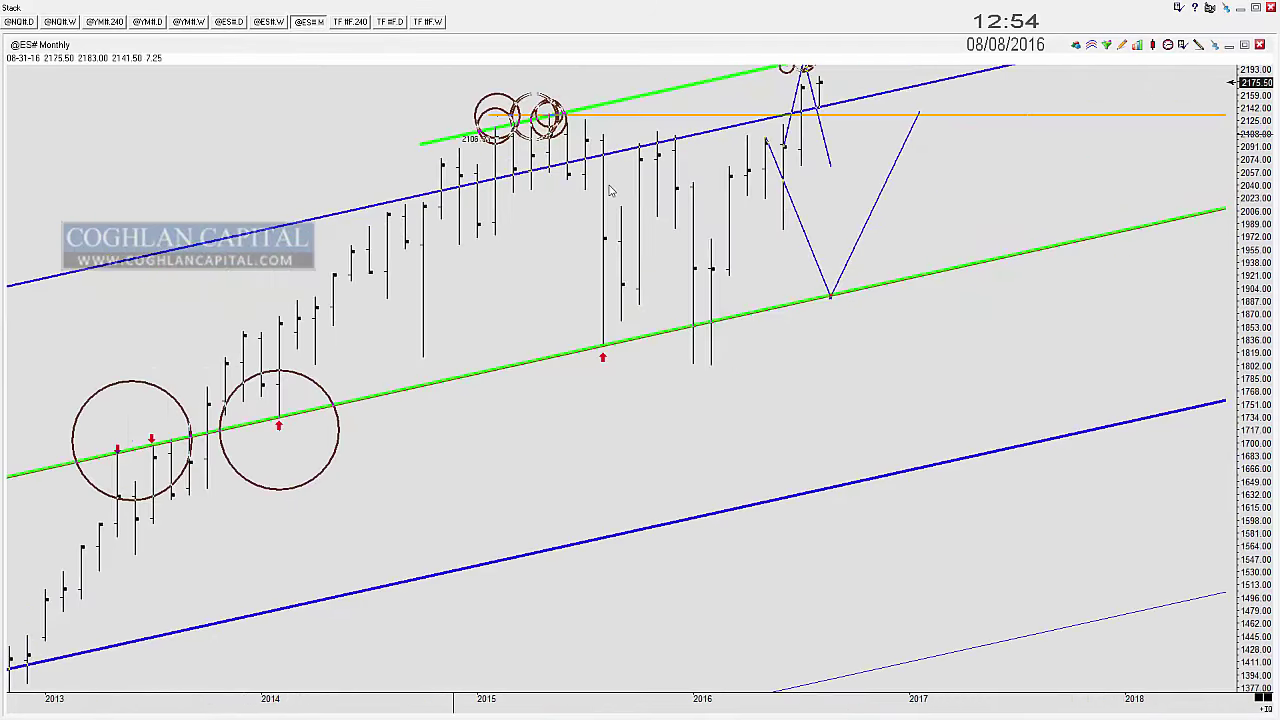
drag(758, 207, 752, 309)
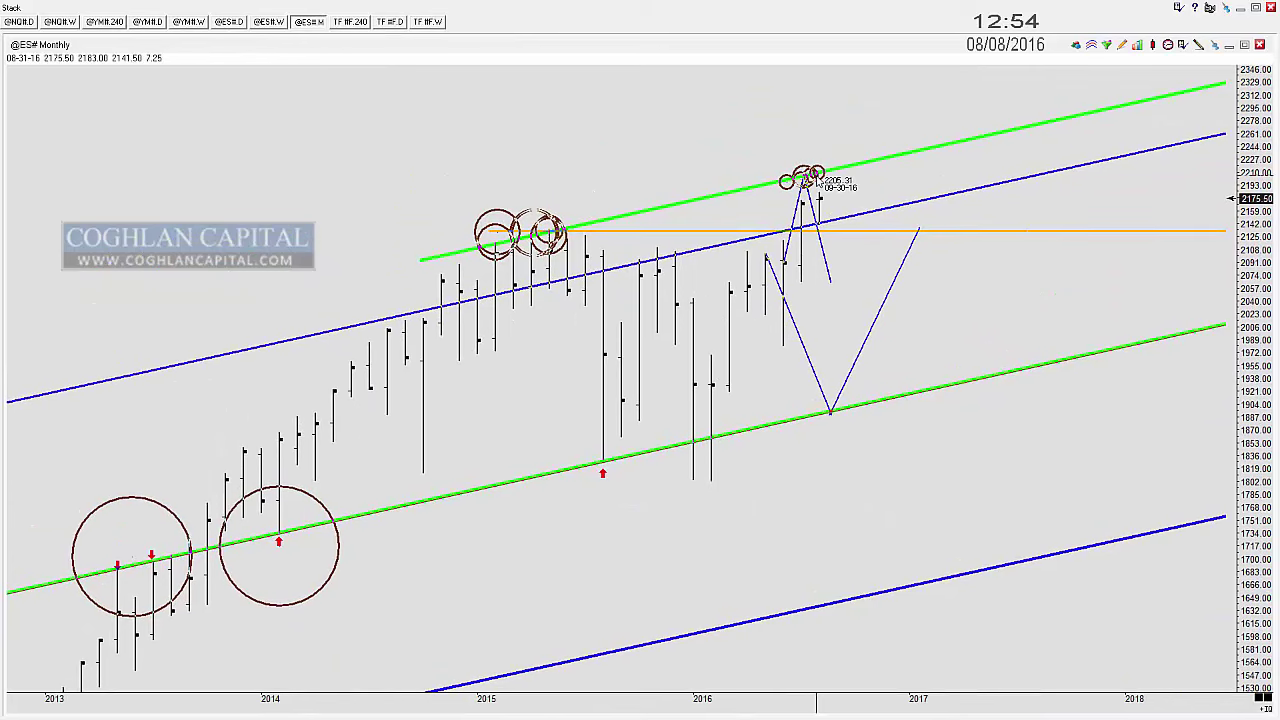
scroll(600, 137, down, 2)
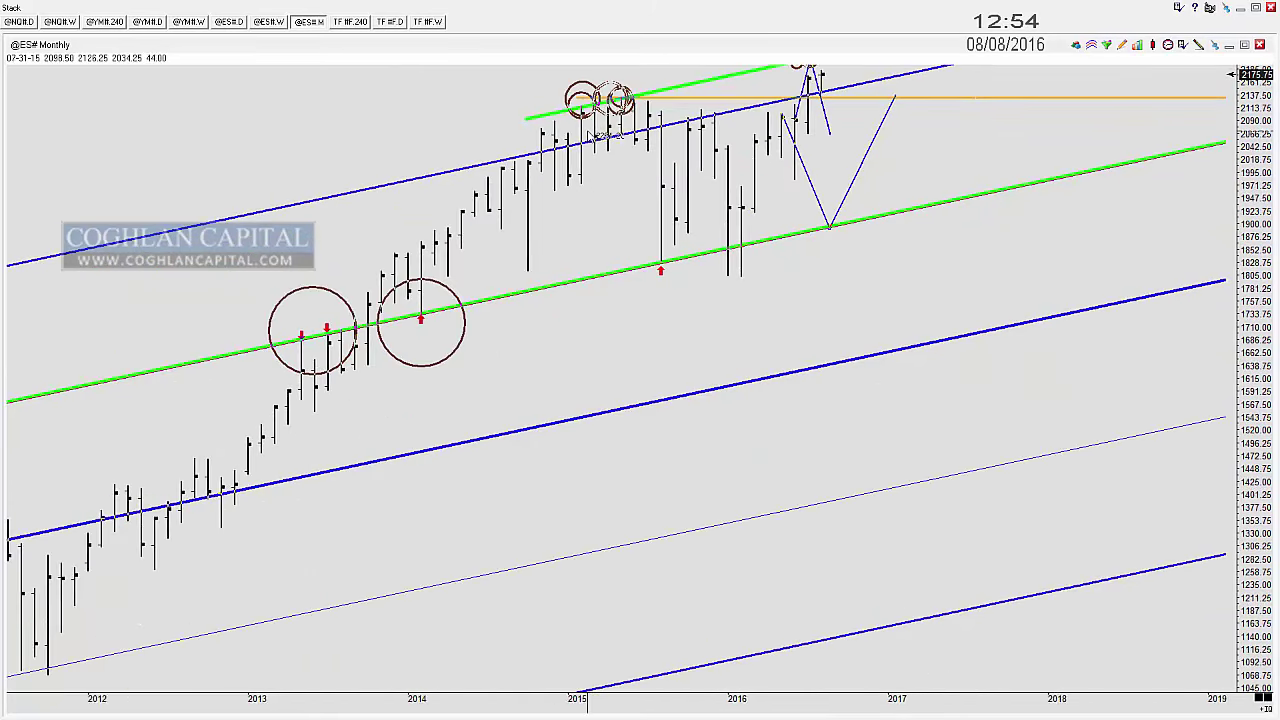
scroll(605, 156, down, 6)
scroll(589, 180, up, 5)
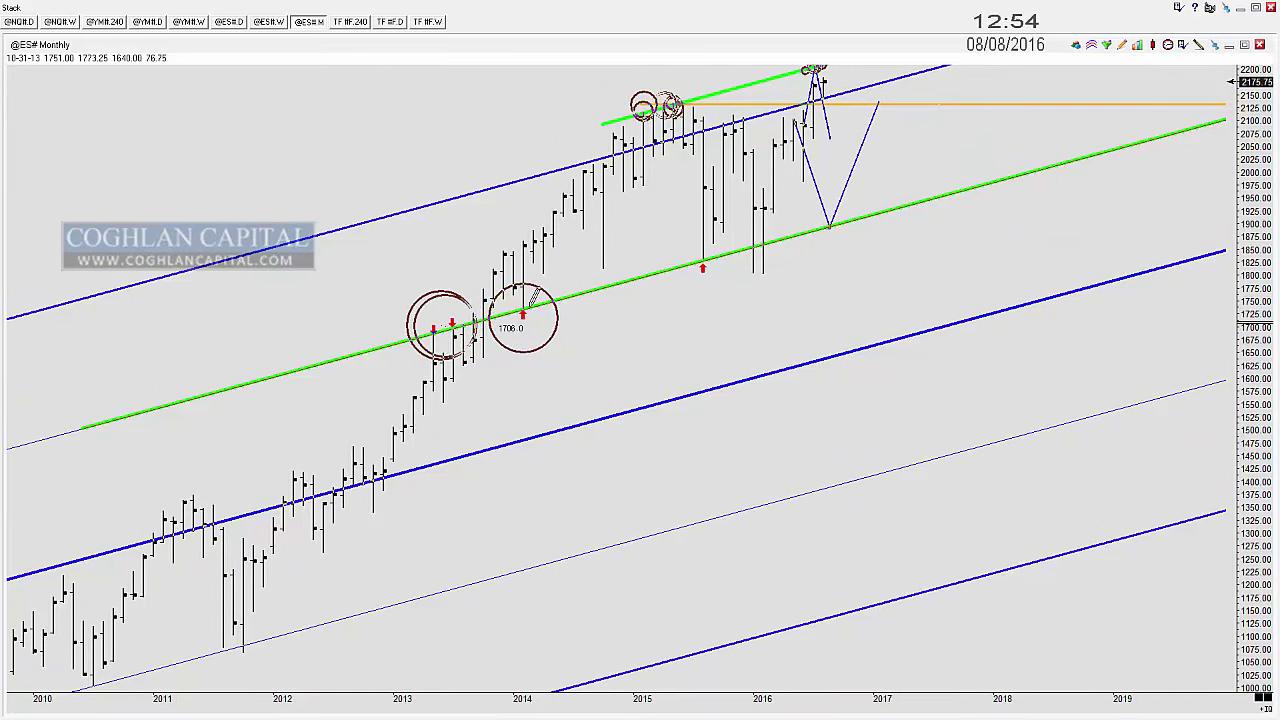
click(701, 267)
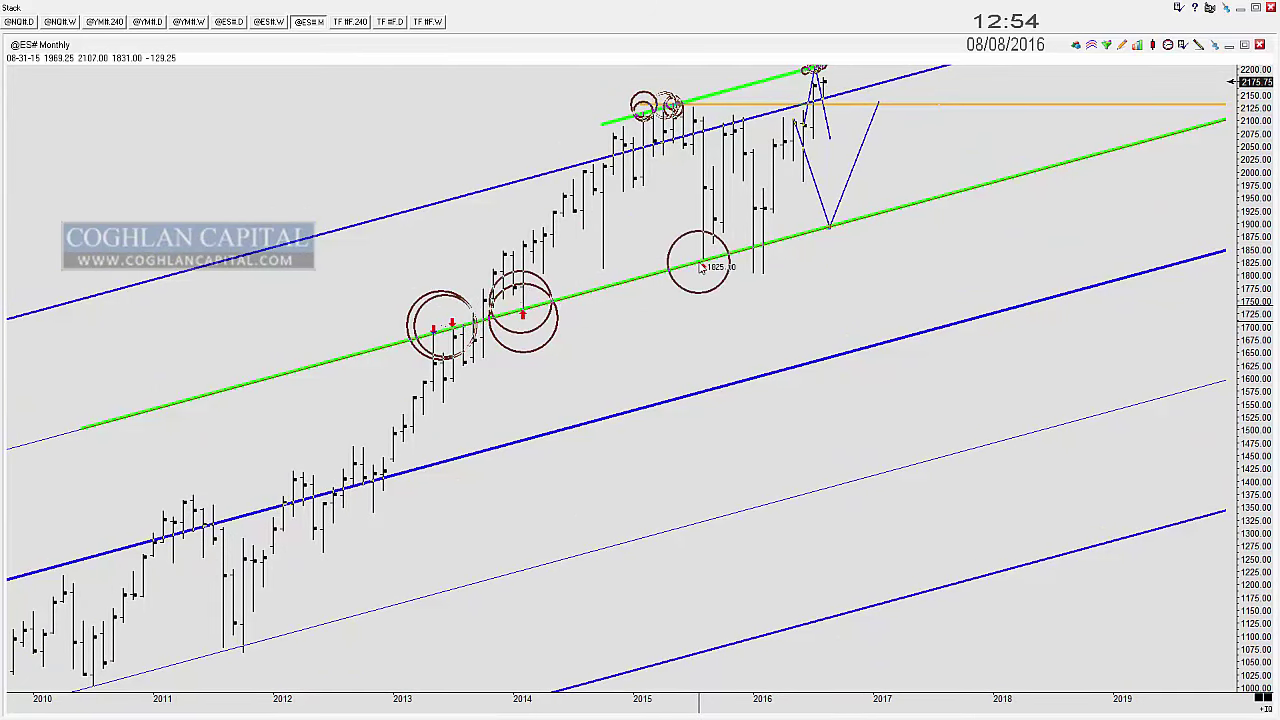
click(758, 252)
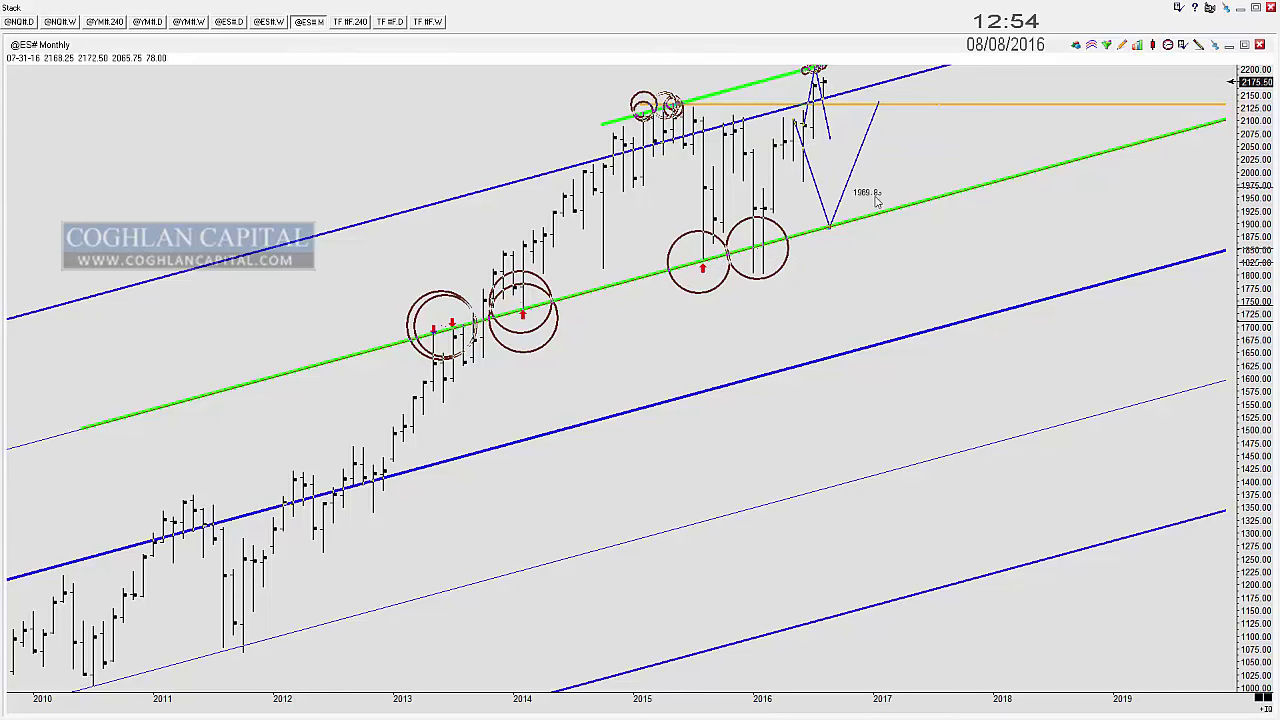
drag(849, 369, 849, 470)
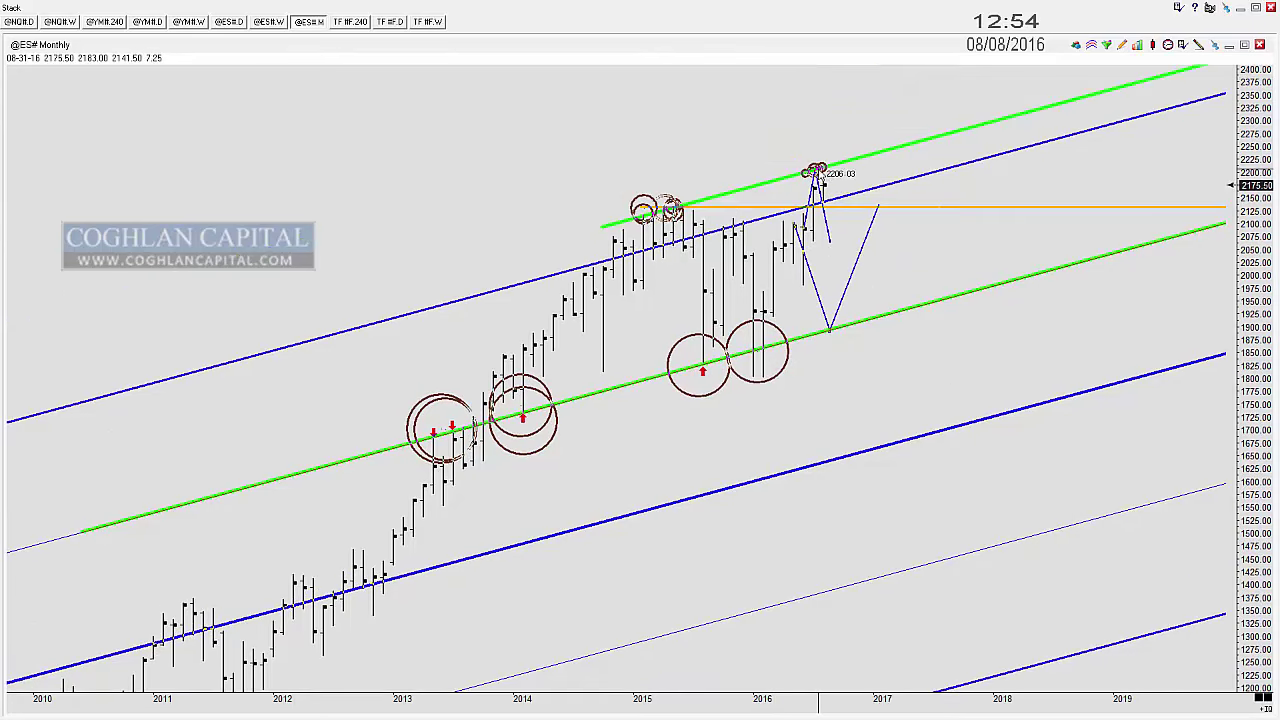
click(74, 27)
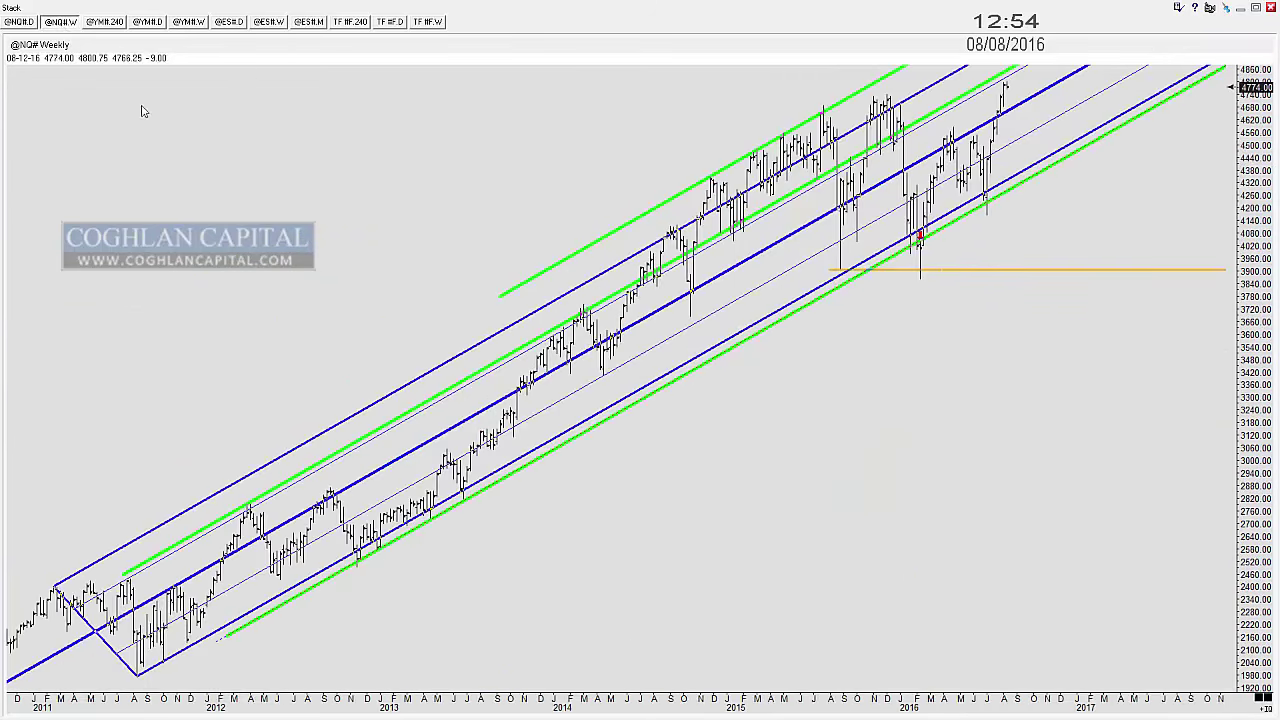
scroll(797, 269, up, 2)
drag(1068, 231, 1012, 411)
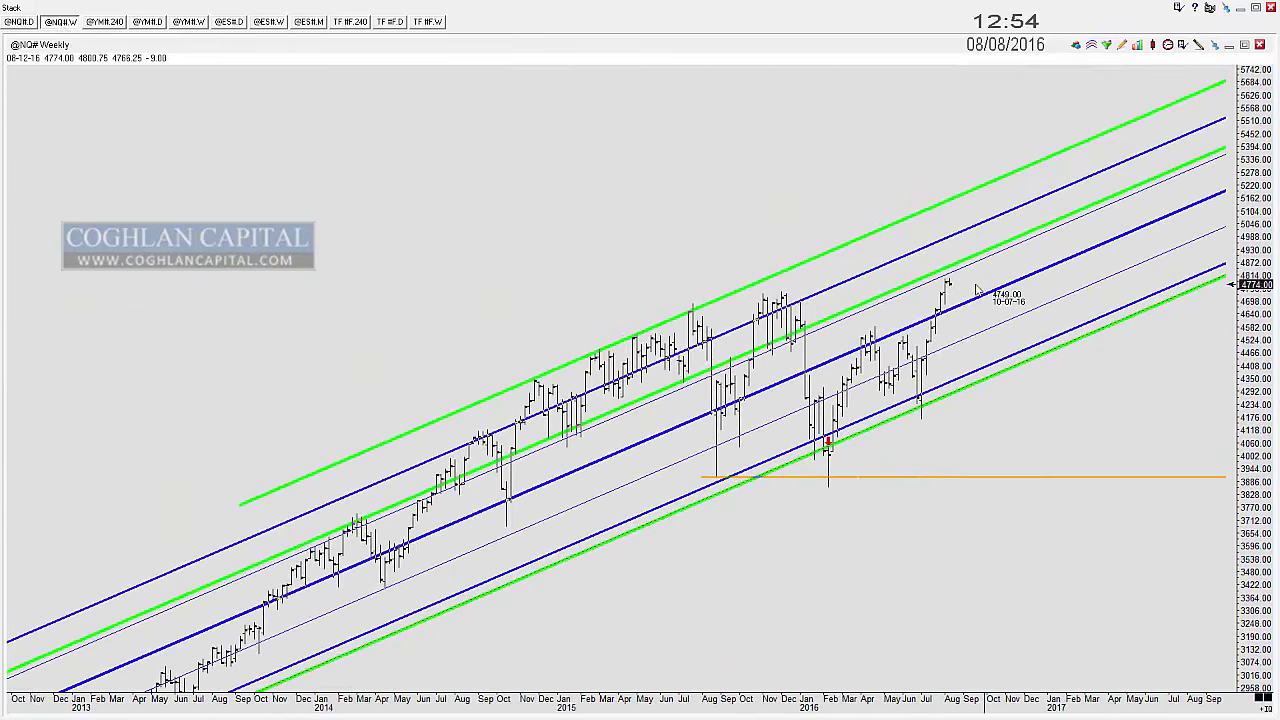
drag(935, 276, 959, 261)
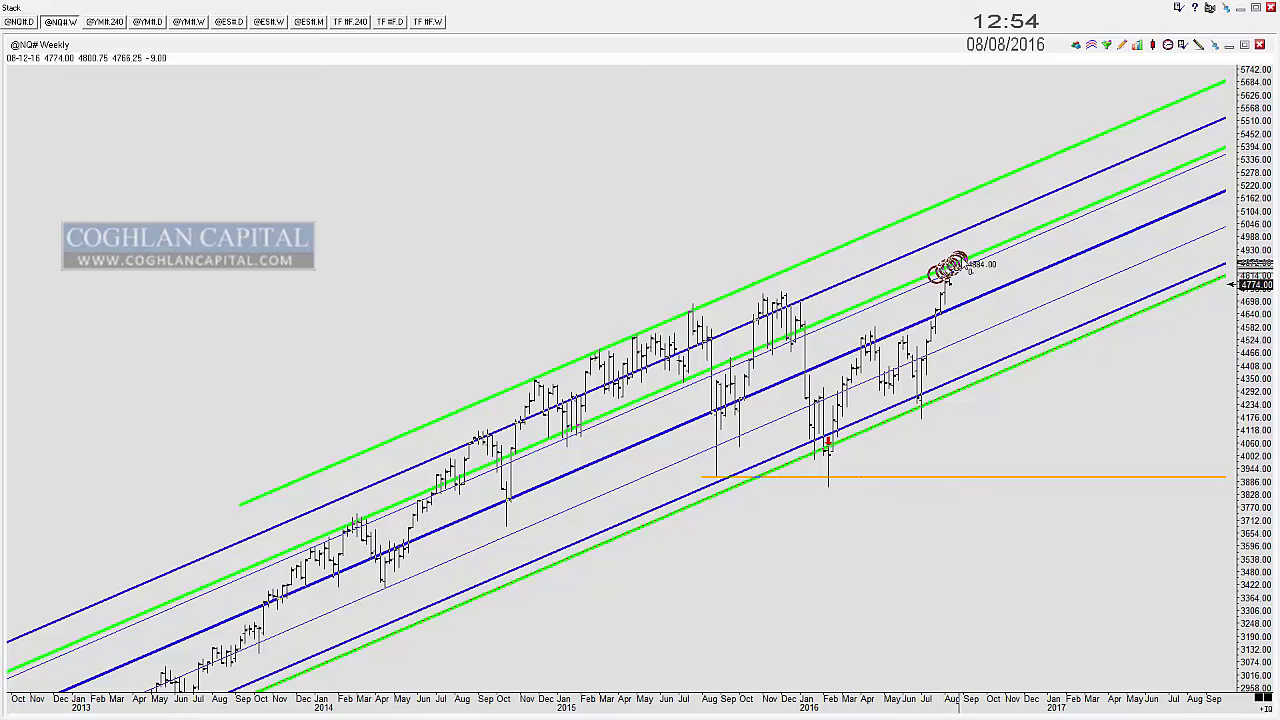
double_click(408, 195)
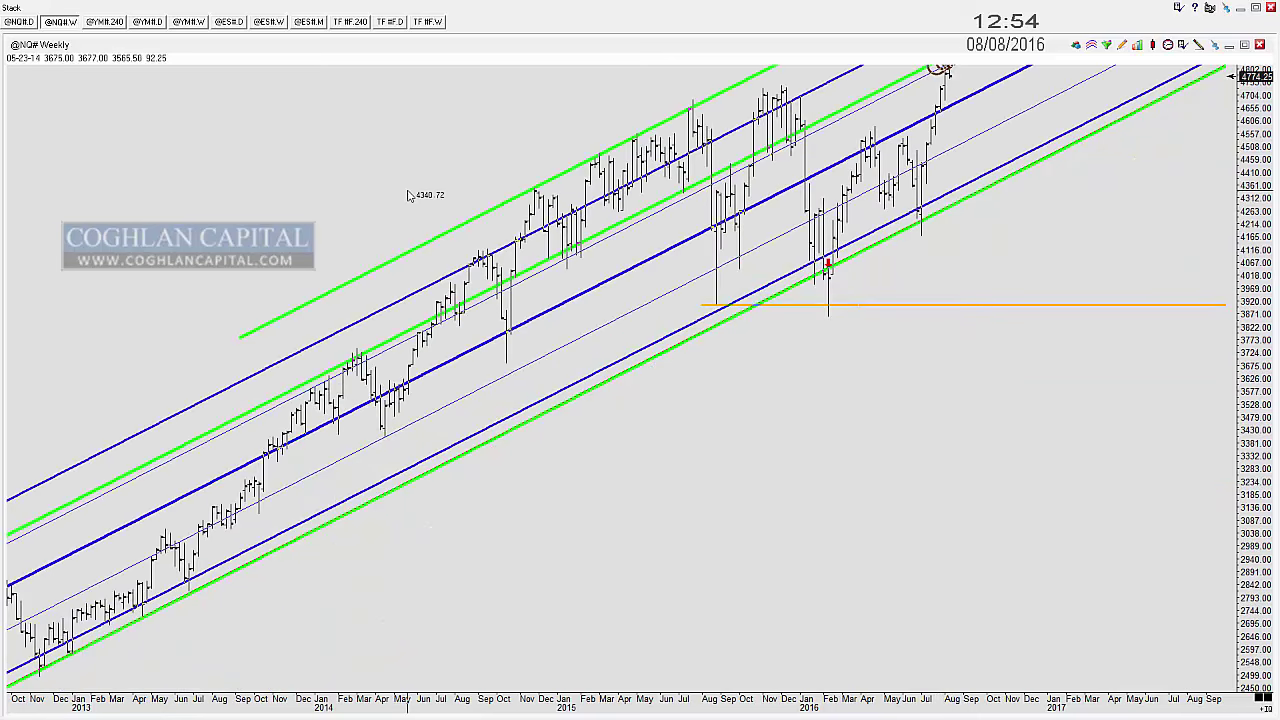